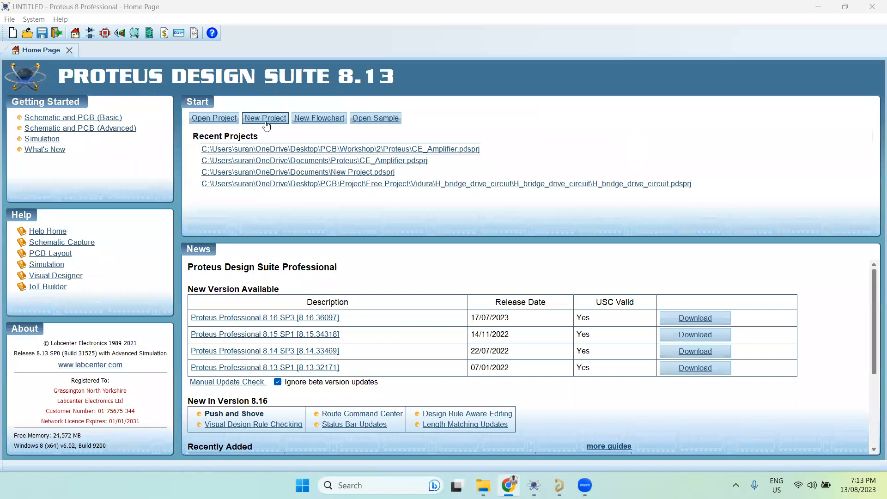
- Start a new project and set its path to a new Documents folder named Test1
left_click(267, 119)
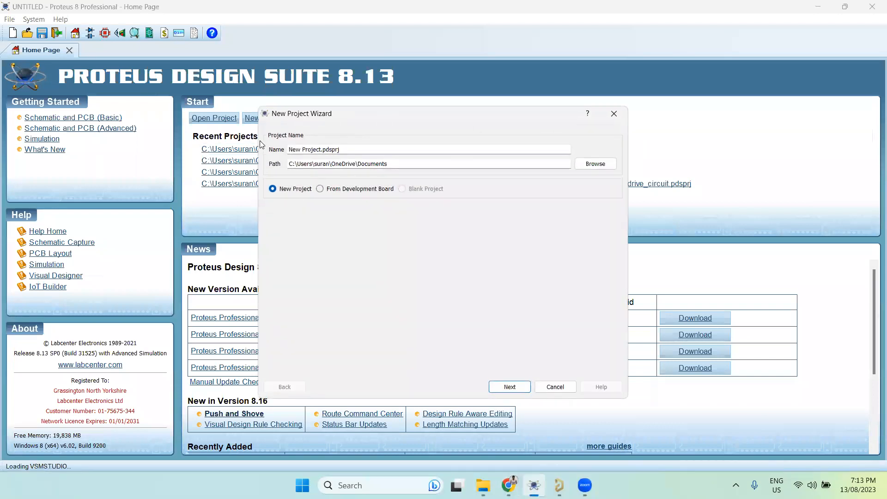
left_click(595, 163)
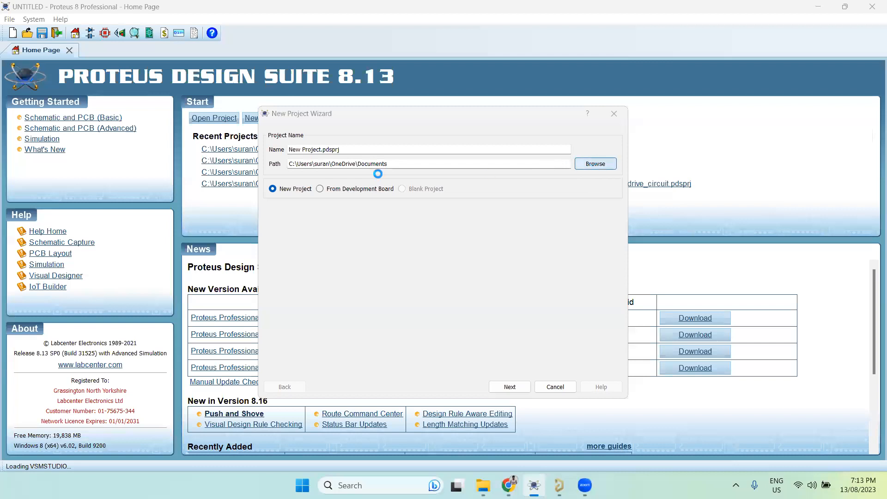
scroll(425, 259, "down", 2)
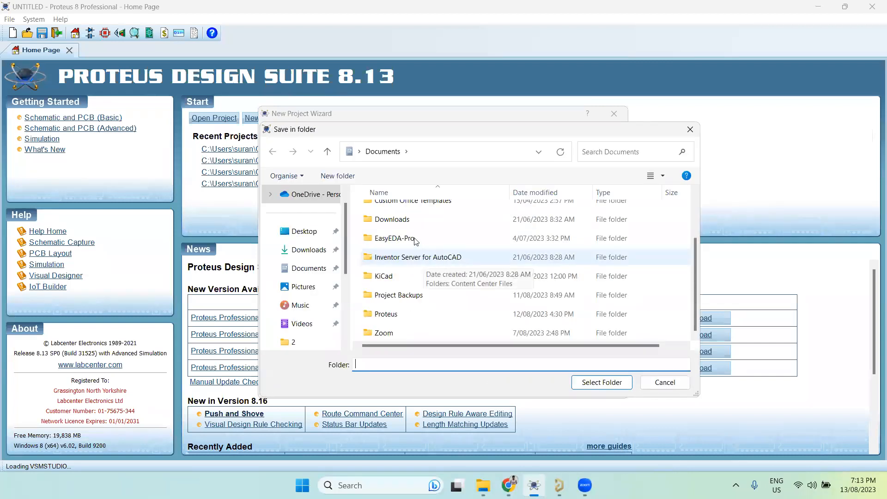
scroll(419, 242, "up", 2)
left_click(337, 175)
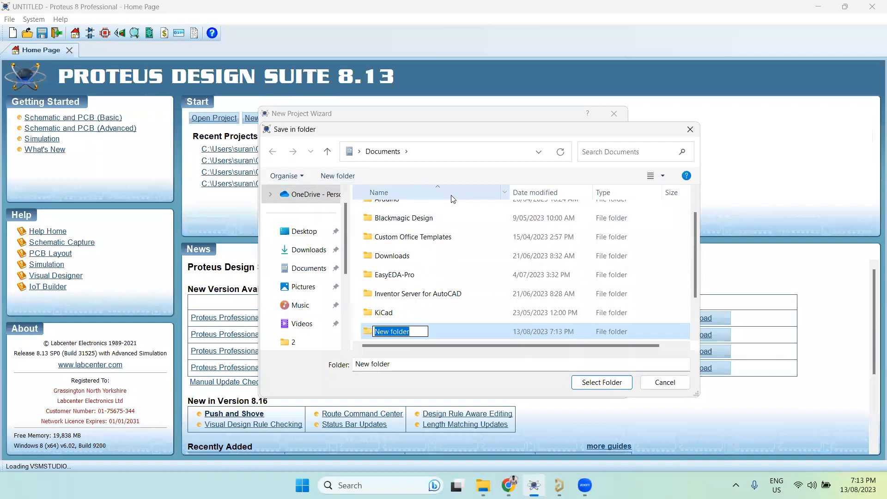
type("Test1")
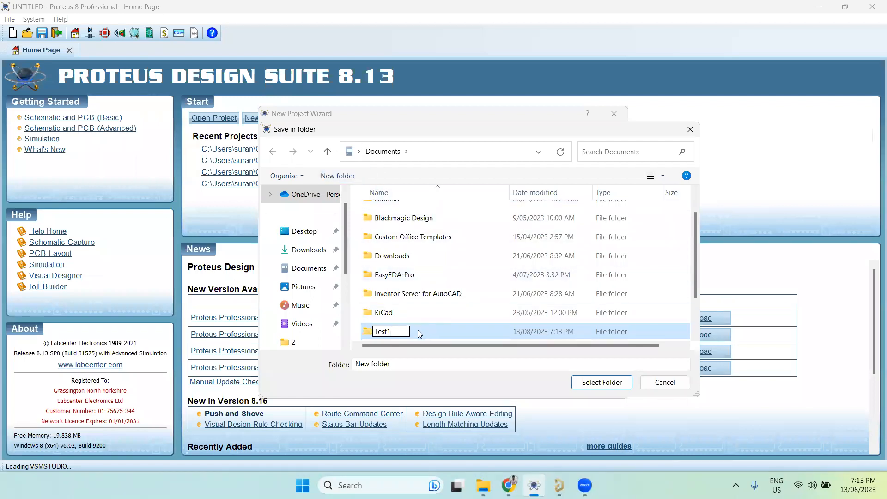
key("Return")
left_click(609, 384)
- Name the new project Test1 and continue to the schematic options
double_click(320, 150)
key("BackSpace")
key("BackSpace")
key("BackSpace")
key("BackSpace")
key("BackSpace")
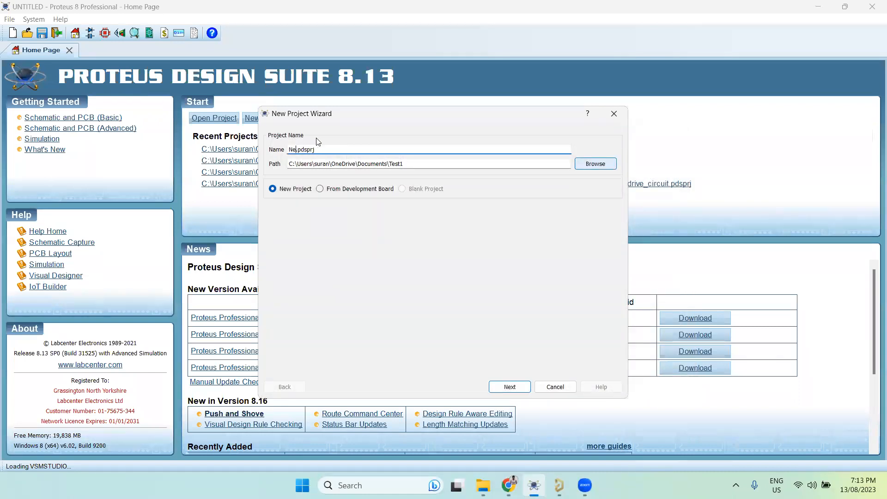
type("Test1")
left_click(516, 387)
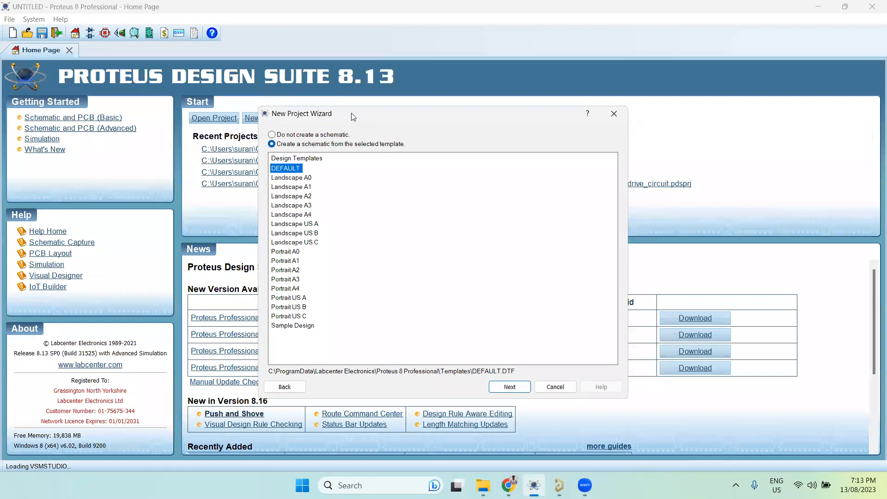
- Choose not to create a schematic and proceed to the PCB layout options
left_click_drag(348, 115, 442, 152)
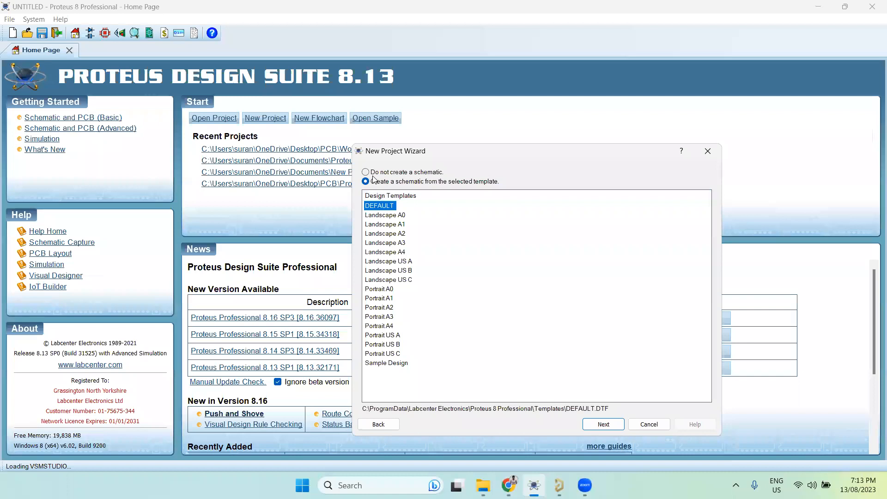
left_click(405, 172)
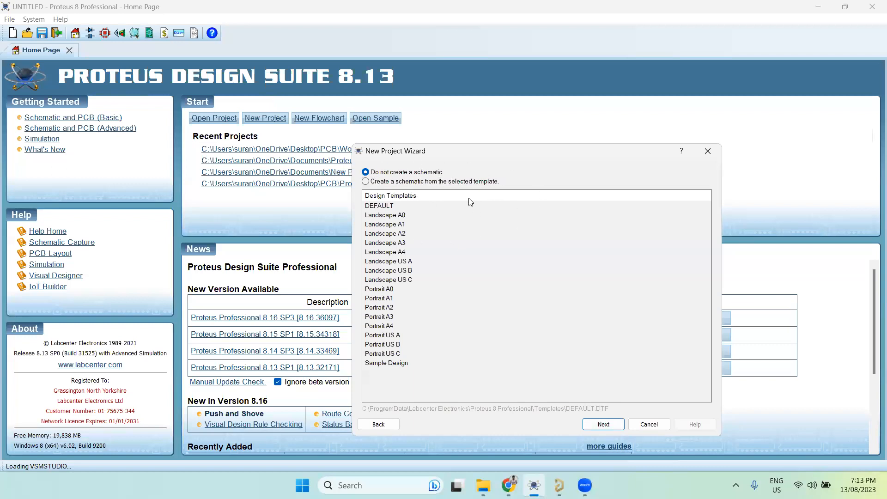
key("Return")
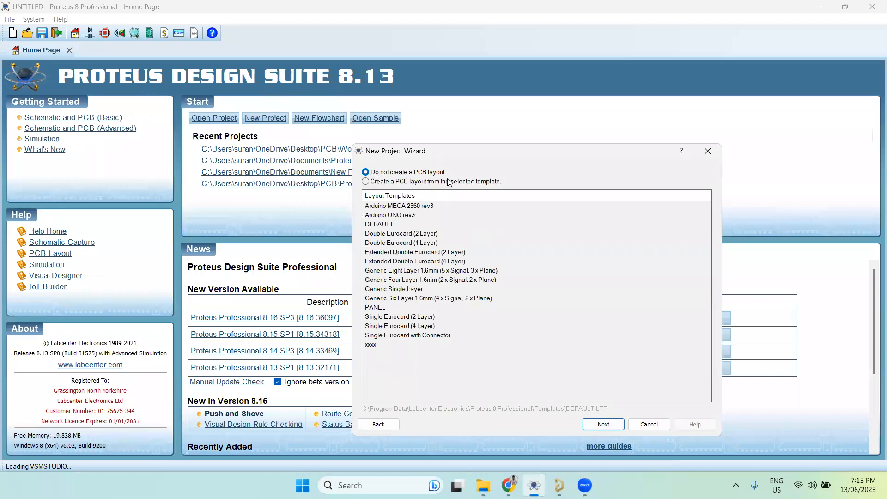
- Try to finish the project setup without a PCB layout or firmware project
left_click(368, 182)
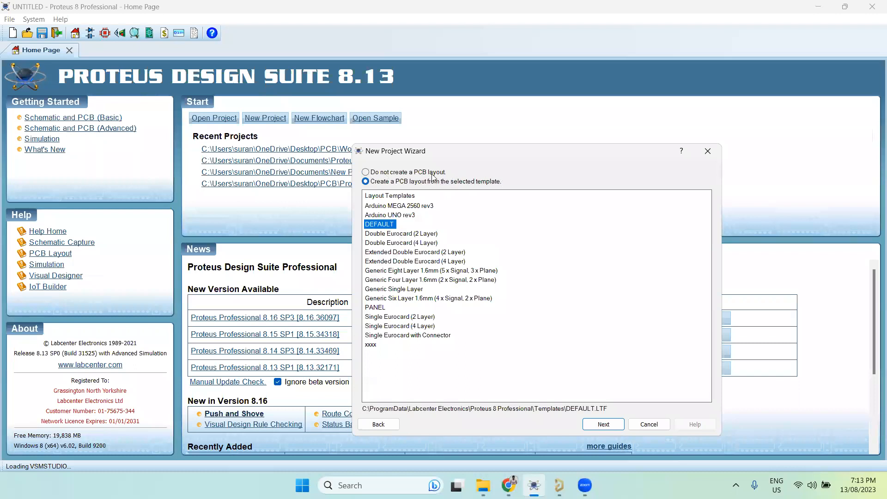
left_click(372, 173)
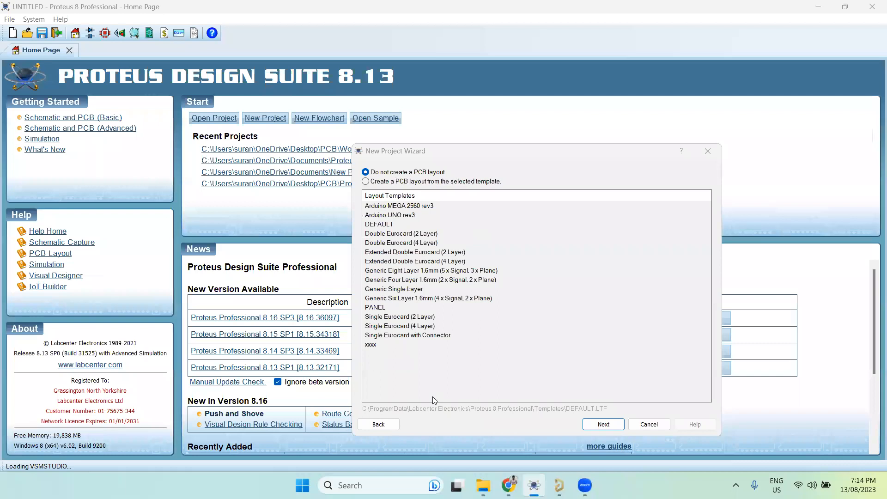
left_click_drag(528, 152, 377, 56)
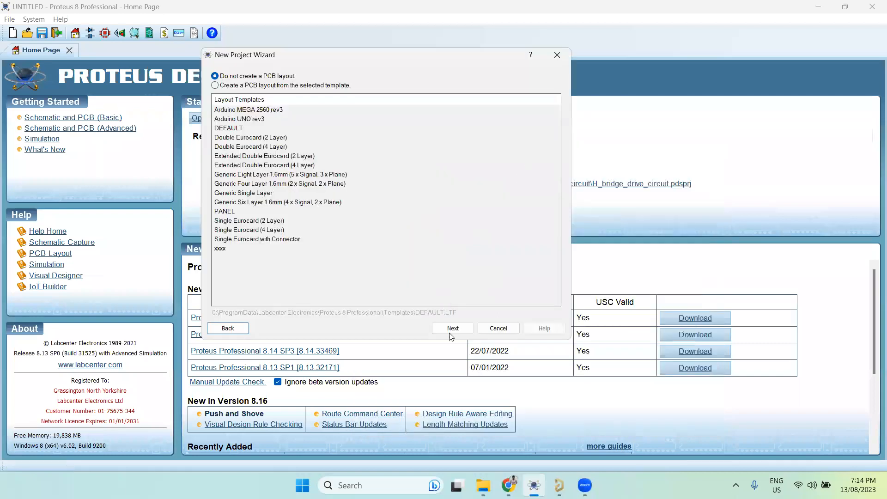
left_click(453, 328)
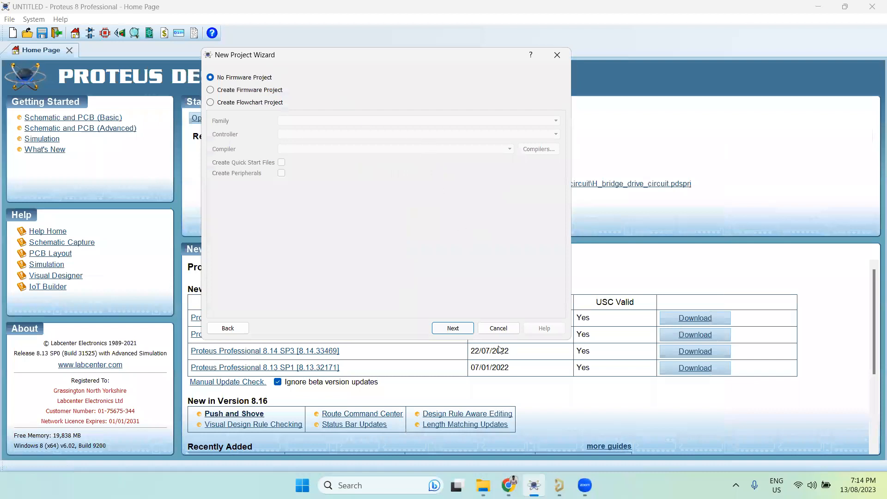
left_click(449, 330)
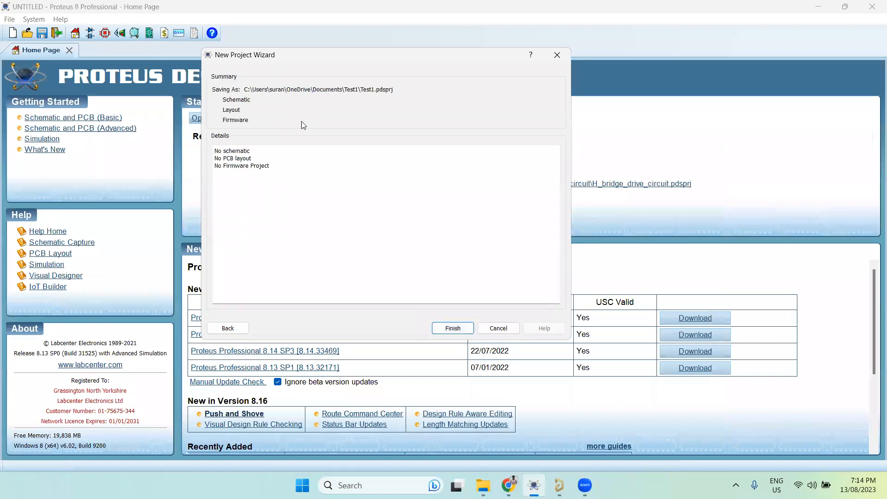
left_click(452, 328)
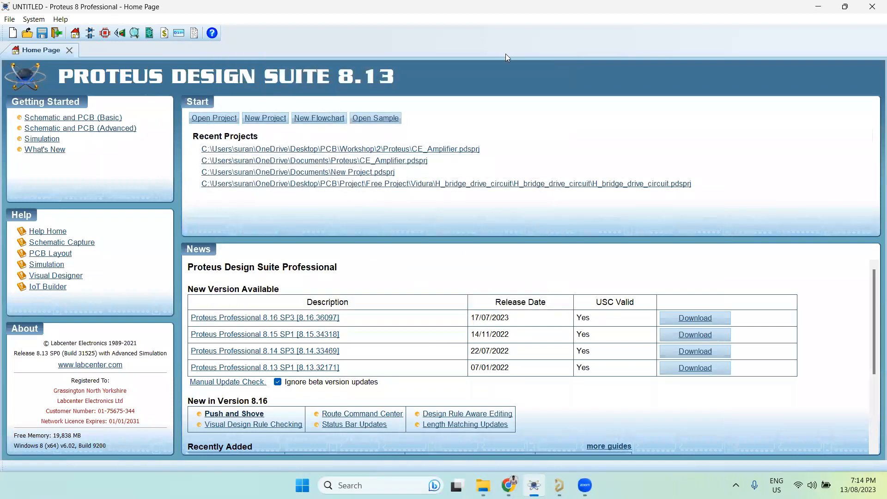
- Start another new project and set its path to the Test1 folder in Documents
double_click(483, 8)
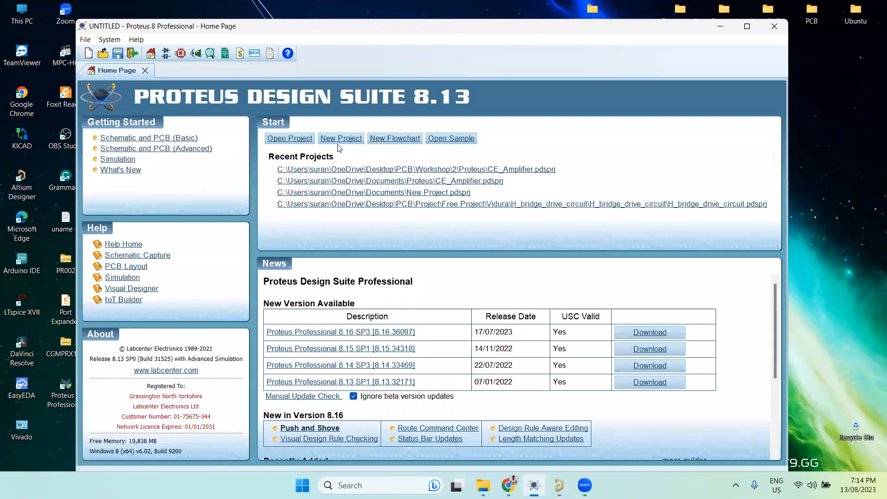
left_click(340, 139)
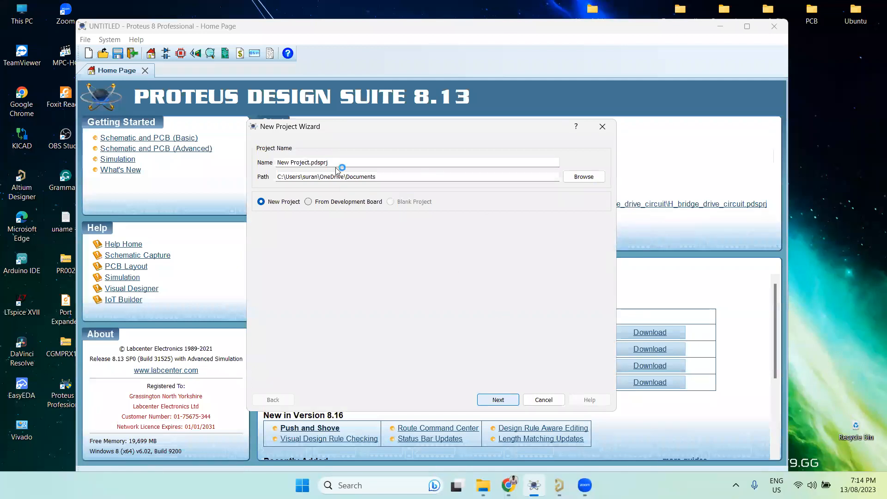
left_click(582, 177)
scroll(395, 313, "down", 3)
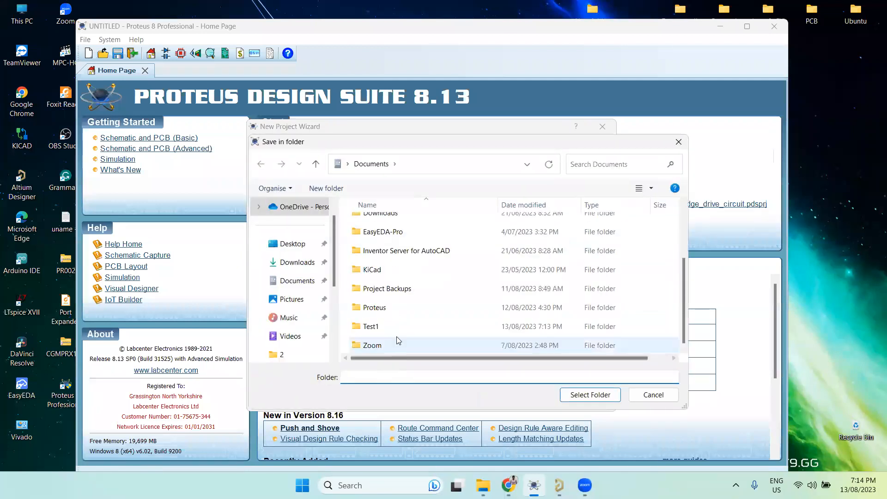
double_click(390, 272)
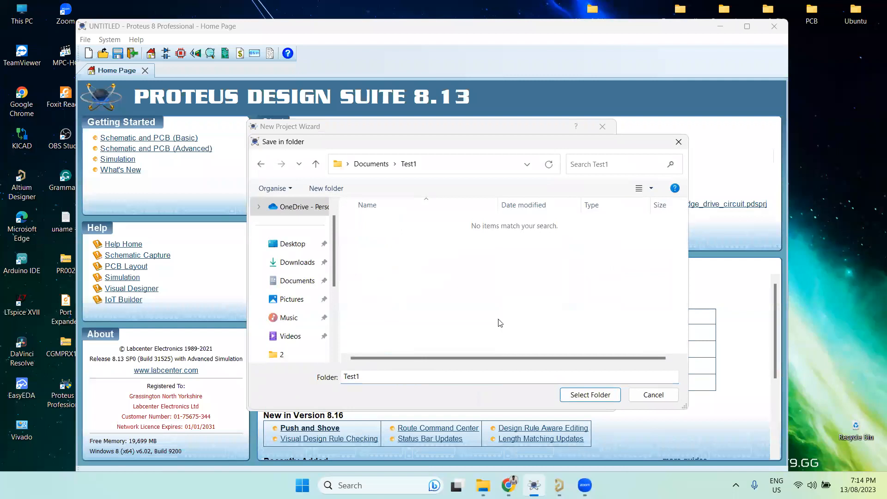
left_click(579, 391)
- Name the project Test1, keeping the .pdsprj extension
double_click(305, 163)
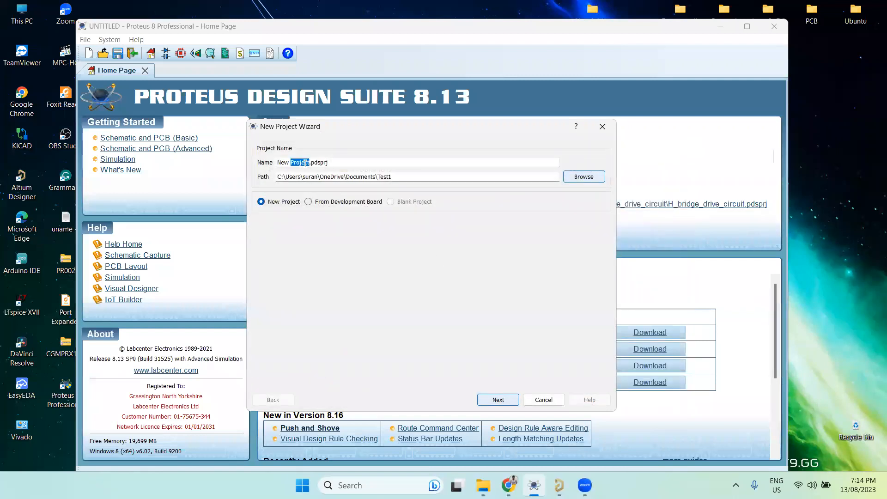
key("BackSpace")
key("BackSpace")
key("BackSpace")
key("BackSpace")
key("BackSpace")
type("Test1")
- Create the project with the default schematic template, no PCB layout and no firmware project
left_click(516, 399)
left_click(515, 399)
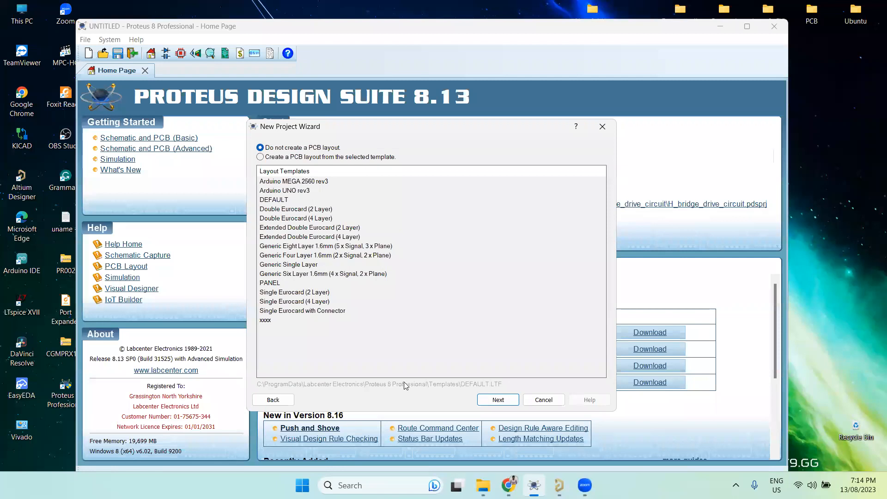
left_click(498, 399)
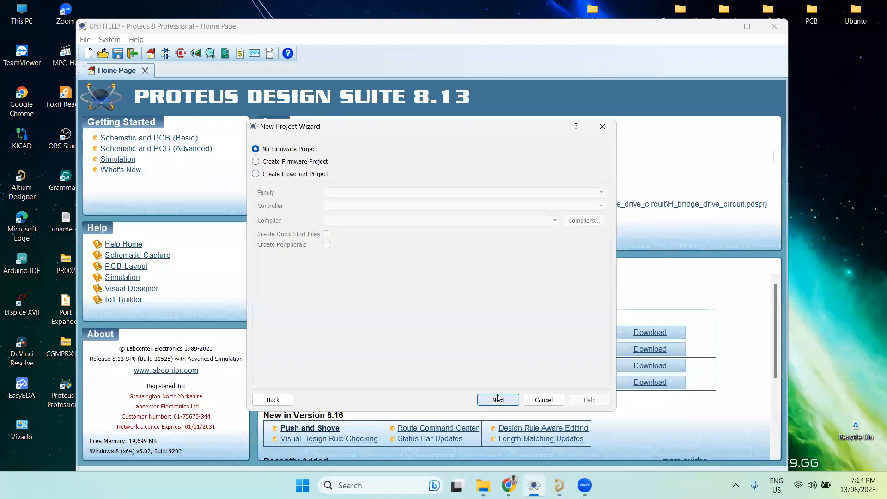
left_click(498, 398)
left_click(512, 401)
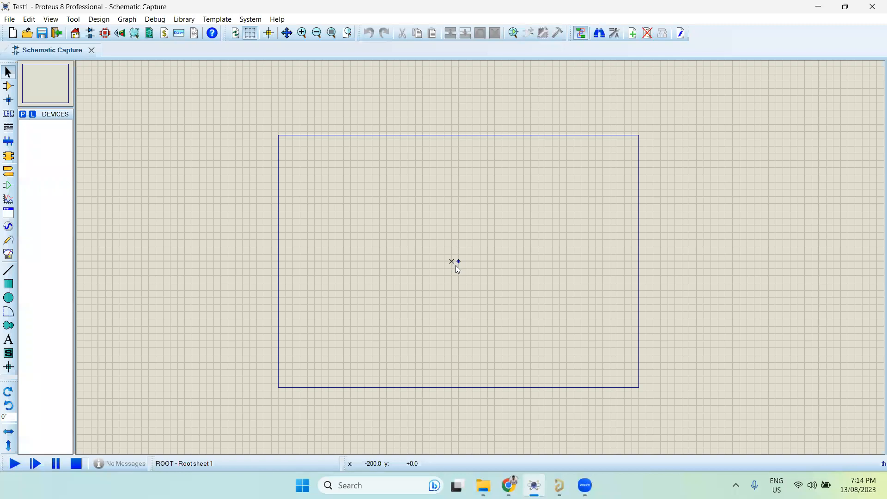
scroll(475, 269, "up", 1)
scroll(479, 255, "down", 1)
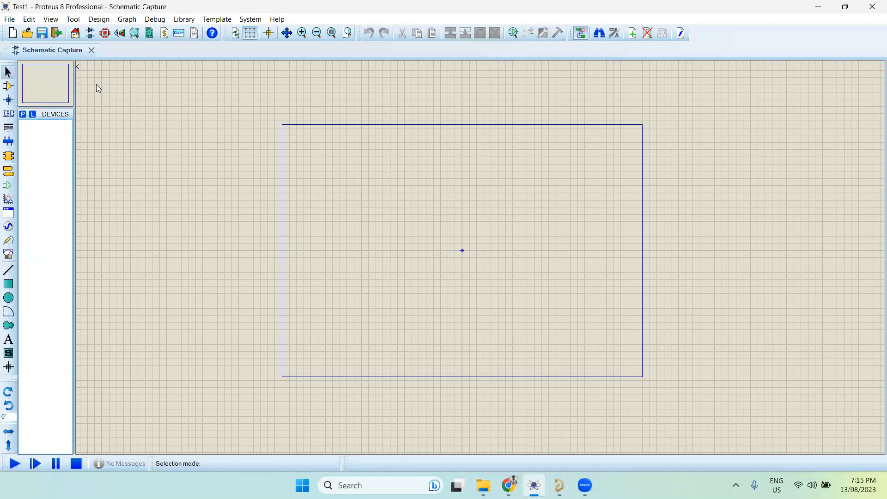
left_click(9, 74)
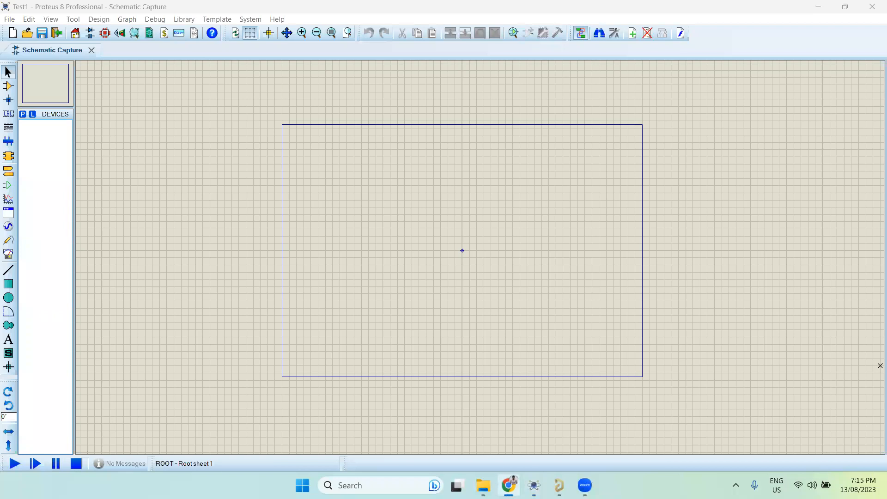
- Switch to the reference image Ciruit_1.png and shrink its window to sit over one side of the schematic sheet
key("alt+Tab")
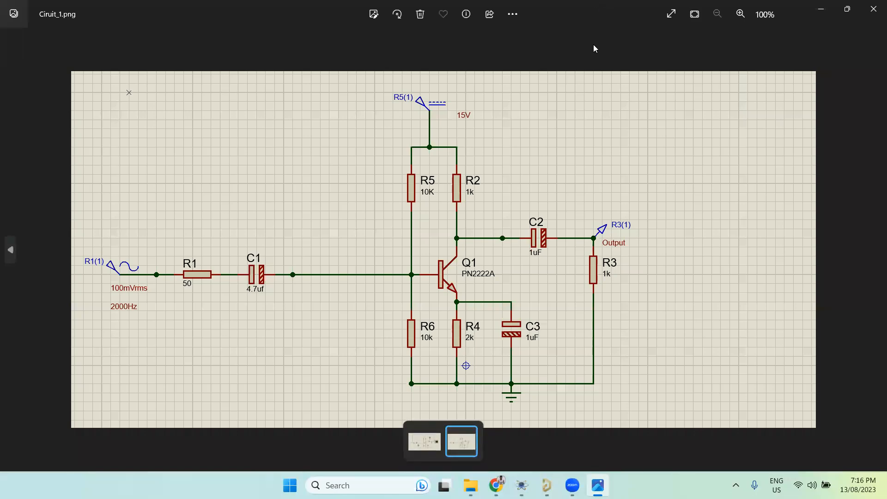
key("super+Down")
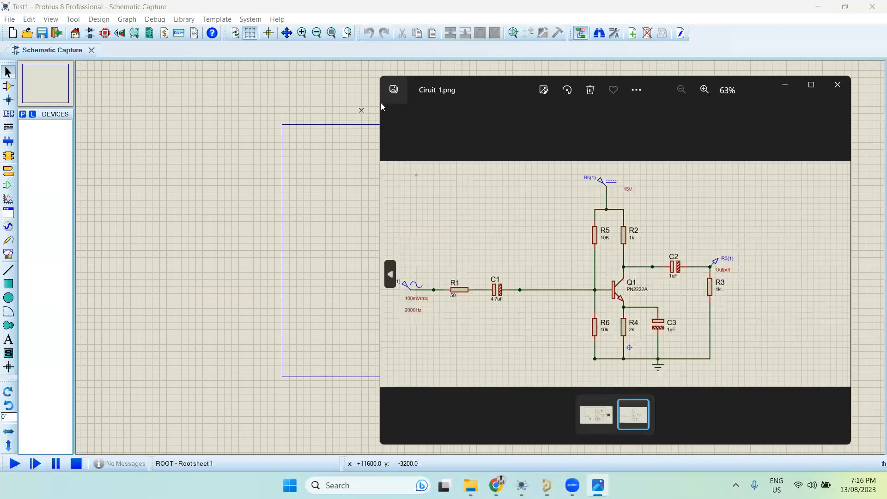
left_click_drag(376, 107, 728, 340)
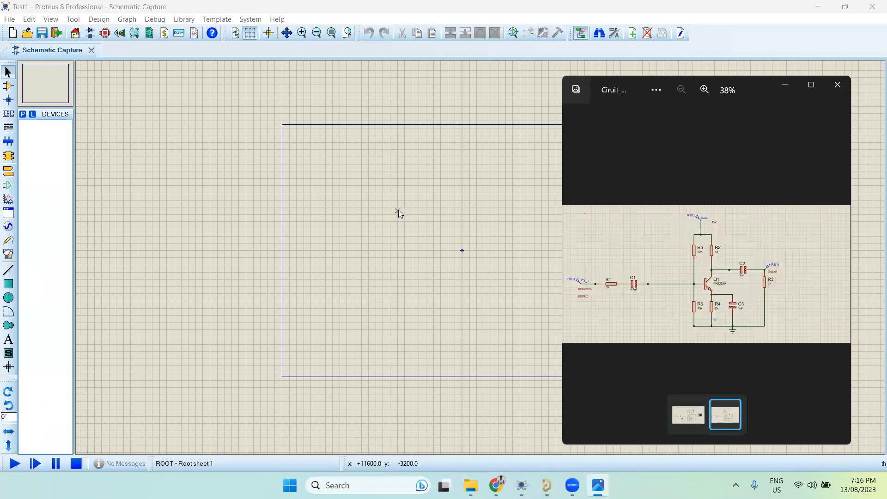
- Open the device picker and search the component library for "resistor"
left_click(23, 114)
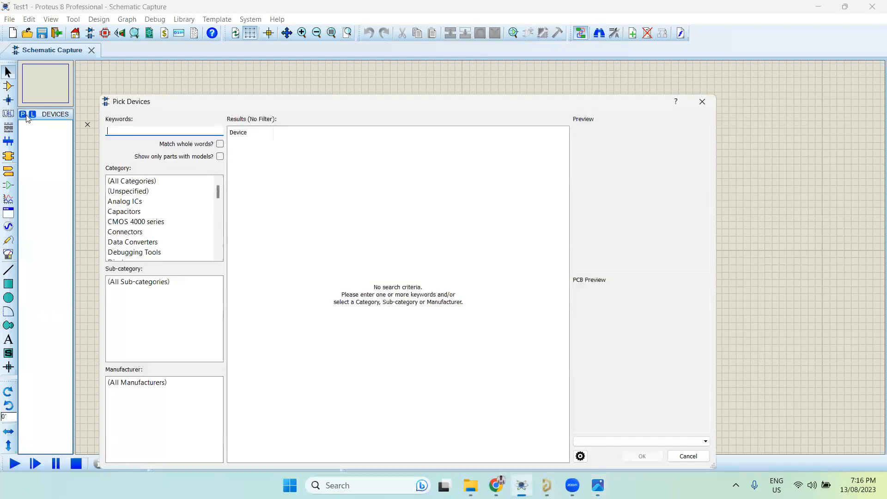
left_click(143, 127)
type("rs")
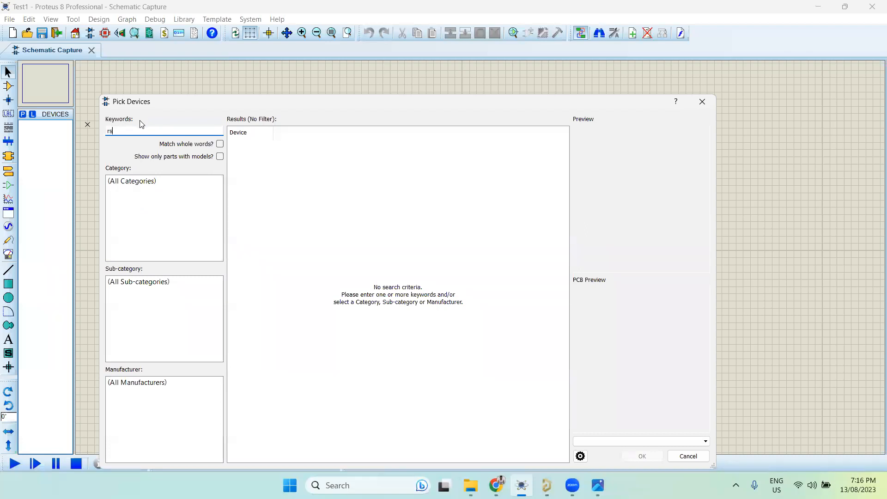
key("BackSpace")
type("es")
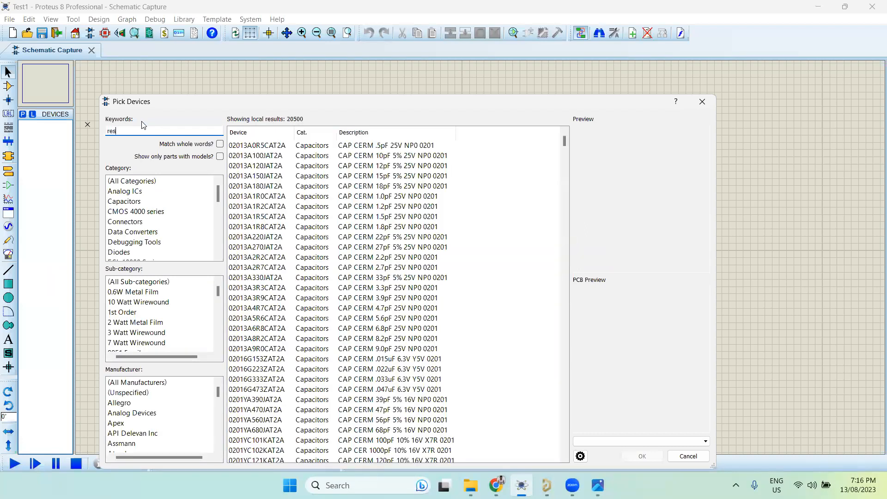
type("is")
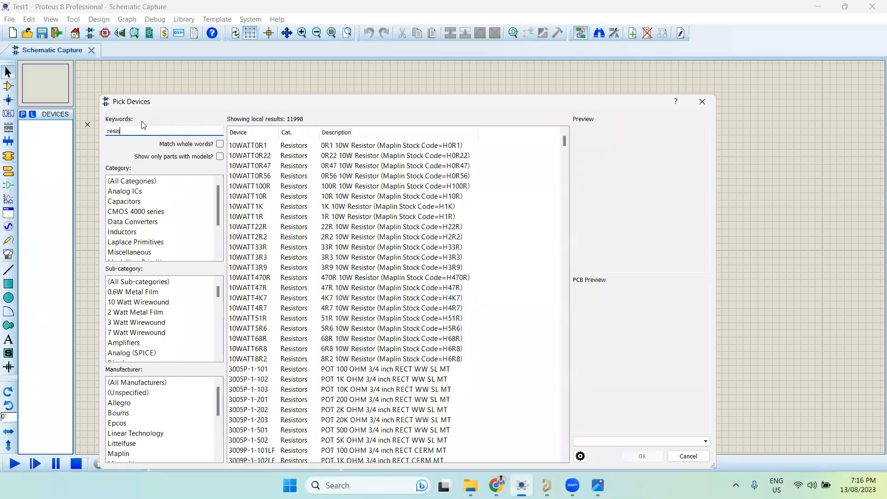
type("tor")
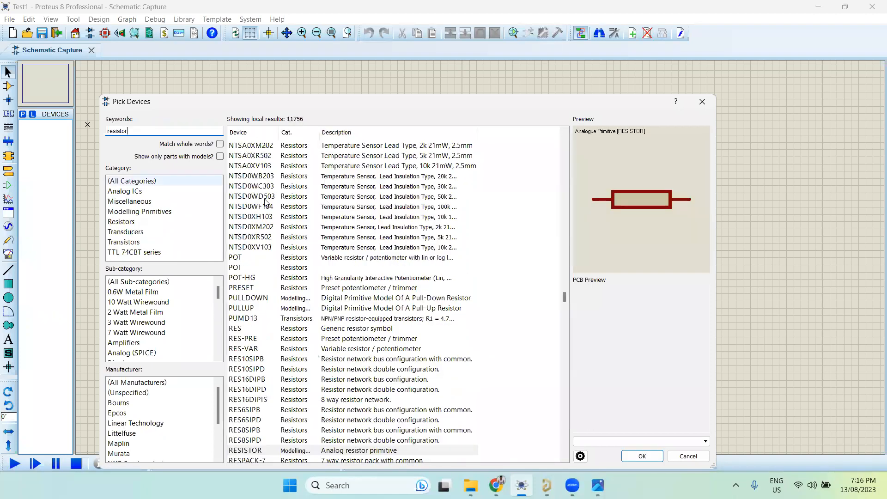
- Filter the matches to the Resistors category and Generic sub-category, and add the RES device to the project's device list
left_click(166, 222)
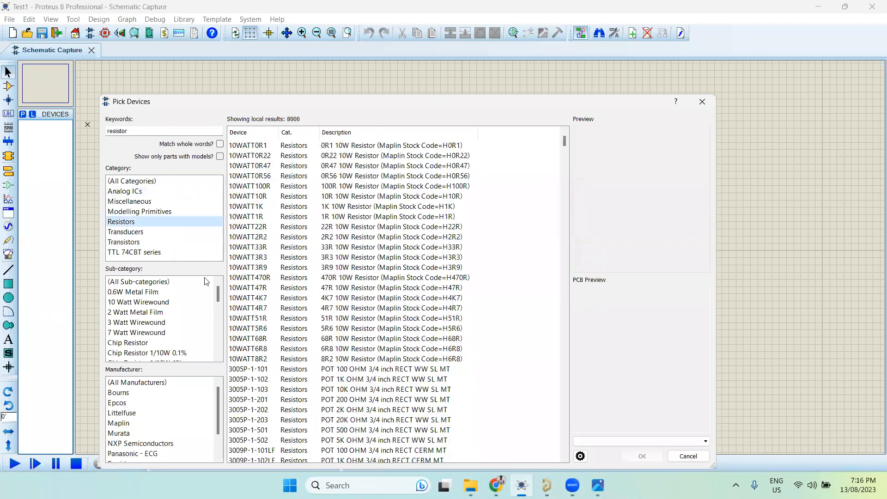
left_click(126, 294)
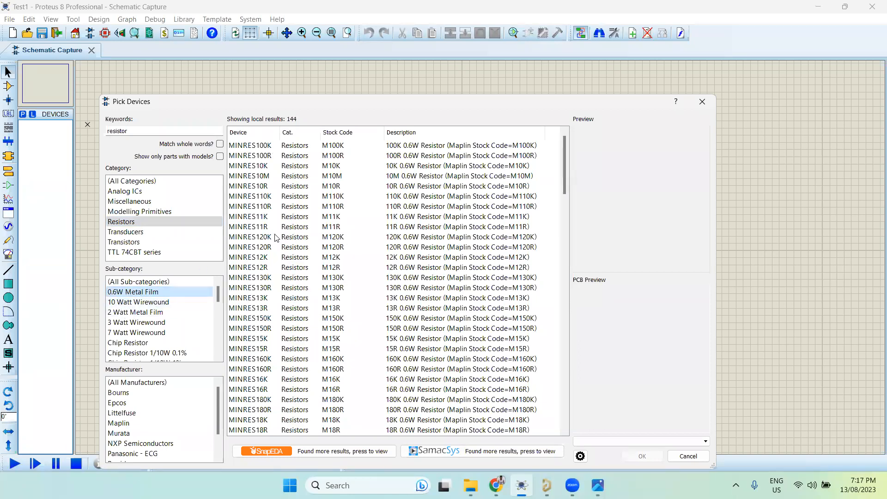
scroll(177, 321, "down", 6)
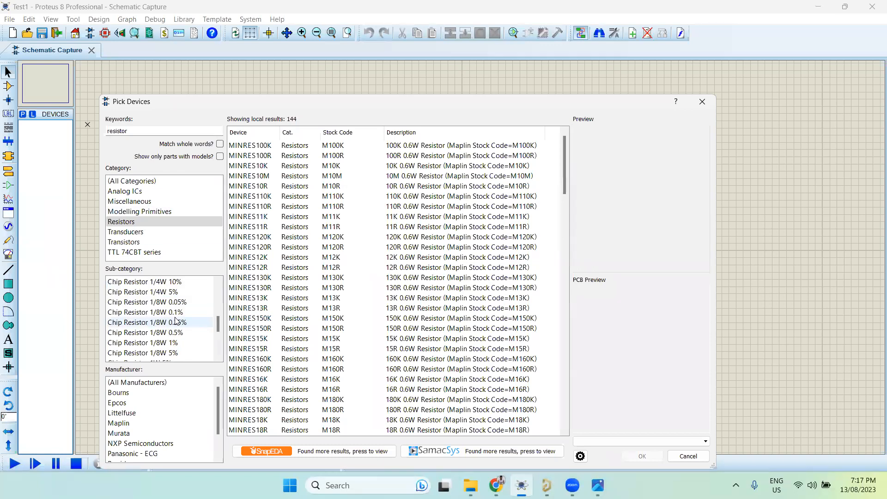
scroll(152, 298, "up", 2)
scroll(154, 288, "down", 2)
left_click(156, 286)
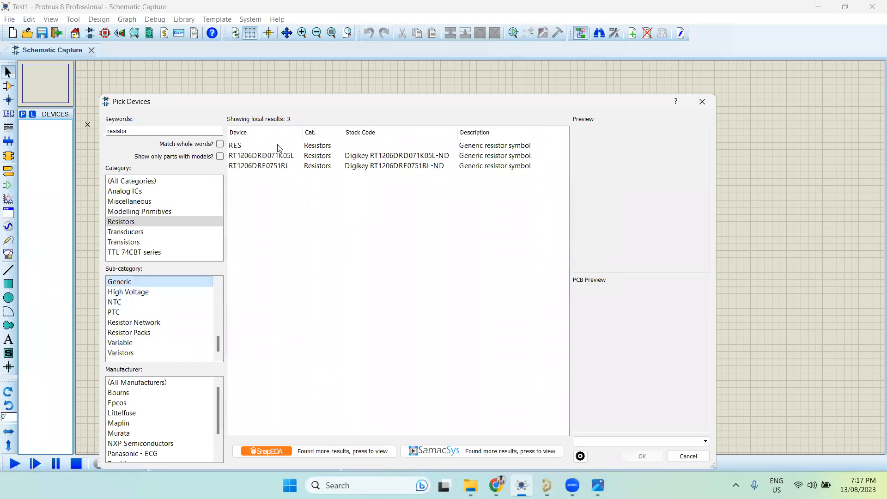
double_click(268, 147)
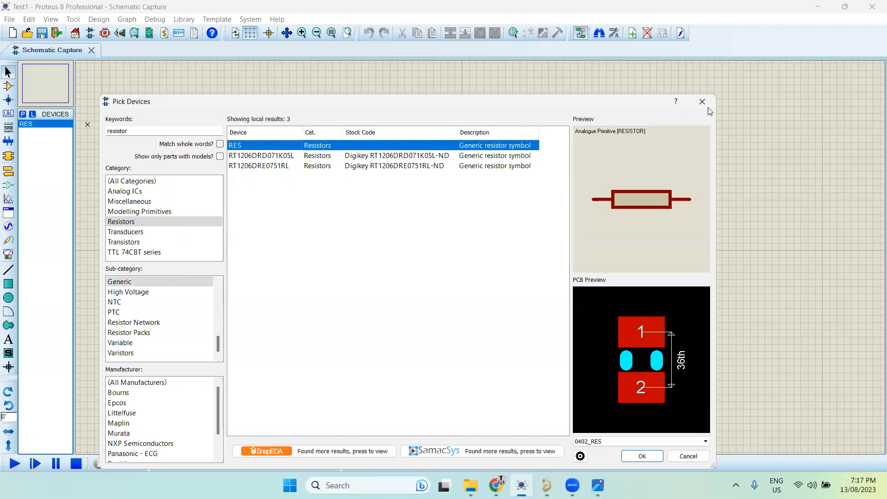
- Search for "capacitor", filter to Capacitors and the Generic sub-category, and add the CAP-ELEC electrolytic capacitor to the device list
double_click(148, 130)
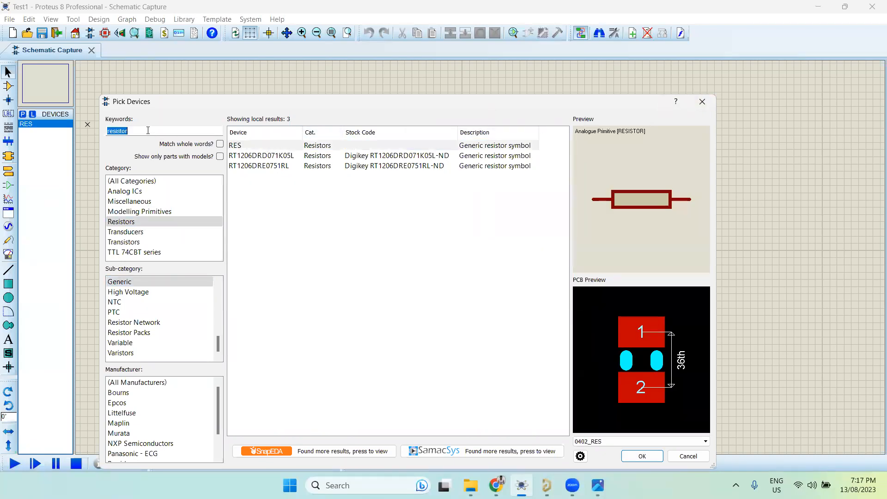
type("capacitor")
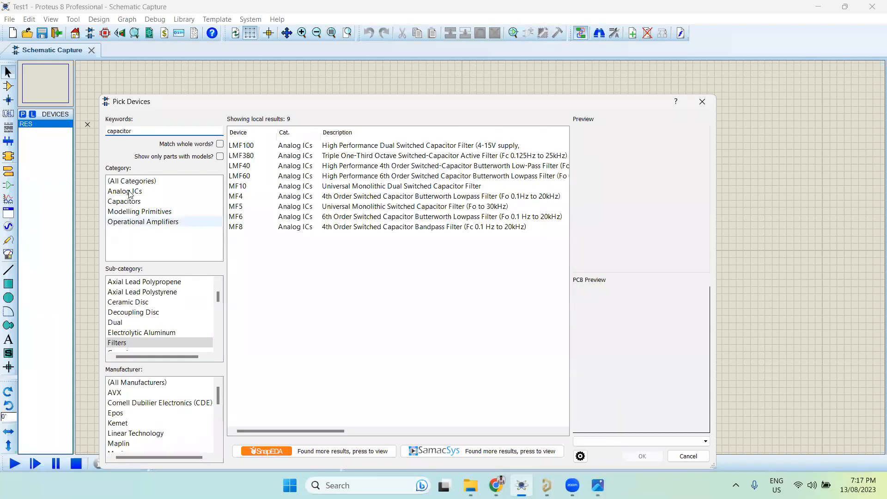
left_click(128, 203)
scroll(152, 329, "down", 5)
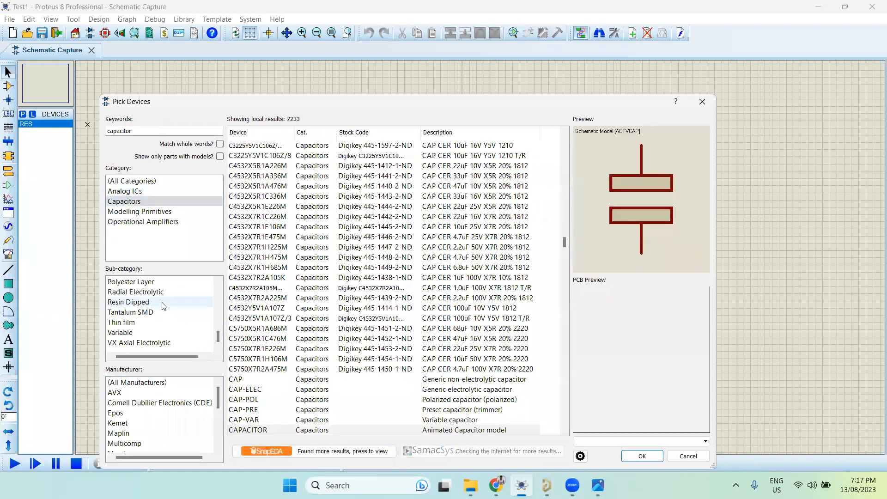
scroll(154, 332, "up", 5)
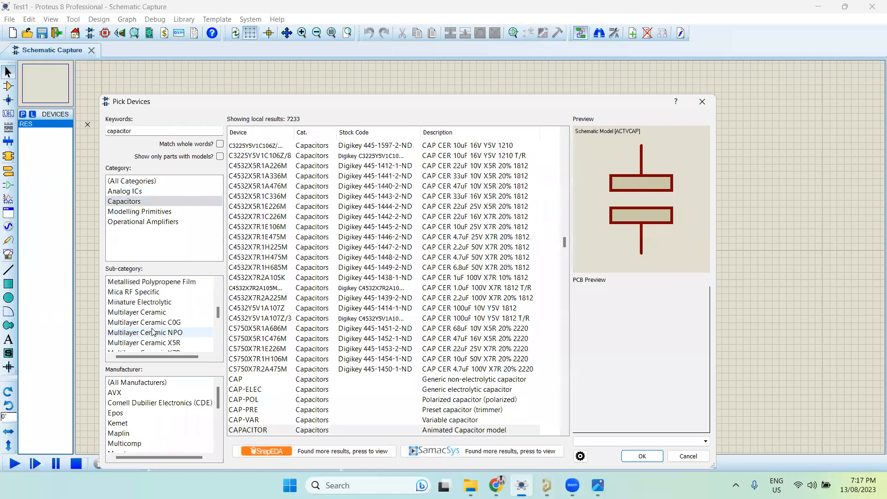
left_click(153, 332)
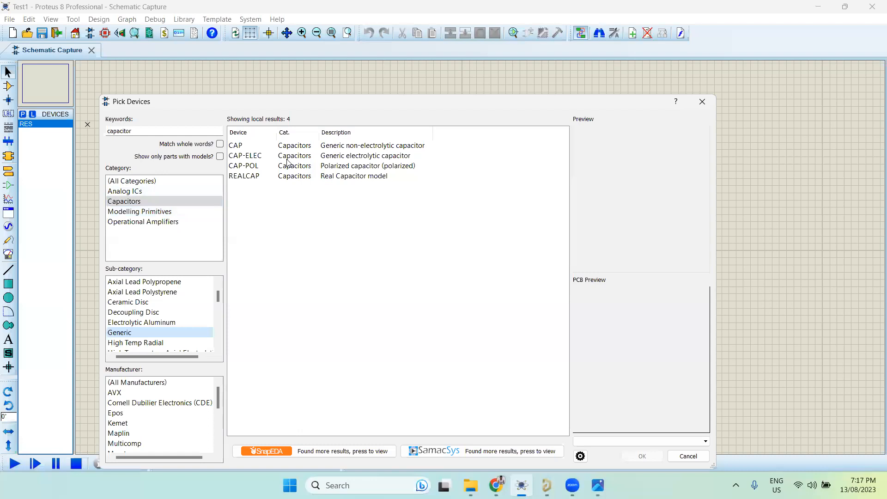
left_click(262, 146)
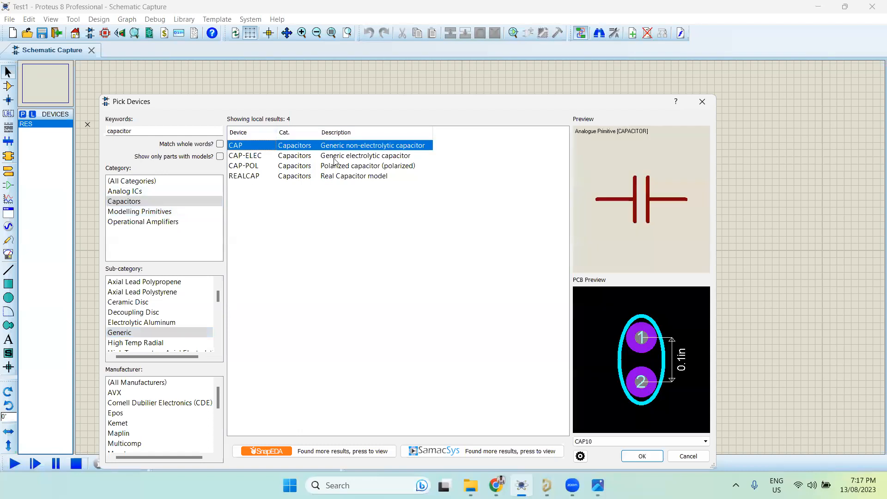
left_click(253, 156)
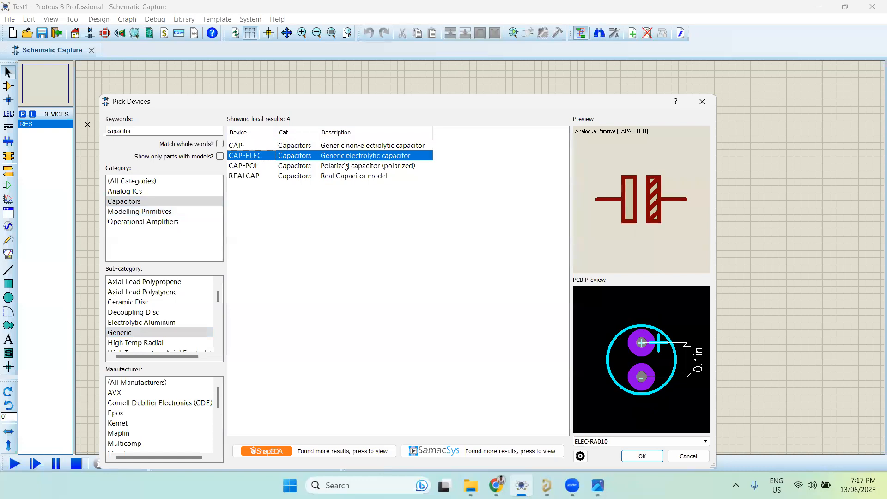
double_click(258, 157)
- Check the transistor in the reference circuit image, return to the device picker and search for "2222"
double_click(156, 133)
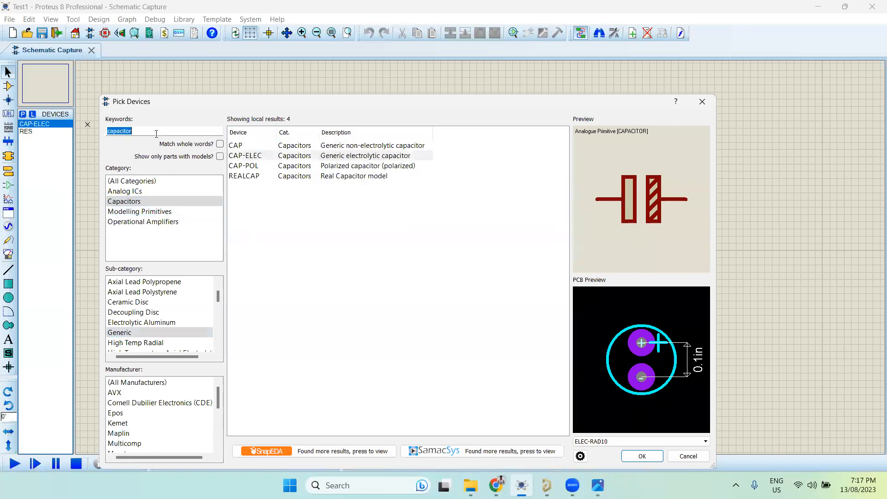
left_click(602, 485)
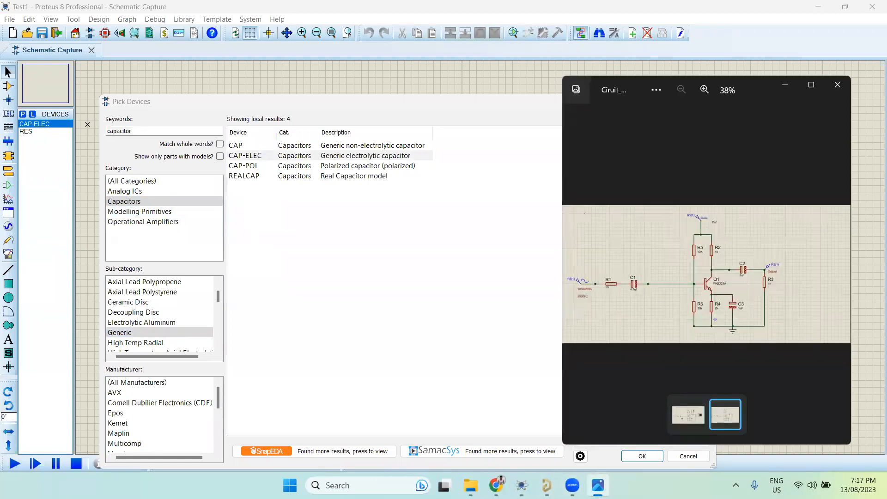
left_click(598, 485)
left_click(597, 485)
left_click(151, 128)
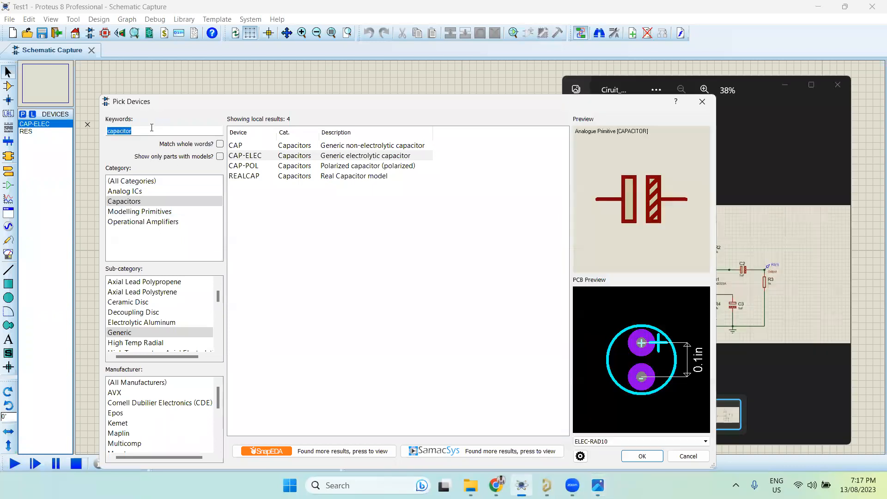
type("2222")
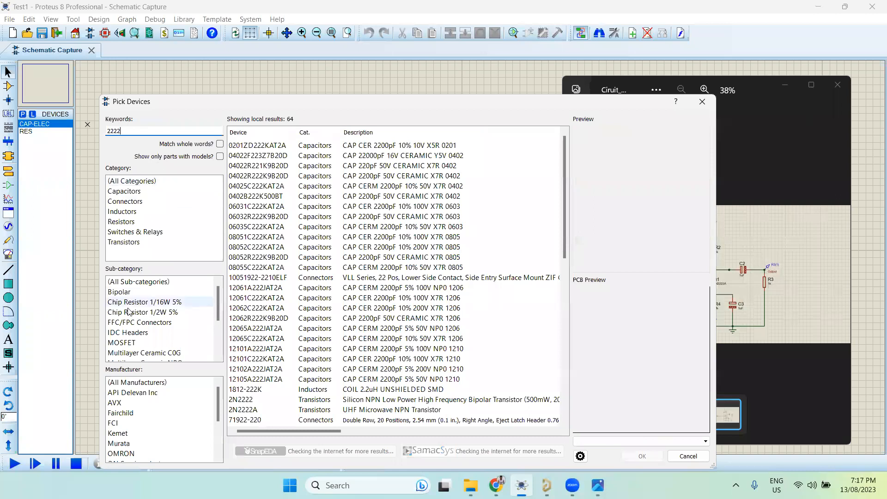
- Filter the matches to the Bipolar sub-category, add the 2N2222 transistor to the device list and close the device picker
scroll(139, 318, "down", 3)
scroll(162, 323, "up", 3)
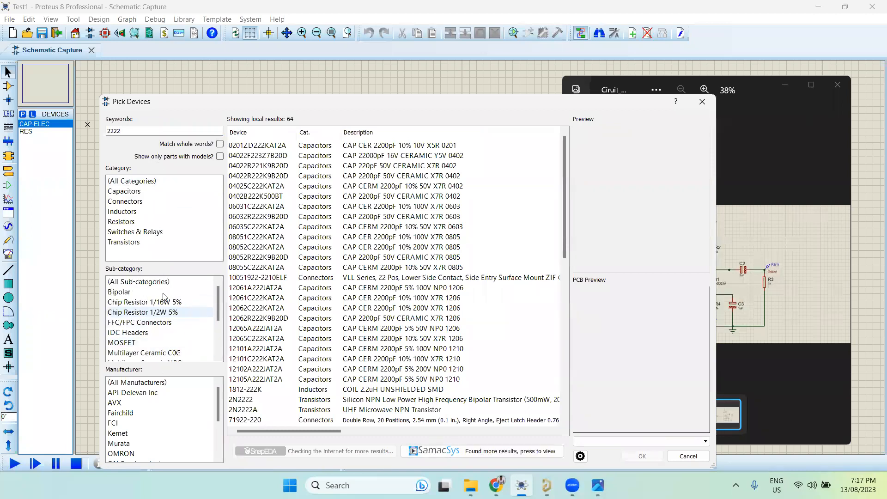
left_click(164, 293)
left_click(266, 144)
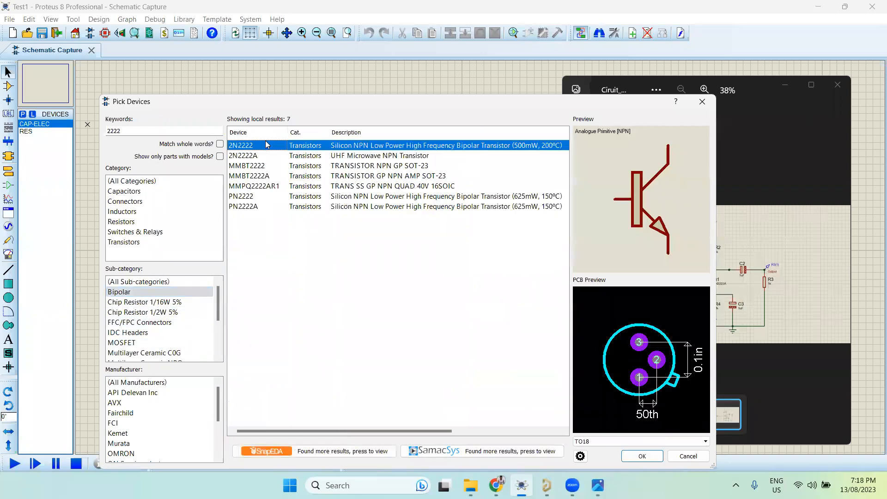
left_click(260, 155)
left_click(254, 147)
double_click(254, 146)
left_click(640, 452)
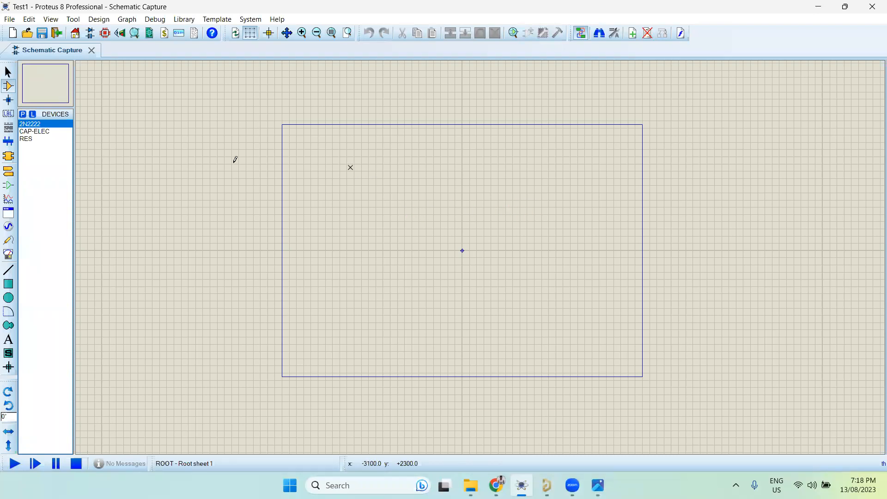
- Preview the symbols of the picked 2N2222, CAP-ELEC and RES devices in component mode
left_click(30, 125)
left_click(31, 132)
left_click(30, 133)
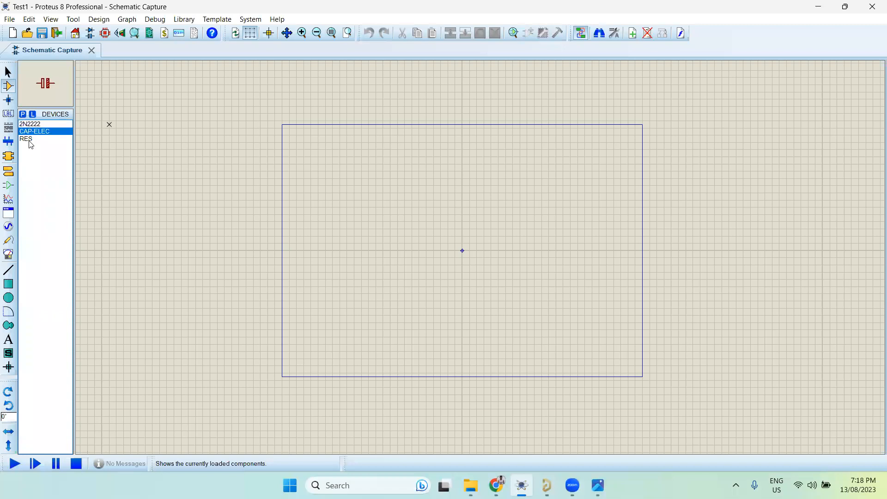
left_click(31, 139)
left_click(32, 124)
left_click(30, 132)
left_click(29, 139)
left_click(8, 85)
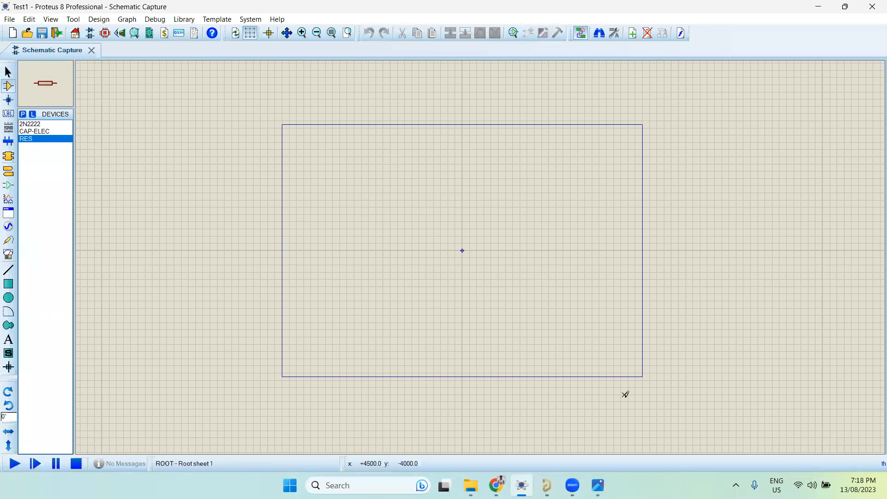
- Place one RES resistor horizontally on the schematic sheet at about x -3000, y +1200
key("alt+Tab")
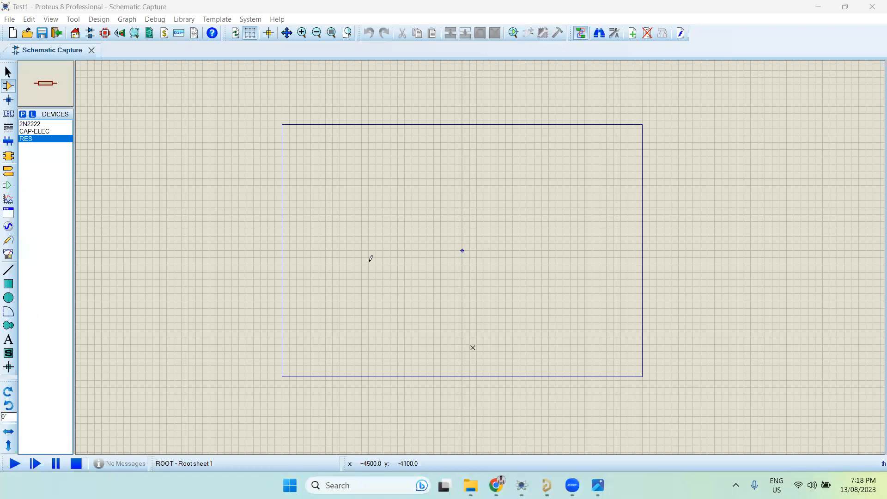
left_click(31, 140)
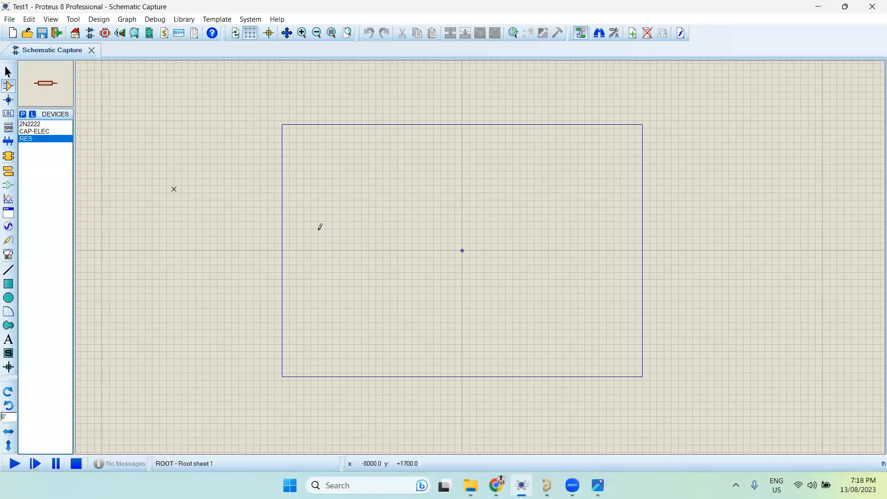
left_click(354, 207)
left_click(353, 207)
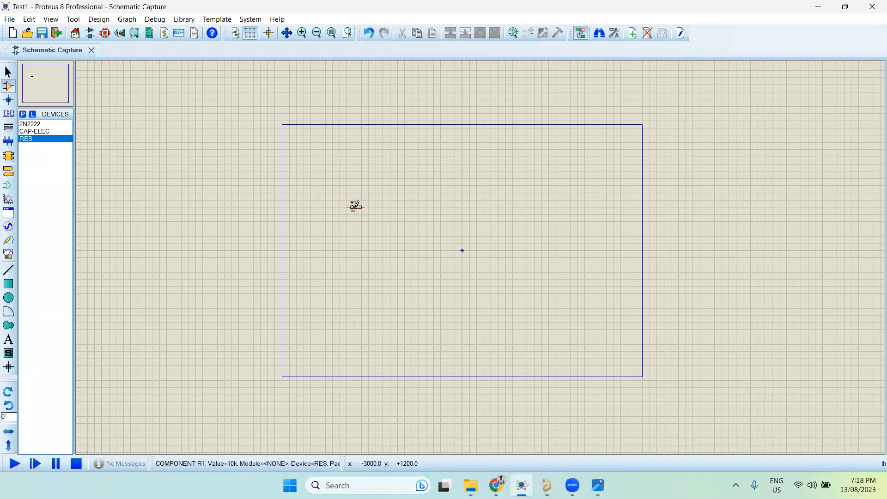
- Check the start of the circuit in the reference image against the placed resistor and close the image viewer
left_click(598, 485)
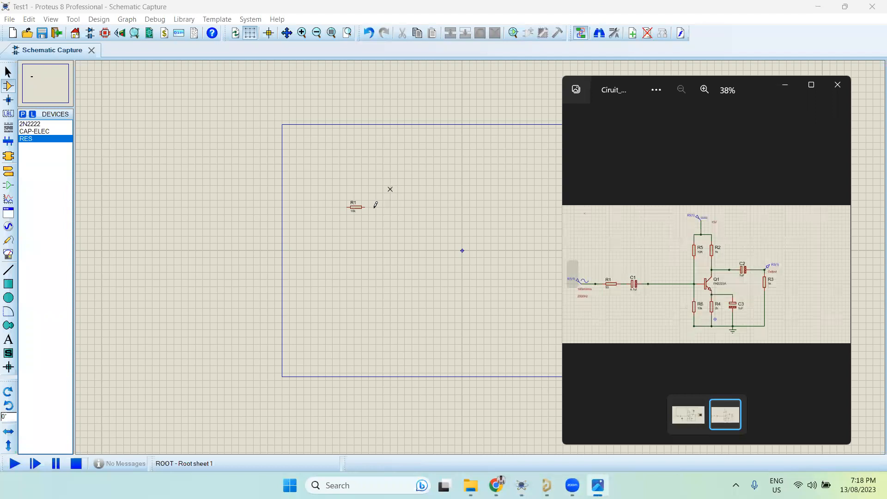
scroll(490, 264, "up", 2)
scroll(459, 241, "up", 1)
key("alt+F4")
- Place a CAP-ELEC capacitor just to the right of resistor R1, in line with it
left_click(52, 133)
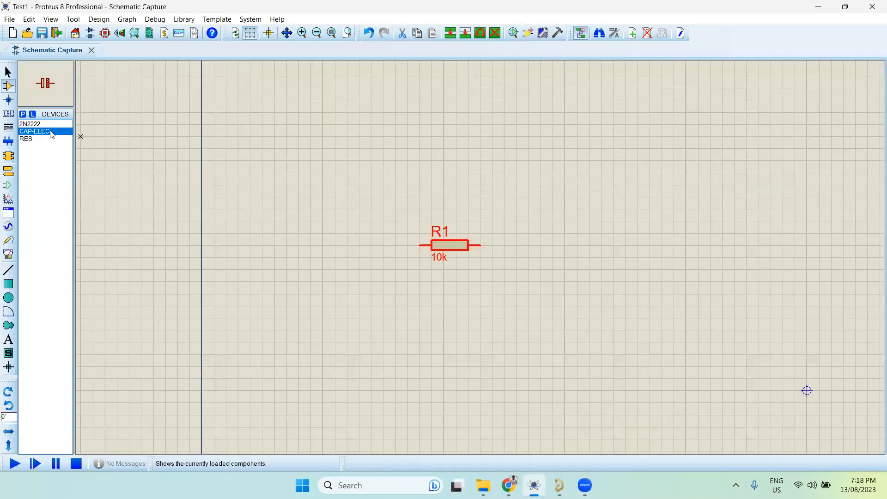
left_click(599, 245)
left_click(576, 245)
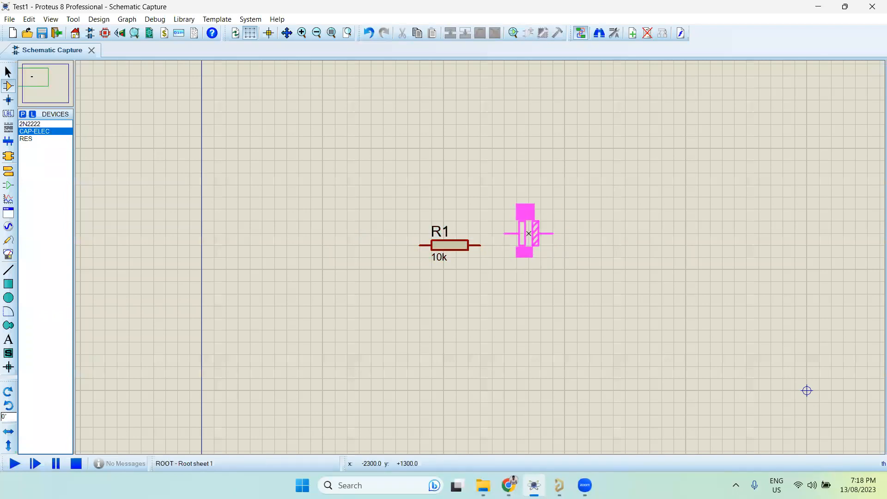
left_click(528, 245)
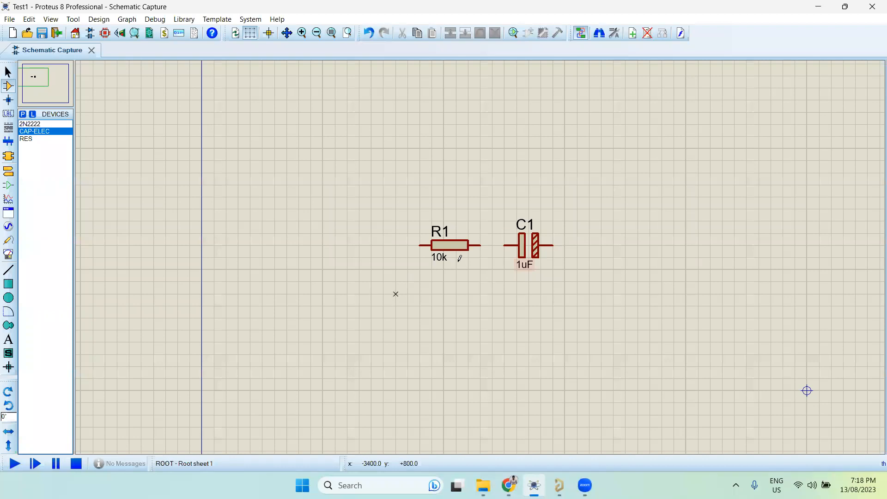
- Move R1 and C1 together straight down the sheet to just above the level of the origin marker
scroll(460, 256, "down", 1)
scroll(508, 275, "down", 2)
scroll(476, 251, "up", 2)
left_click_drag(520, 281, 321, 155)
left_click_drag(429, 231, 429, 302)
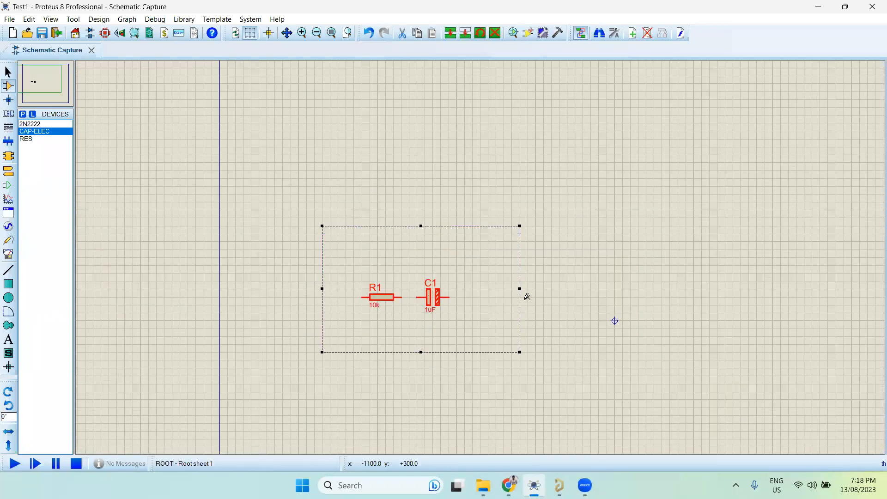
left_click(512, 204)
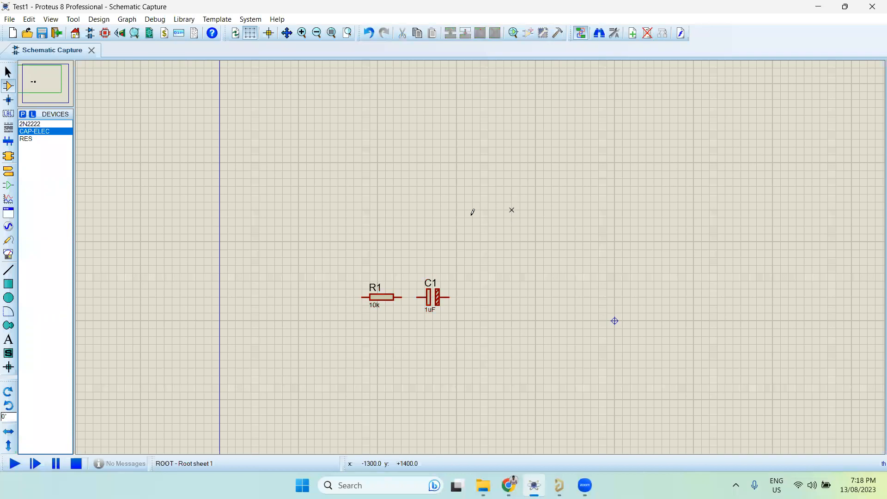
- Check the reference image and place a 2N2222 transistor to the right of capacitor C1, in line with it
scroll(468, 261, "down", 1)
mouse_move(559, 485)
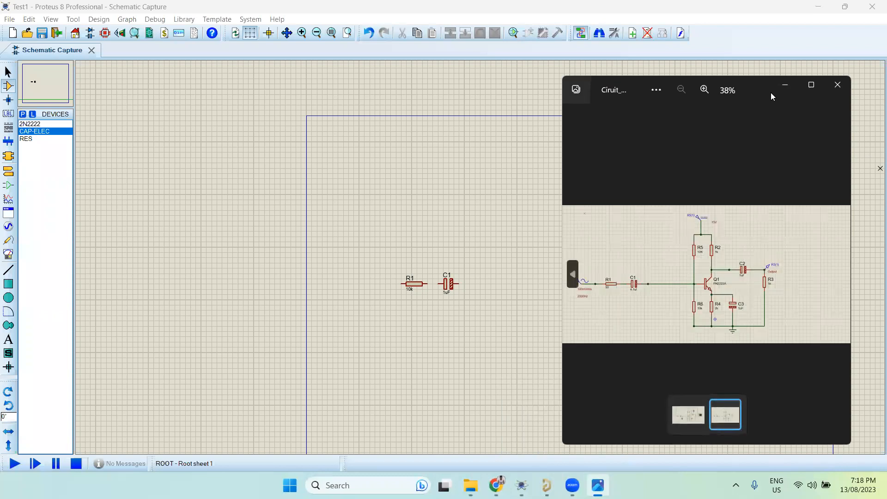
left_click_drag(771, 92, 886, 92)
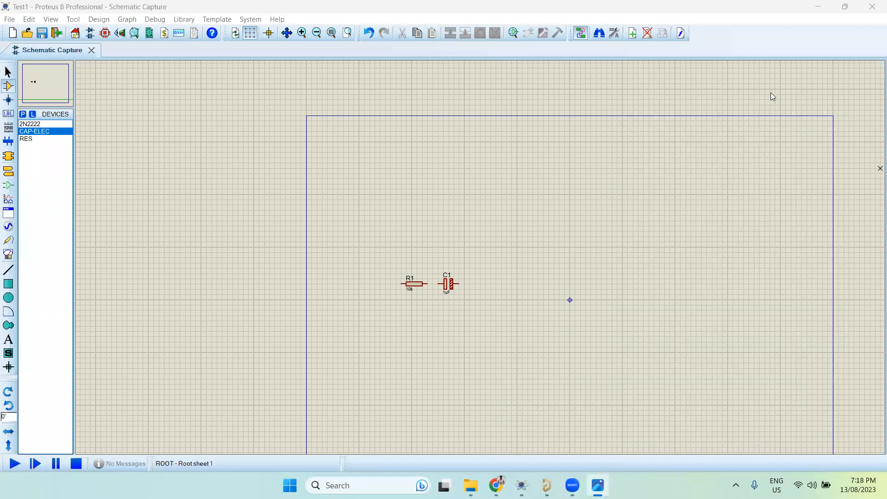
left_click(30, 124)
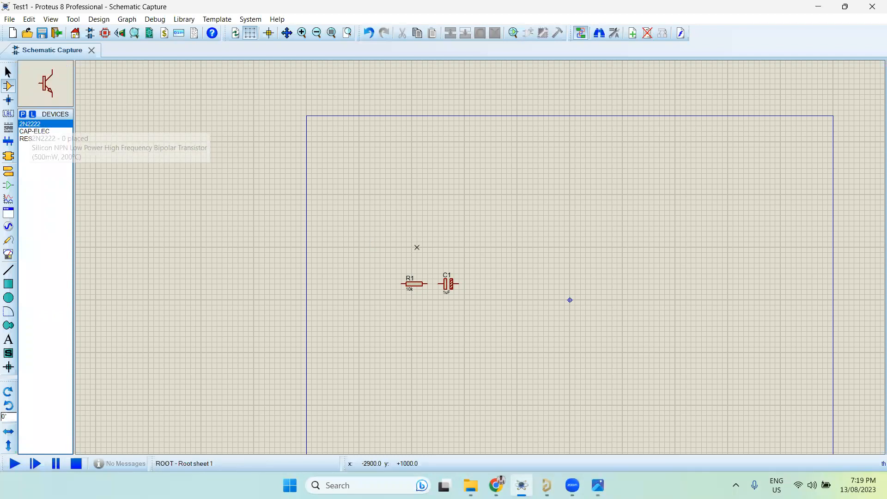
scroll(539, 273, "up", 3)
left_click(391, 292)
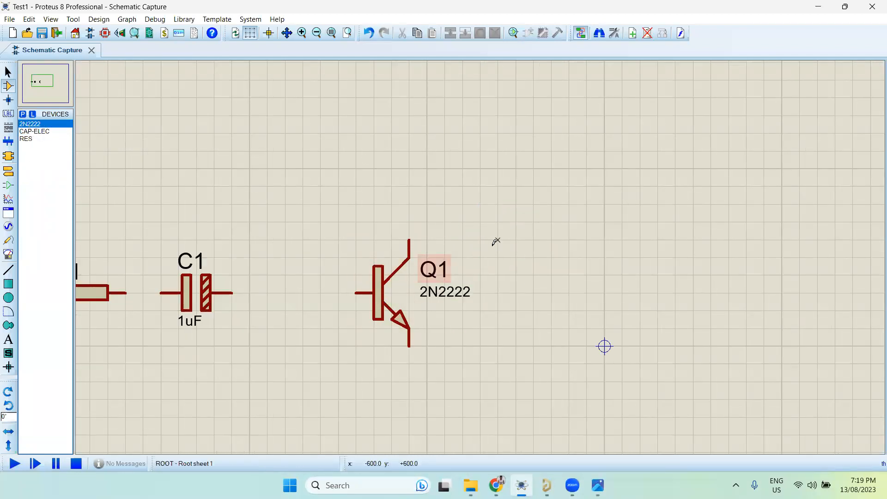
- Move capacitor C1 horizontally closer to transistor Q1, keeping it in line with R1
scroll(492, 244, "down", 3)
scroll(484, 318, "up", 3)
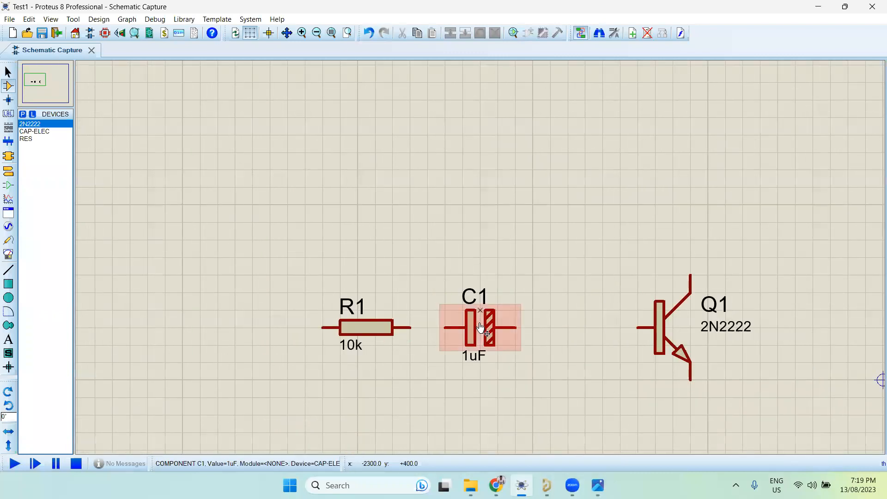
left_click(480, 328)
left_click_drag(481, 328, 532, 328)
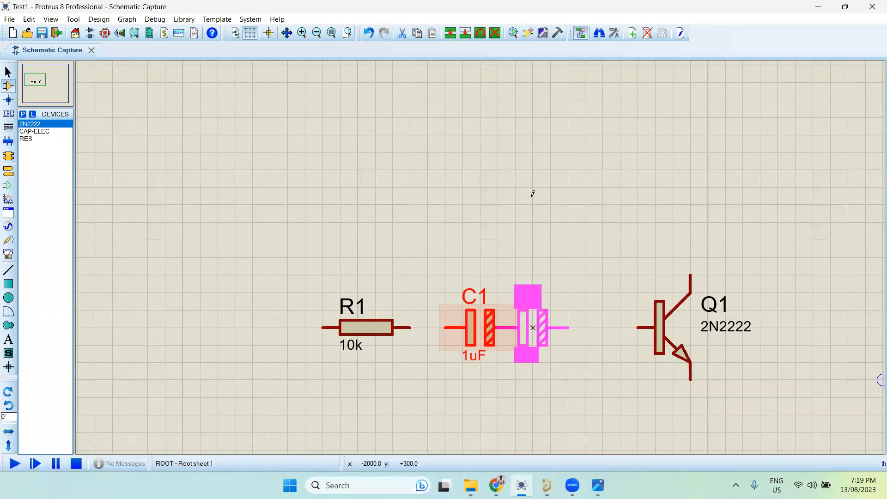
left_click(439, 252)
- Place a RES resistor rotated to vertical above the gap between C1 and Q1, at about x -1600, y +1200
scroll(489, 238, "down", 3)
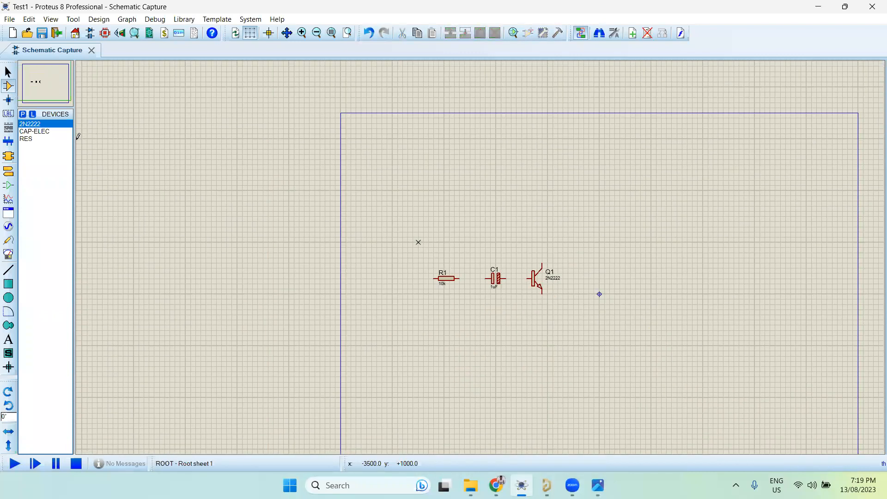
left_click(36, 140)
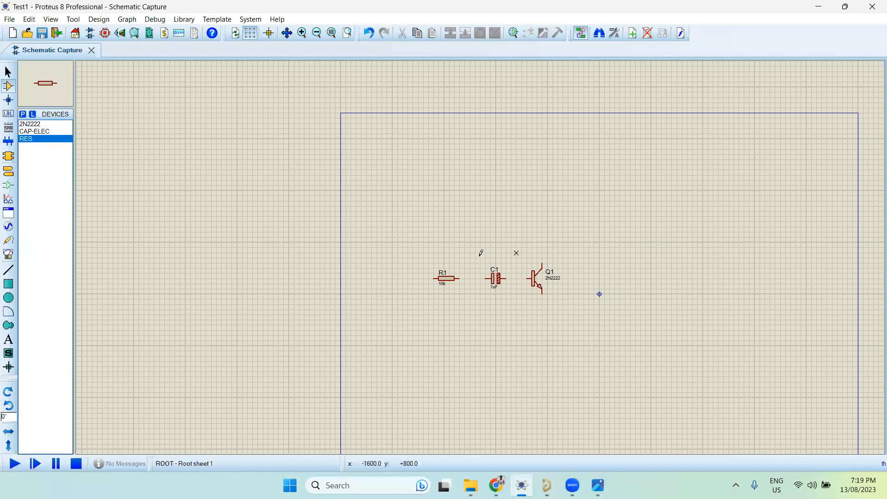
scroll(481, 253, "up", 2)
left_click(480, 222)
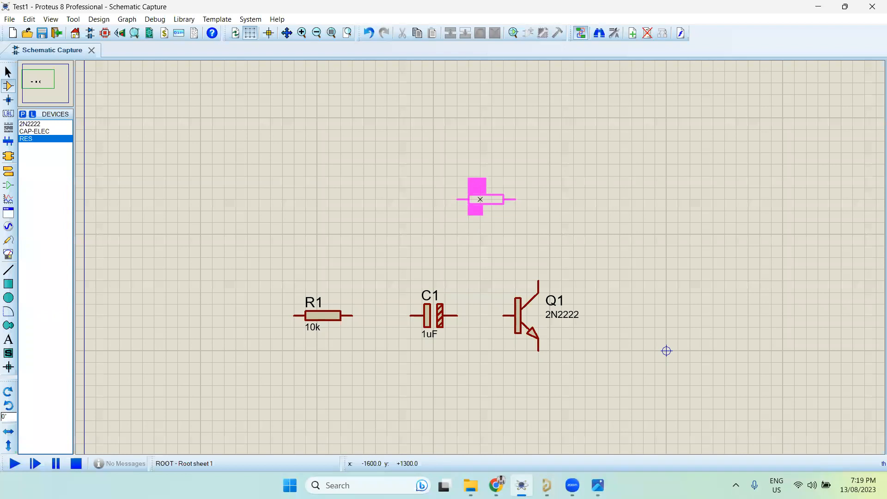
key("KP_Add")
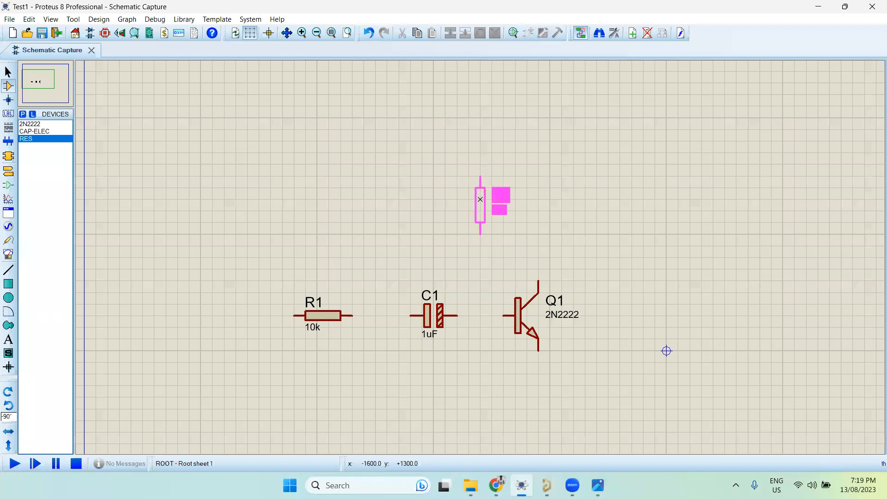
key("KP_Subtract")
key("KP_Subtract")
key("KP_Subtract")
key("KP_Subtract")
key("KP_Subtract")
key("KP_Subtract")
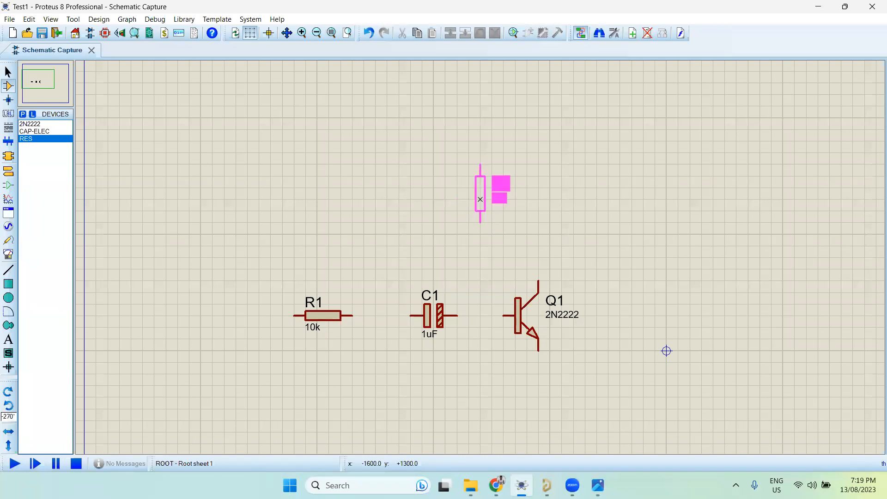
left_click(481, 211)
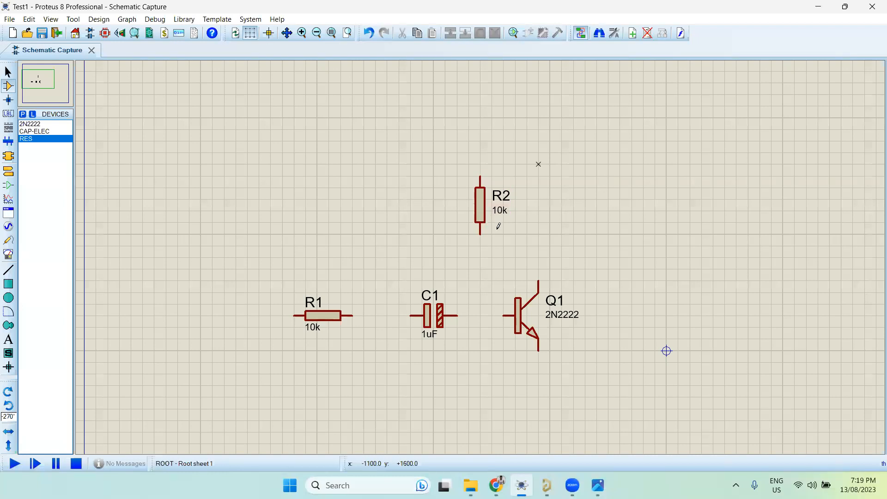
scroll(534, 164, "down", 2)
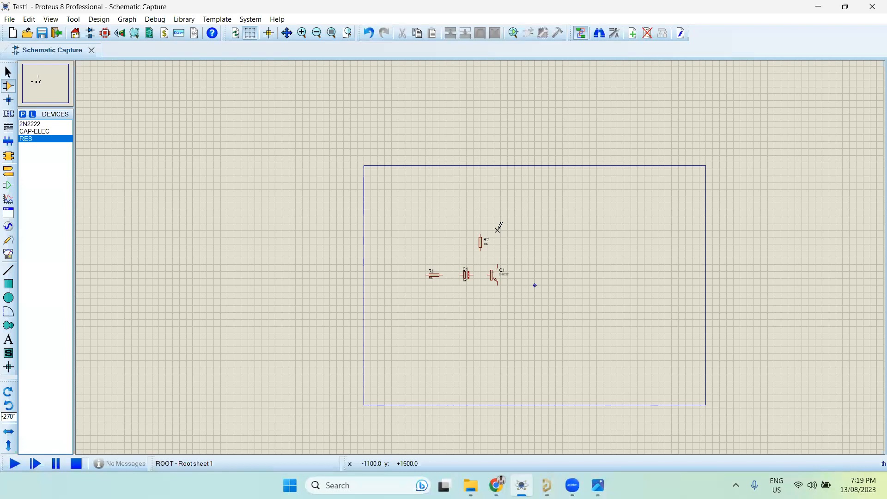
left_click(7, 71)
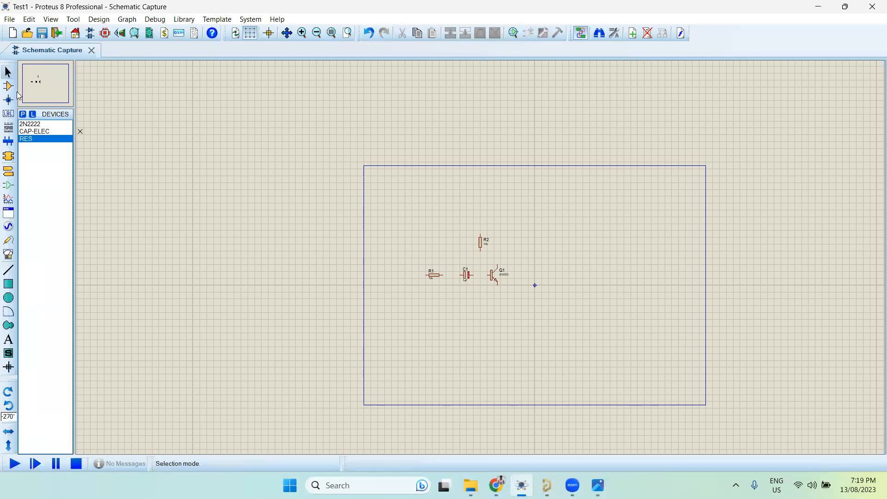
left_click(8, 86)
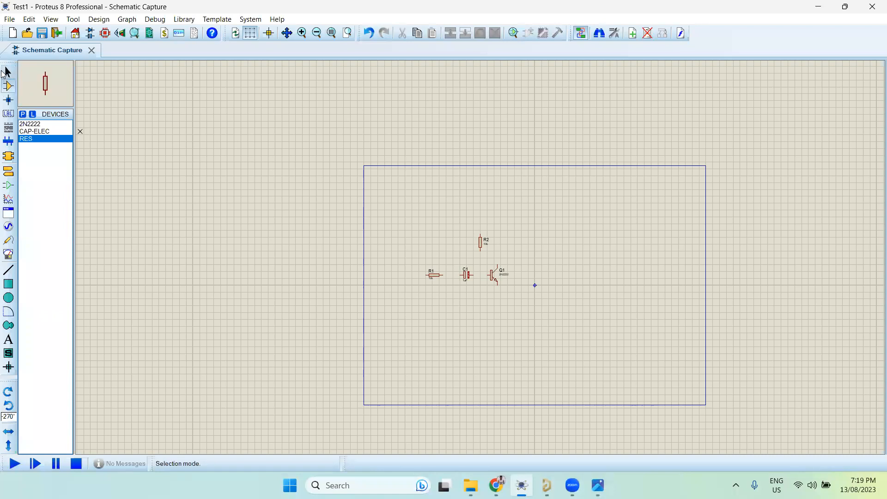
left_click(8, 73)
left_click(8, 86)
left_click(8, 73)
left_click(8, 86)
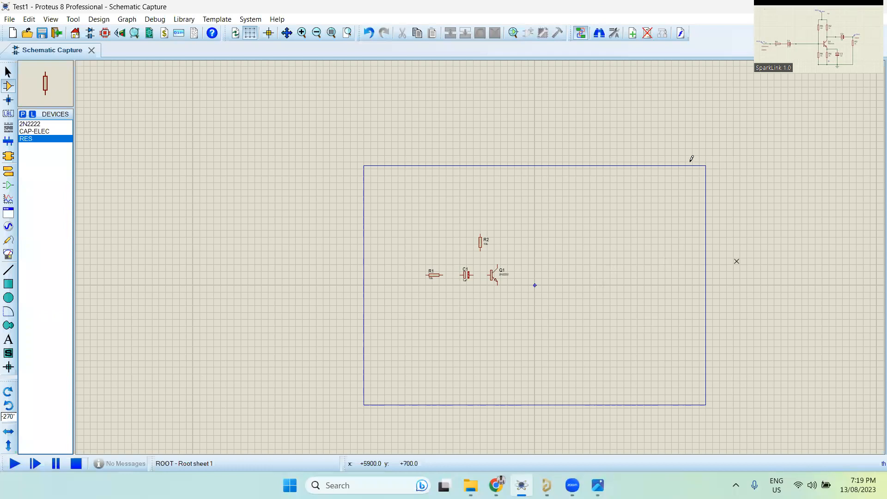
- Search the device library for "resi" and close the device picker without choosing a part
scroll(427, 224, "up", 2)
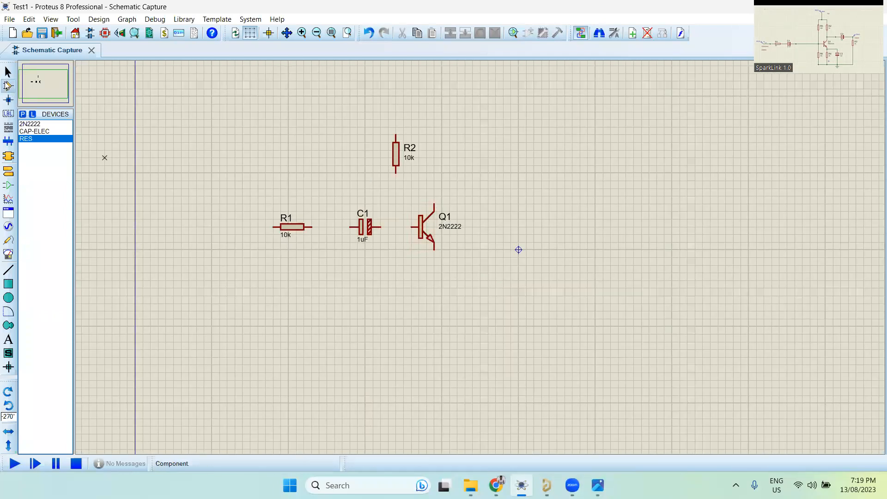
left_click(9, 87)
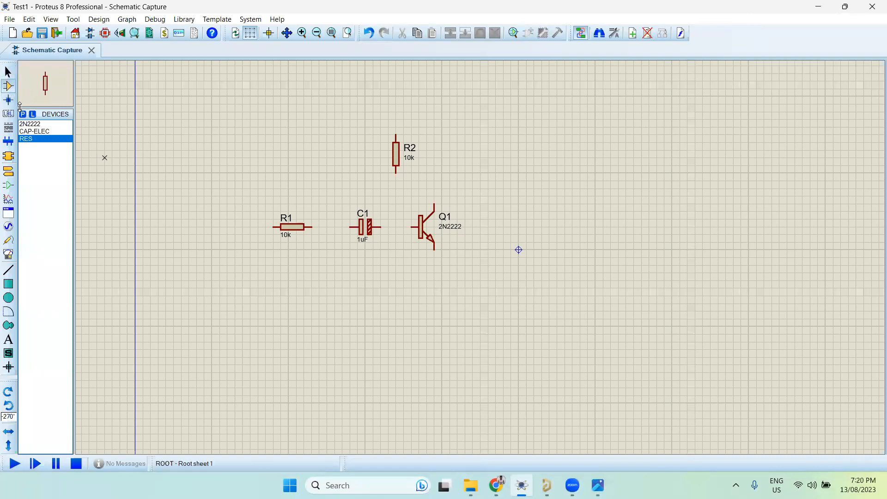
left_click(23, 116)
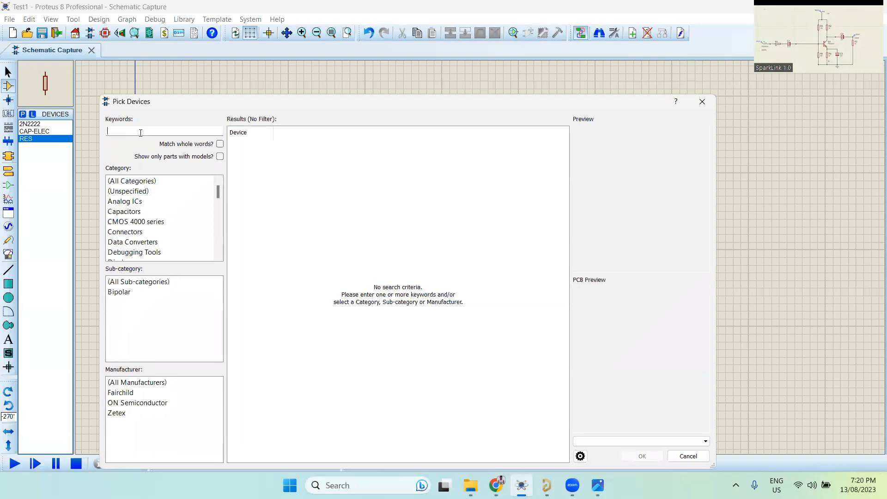
type("resi")
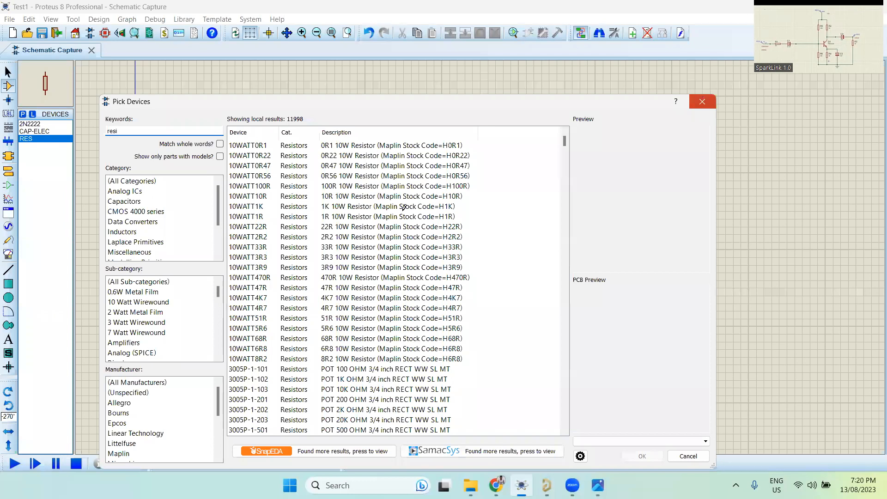
key("Escape")
scroll(496, 254, "down", 1)
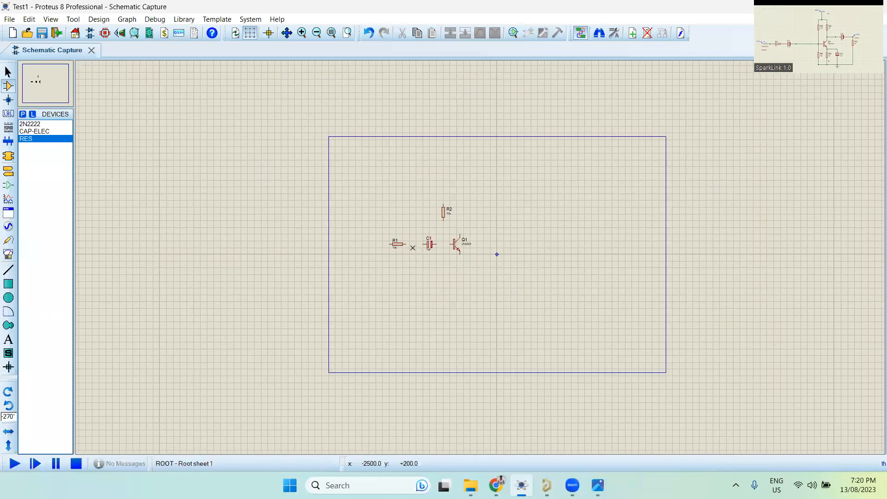
scroll(497, 254, "up", 2)
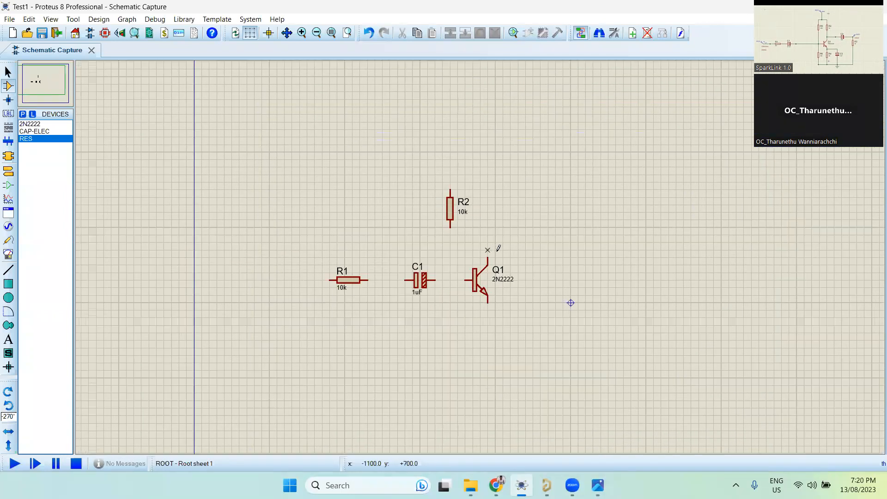
scroll(421, 235, "down", 2)
scroll(480, 257, "up", 2)
scroll(313, 230, "up", 1)
scroll(480, 255, "down", 2)
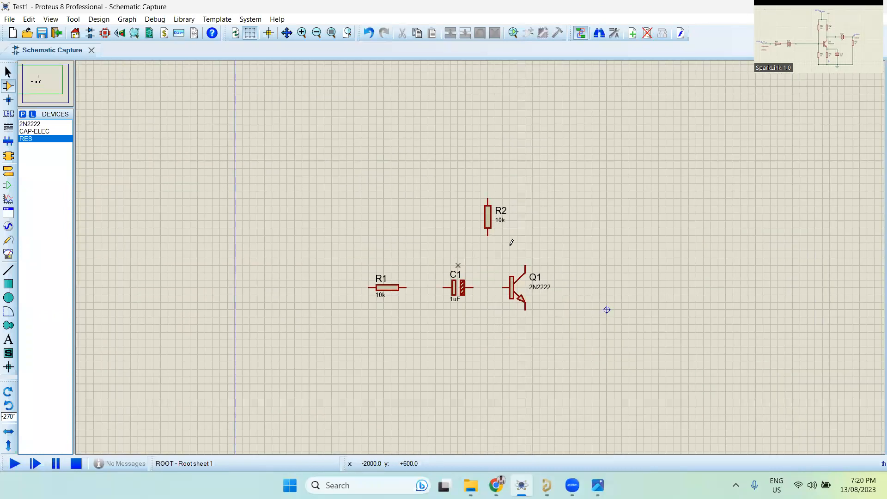
scroll(508, 272, "up", 2)
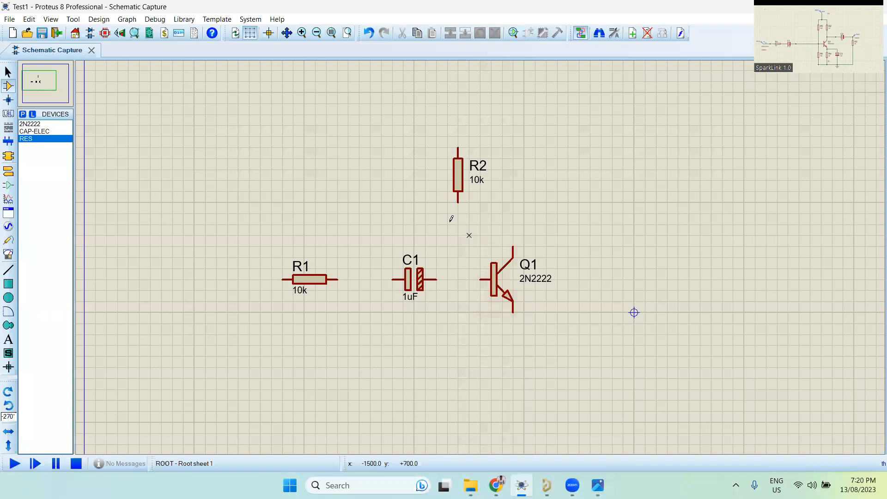
scroll(426, 192, "down", 1)
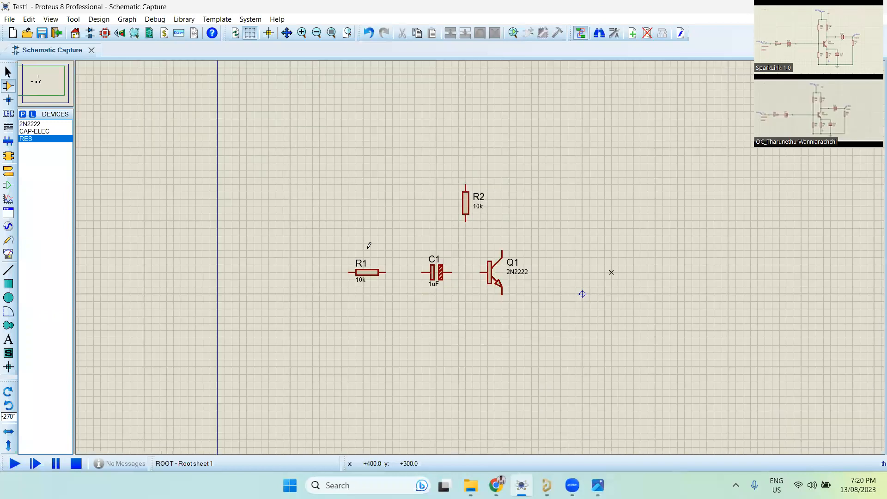
scroll(368, 245, "up", 1)
scroll(339, 202, "down", 1)
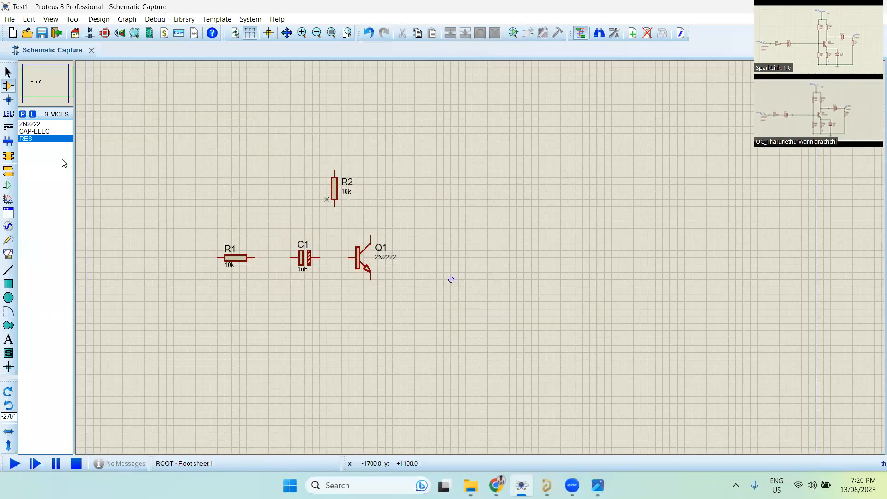
- Place a vertical RES resistor directly above the collector of Q1, level with R2
left_click(450, 185)
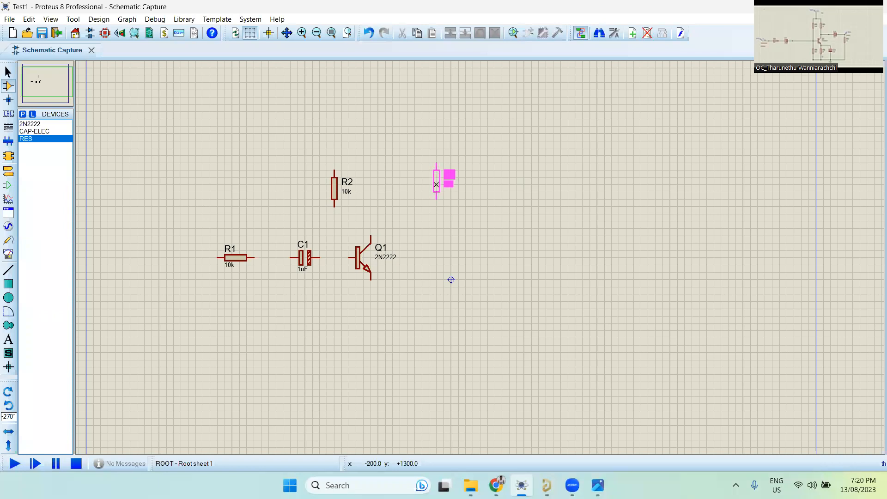
scroll(436, 185, "up", 2)
left_click(464, 275)
- Place a vertical RES resistor directly below the emitter of Q1, in line with R3
scroll(467, 275, "down", 3)
scroll(394, 203, "up", 3)
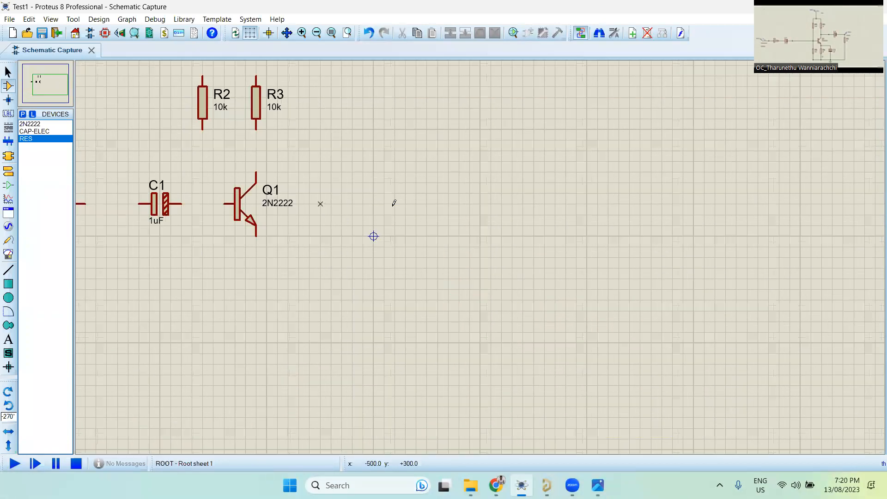
scroll(439, 222, "down", 2)
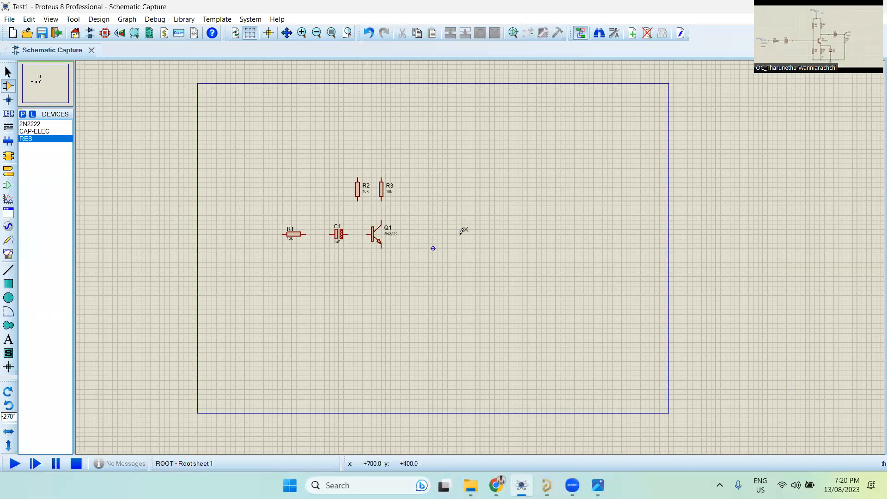
scroll(461, 254, "up", 2)
left_click(416, 243)
left_click(413, 247)
- Place a CAP-ELEC capacitor, rotated to horizontal, on the collector side of Q1 at about x -300, y +100
scroll(467, 256, "down", 1)
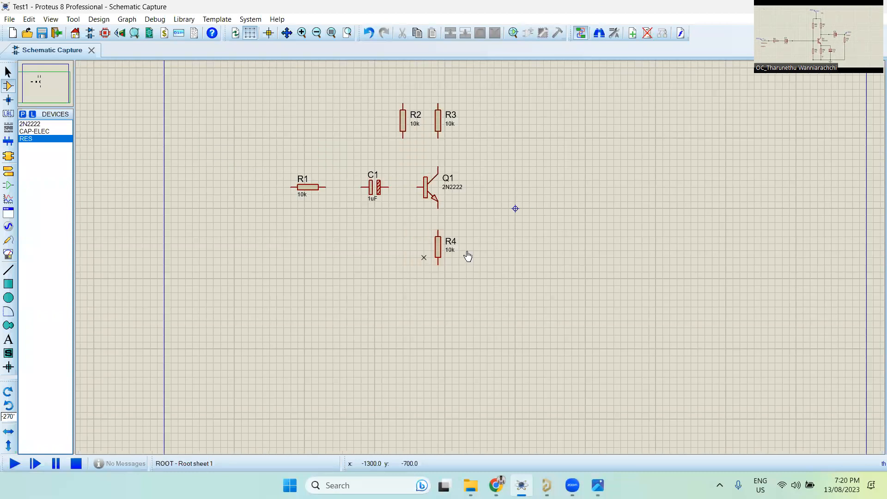
scroll(467, 257, "down", 1)
left_click(409, 211)
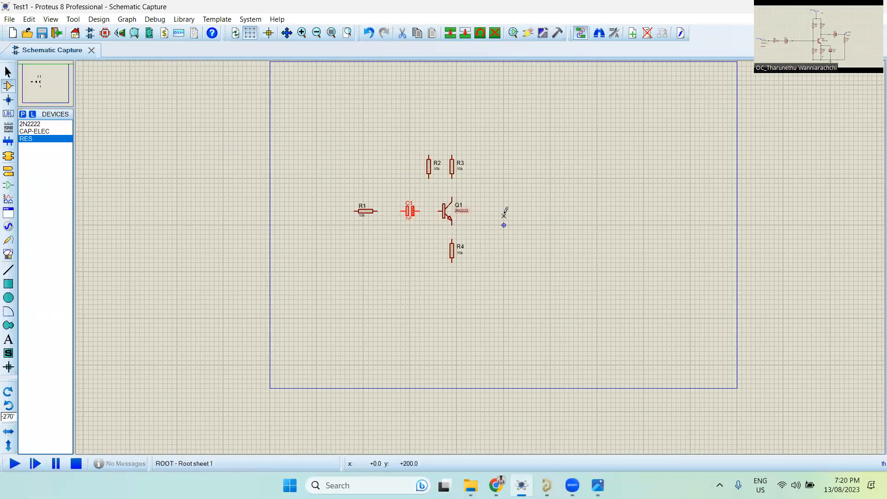
left_click(36, 133)
scroll(531, 210, "up", 2)
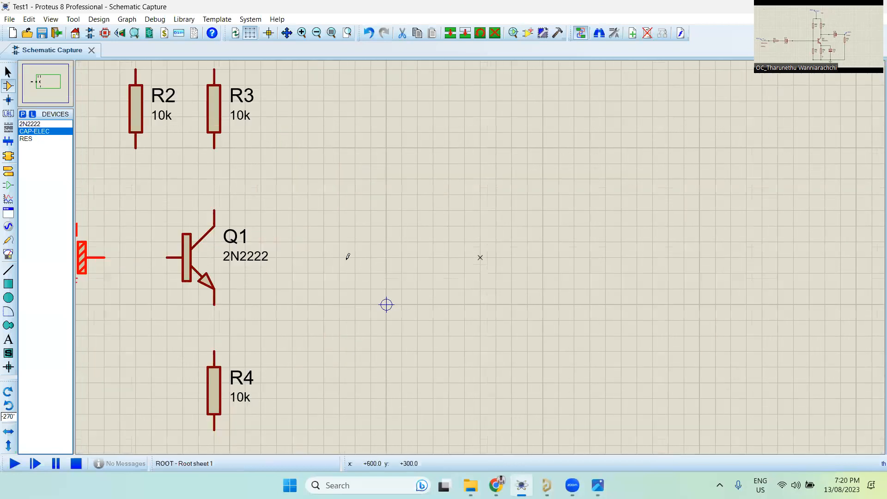
scroll(438, 279, "down", 1)
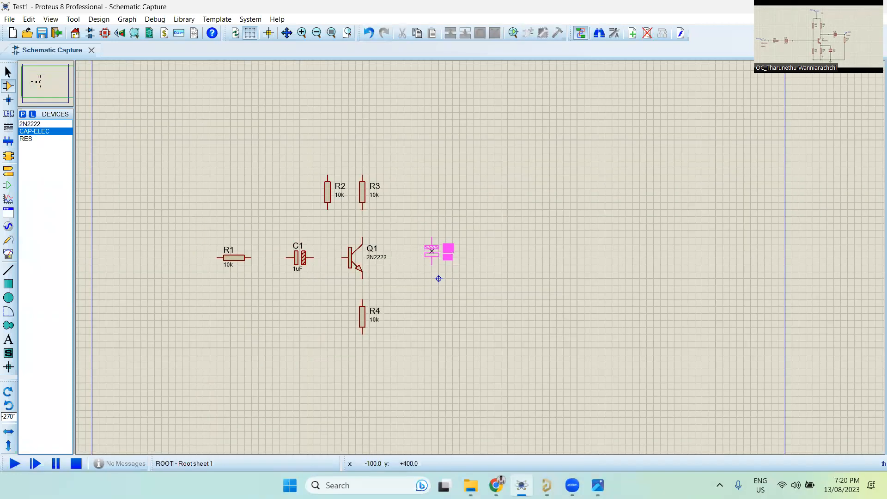
key("KP_Add")
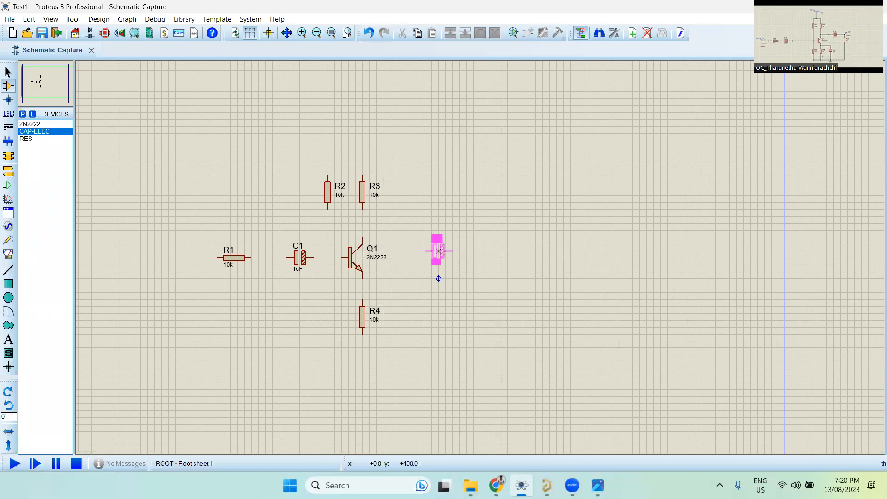
scroll(438, 279, "up", 1)
scroll(501, 268, "up", 1)
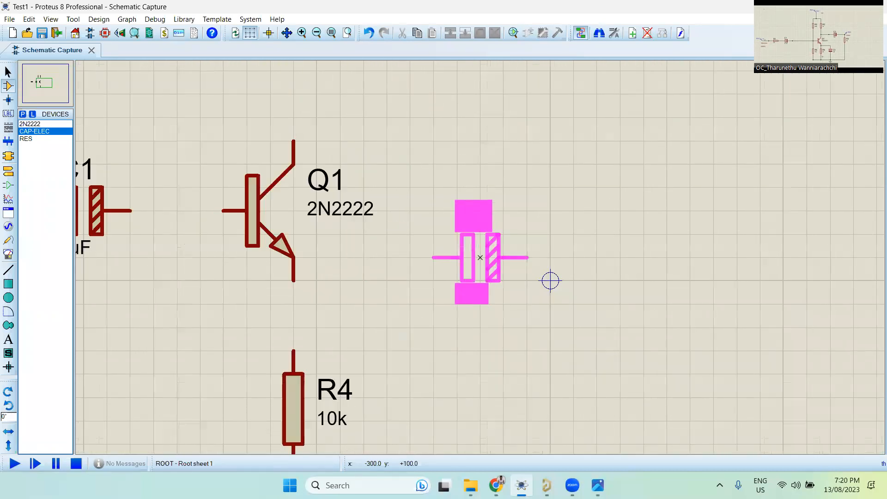
left_click(550, 280)
scroll(511, 265, "down", 2)
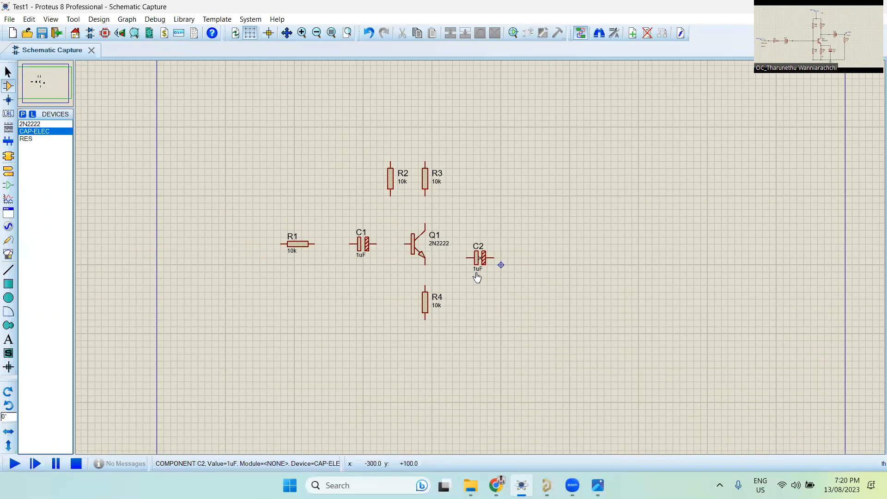
- Place a vertical RES resistor below and slightly right of C2, level with R4
left_click(37, 139)
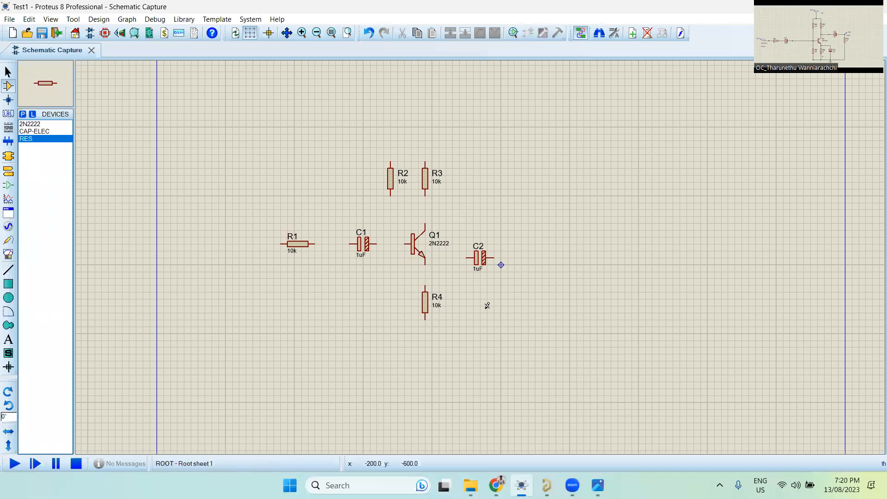
key("KP_Add")
left_click(508, 303)
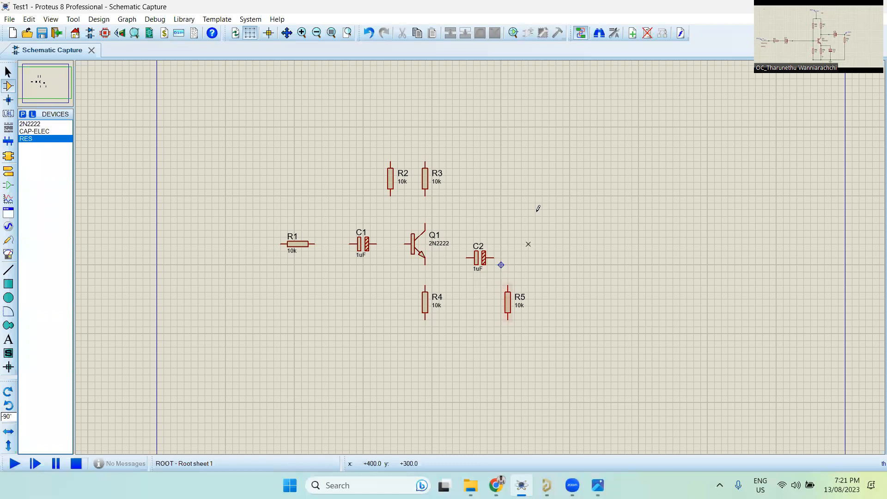
- Try to wire the base of Q1 to the right lead of C1, and undo the wire
scroll(510, 221, "down", 1)
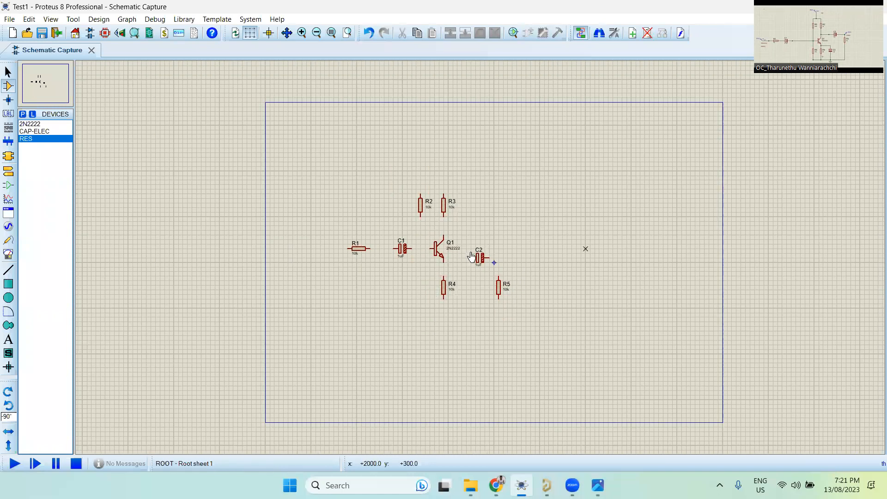
scroll(481, 253, "down", 1)
scroll(481, 253, "up", 2)
left_click(564, 247)
left_click(523, 246)
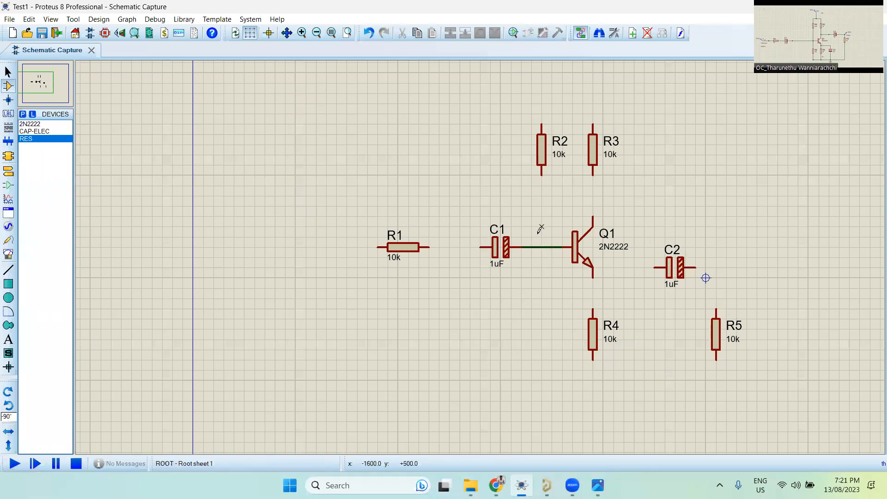
key("ctrl+z")
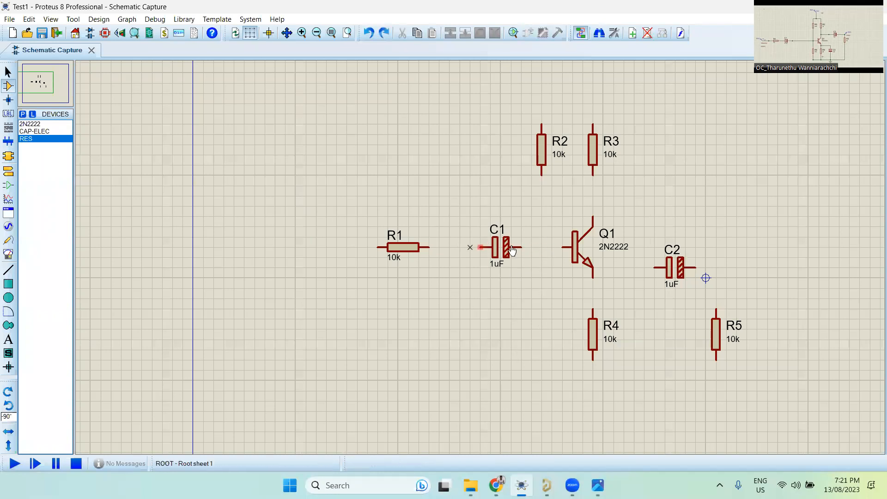
- Place a vertical RES resistor to the left of R4, level with it and directly in line below R2
scroll(541, 298, "down", 2)
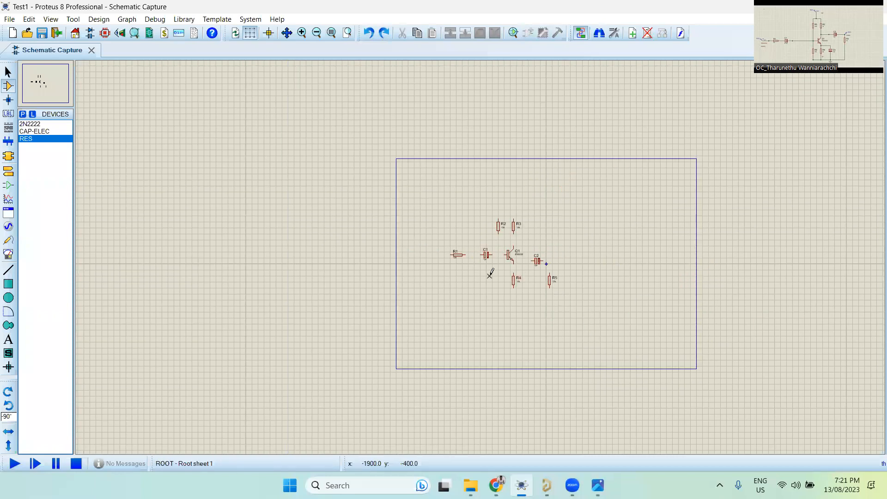
scroll(483, 253, "up", 2)
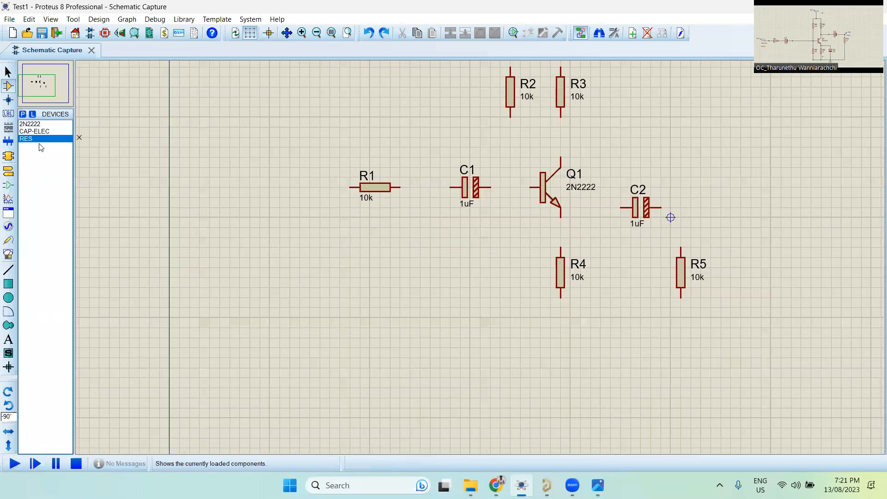
left_click(510, 257)
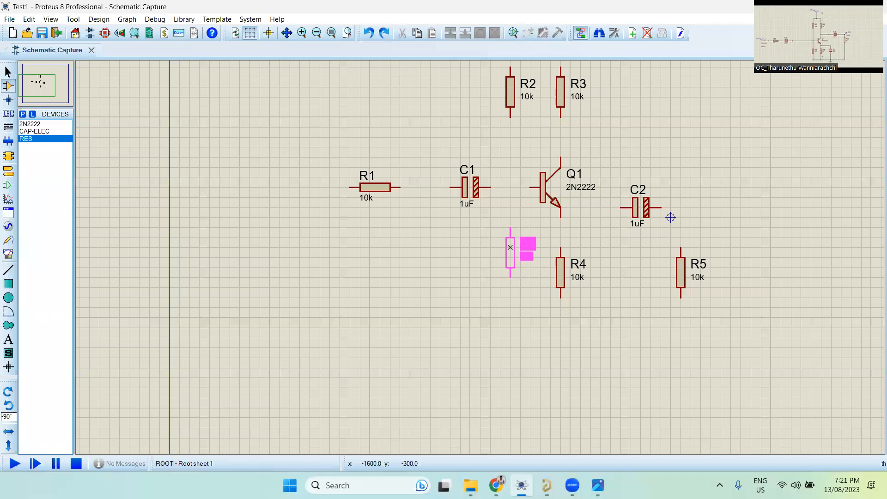
left_click(510, 268)
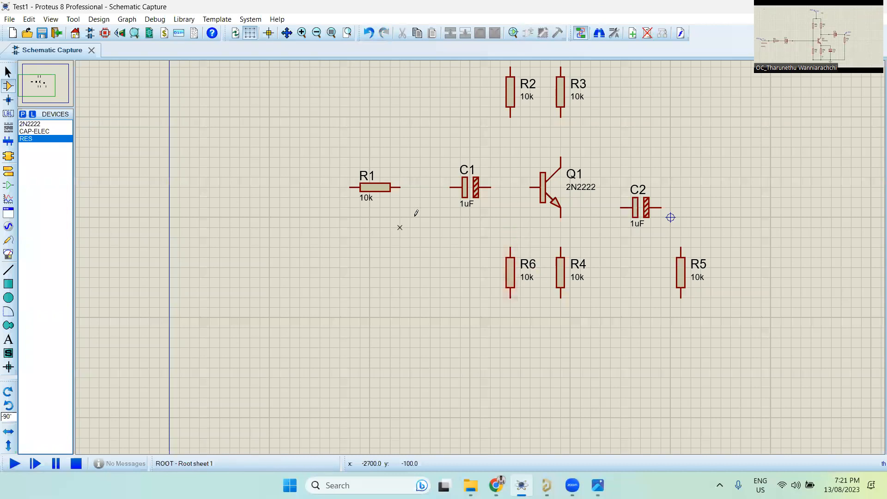
- Place a vertical CAP-ELEC capacitor between R4 and R5, at about x -600, y -400
scroll(402, 227, "down", 2)
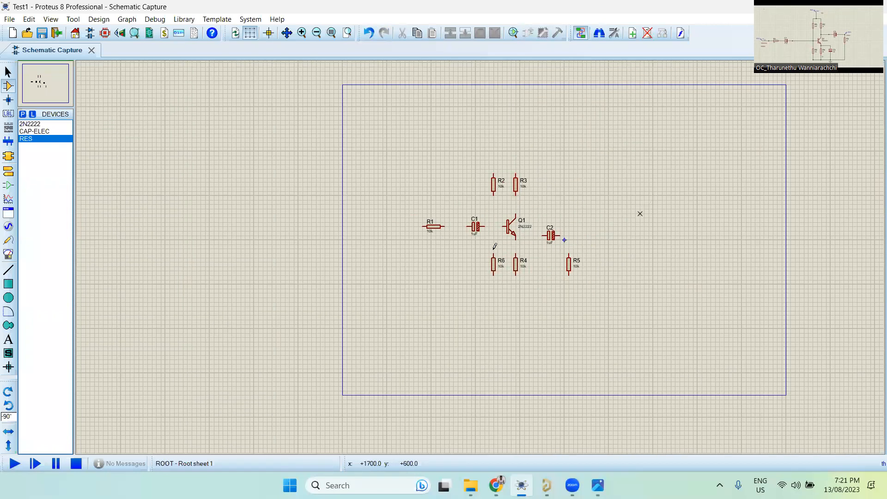
scroll(556, 245, "up", 1)
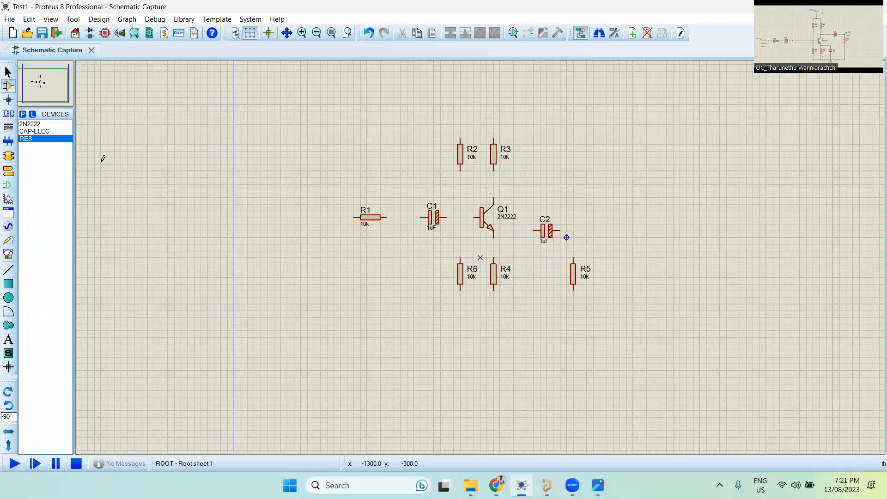
left_click(35, 131)
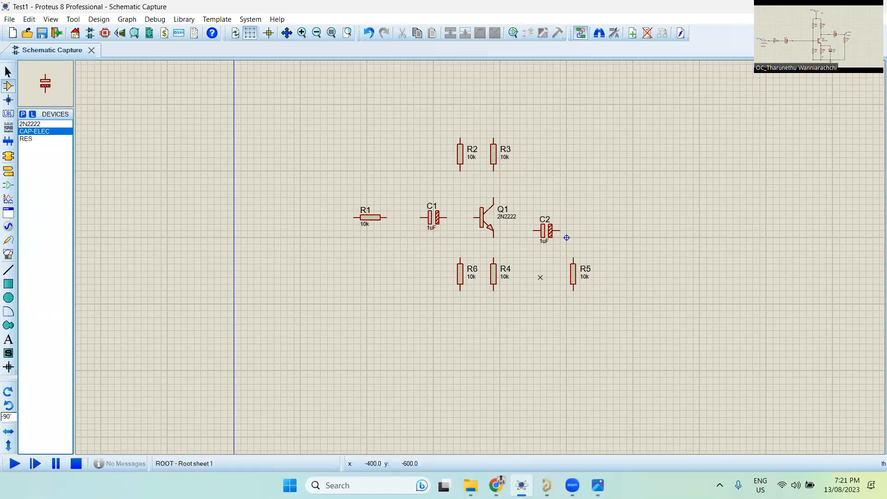
scroll(566, 238, "up", 2)
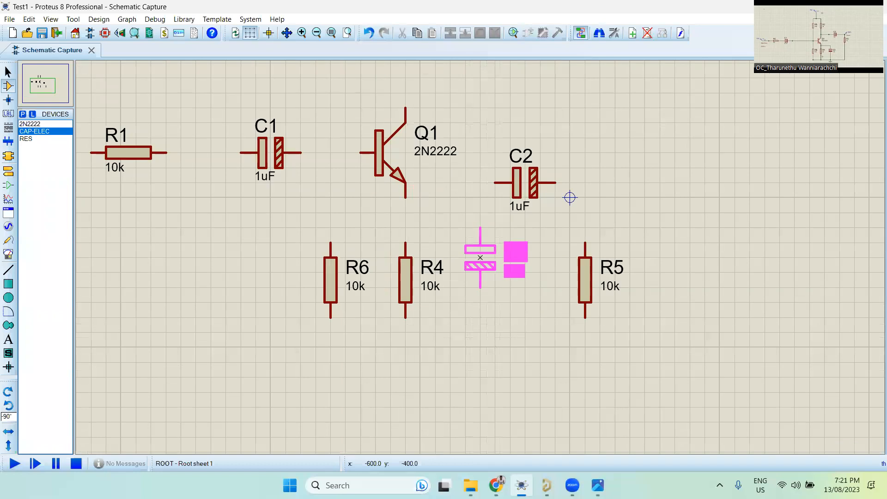
left_click(480, 257)
scroll(481, 257, "down", 2)
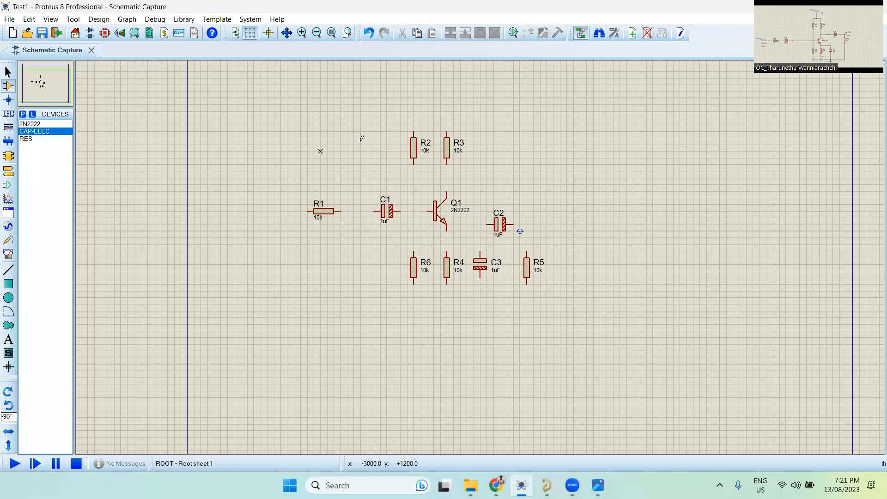
- Wire the base of Q1 straight across to the right lead of C1
scroll(483, 254, "up", 2)
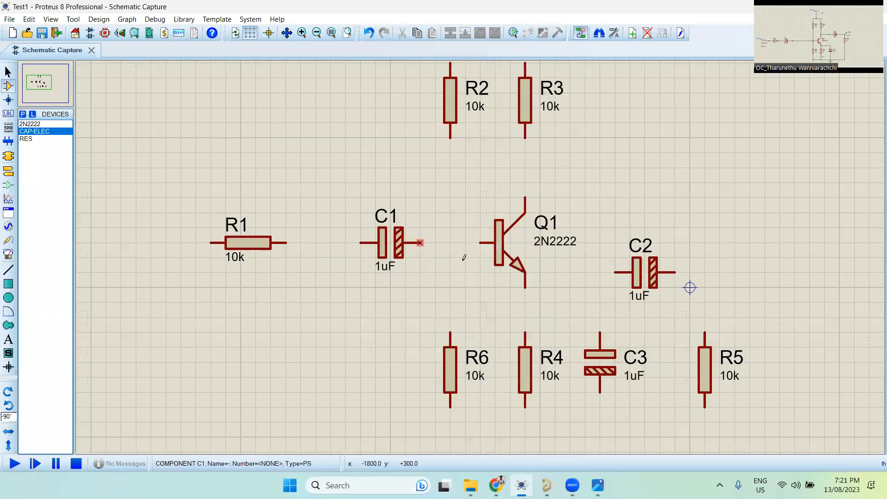
scroll(473, 247, "up", 2)
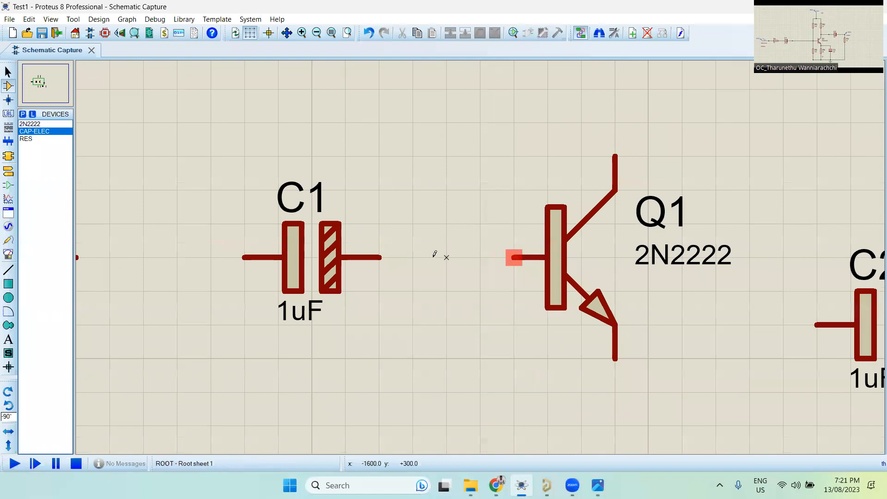
left_click(514, 258)
left_click(380, 257)
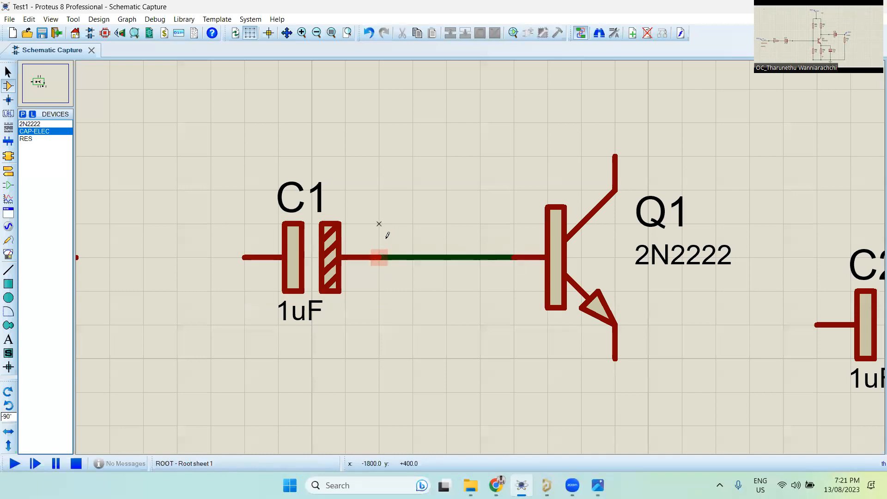
- Wire R2's lower lead and R6's upper lead to the C1–Q1 base wire, and R3's lower lead to Q1's collector
scroll(474, 250, "down", 2)
scroll(474, 250, "up", 2)
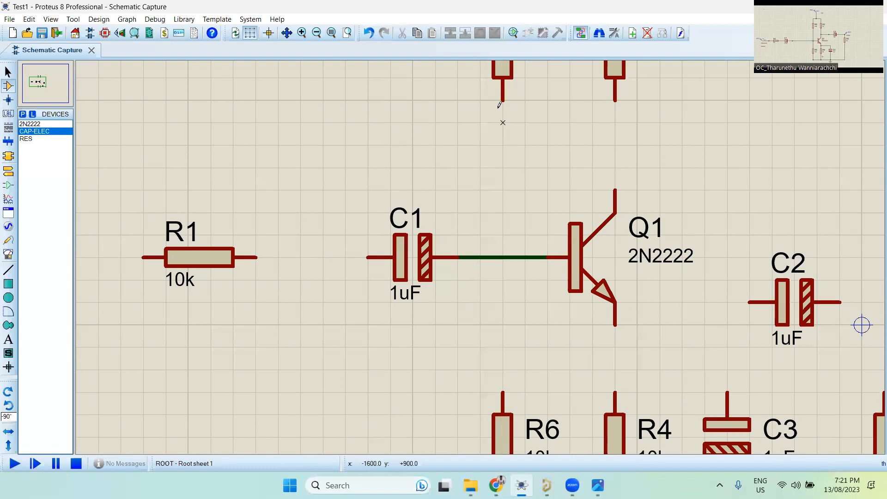
scroll(455, 226, "down", 2)
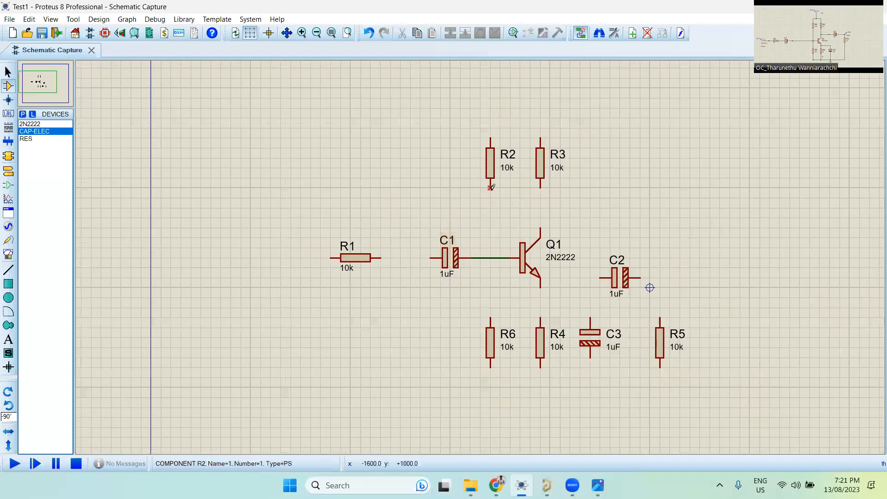
left_click(490, 188)
left_click(490, 257)
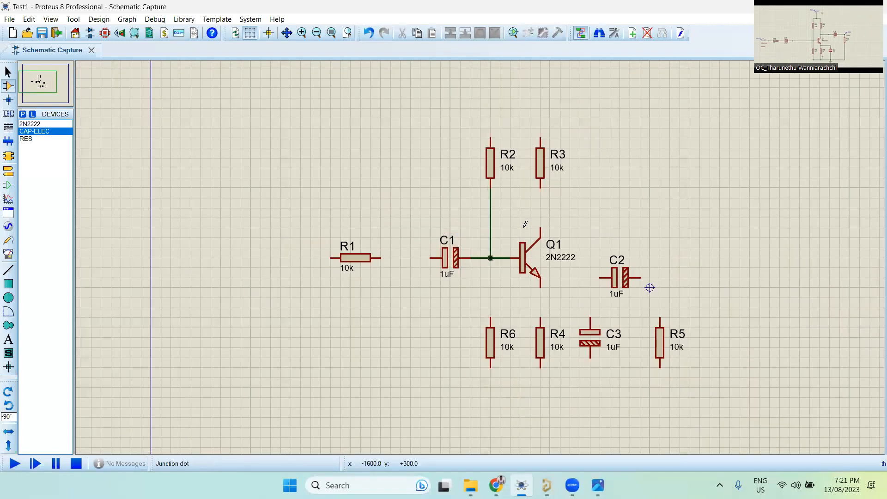
left_click(540, 184)
left_click(540, 231)
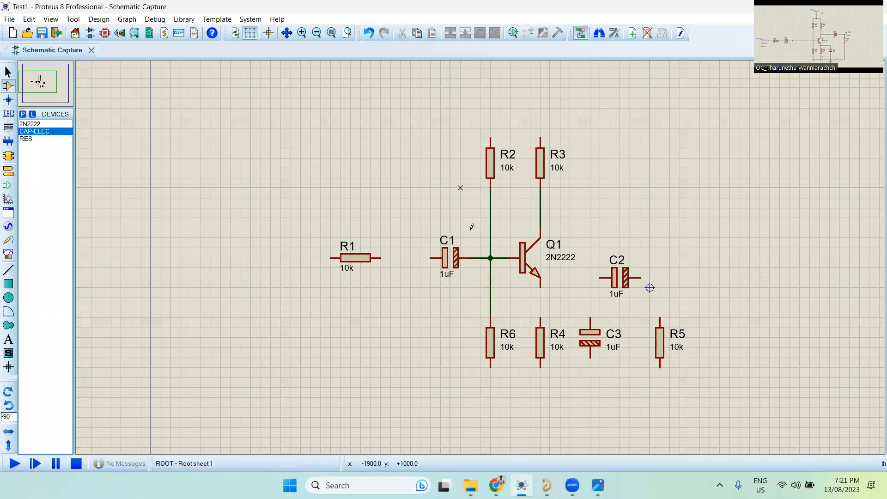
- Wire the emitter of Q1 straight down to the upper lead of R4
scroll(471, 229, "down", 2)
scroll(475, 238, "up", 2)
left_click(506, 270)
left_click(507, 284)
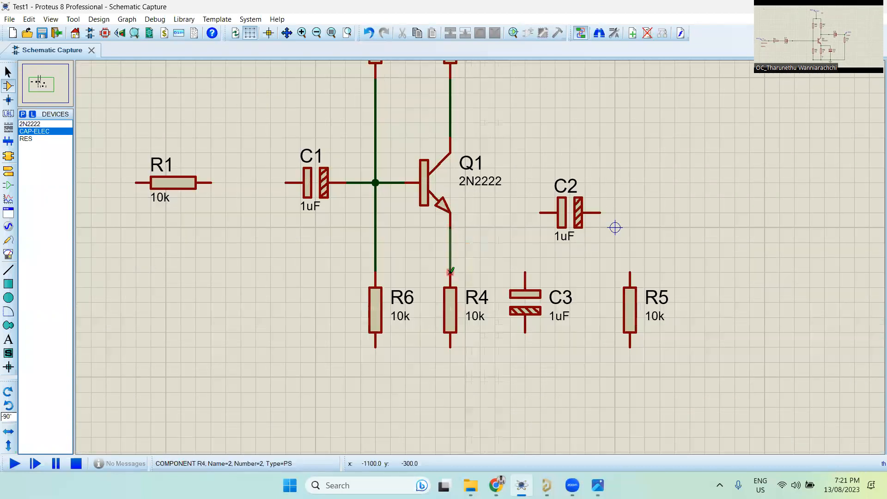
- Wire the lower lead of R6 to the lower lead of R4, routing the wire 200 units below the resistors
scroll(454, 243, "down", 3)
scroll(463, 292, "up", 5)
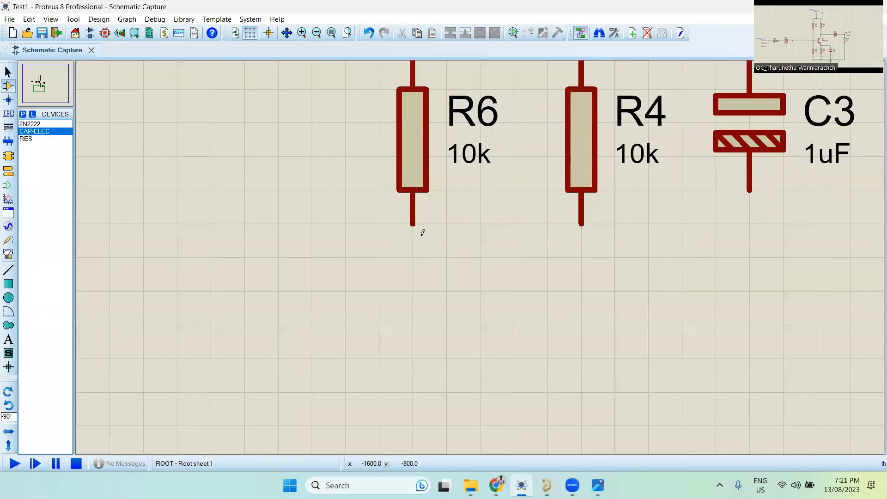
left_click(420, 235)
key("Escape")
left_click(413, 224)
left_click(412, 291)
left_click(581, 226)
- Wire the lower lead of C3 to the common bottom wire at the corner below R4
scroll(478, 245, "down", 3)
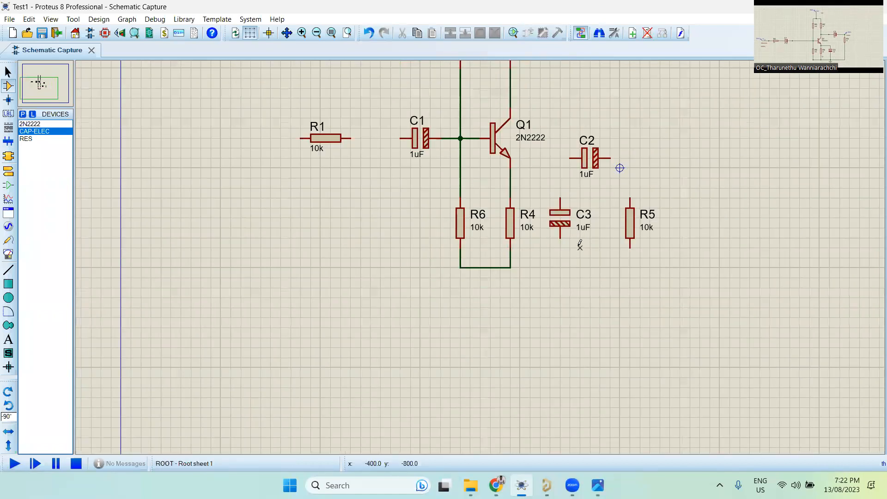
left_click(560, 237)
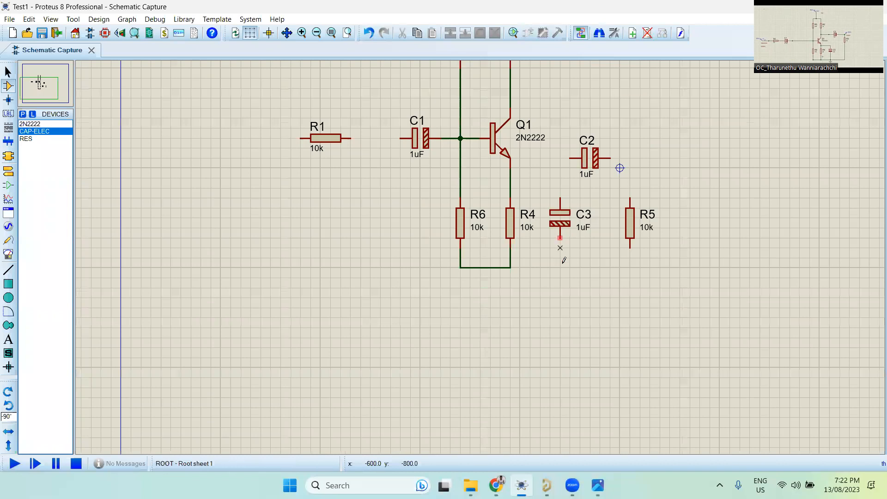
left_click(510, 266)
scroll(536, 199, "up", 2)
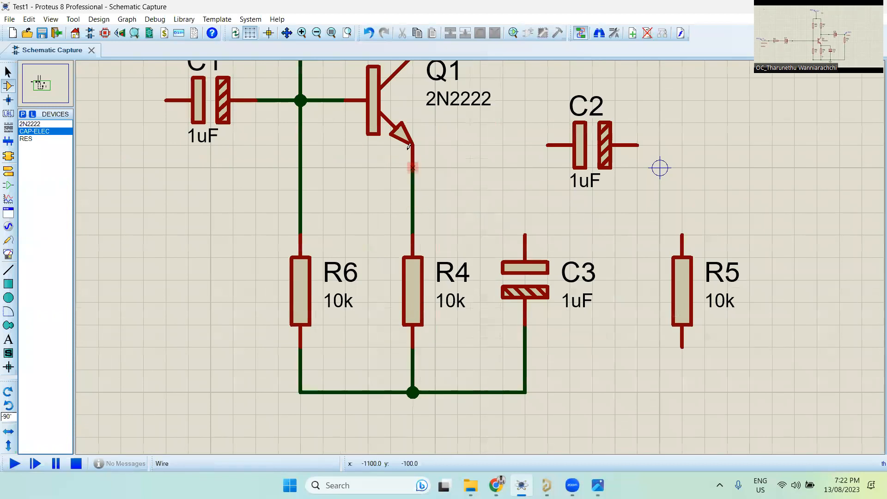
- Move C2 down and right to about x -100, y -100, so its right lead ends directly above R5
scroll(480, 254, "down", 3)
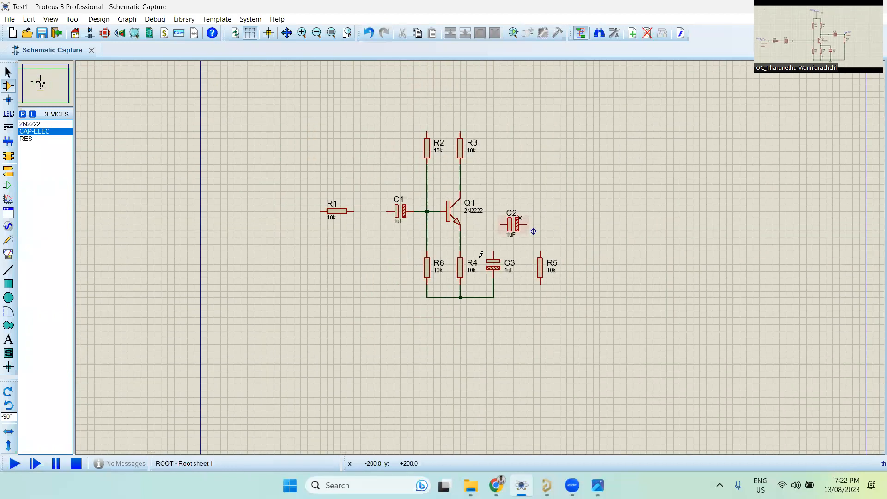
scroll(546, 201, "up", 3)
left_click(438, 290)
left_click_drag(437, 286, 503, 323)
scroll(498, 296, "down", 2)
scroll(475, 238, "down", 2)
scroll(531, 259, "up", 3)
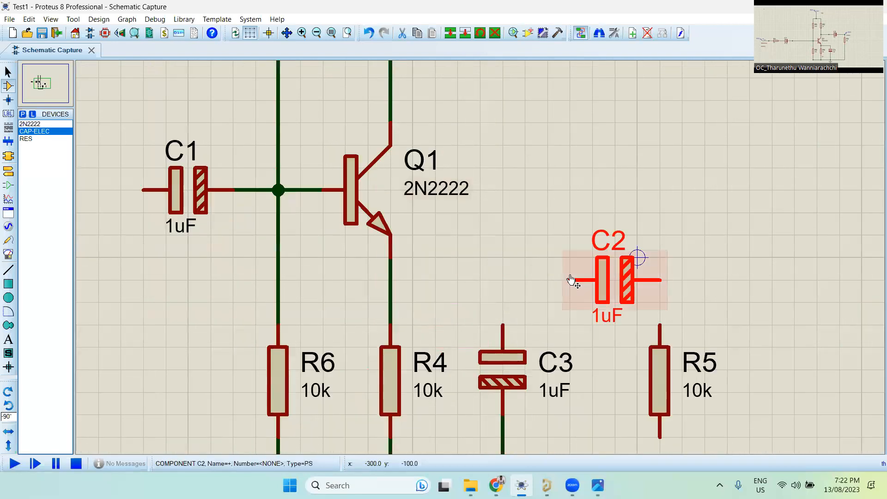
- Wire the left lead of C2 to the wire between Q1's emitter and R4, and the upper lead of C3 up to that wire
left_click(395, 276)
left_click(569, 280)
left_click(390, 280)
left_click(503, 324)
left_click(502, 280)
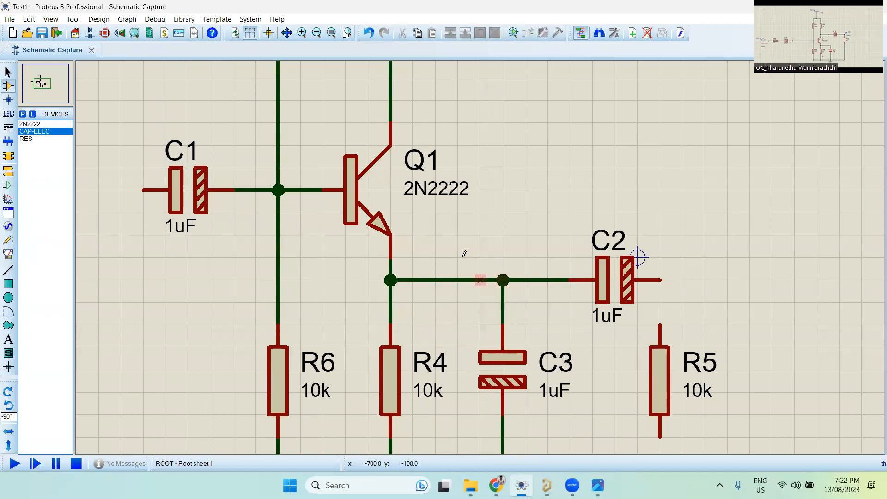
- Wire the right lead of C2 to the upper lead of R5, and the lower lead of R5 to the common bottom wire at C3
scroll(464, 253, "down", 3)
scroll(605, 257, "up", 2)
left_click(500, 238)
left_click(500, 258)
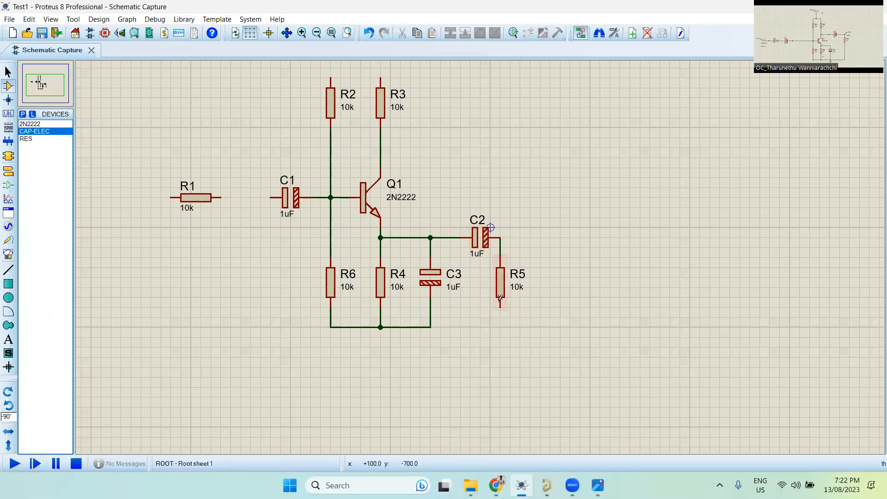
left_click(430, 327)
- Wire the upper lead of R3 to the upper lead of R2, routing the wire above both resistors
scroll(446, 228, "down", 2)
scroll(501, 303, "up", 3)
left_click(495, 317)
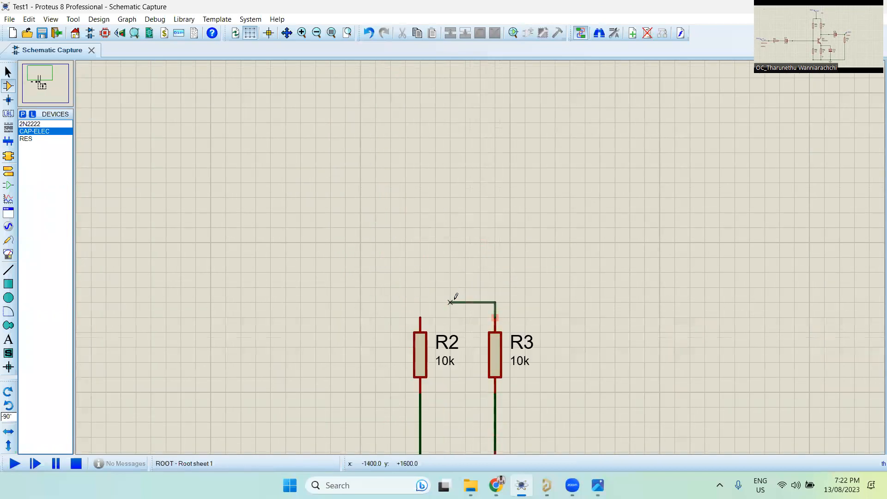
left_click(420, 315)
- Wire the right lead of R1 to the left lead of C1
scroll(459, 255, "down", 3)
scroll(447, 207, "up", 2)
left_click(447, 207)
left_click(391, 207)
scroll(415, 234, "down", 1)
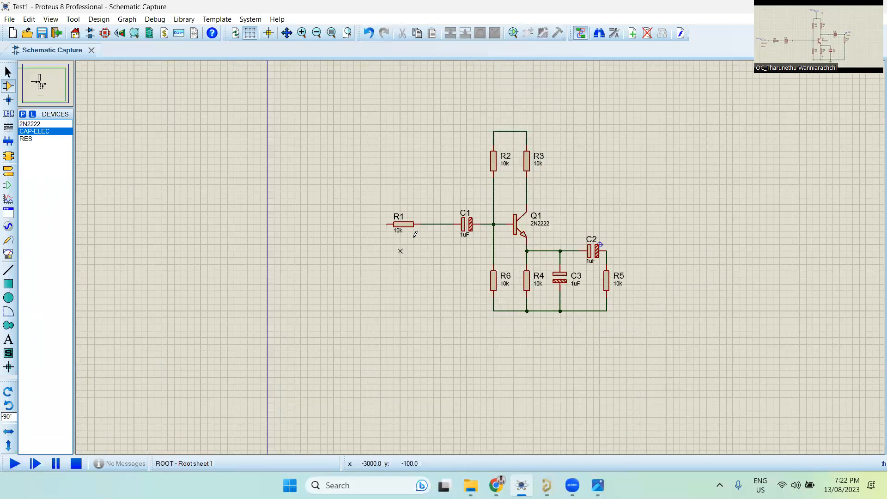
- Draw a short wire leftward from the left lead of R1, ending it at an open junction dot for the circuit input
scroll(496, 328, "down", 1)
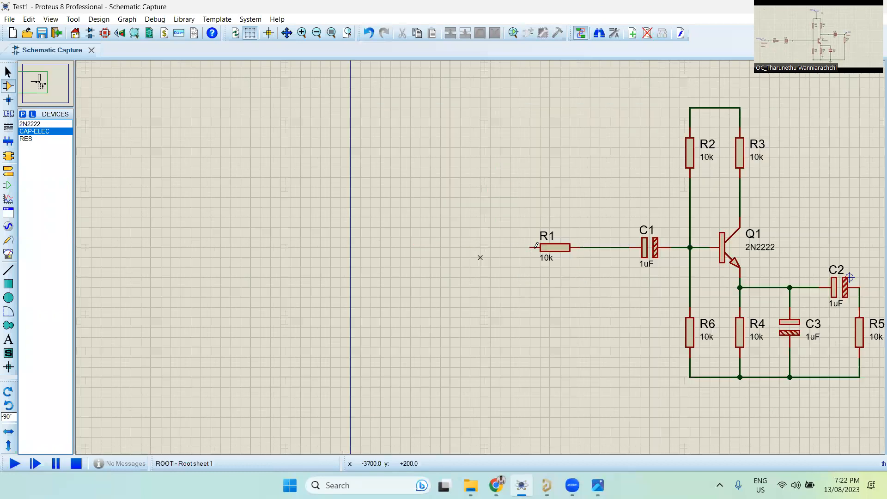
scroll(400, 245, "up", 2)
left_click(531, 247)
scroll(448, 245, "down", 3)
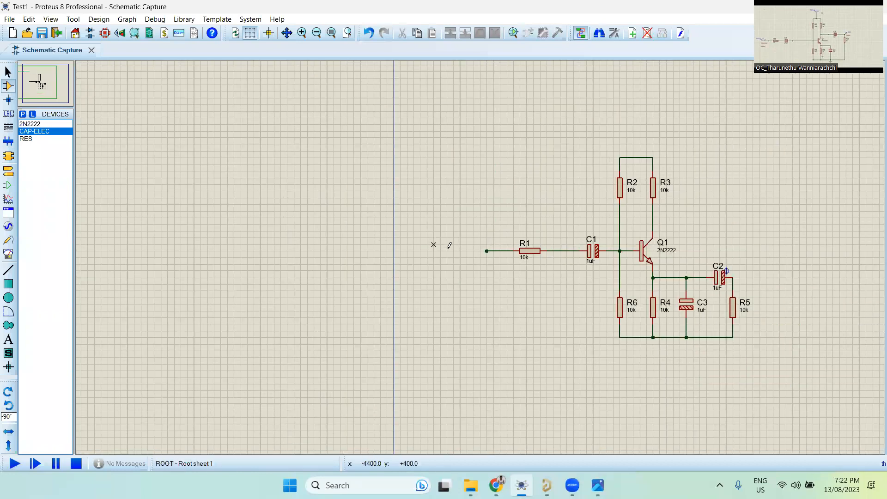
- Delete the wires that connect C2 and the upper lead of C3 to Q1's emitter wire
scroll(475, 255, "up", 2)
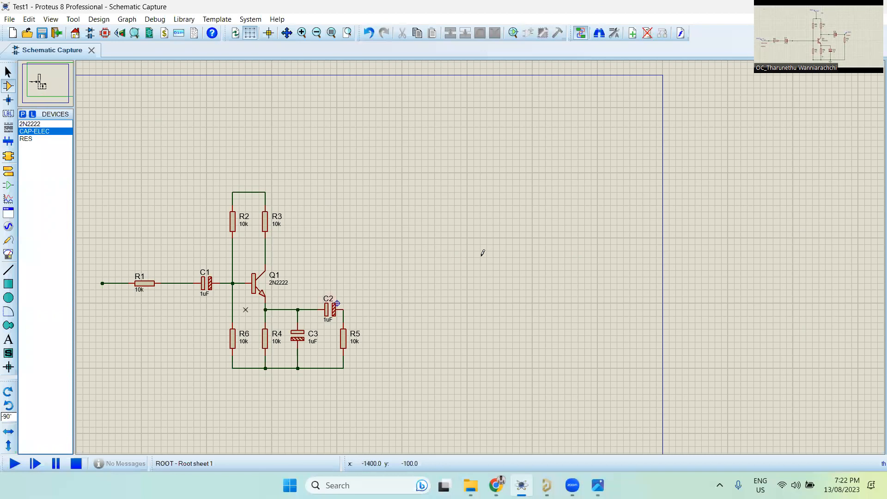
scroll(482, 252, "up", 2)
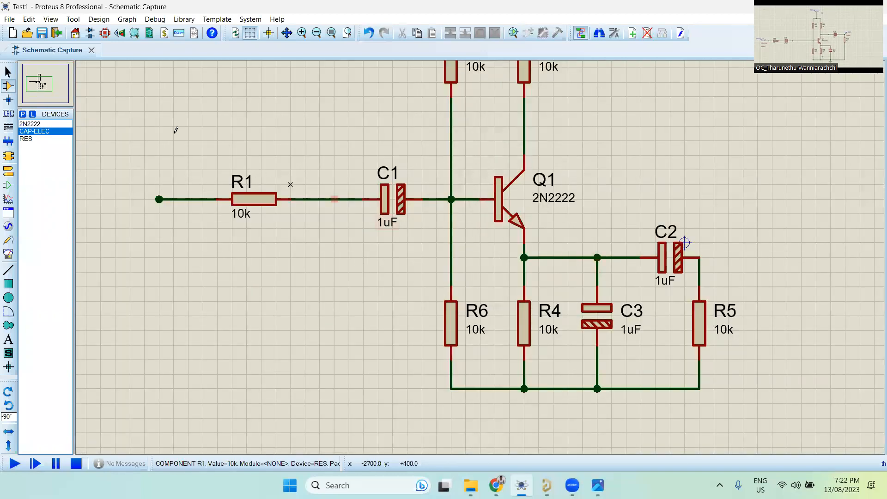
left_click(8, 71)
left_click_drag(625, 273, 552, 228)
scroll(528, 237, "down", 1)
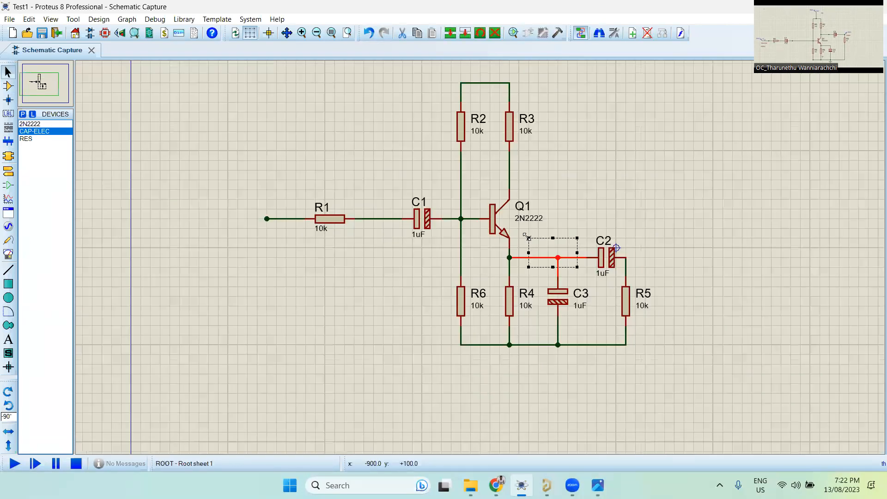
key("Delete")
- Move C2 up and slightly left to about x -200, y +500, keeping its right lead wired to R5
scroll(597, 265, "up", 1)
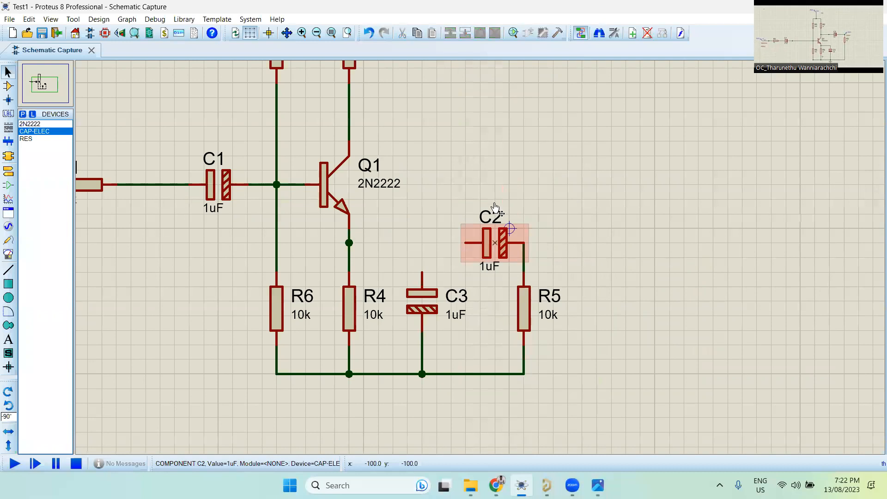
left_click(490, 242)
left_click_drag(492, 242, 478, 156)
scroll(499, 243, "up", 1)
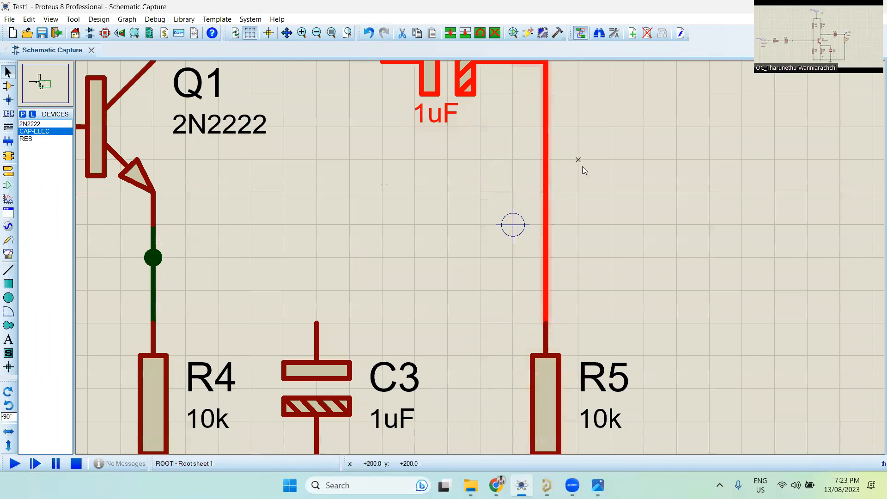
- Move R5 straight up about 600 units, keeping it wired to C2 and the common bottom wire
scroll(479, 281, "down", 2)
scroll(481, 261, "up", 1)
left_click(500, 243)
left_click_drag(499, 243, 499, 187)
left_click(567, 156)
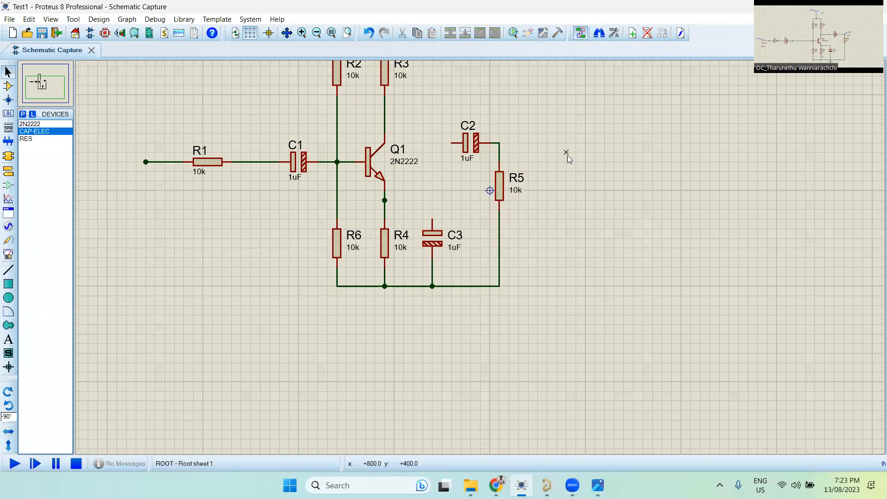
- Move C2 up to about x -200, y +700, level with the wire between R3 and Q1's collector
scroll(457, 142, "up", 2)
left_click(508, 266)
left_click_drag(507, 266, 501, 214)
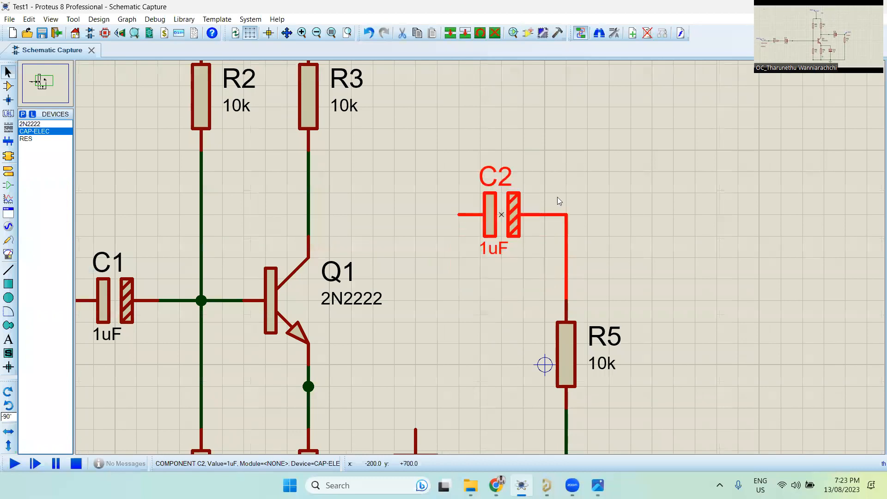
left_click(586, 192)
scroll(448, 247, "down", 2)
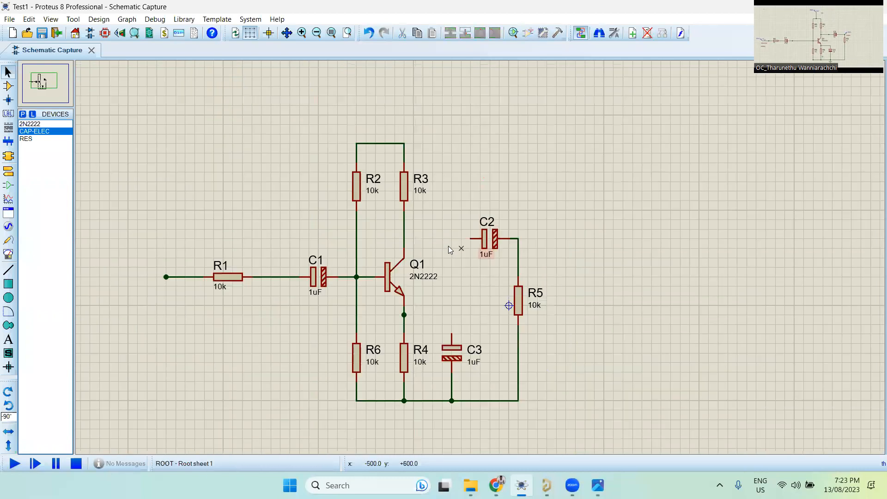
- Wire the left lead of C2 straight across to the wire between R3 and Q1's collector
left_click(470, 238)
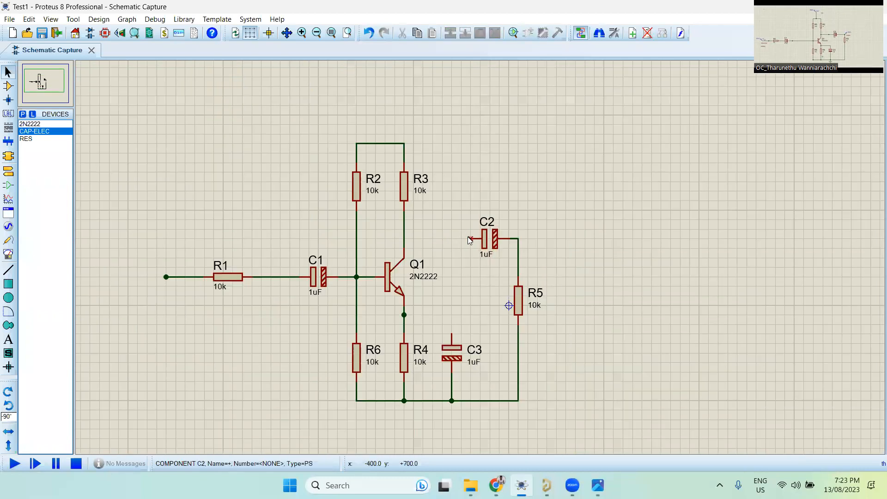
left_click(404, 239)
scroll(452, 239, "down", 1)
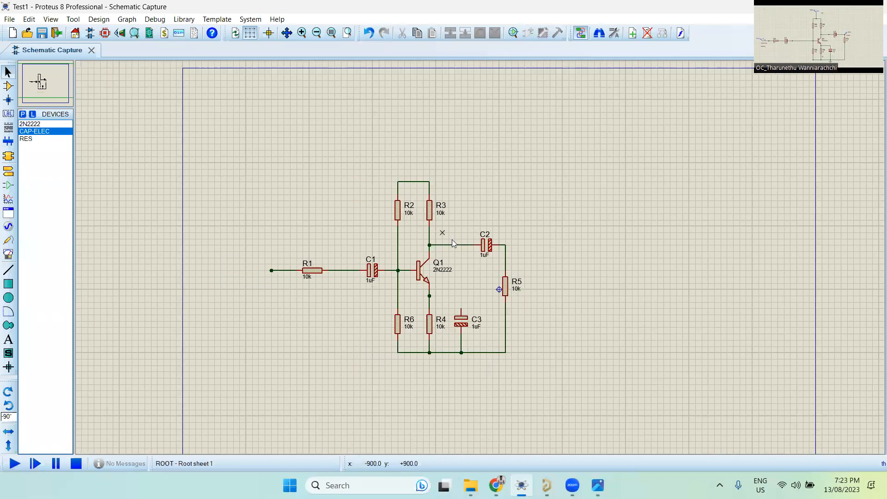
scroll(456, 236, "down", 1)
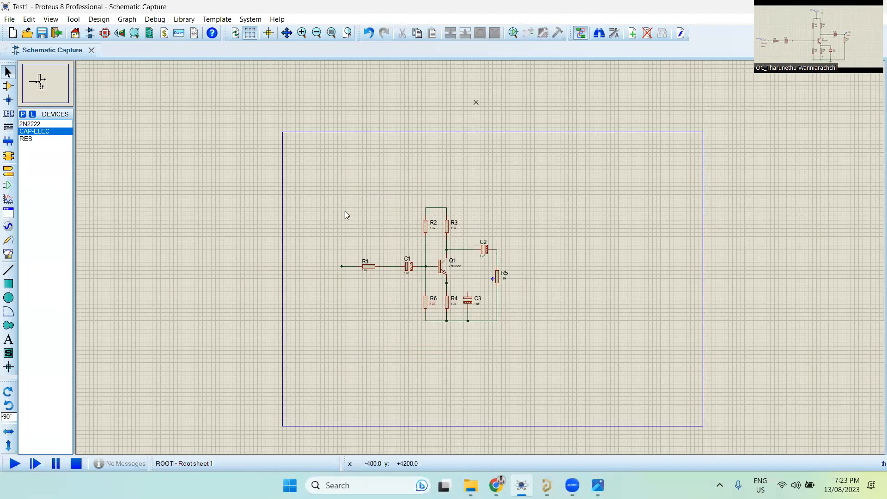
- Wire the upper lead of C3 to the junction between Q1's emitter and R4
scroll(495, 277, "up", 1)
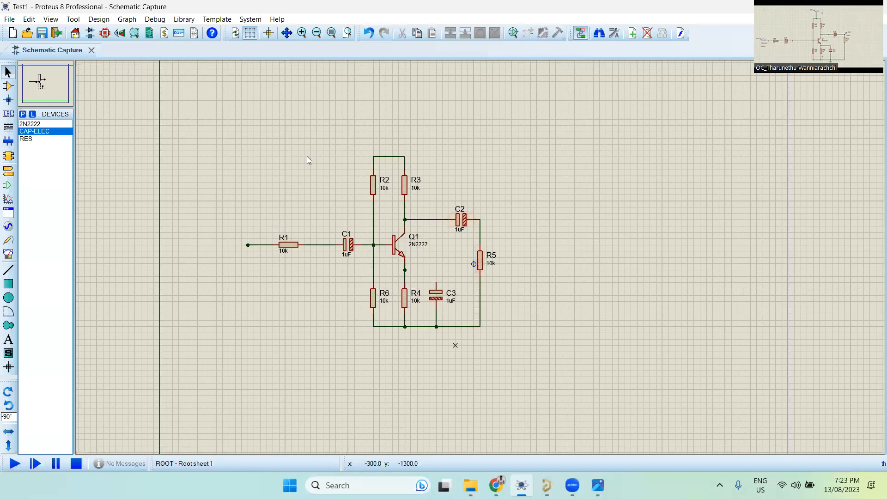
scroll(414, 275, "up", 2)
left_click(436, 282)
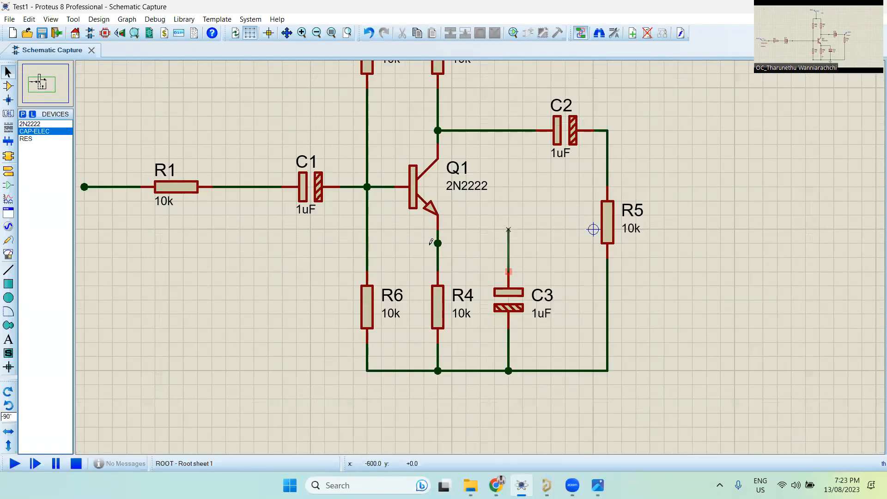
left_click(436, 243)
scroll(521, 222, "down", 1)
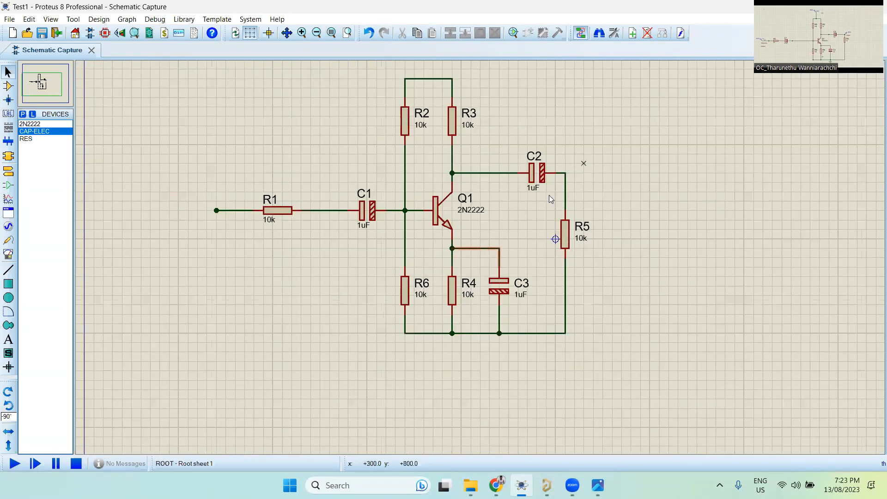
- Place a GROUND terminal below the common bottom wire and wire it up to that wire between R4 and C3
scroll(479, 180, "down", 1)
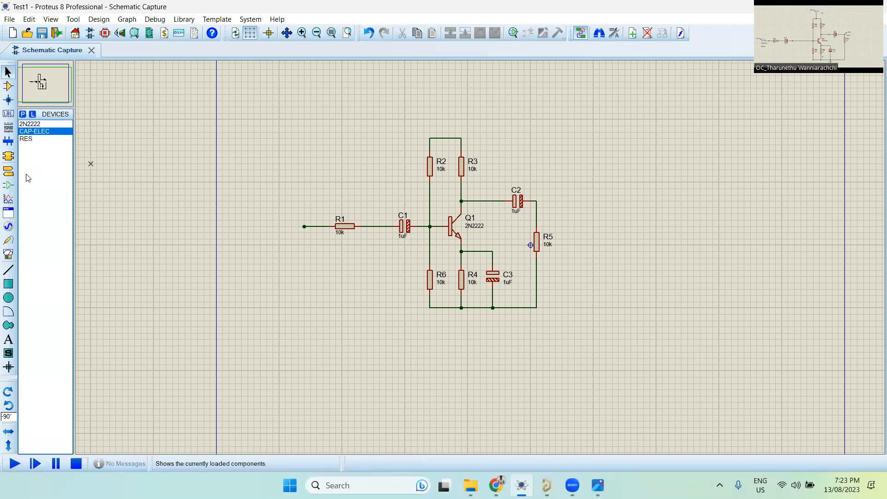
left_click(9, 171)
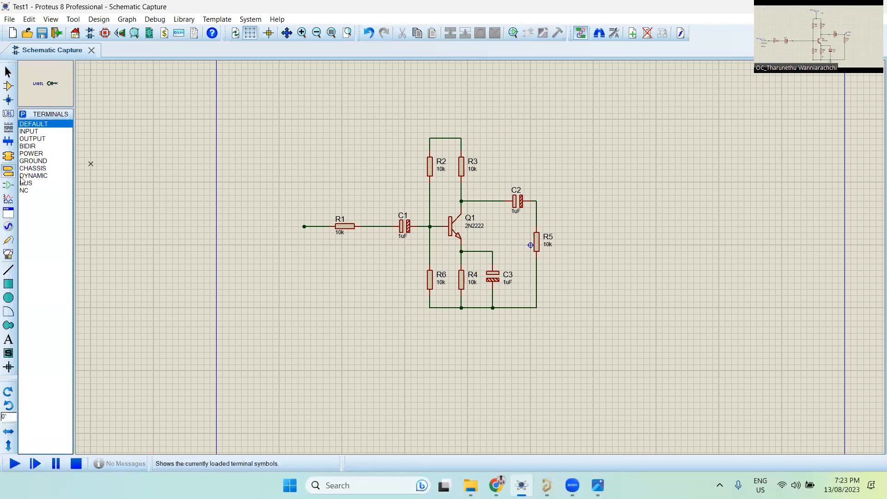
left_click(39, 162)
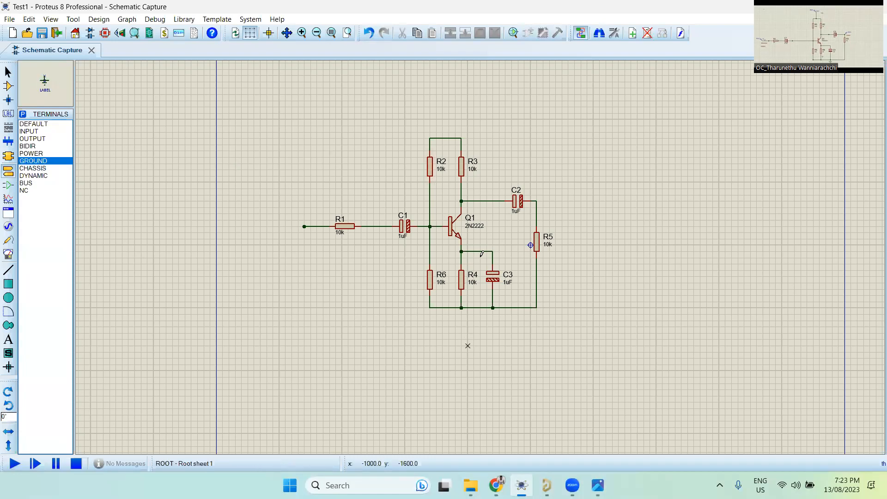
scroll(482, 254, "up", 2)
left_click(521, 193)
left_click(523, 173)
left_click(522, 131)
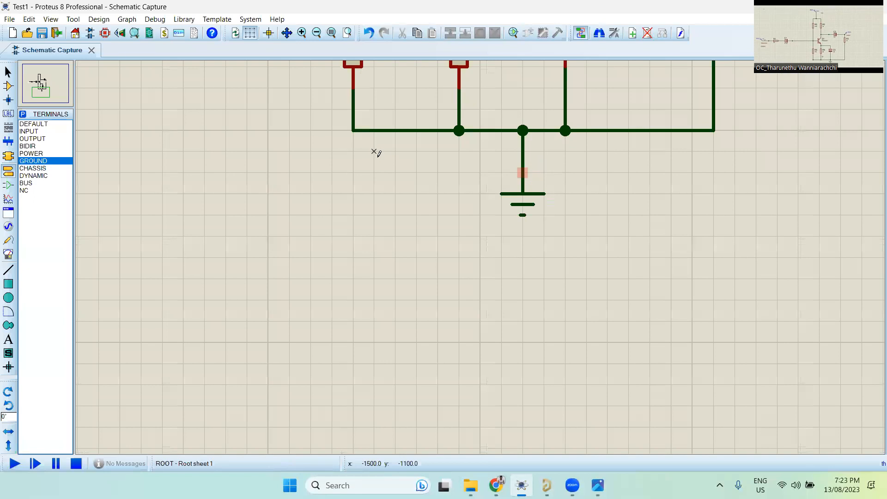
scroll(528, 189, "down", 4)
- Look through the INPUT, OUTPUT and BIDIR terminal types and their symbols
scroll(480, 264, "up", 1)
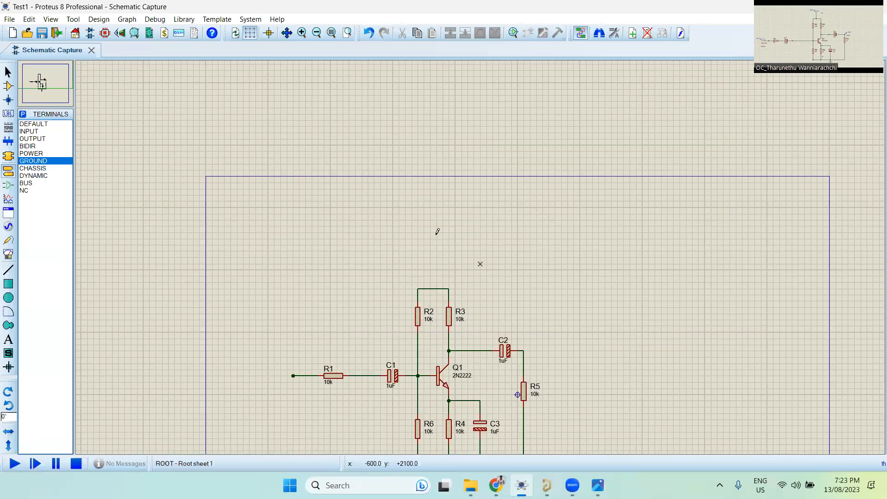
scroll(476, 339, "down", 2)
scroll(481, 253, "up", 2)
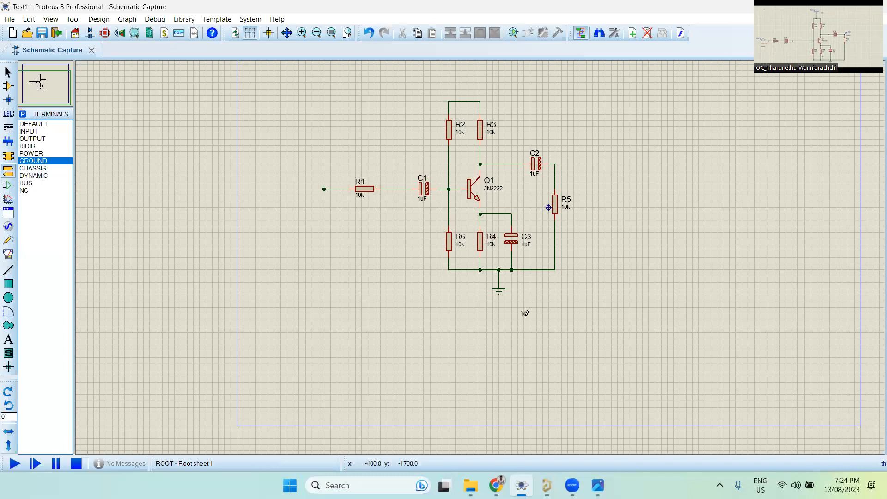
left_click(8, 85)
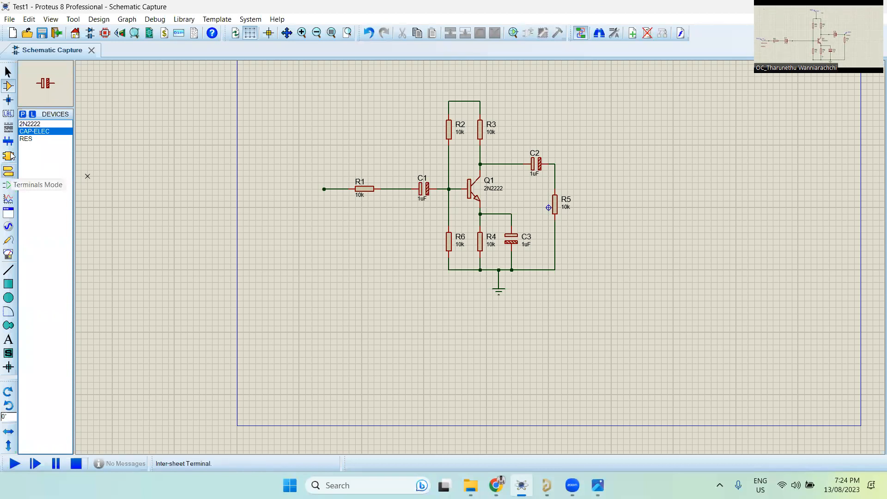
left_click(9, 174)
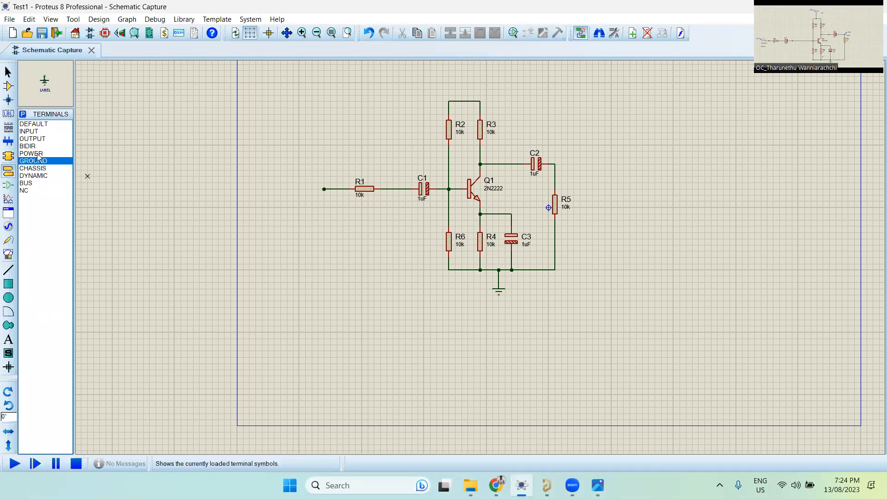
left_click(26, 132)
left_click(27, 139)
left_click(28, 146)
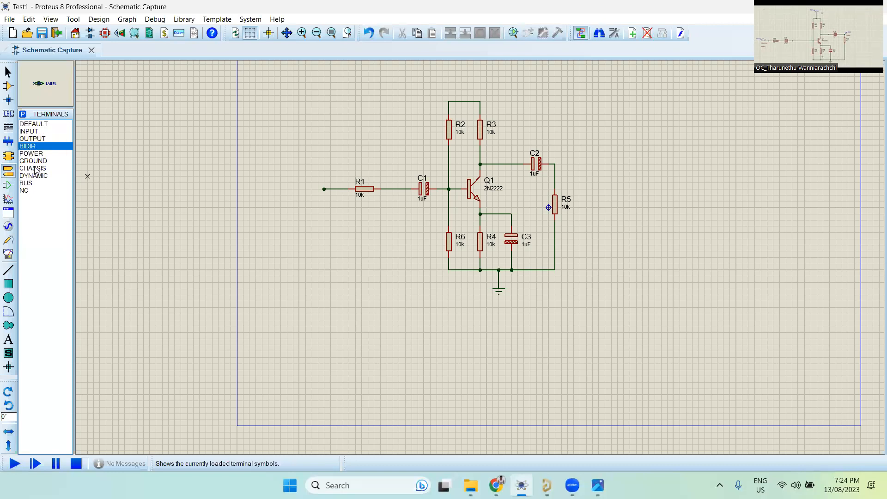
left_click(28, 161)
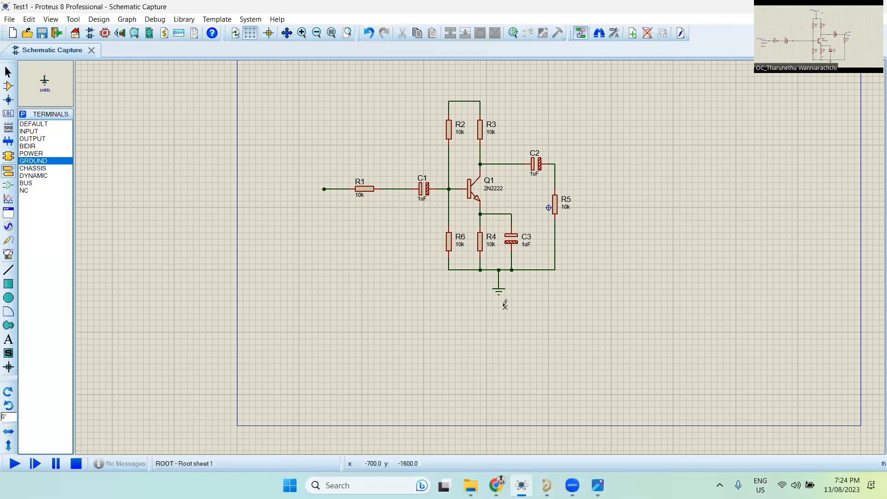
left_click(450, 307)
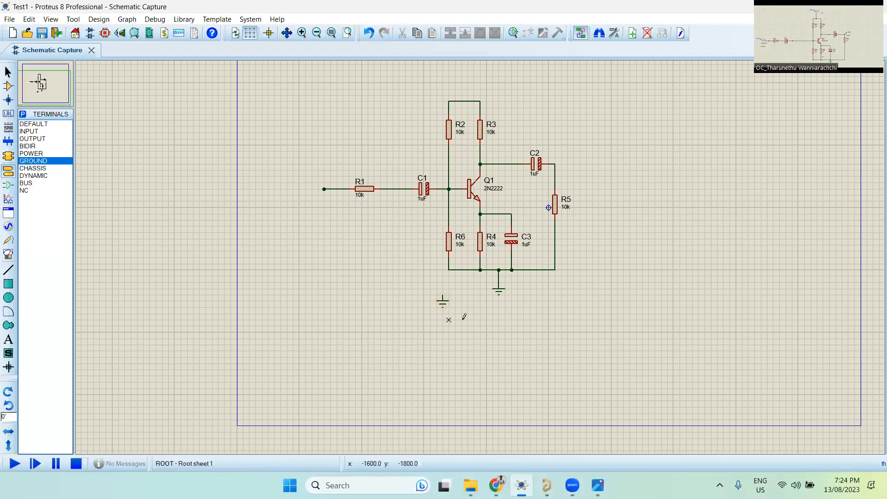
left_click_drag(460, 319, 421, 286)
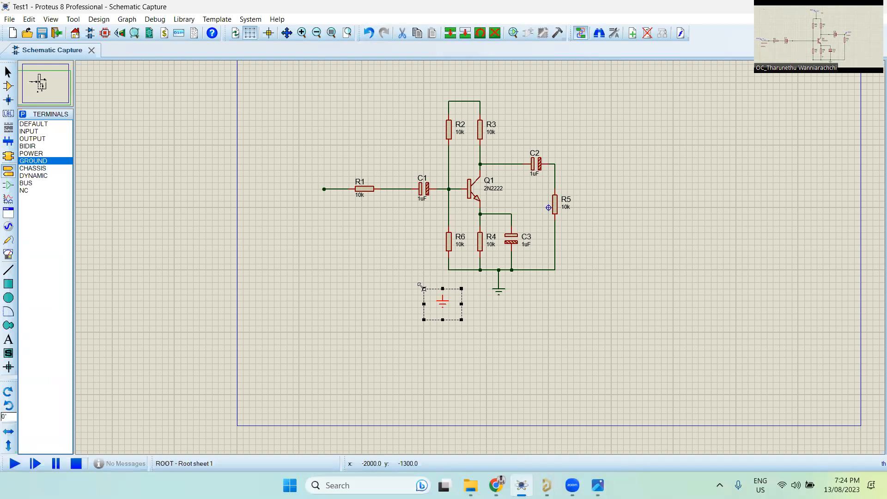
key("Delete")
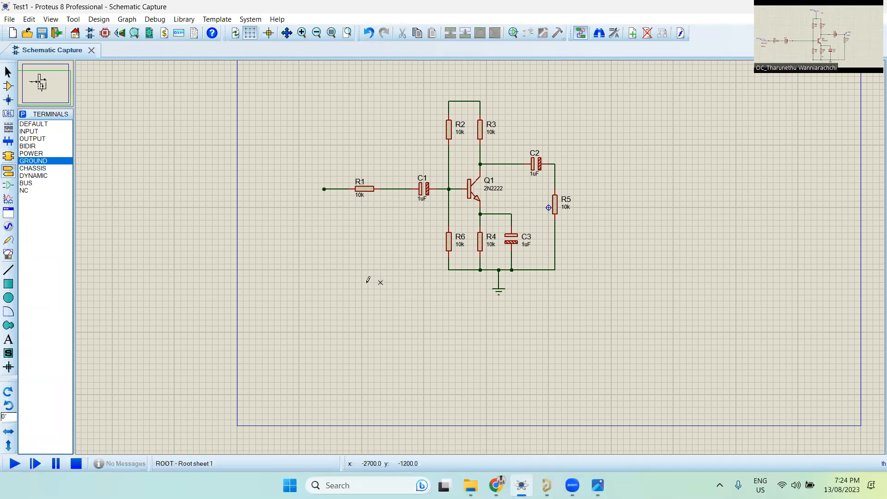
- Place a DC generator above R2 and R3 and wire it down to the wire joining their upper leads
left_click(9, 227)
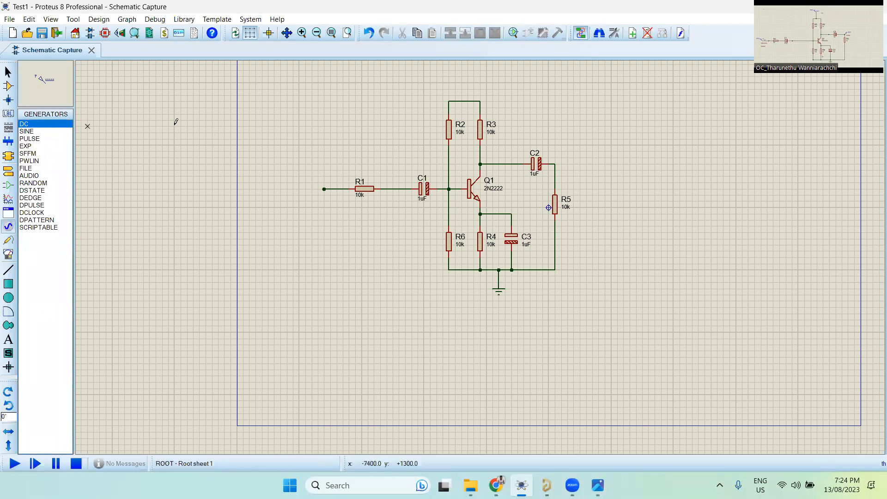
scroll(486, 113, "up", 2)
left_click(425, 212)
left_click(424, 257)
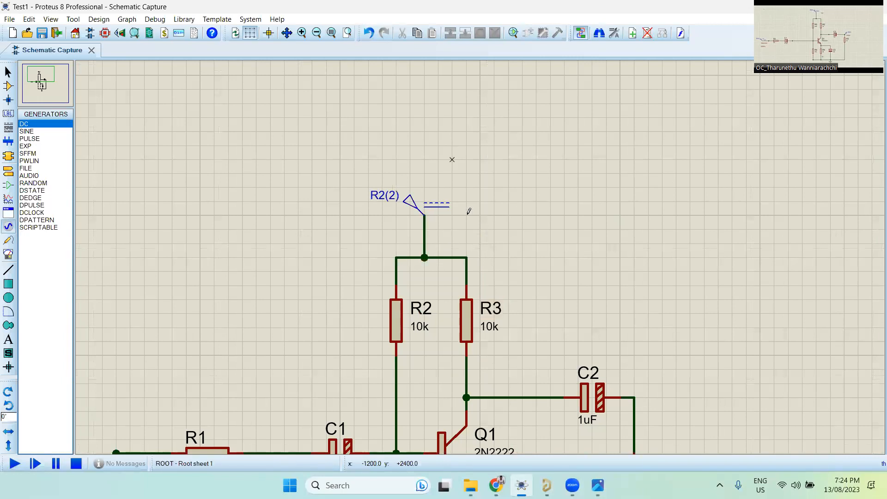
- Set the voltage of the DC generator above R2 and R3 to 15 V
scroll(477, 259, "down", 1)
scroll(501, 263, "up", 3)
left_click(502, 265)
left_click(502, 266)
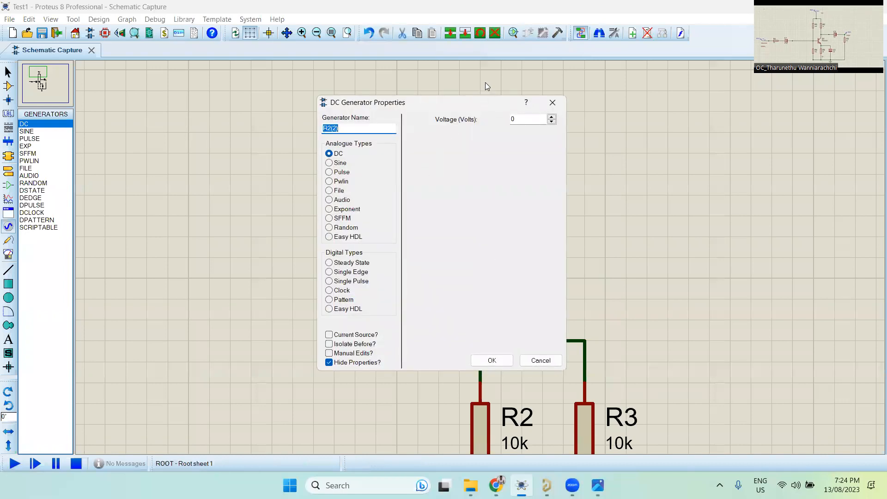
double_click(529, 119)
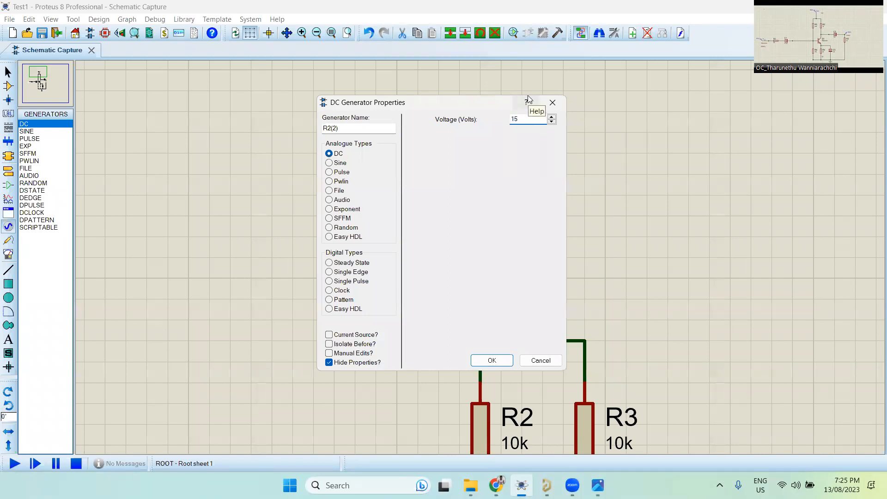
key("Return")
- Place a SINE generator to the left of R1 and wire it to the open end of R1's input wire
scroll(470, 217, "down", 1)
scroll(469, 217, "down", 2)
scroll(385, 226, "up", 3)
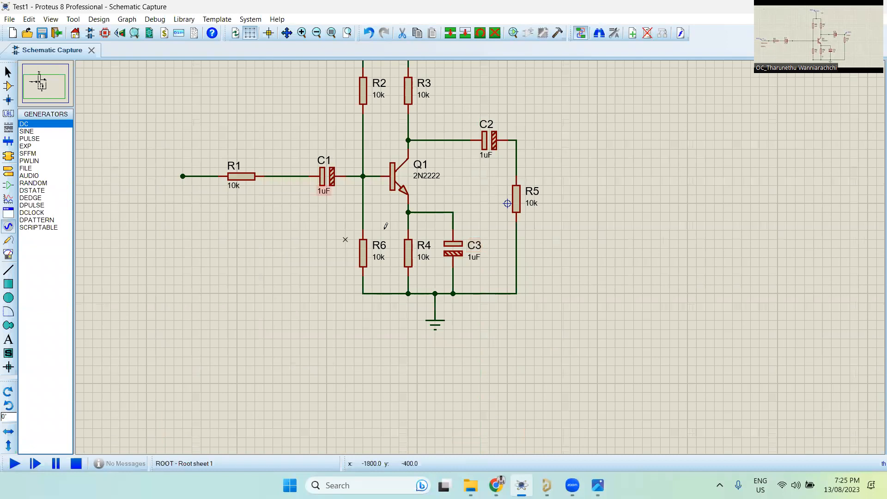
scroll(395, 239, "down", 1)
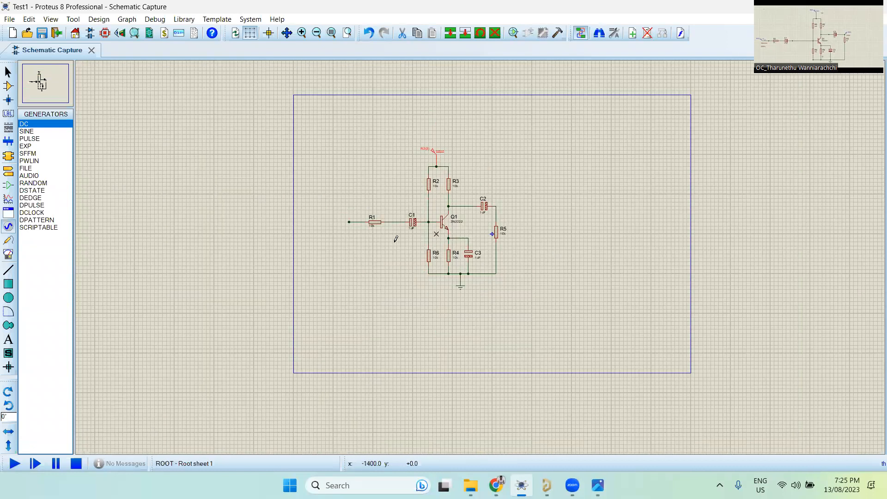
left_click(26, 132)
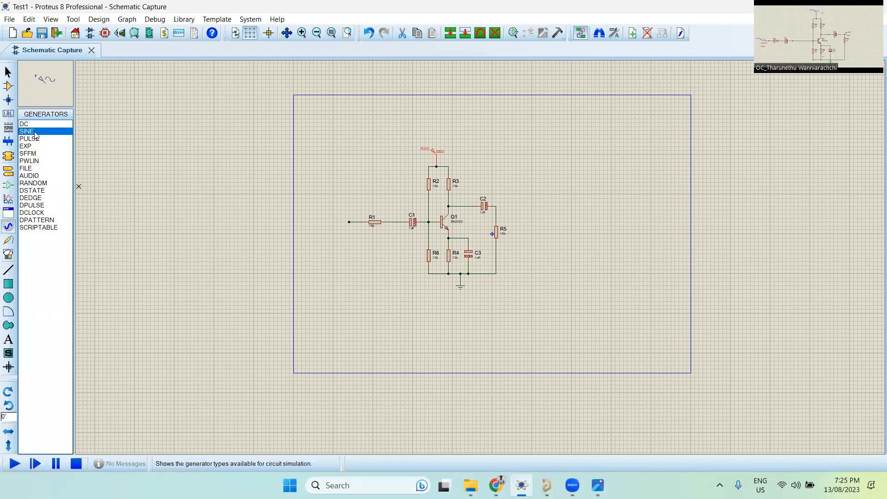
scroll(318, 244, "up", 2)
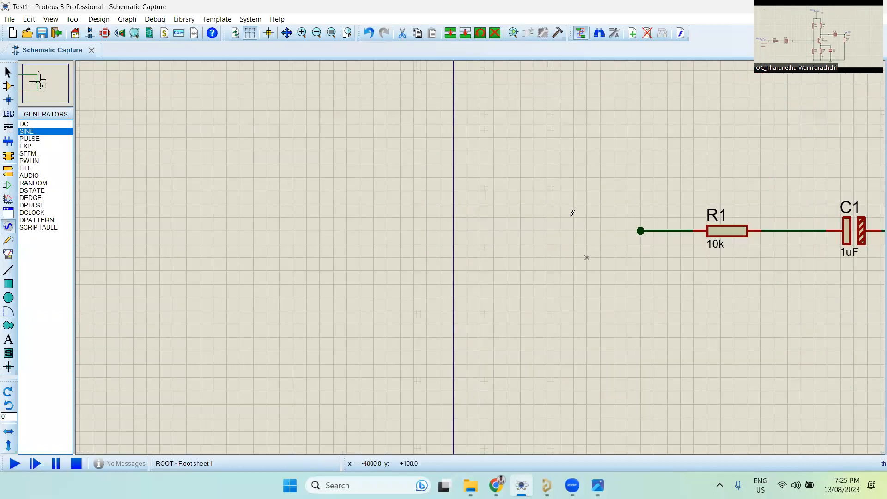
left_click(572, 214)
right_click(586, 217)
left_click(32, 133)
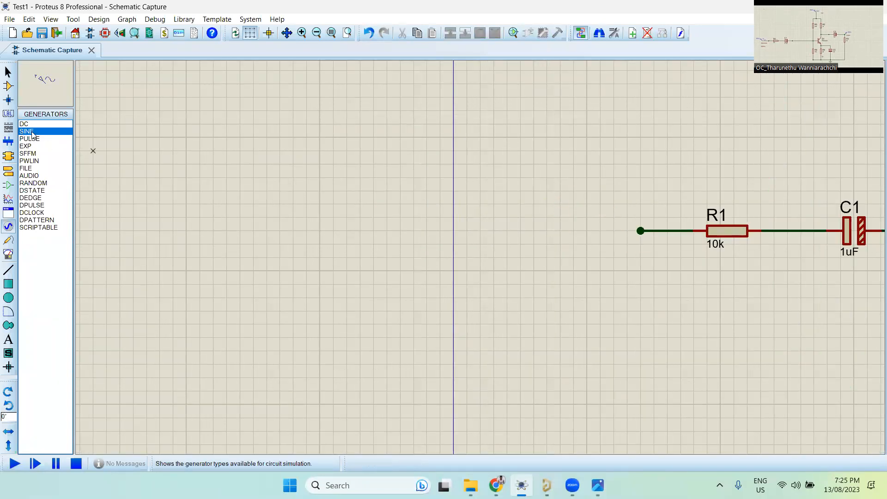
left_click(568, 223)
left_click(569, 223)
left_click(641, 230)
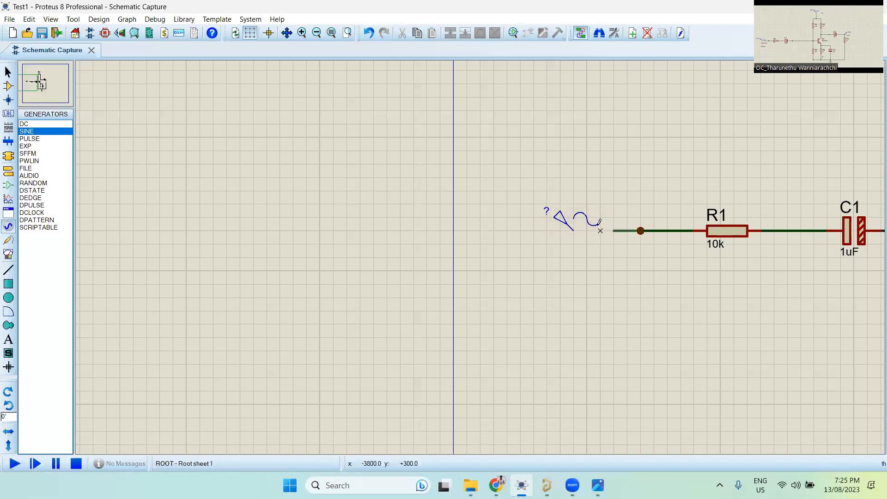
left_click(572, 230)
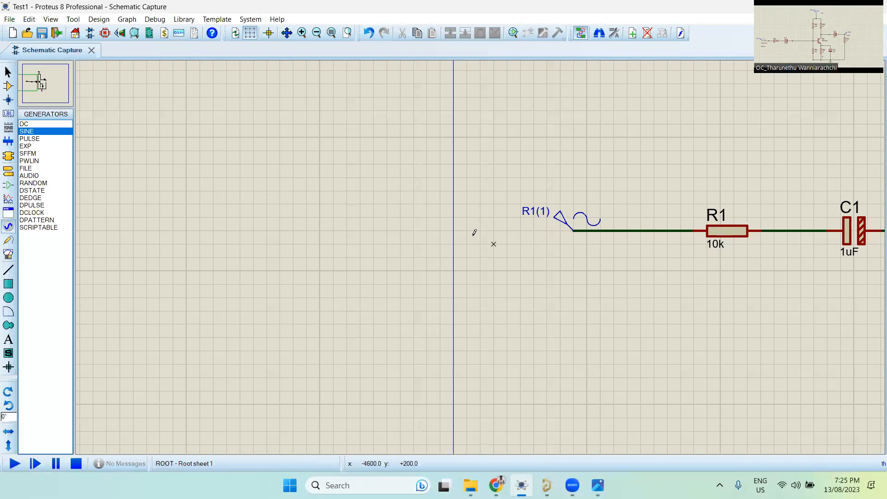
- Set the sine generator's amplitude to 0.1 V RMS and its frequency to 2000 Hz
scroll(473, 242, "down", 2)
scroll(461, 247, "up", 2)
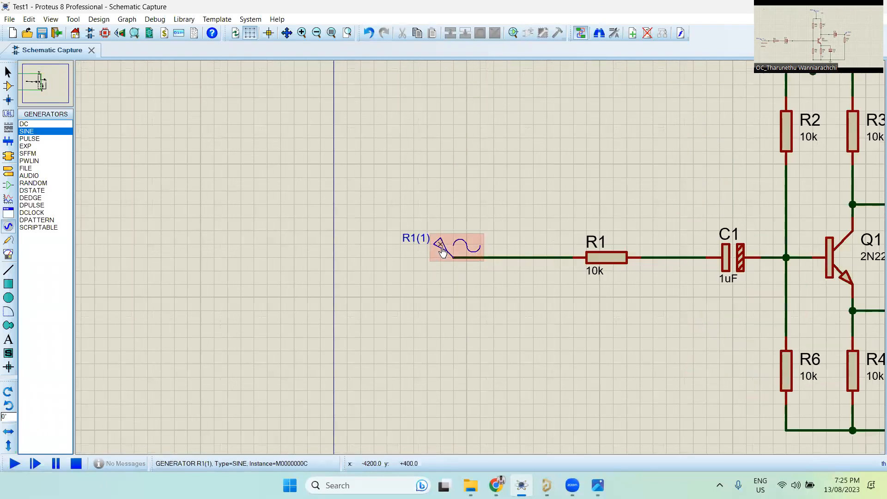
double_click(442, 251)
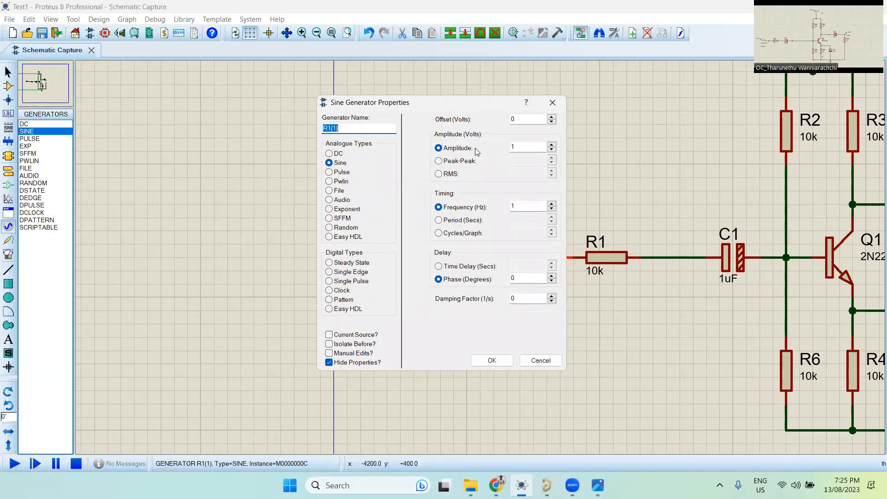
left_click(448, 175)
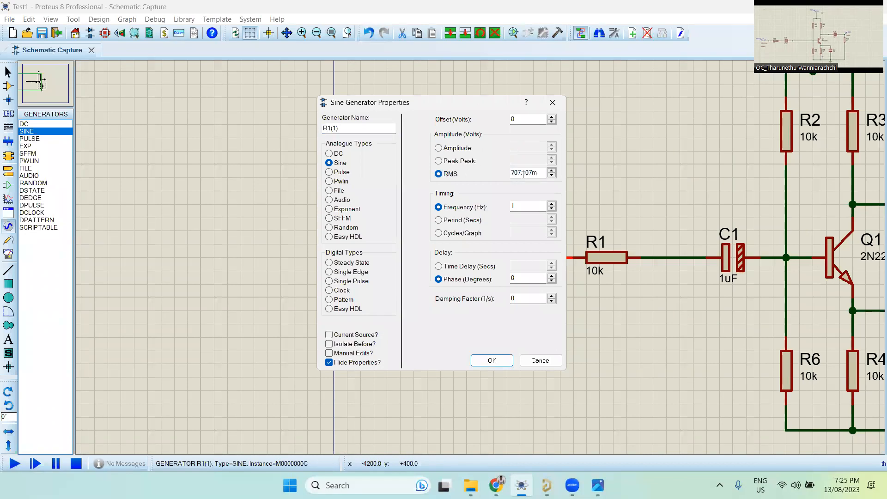
double_click(545, 173)
type("0.1")
double_click(519, 207)
type("2000")
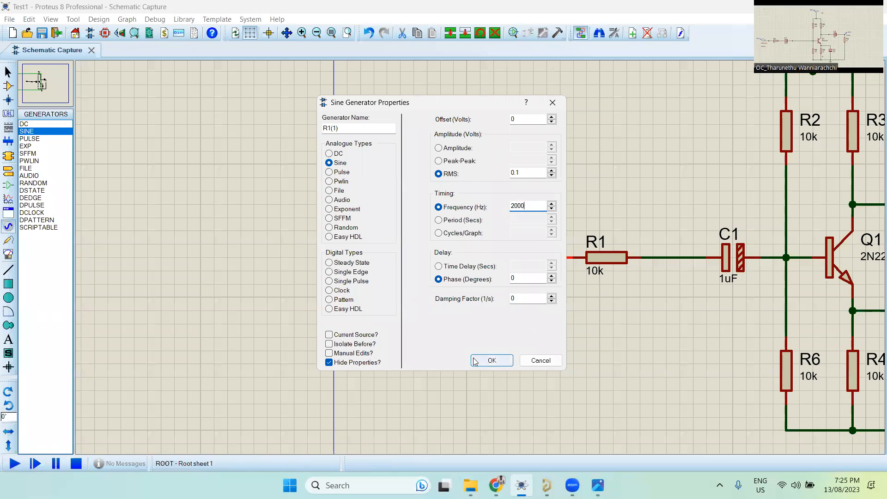
left_click(490, 360)
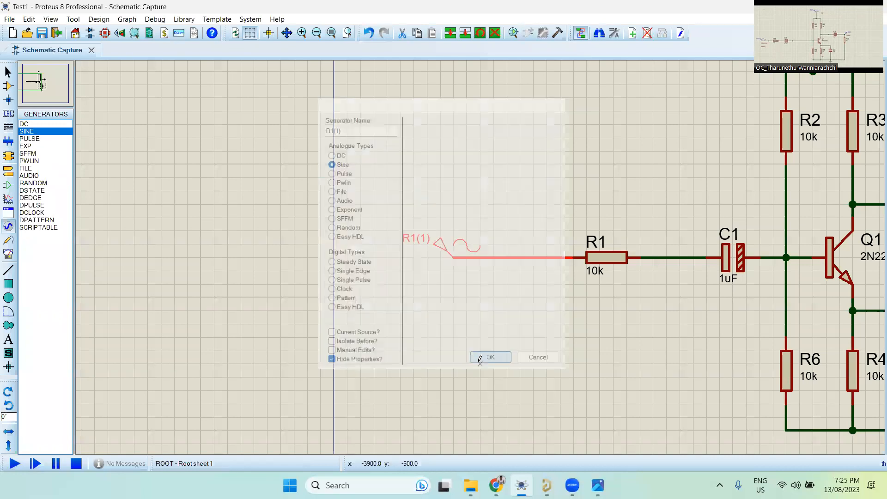
- Look over the complete amplifier circuit and its DC and sine generator connections
scroll(462, 259, "down", 2)
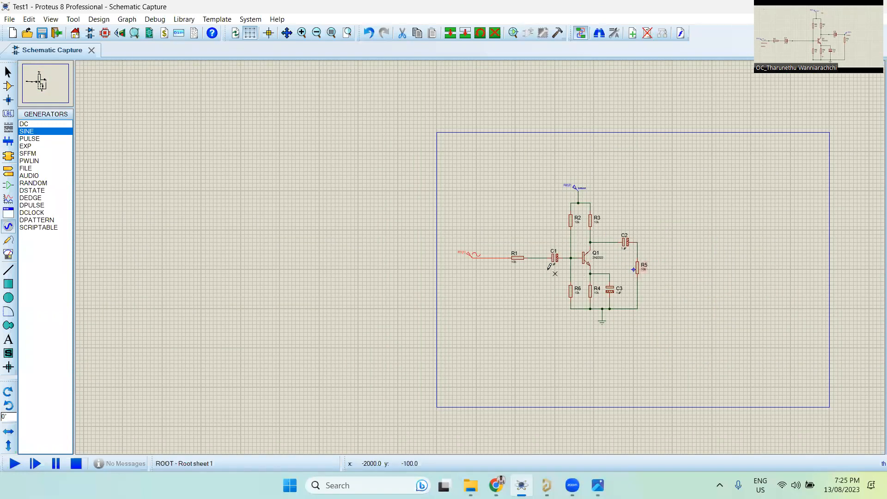
scroll(480, 257, "down", 1)
scroll(356, 199, "up", 1)
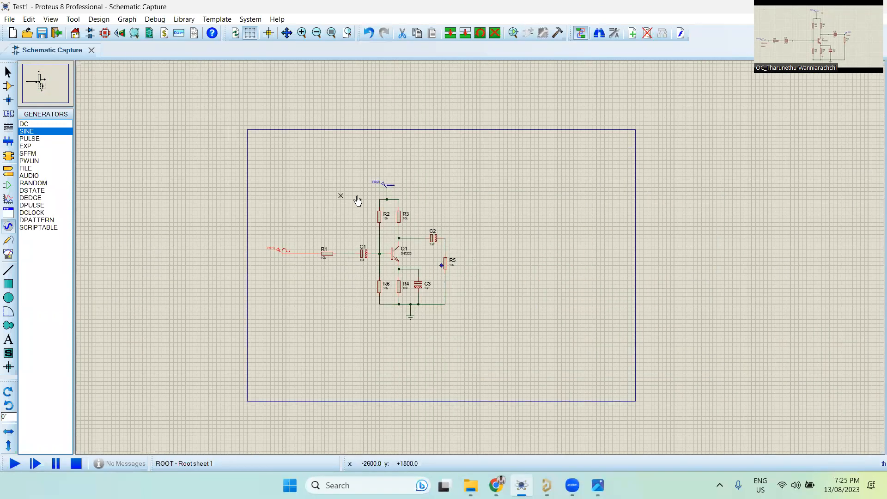
scroll(363, 242, "up", 1)
scroll(520, 169, "up", 2)
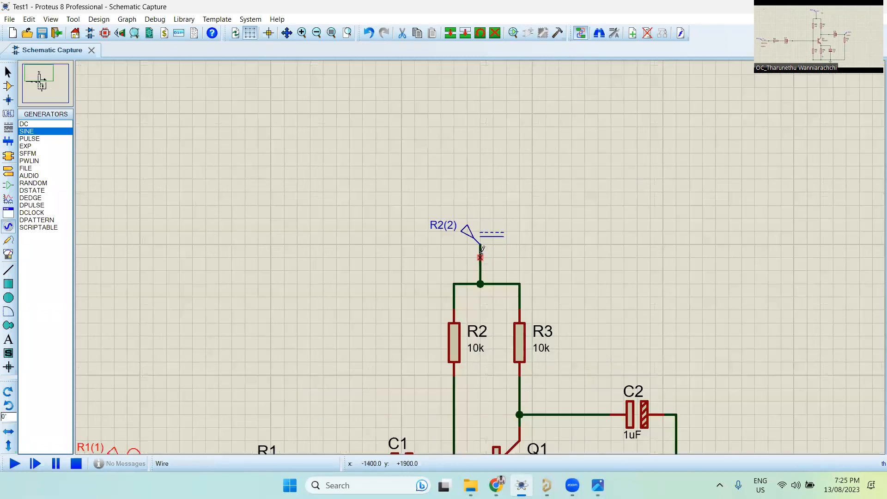
scroll(458, 194, "down", 1)
scroll(465, 246, "down", 1)
scroll(464, 240, "down", 1)
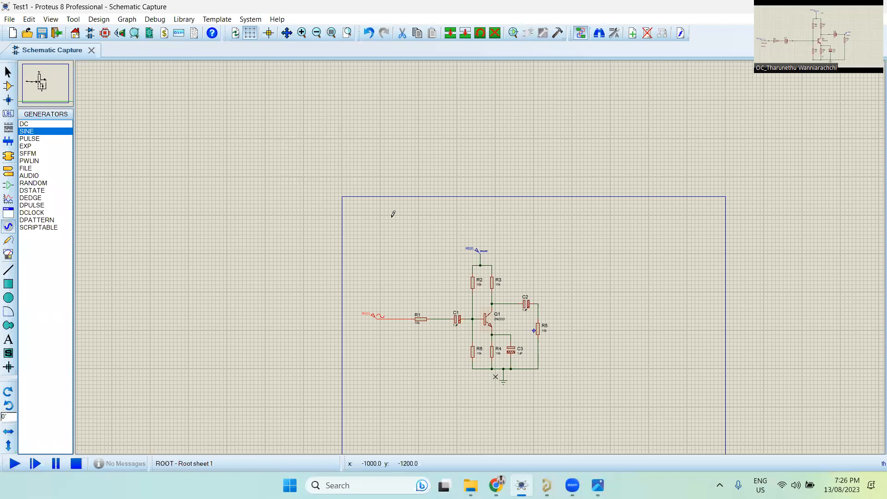
scroll(393, 213, "up", 1)
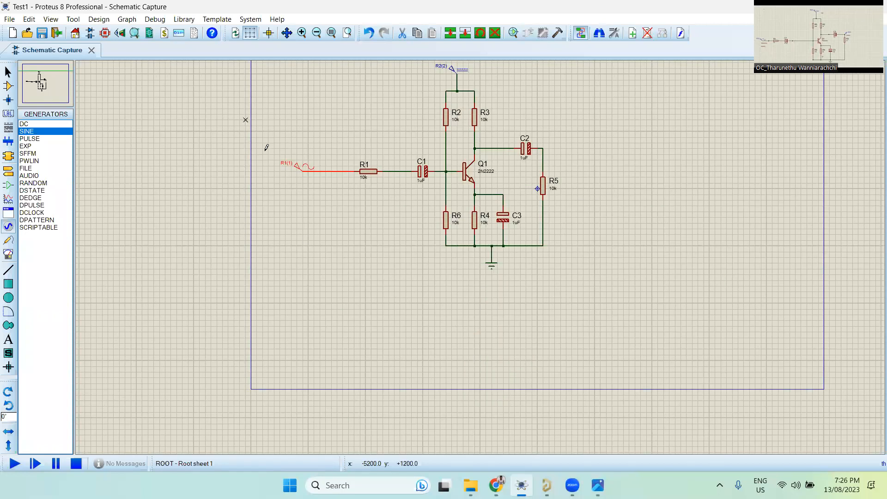
left_click(279, 122)
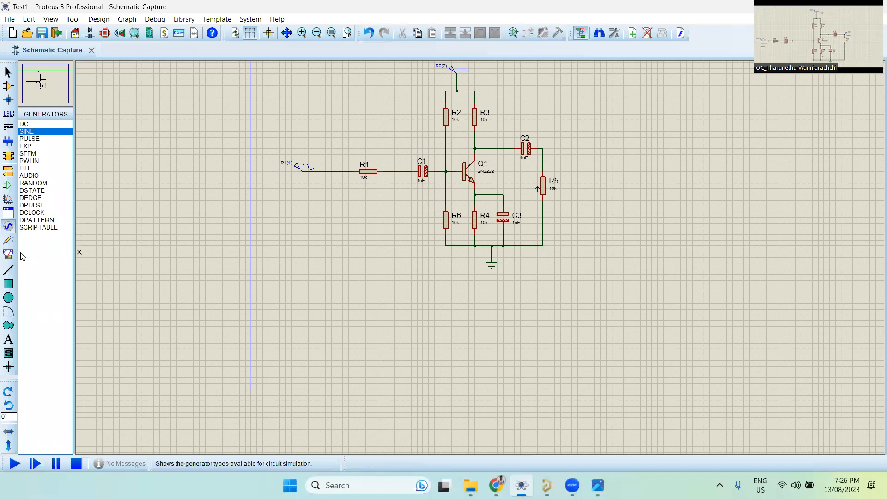
- Place an OSCILLOSCOPE instrument to the right of R5
left_click(8, 254)
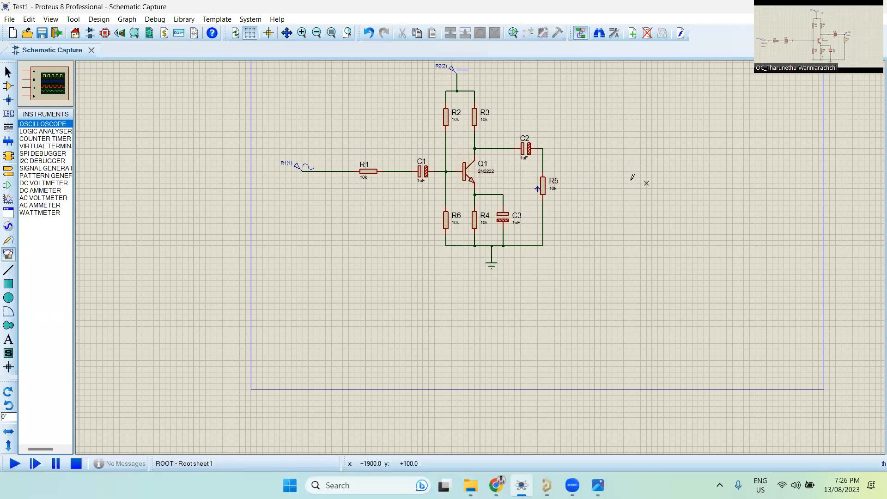
left_click(651, 177)
scroll(568, 183, "down", 1)
scroll(522, 208, "down", 1)
scroll(504, 224, "up", 2)
left_click(453, 222)
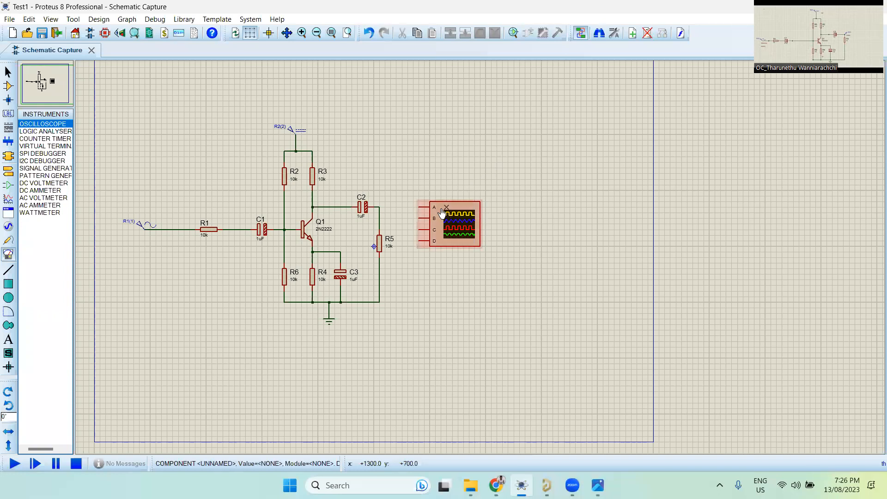
scroll(481, 256, "up", 1)
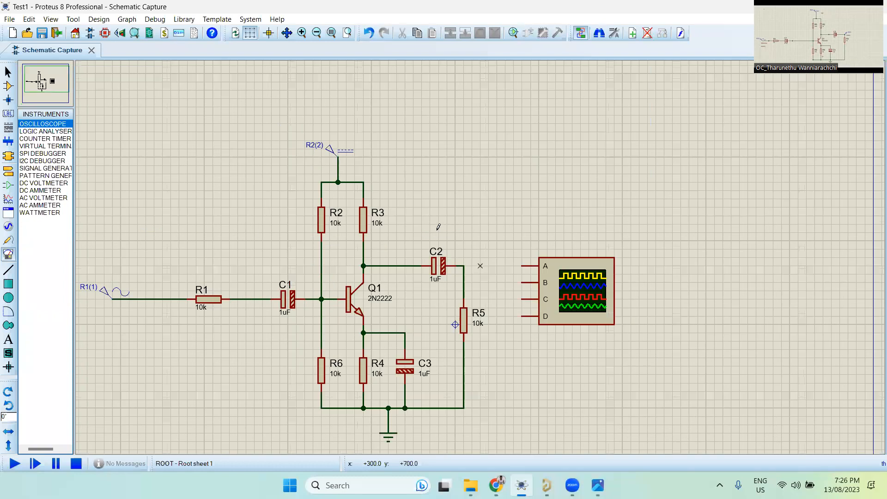
scroll(471, 267, "down", 1)
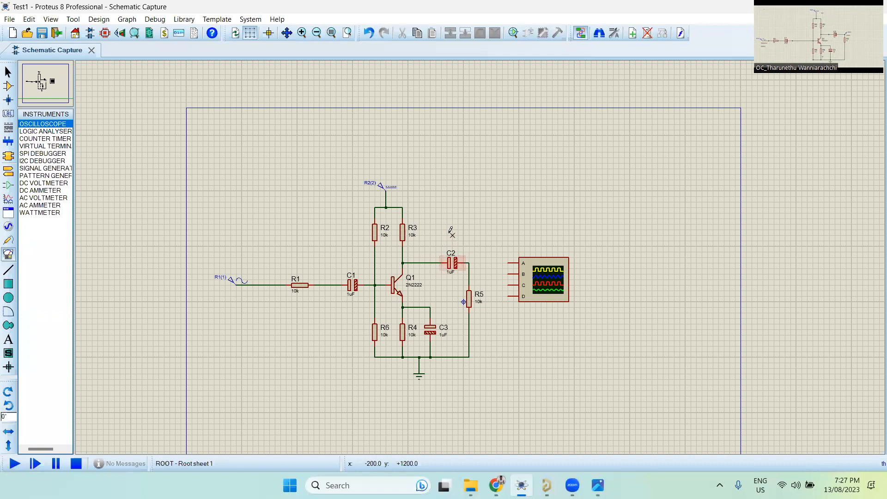
scroll(415, 196, "down", 2)
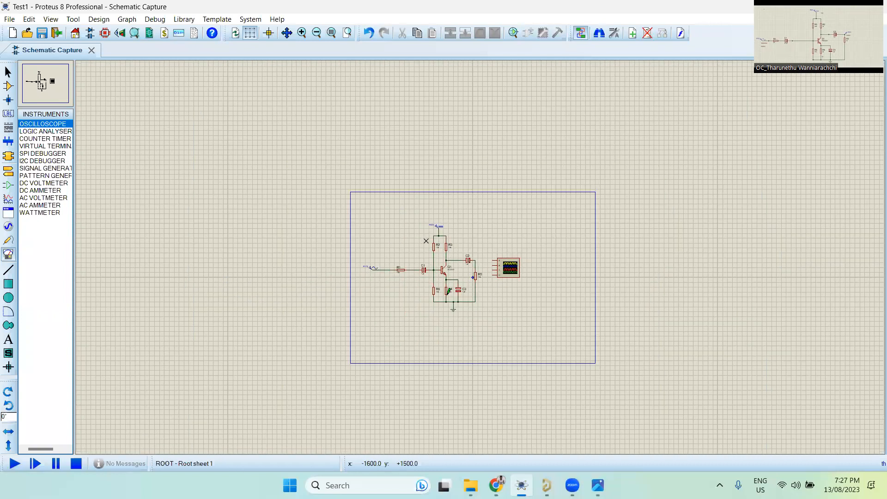
scroll(471, 237, "up", 2)
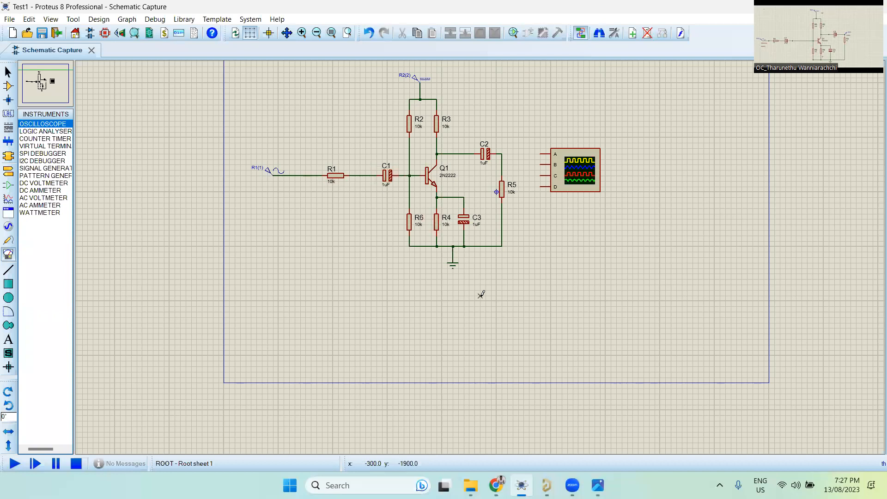
scroll(480, 253, "down", 2)
scroll(453, 241, "up", 2)
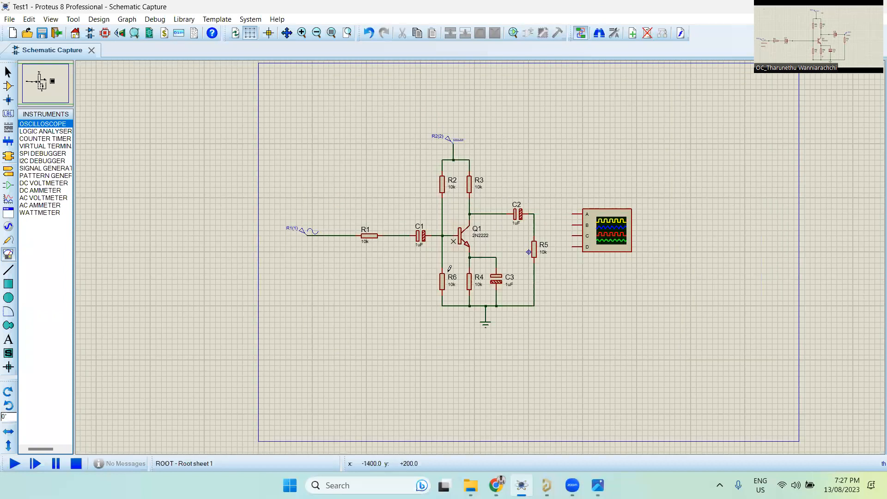
scroll(449, 267, "down", 1)
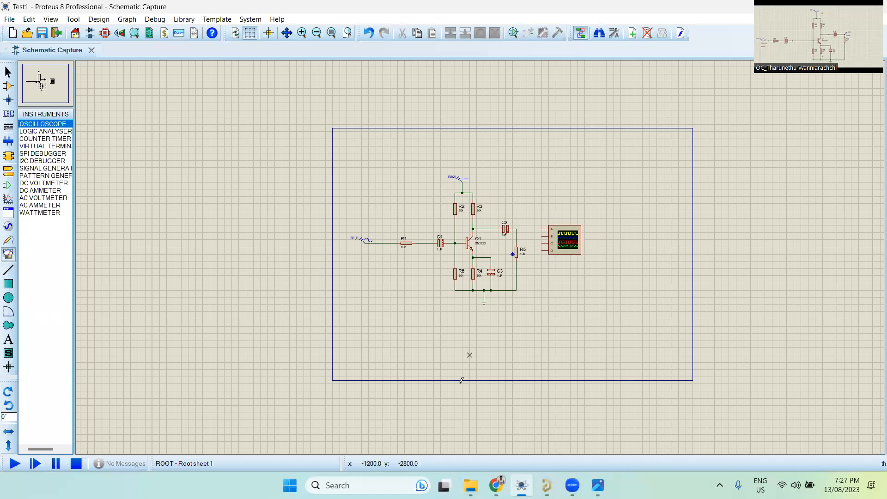
scroll(481, 259, "up", 1)
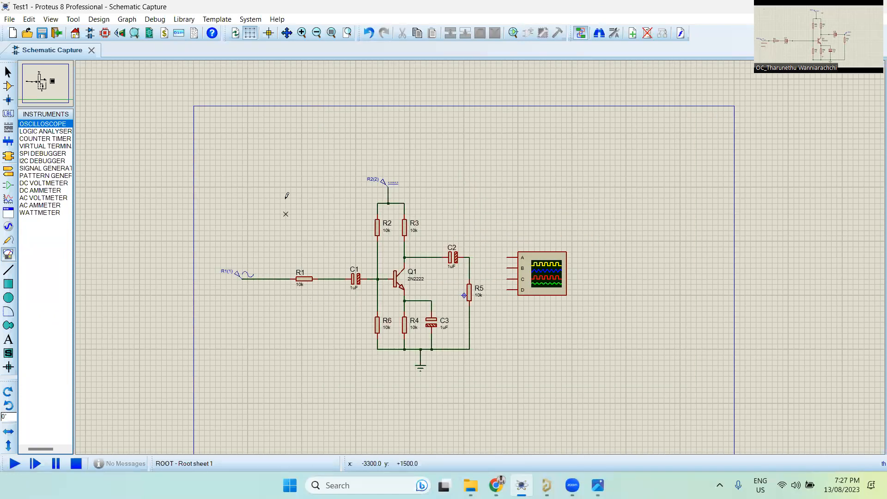
scroll(405, 299, "down", 1)
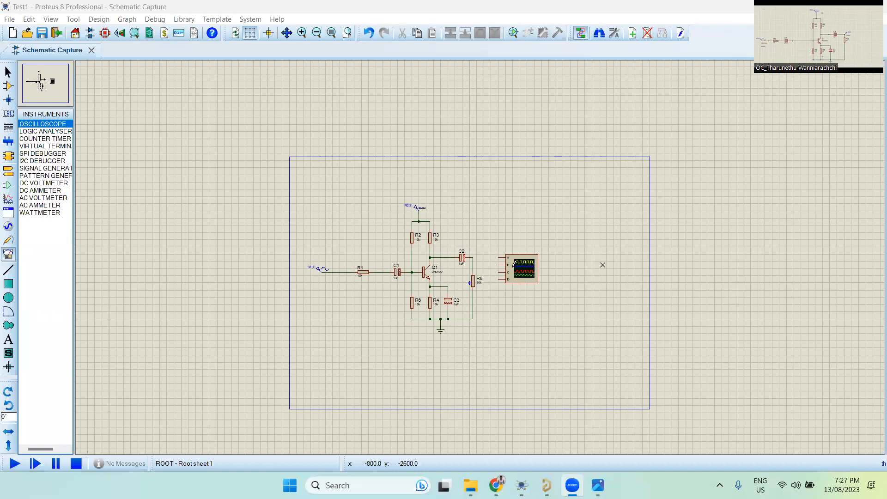
scroll(459, 230, "up", 1)
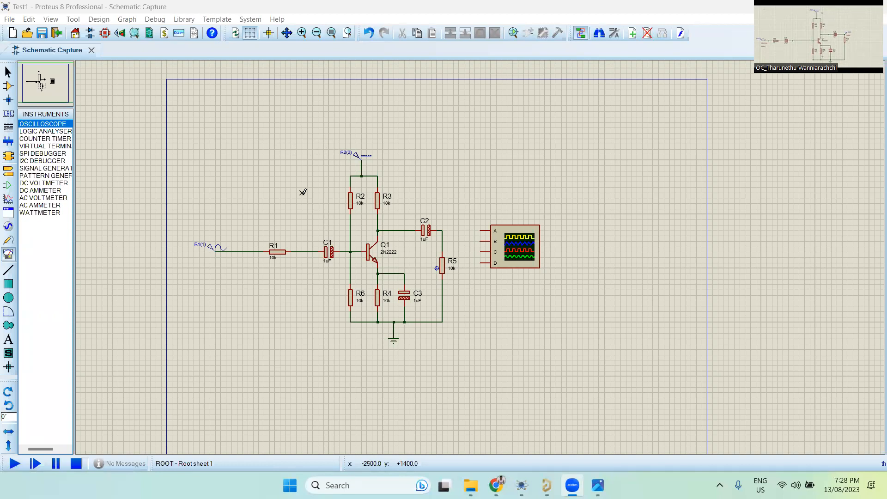
scroll(302, 209, "up", 1)
scroll(376, 208, "down", 2)
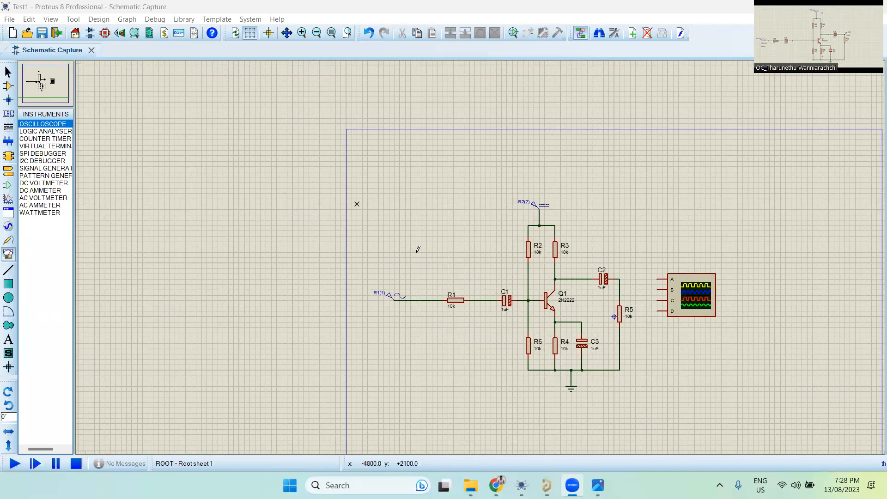
scroll(522, 315, "up", 1)
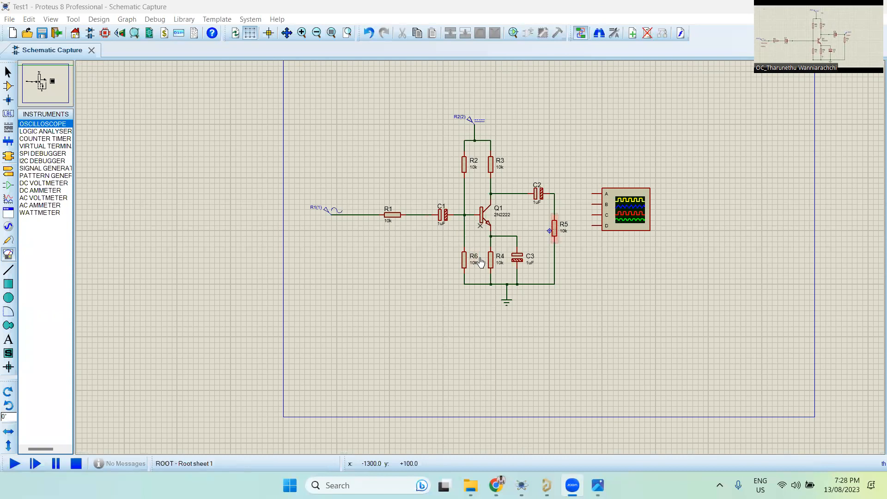
scroll(564, 194, "up", 1)
scroll(566, 287, "down", 1)
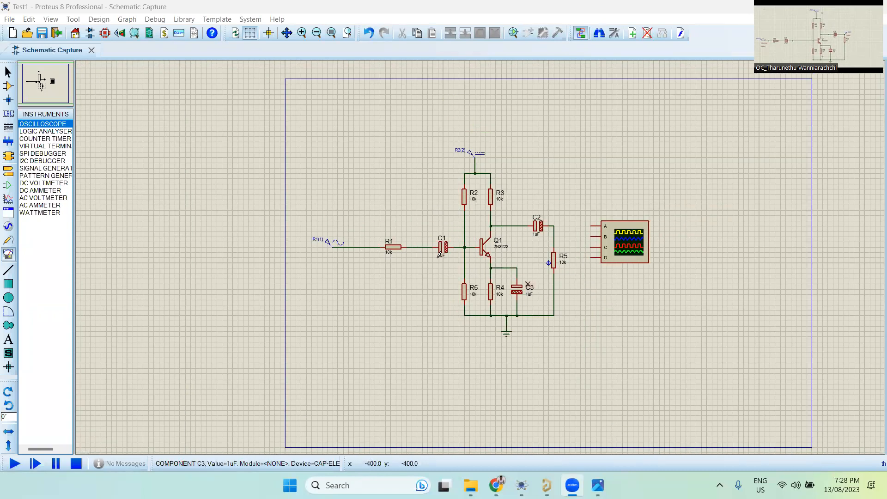
scroll(526, 284, "down", 1)
scroll(483, 253, "up", 2)
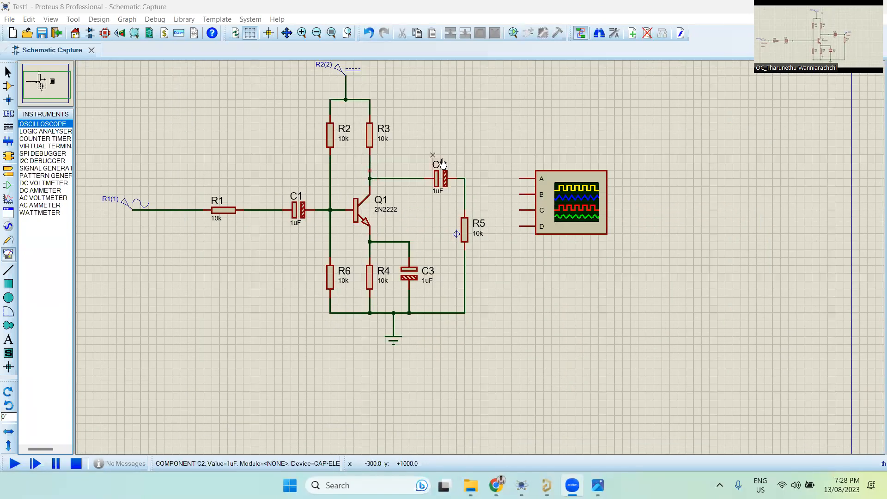
- Examine the amplifier's input and output nodes and the oscilloscope's channels A to D
scroll(348, 196, "down", 1)
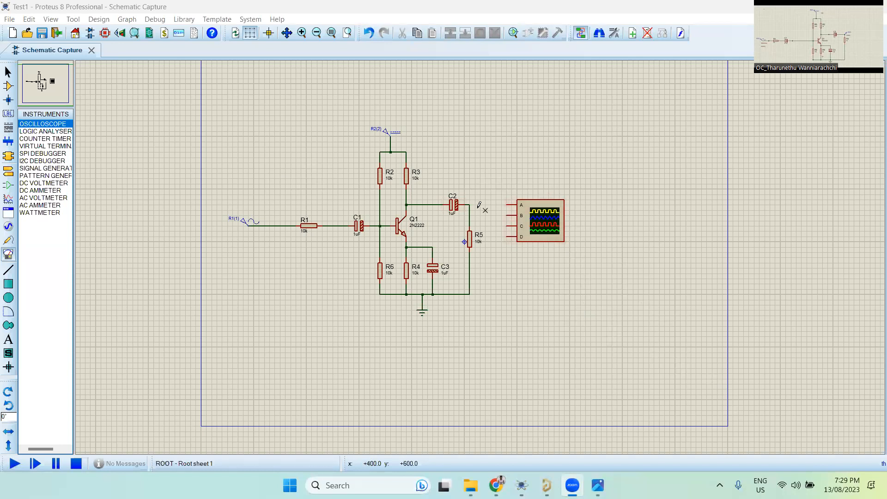
scroll(482, 253, "up", 1)
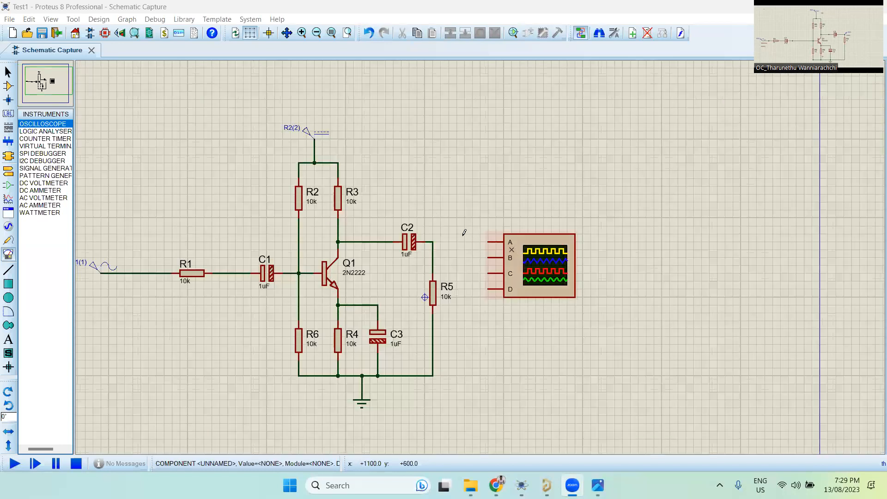
scroll(482, 252, "down", 2)
scroll(480, 255, "up", 2)
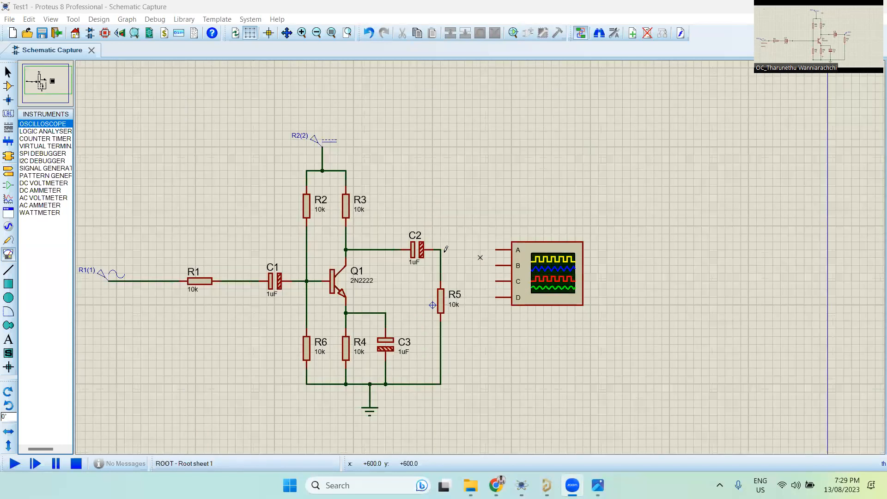
scroll(481, 256, "down", 1)
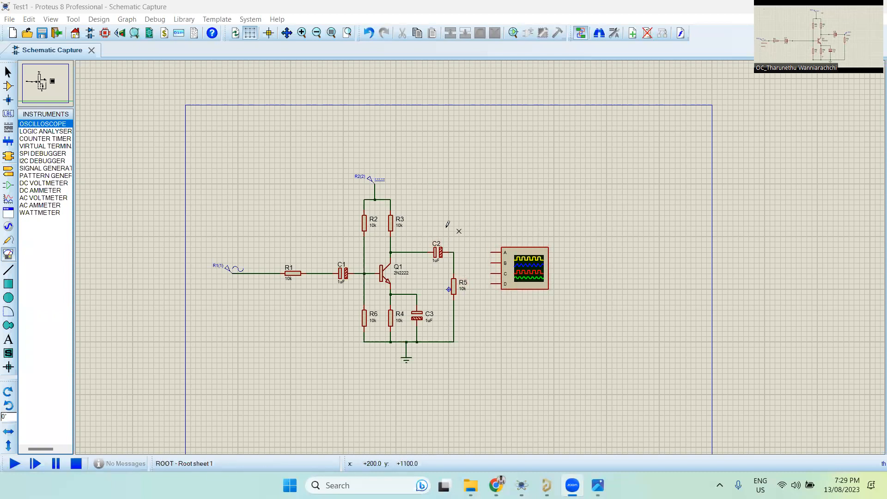
scroll(428, 267, "up", 1)
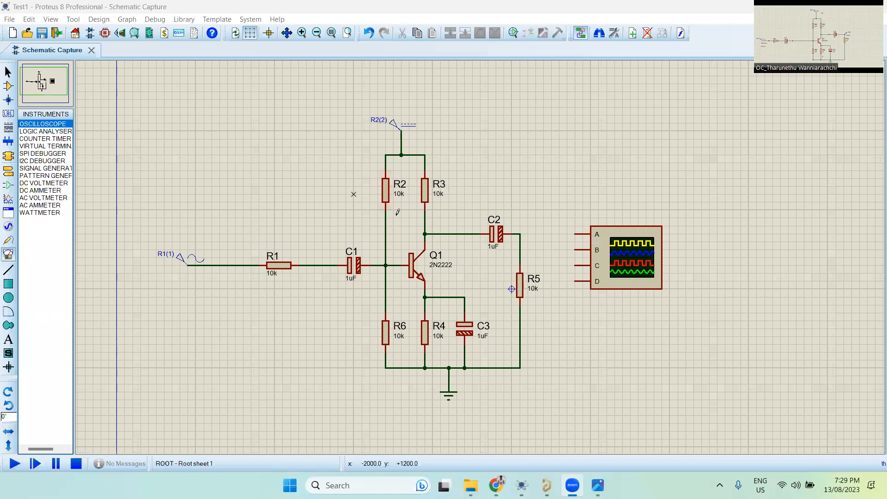
scroll(396, 211, "down", 1)
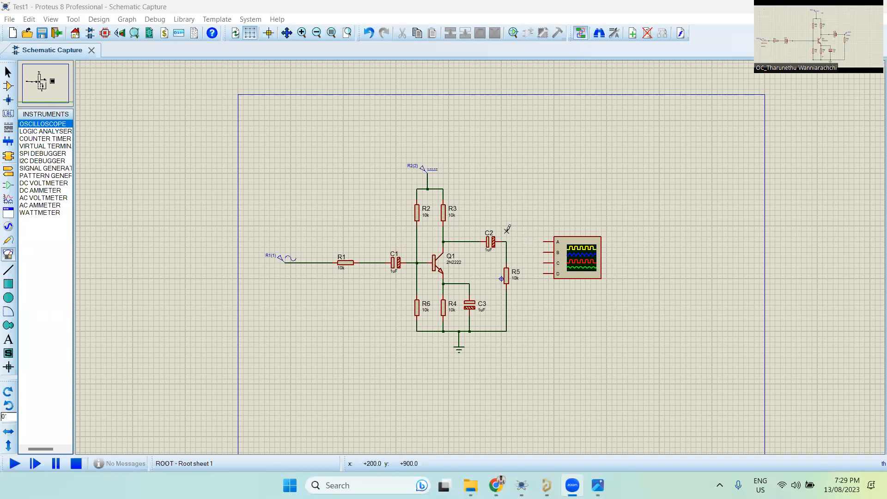
scroll(537, 246, "up", 1)
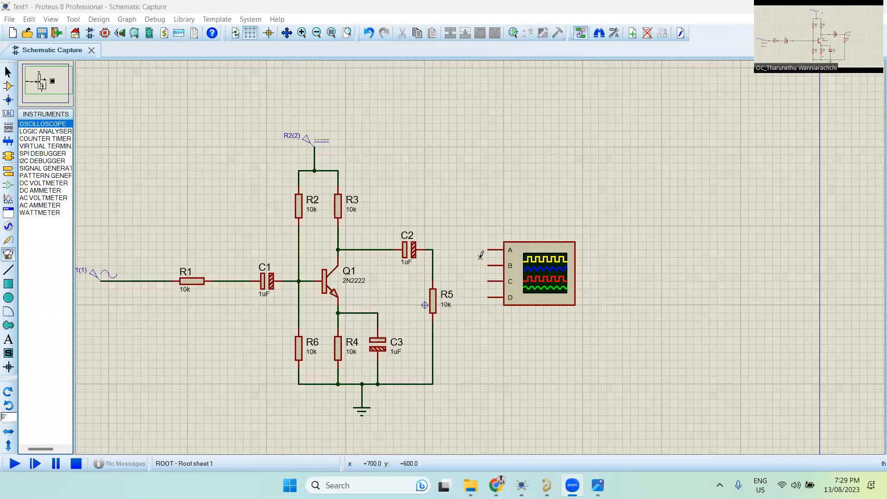
scroll(455, 222, "down", 1)
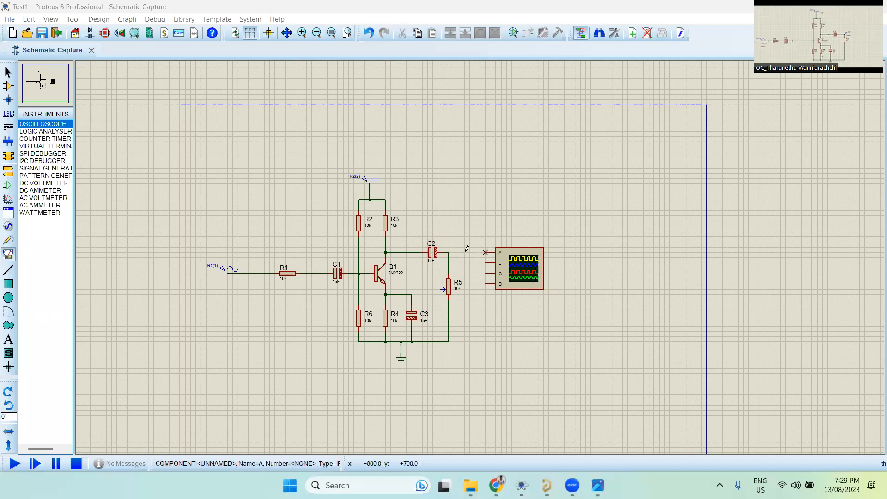
scroll(466, 248, "up", 2)
scroll(305, 231, "down", 2)
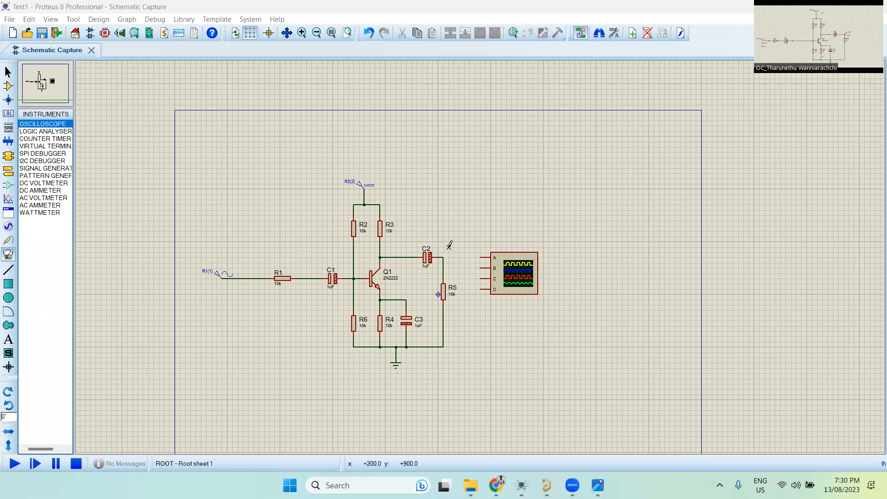
scroll(468, 240, "up", 1)
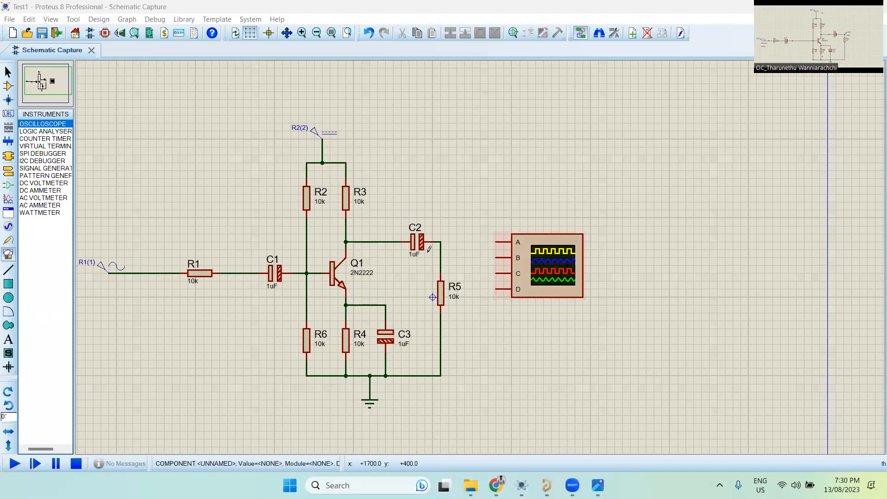
scroll(455, 236, "down", 1)
scroll(466, 231, "up", 1)
scroll(495, 250, "down", 1)
scroll(498, 253, "up", 1)
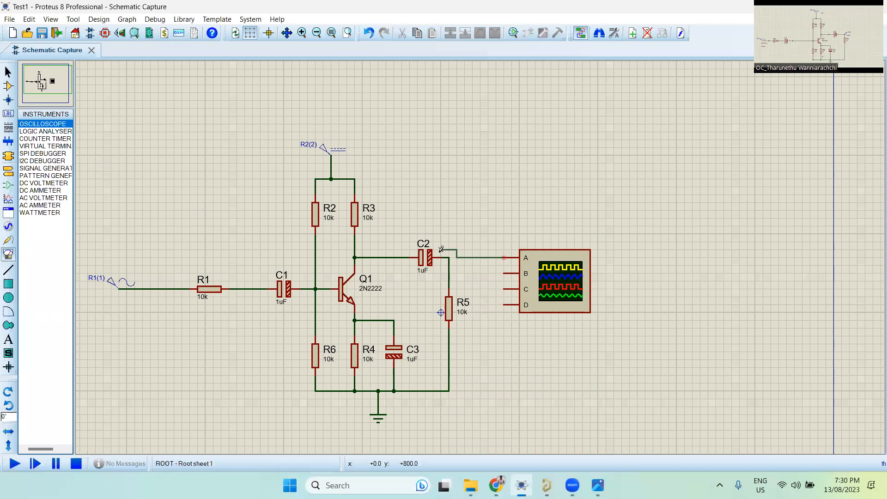
- Wire the oscilloscope's channel A over the circuit to the input wire between the sine generator and R1
scroll(461, 258, "up", 1)
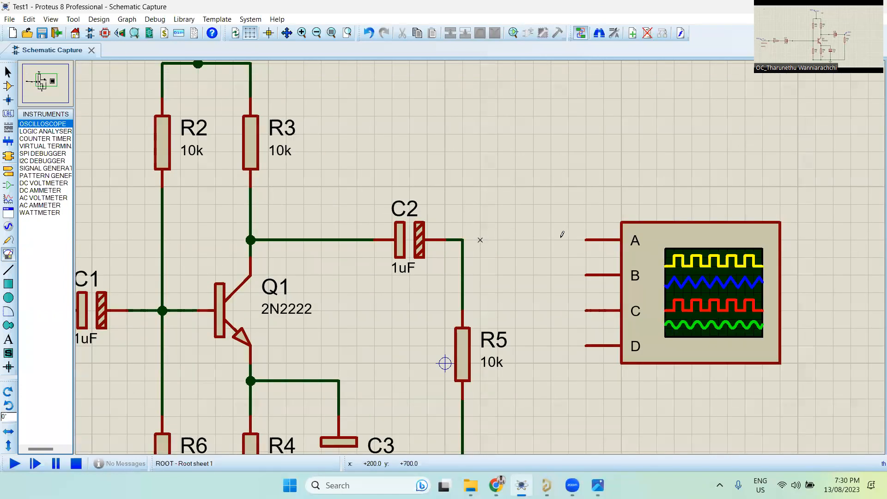
left_click(593, 241)
left_click(468, 239)
right_click(469, 202)
scroll(480, 257, "down", 2)
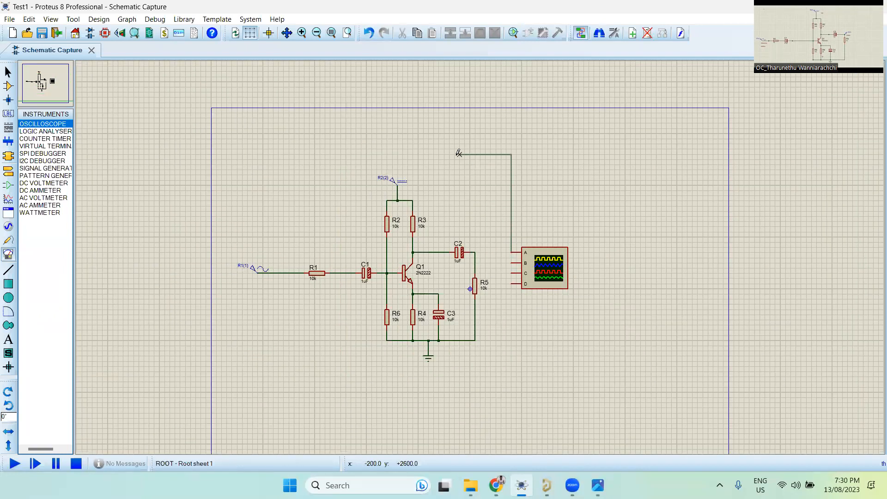
left_click(284, 273)
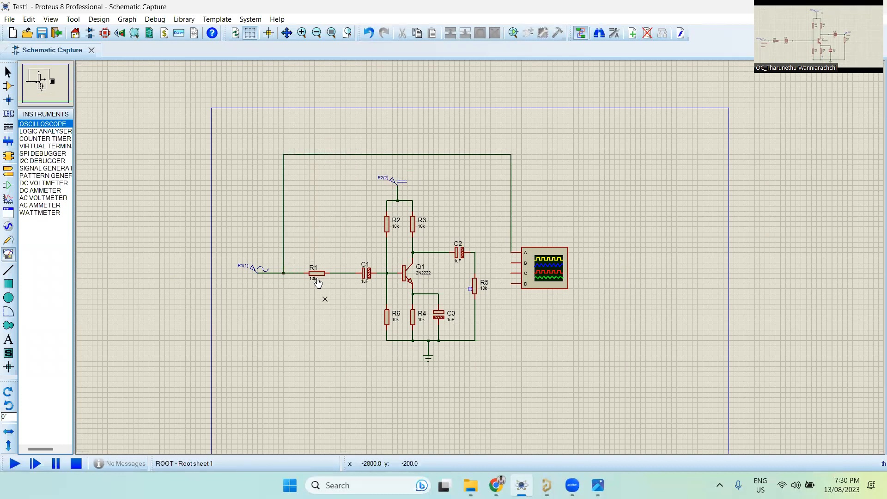
- Wire the oscilloscope's channel B to the output wire between C2 and R5
scroll(485, 288, "up", 2)
left_click(526, 210)
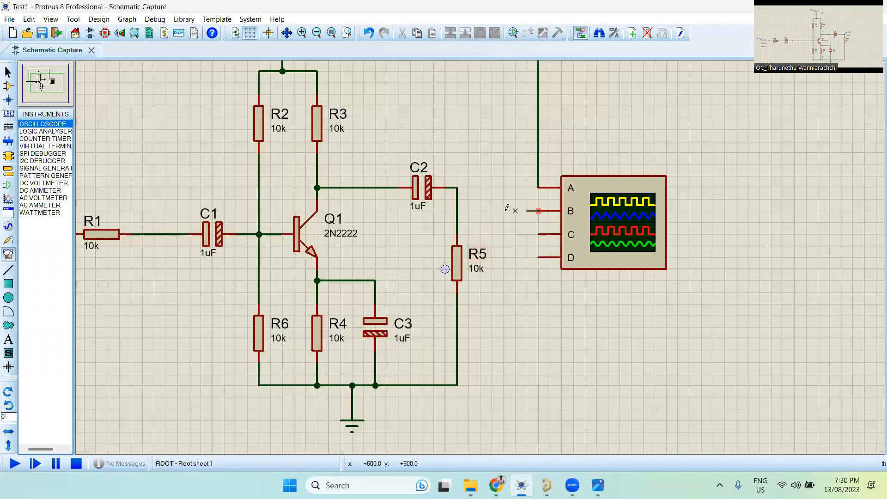
left_click(457, 211)
scroll(534, 291, "down", 3)
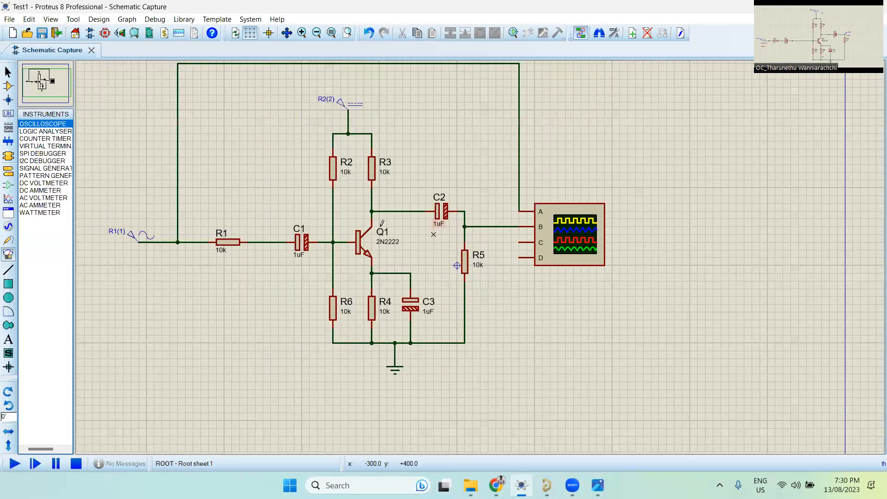
scroll(330, 263, "up", 2)
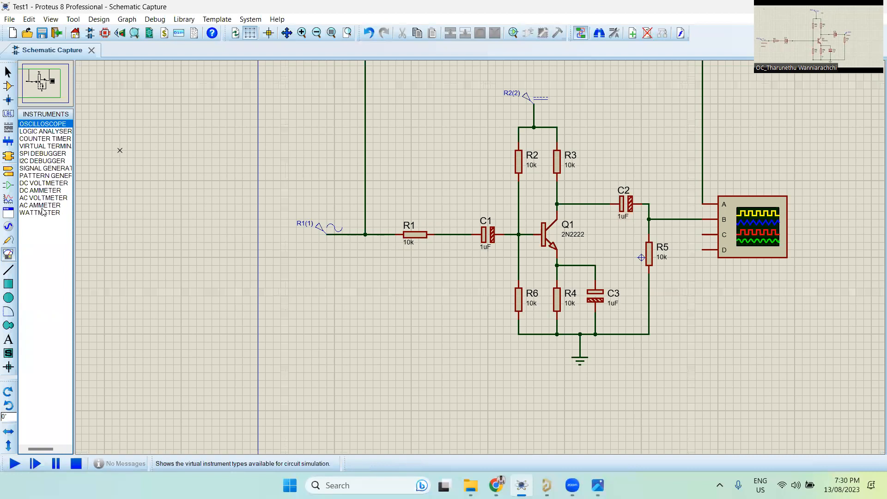
left_click(46, 184)
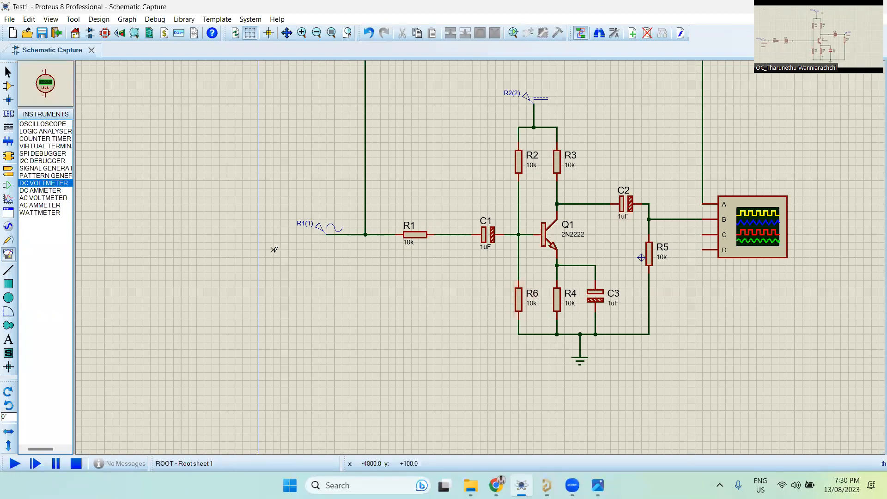
scroll(481, 259, "down", 3)
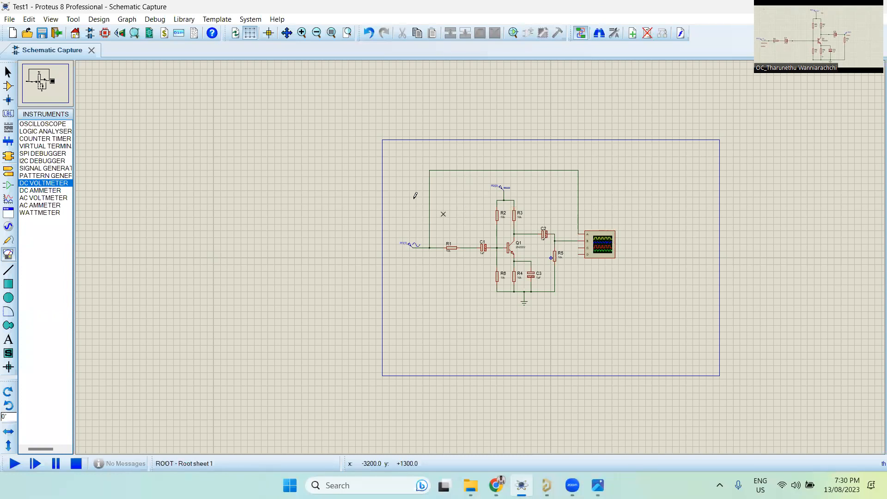
- Delete the wire between oscilloscope channel A and the amplifier's input
left_click_drag(465, 209, 398, 155)
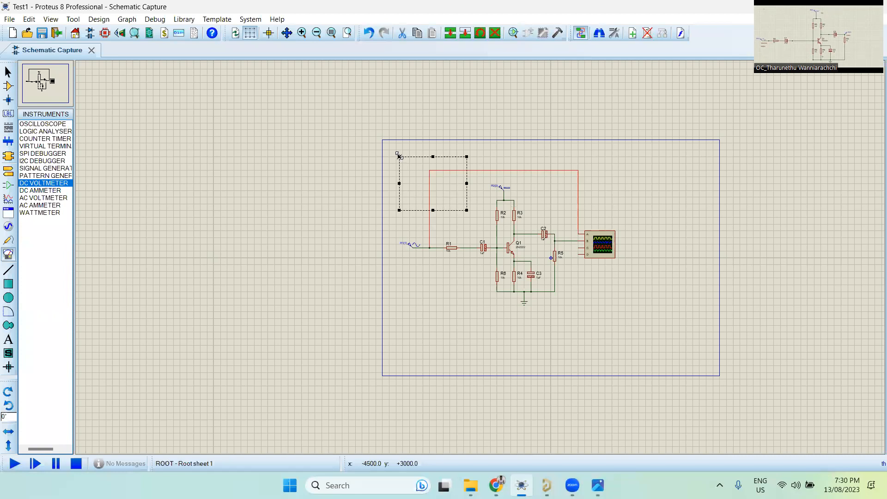
key("Delete")
scroll(497, 187, "down", 1)
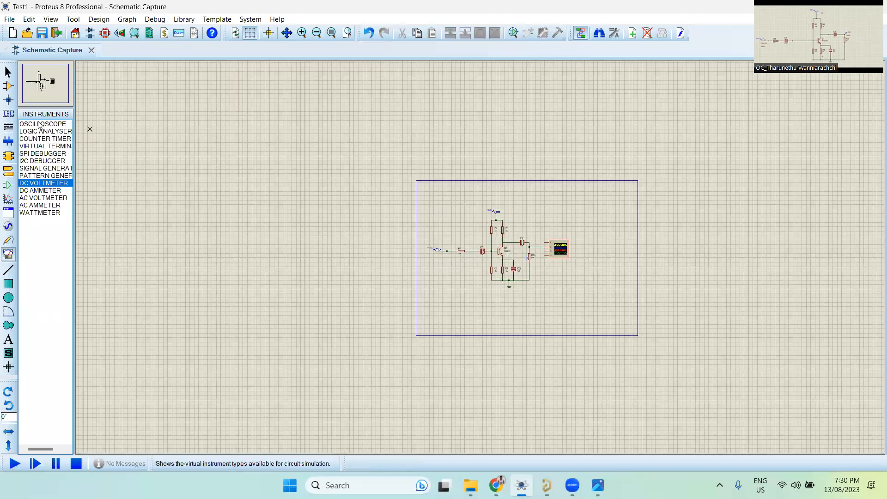
scroll(539, 256, "up", 1)
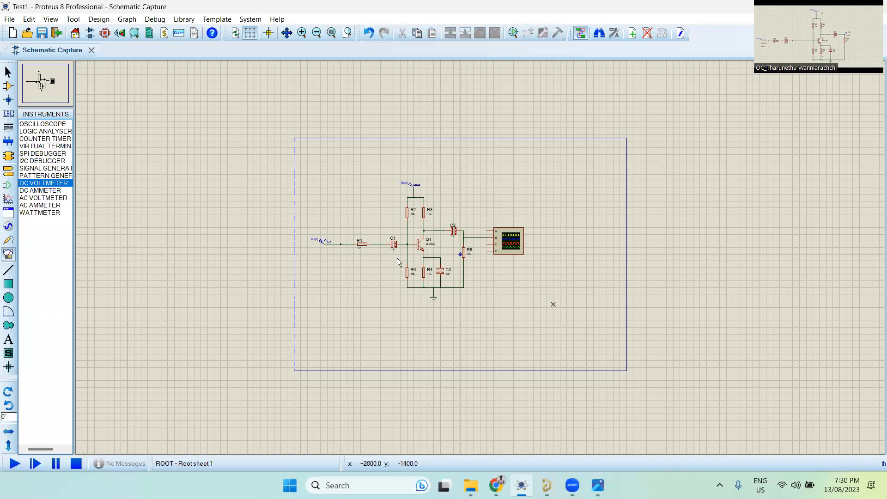
- Select the whole circuit with its oscilloscope and move it to the right, partly beyond the sheet border
key("ctrl+a")
left_click_drag(673, 243, 653, 244)
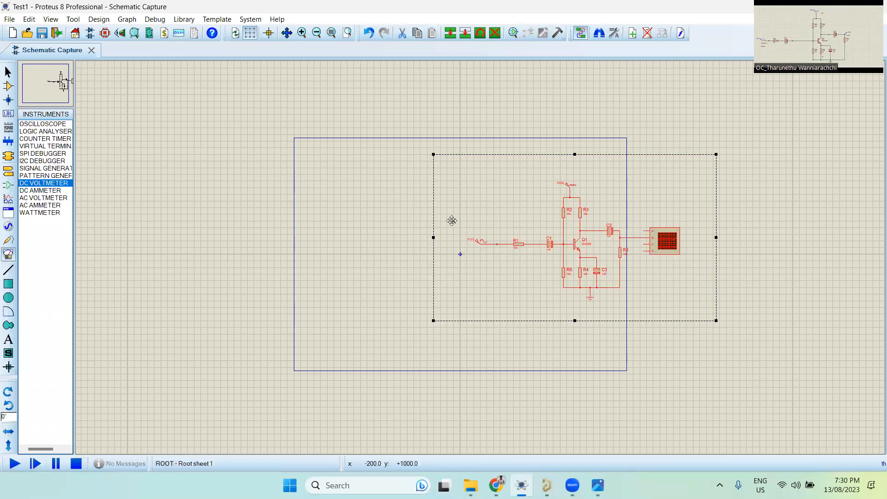
left_click(310, 198)
scroll(382, 213, "up", 2)
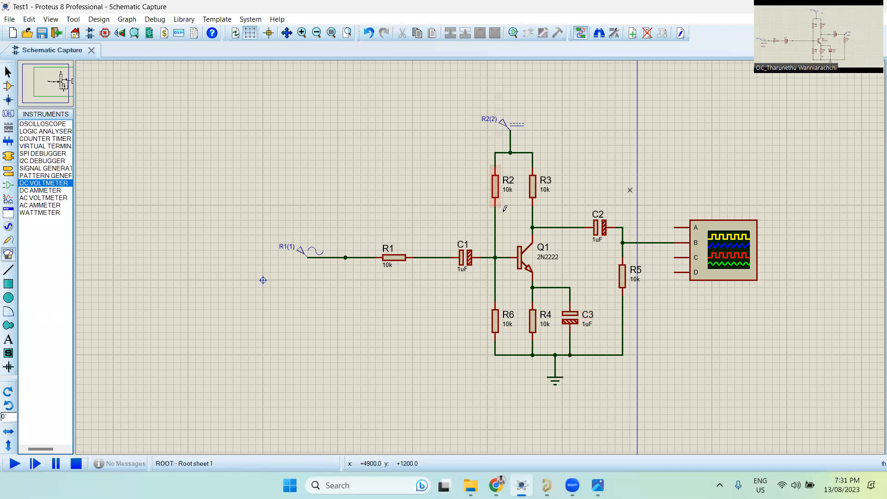
scroll(542, 129, "up", 2)
scroll(478, 328, "down", 2)
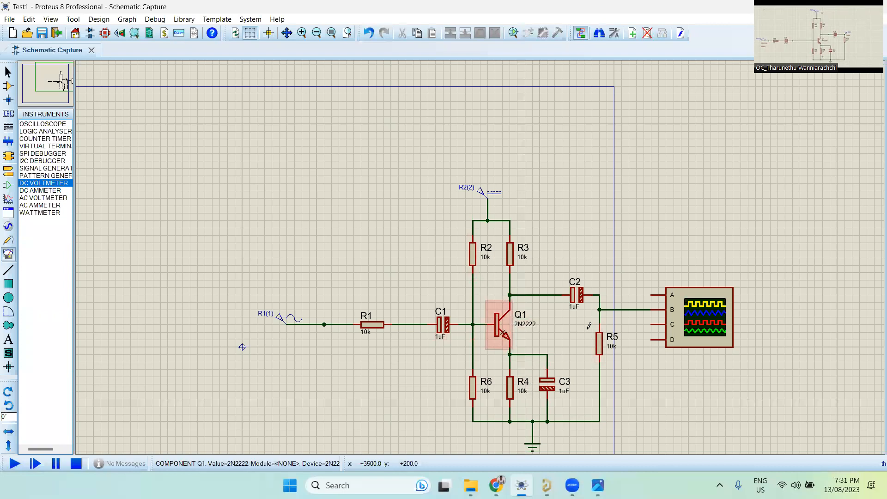
left_click(504, 333)
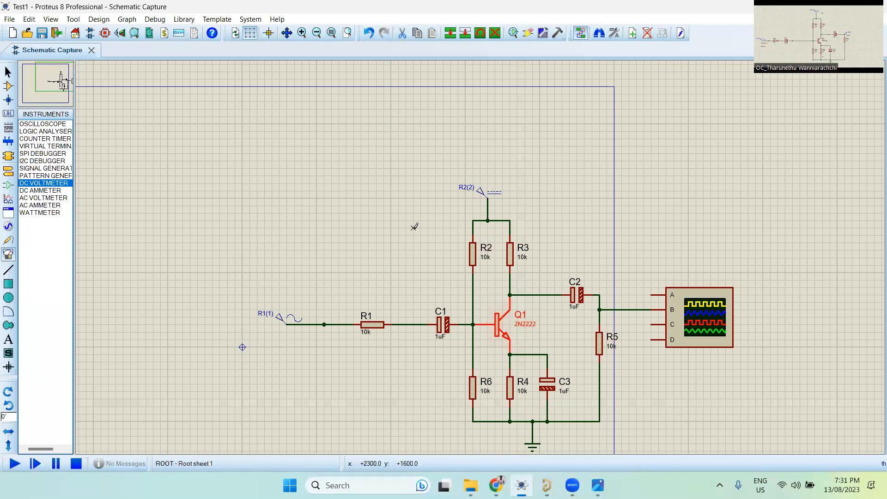
left_click(390, 198)
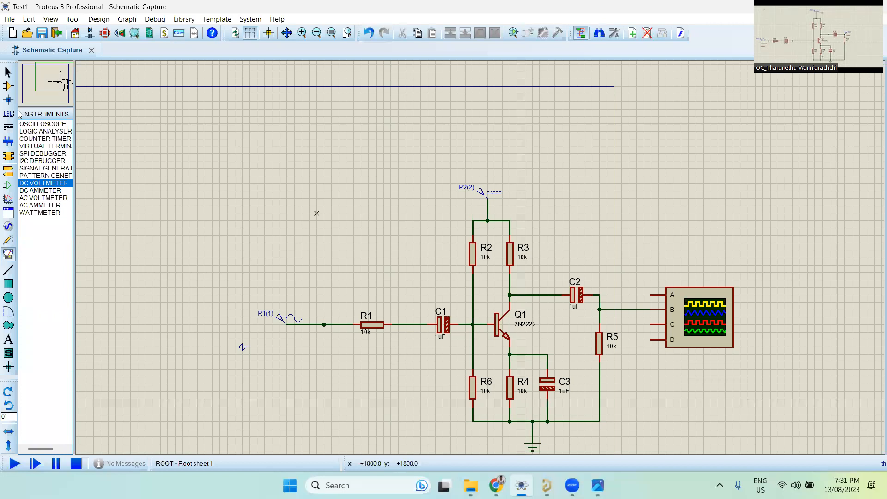
- Open the device library picker for components and search for "resistors"
left_click(8, 72)
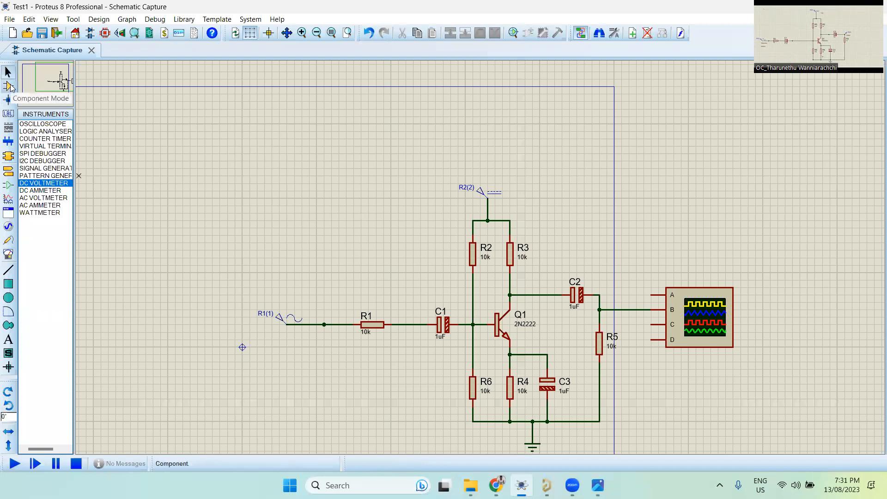
left_click(9, 86)
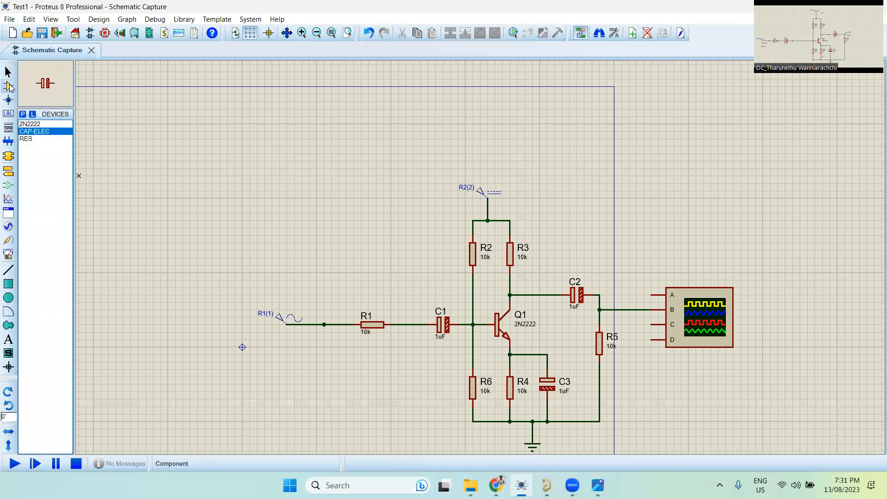
left_click(24, 114)
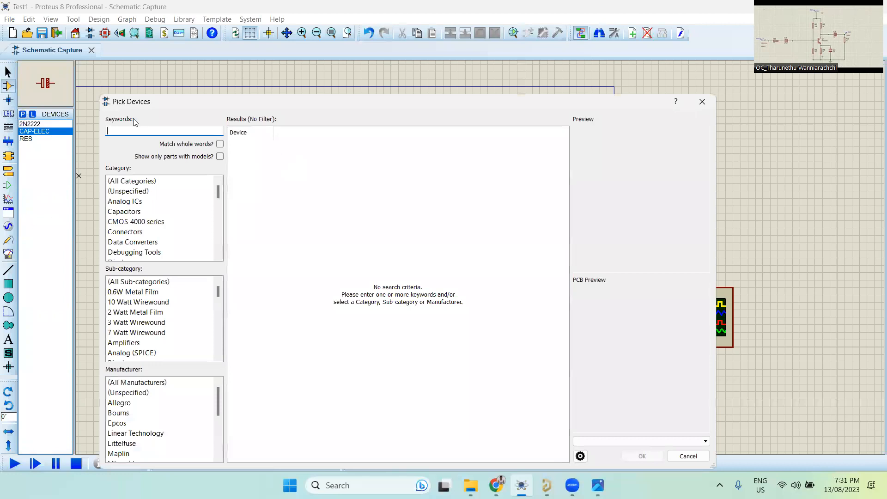
type("res")
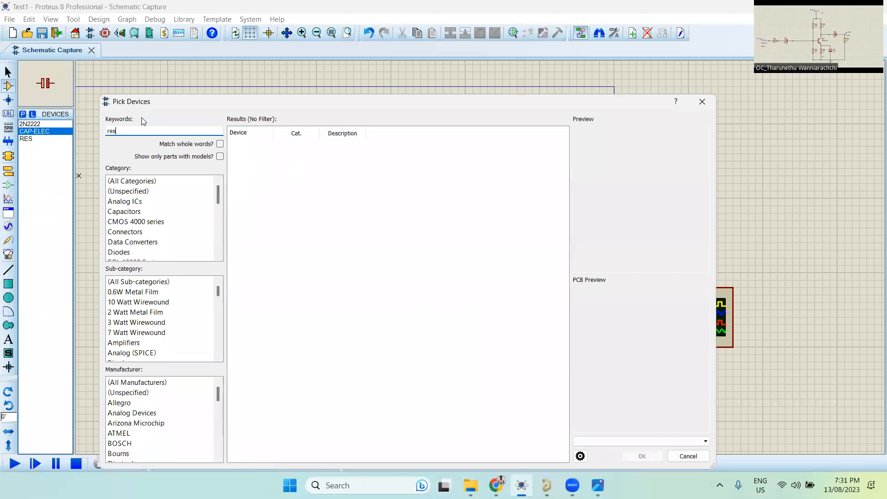
type("istors")
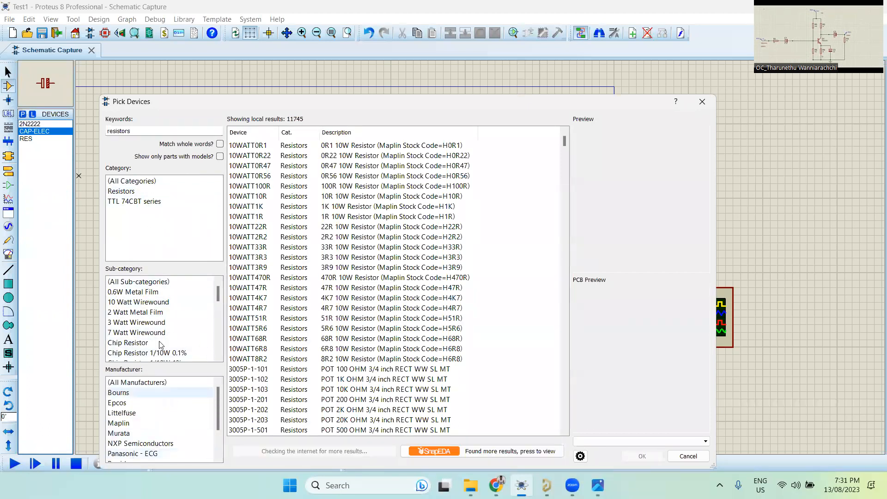
- Browse the resistor sub-categories and filter the results to Generic
scroll(159, 331, "down", 6)
scroll(158, 318, "up", 7)
scroll(157, 308, "down", 4)
scroll(157, 308, "down", 2)
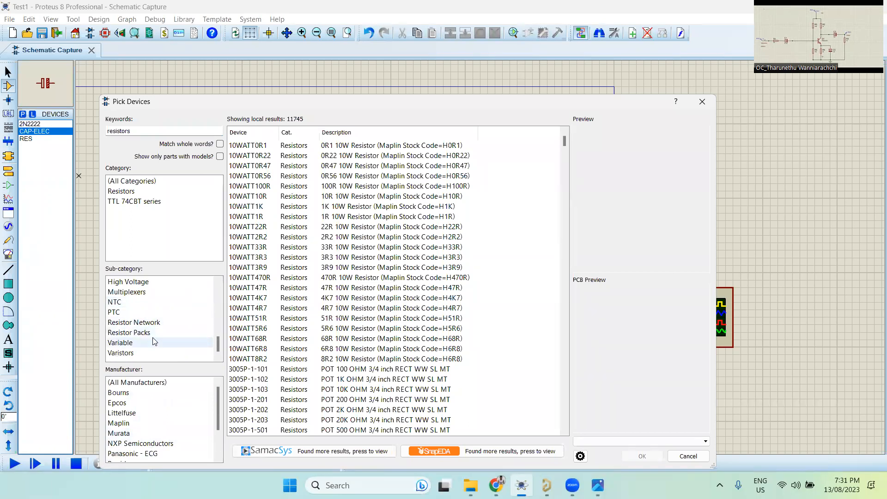
scroll(130, 320, "up", 2)
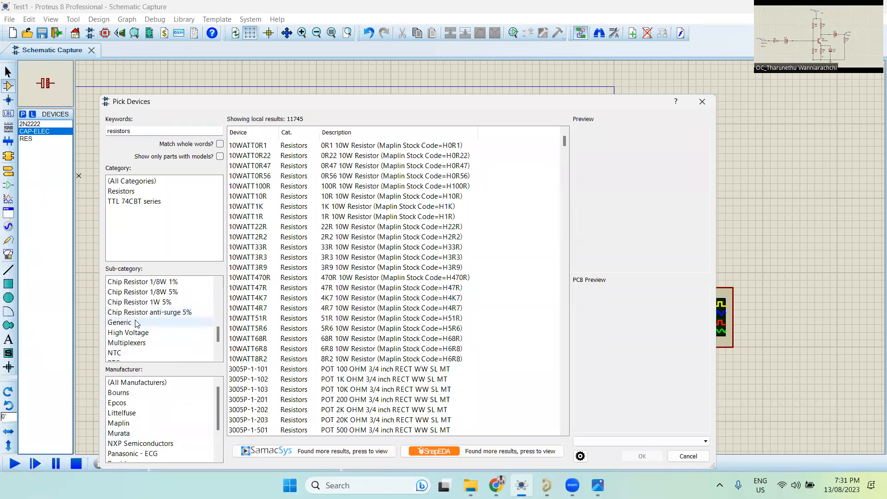
left_click(137, 323)
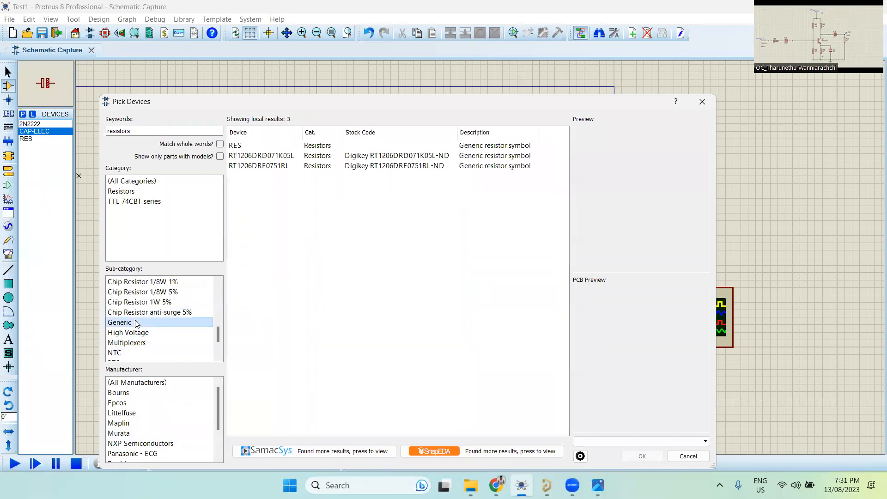
- Pick the generic resistor RES into the device list and close the device picker
left_click(253, 146)
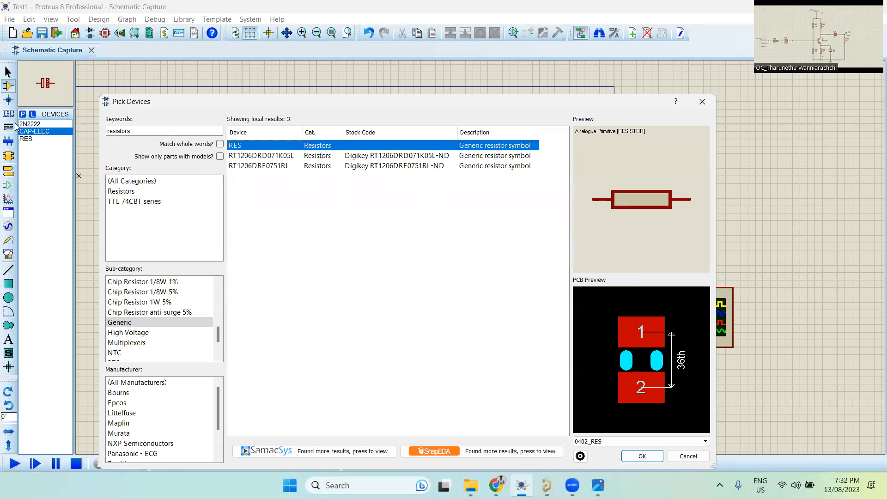
double_click(237, 148)
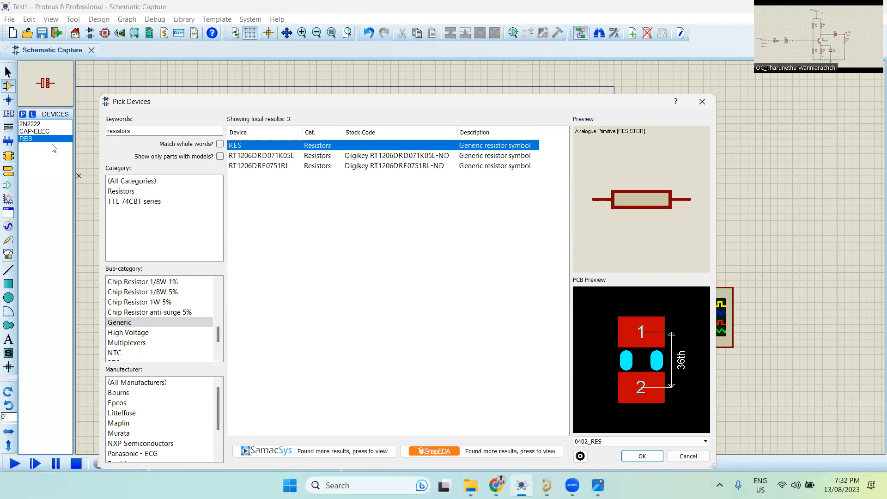
left_click(702, 101)
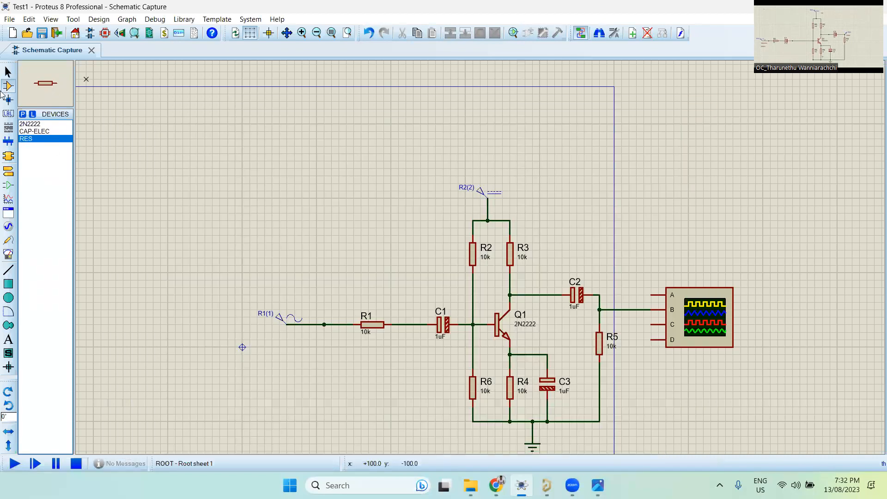
- Reopen the device library picker, search for "capac" and browse the sub-categories of the Capacitors category
left_click(22, 114)
type("capac")
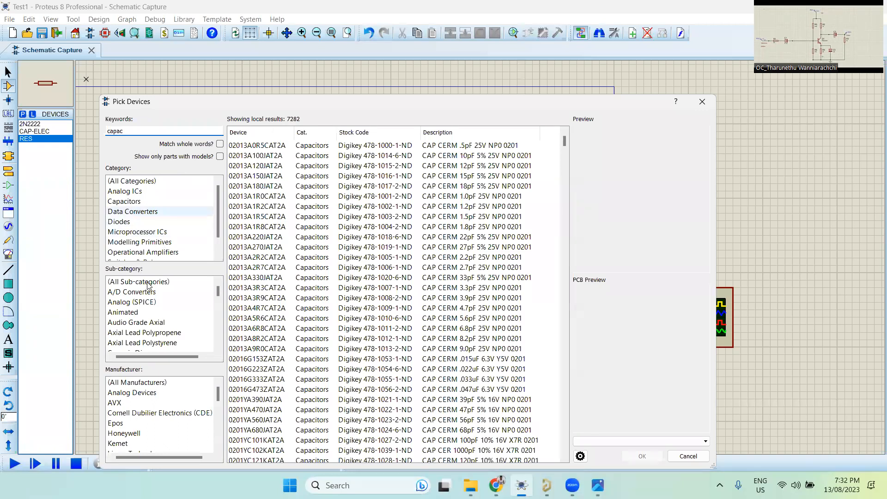
scroll(147, 301, "down", 8)
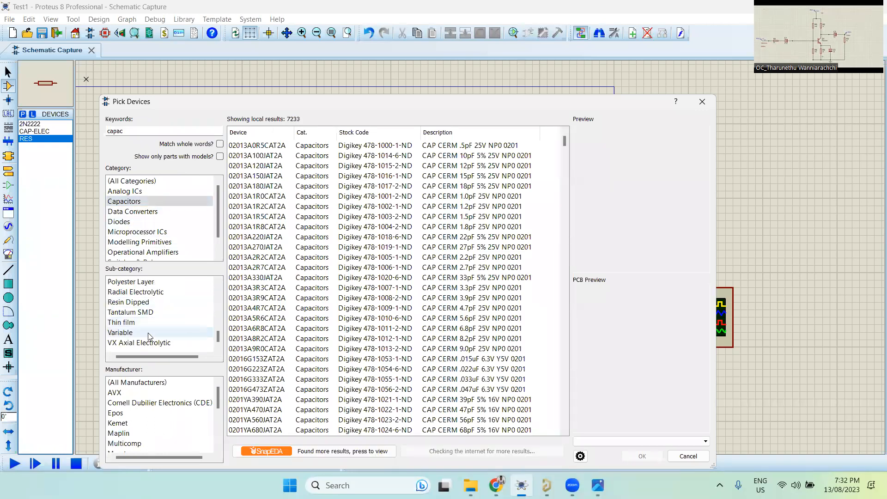
scroll(147, 332, "up", 2)
scroll(148, 329, "up", 2)
scroll(149, 327, "down", 4)
scroll(151, 327, "up", 2)
scroll(151, 327, "up", 3)
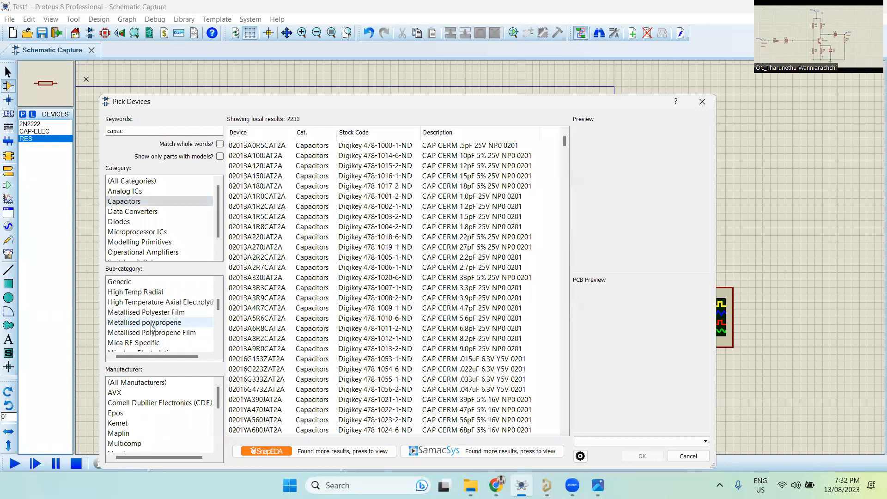
- Filter the capacitors to Generic, preview CAP, and pick the electrolytic capacitor CAP-ELEC
left_click(144, 283)
left_click(239, 146)
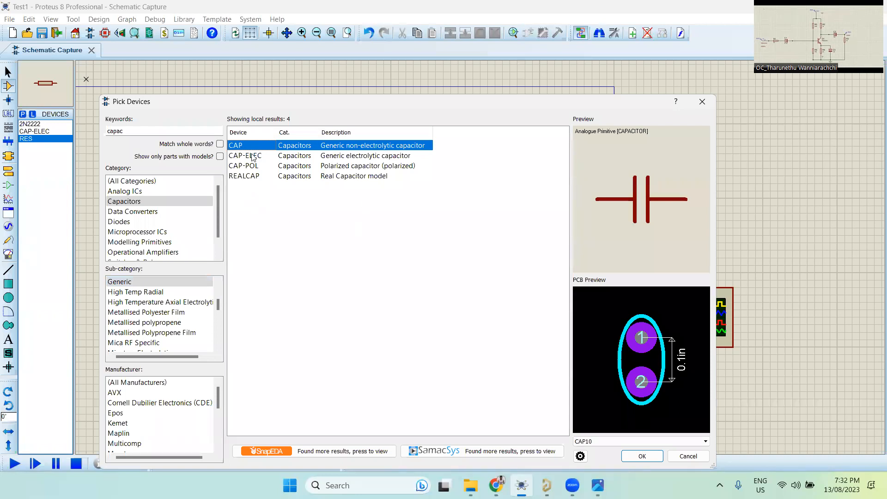
left_click(245, 156)
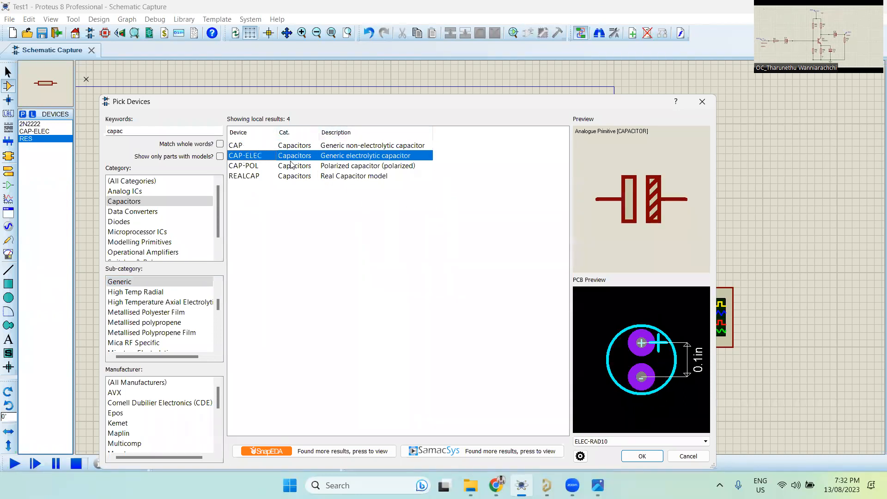
double_click(251, 159)
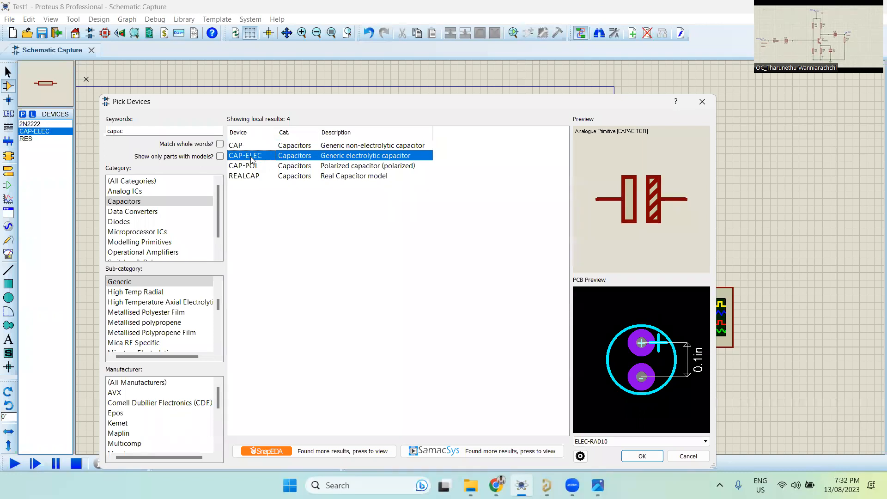
- Search the device library for "2222" and filter the results to Bipolar in the Transistors category
double_click(146, 129)
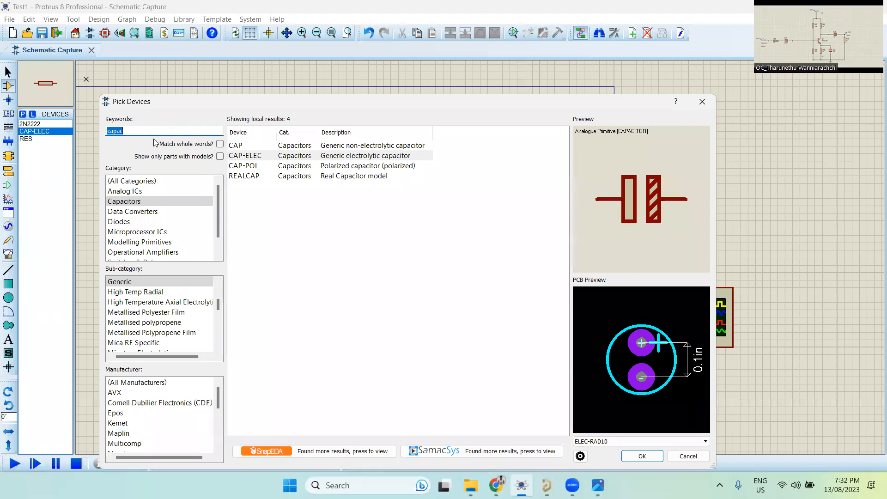
type("2222")
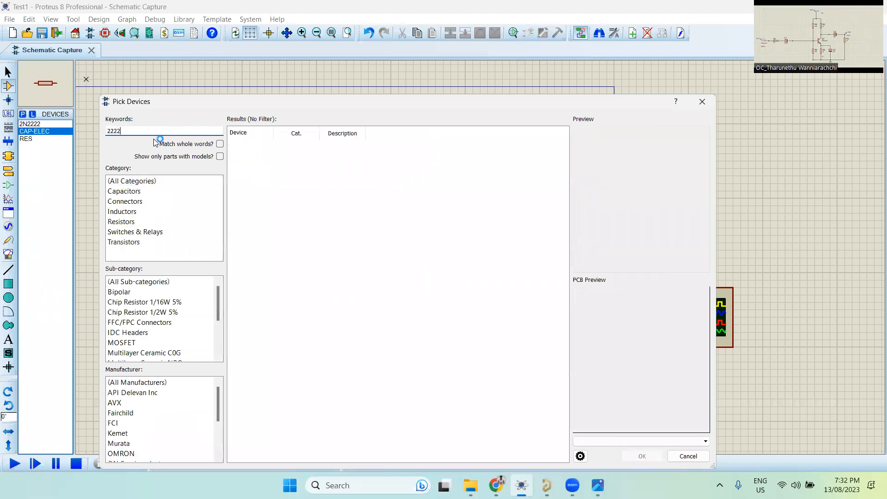
double_click(130, 131)
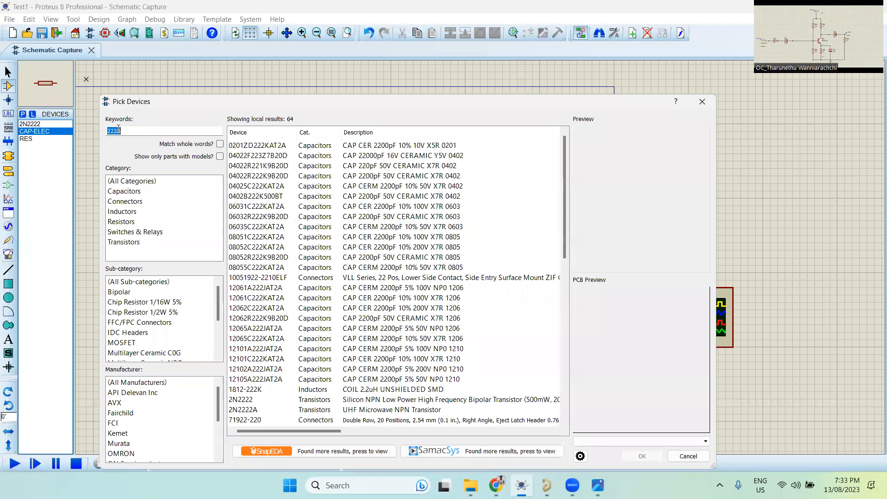
left_click(119, 225)
left_click(124, 241)
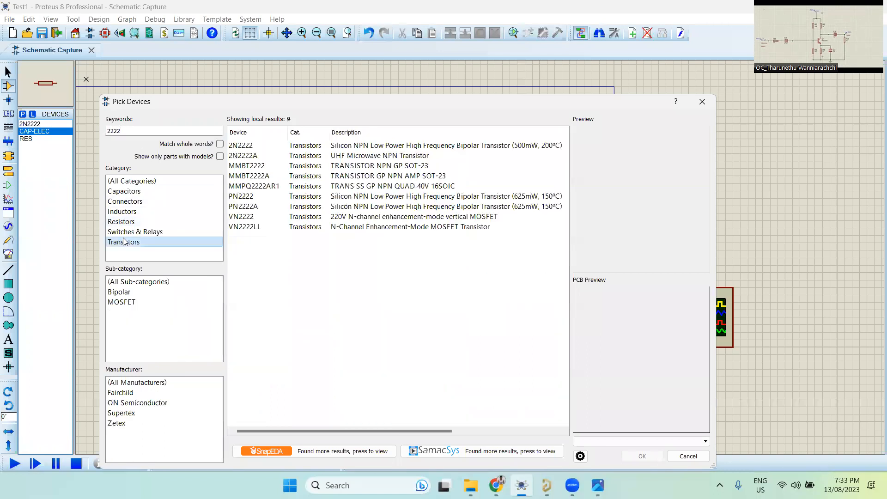
left_click(119, 294)
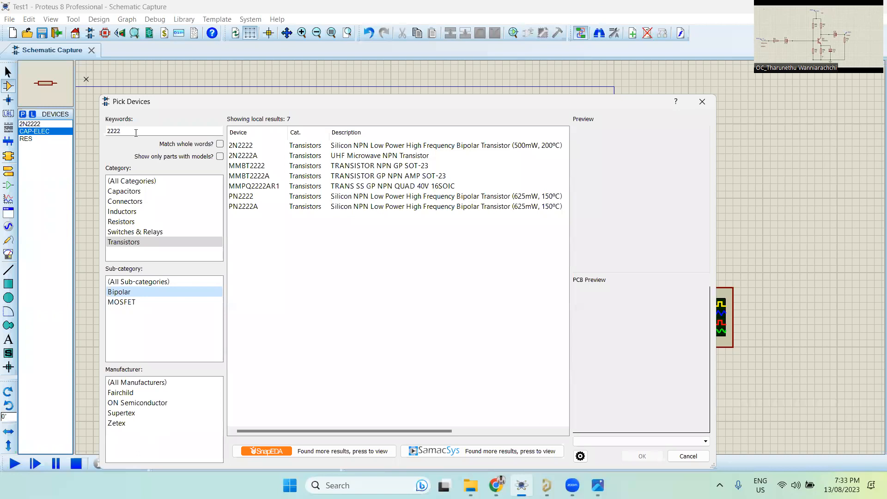
left_click(130, 242)
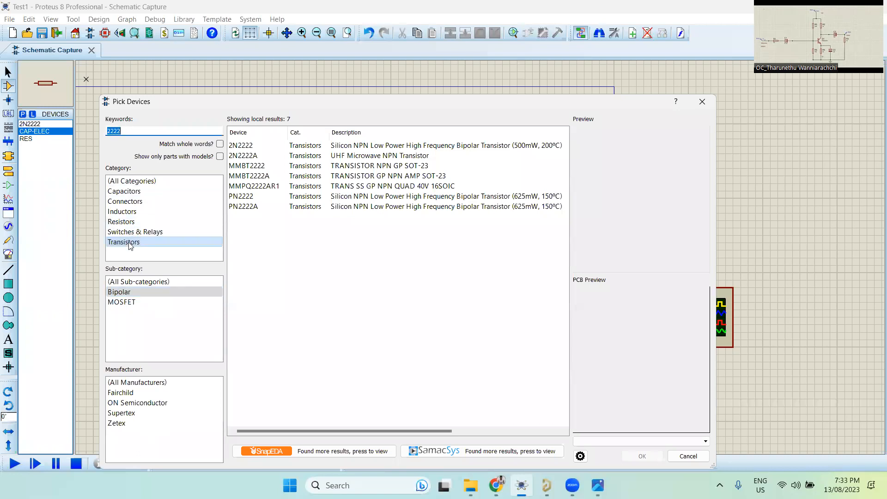
left_click(125, 293)
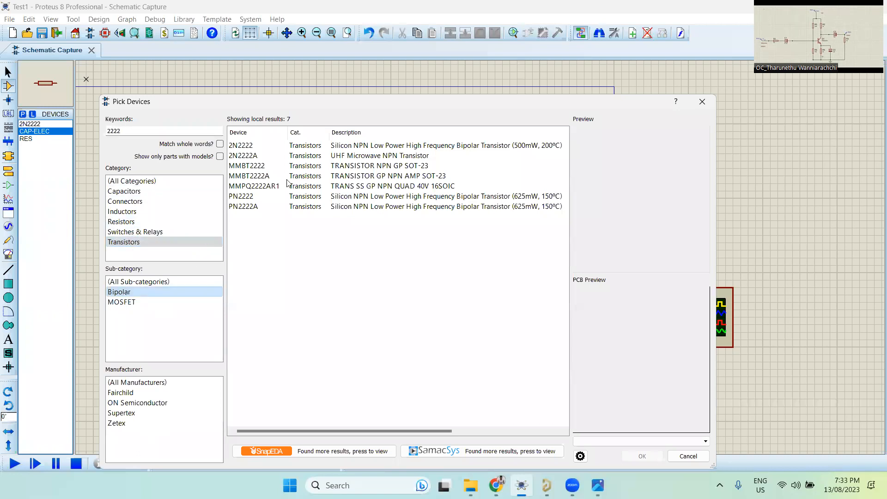
- Preview the 2N2222A, select the 2N2222 transistor and inspect its part details, and close the device picker
left_click(272, 155)
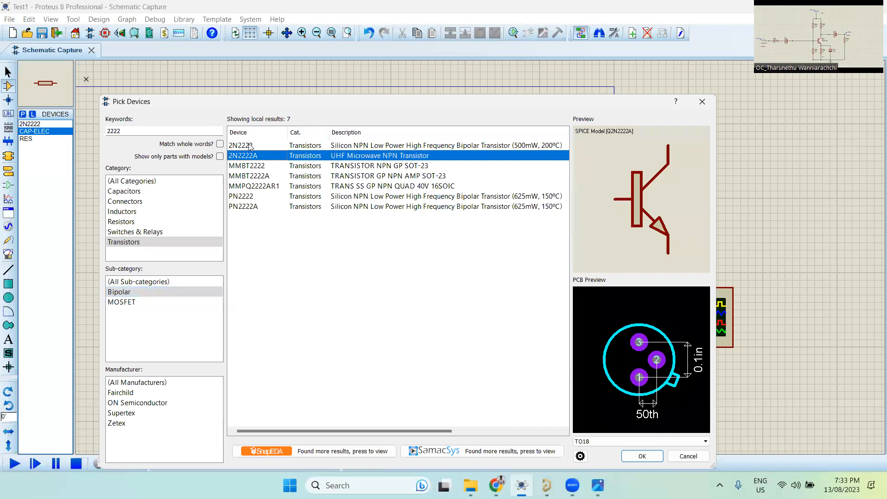
left_click(250, 146)
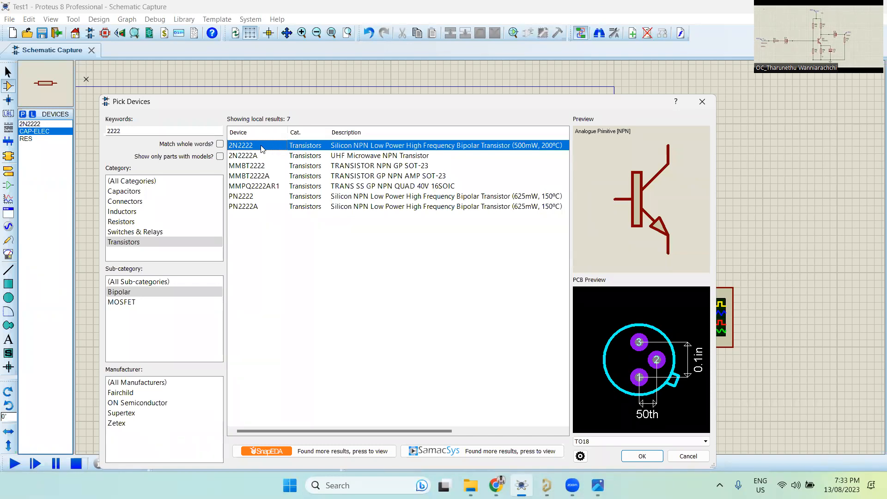
mouse_move(261, 148)
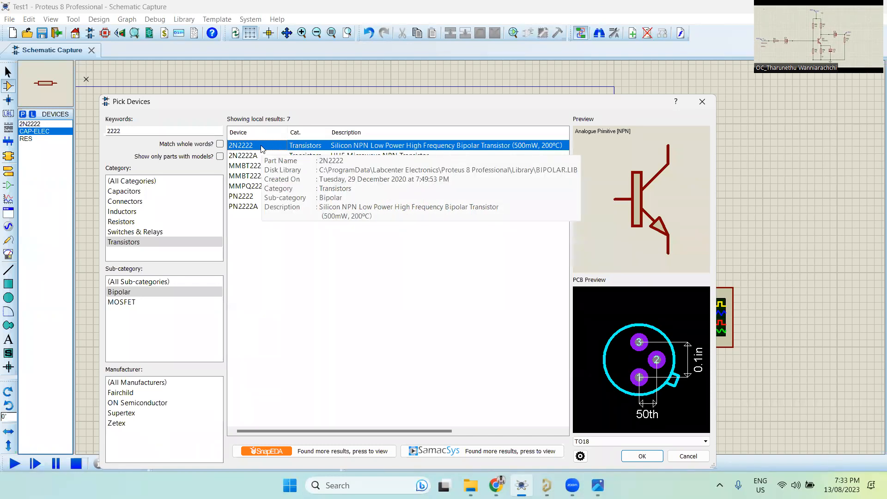
left_click(704, 102)
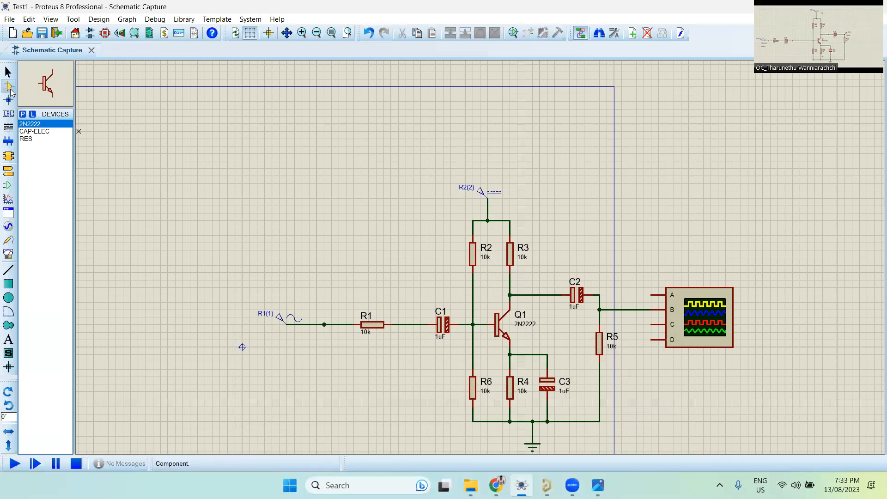
scroll(462, 374, "up", 1)
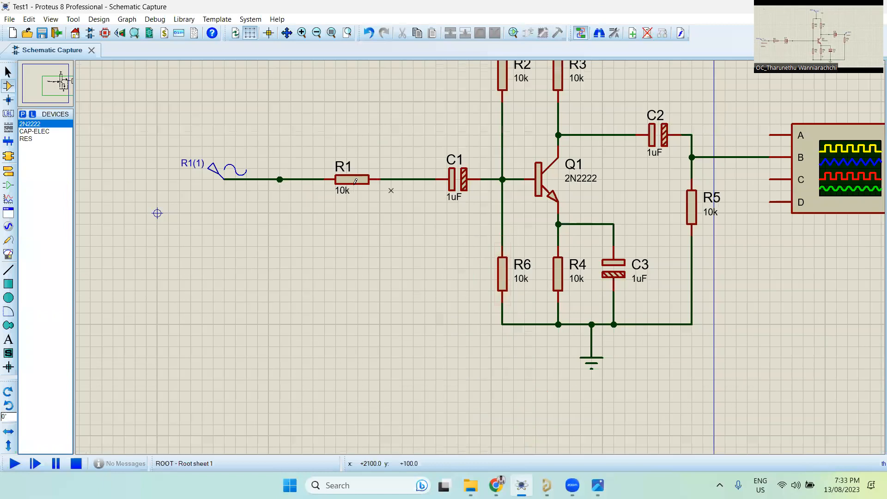
scroll(480, 255, "down", 1)
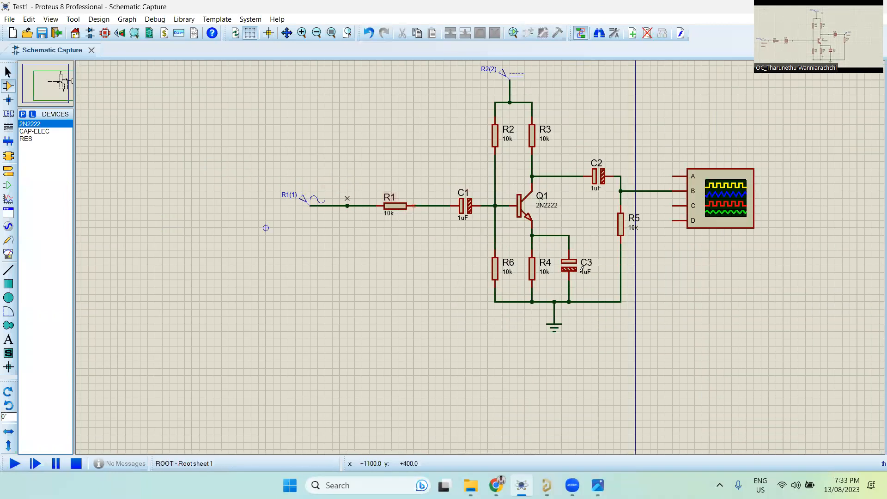
scroll(600, 273, "up", 1)
scroll(554, 272, "down", 1)
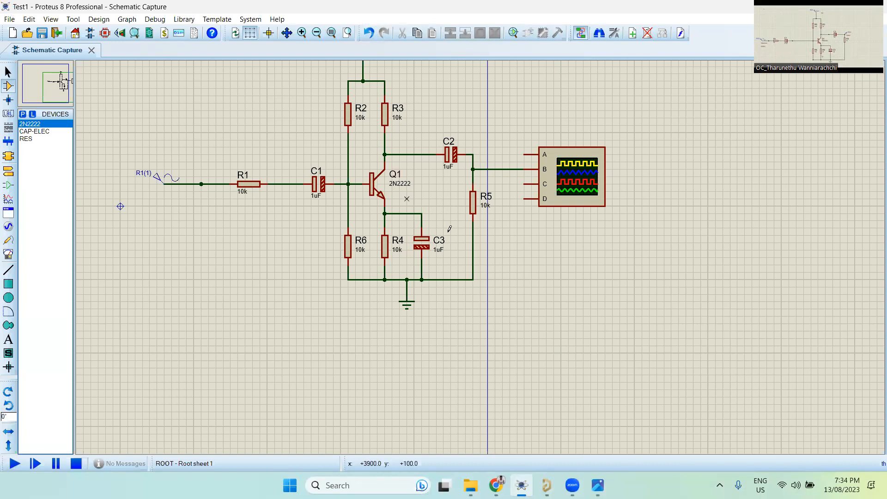
scroll(416, 206, "down", 2)
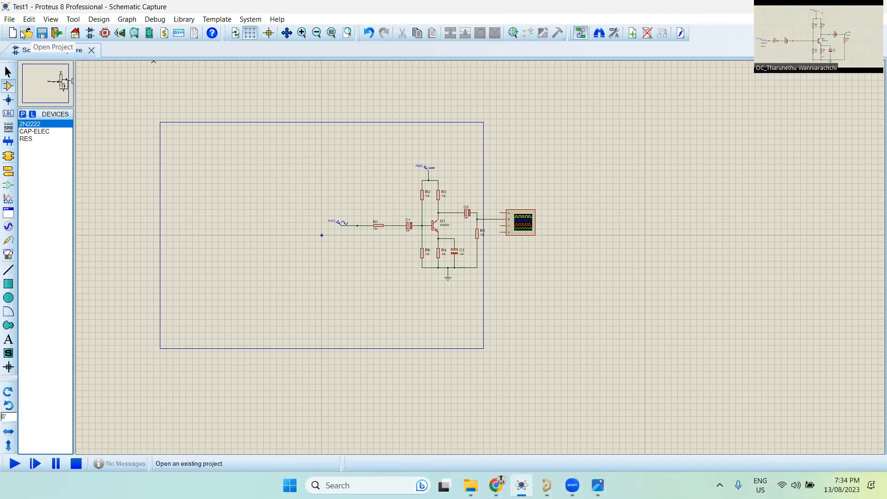
left_click(10, 20)
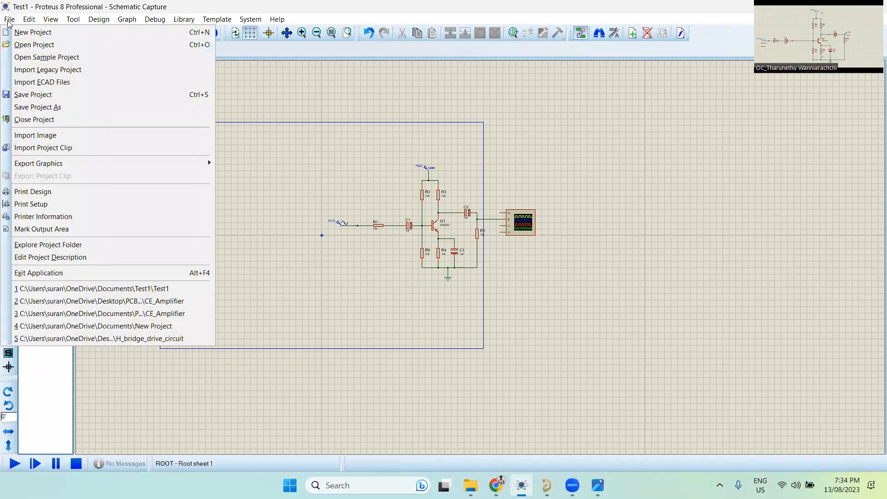
left_click(322, 178)
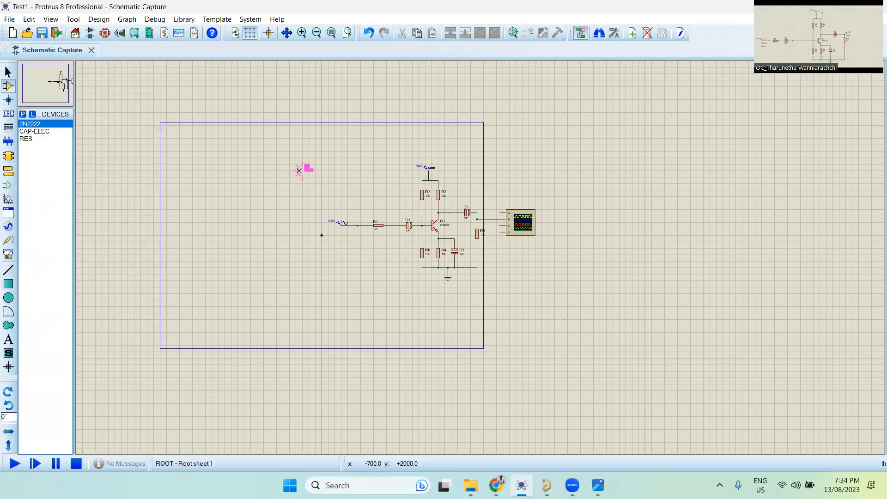
right_click(308, 170)
left_click(4, 22)
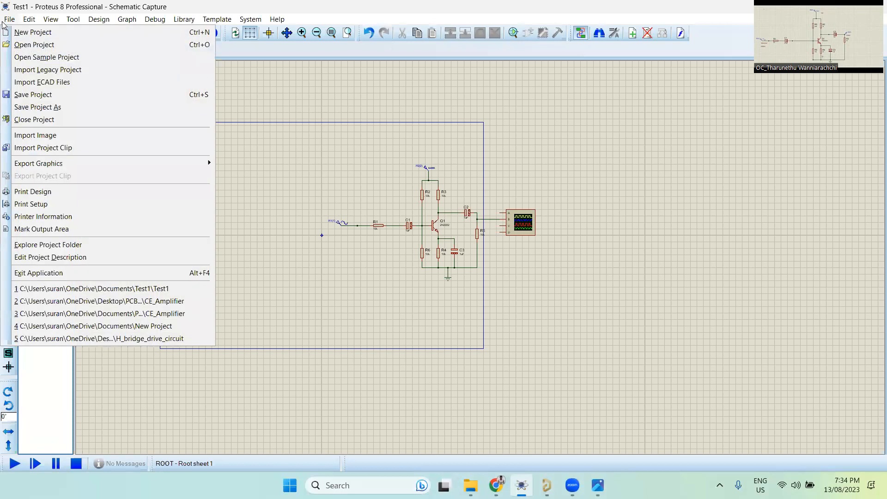
mouse_move(28, 19)
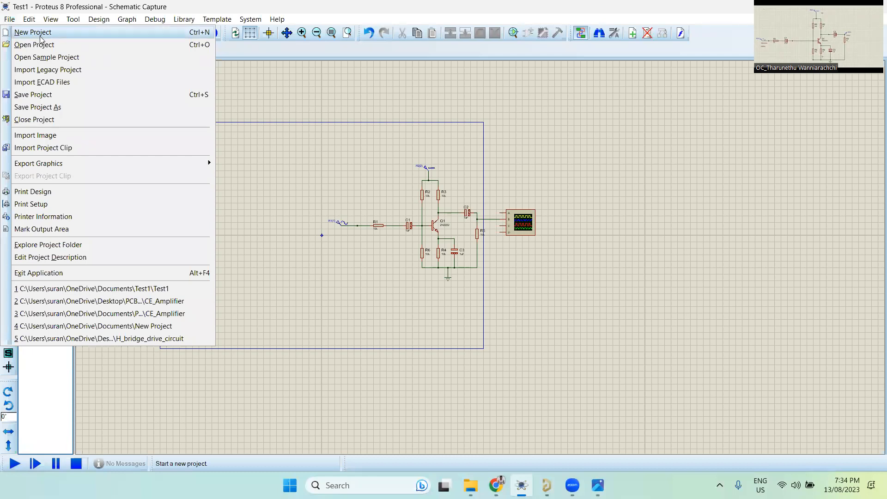
left_click(328, 151)
key("Escape")
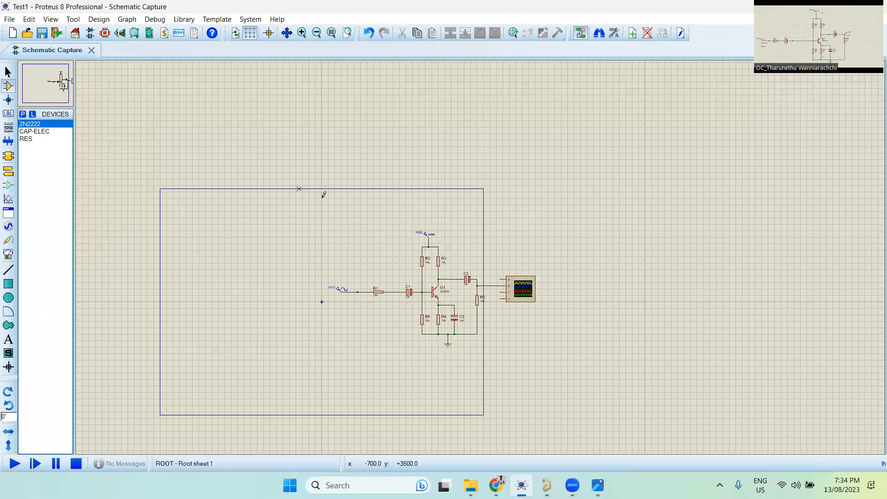
scroll(445, 298, "down", 1)
scroll(345, 183, "up", 2)
scroll(553, 278, "down", 1)
scroll(553, 277, "down", 1)
scroll(562, 279, "up", 1)
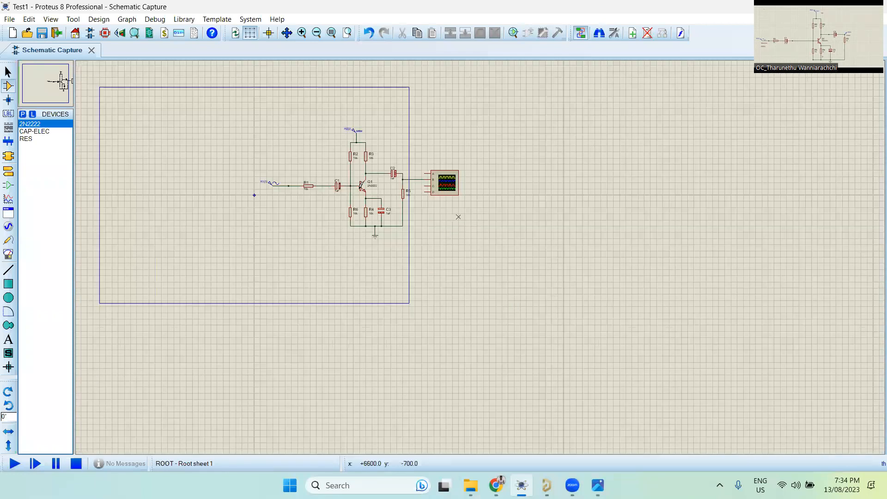
left_click(9, 20)
left_click(262, 132)
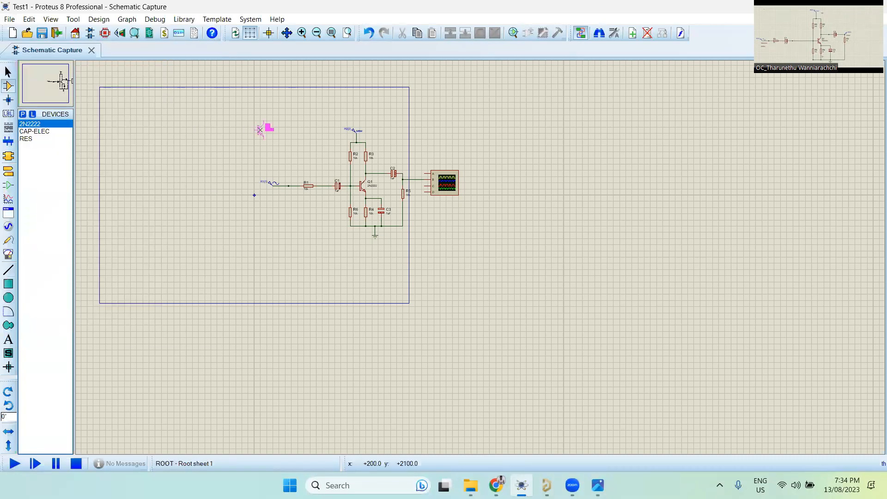
- Select the whole amplifier circuit with its oscilloscope and move it to the left, fully inside the sheet border
left_click_drag(529, 281, 189, 71)
left_click_drag(362, 186, 251, 183)
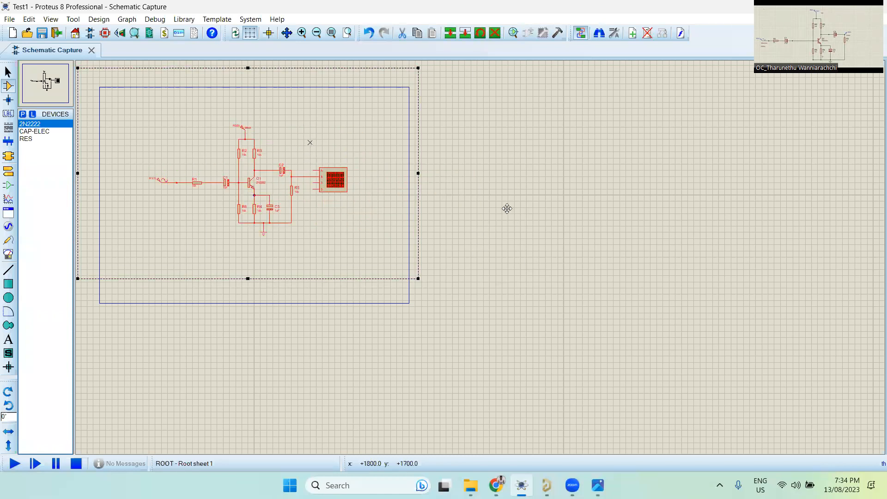
scroll(507, 208, "up", 3)
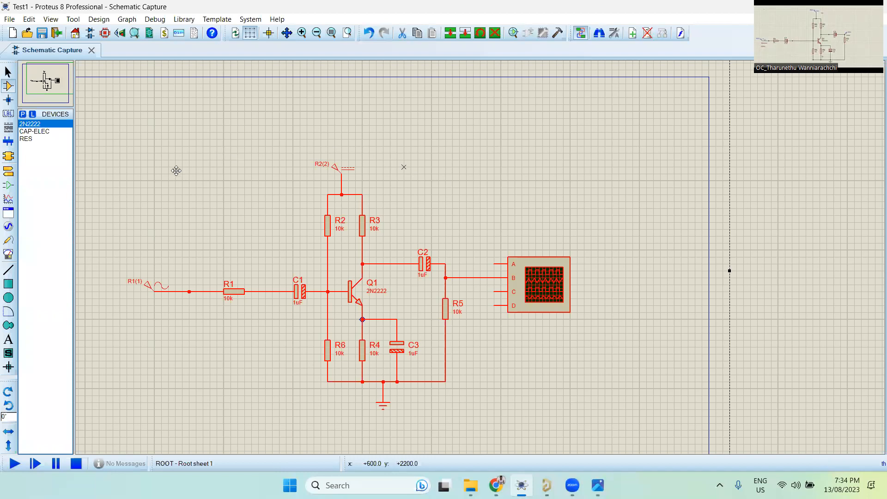
scroll(554, 185, "down", 5)
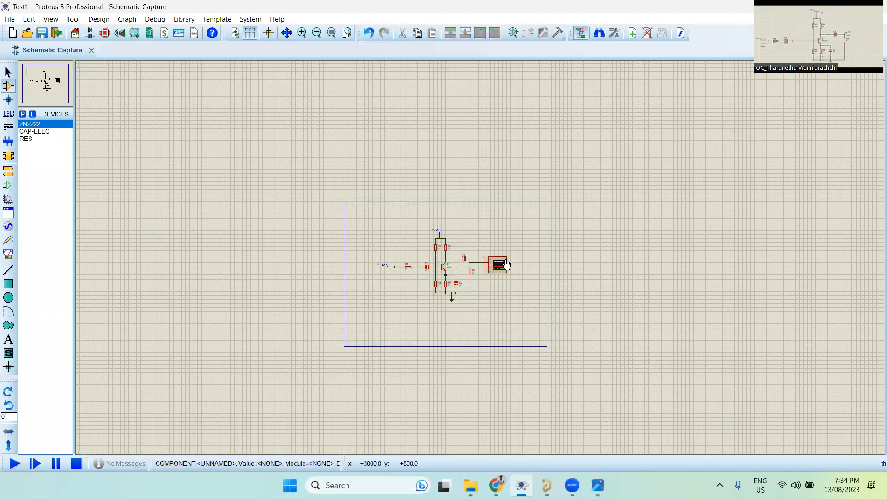
scroll(411, 193, "up", 2)
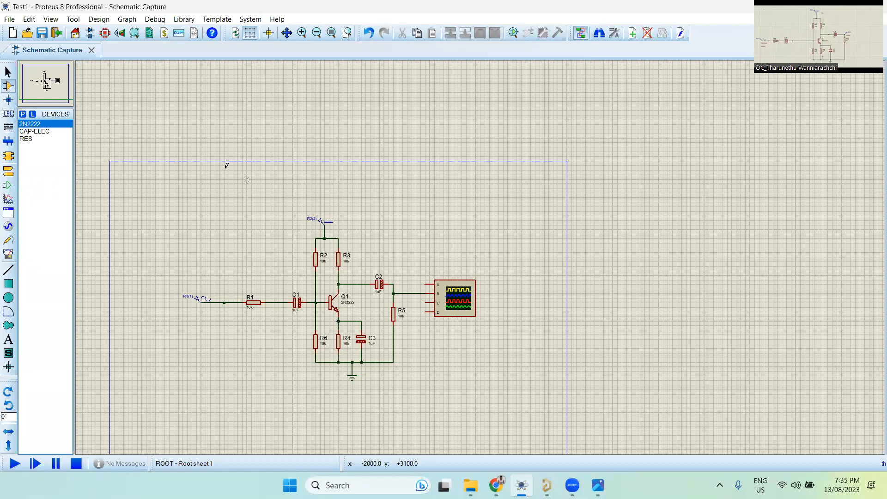
scroll(366, 272, "up", 1)
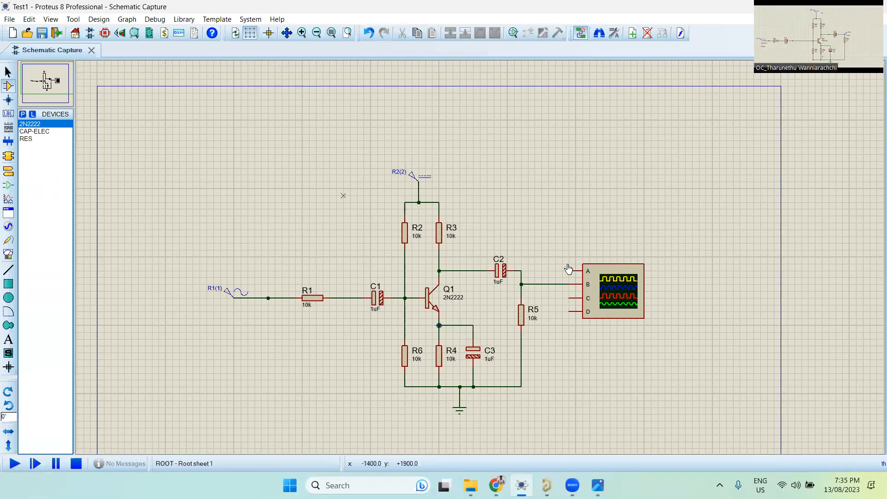
scroll(372, 201, "down", 1)
scroll(374, 203, "up", 1)
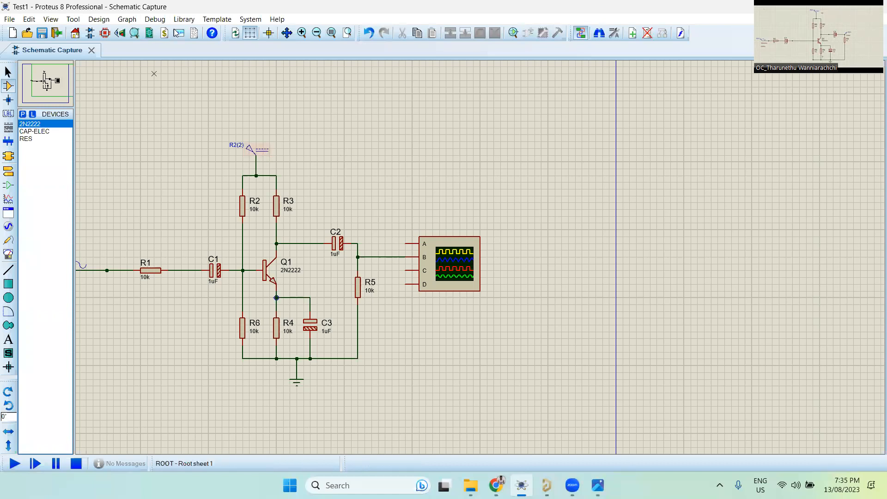
left_click(277, 19)
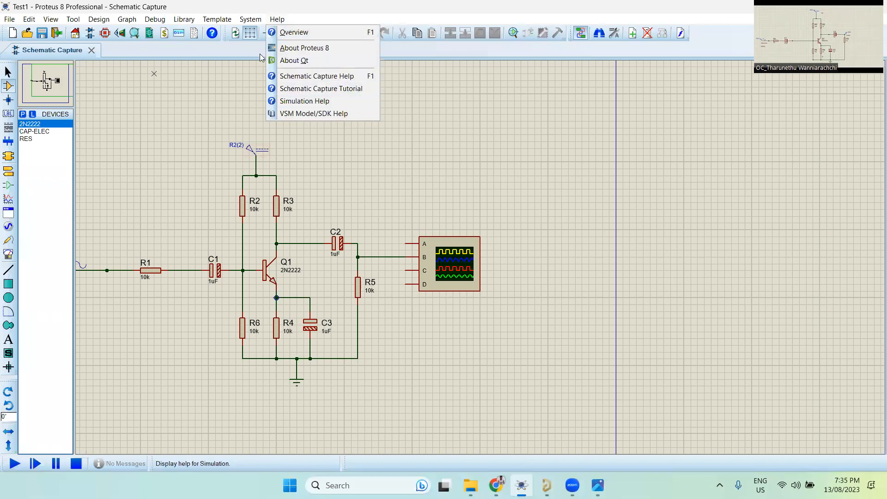
left_click(276, 60)
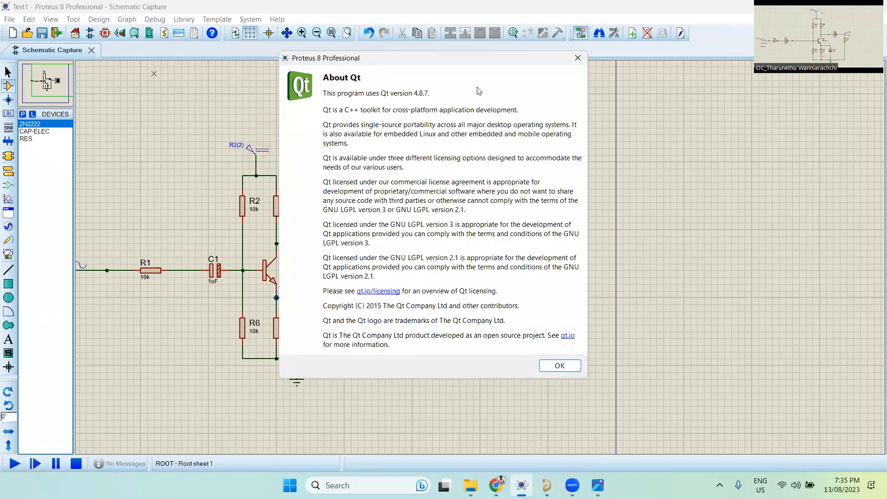
left_click(578, 58)
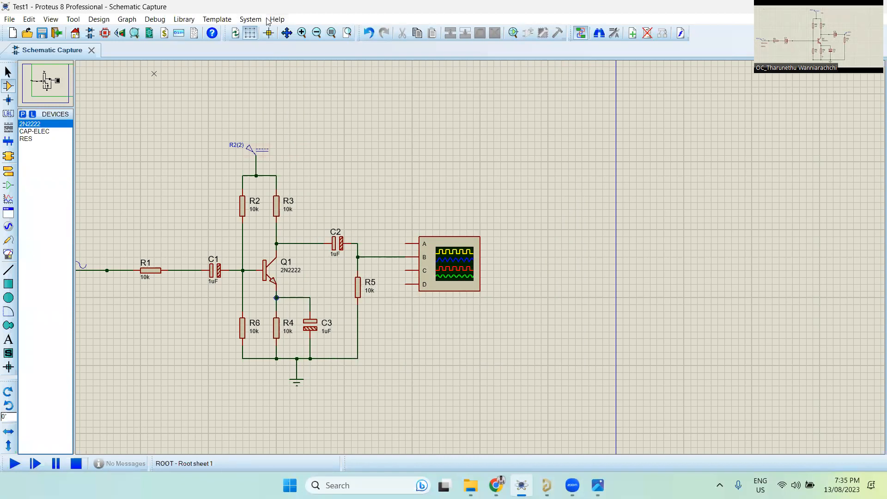
left_click(247, 21)
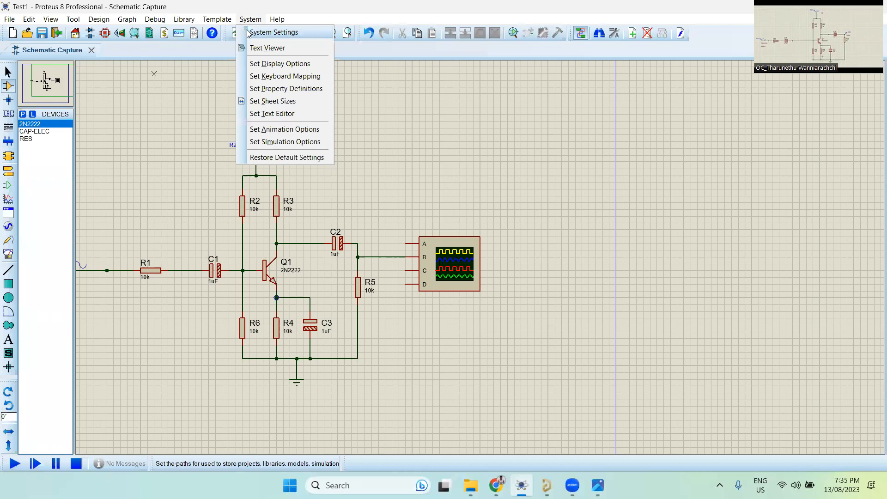
left_click(368, 81)
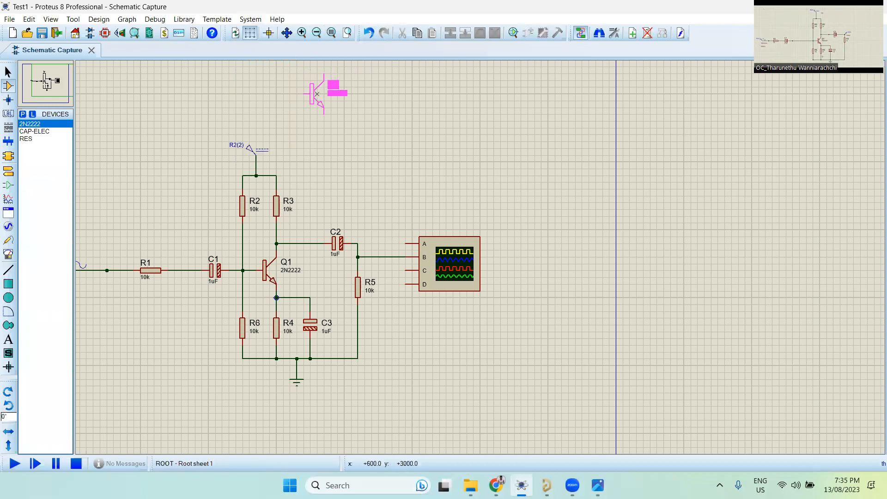
right_click(338, 113)
- Examine the amplifier circuit from the sine source through the transistor stage to the oscilloscope inputs
scroll(388, 166, "down", 1)
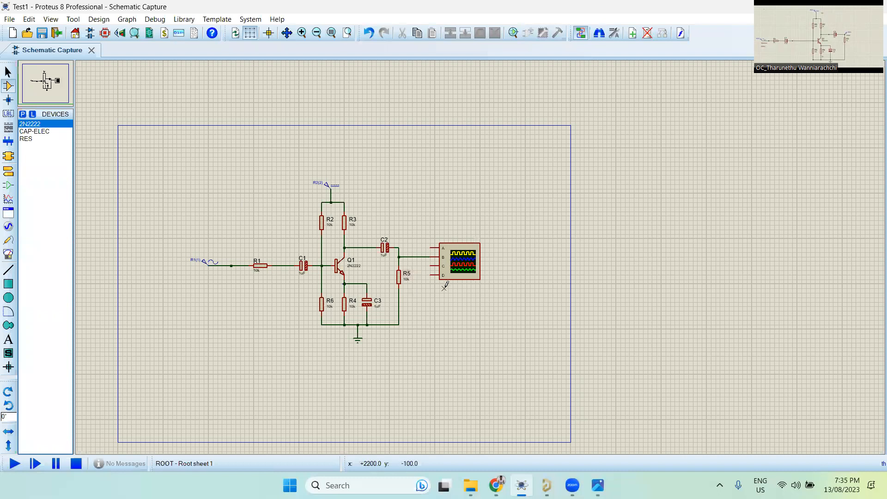
scroll(445, 286, "up", 1)
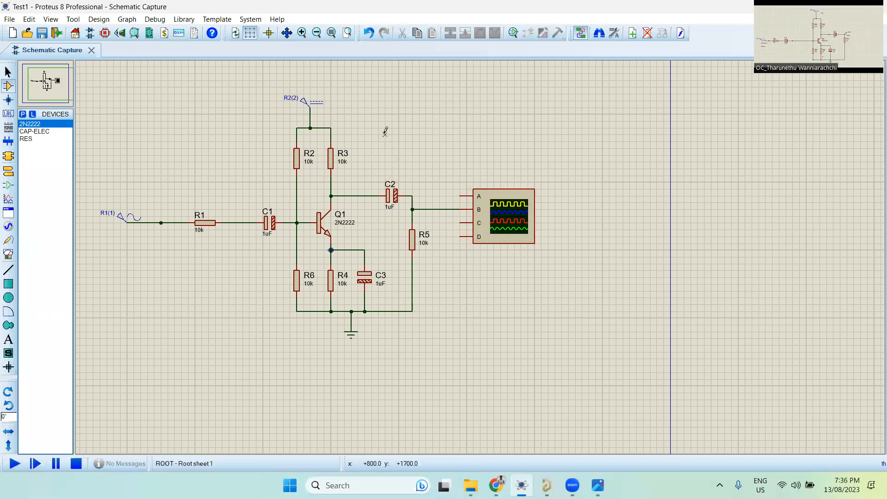
scroll(480, 249, "down", 1)
scroll(480, 252, "up", 1)
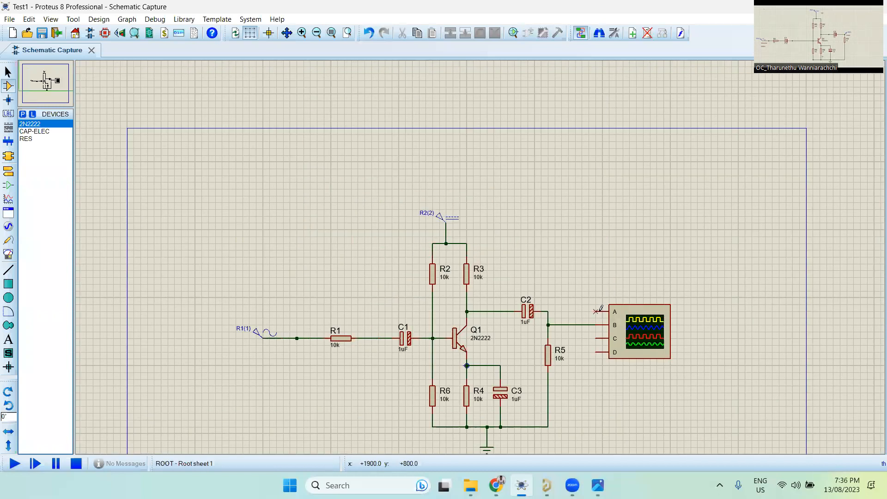
scroll(413, 243, "down", 1)
scroll(539, 248, "up", 1)
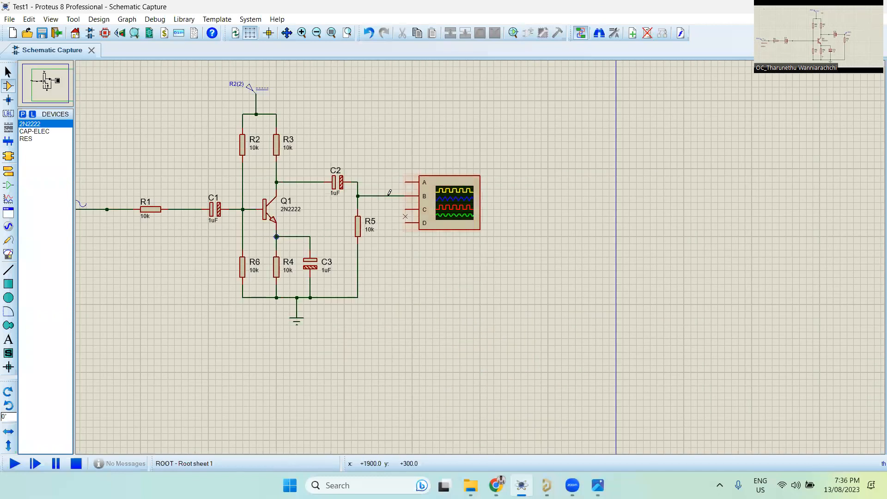
scroll(347, 206, "down", 1)
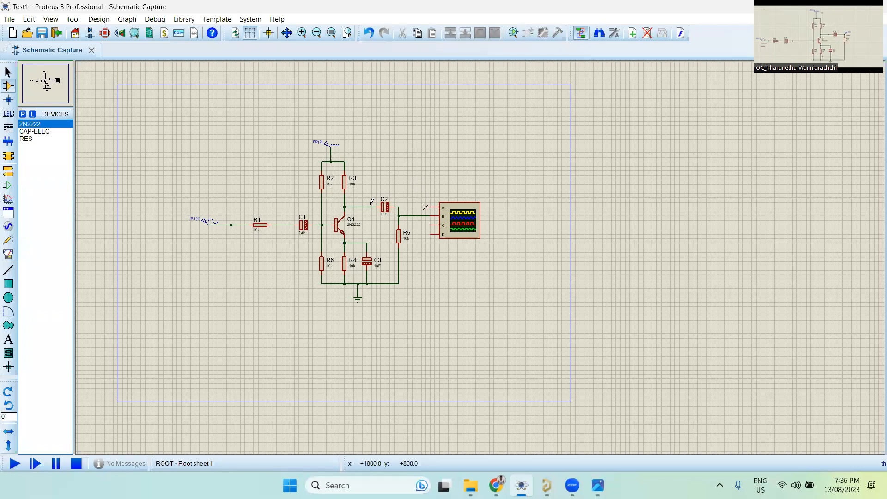
scroll(372, 201, "up", 2)
scroll(388, 203, "down", 1)
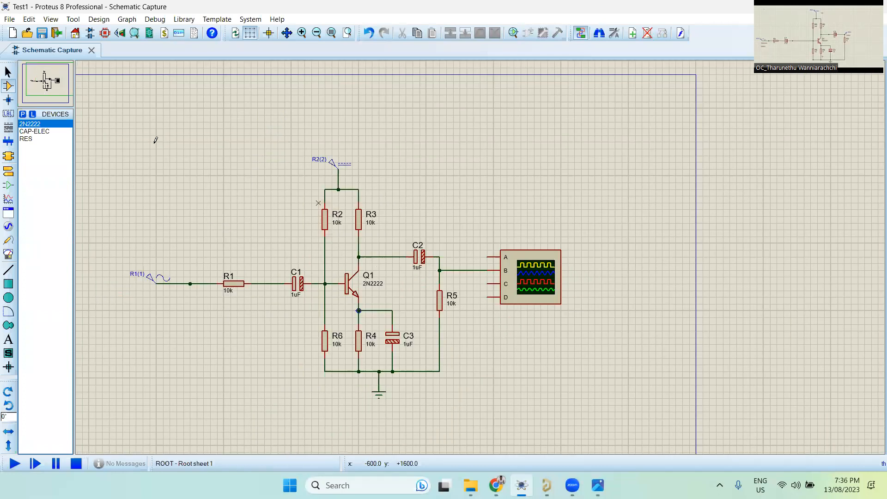
scroll(480, 253, "up", 1)
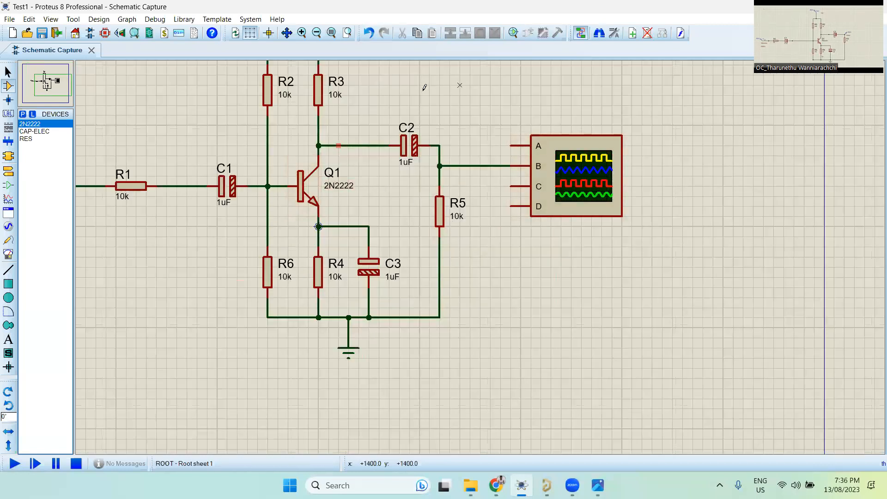
scroll(439, 147, "down", 1)
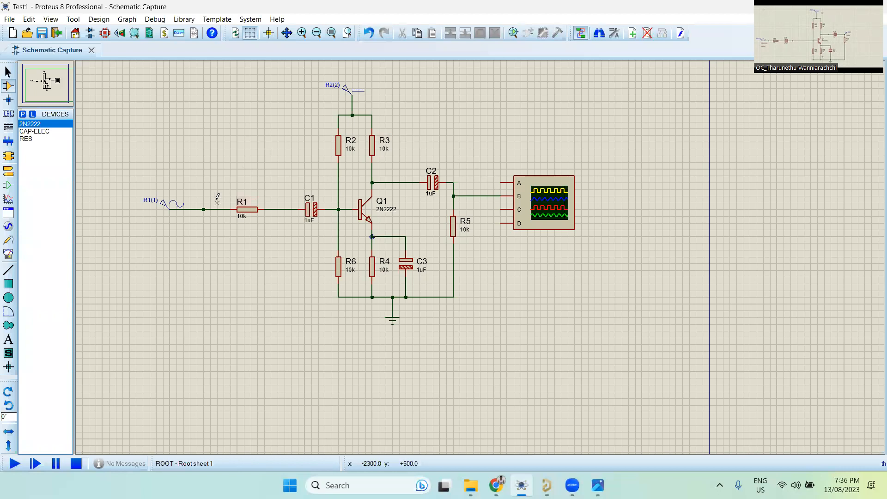
key("F6")
key("F8")
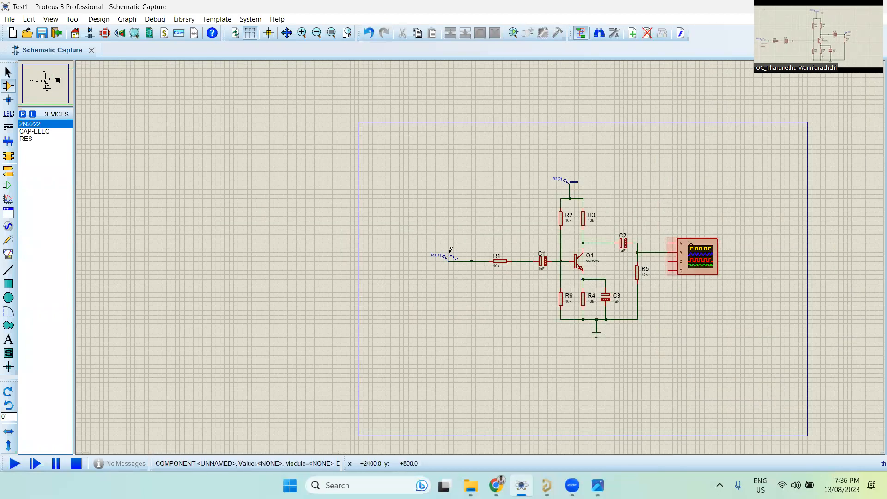
key("F6")
scroll(427, 224, "down", 1)
left_click(447, 257)
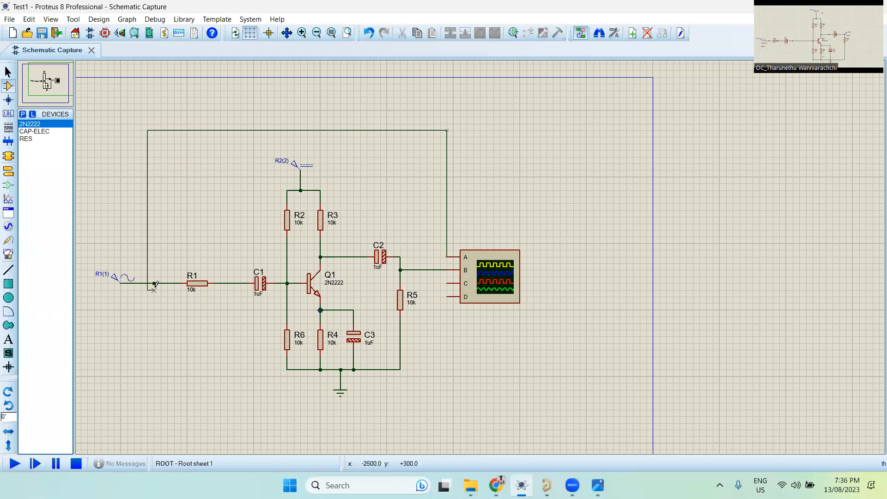
scroll(480, 255, "up", 3)
right_click(503, 321)
- Wire the sine source's output line to oscilloscope channel A, routing the wire above the R2(2) DC supply
left_click(502, 324)
scroll(485, 222, "down", 5)
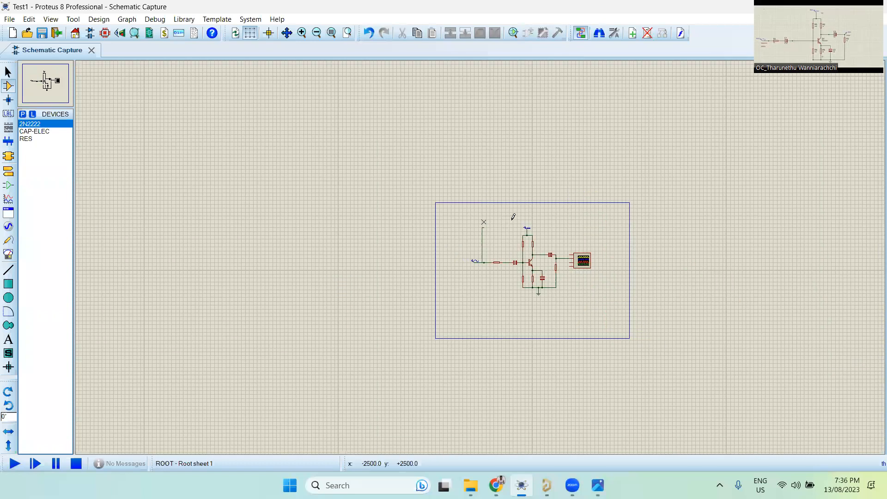
scroll(510, 255, "up", 3)
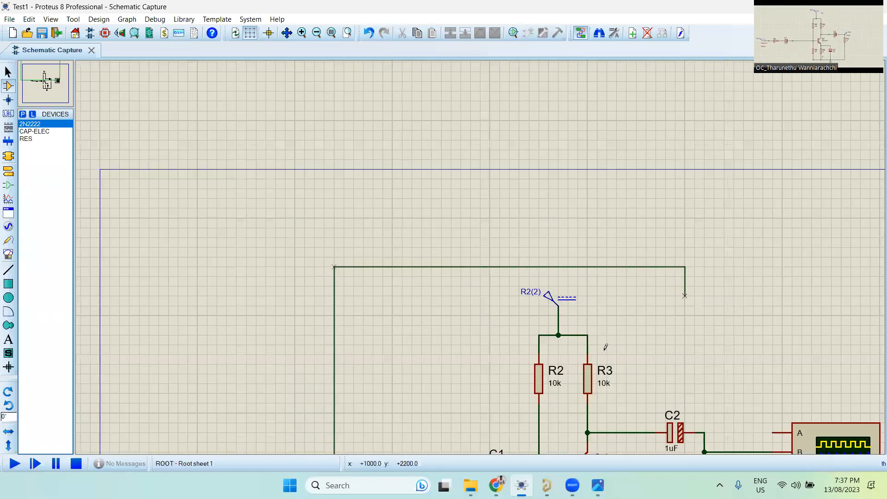
scroll(782, 383, "up", 1)
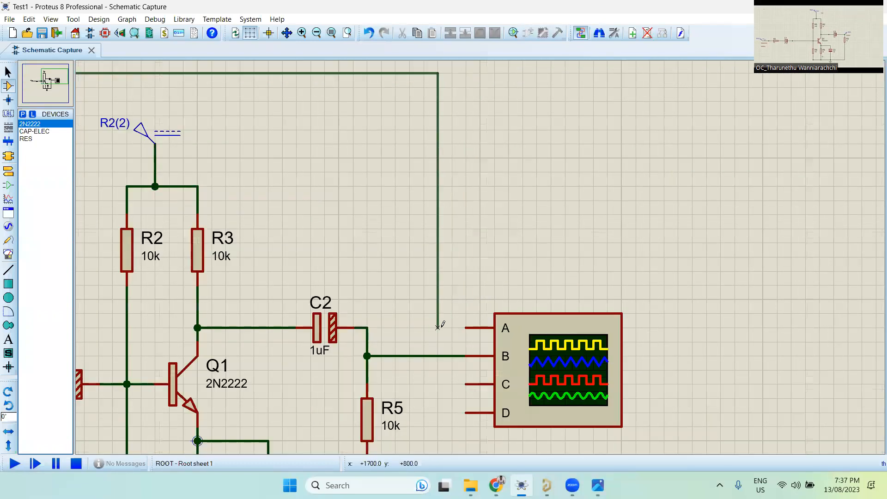
left_click(462, 328)
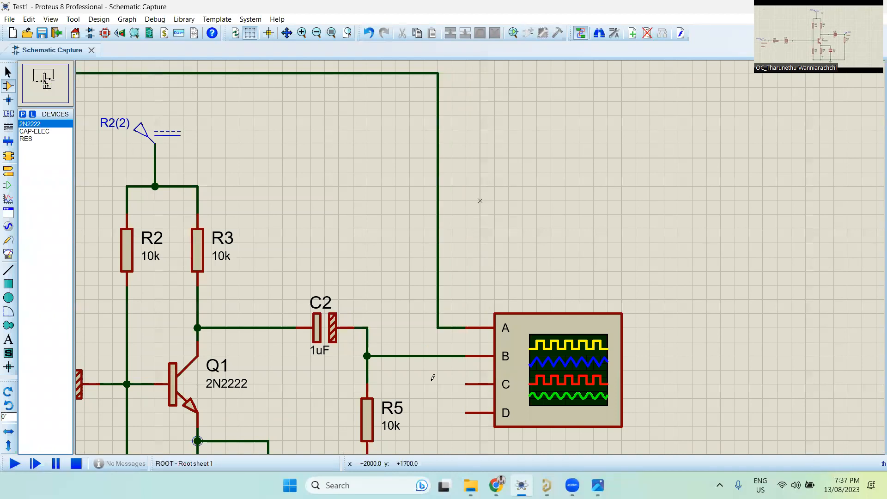
- Place a DC voltmeter in the free area above C2, to the right of R3
scroll(481, 200, "down", 2)
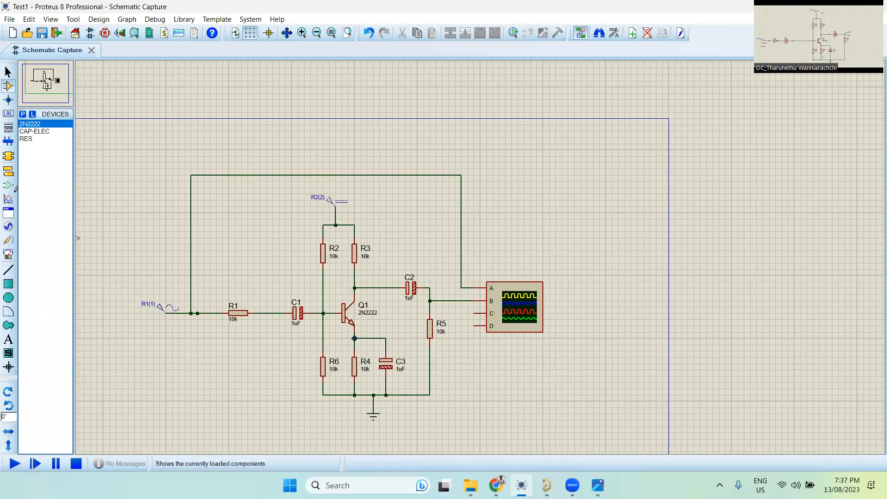
left_click(8, 226)
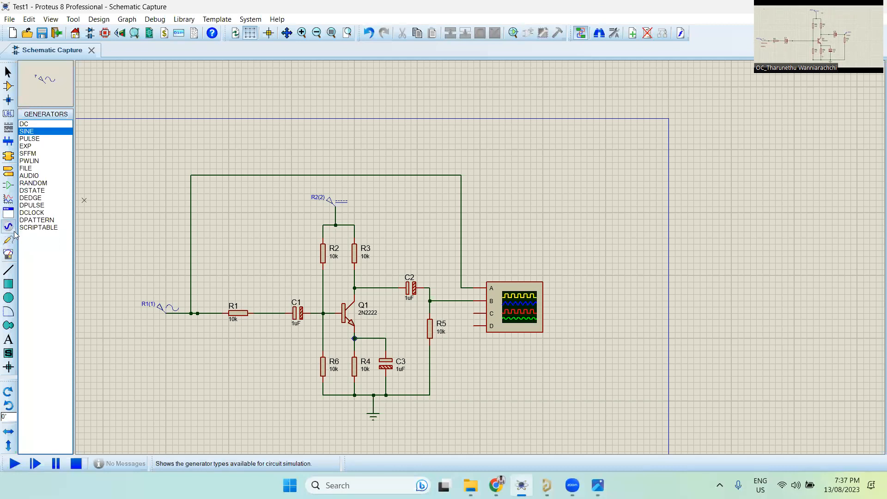
left_click(9, 255)
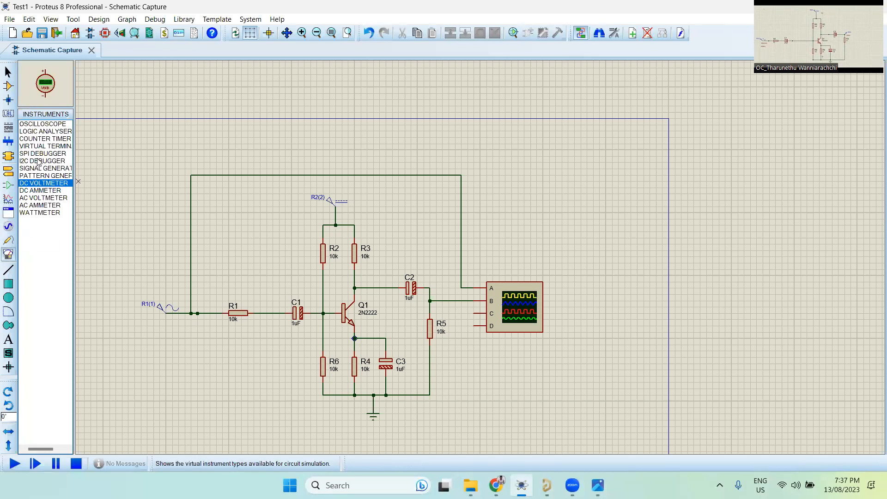
left_click(39, 198)
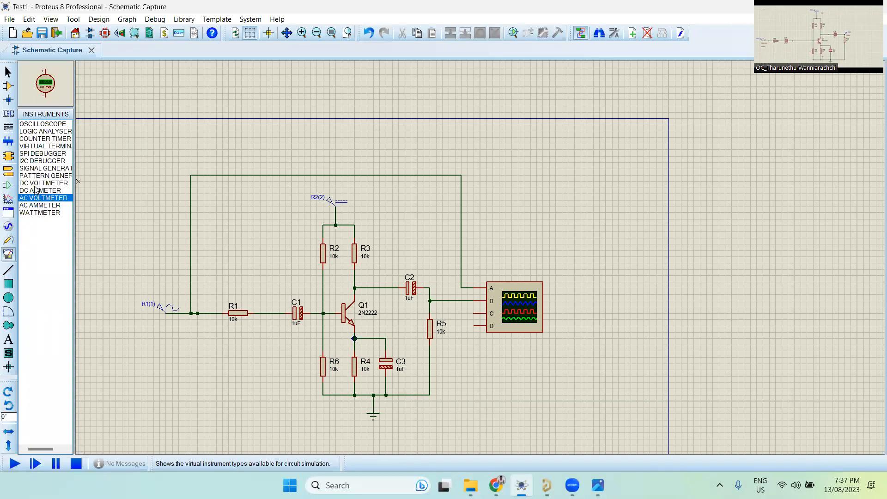
left_click(59, 183)
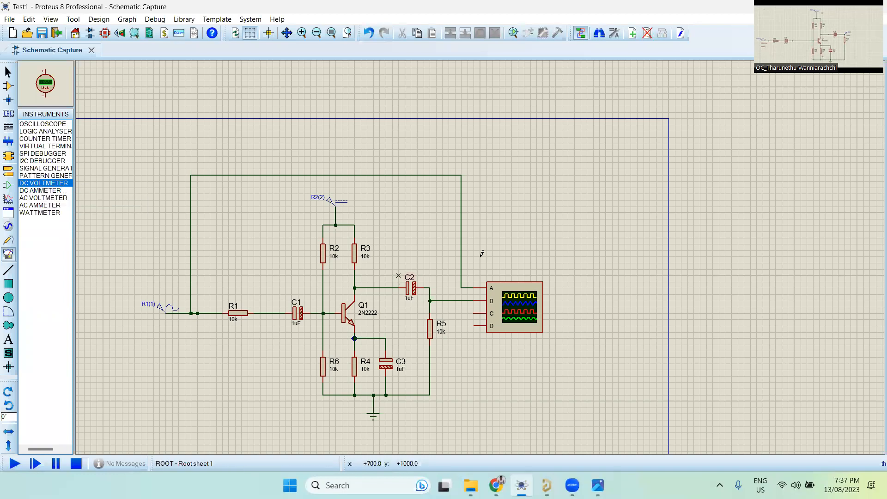
scroll(482, 252, "up", 1)
scroll(475, 231, "up", 1)
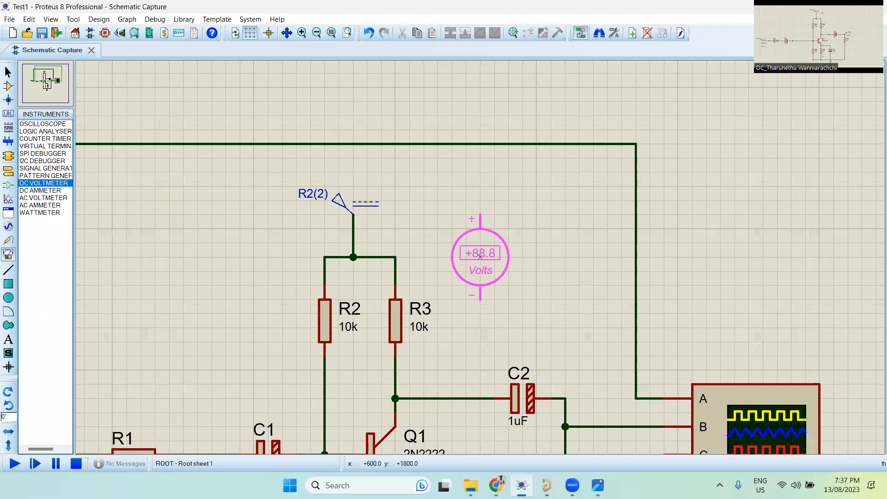
left_click(523, 269)
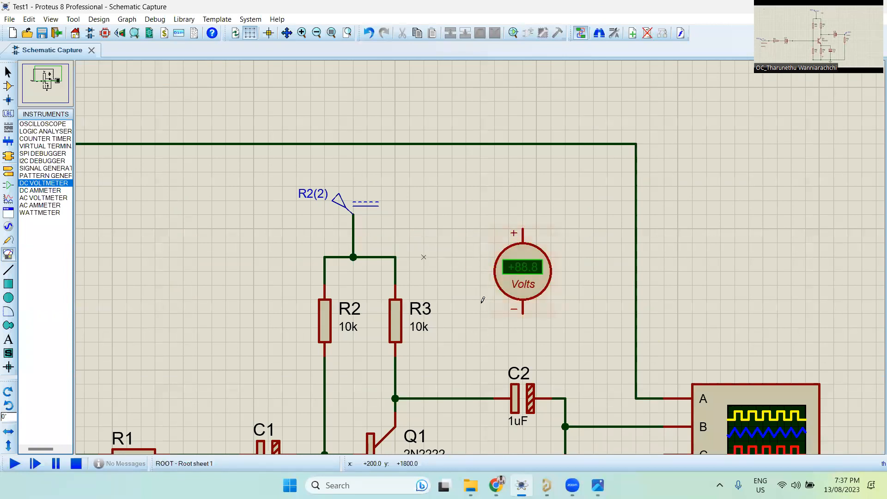
- Wire the voltmeter's positive terminal to the collector line between R3 and C2
scroll(481, 297, "down", 1)
left_click(511, 243)
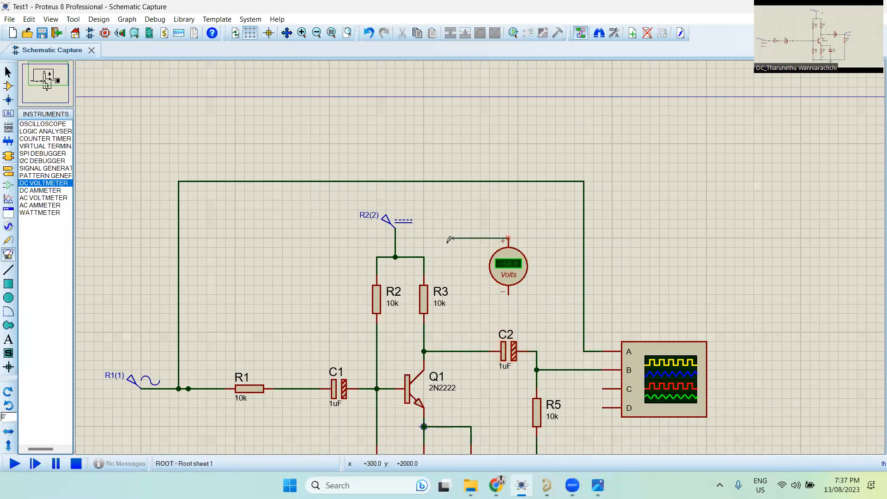
left_click(461, 351)
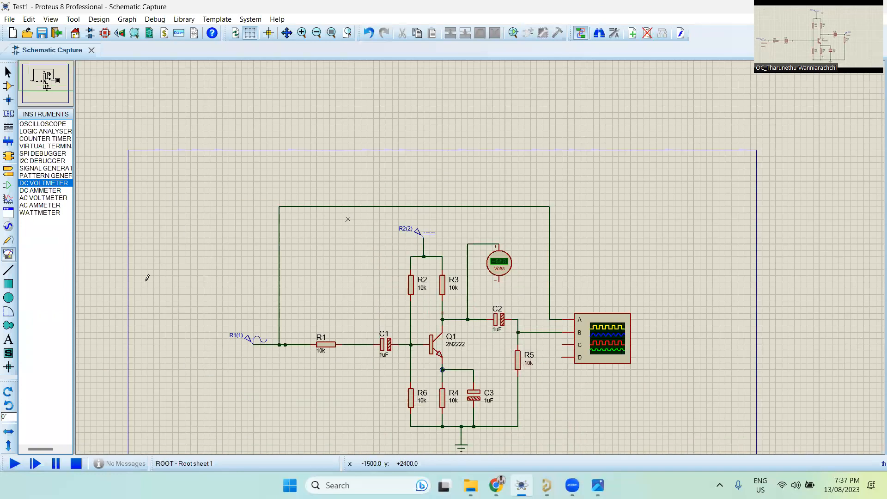
- Place a ground terminal on the voltmeter's negative pin
scroll(149, 276, "down", 2)
left_click(7, 171)
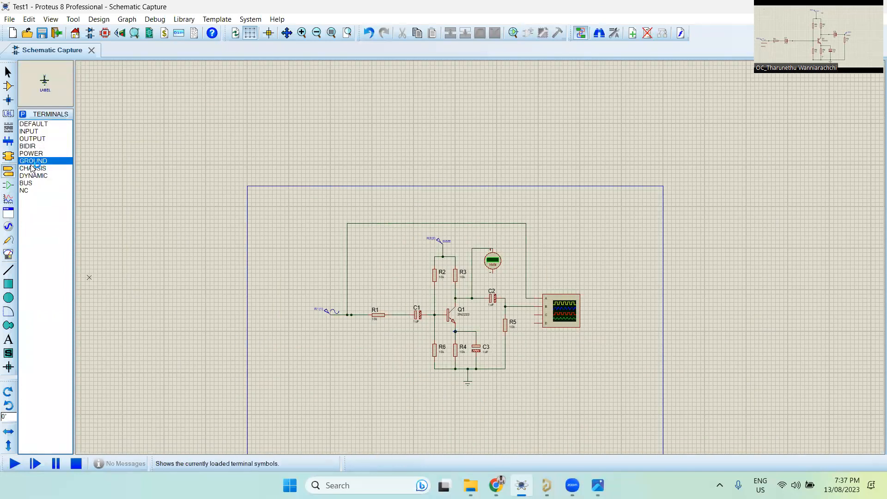
scroll(479, 236, "up", 3)
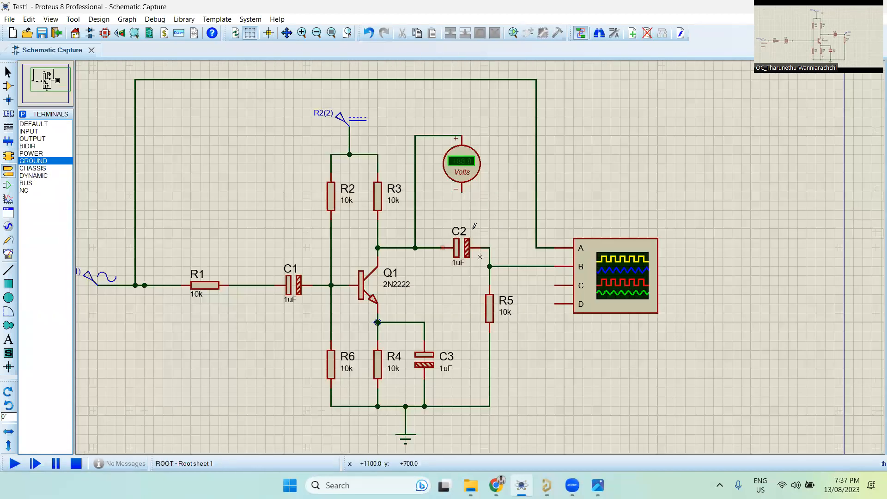
left_click(459, 194)
scroll(480, 256, "down", 3)
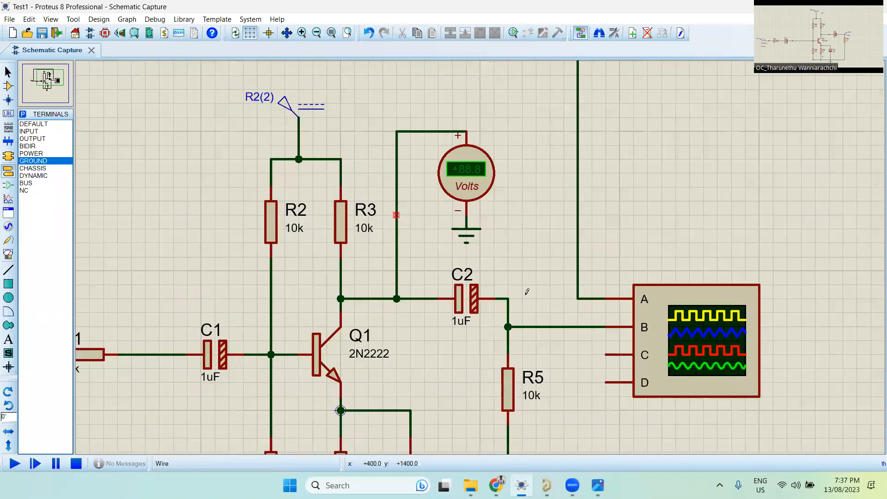
scroll(428, 291, "down", 1)
scroll(450, 225, "up", 1)
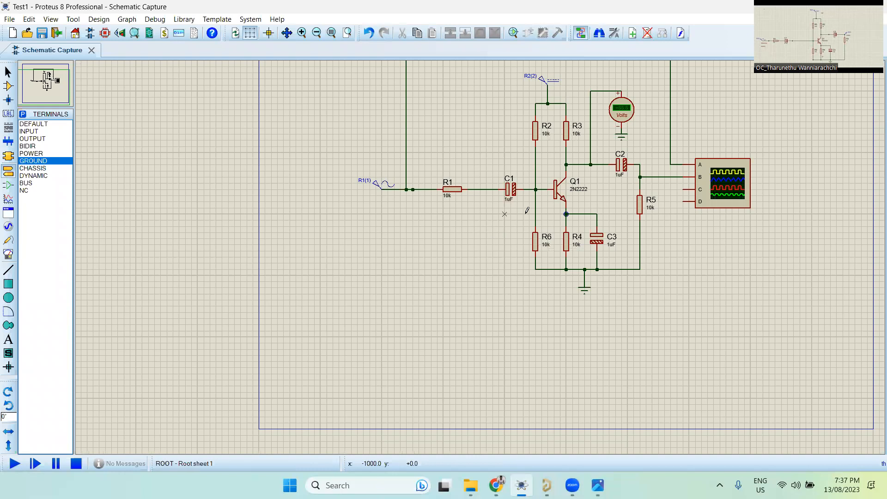
- Run the amplifier circuit simulation, bring the oscilloscope to the middle of the schematic, and pause the simulation
scroll(378, 200, "down", 1)
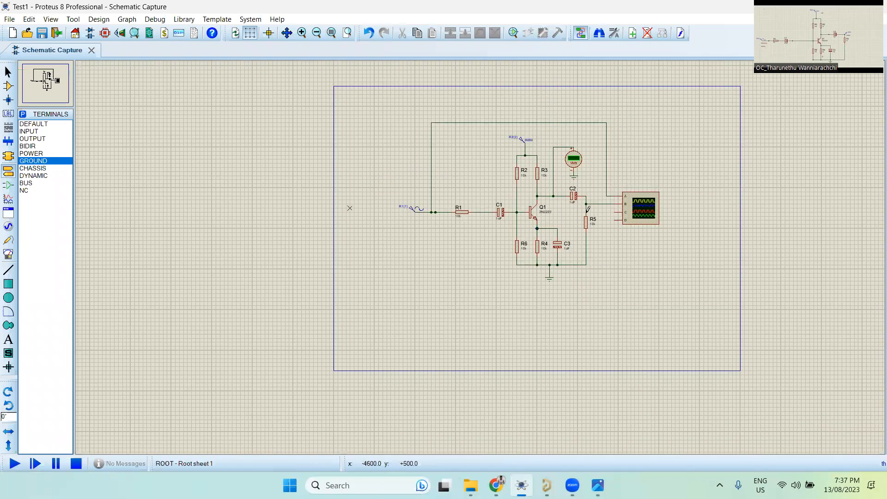
scroll(482, 253, "up", 1)
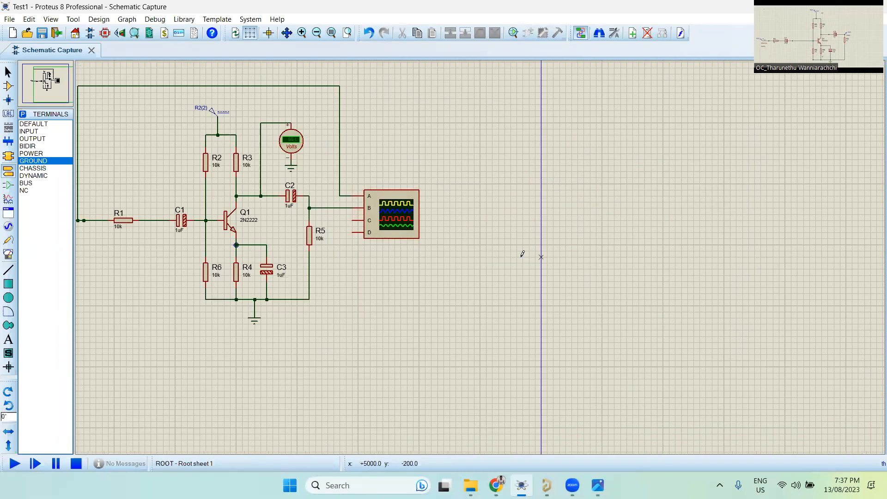
scroll(520, 252, "down", 1)
scroll(533, 217, "up", 1)
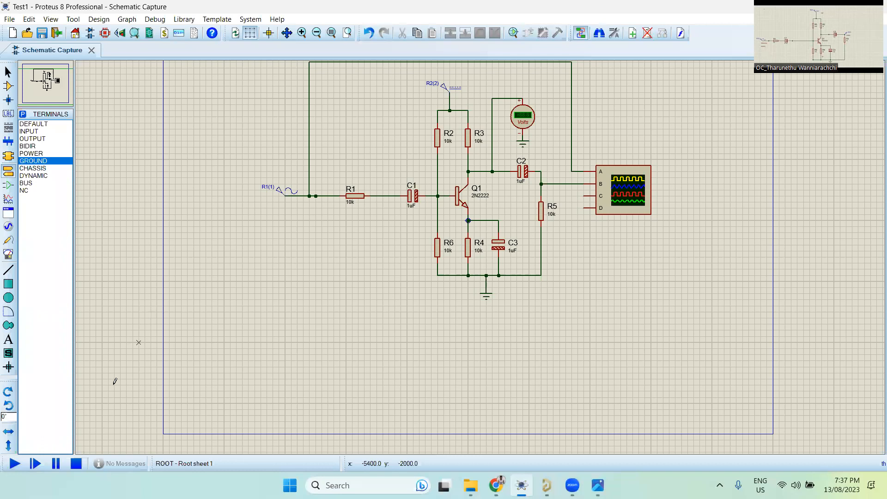
left_click(14, 463)
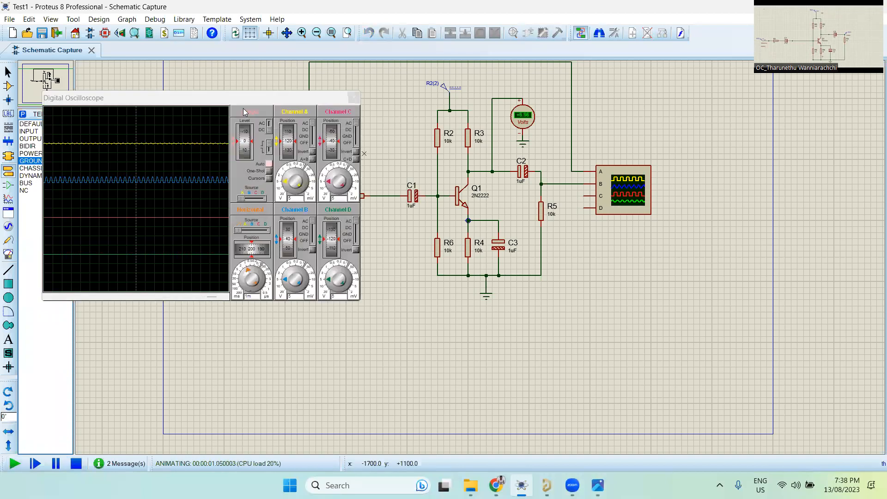
left_click_drag(216, 94, 434, 123)
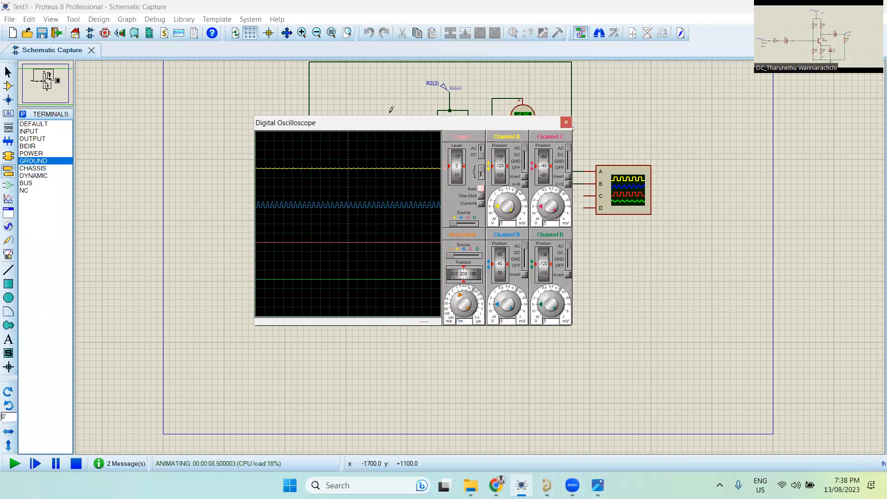
key("Pause")
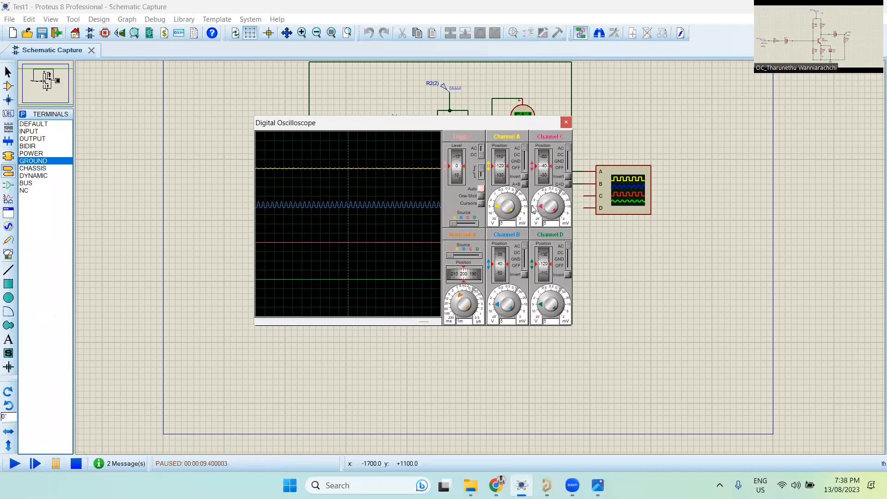
- Switch off oscilloscope channels C and D and move the oscilloscope away from the transistor stage
left_click_drag(568, 146, 568, 182)
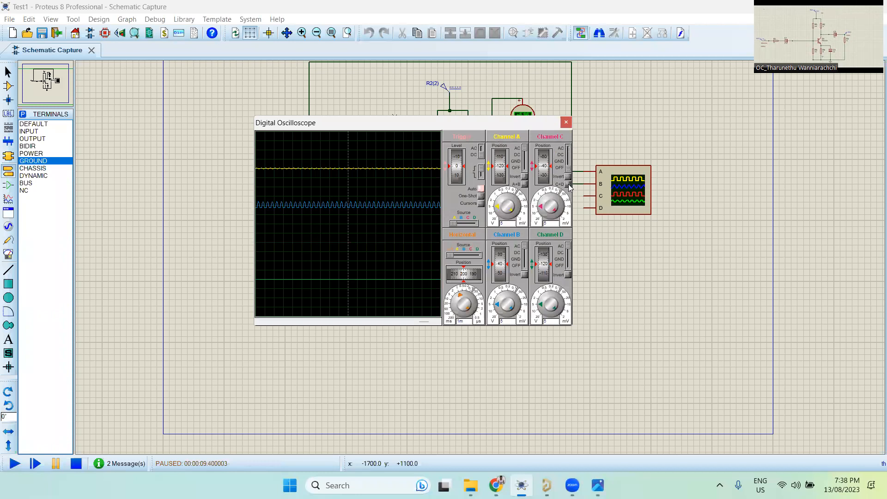
left_click_drag(569, 250, 568, 276)
left_click_drag(493, 122, 323, 153)
- Set oscilloscope channel A to 0.2 V per division and the horizontal timebase to 0.5 ms per division
scroll(231, 237, "up", 4)
scroll(231, 237, "down", 1)
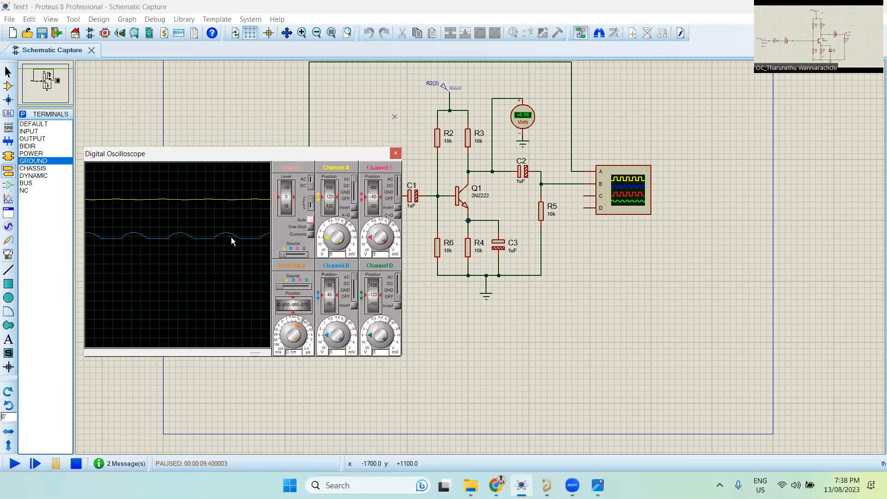
scroll(231, 240, "down", 1)
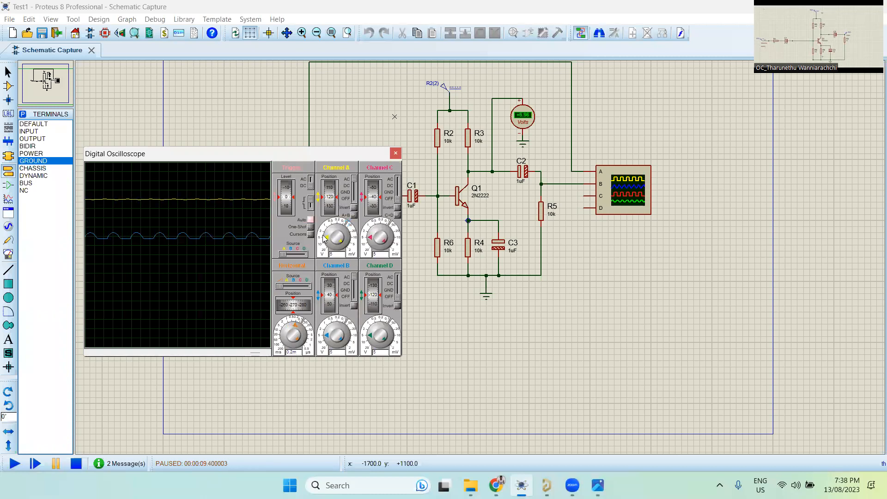
mouse_move(327, 237)
left_mouse_down()
mouse_move(333, 222)
mouse_move(336, 231)
left_mouse_up()
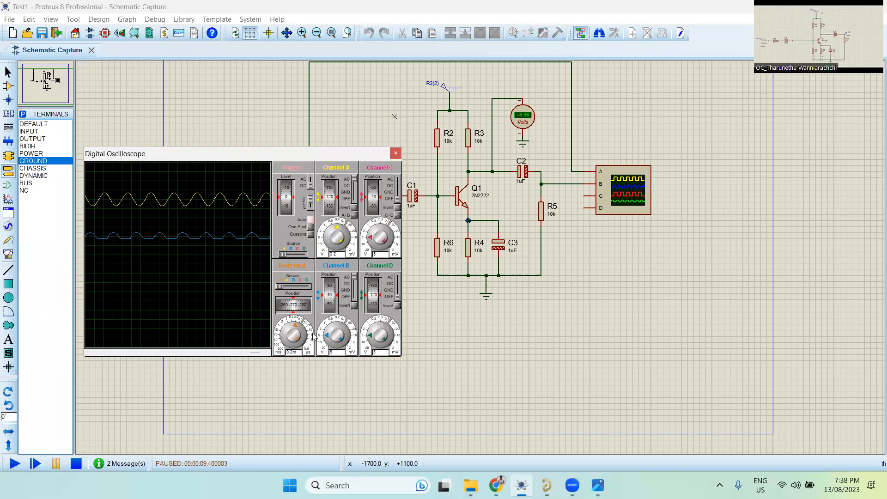
left_click_drag(297, 326, 294, 326)
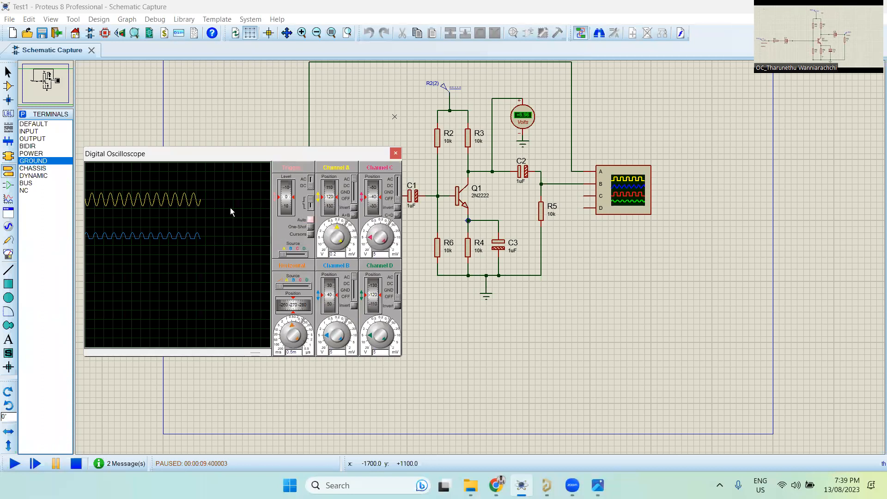
- Stop the paused simulation and run it again with the oscilloscope in front
left_click(77, 463)
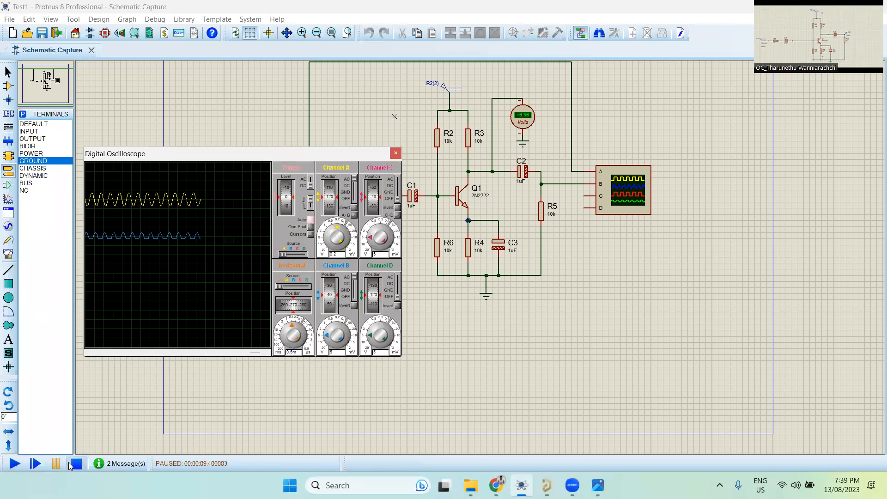
left_click(19, 462)
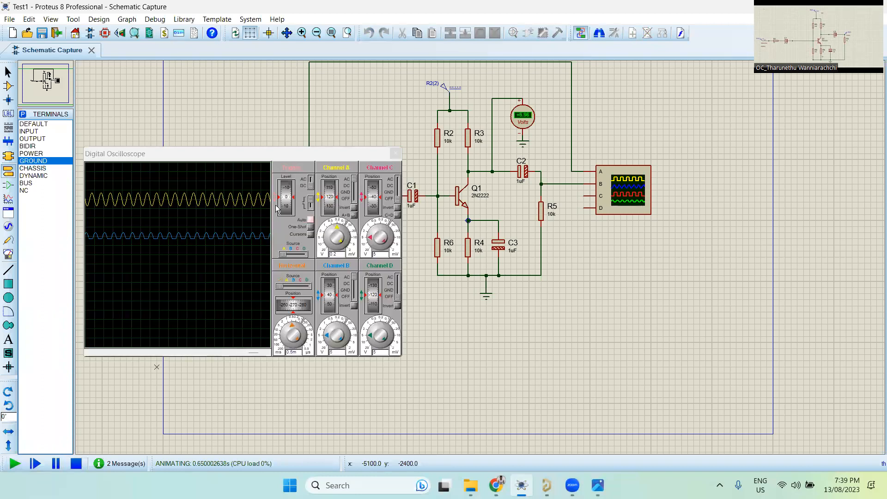
left_click(176, 204)
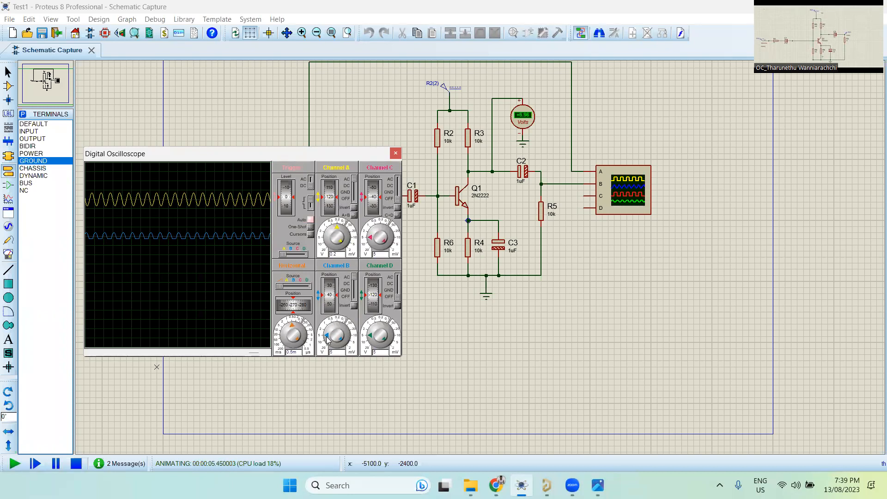
- Set oscilloscope channels B and A to 1 V per division and move the oscilloscope below the signal and supply sources
left_click_drag(326, 340, 331, 323)
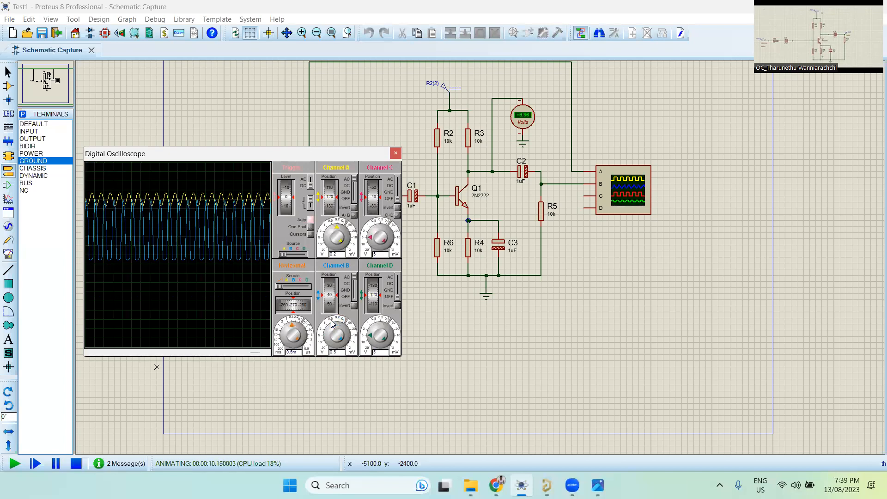
left_click(333, 322)
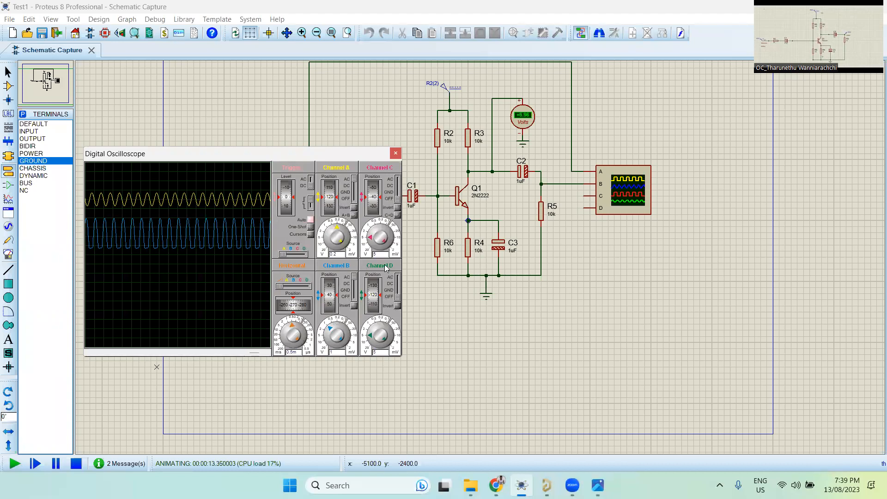
left_click(333, 229)
left_click(332, 230)
left_click(333, 230)
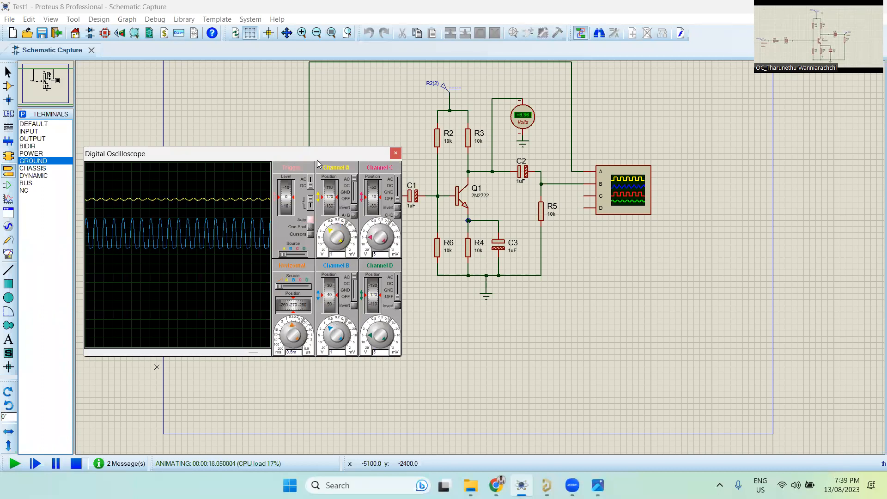
left_click_drag(317, 162, 480, 249)
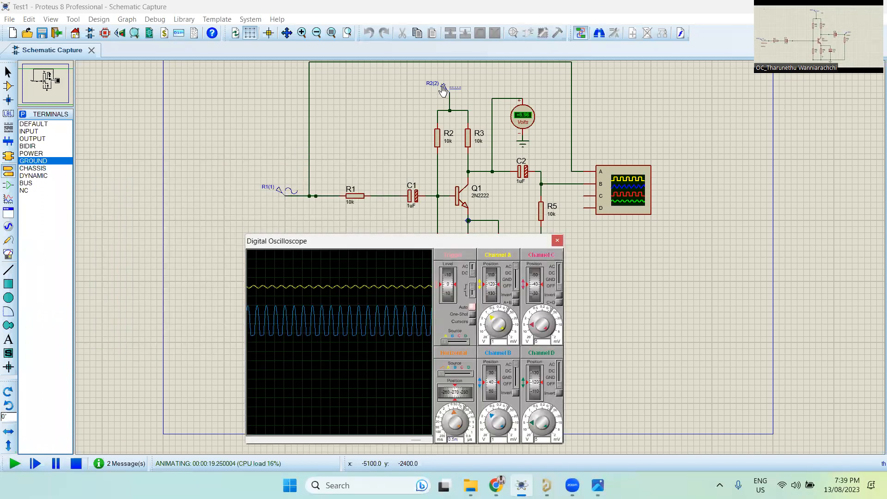
- Stop the simulation and check the voltage setting of the DC supply generator above R2 and R3
left_click(442, 90)
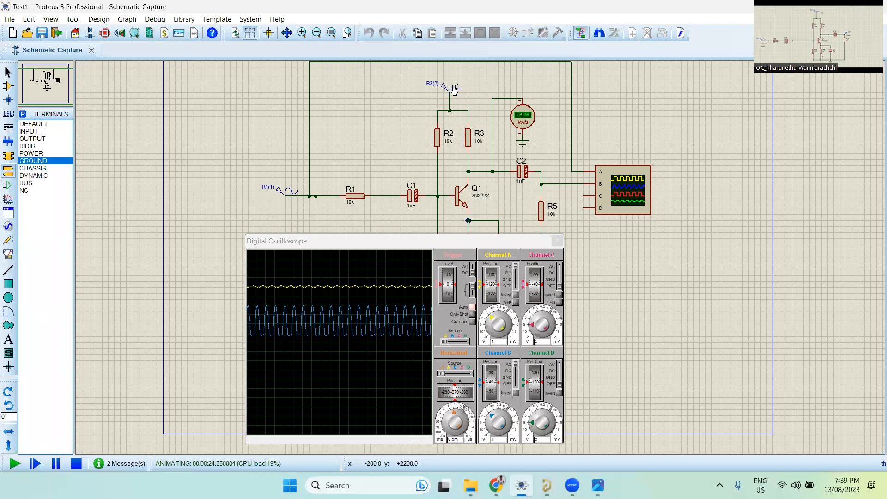
left_click(75, 464)
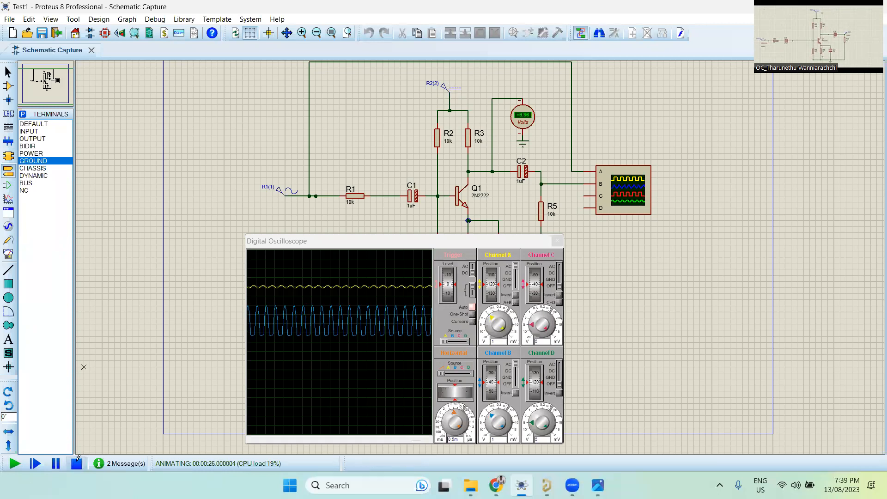
double_click(442, 87)
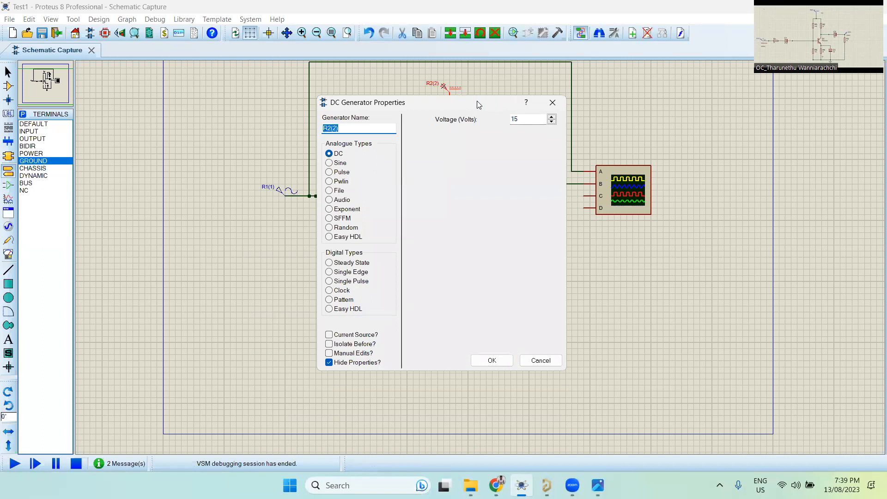
left_click_drag(370, 102, 173, 108)
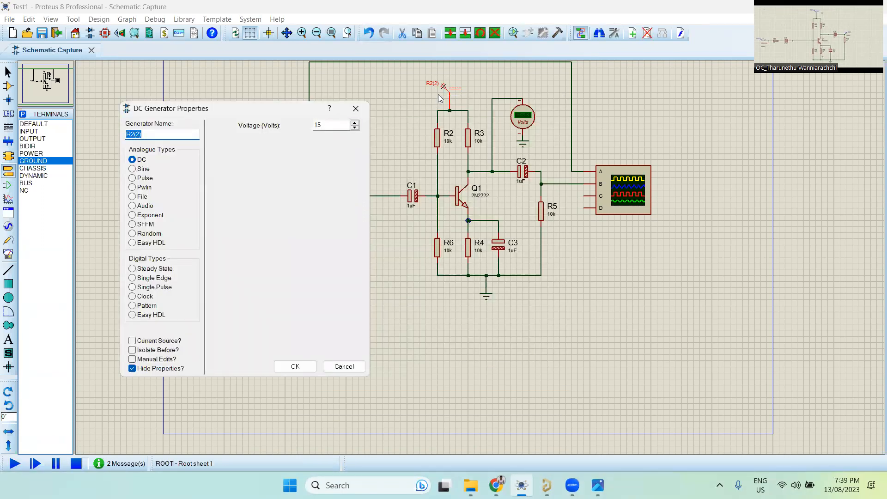
left_click(296, 366)
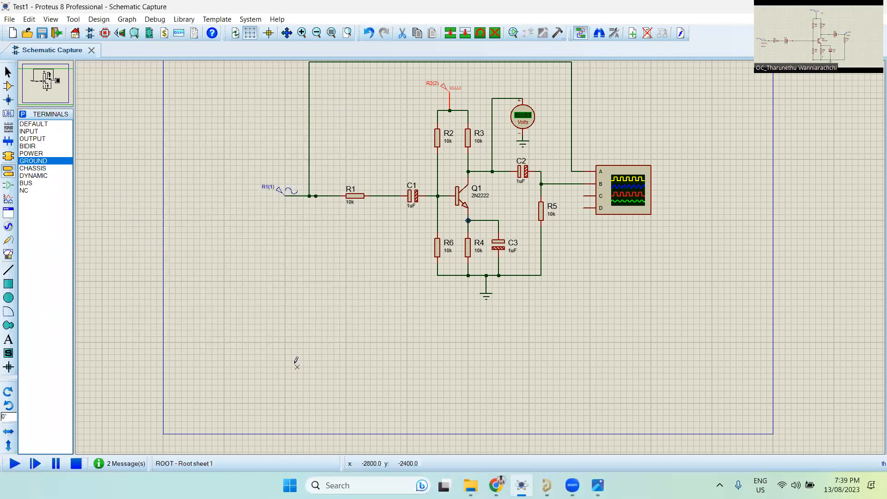
- Rerun the simulation twice to examine the input and output waveforms on the oscilloscope, stopping it after each run
left_click(15, 463)
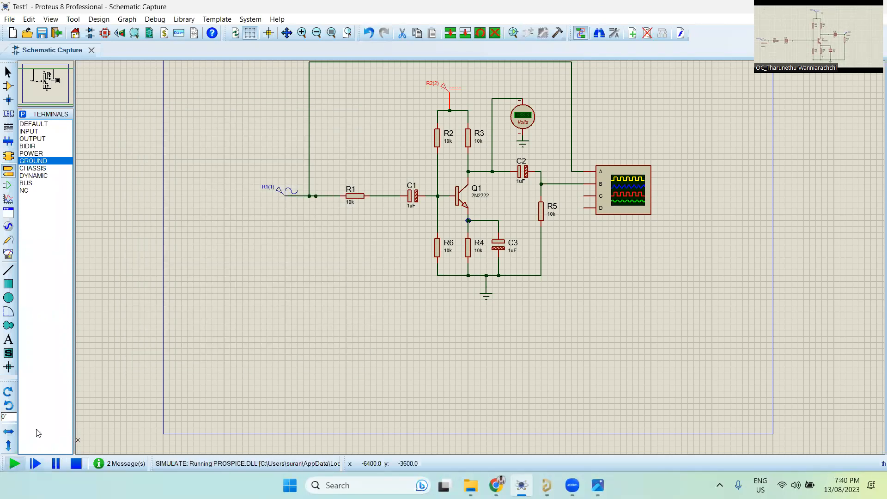
left_click(386, 242)
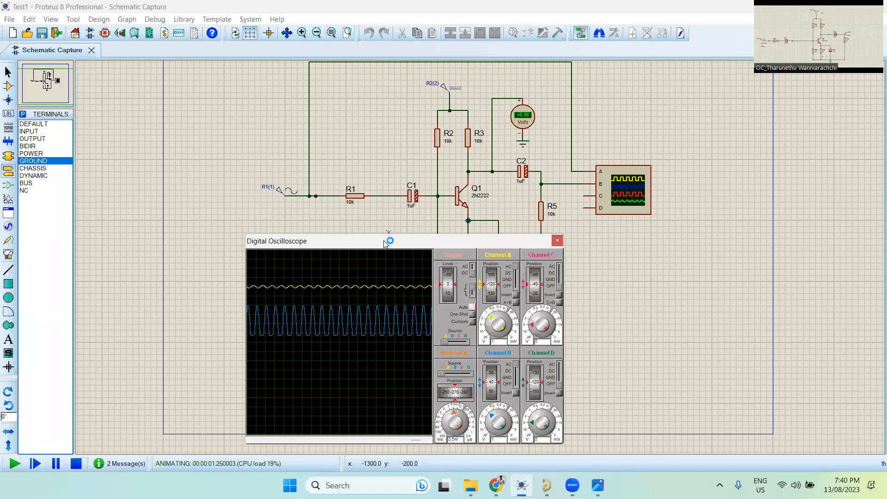
left_click_drag(386, 242, 290, 100)
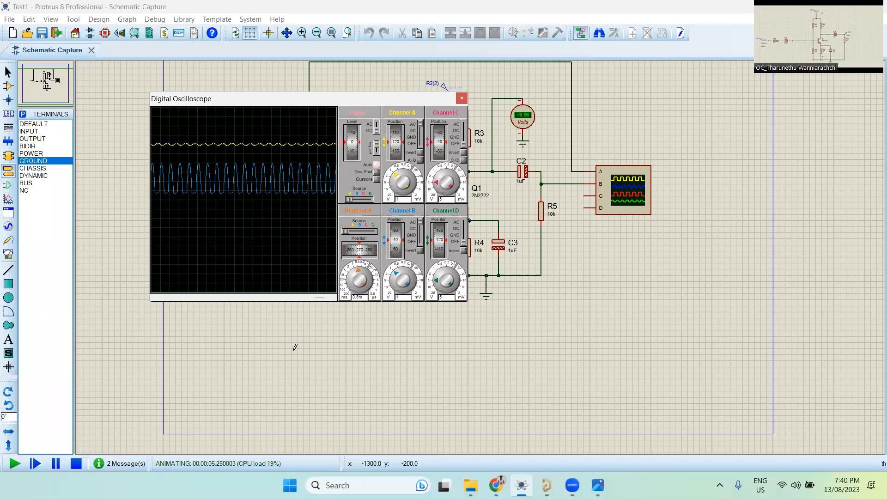
left_click(78, 466)
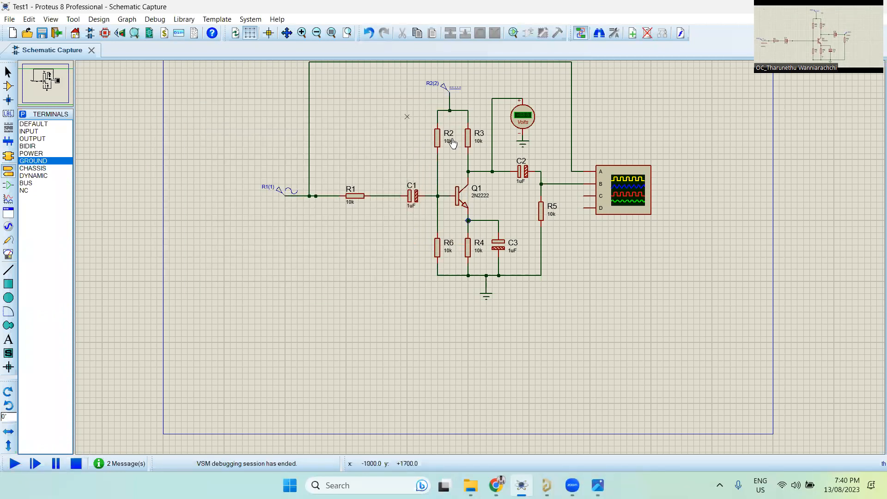
left_click(15, 464)
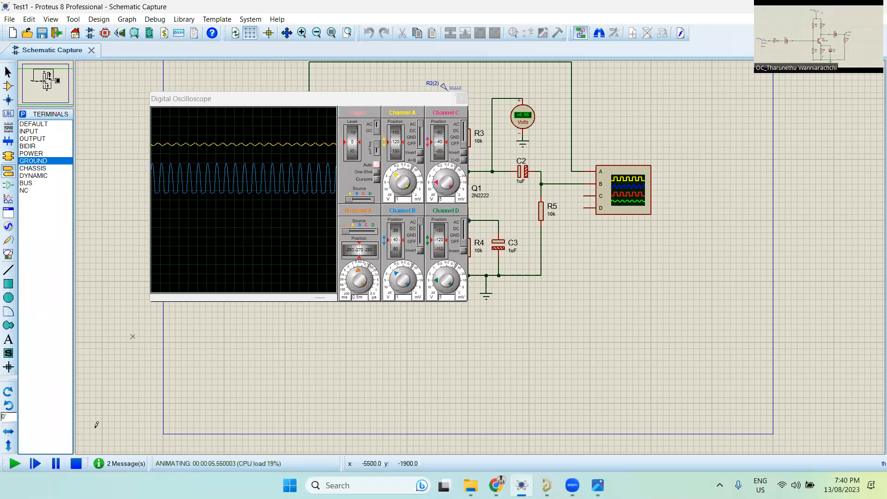
left_click(75, 466)
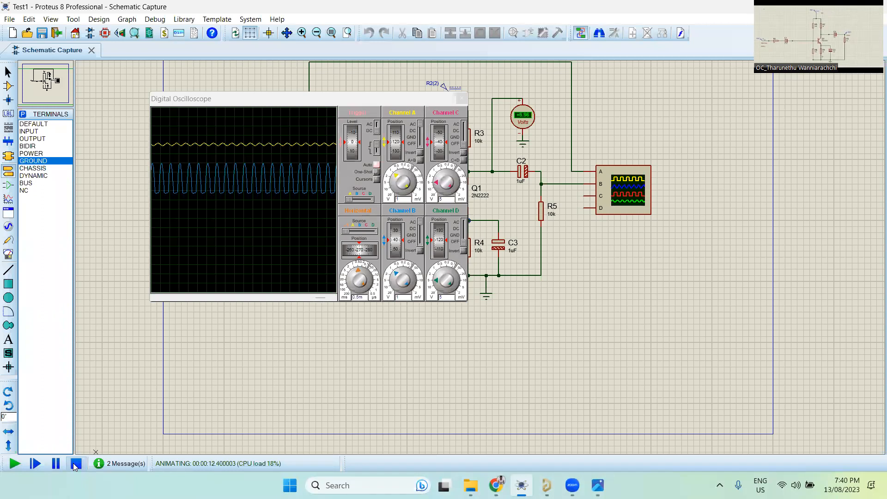
left_click(75, 464)
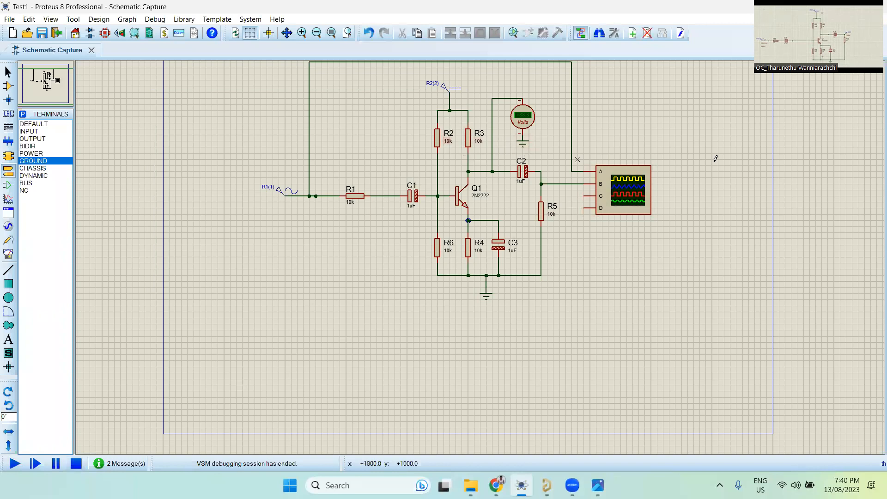
- Set the resistance of input resistor R1 to 50
key("alt+Tab")
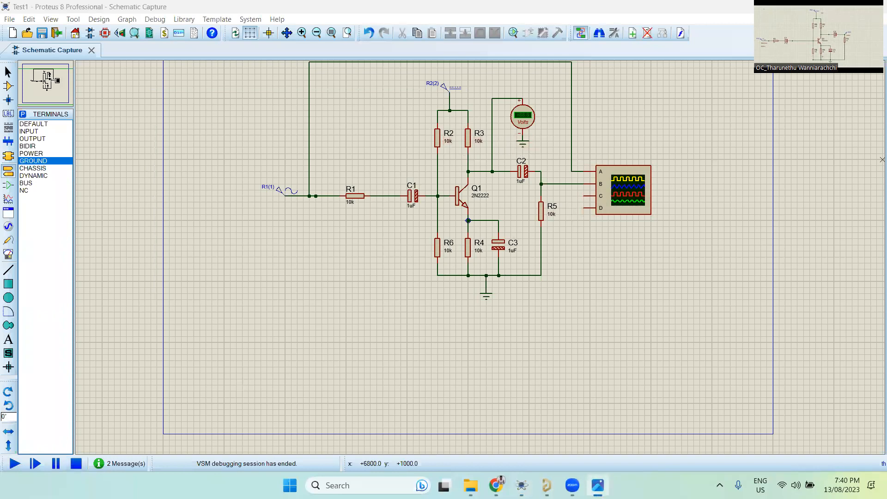
left_click(355, 202)
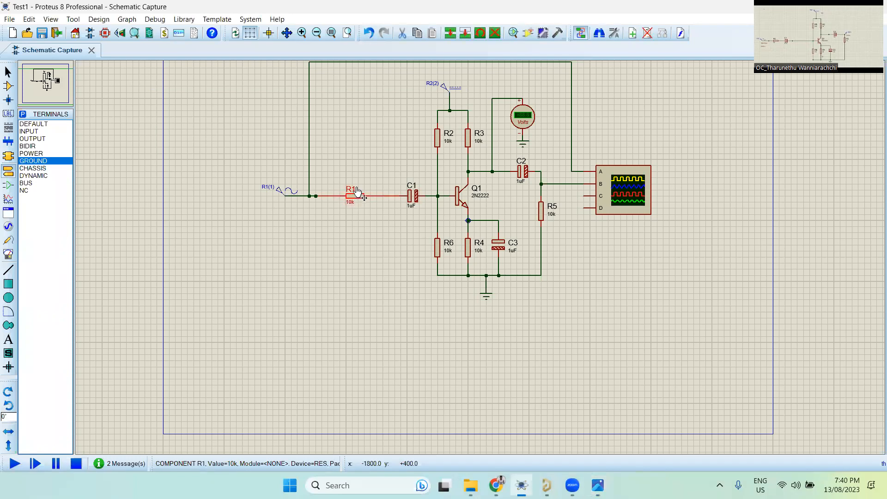
double_click(360, 200)
double_click(394, 170)
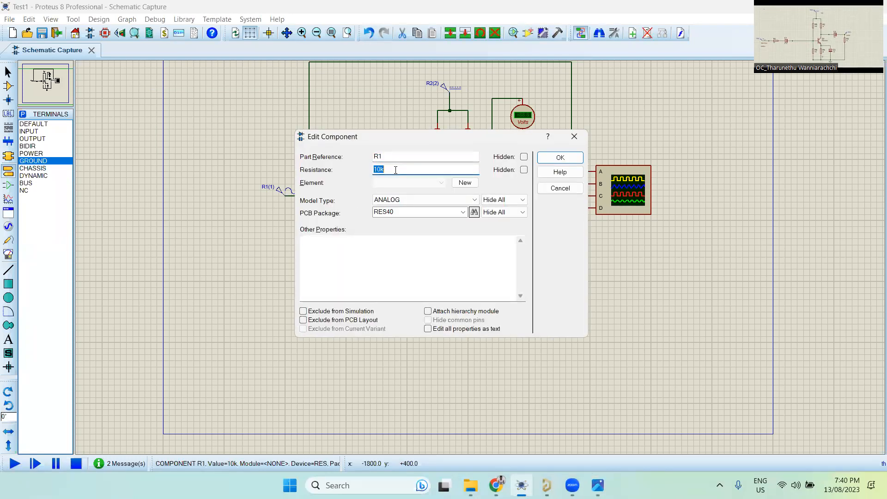
type("50")
key("Return")
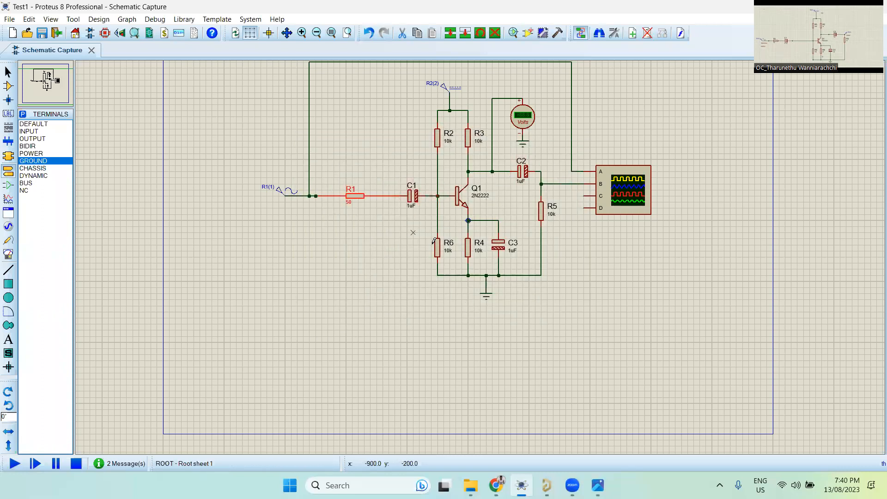
- Set the resistance of emitter resistor R4 to 2k
left_click(468, 245)
left_click(470, 244)
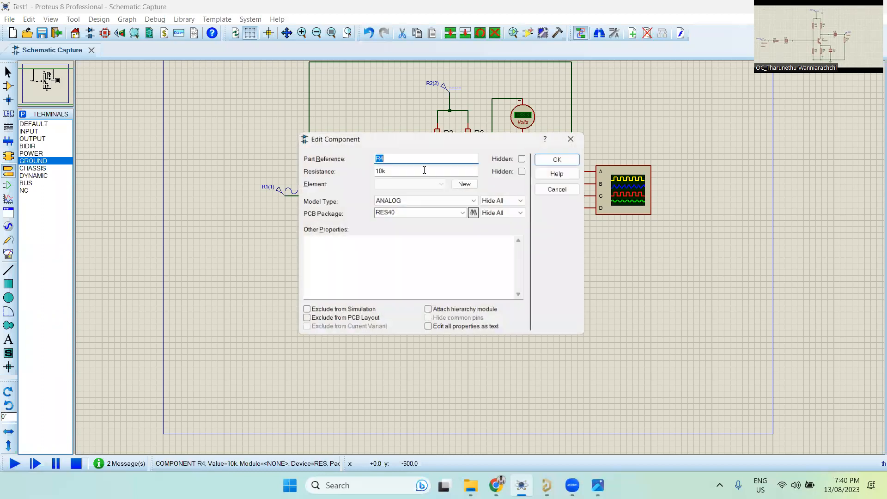
key("Tab")
type("2K")
key("BackSpace")
type("k")
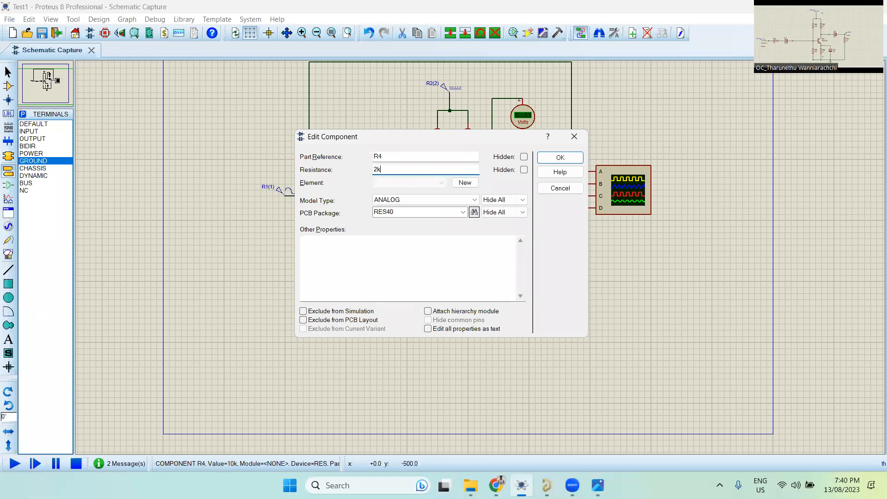
key("Return")
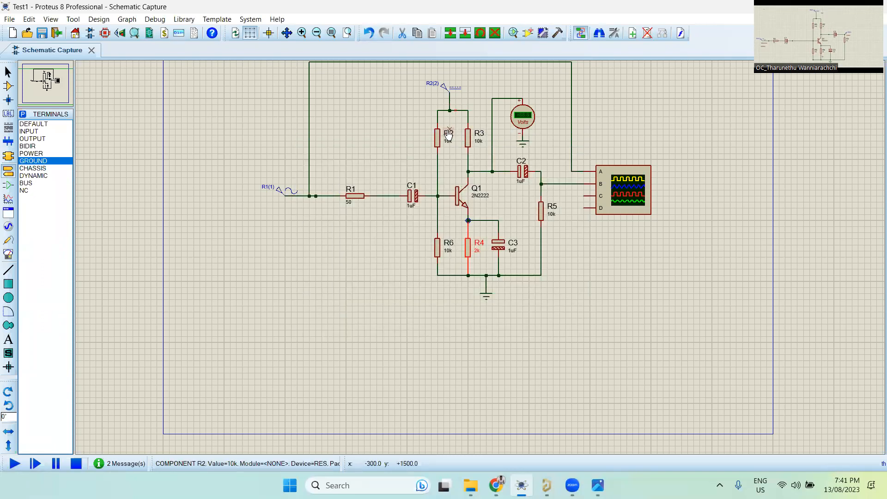
- Set the resistance of collector resistor R3 to 1k
double_click(468, 145)
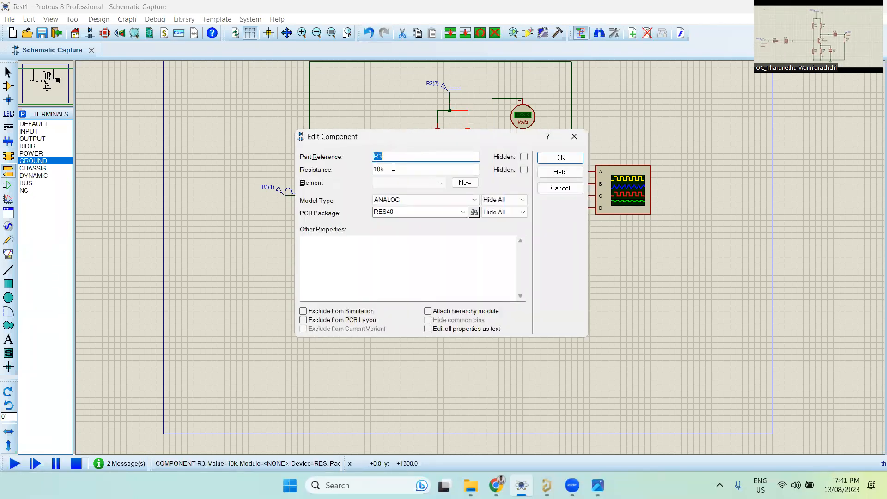
type("1")
key("Return")
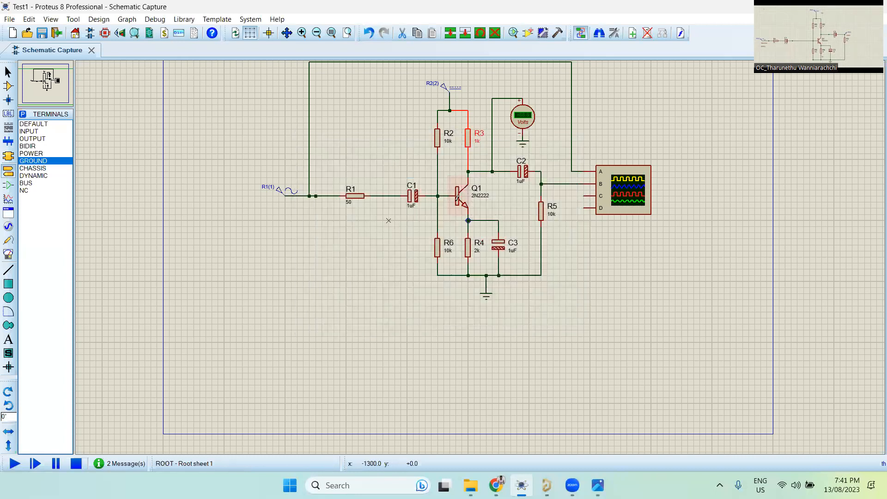
- Set the resistance of output load resistor R5 to 1k
double_click(538, 218)
key("Tab")
type("1")
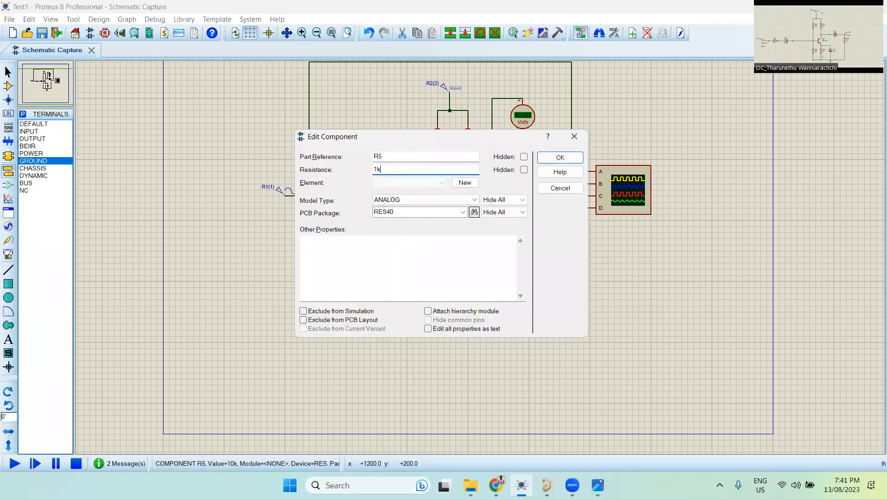
key("Return")
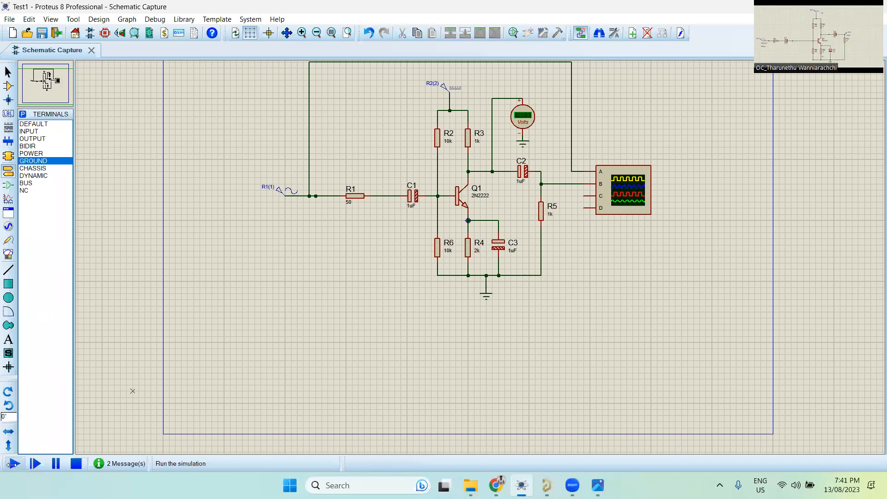
- Run the simulation, set oscilloscope channels A and B to 0.5 V per division and adjust the vertical positions of both traces
left_click(13, 464)
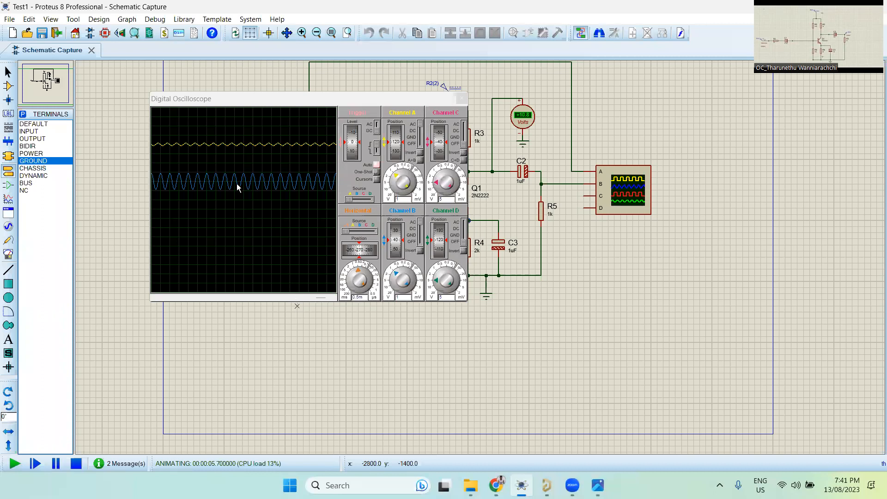
left_click(395, 275)
left_click(395, 275)
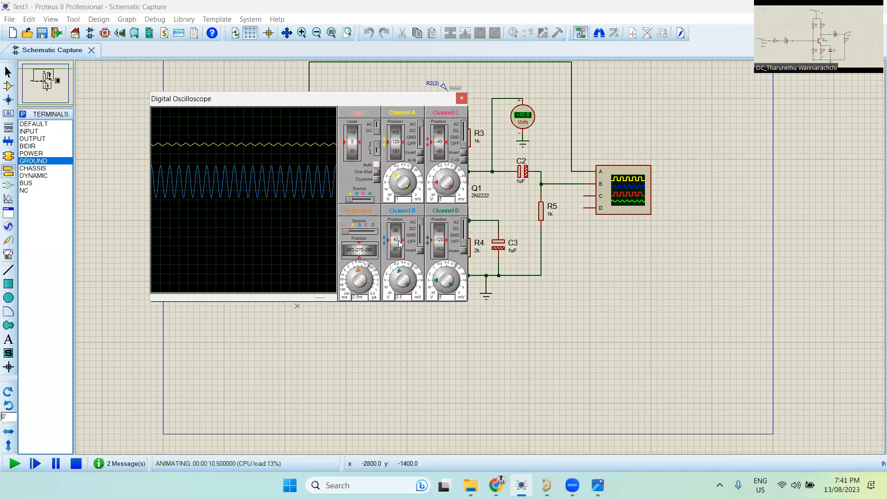
left_click_drag(398, 238, 398, 260)
mouse_move(352, 128)
left_mouse_down()
mouse_move(352, 142)
mouse_move(392, 145)
mouse_move(388, 170)
mouse_move(396, 169)
left_mouse_up()
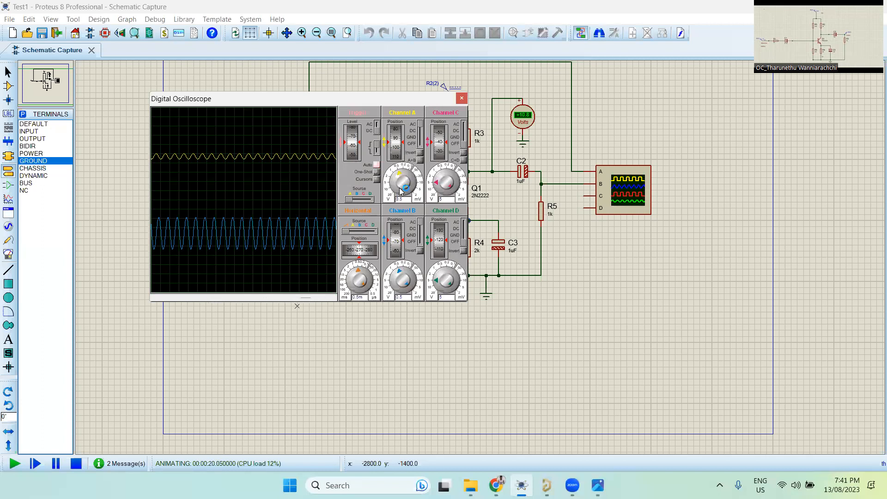
- Examine both waveforms with the oscilloscope cursor at a 0.2 ms per division timebase, and stop the simulation
left_click(377, 179)
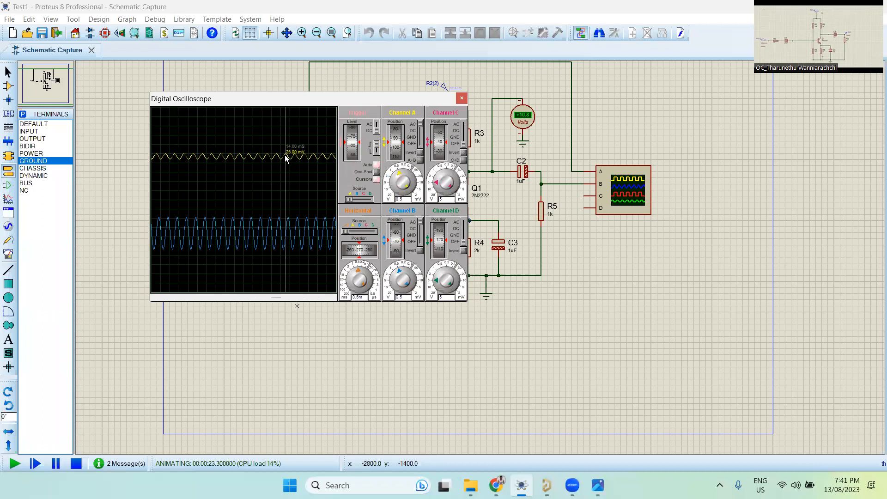
scroll(285, 153, "up", 4)
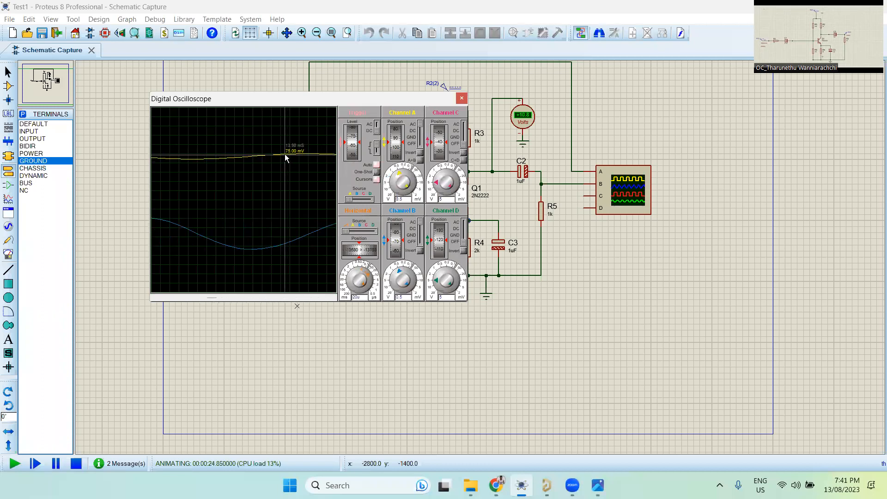
scroll(292, 150, "down", 3)
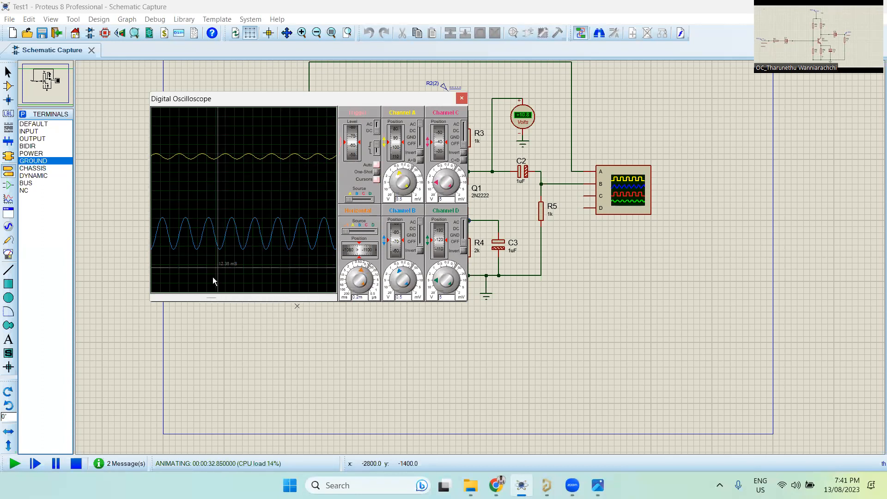
key("Pause")
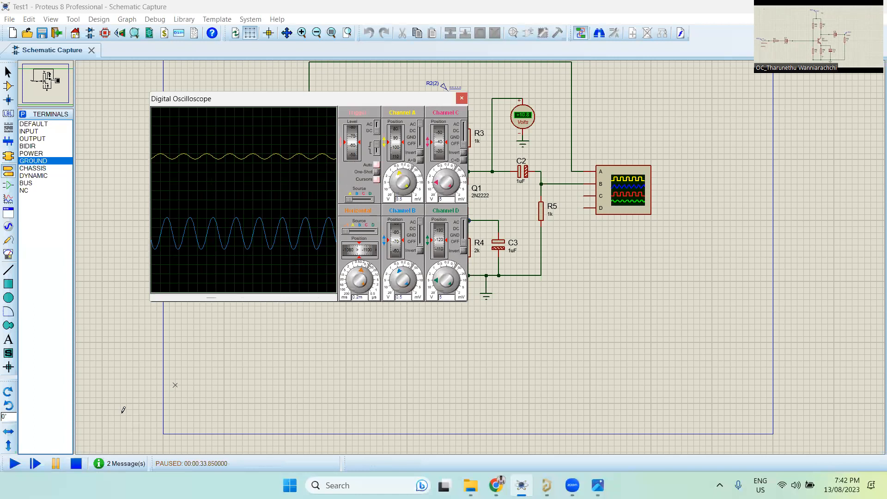
left_click(77, 463)
- Check the RMS amplitude and frequency settings of the sine generator feeding R1, leaving them unchanged
scroll(493, 232, "down", 2)
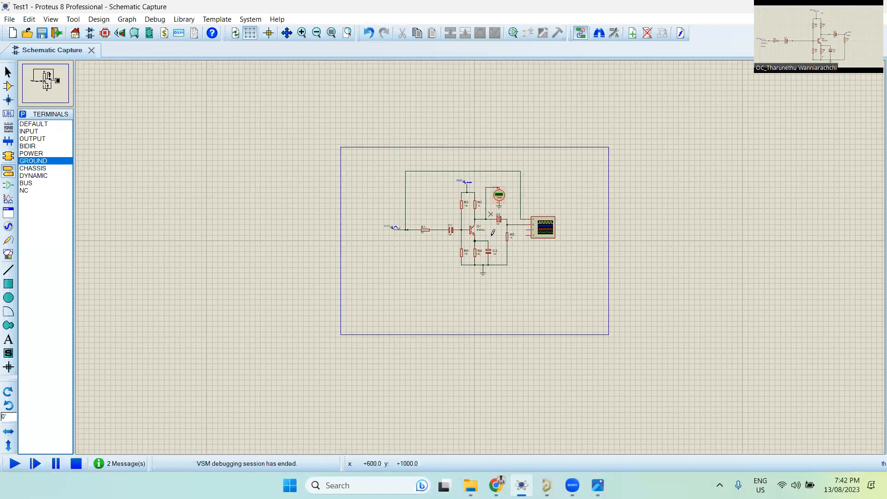
scroll(493, 232, "up", 2)
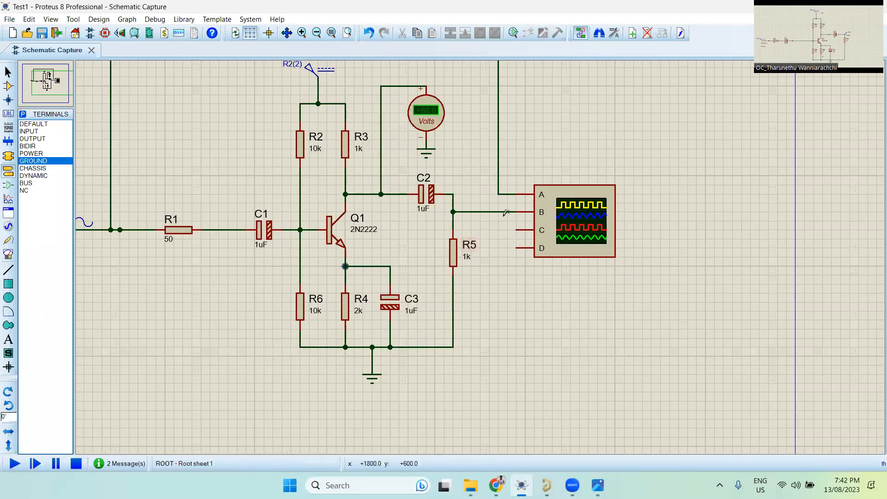
scroll(470, 217, "down", 1)
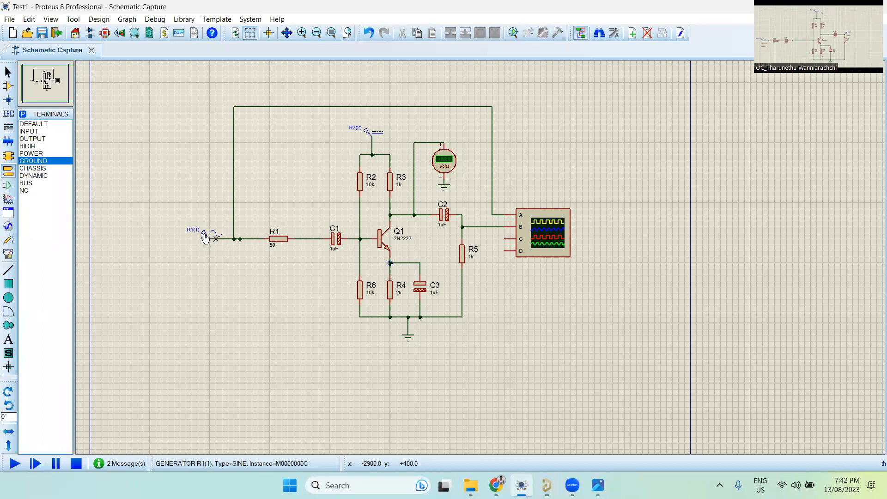
left_click(203, 233)
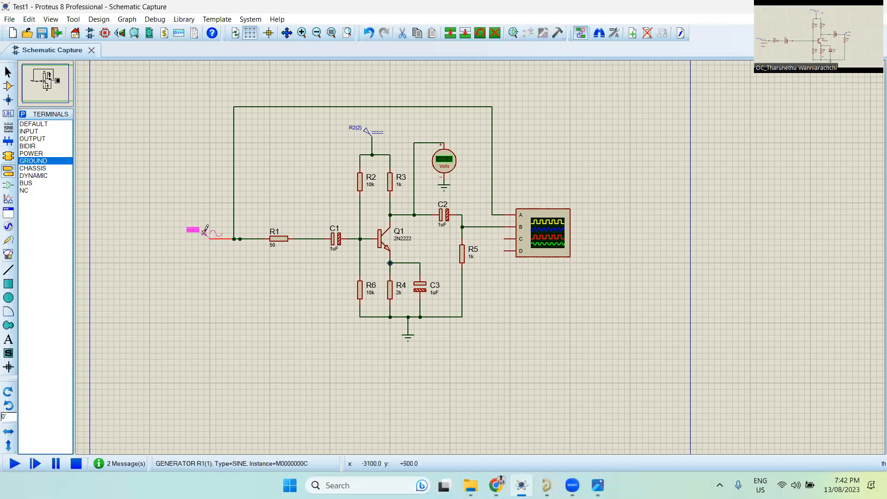
left_click(204, 231)
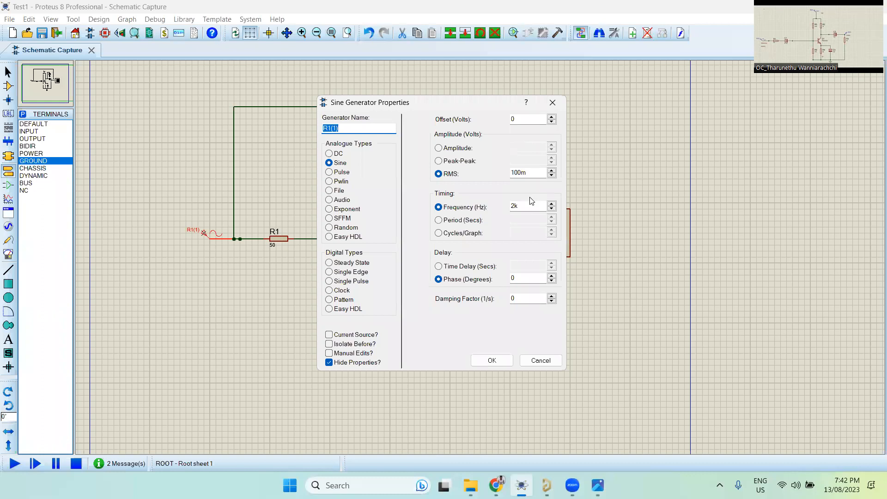
double_click(521, 172)
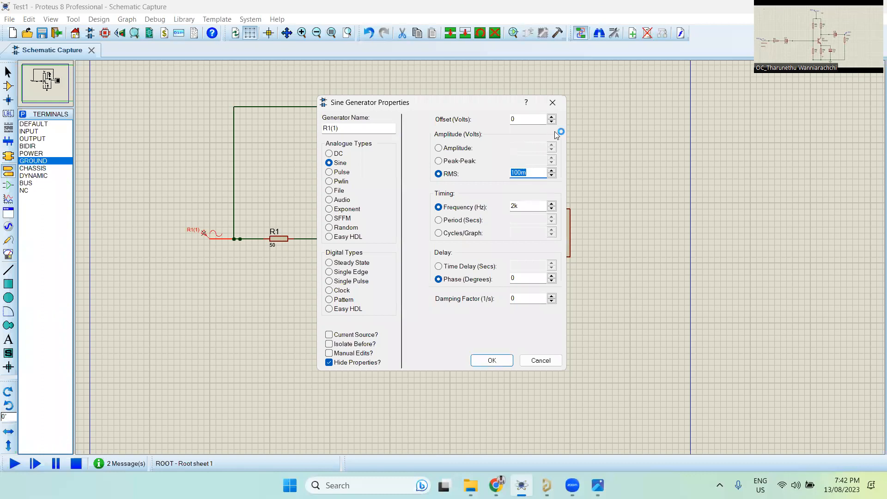
left_click(553, 98)
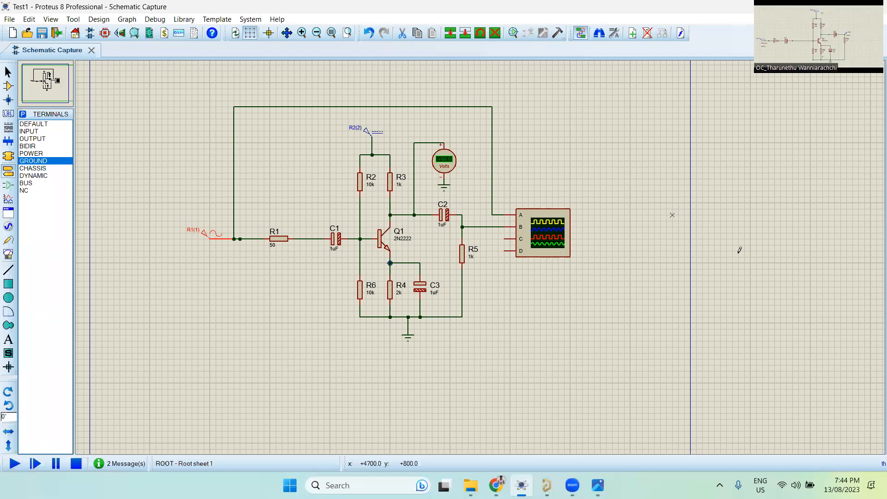
left_click(437, 353)
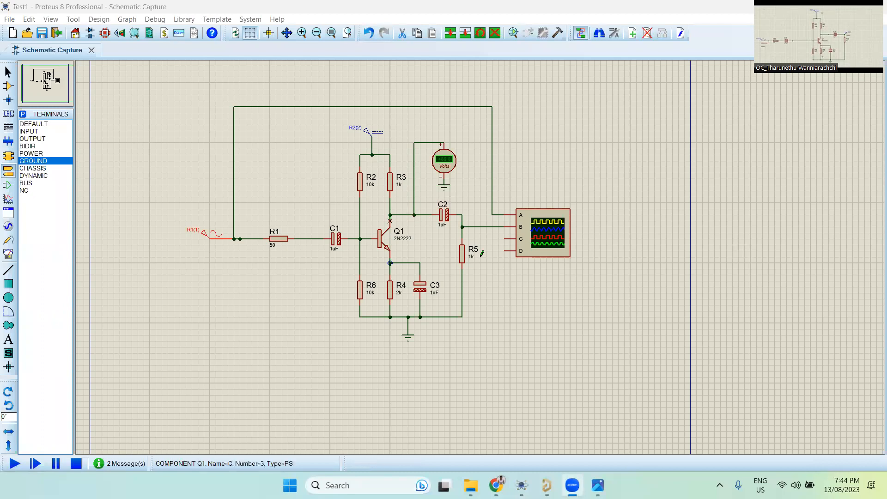
scroll(468, 251, "up", 1)
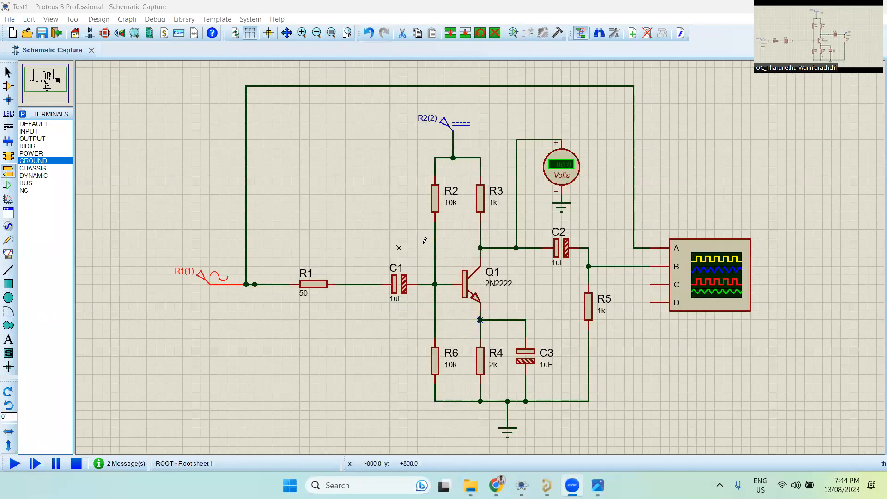
scroll(424, 241, "down", 1)
scroll(571, 327, "up", 1)
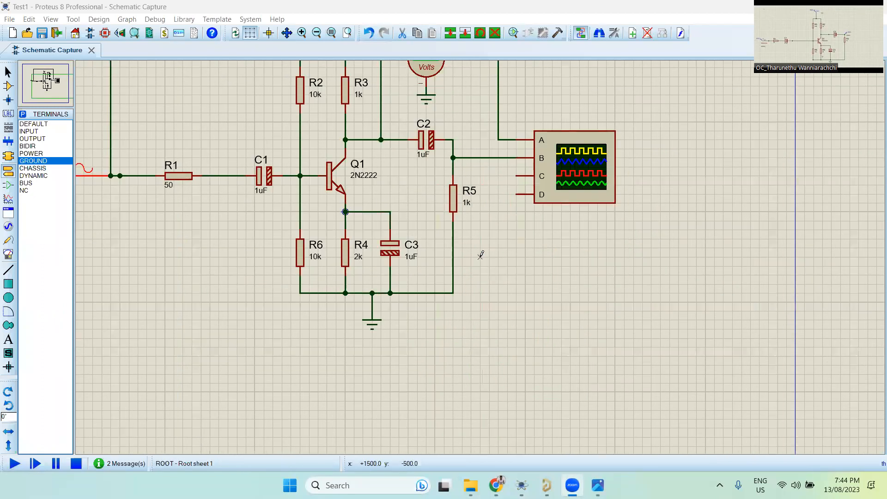
scroll(481, 255, "down", 1)
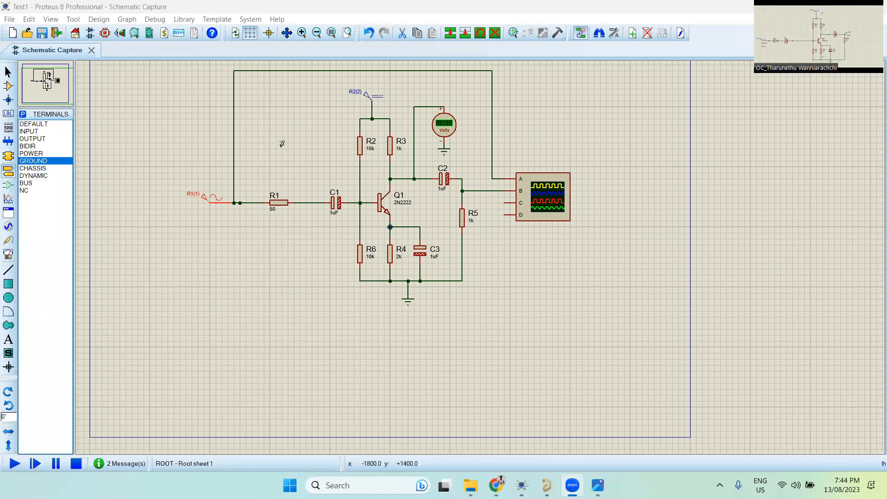
- Switch to component mode, select the RES device and open the device library picker
left_click(8, 86)
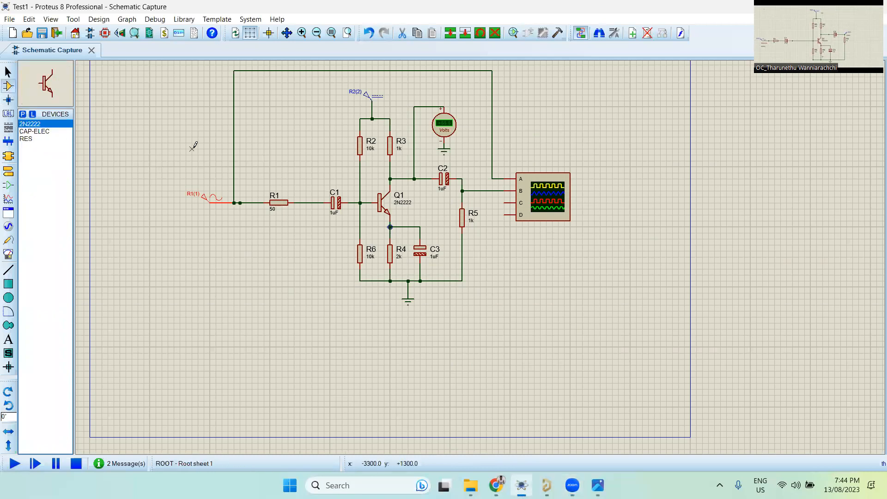
left_click(37, 182)
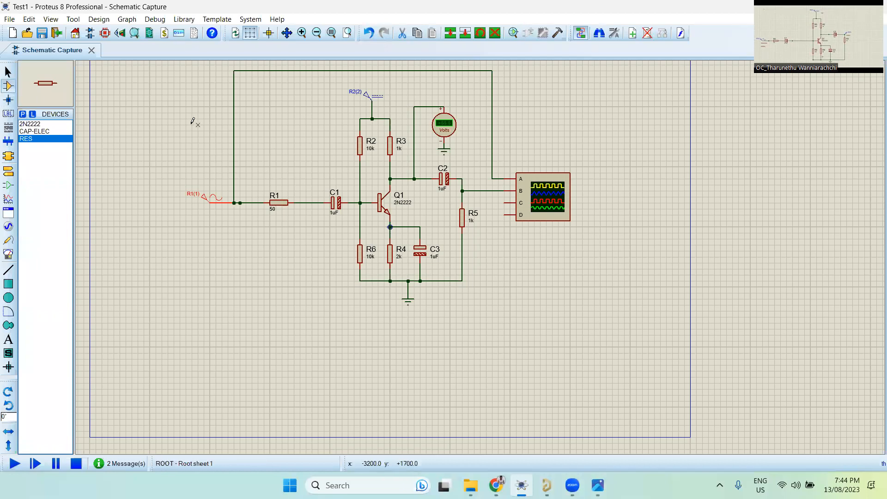
left_click(10, 91)
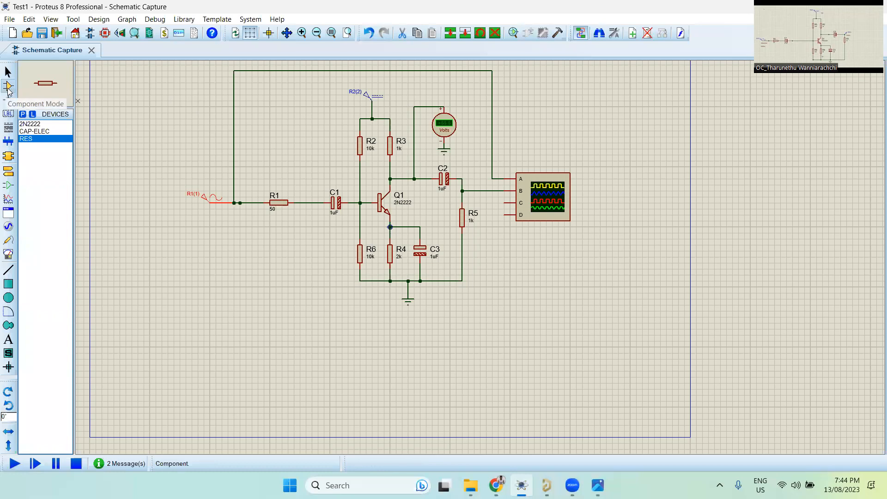
left_click(9, 87)
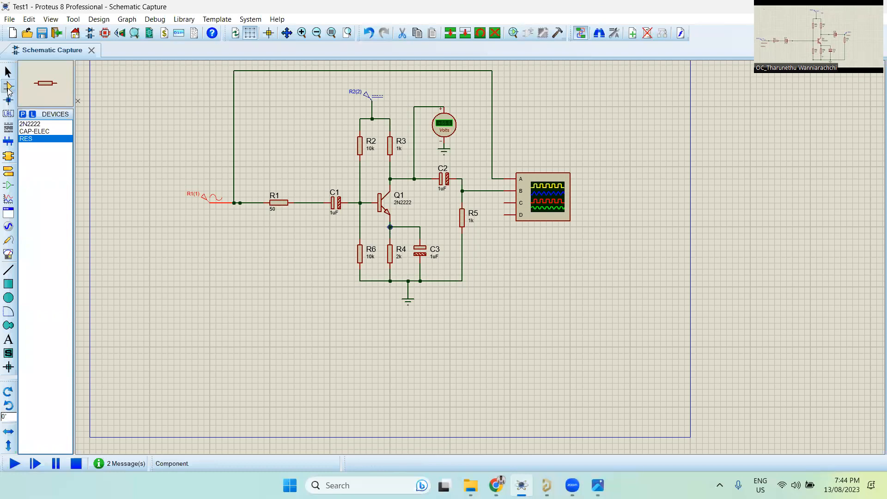
left_click(22, 114)
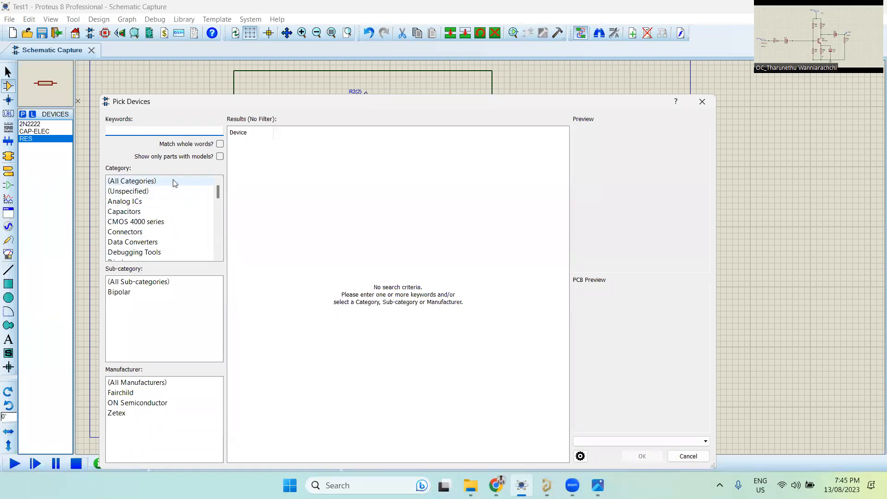
- Browse the Analog ICs, Capacitors, CMOS 4000 series and Connectors categories in the device library
scroll(140, 216, "down", 2)
scroll(152, 210, "up", 2)
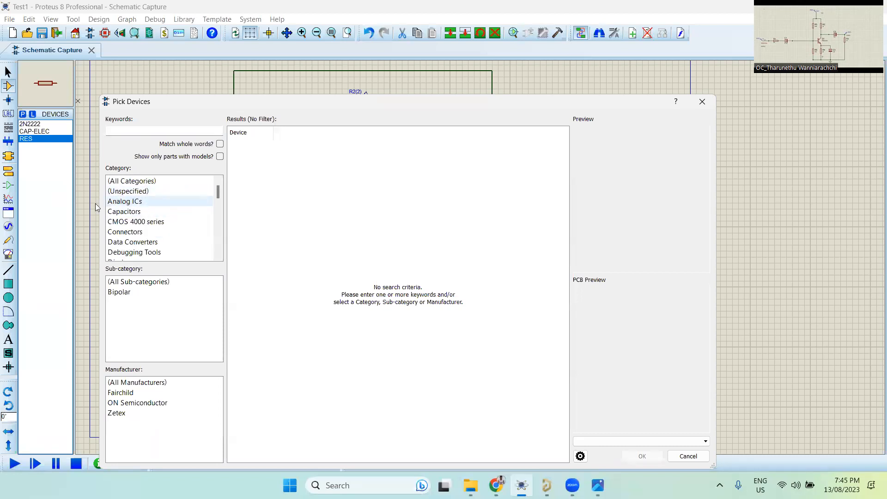
left_click(134, 203)
left_click(153, 212)
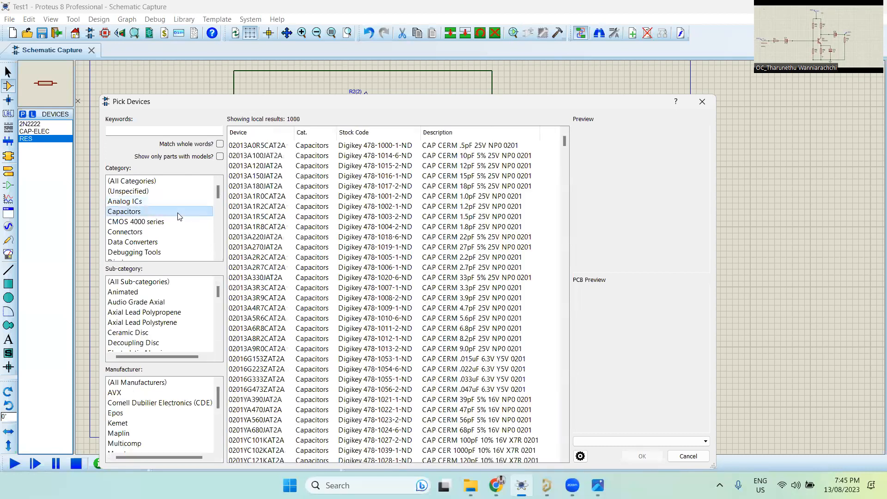
left_click(159, 221)
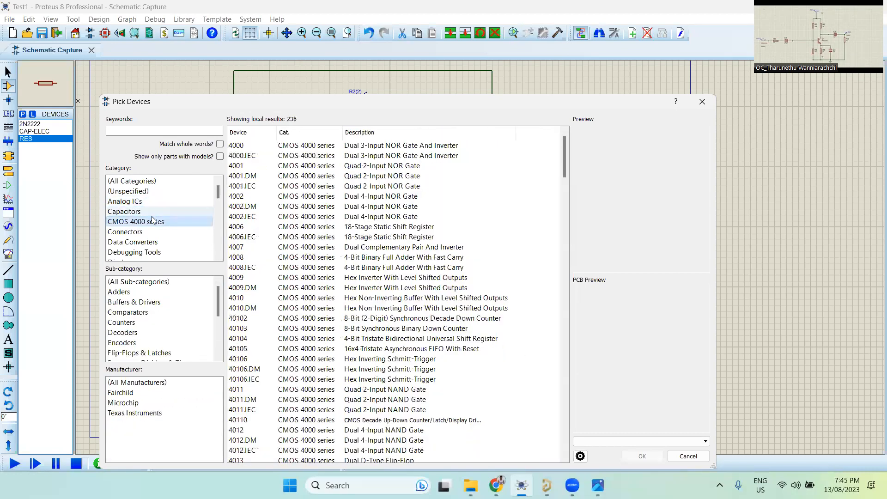
left_click(134, 233)
scroll(165, 200, "down", 2)
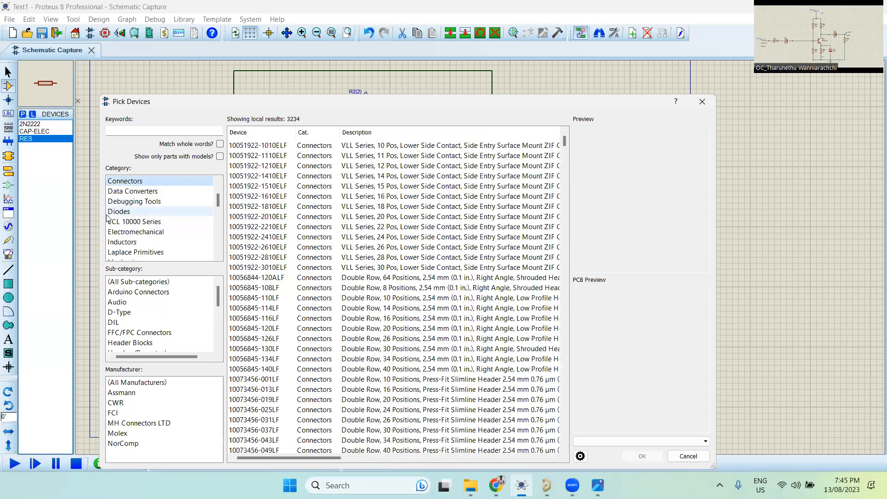
- Browse the Debugging Tools, Diodes, Electromechanical and Inductors categories, and look through the remaining category names
left_click(158, 203)
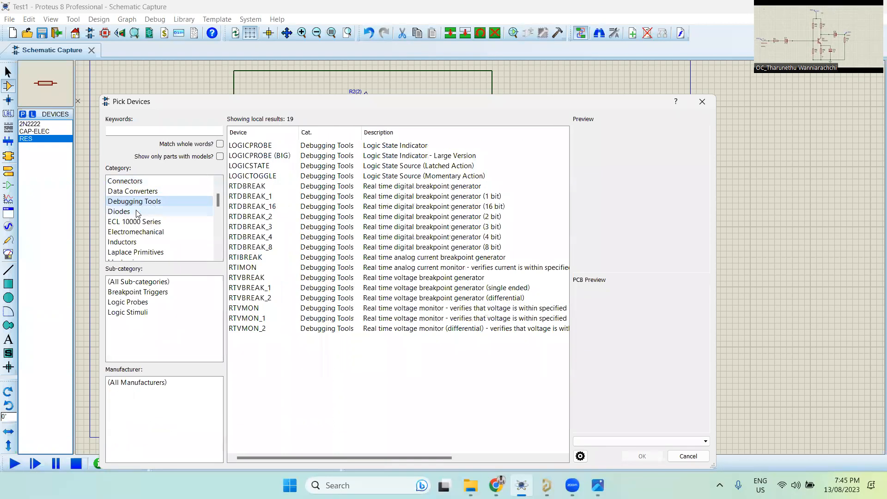
left_click(138, 212)
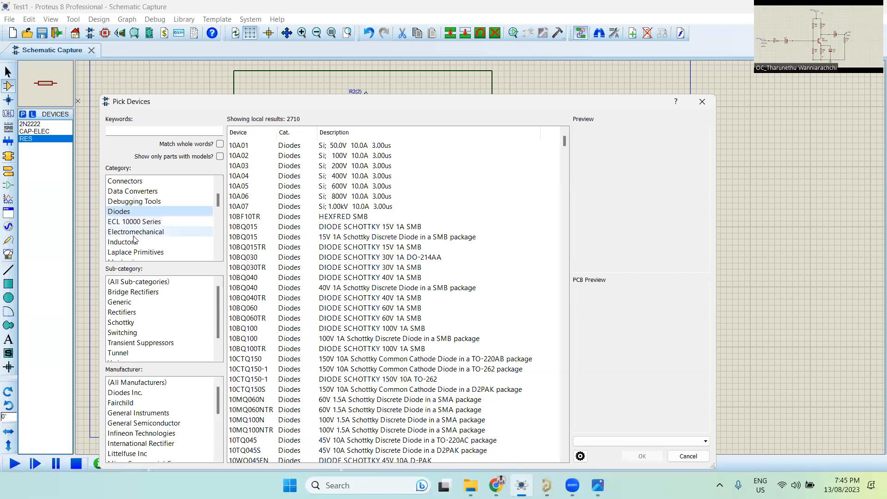
left_click(134, 233)
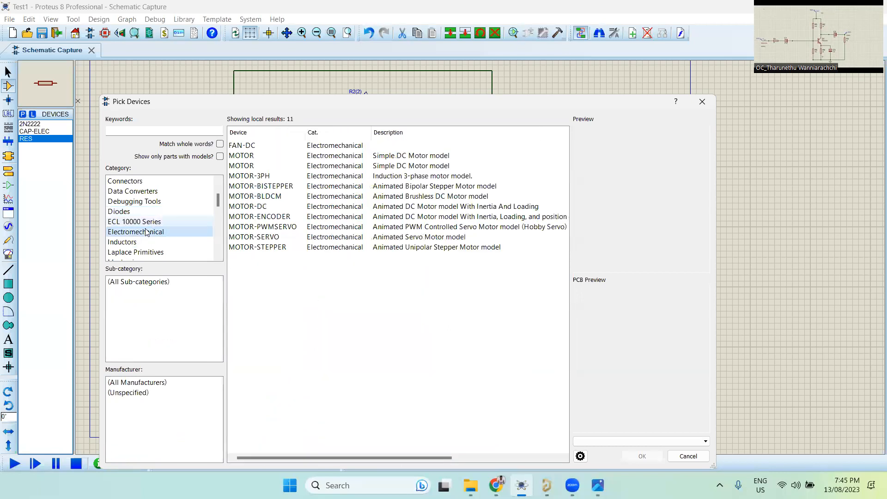
left_click(121, 241)
scroll(138, 221, "down", 7)
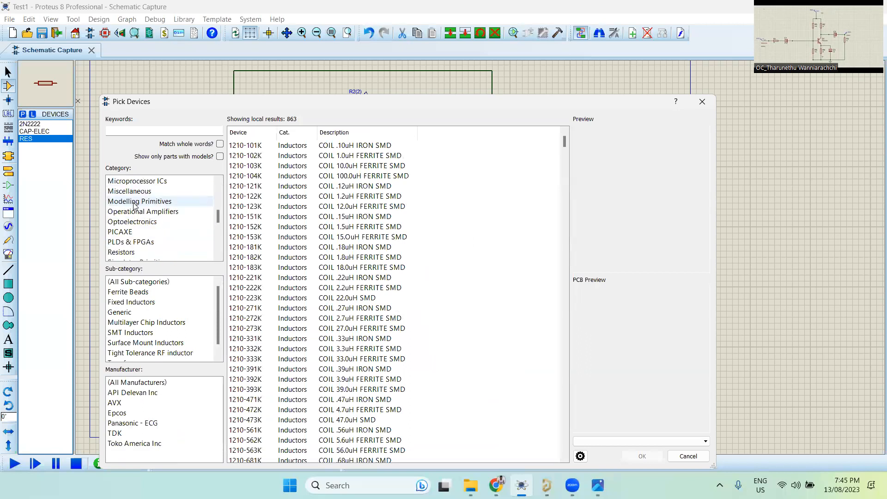
scroll(133, 243, "down", 2)
scroll(144, 224, "up", 13)
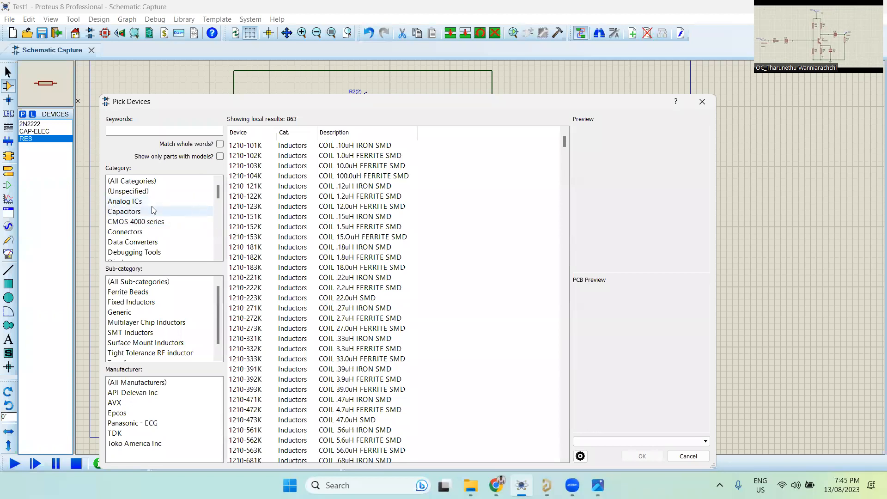
- Look through the inductor list and preview the symbols and footprints of 1210-101K and 1210-103K
scroll(379, 159, "down", 6)
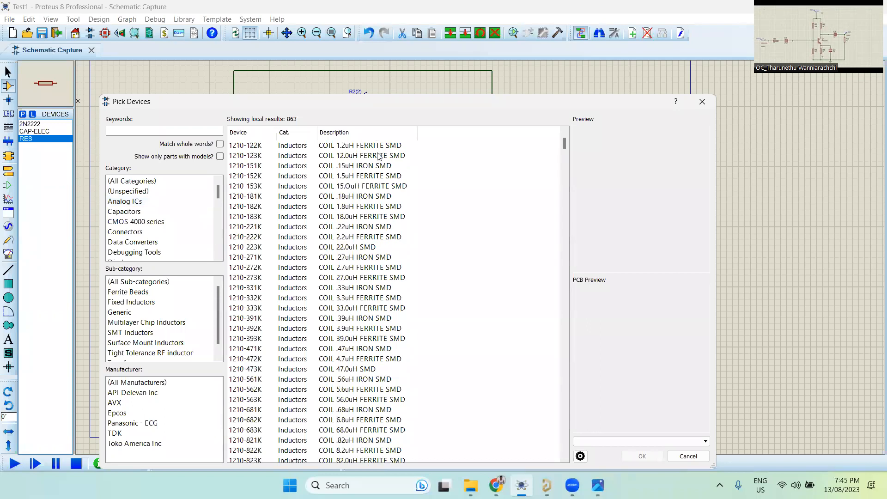
scroll(350, 187, "down", 15)
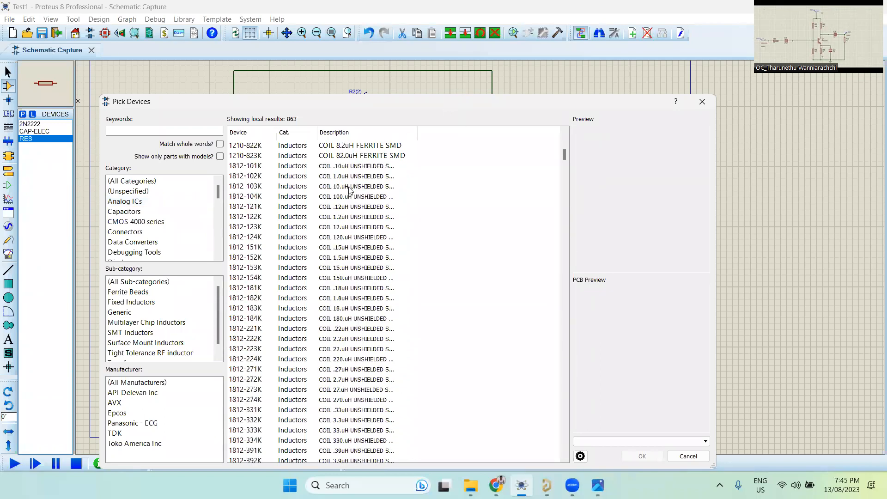
scroll(330, 184, "up", 18)
scroll(360, 150, "up", 2)
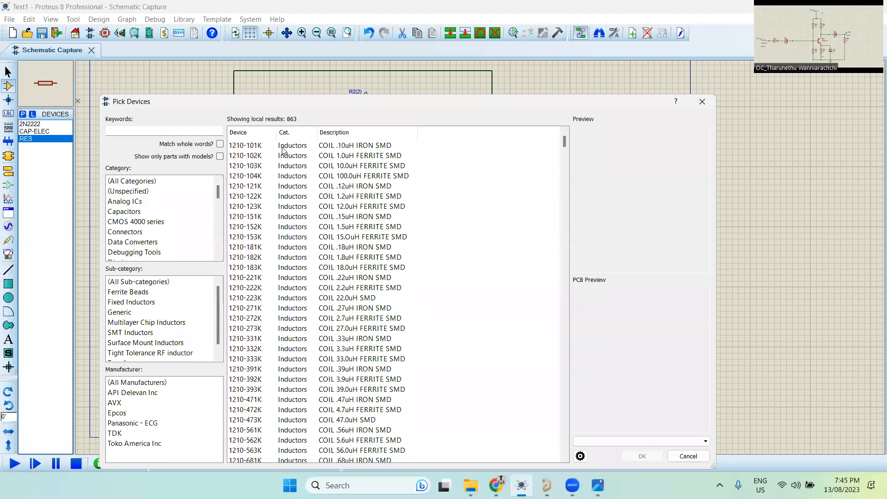
left_click(283, 147)
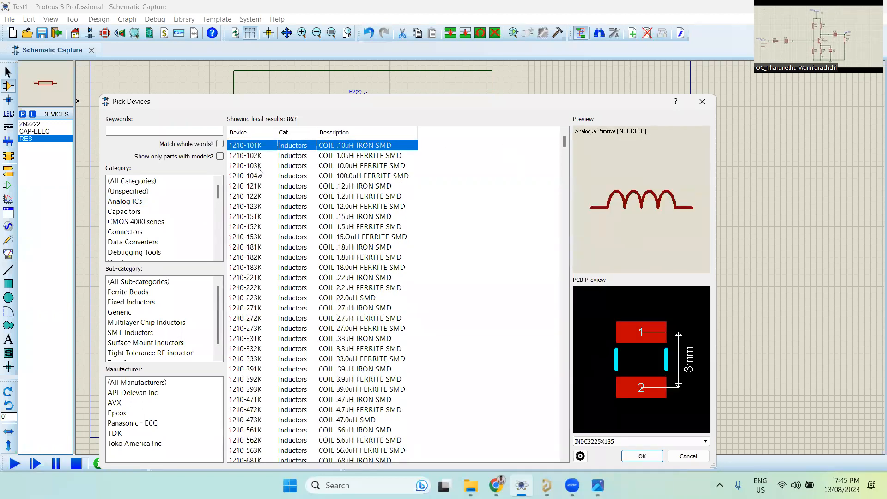
left_click(373, 169)
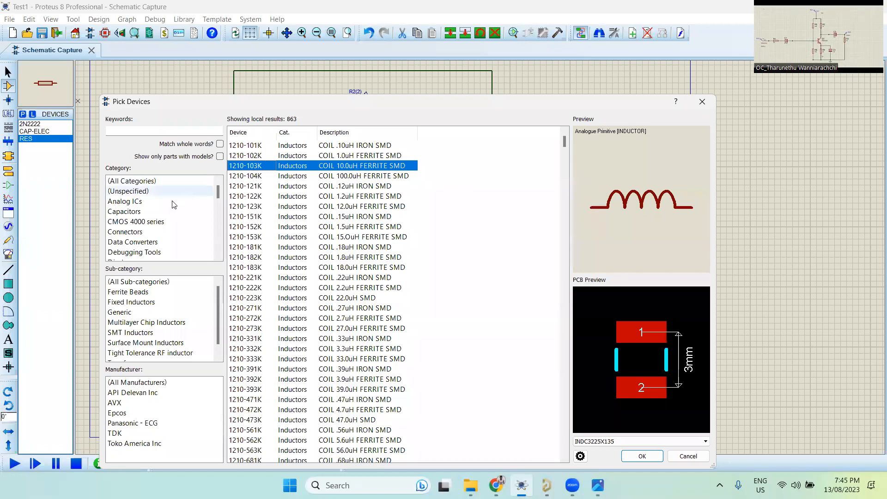
- List the Capacitors category and preview several ceramic capacitors, including 02013A2R7CAT2A and 02013A0R5CAT2A
left_click(148, 211)
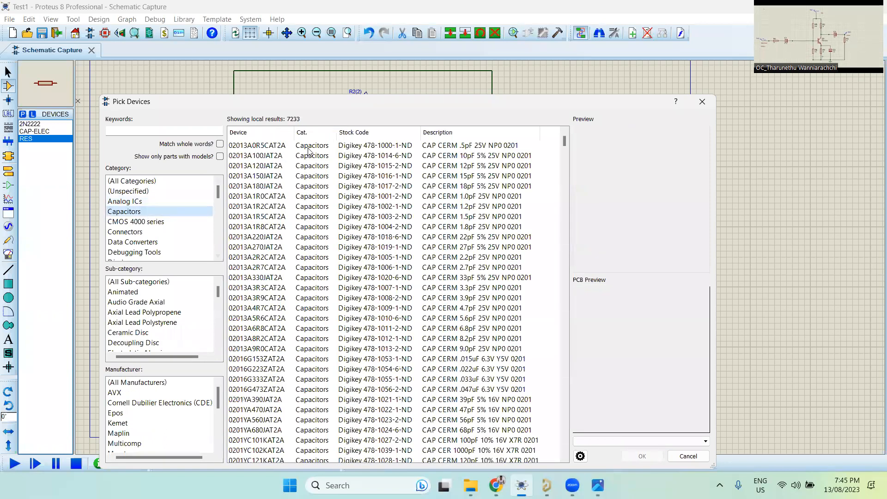
left_click(306, 148)
left_click(327, 187)
left_click(326, 240)
left_click(359, 264)
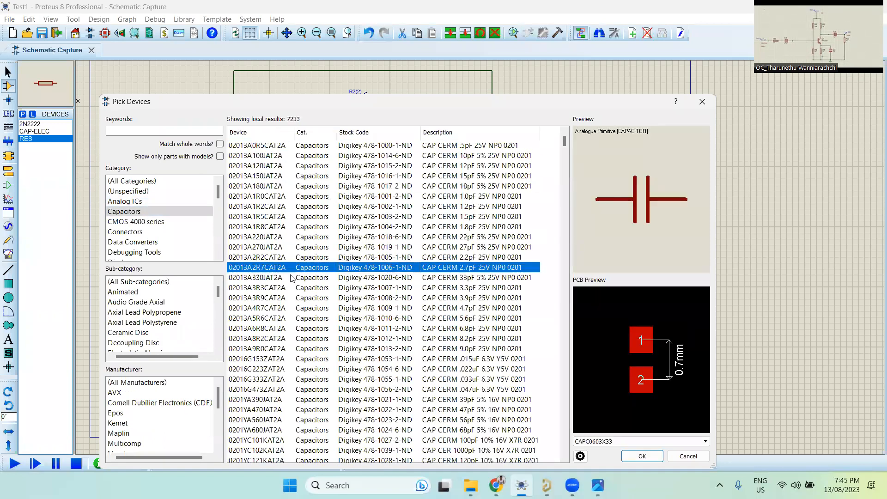
left_click(296, 300)
left_click(310, 146)
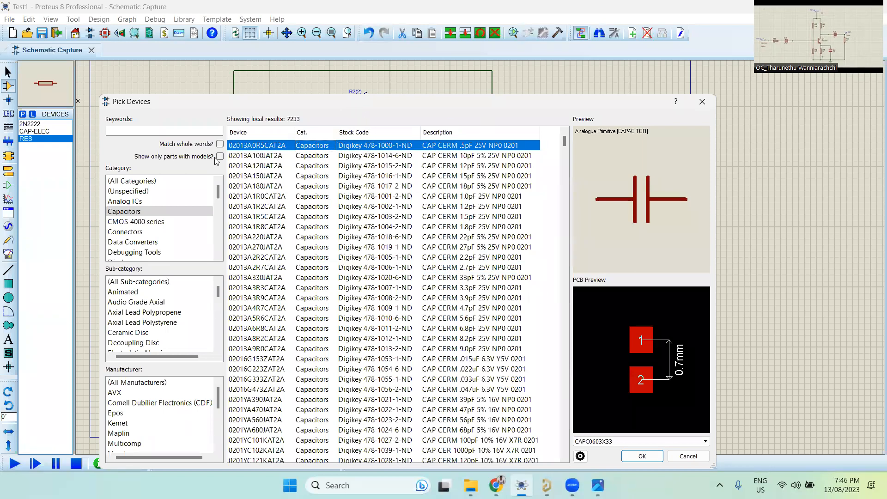
left_click(141, 212)
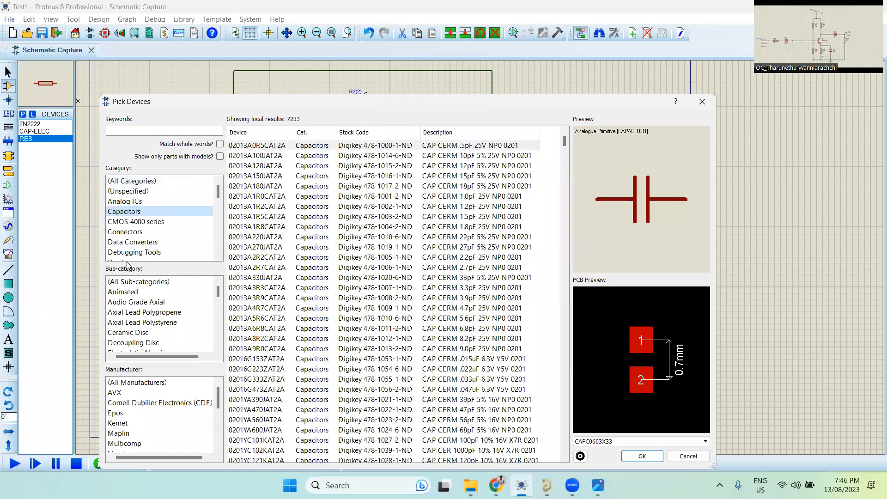
- Look through the capacitor sub-categories and filter the device list to Generic
left_click(137, 302)
scroll(138, 307, "down", 7)
scroll(149, 319, "up", 2)
scroll(149, 319, "up", 5)
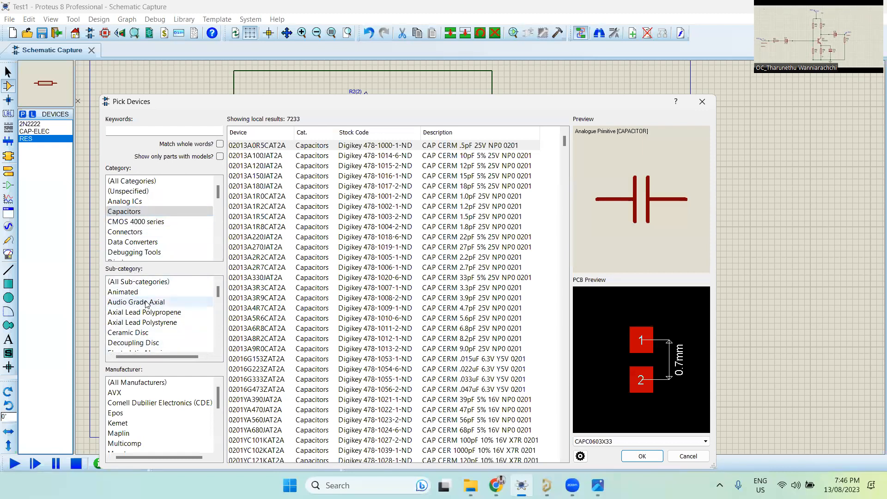
scroll(152, 312, "down", 2)
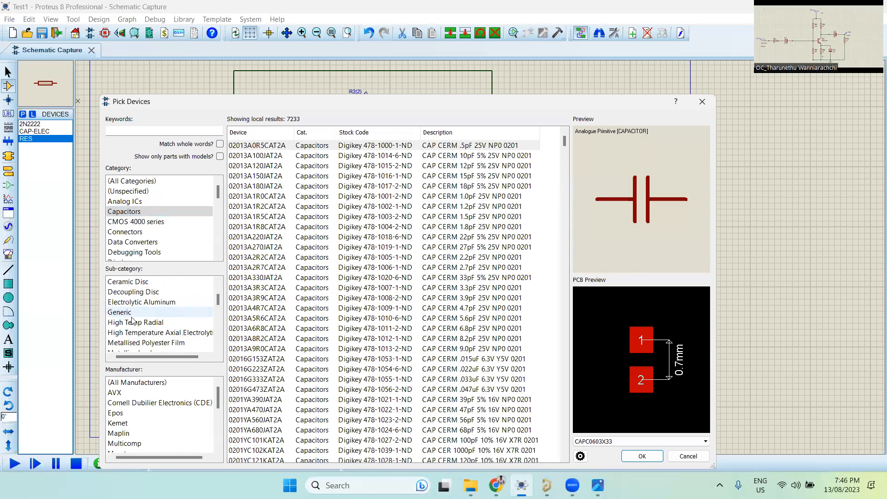
scroll(169, 317, "down", 5)
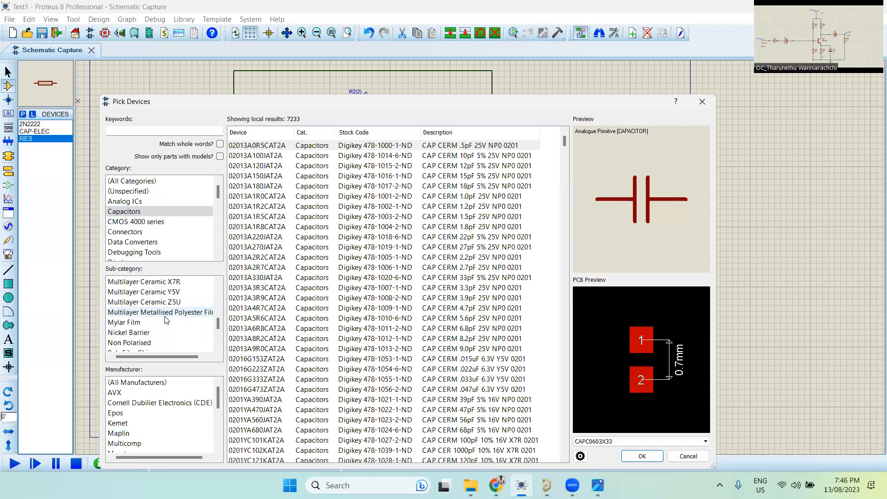
scroll(141, 335, "up", 5)
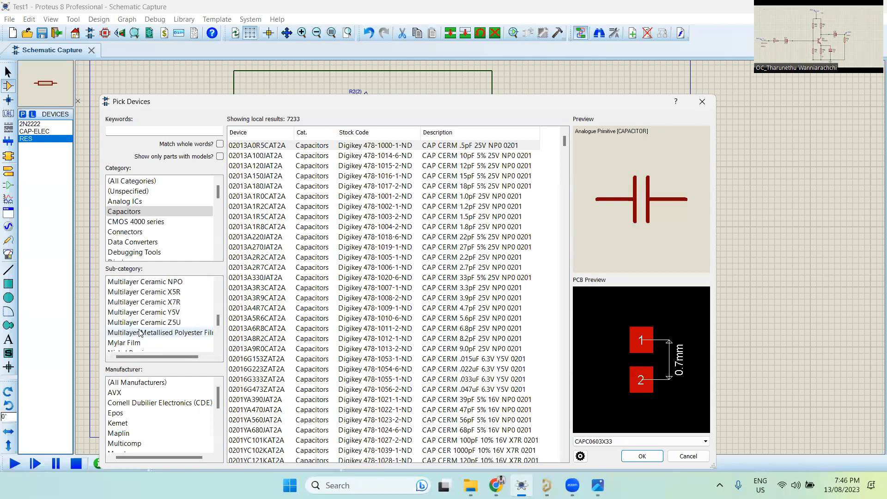
scroll(144, 314, "up", 2)
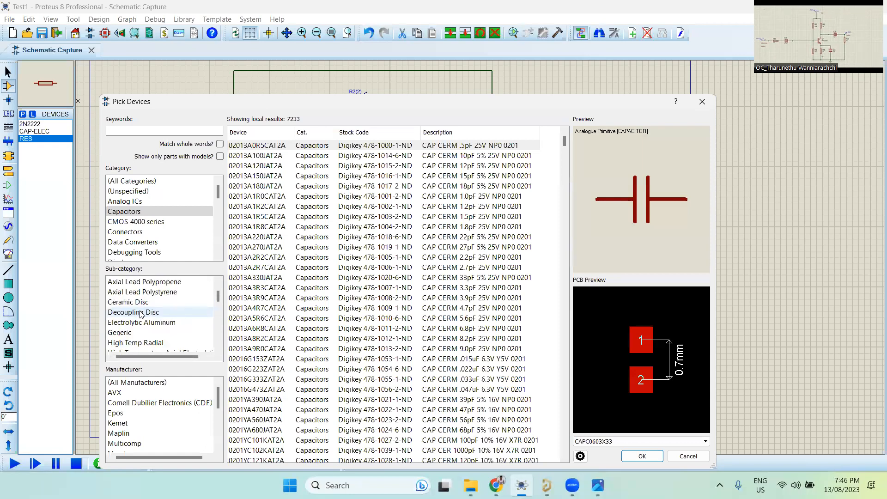
left_click(128, 333)
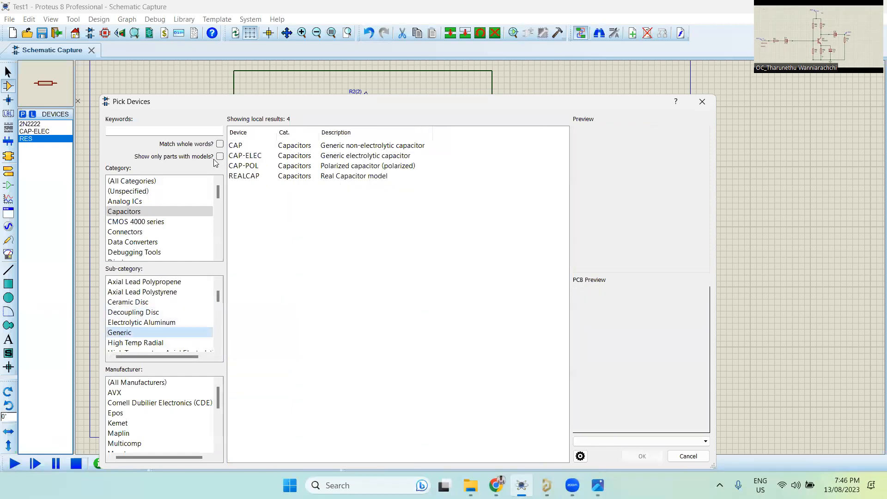
- Compare the symbol and footprint previews of the generic capacitors CAP, CAP-ELEC, CAP-POL and REALCAP
left_click(245, 156)
left_click(251, 170)
left_click(251, 177)
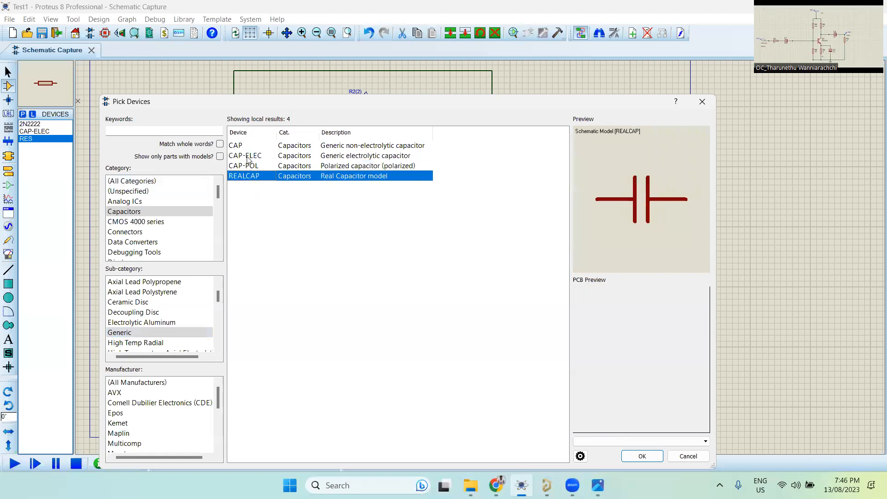
left_click(241, 147)
left_click(247, 158)
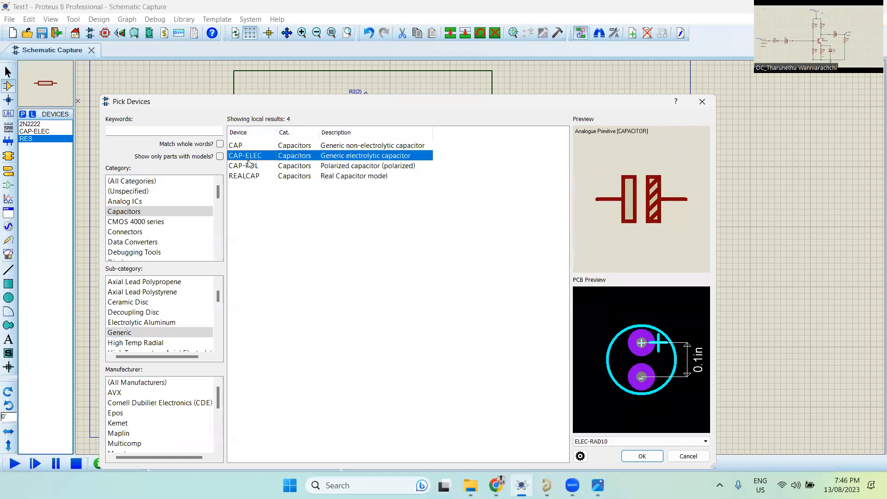
left_click(244, 167)
left_click(250, 178)
left_click(244, 148)
left_click(247, 156)
left_click(245, 177)
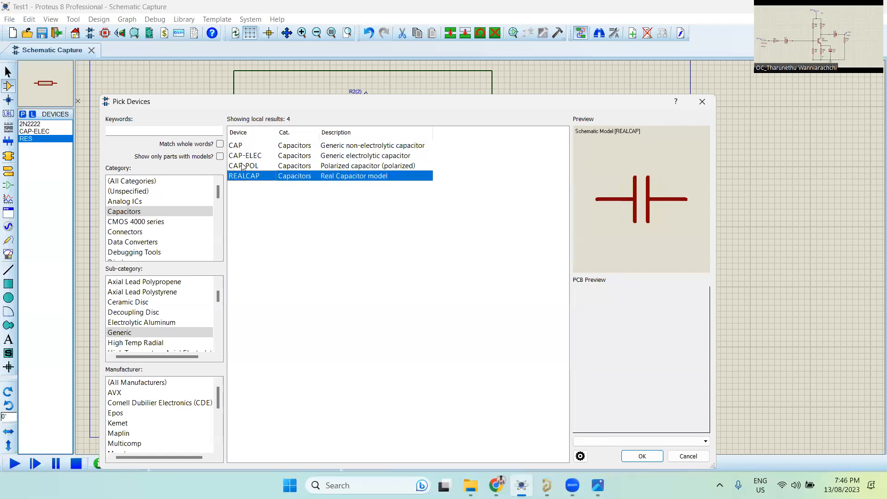
left_click(245, 157)
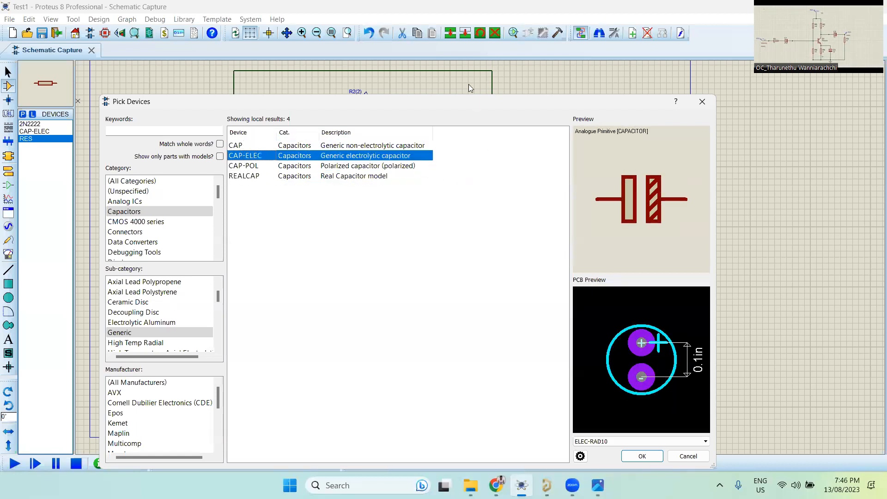
left_click_drag(471, 99, 431, 5)
left_click(648, 350)
left_click(649, 350)
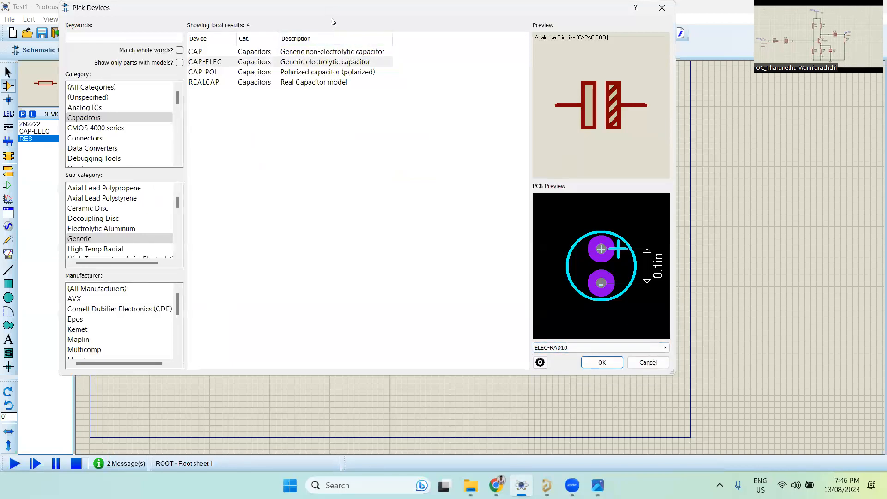
left_click_drag(334, 8, 372, 96)
- Preview each of the four generic capacitor devices once more, ending on REALCAP
left_click(243, 140)
left_click(270, 151)
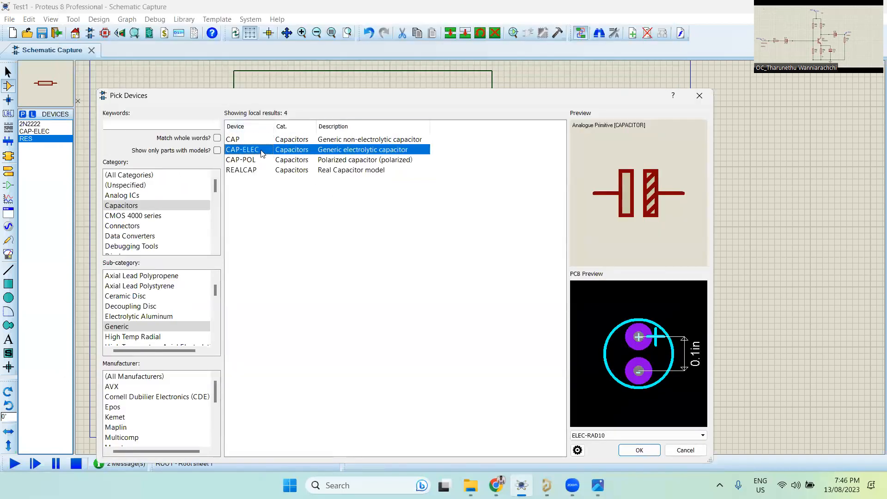
left_click(261, 160)
left_click(246, 140)
left_click(247, 150)
left_click(257, 160)
left_click(248, 171)
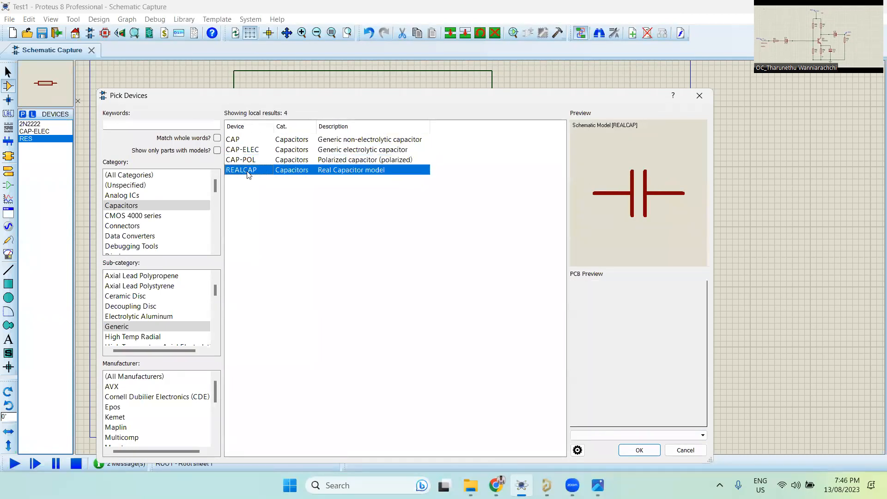
- Reselect the Capacitors category and filter its devices by the Generic sub-category again
left_click(152, 215)
left_click(151, 208)
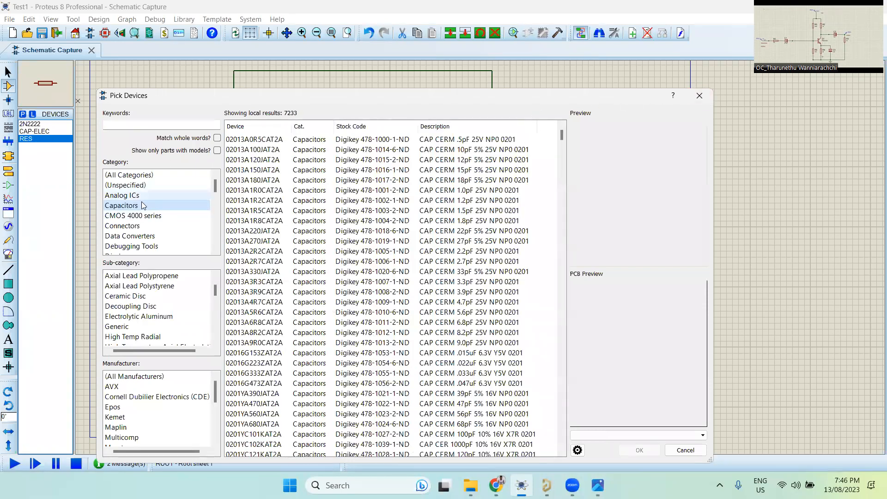
scroll(144, 289, "down", 3)
scroll(144, 289, "up", 3)
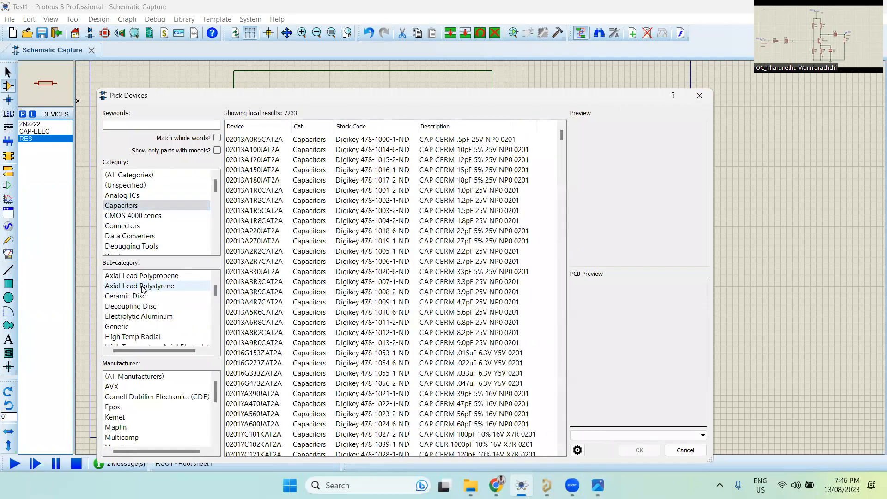
left_click(129, 327)
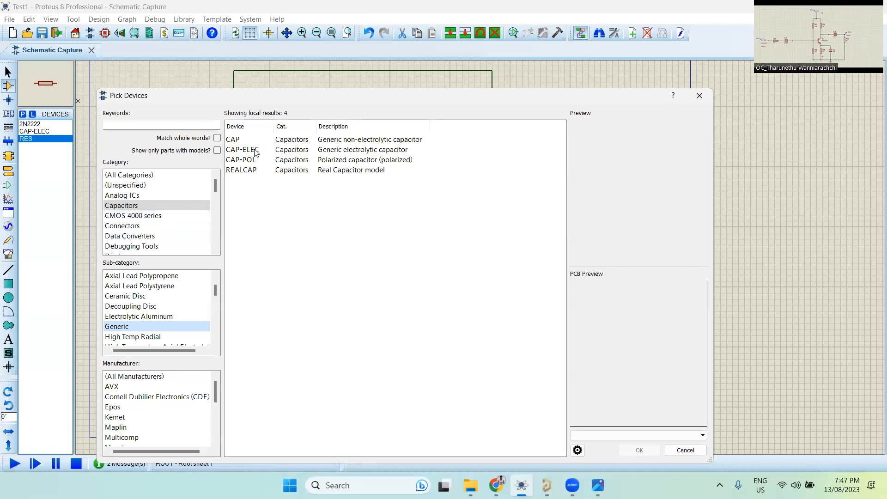
left_click(134, 206)
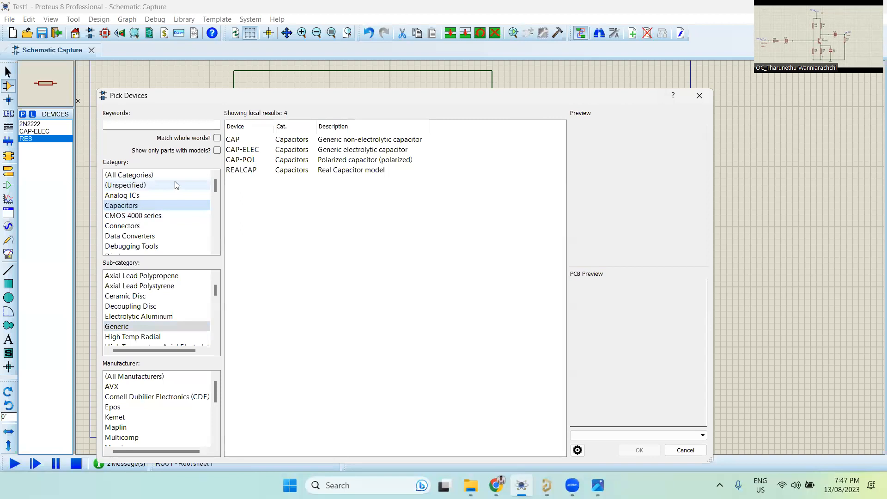
- Browse the Analog ICs category, preview the 7555, 7806 and 7810 devices, and close the device picker
left_click(123, 195)
left_click(268, 149)
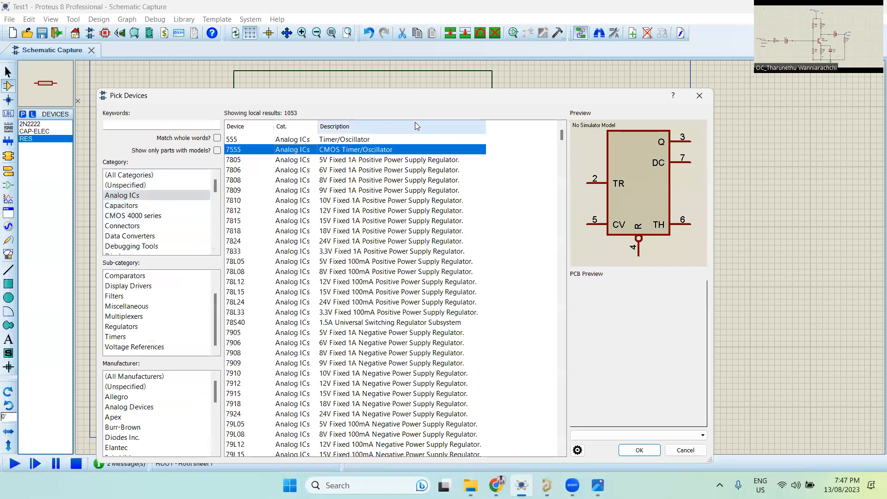
left_click_drag(528, 96, 514, 58)
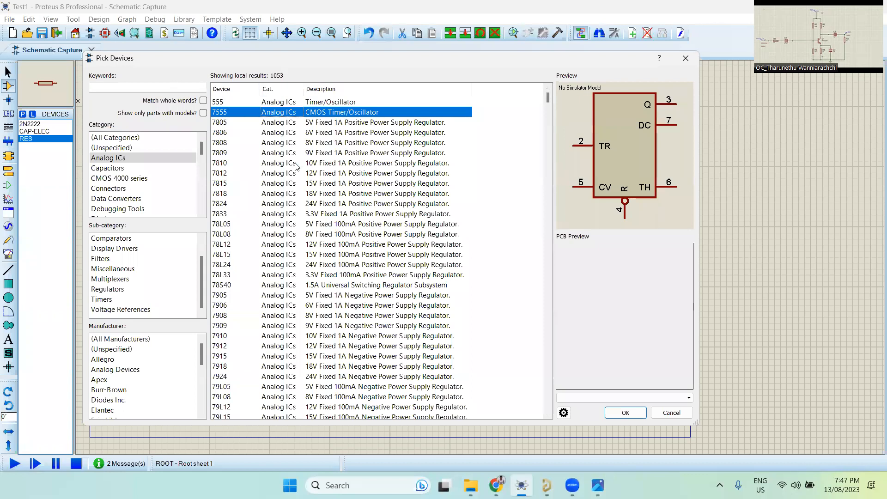
left_click(257, 134)
left_click(259, 162)
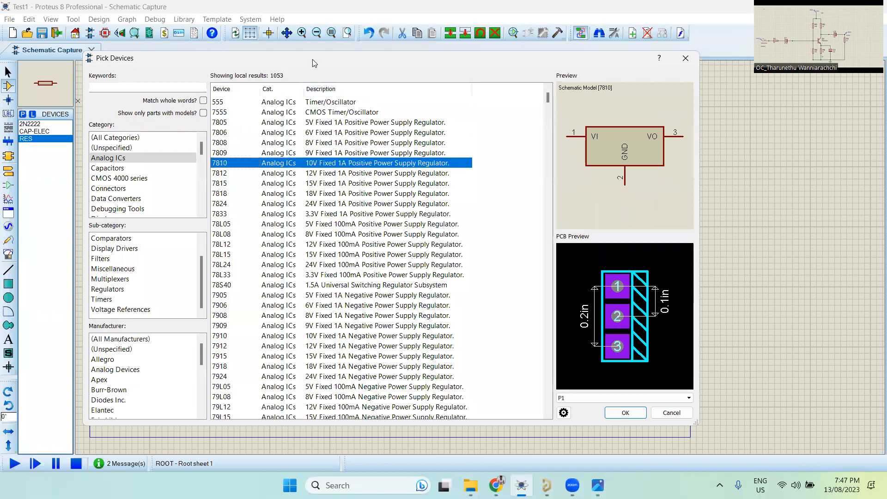
left_click(685, 57)
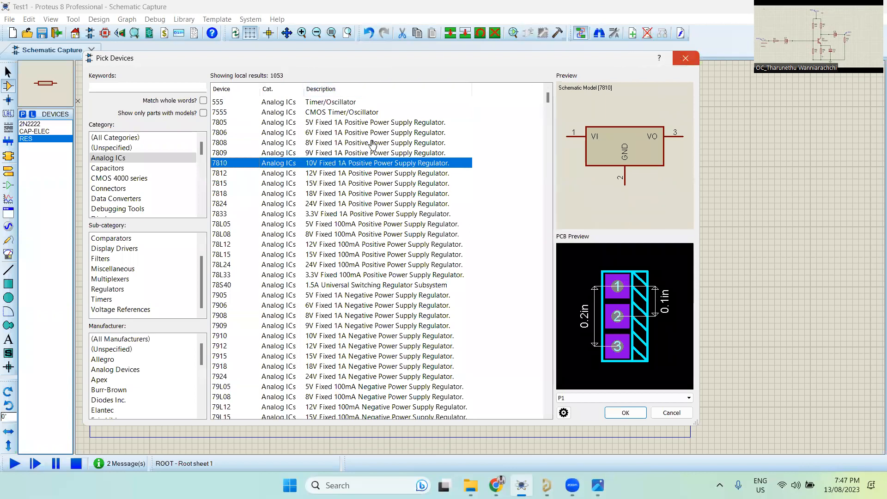
- Look at component R5 in the PCB layout's component list and close the layout to return to the schematic
scroll(149, 152, "down", 3)
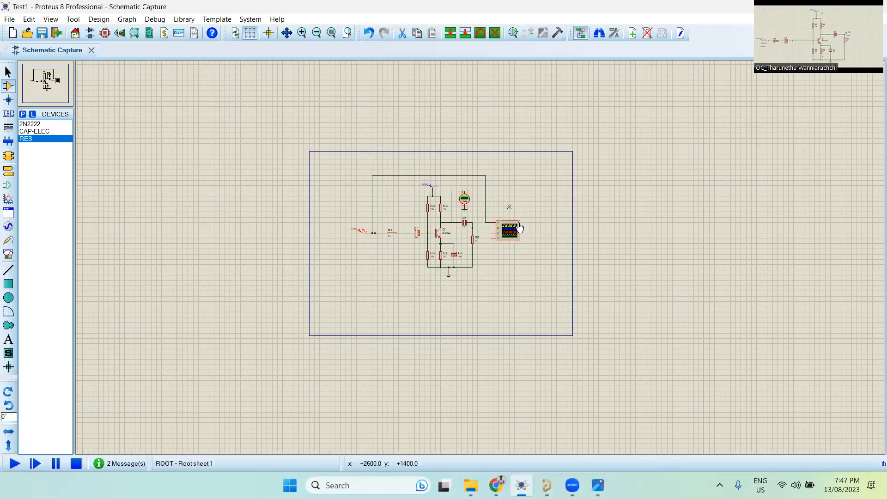
scroll(450, 277, "up", 2)
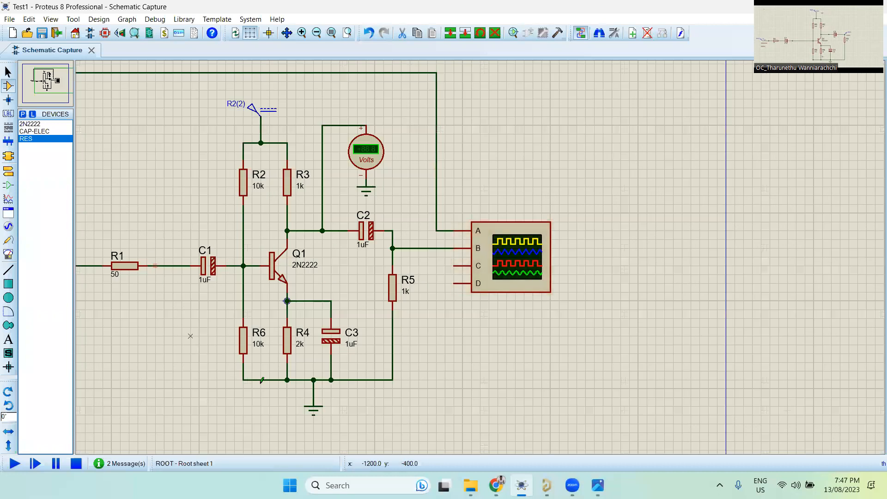
scroll(429, 301, "down", 1)
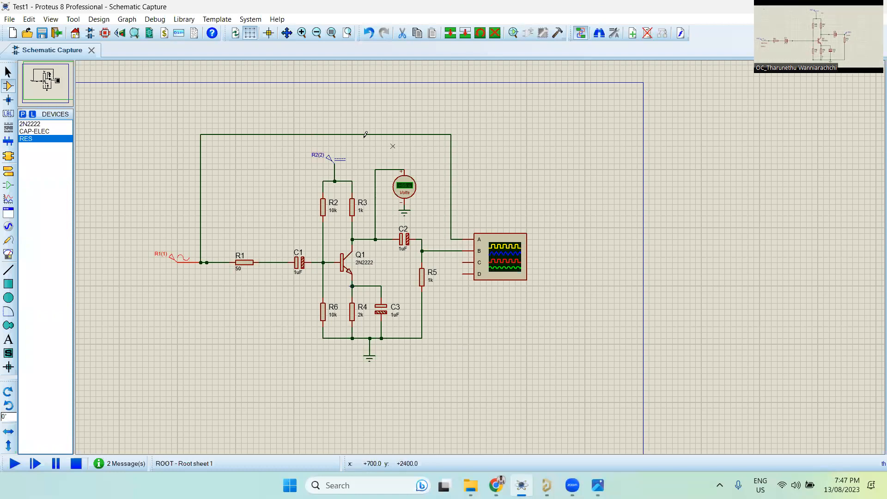
left_click(104, 33)
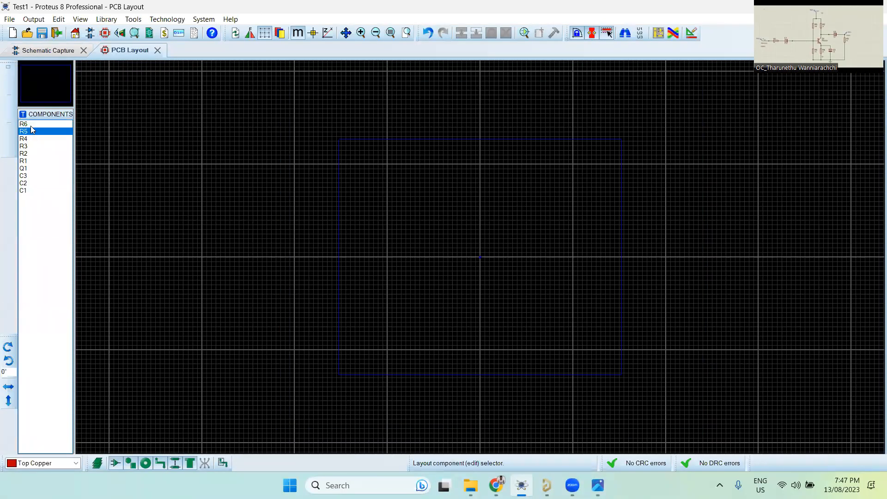
left_click(24, 132)
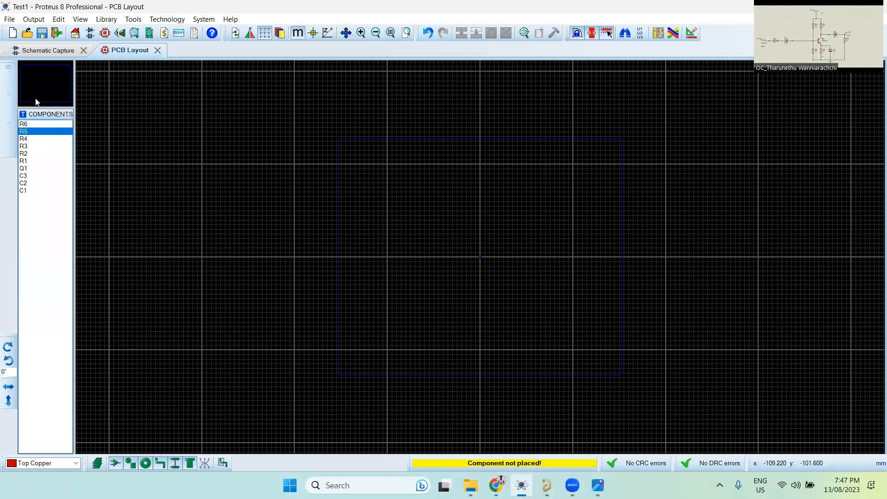
left_click(65, 50)
left_click(161, 50)
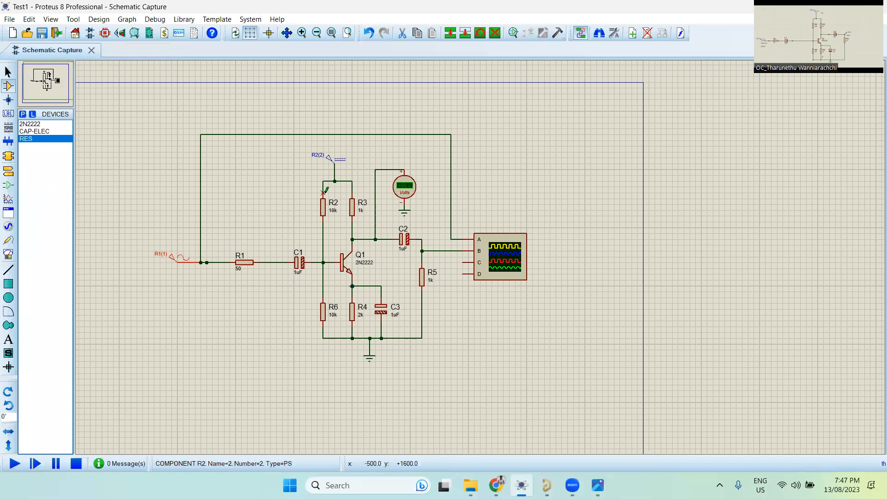
scroll(438, 327, "up", 1)
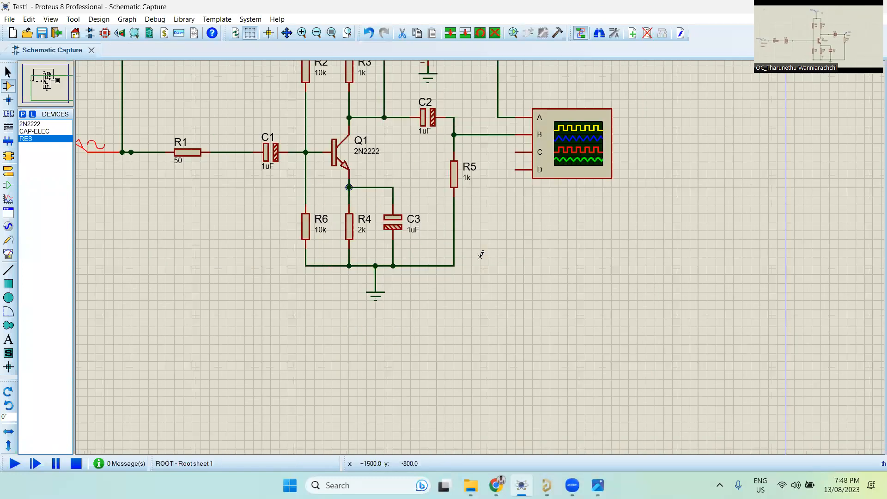
scroll(481, 254, "down", 1)
scroll(482, 253, "down", 1)
scroll(482, 253, "up", 1)
scroll(482, 254, "down", 1)
scroll(481, 253, "up", 1)
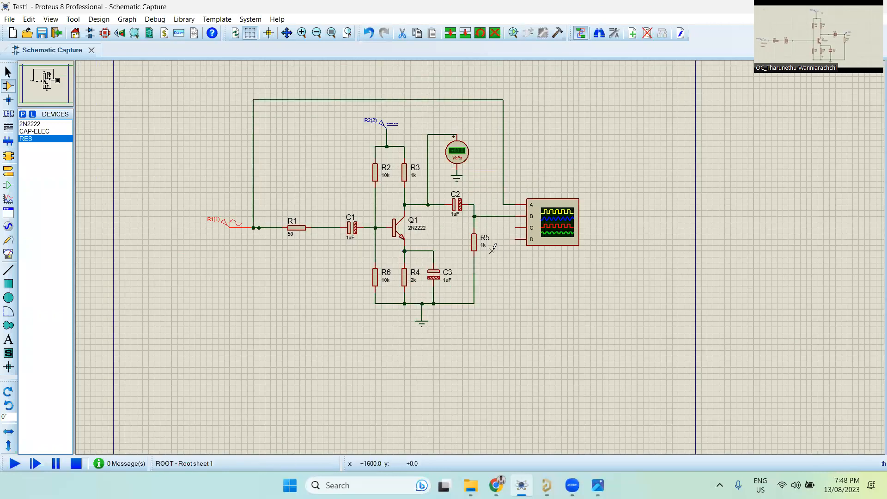
scroll(480, 260, "up", 1)
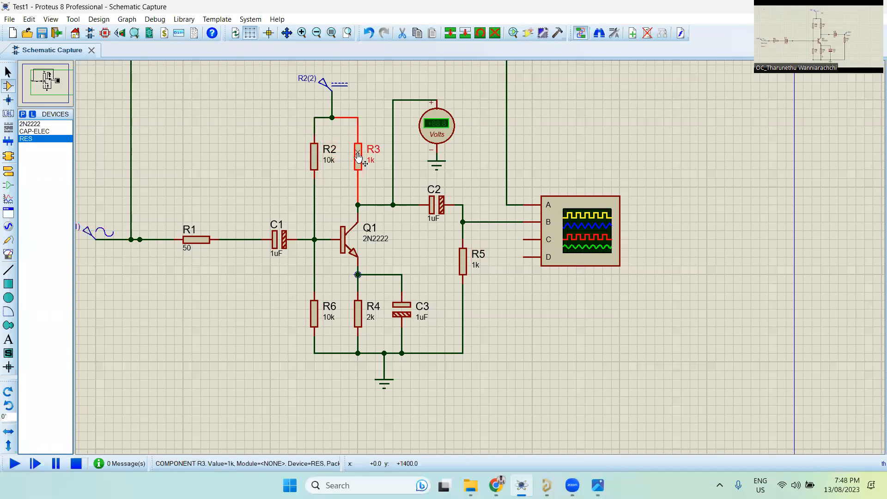
left_click(201, 241)
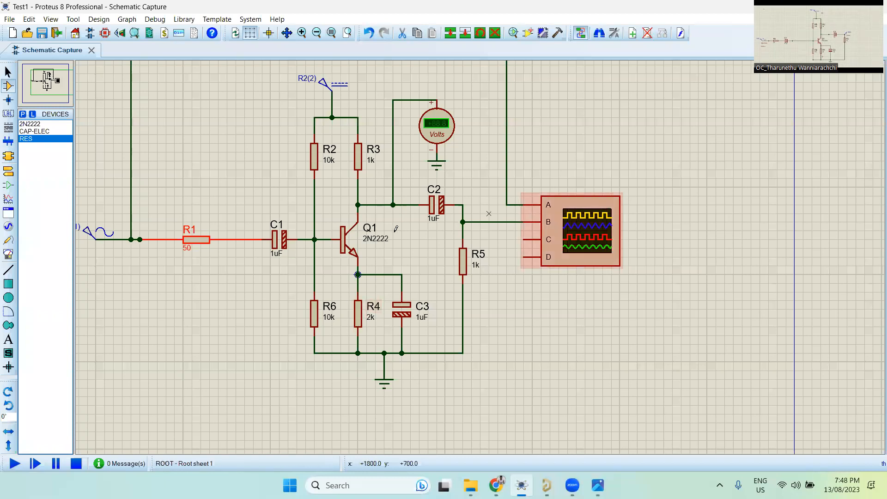
scroll(490, 215, "down", 1)
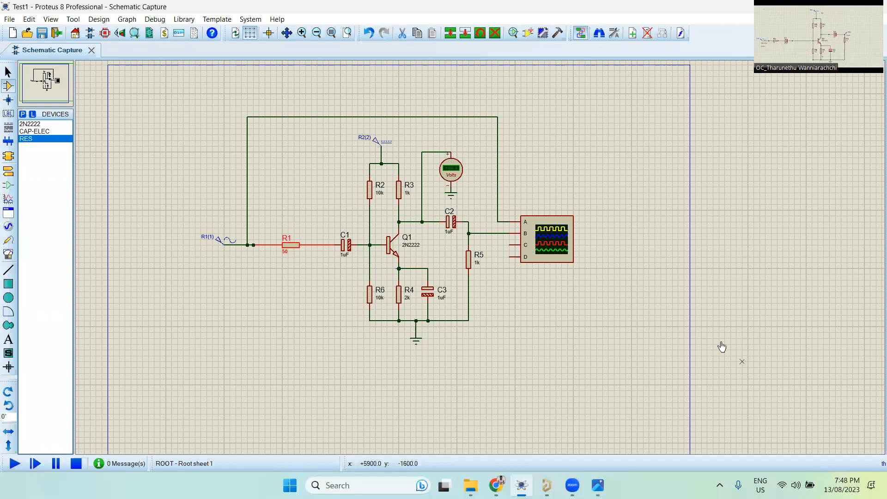
left_click(536, 238)
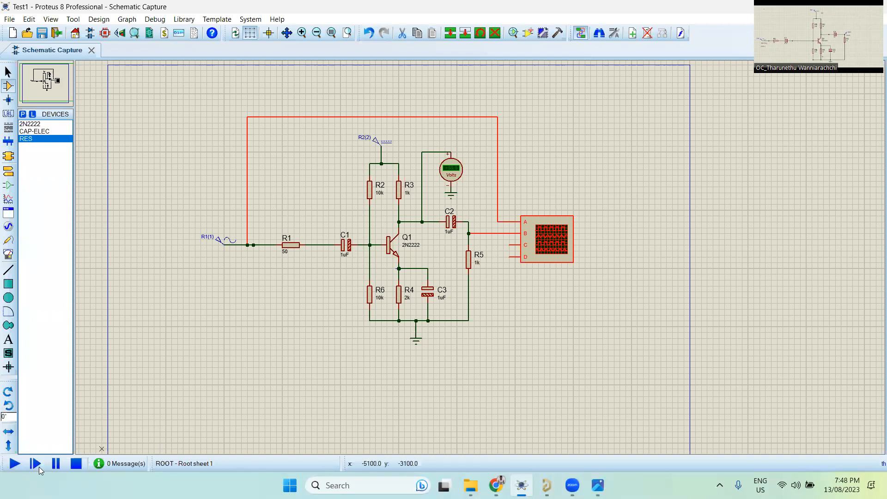
- Run the simulation, view channels A and B on a 0.2 ms time base, and close the oscilloscope window
left_click(14, 463)
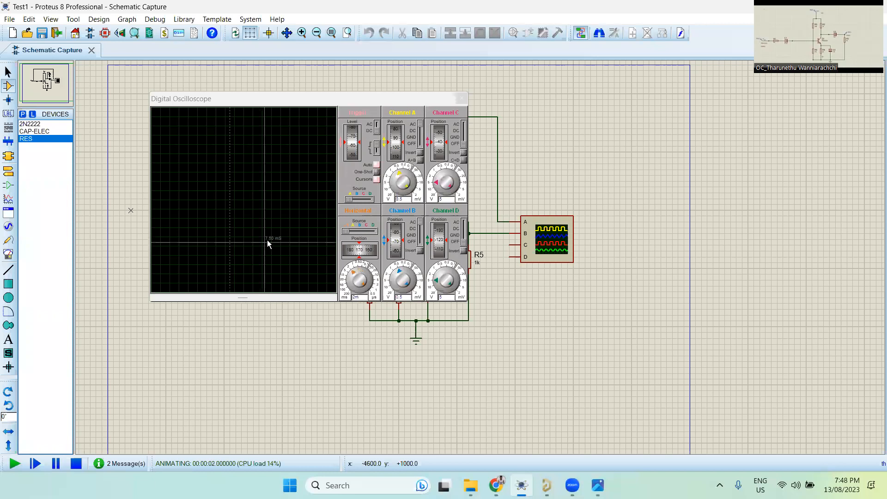
scroll(267, 240, "down", 3)
scroll(290, 237, "up", 5)
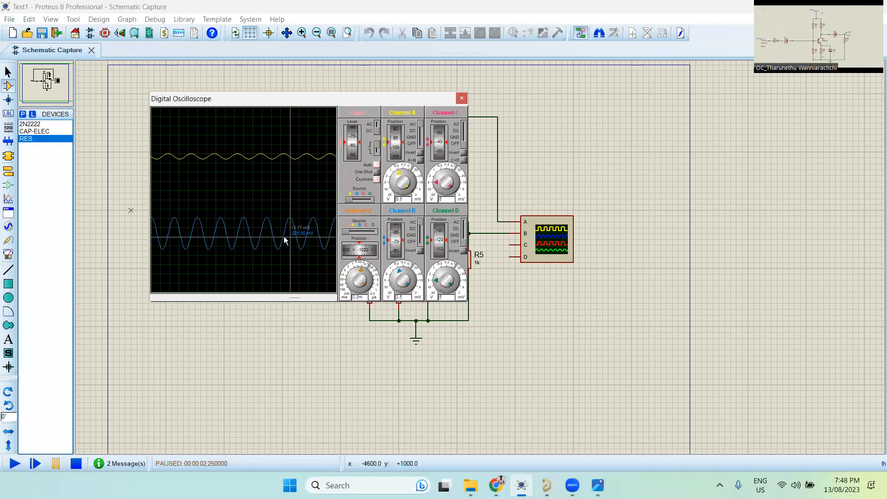
left_click(462, 100)
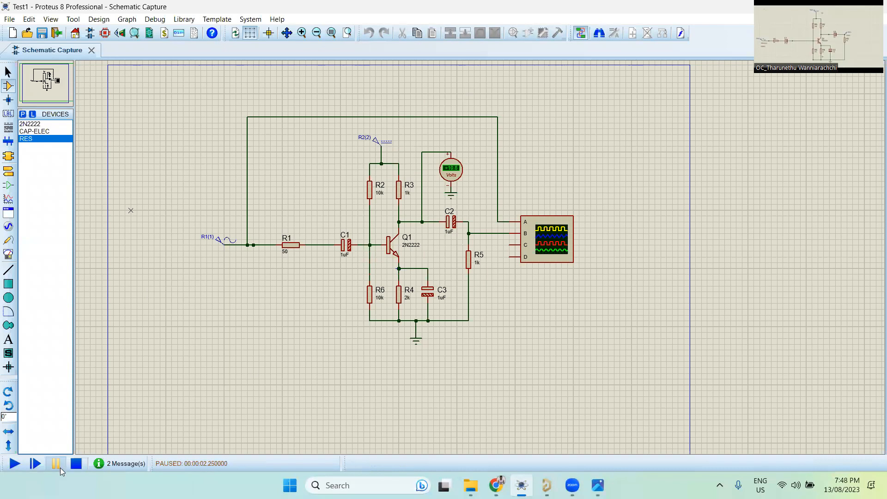
- Try to bring back the closed oscilloscope window by rerunning the simulation, and stop the simulation
left_click(74, 463)
left_click(15, 463)
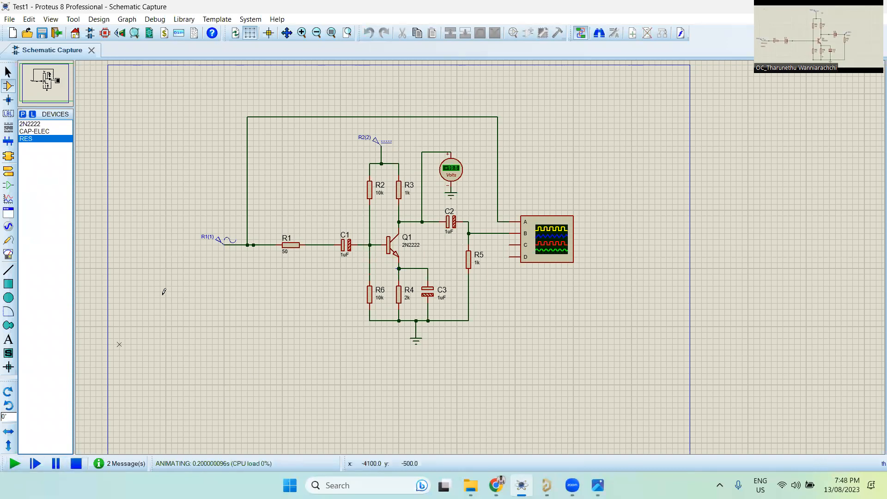
left_click(546, 230)
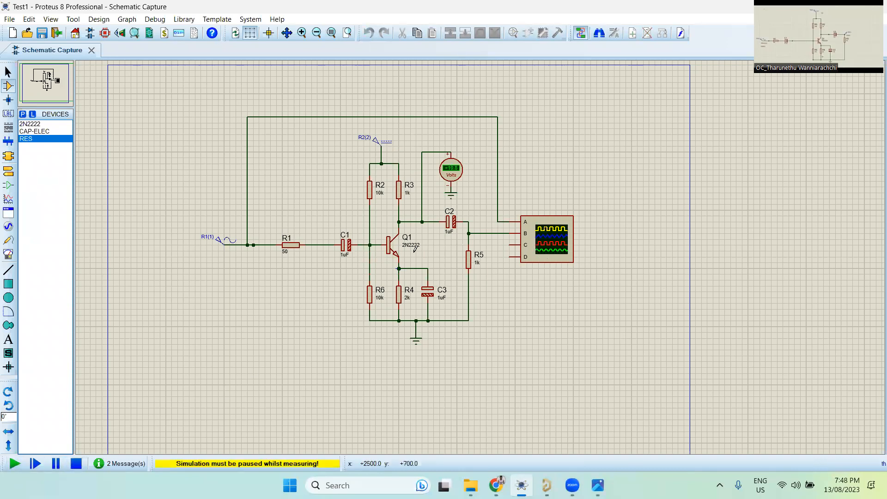
left_click(76, 463)
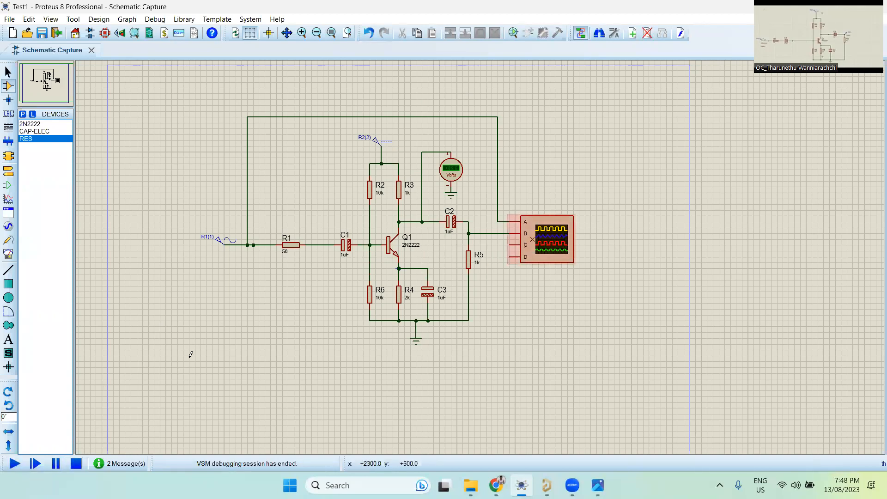
- Delete the existing oscilloscope and place a new one beside the amplifier's output stage
left_click(542, 243)
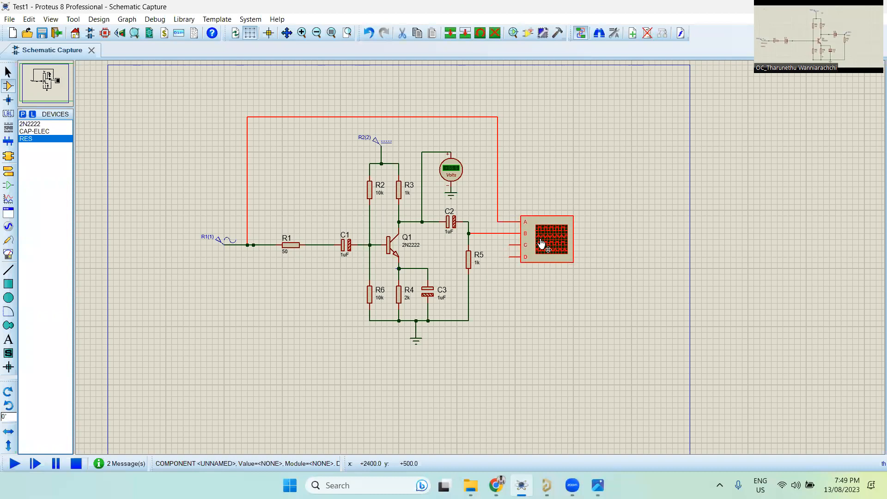
key("Delete")
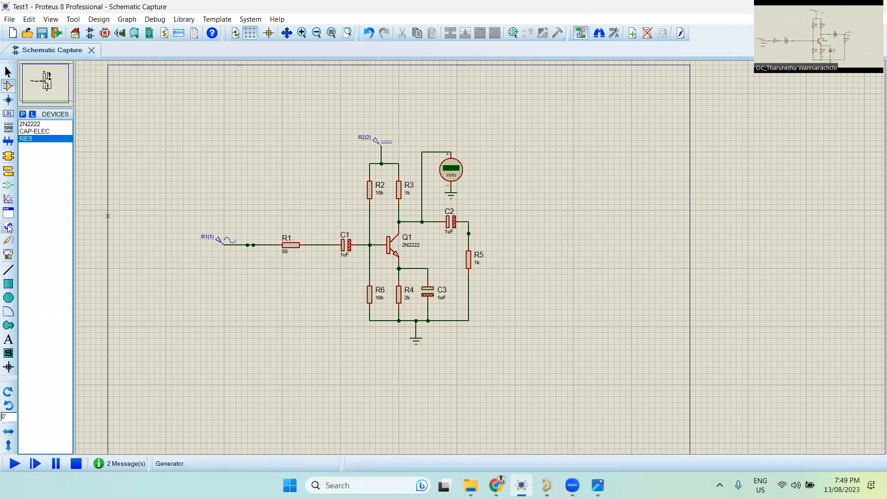
left_click(9, 254)
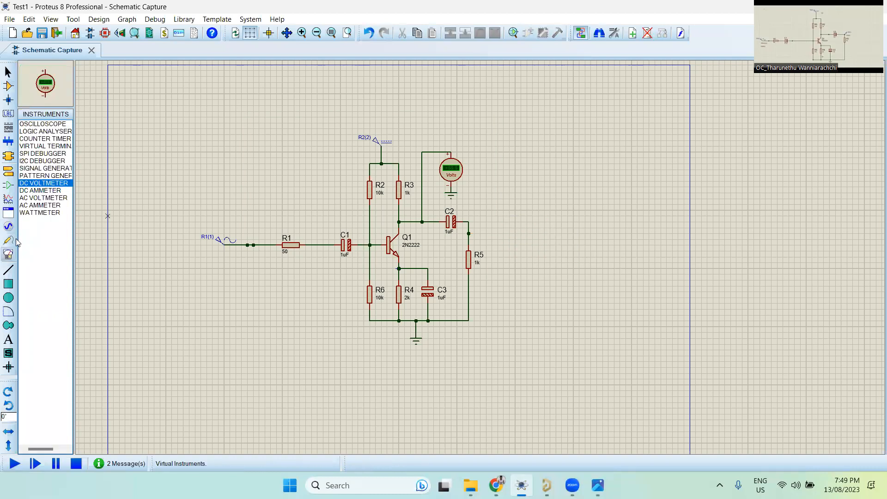
left_click(51, 124)
left_click(582, 239)
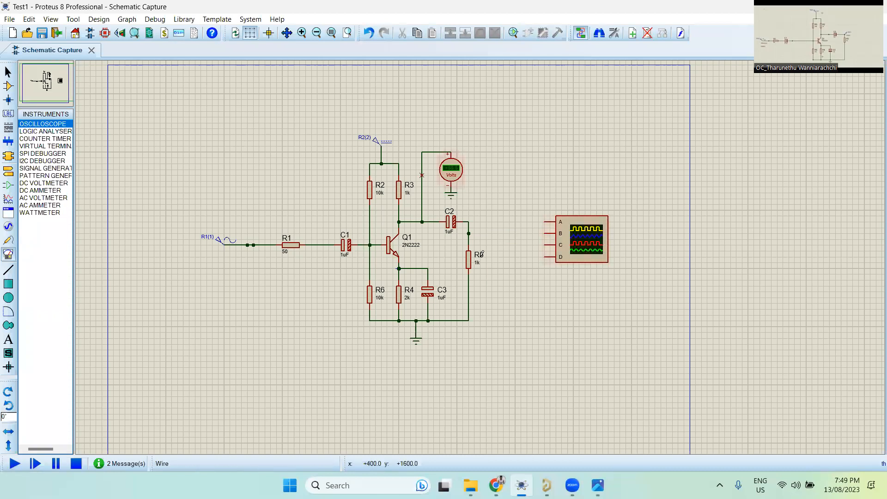
- Wire oscilloscope channel A over the top of the circuit to the input signal node before R1
scroll(549, 216, "up", 2)
left_click(467, 269)
scroll(351, 101, "down", 2)
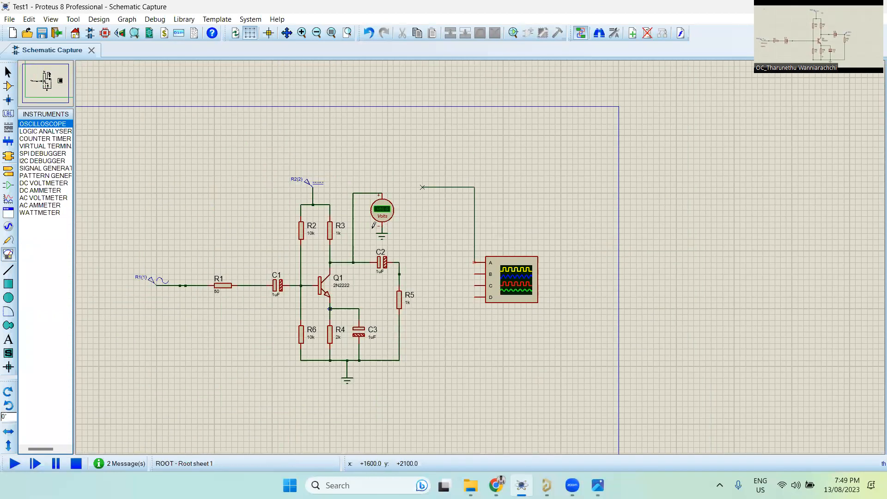
scroll(438, 233, "down", 4)
scroll(402, 236, "up", 6)
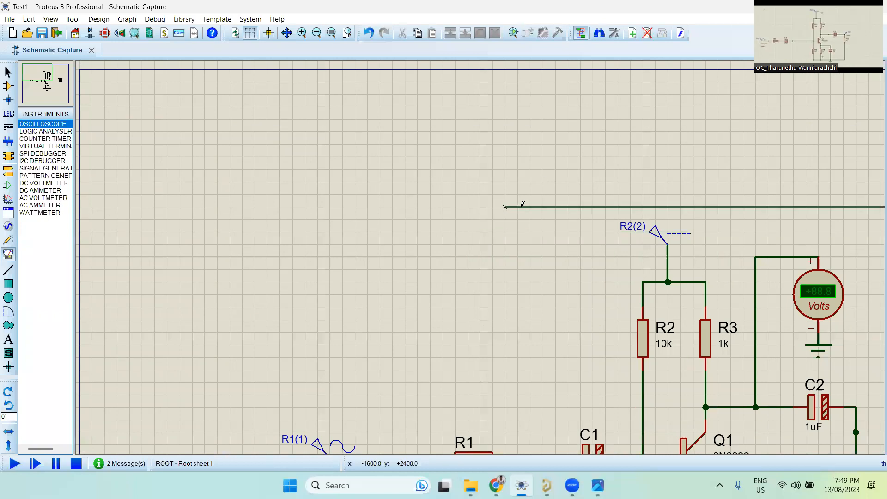
scroll(444, 277, "down", 1)
left_click(413, 389)
scroll(448, 253, "down", 3)
scroll(581, 284, "up", 2)
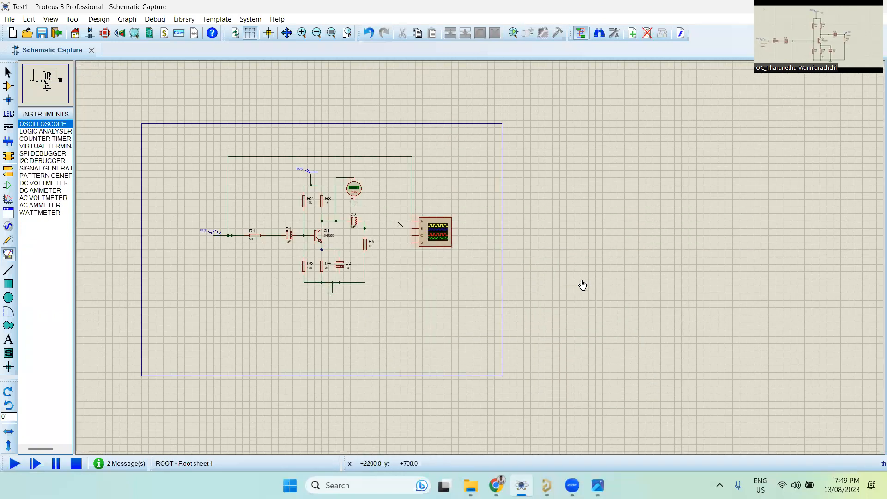
- Wire oscilloscope channel B to the output node between C2 and R5
scroll(539, 264, "up", 3)
left_click(419, 269)
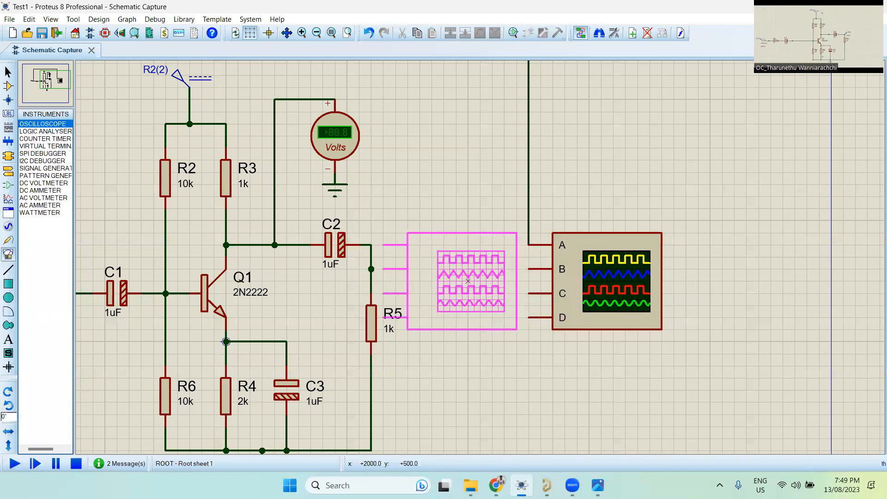
left_click(526, 269)
left_click(372, 268)
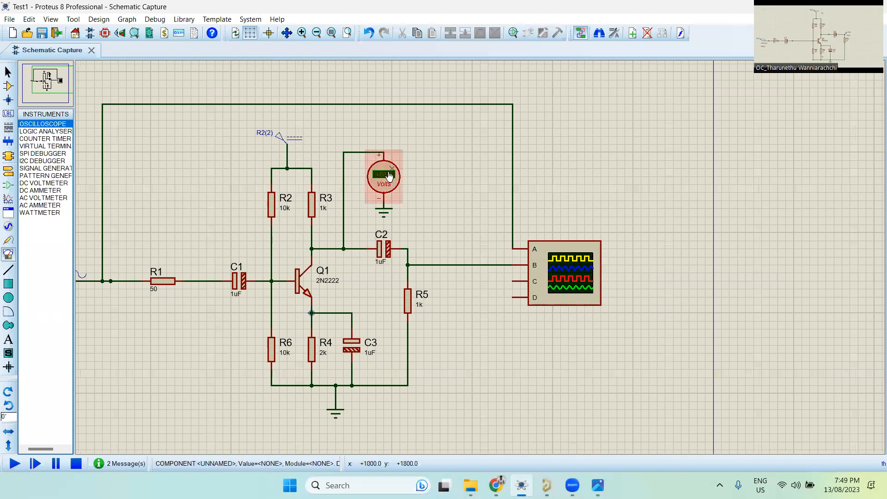
- Select the voltmeter in the circuit and preview the DC voltmeter, DC ammeter and AC voltmeter instruments
left_click(389, 174)
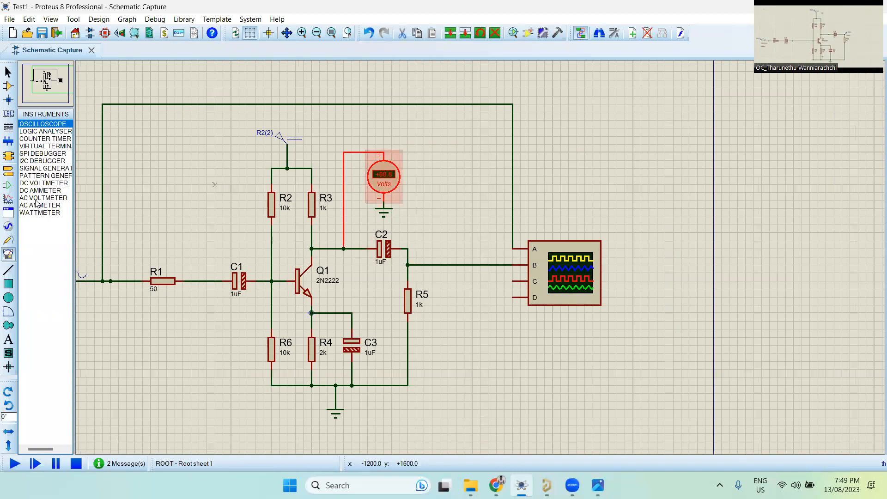
left_click(43, 183)
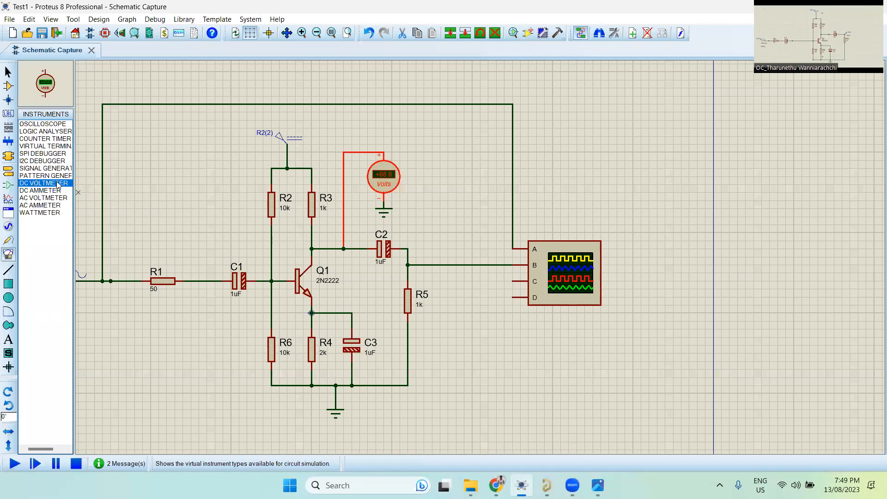
left_click(32, 191)
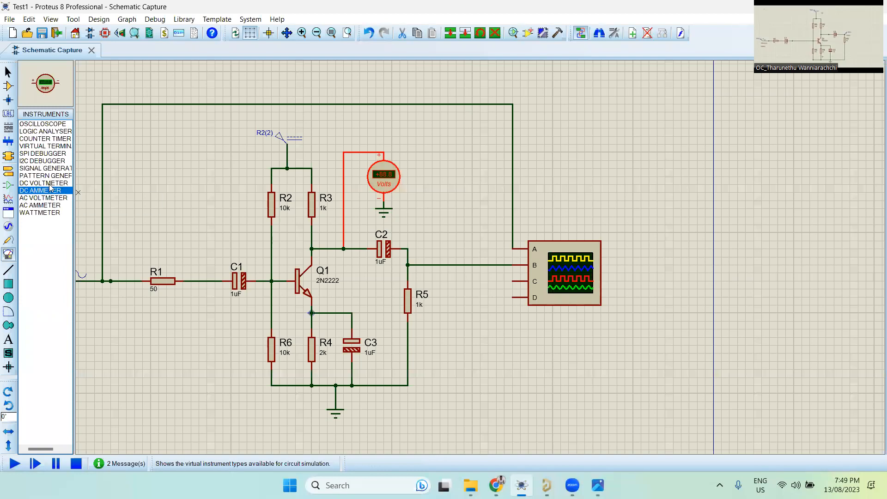
left_click(49, 184)
left_click(44, 199)
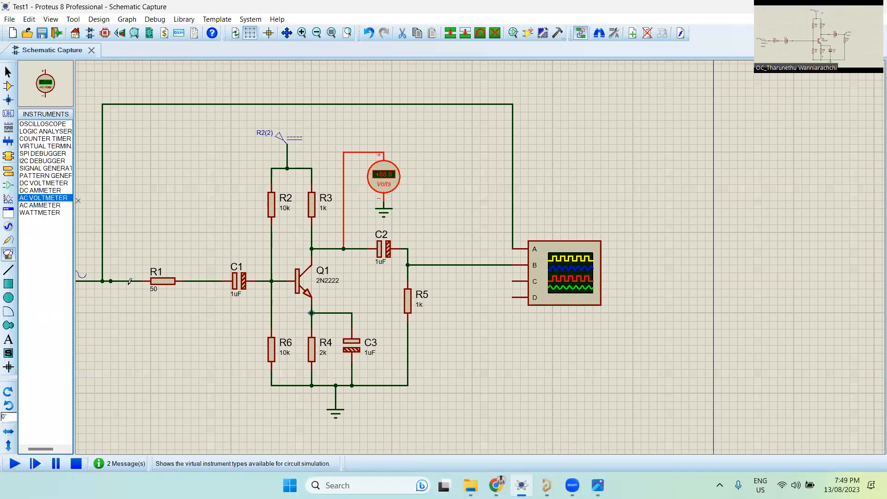
- Place an AC voltmeter below the input signal node before R1 and wire its positive terminal to that node
scroll(332, 296, "down", 1)
scroll(332, 296, "up", 3)
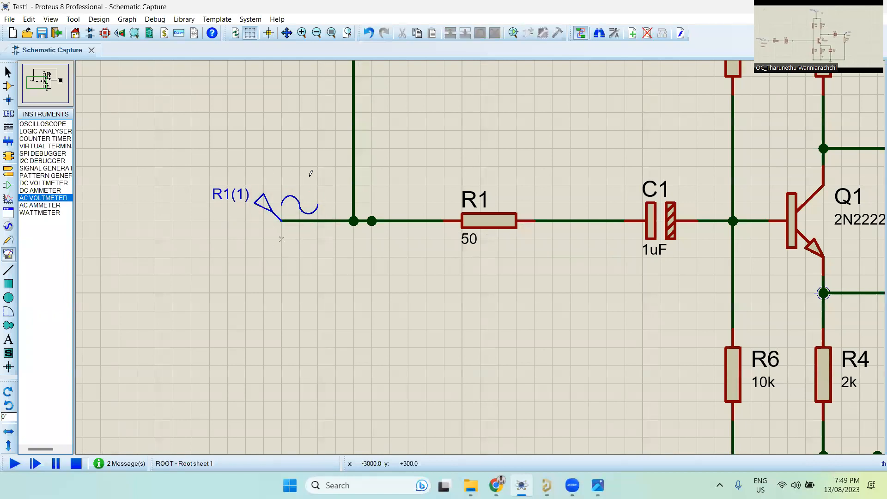
left_click(318, 292)
left_click(353, 293)
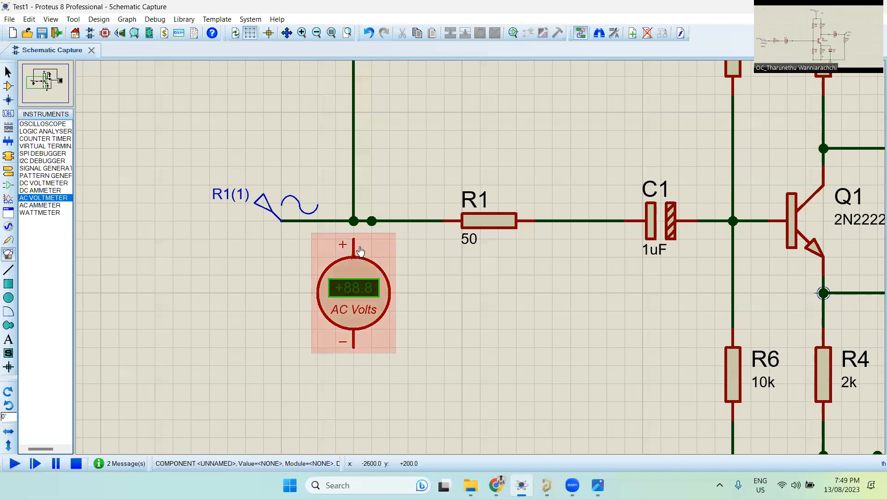
left_click(354, 238)
left_click(354, 221)
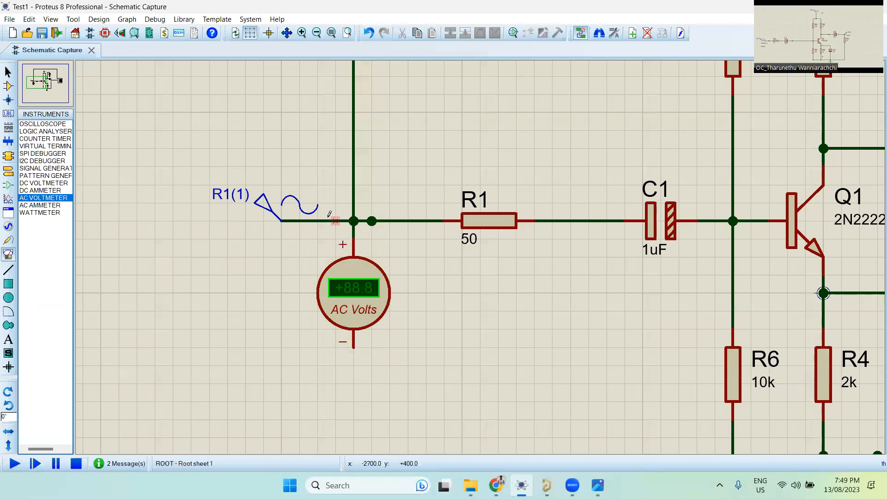
- Place a ground terminal on the negative terminal of the AC voltmeter
scroll(439, 243, "down", 1)
scroll(479, 257, "down", 1)
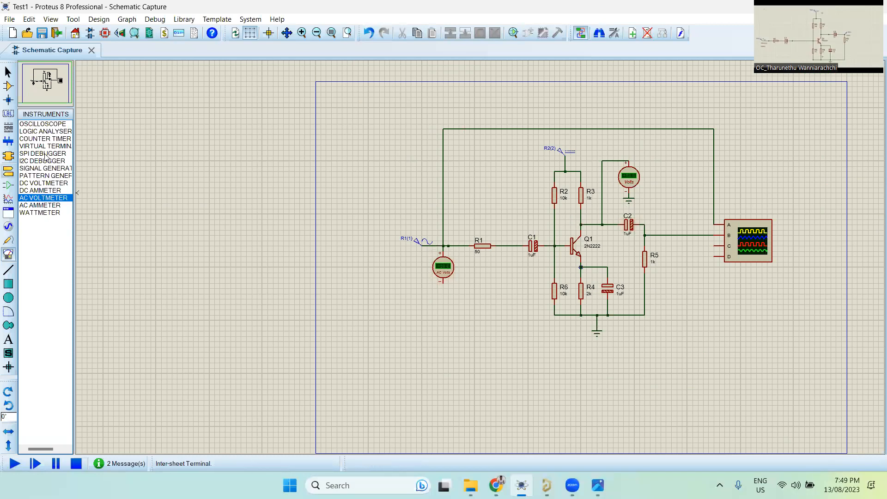
left_click(8, 173)
scroll(531, 301, "up", 2)
left_click(443, 287)
scroll(436, 242, "down", 2)
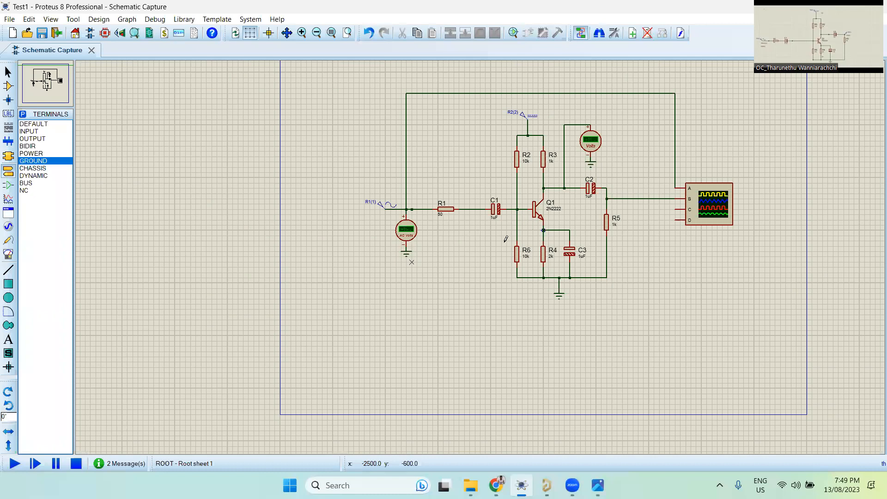
- Run the simulation, move the oscilloscope window clear of the input stage and read the AC voltmeter
scroll(480, 250, "down", 1)
scroll(387, 248, "up", 2)
scroll(353, 281, "down", 1)
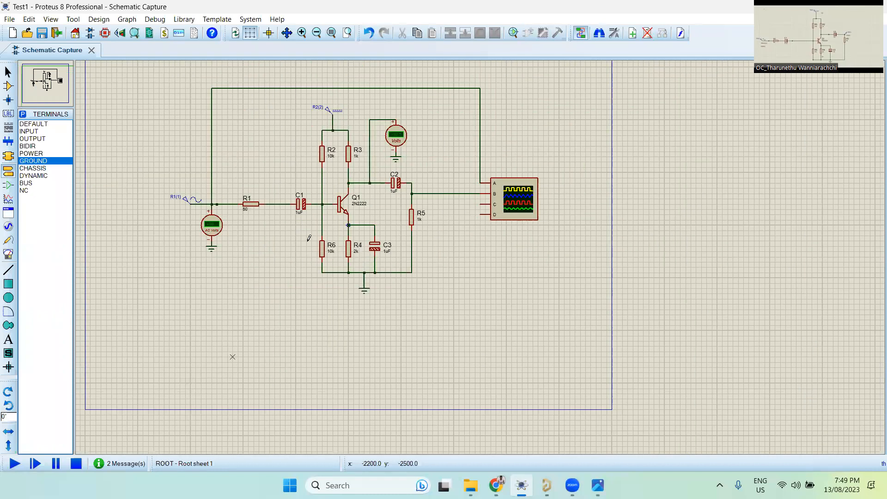
left_click(15, 464)
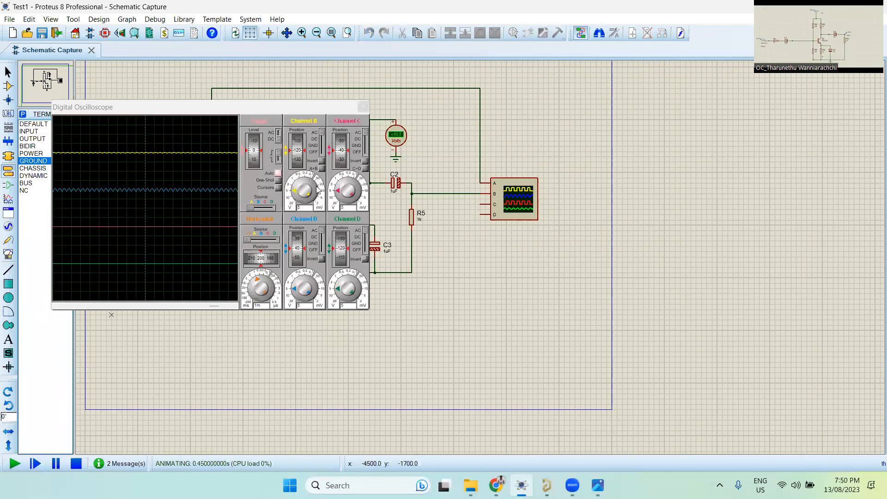
left_click_drag(278, 110, 304, 289)
scroll(210, 223, "up", 1)
scroll(485, 212, "up", 2)
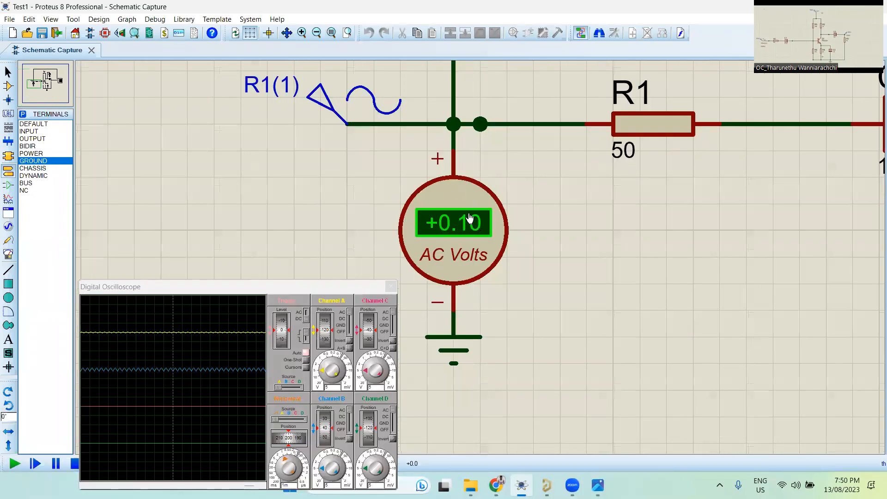
- Examine the DC voltmeter reading at the collector of Q1 and compare it with the AC voltmeter at the input
scroll(451, 234, "down", 1)
scroll(467, 247, "down", 1)
scroll(470, 253, "down", 1)
scroll(473, 254, "down", 1)
scroll(678, 183, "up", 1)
scroll(478, 206, "up", 1)
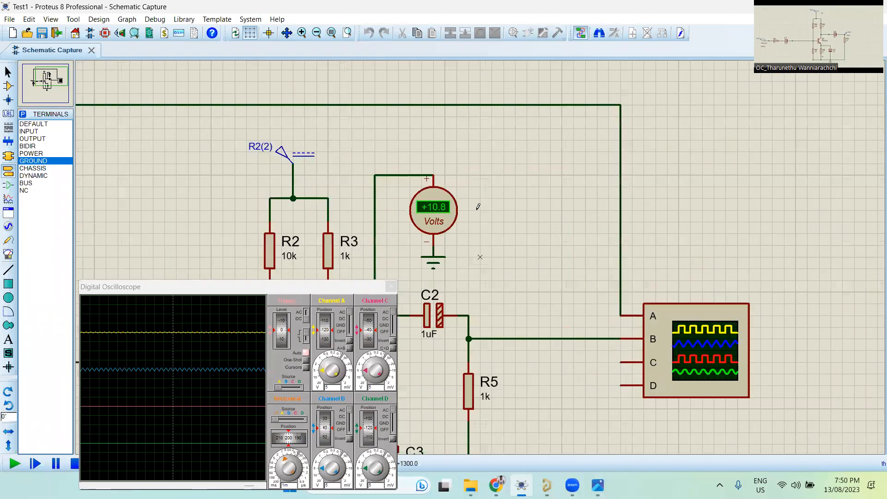
scroll(478, 206, "down", 2)
scroll(479, 313, "up", 1)
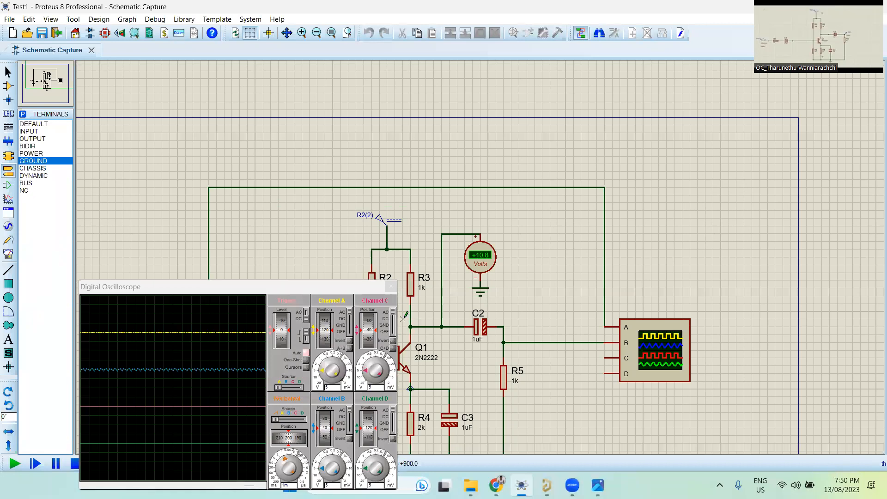
scroll(454, 285, "down", 1)
scroll(499, 192, "up", 1)
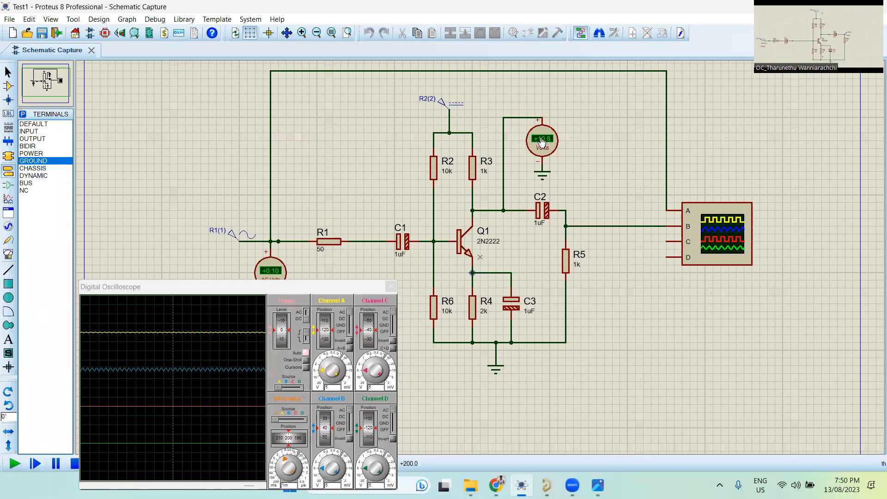
scroll(511, 208, "down", 2)
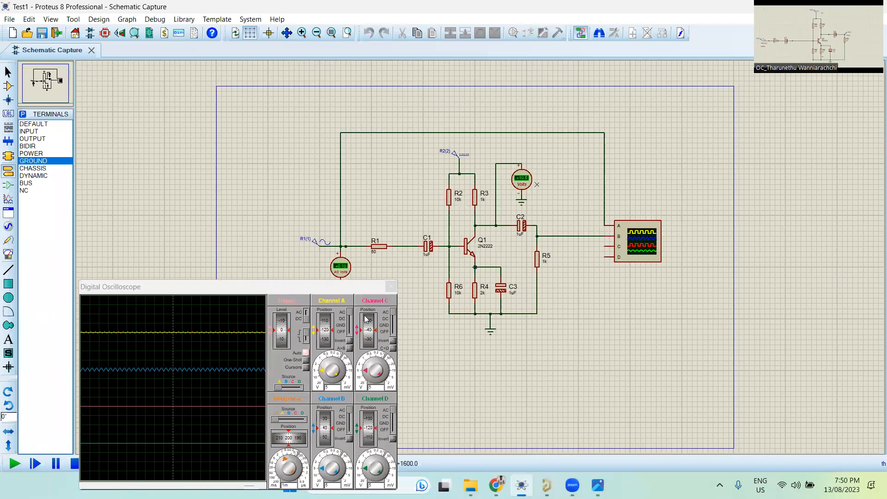
- Move the oscilloscope window away from the schematic and stop the simulation
left_click_drag(370, 287, 399, 116)
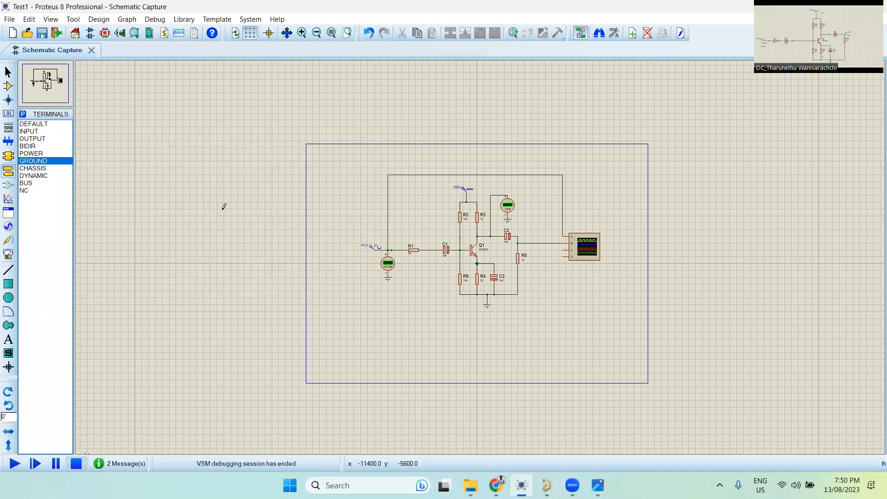
scroll(577, 280, "down", 3)
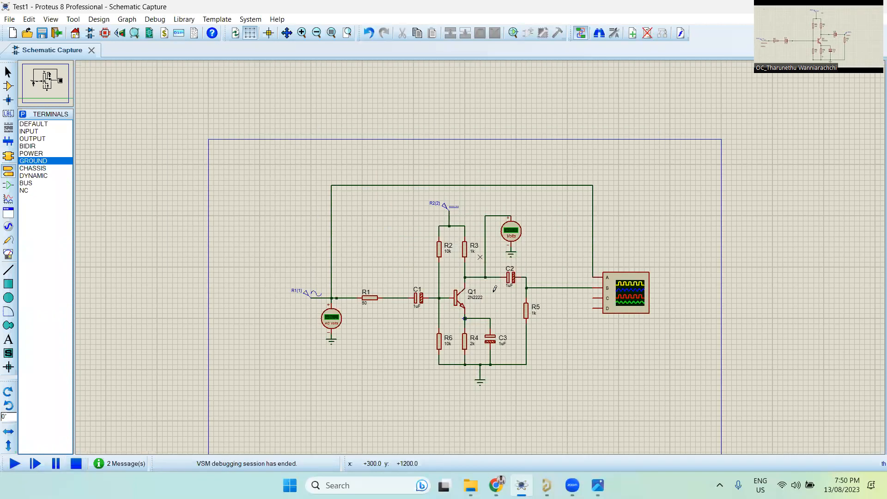
scroll(497, 192, "up", 1)
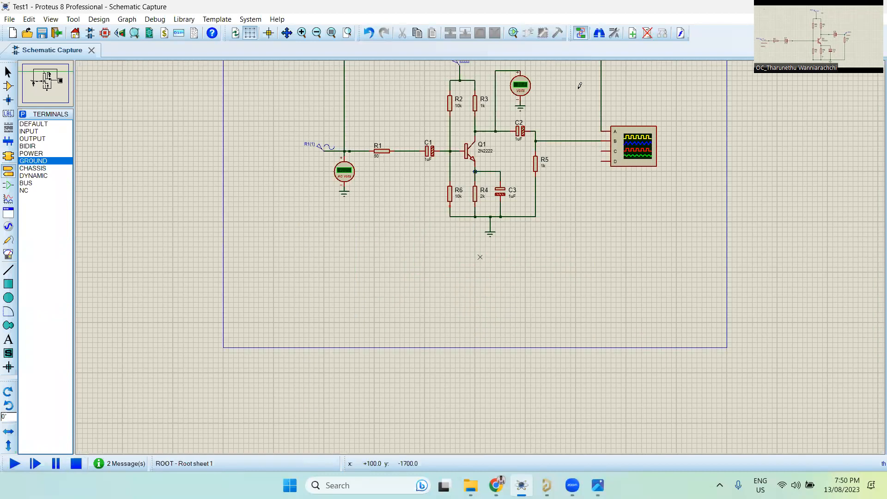
scroll(514, 138, "up", 1)
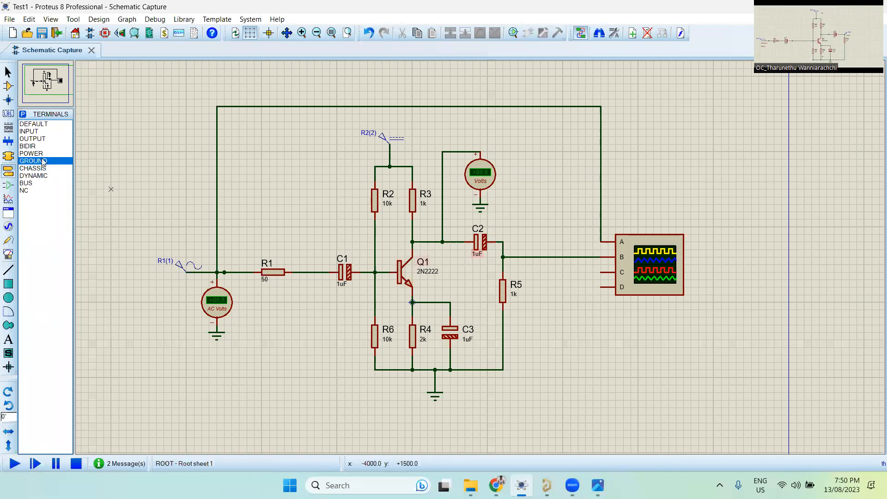
- Preview the DC ammeter, DC voltmeter and AC voltmeter in the list of virtual instruments
left_click(8, 255)
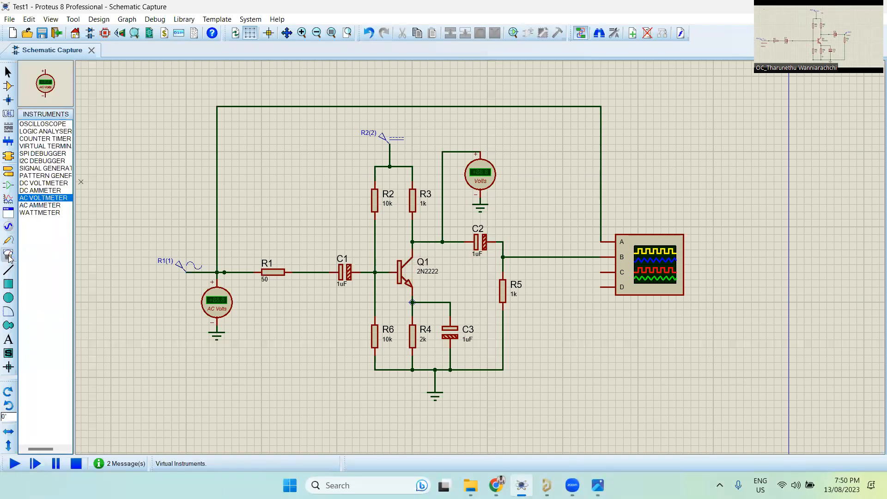
left_click(45, 191)
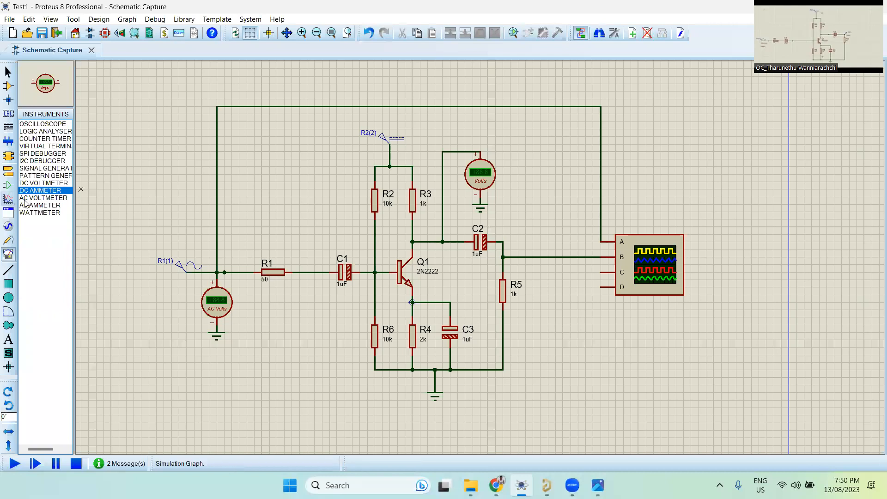
left_click(42, 183)
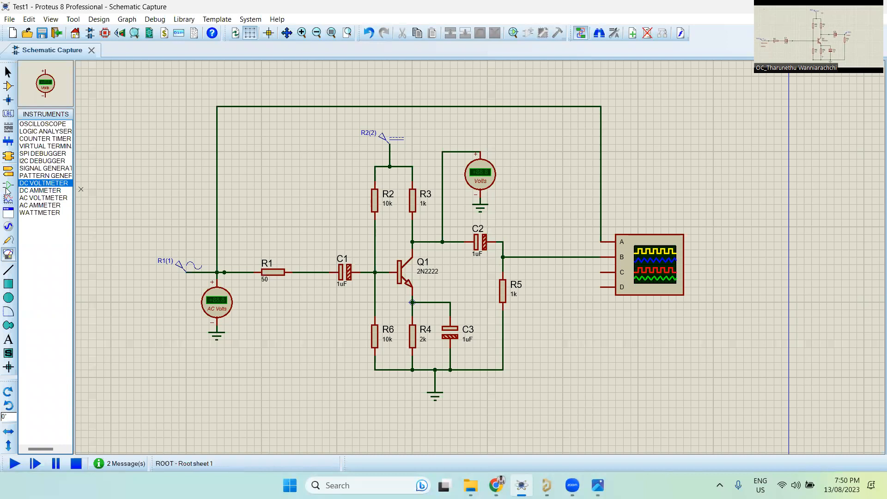
left_click(44, 192)
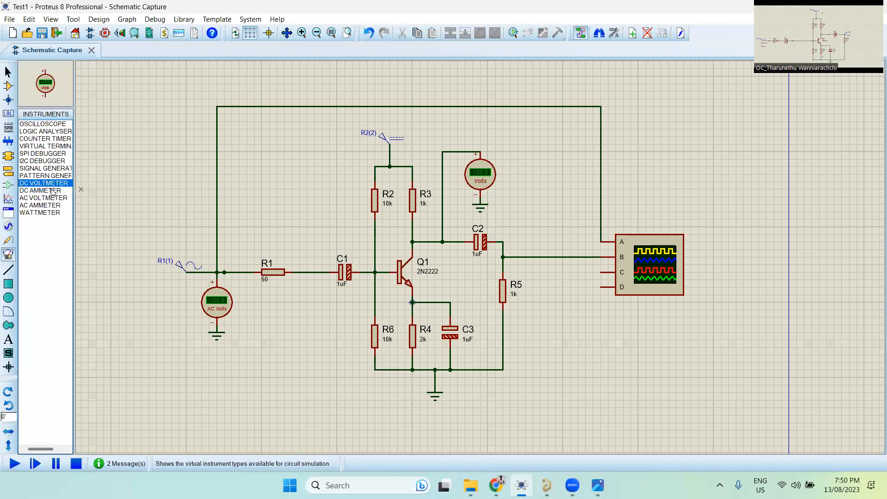
left_click(53, 197)
left_click(53, 190)
left_click(55, 183)
left_click(51, 191)
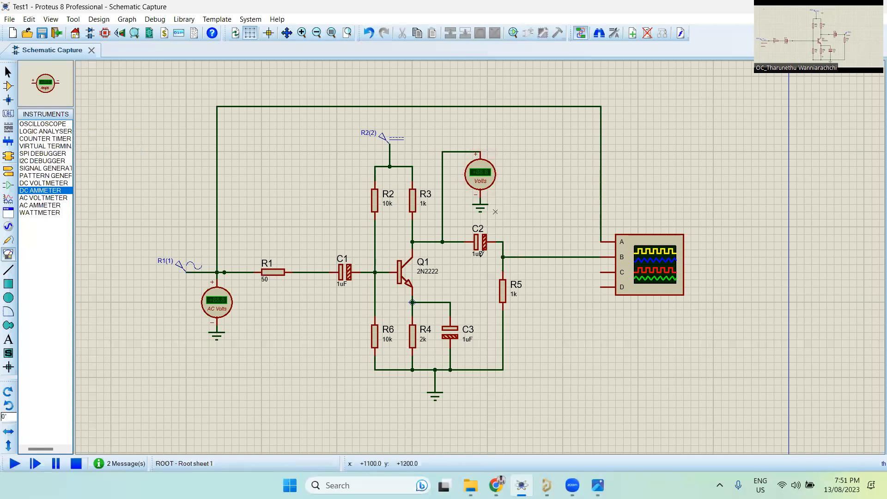
- Review the amplifier schematic from the input source through Q1 to the oscilloscope connections
scroll(480, 253, "up", 1)
scroll(438, 252, "down", 1)
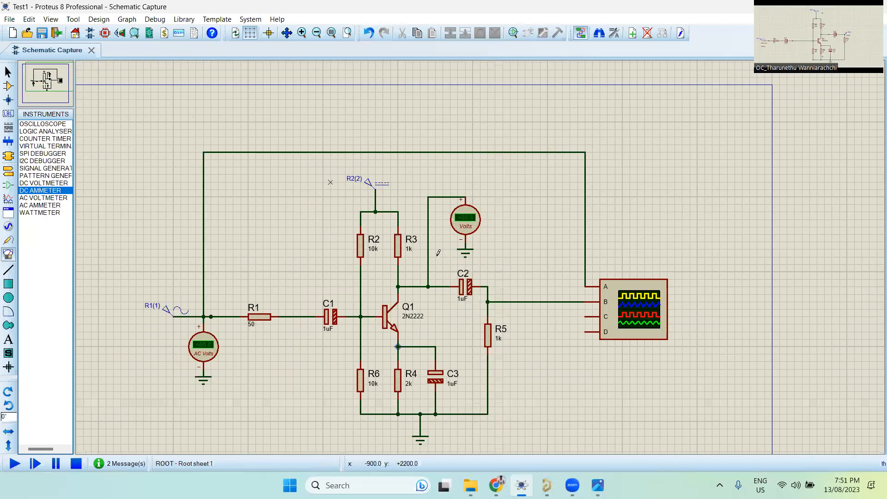
scroll(480, 254, "down", 1)
scroll(441, 226, "up", 3)
scroll(420, 234, "down", 2)
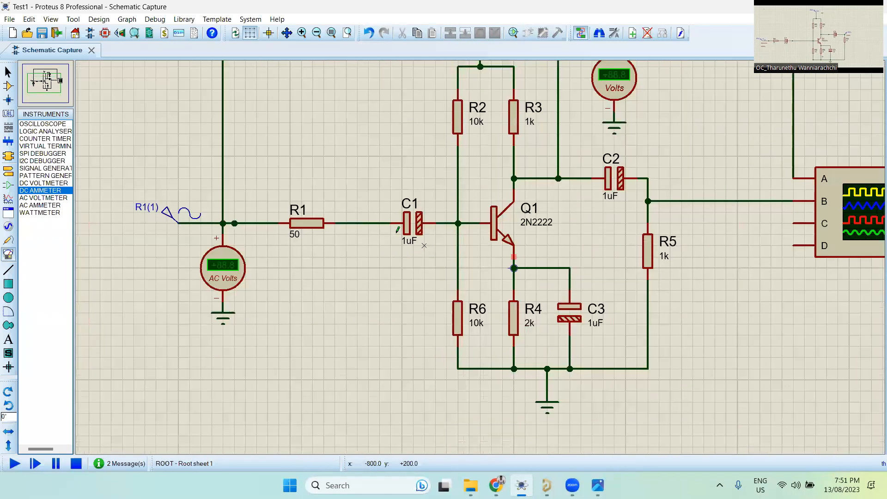
scroll(400, 222, "down", 1)
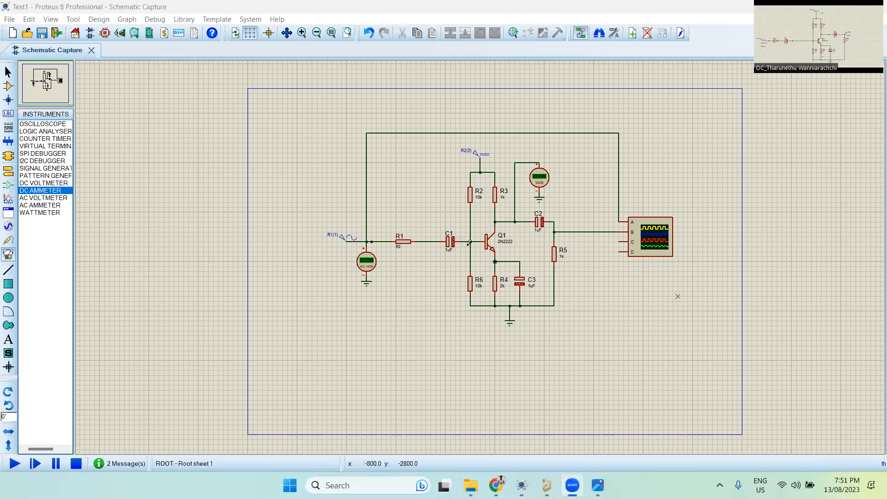
scroll(468, 242, "up", 1)
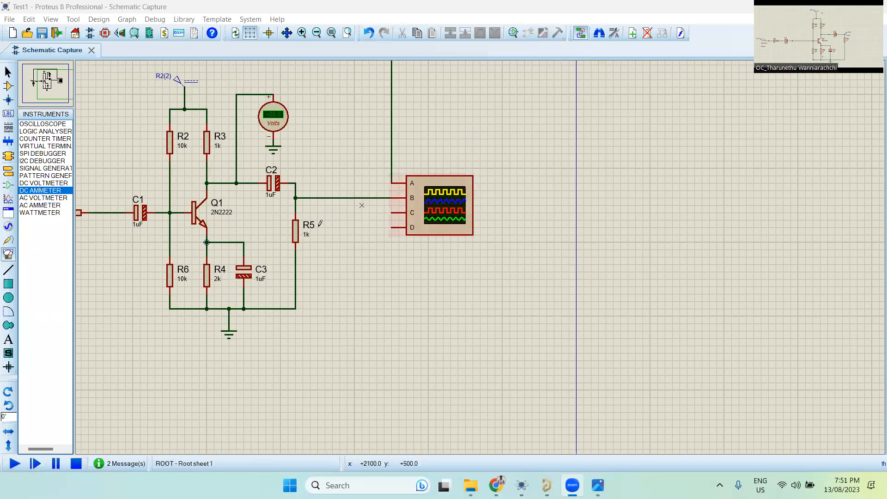
scroll(410, 218, "down", 1)
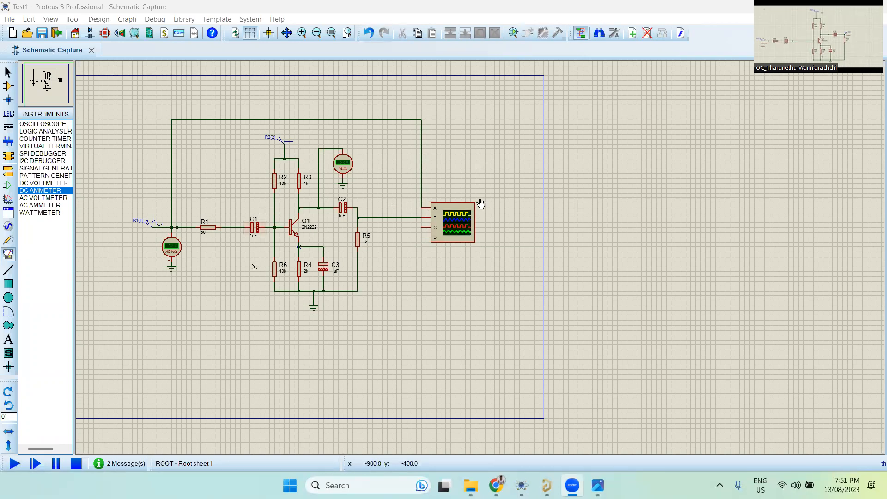
scroll(481, 204, "up", 2)
scroll(567, 177, "down", 1)
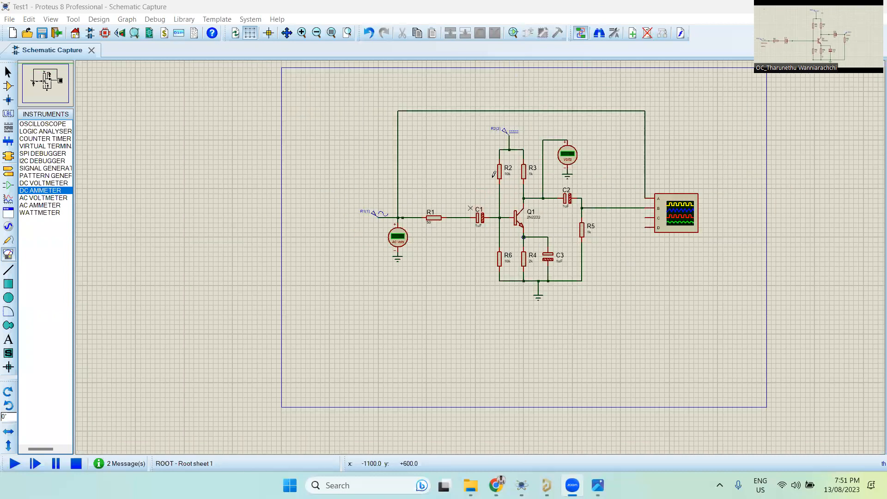
scroll(527, 210, "down", 1)
- Highlight the base bias resistors R2 and R6 one after the other in the schematic
left_click(500, 179)
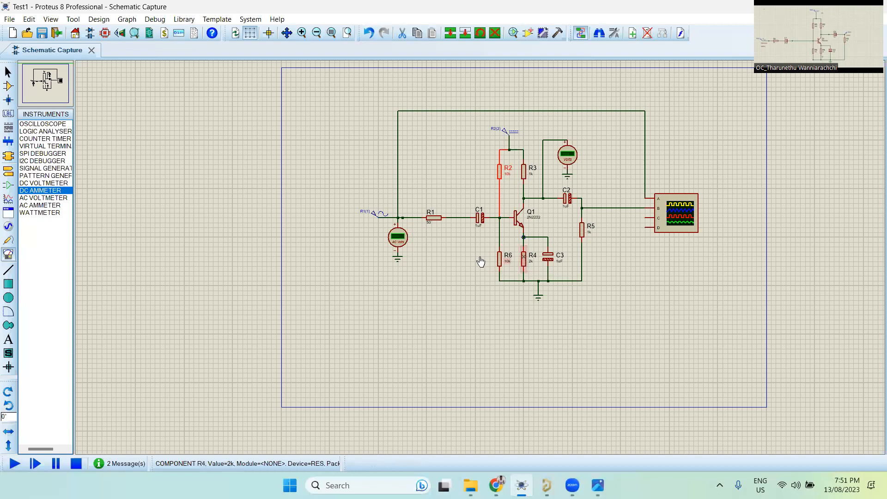
scroll(480, 261, "up", 2)
left_click(499, 259)
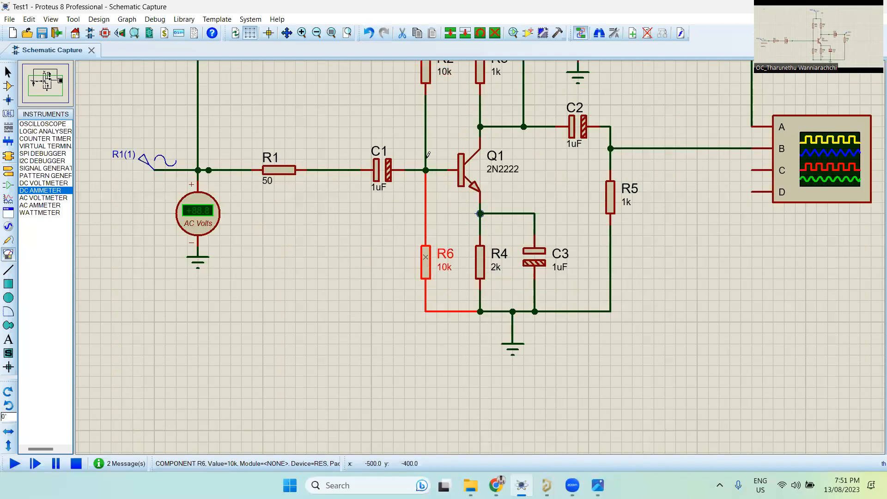
left_click(480, 261)
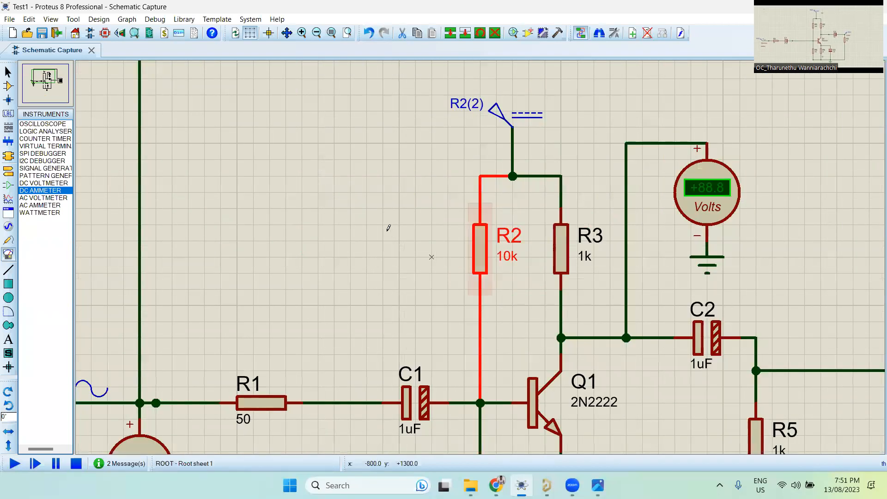
scroll(391, 249, "down", 2)
scroll(480, 387, "up", 1)
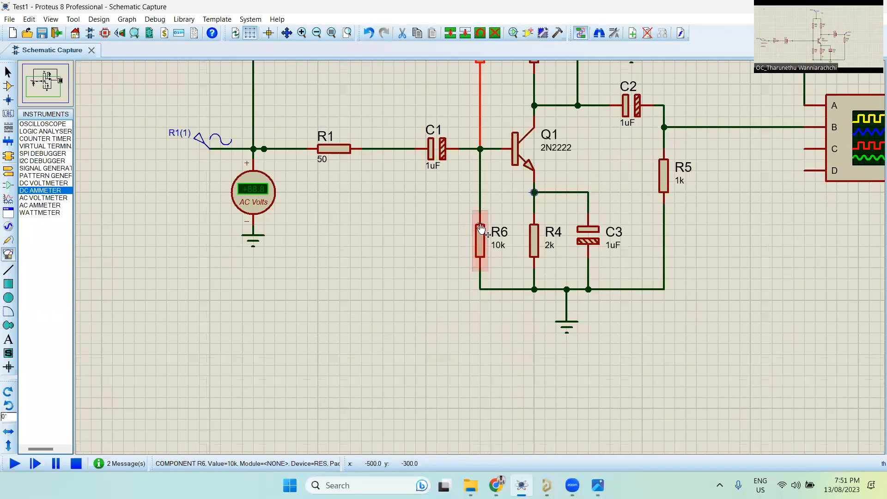
left_click(481, 240)
scroll(472, 170, "down", 1)
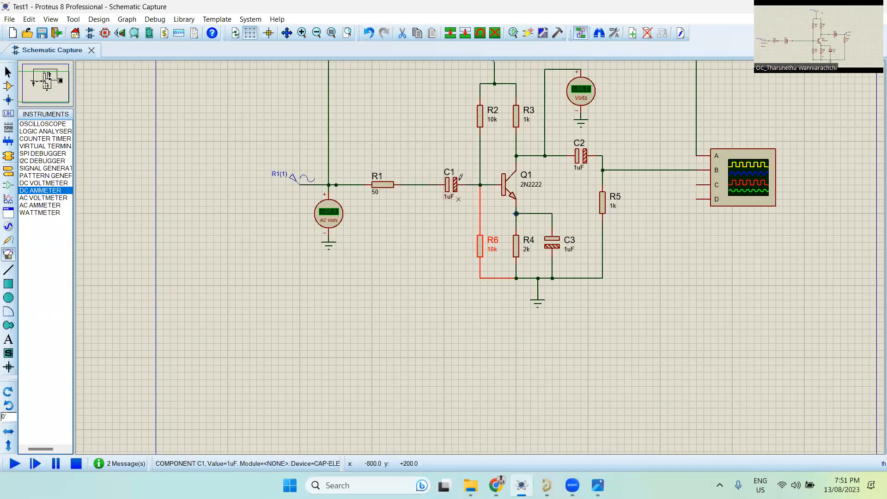
- Highlight the coupling capacitors C1 and C2, and inspect C3 beside the emitter resistor R4
left_click(448, 190)
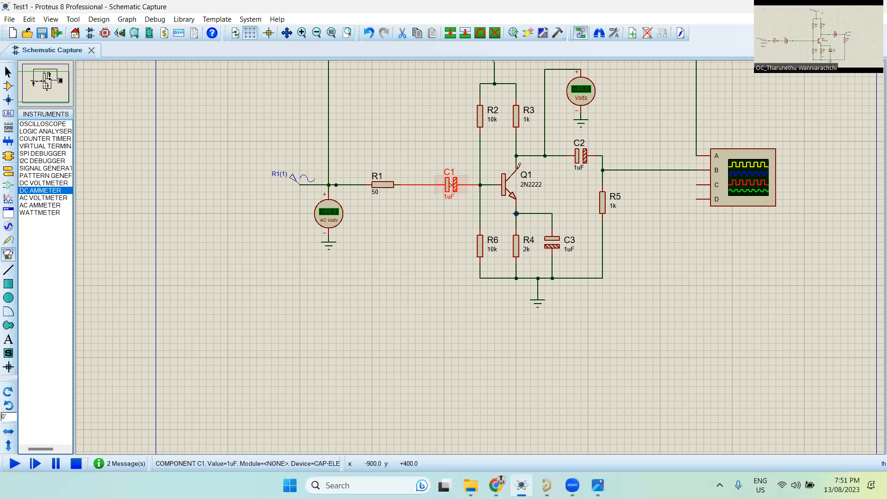
left_click(575, 149)
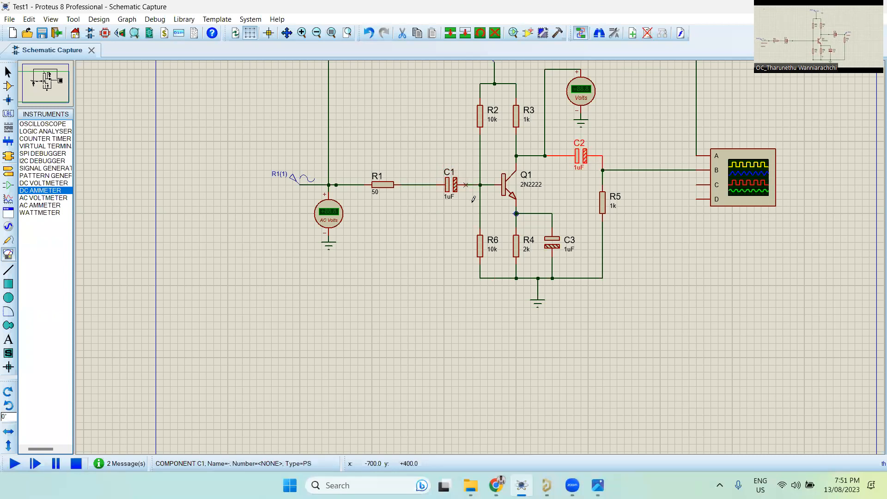
scroll(569, 249, "up", 2)
scroll(481, 254, "up", 1)
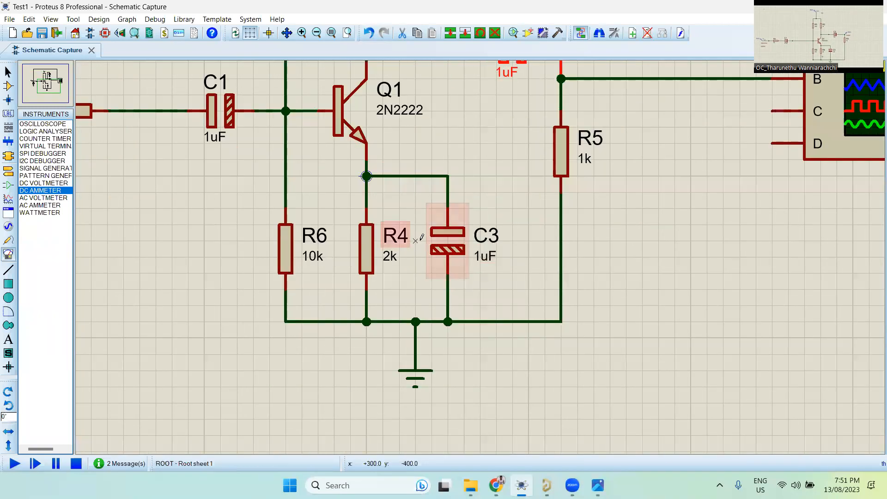
- Highlight capacitor C3 beside the emitter resistor R4, and examine the amplifier from the input source to the oscilloscope
left_click(458, 252)
scroll(447, 249, "down", 1)
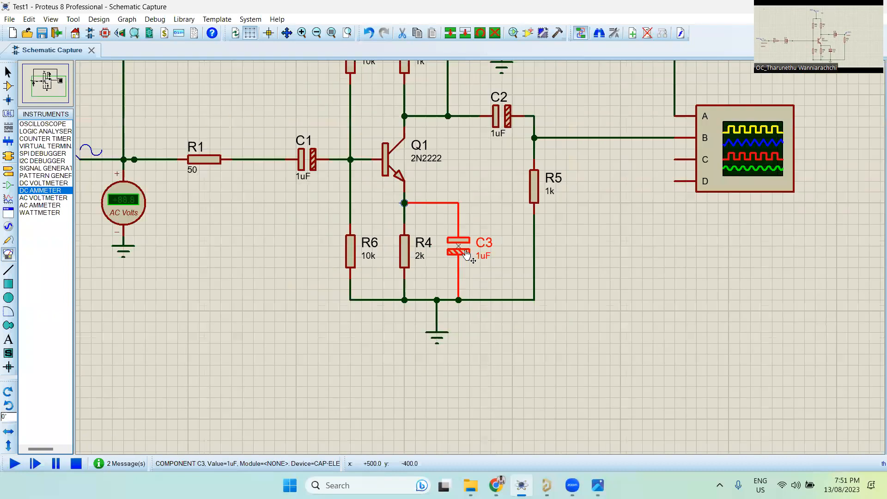
scroll(467, 254, "down", 1)
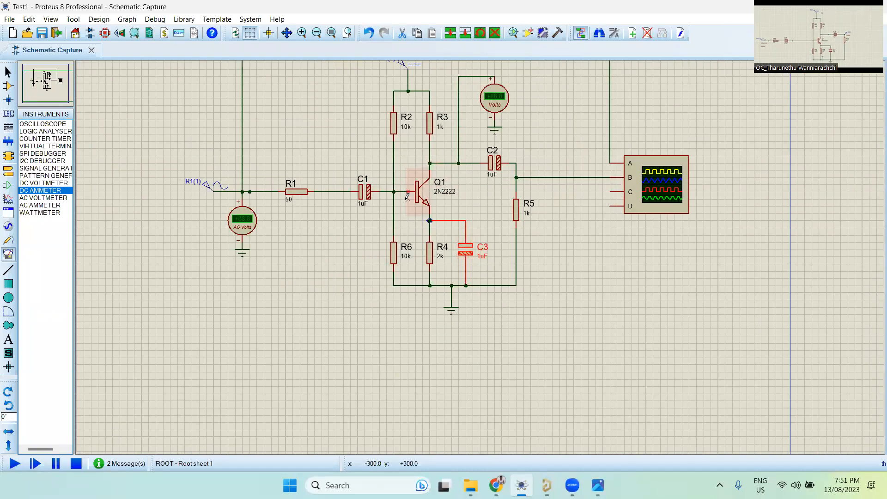
scroll(421, 192, "up", 1)
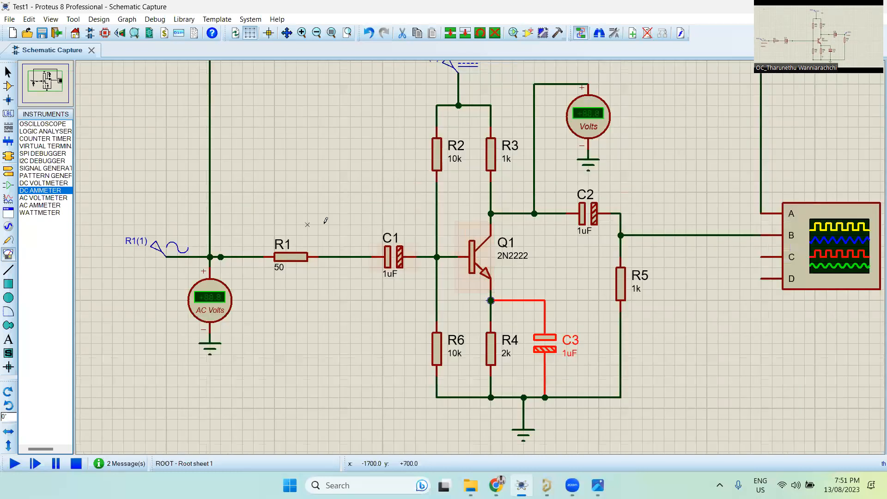
scroll(325, 220, "down", 1)
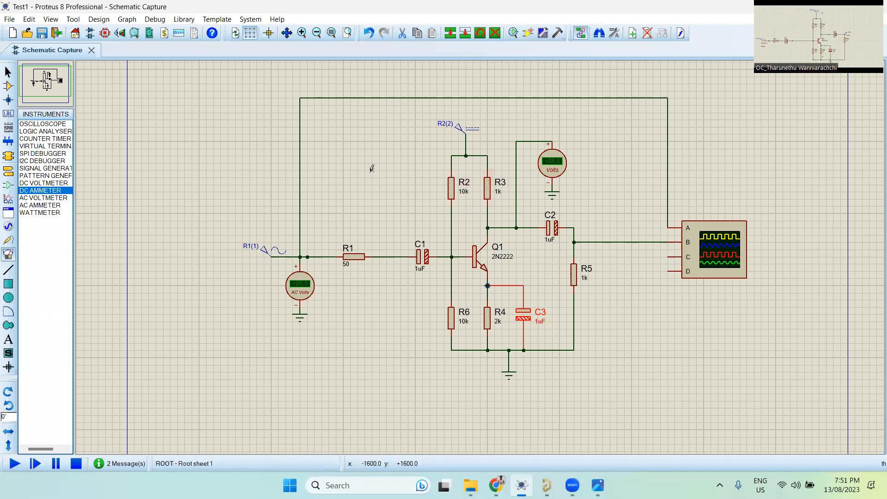
scroll(543, 297, "down", 1)
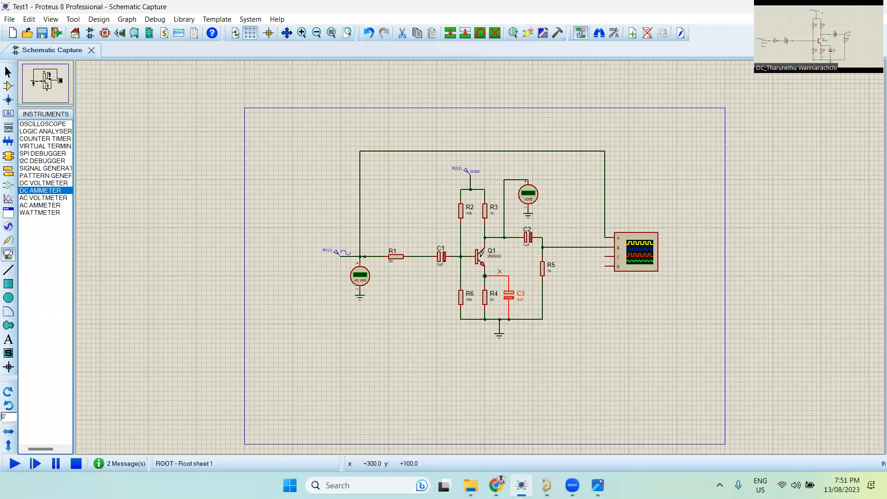
scroll(531, 283, "up", 2)
scroll(438, 217, "down", 1)
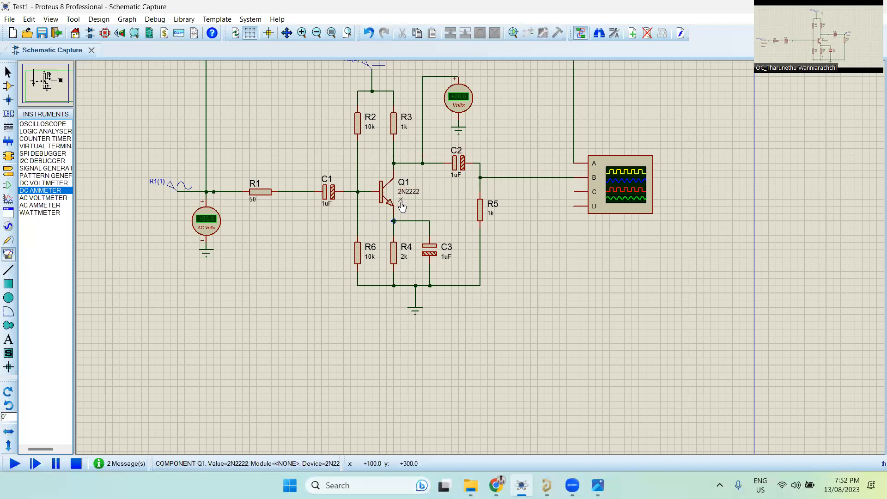
scroll(480, 245, "down", 1)
scroll(592, 214, "up", 1)
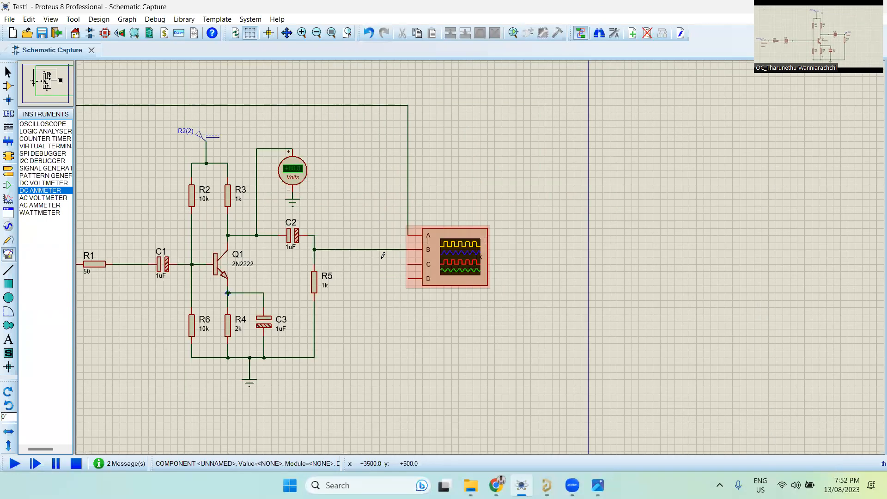
scroll(463, 272, "down", 2)
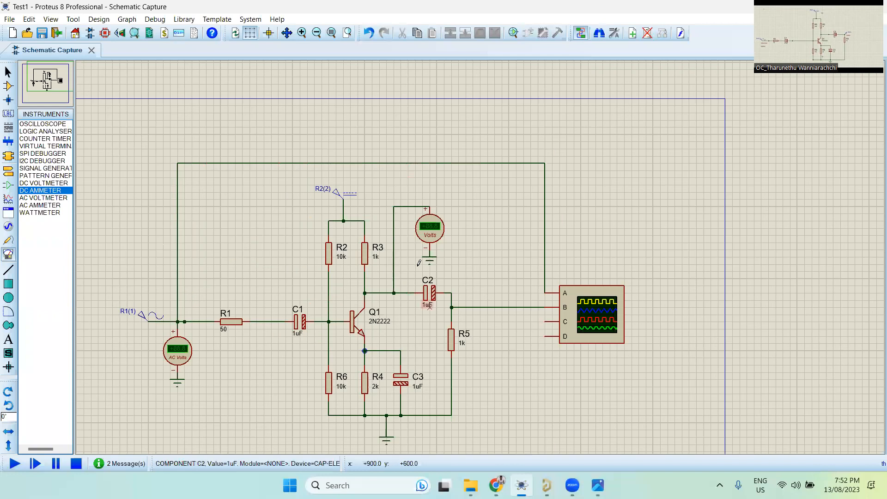
scroll(280, 225, "up", 2)
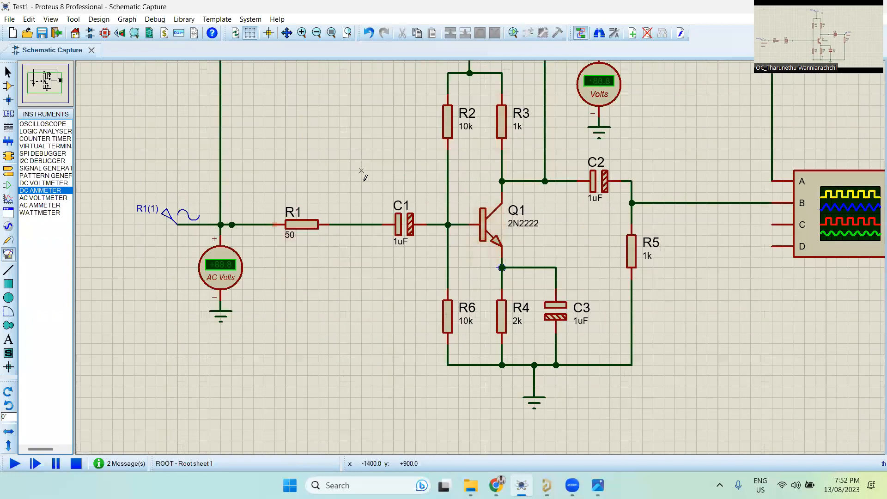
- Highlight the input coupling capacitor C1 between R1 and the base of Q1
left_click(393, 224)
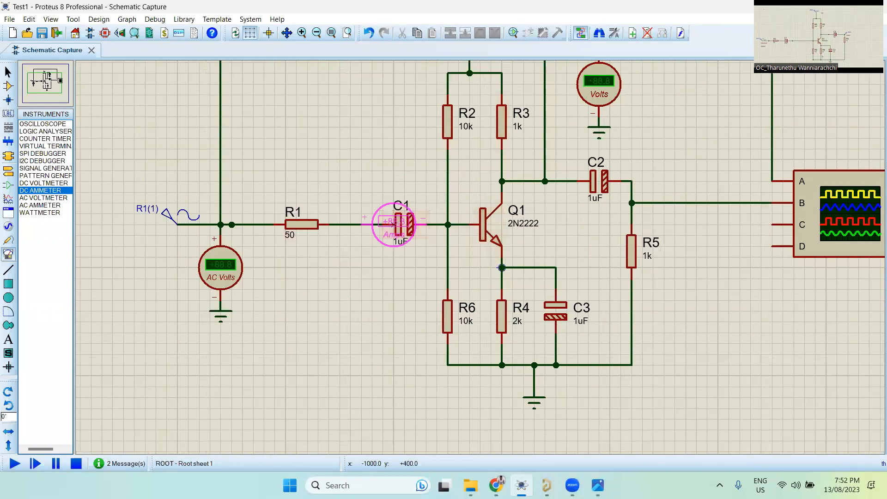
key("Escape")
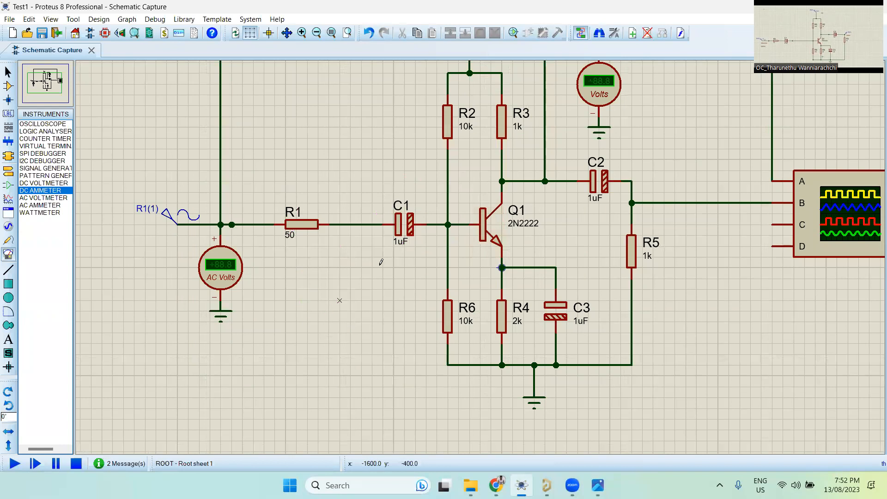
left_click(403, 229)
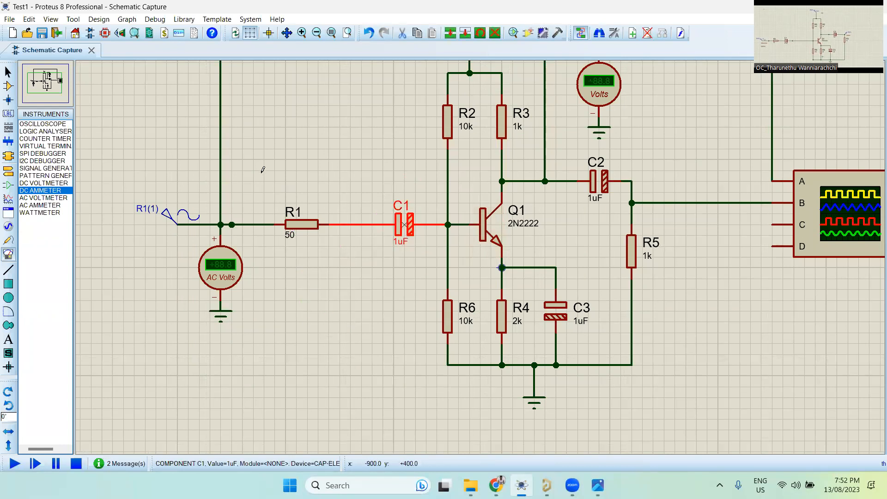
key("F8")
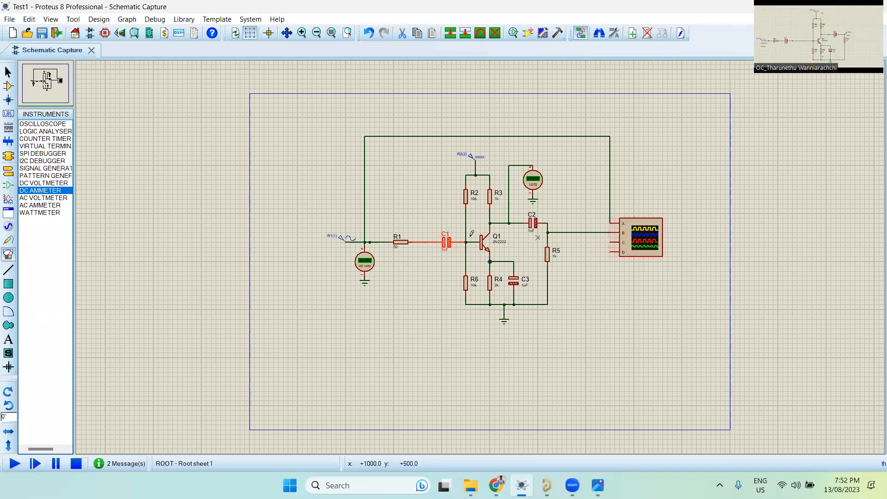
- Preview the AC voltmeter in the list of virtual instruments and select the oscilloscope
left_click(47, 198)
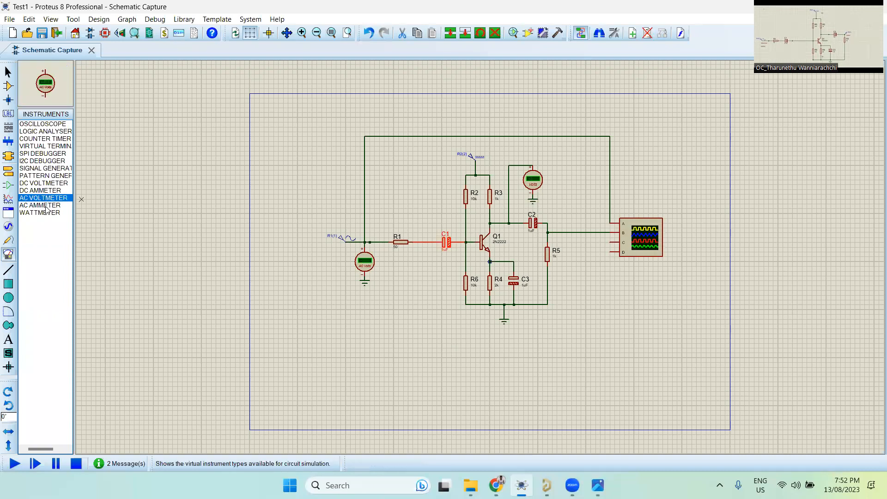
left_click(41, 124)
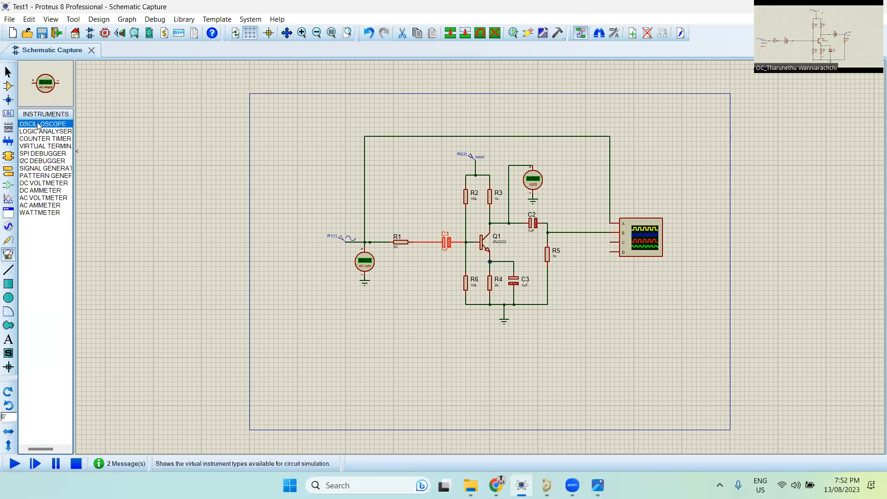
scroll(628, 295, "up", 1)
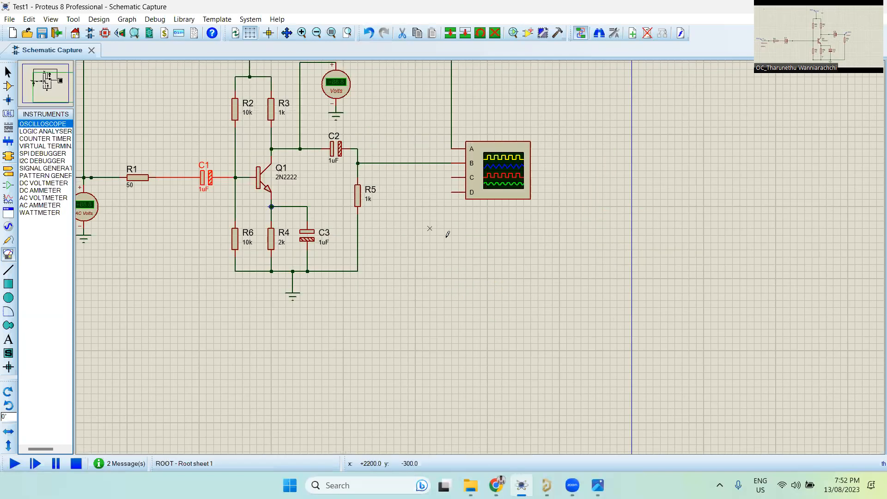
scroll(446, 237, "down", 1)
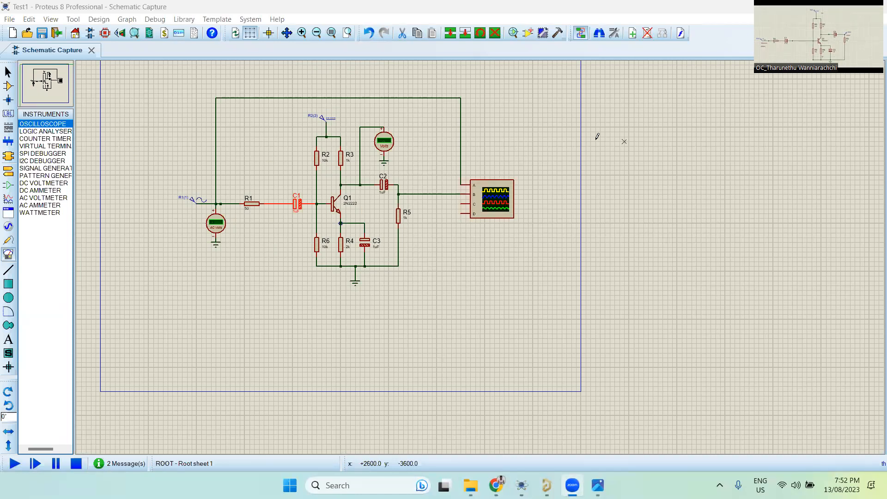
scroll(400, 224, "up", 1)
scroll(430, 222, "down", 1)
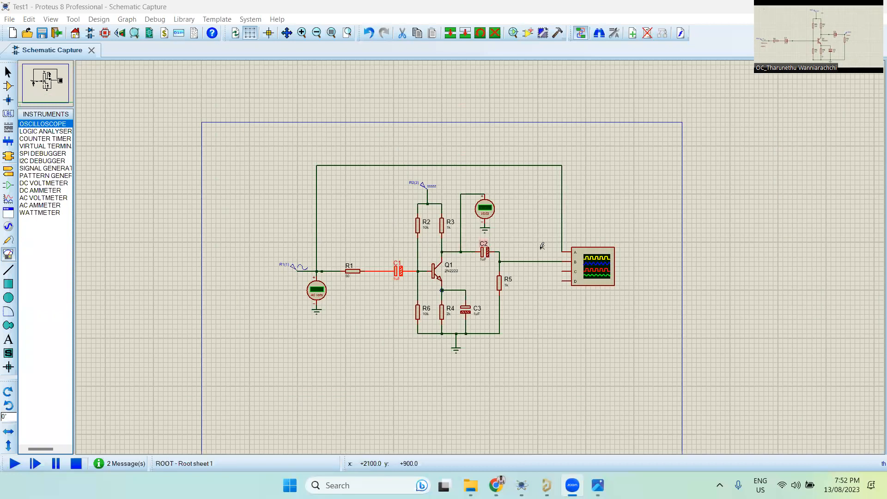
scroll(542, 246, "up", 1)
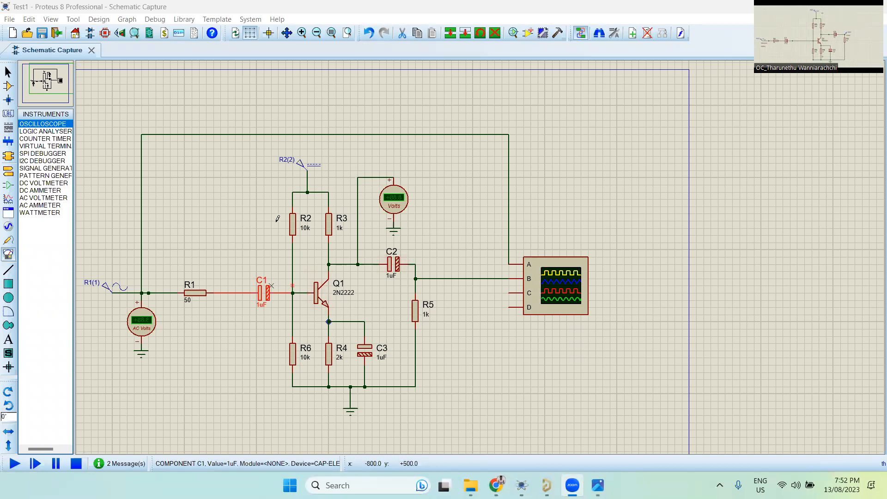
- Highlight the oscilloscope together with its channel A and B wires, and clear the selection
left_click(302, 249)
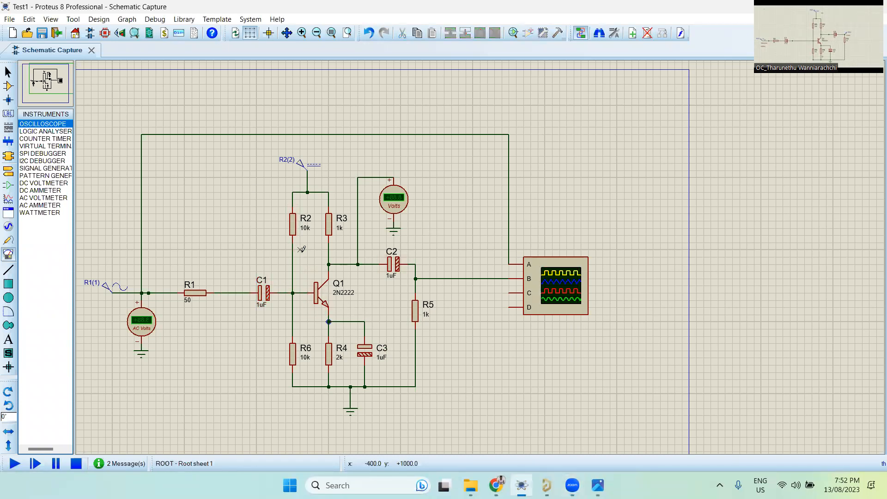
left_click(555, 307)
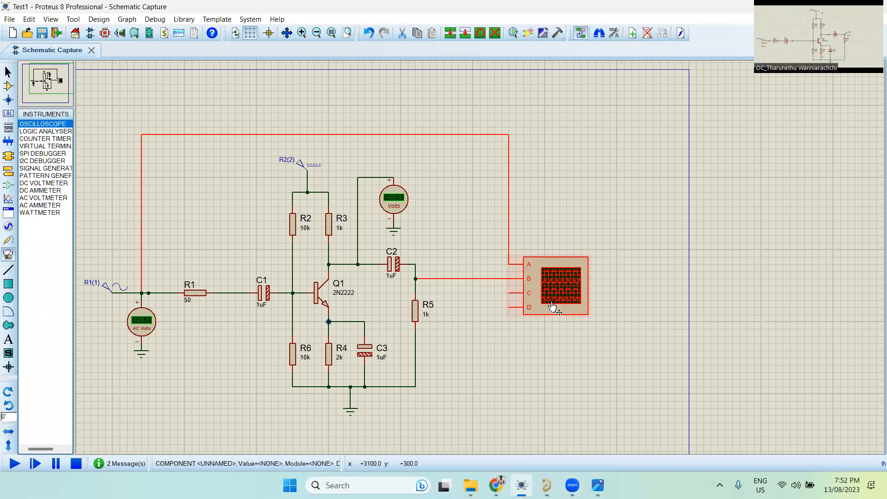
left_click(246, 315)
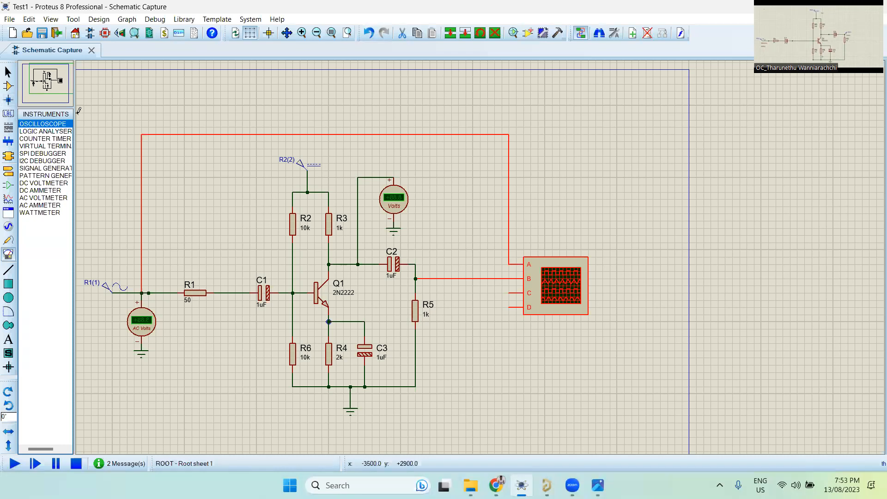
left_click(228, 206)
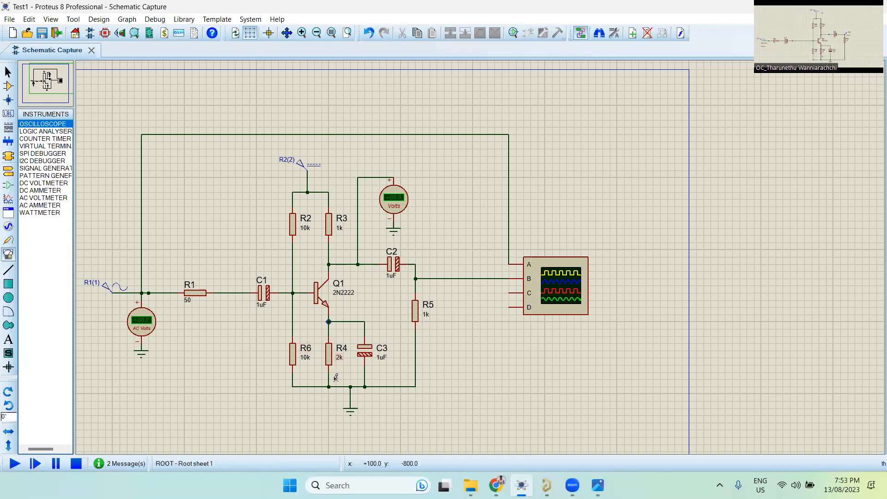
- View the part label settings of resistors R3 and R2 above Q1, dismissing each dialog without applying changes
scroll(329, 364, "down", 1)
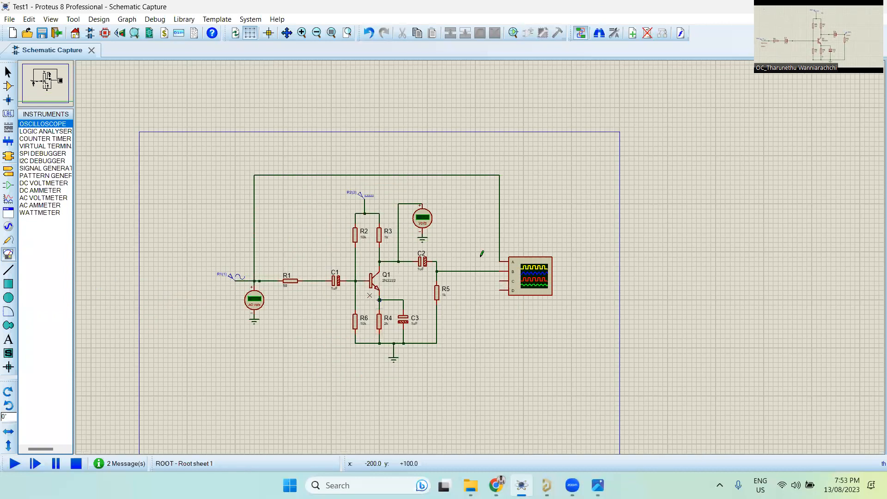
scroll(482, 254, "up", 1)
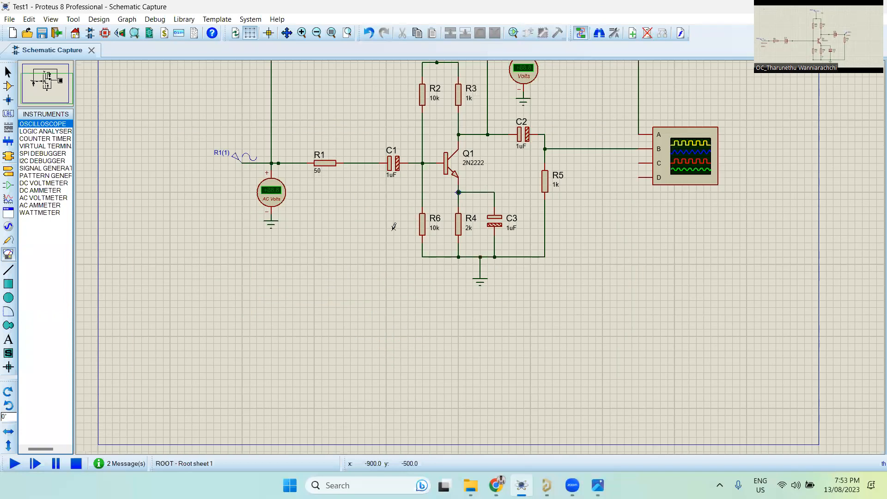
scroll(423, 233, "down", 1)
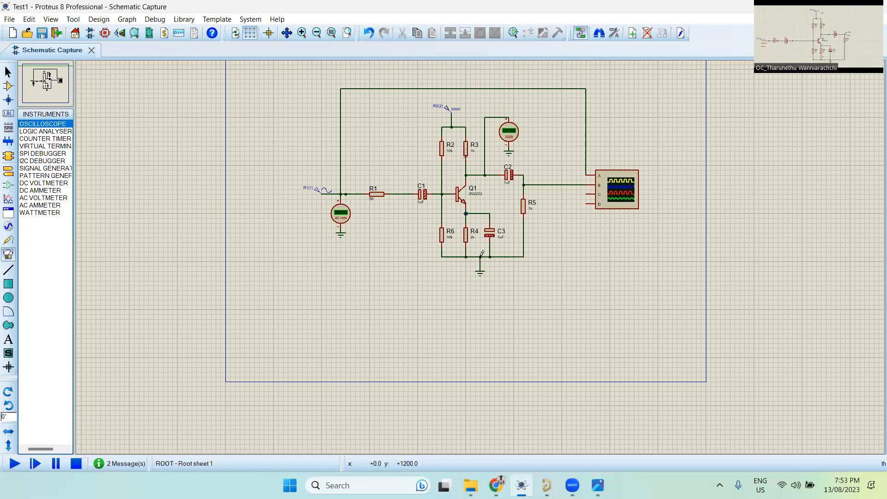
scroll(466, 158, "up", 2)
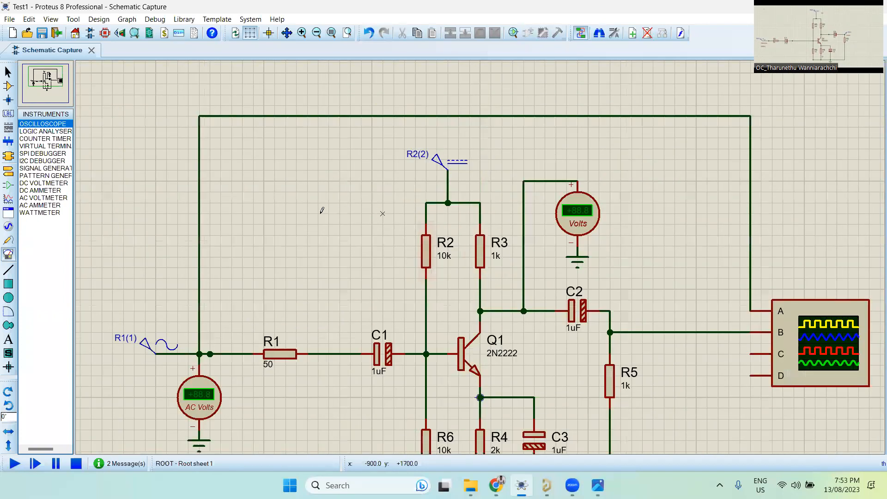
scroll(323, 205, "down", 2)
scroll(482, 268, "up", 2)
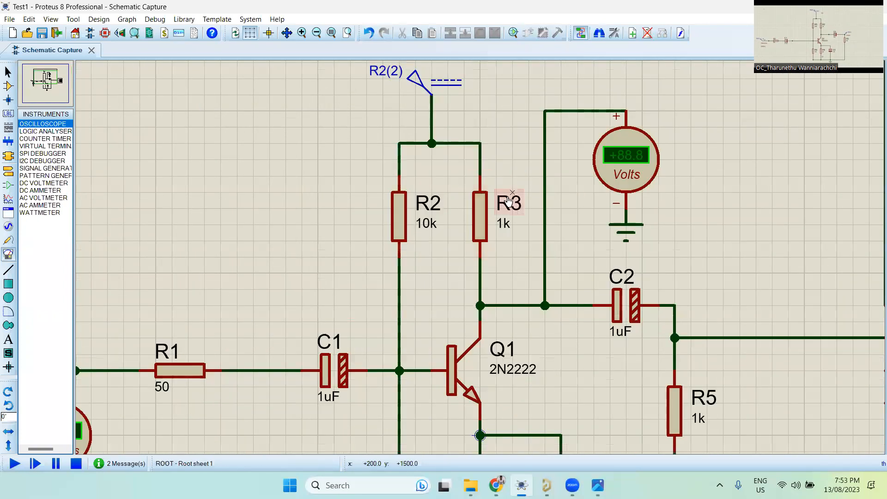
left_click(507, 200)
left_click(507, 200)
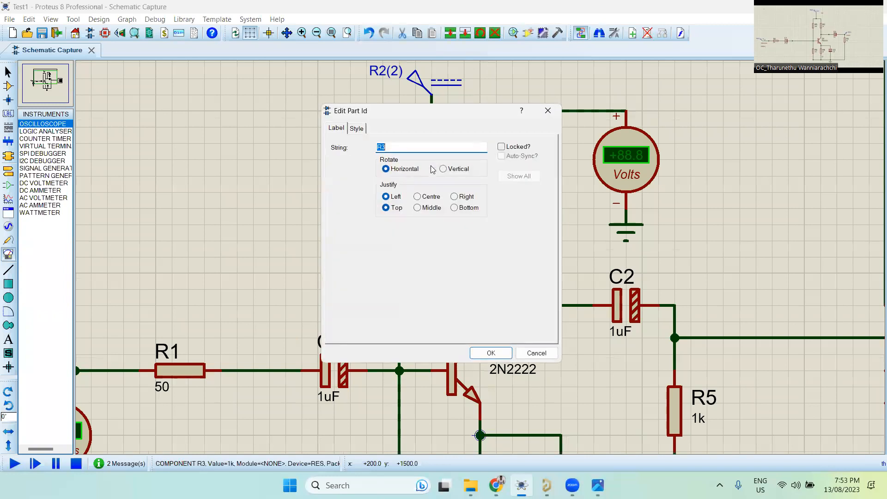
left_click(547, 112)
left_click(417, 200)
left_click(417, 200)
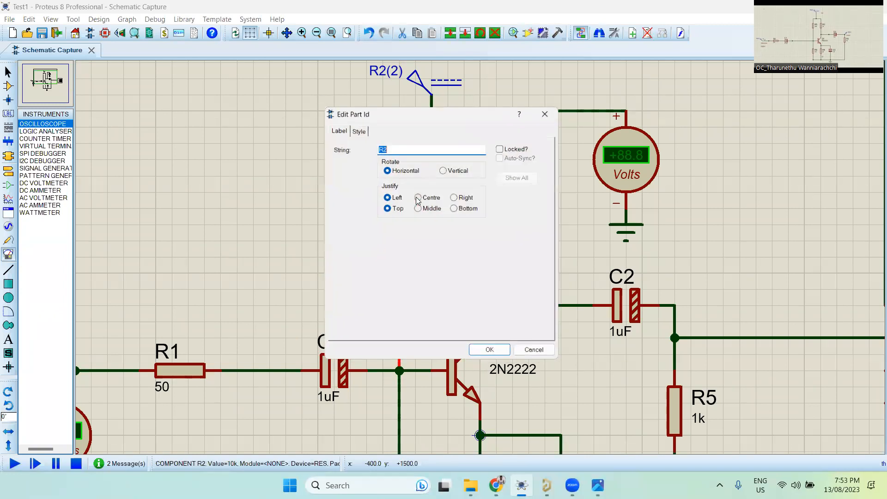
left_click(417, 198)
left_click(537, 109)
- Clear the highlight on R2 and examine resistors R2 and R3 around the base and collector of Q1
scroll(443, 202, "down", 3)
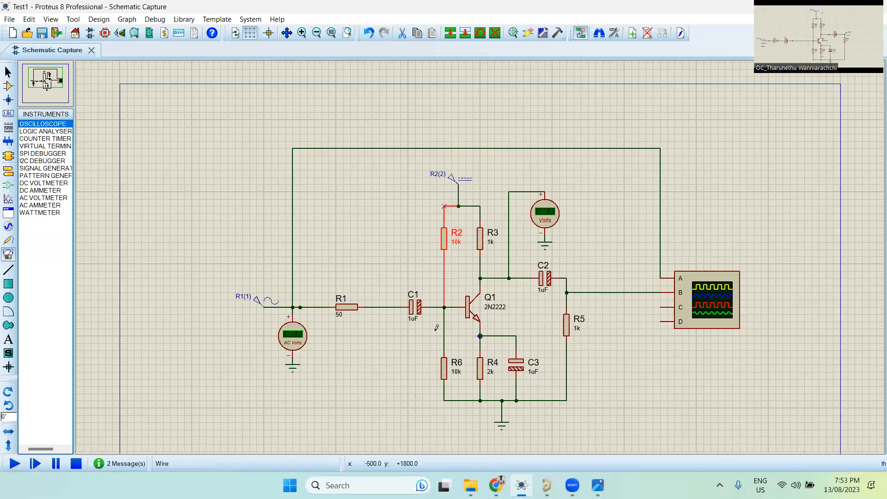
scroll(453, 321, "up", 3)
scroll(480, 254, "down", 1)
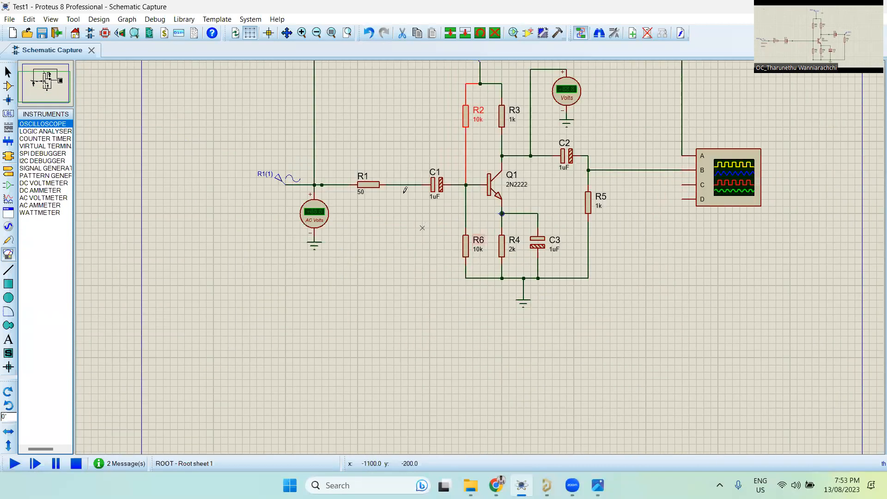
left_click(429, 119)
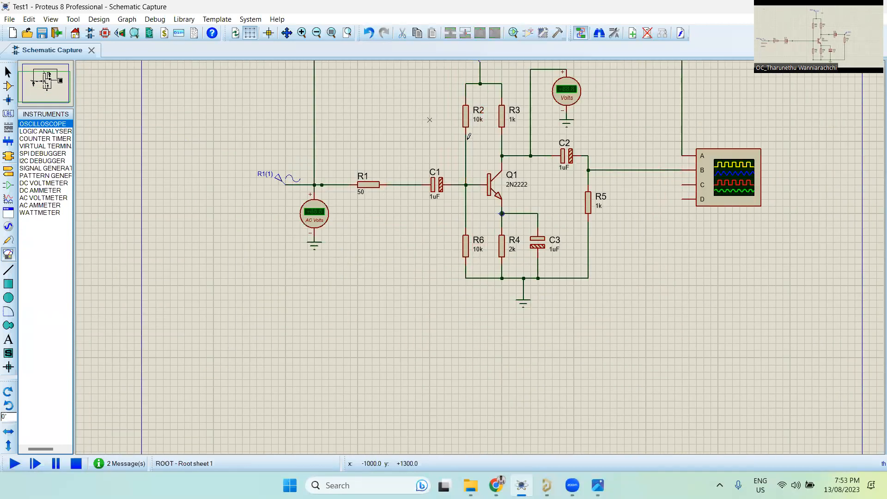
scroll(480, 136, "up", 1)
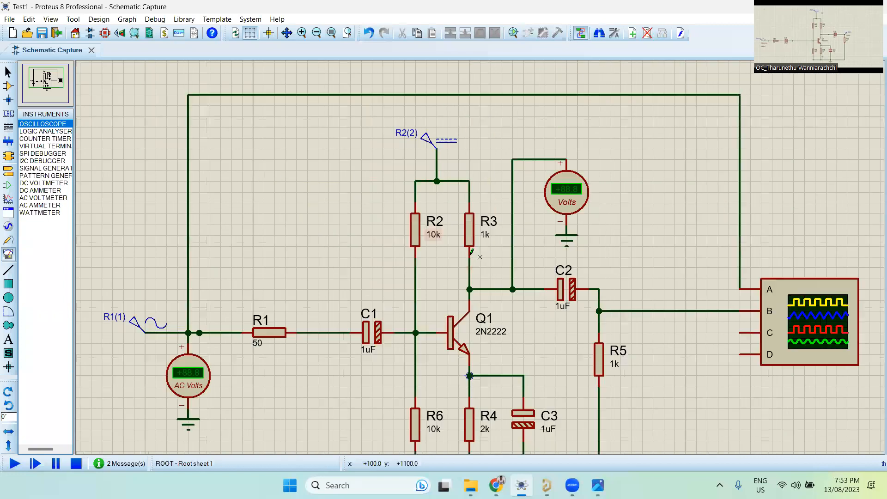
scroll(479, 257, "down", 1)
scroll(495, 270, "up", 2)
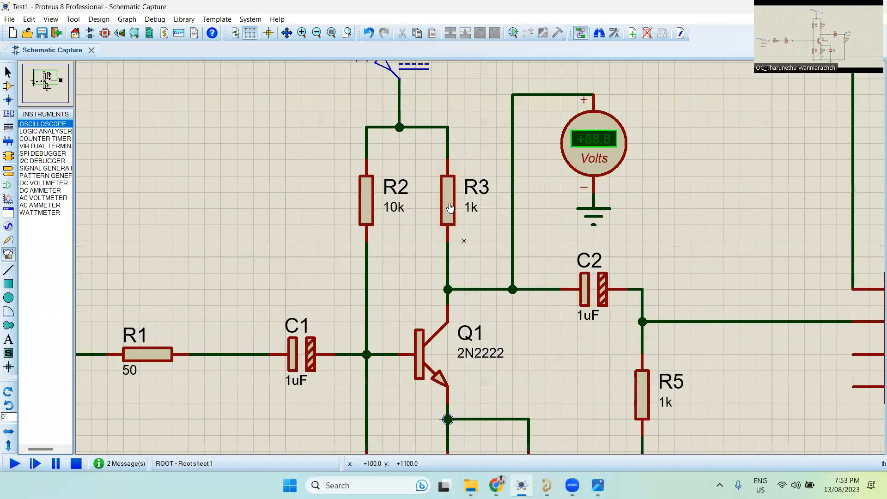
- Highlight resistor R3 with its connected wires and examine R2 and the DC voltmeter beside it
left_click(447, 209)
double_click(447, 208)
left_click(395, 169)
left_click(560, 157)
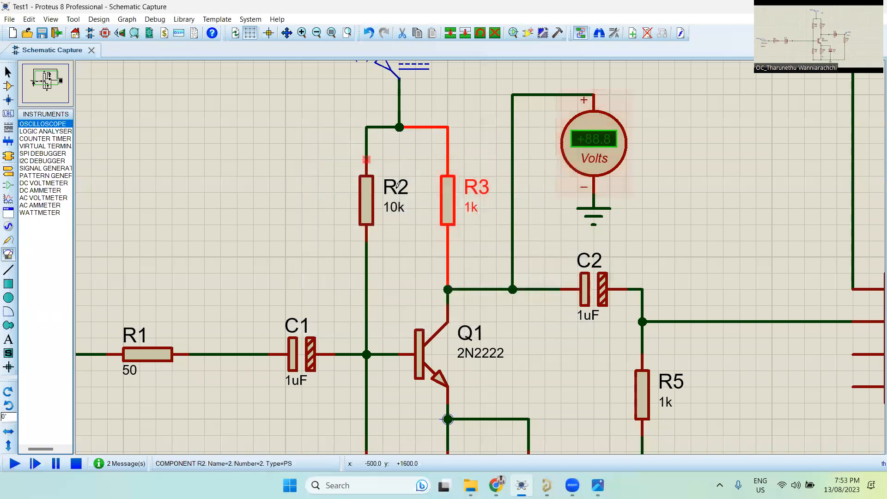
- View the part label settings of capacitor C1 at Q1's base, dismissing the dialog without changes
scroll(481, 255, "down", 1)
scroll(378, 249, "down", 1)
scroll(480, 261, "up", 2)
double_click(480, 265)
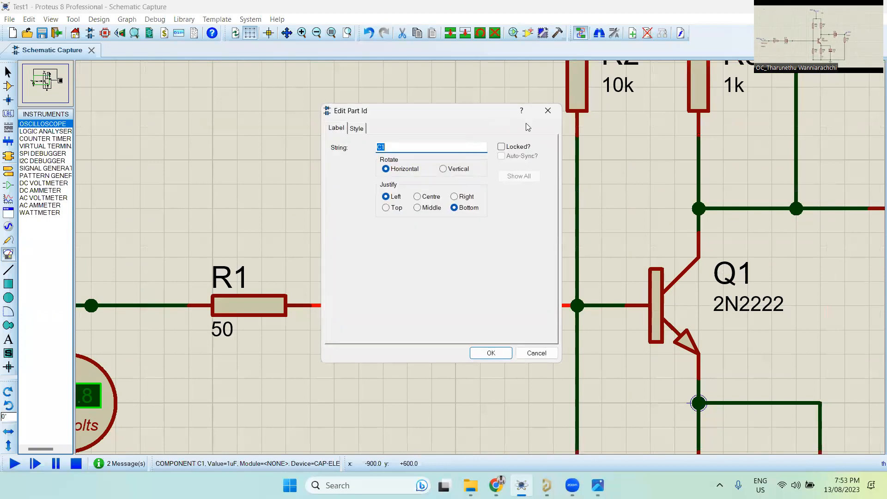
left_click(550, 107)
- Remove capacitor C1 between R1 and Q1's base, and undo the removal
scroll(291, 174, "down", 2)
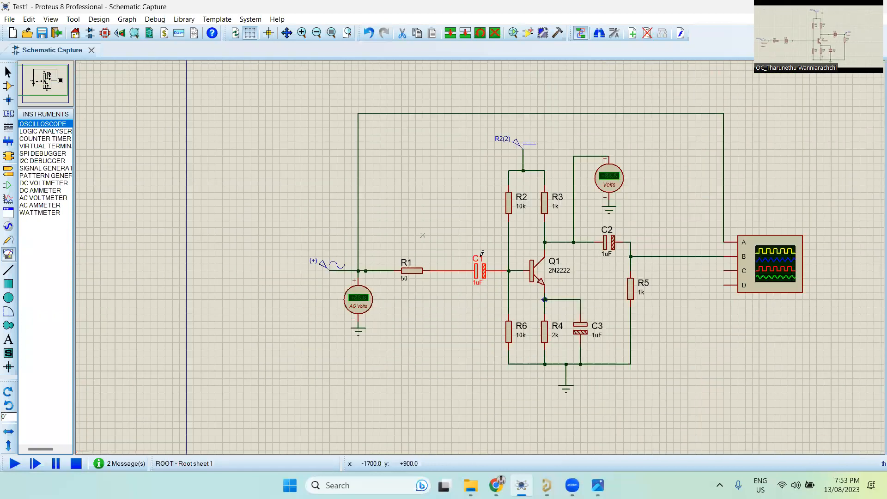
scroll(421, 234, "up", 2)
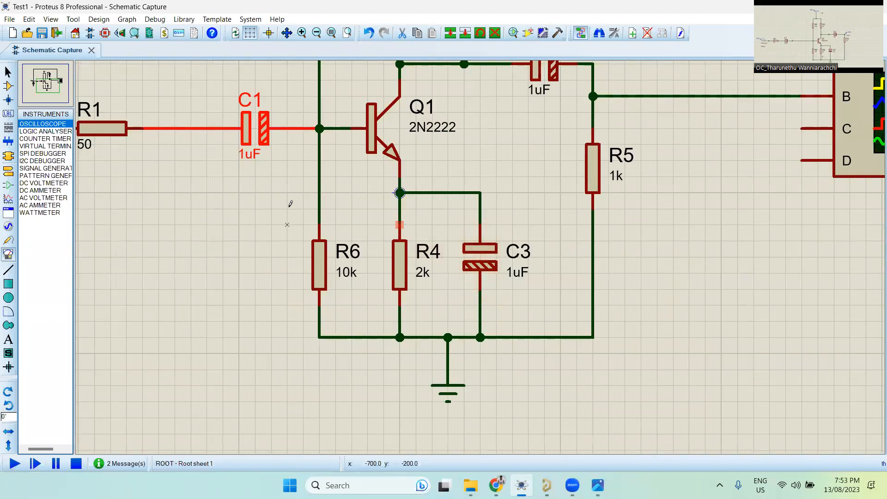
scroll(496, 278, "down", 2)
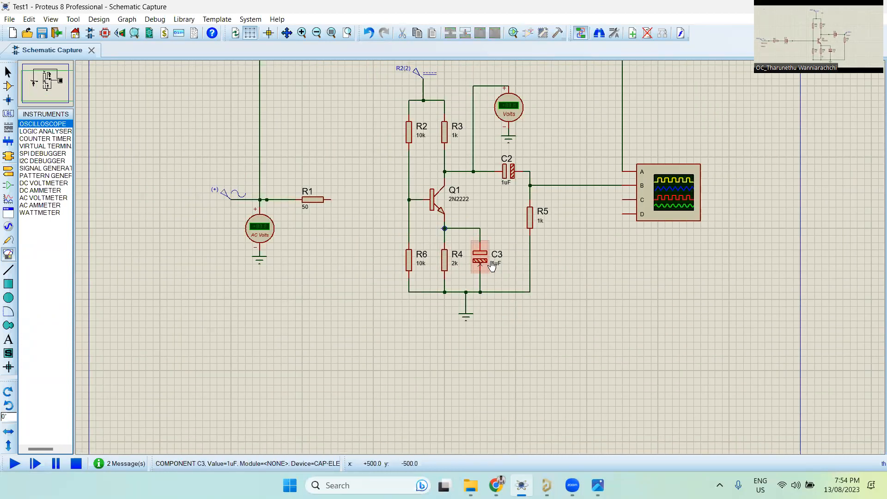
key("ctrl+z")
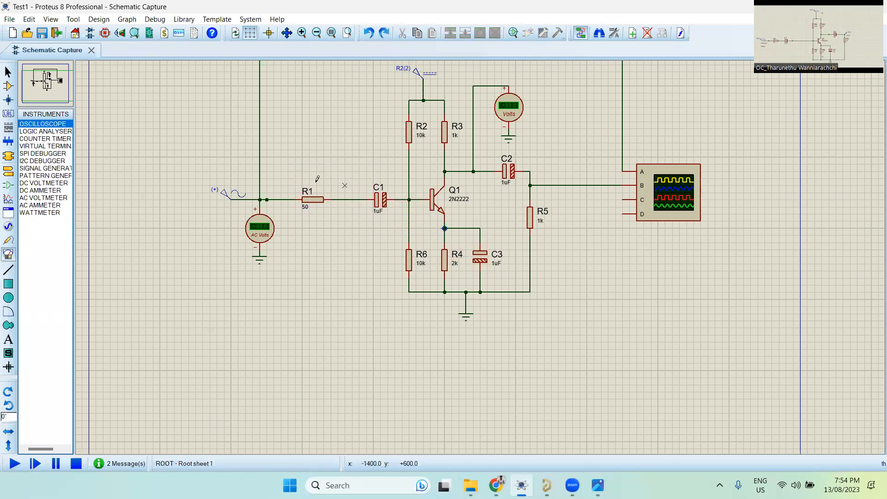
- View the component properties of capacitor C1, including capacitance and PCB package, and dismiss them without changes
scroll(349, 181, "up", 2)
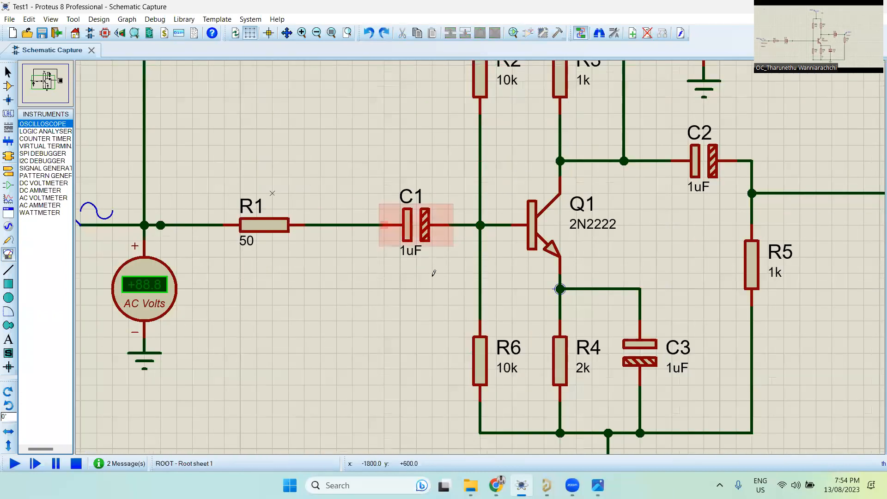
scroll(433, 272, "down", 2)
scroll(482, 253, "up", 1)
double_click(462, 225)
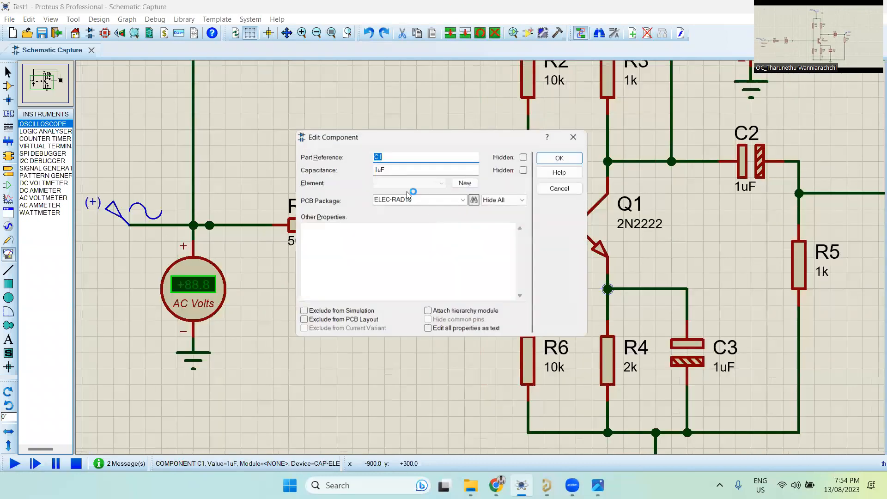
left_click(568, 136)
- View the part label settings of load resistor R5 twice, dismissing the dialog each time without changes
scroll(482, 236, "down", 2)
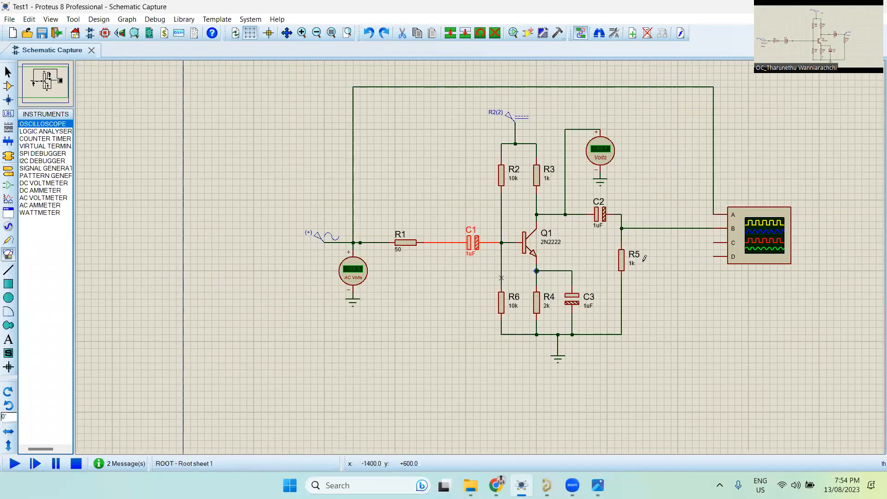
scroll(488, 234, "up", 1)
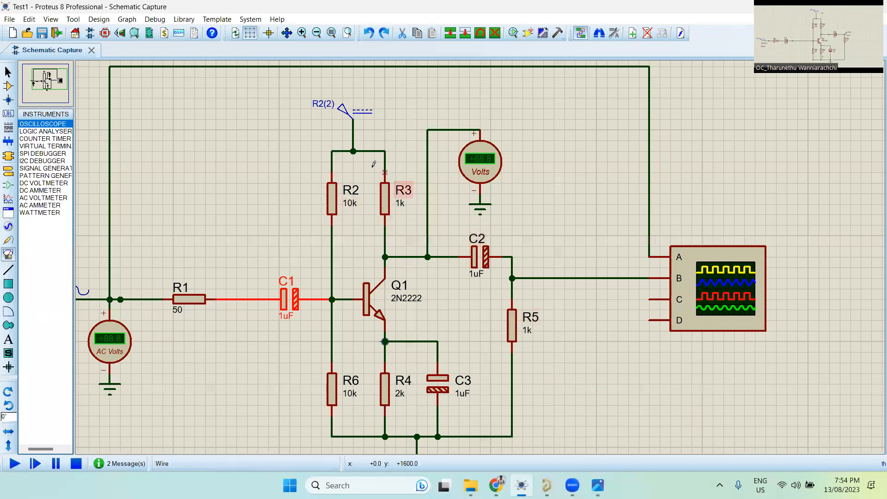
scroll(462, 277, "down", 1)
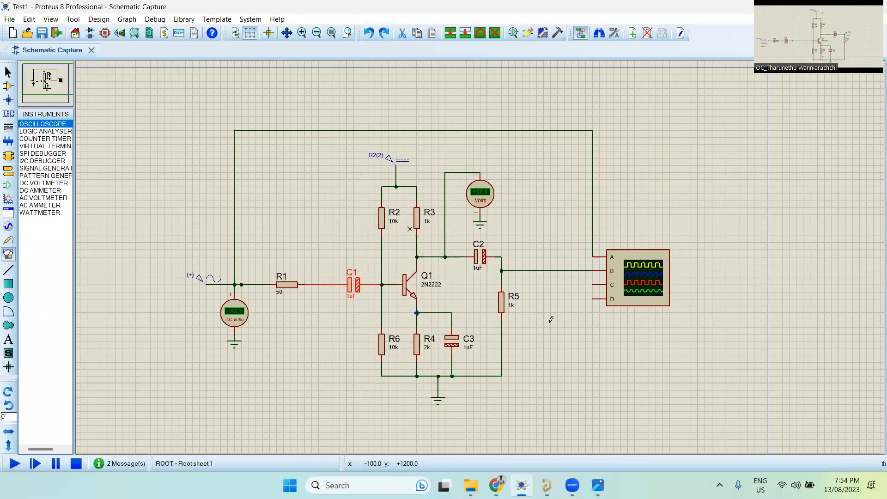
scroll(550, 317, "up", 2)
double_click(553, 173)
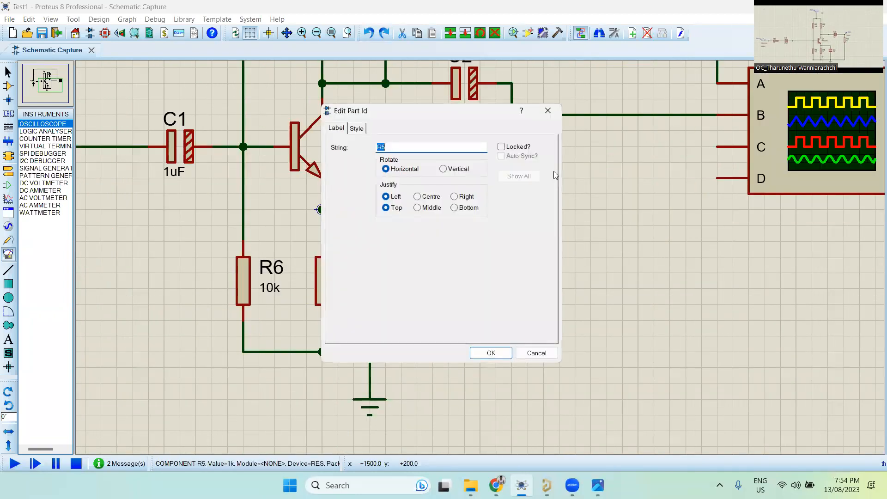
left_click(550, 111)
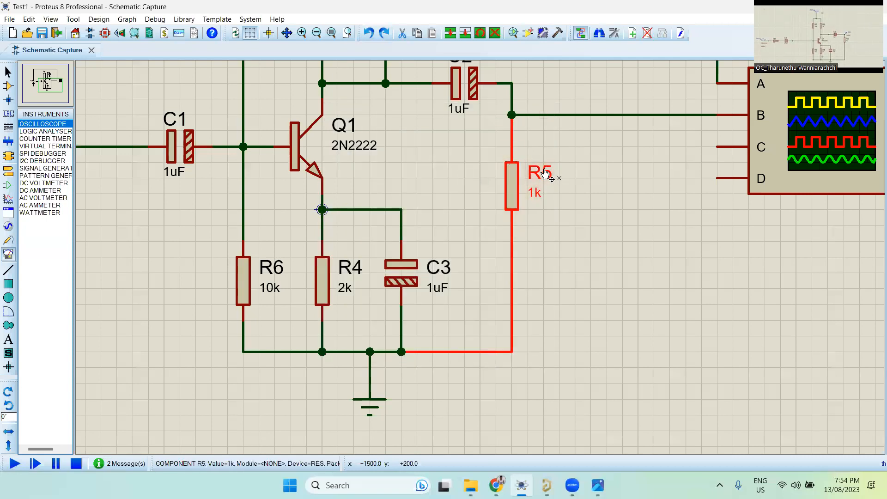
double_click(538, 174)
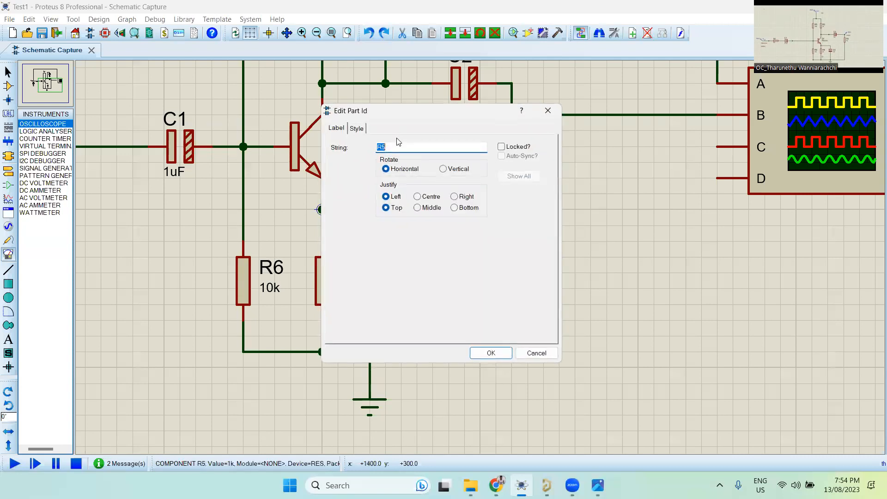
left_click(548, 110)
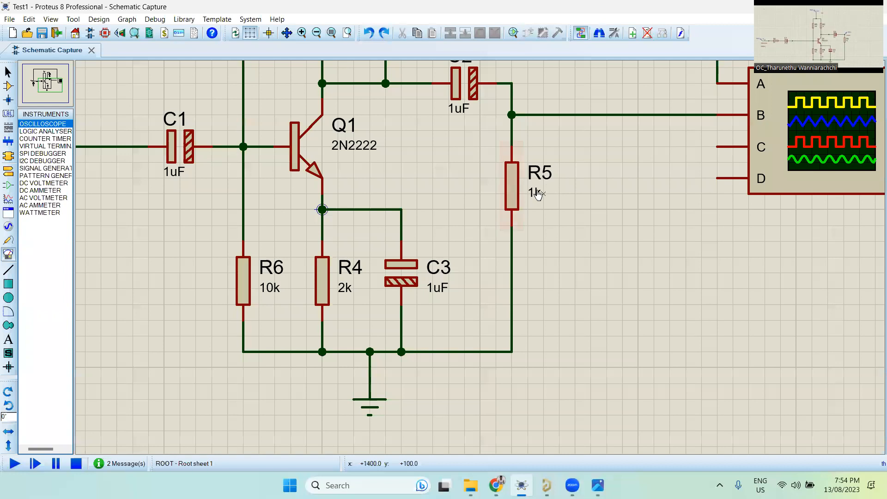
- Place a second oscilloscope over resistor R5 and undo the placement
left_click(517, 184)
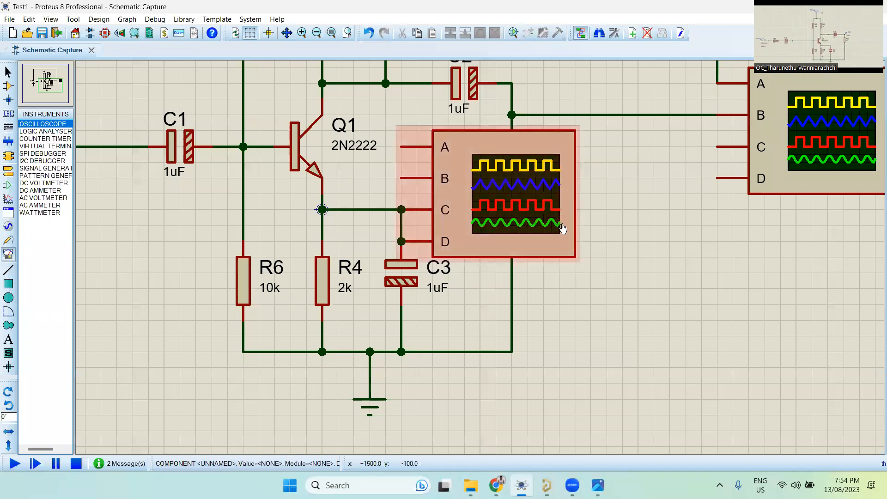
key("ctrl+z")
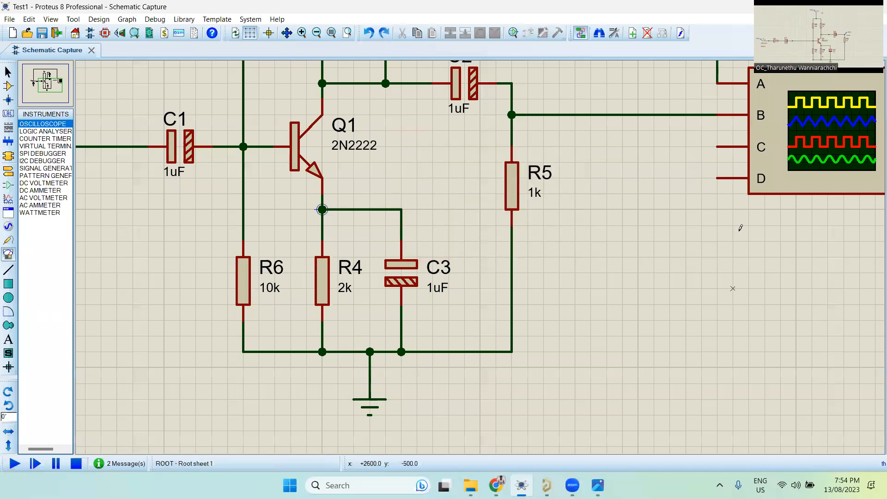
scroll(366, 200, "down", 2)
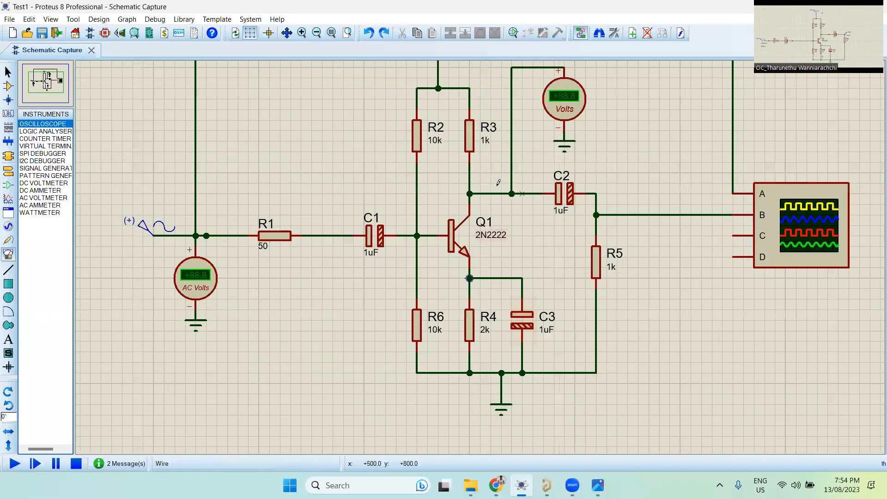
scroll(609, 301, "down", 1)
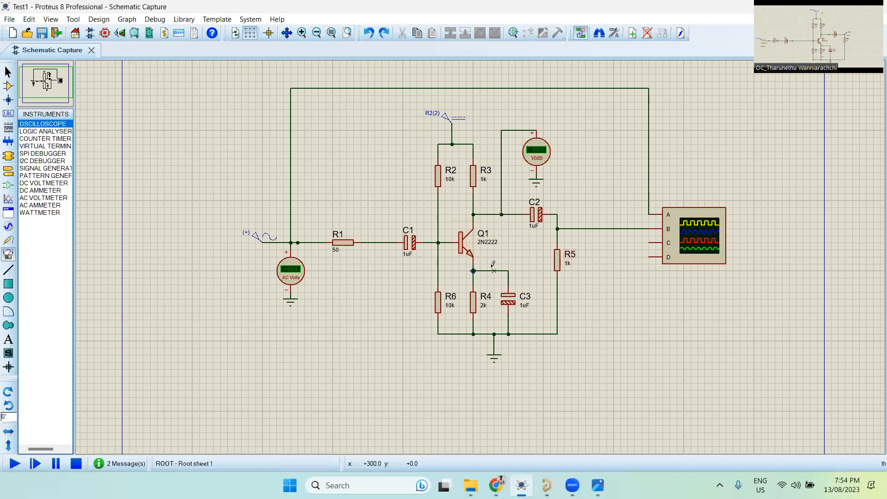
scroll(494, 268, "up", 2)
scroll(396, 227, "down", 2)
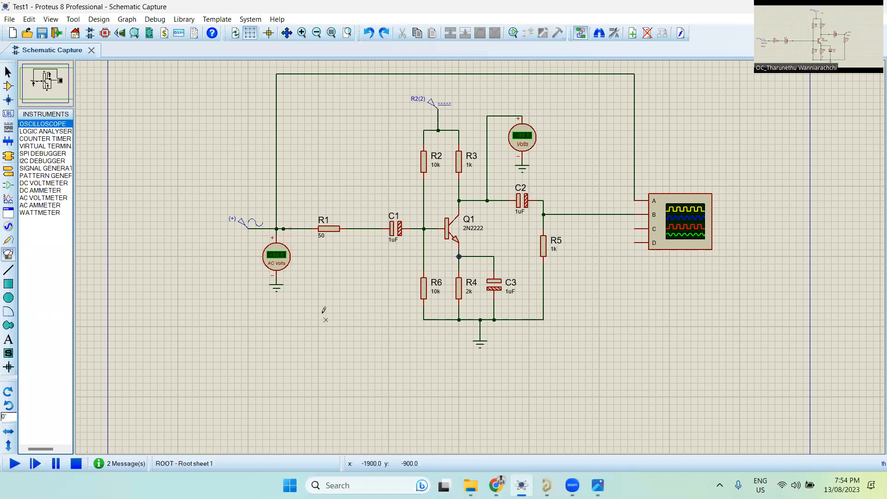
- Show the list of terminals, switch to wire label mode, and examine the wire running to oscilloscope channel A
left_click(7, 171)
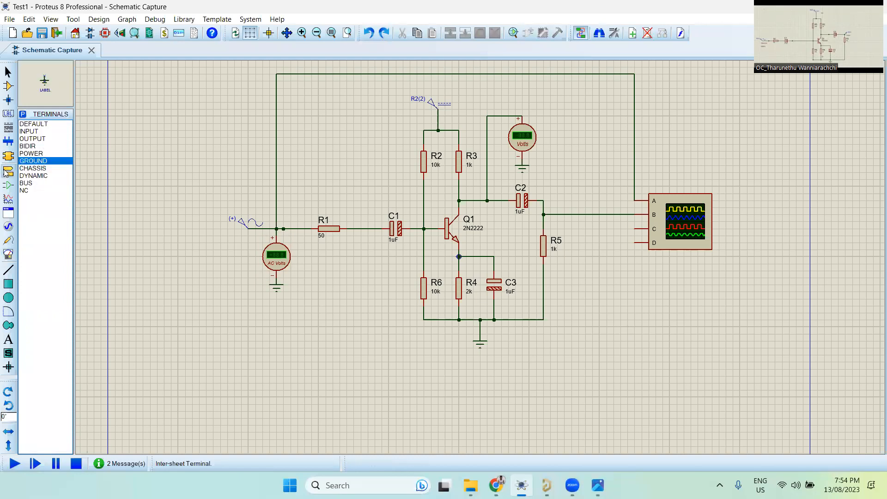
left_click(8, 113)
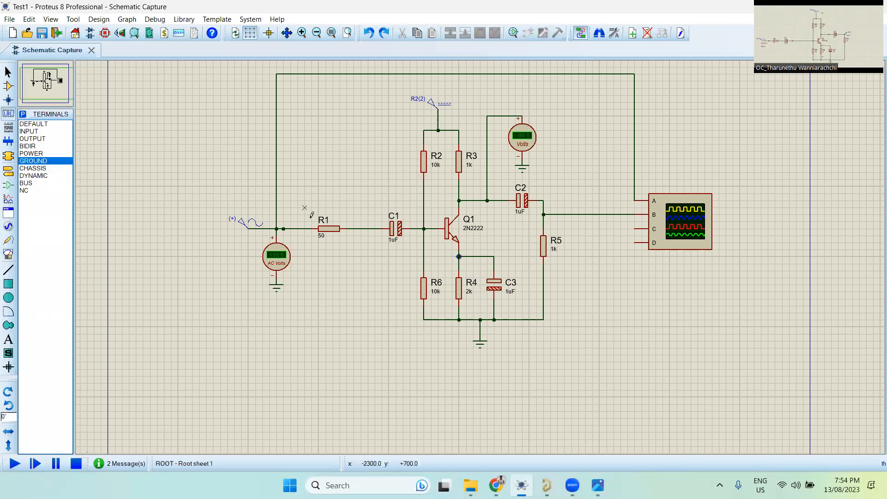
scroll(311, 220, "up", 1)
scroll(471, 257, "down", 2)
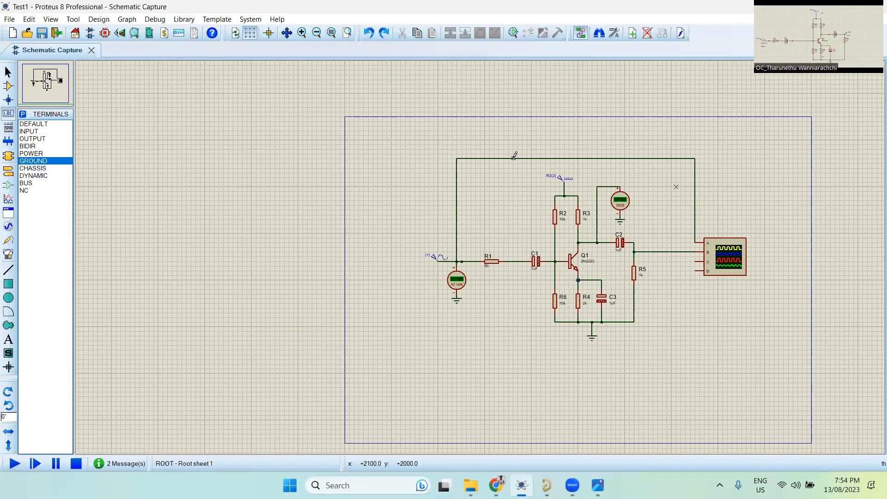
scroll(655, 184, "up", 1)
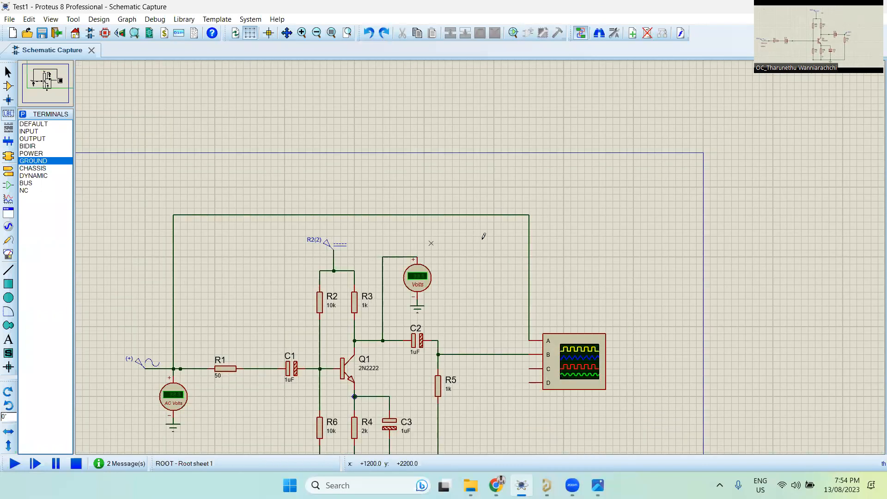
scroll(482, 235, "down", 1)
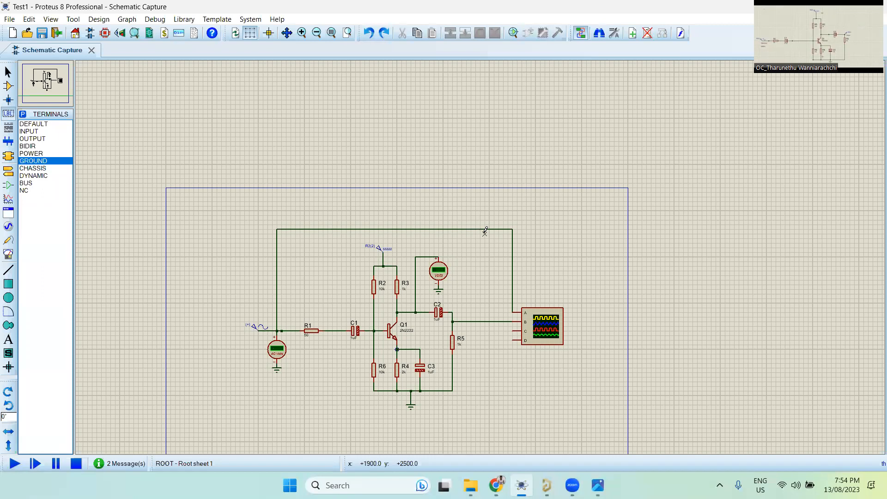
- Delete the wire feeding oscilloscope channel A, draw a short stub wire from that channel, and undo both changes
left_click_drag(527, 243, 484, 220)
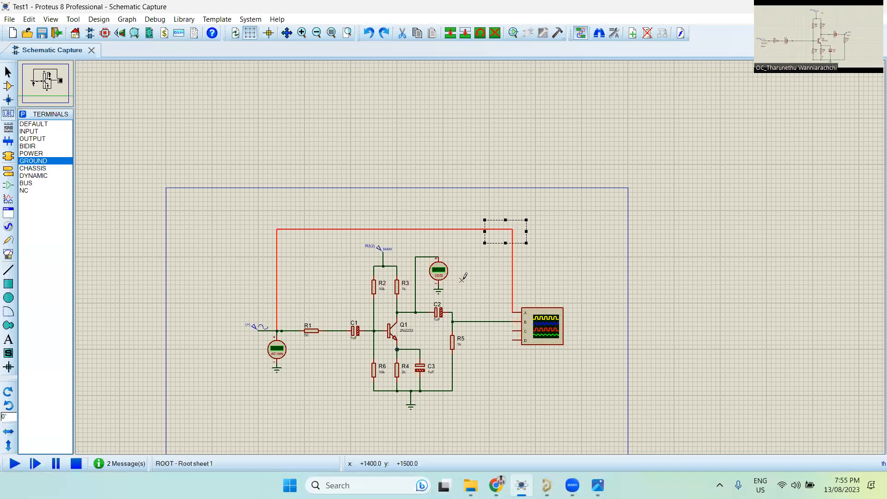
key("Delete")
scroll(472, 297, "up", 2)
left_click(446, 234)
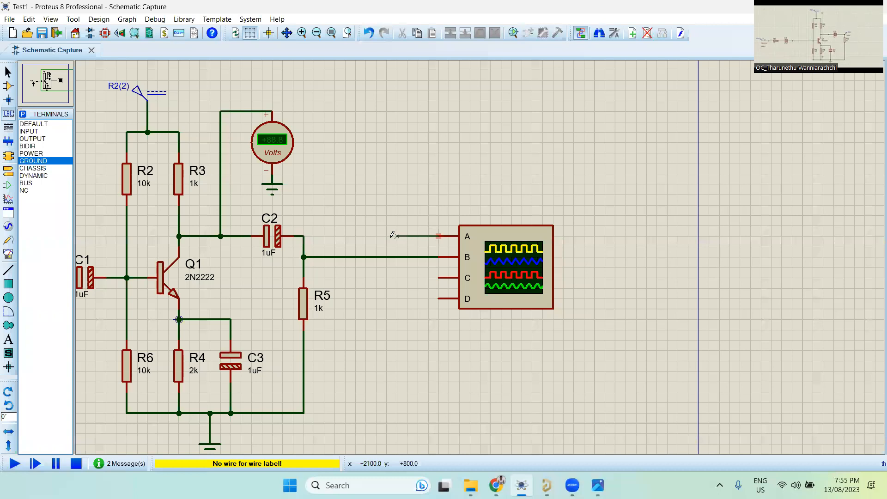
double_click(376, 235)
scroll(422, 237, "down", 2)
key("ctrl+z")
key("ctrl+z")
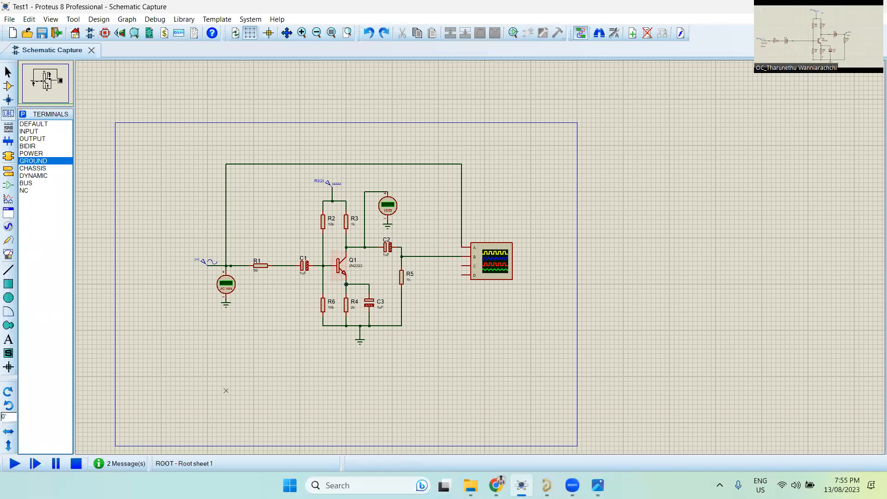
- Run the simulation and switch off channels C and D on the digital oscilloscope
left_click(22, 464)
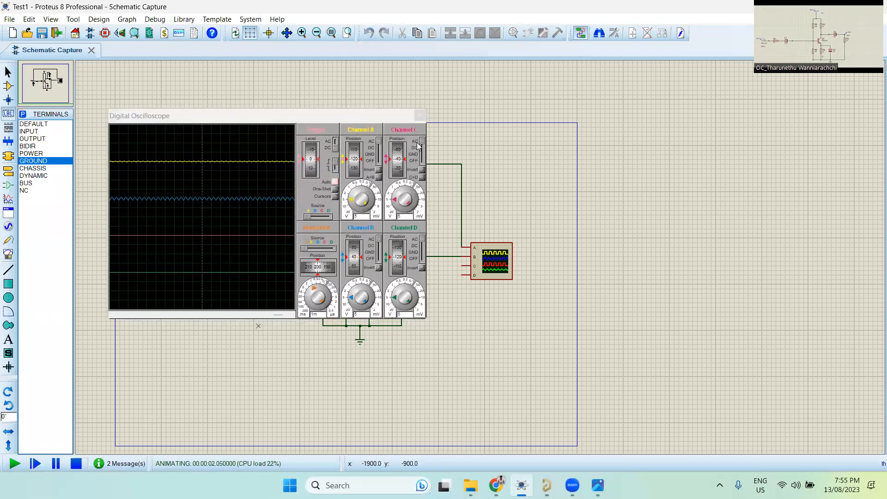
left_click_drag(422, 139, 423, 175)
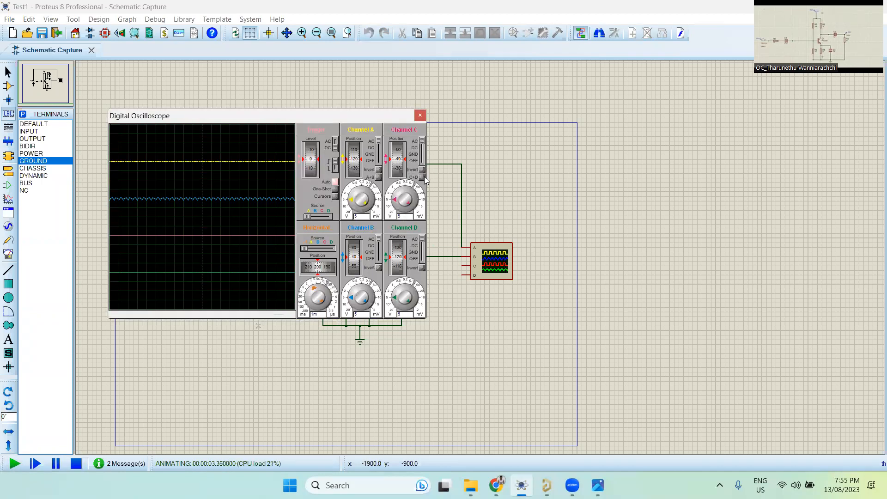
left_click_drag(422, 242, 427, 266)
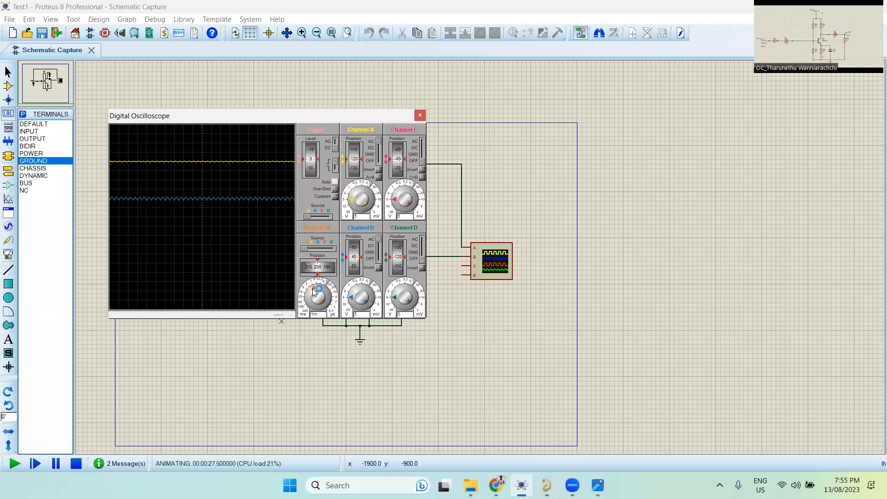
- Set the oscilloscope's horizontal scale to 0.2 ms and the vertical scales of channels A and B to 0.5 V
mouse_move(312, 288)
left_mouse_down()
mouse_move(321, 288)
mouse_move(306, 287)
left_mouse_up()
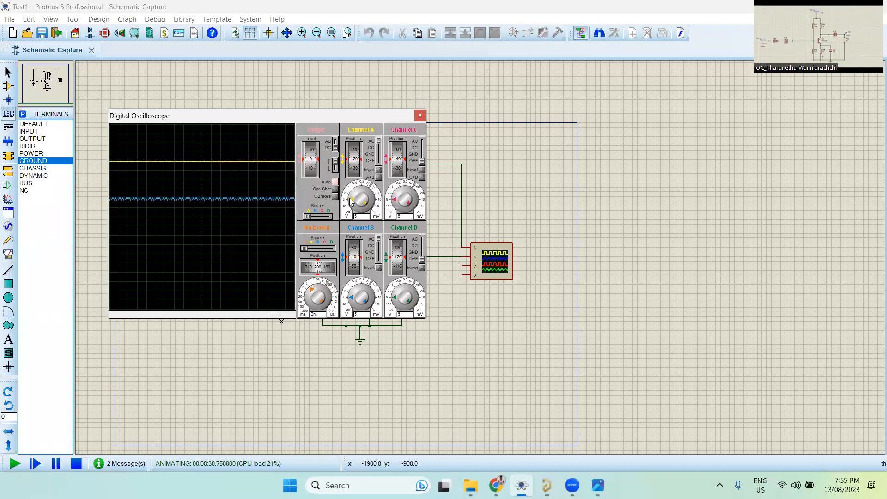
left_click_drag(351, 199, 354, 185)
mouse_move(317, 292)
left_mouse_down()
mouse_move(320, 280)
mouse_move(356, 286)
left_mouse_up()
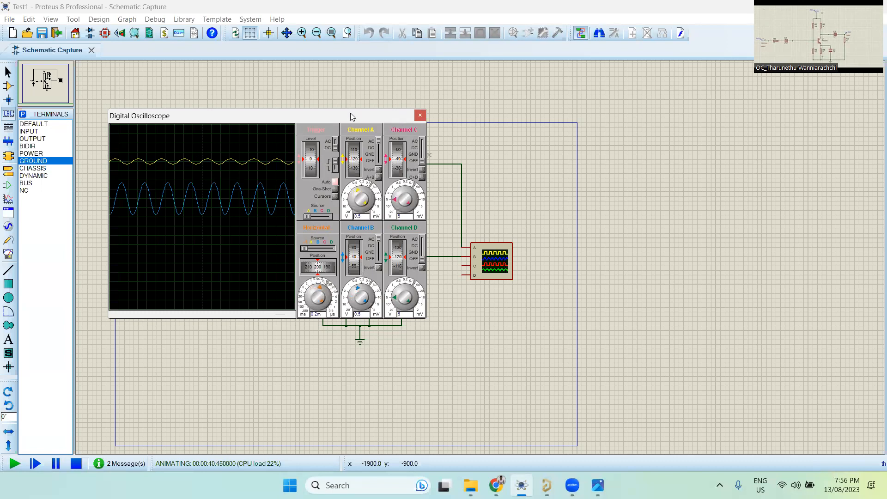
- Review the oscilloscope's window size options and its display and printer colour setup, and accept the setup as it is
right_click(219, 268)
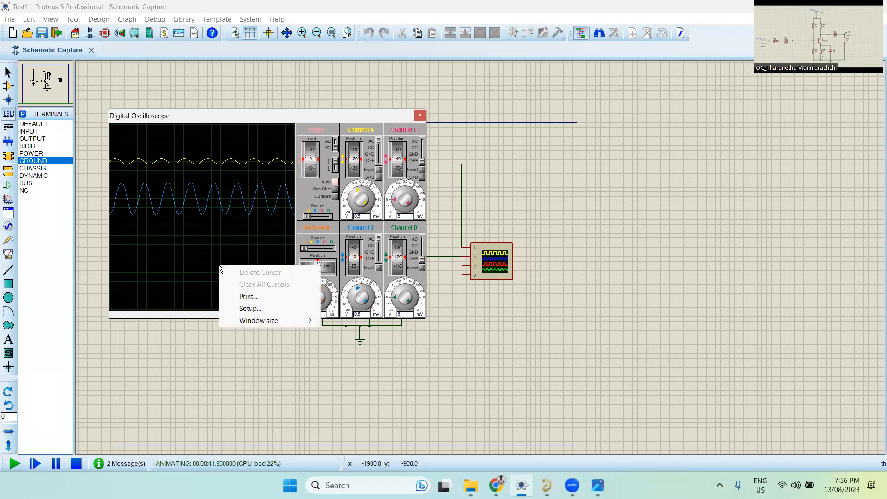
mouse_move(293, 322)
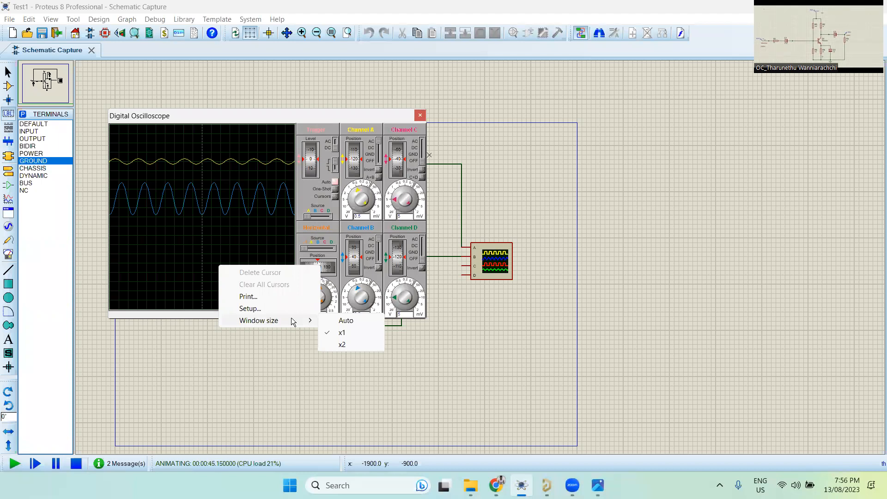
left_click(260, 311)
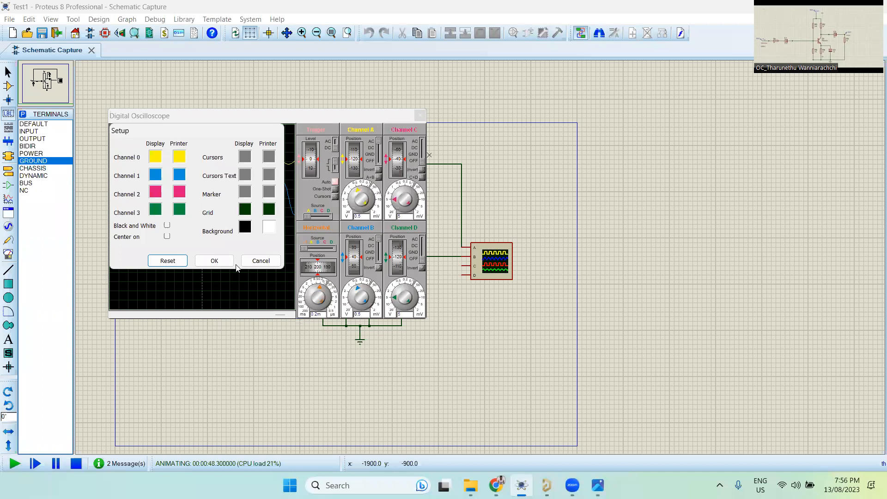
left_click(215, 261)
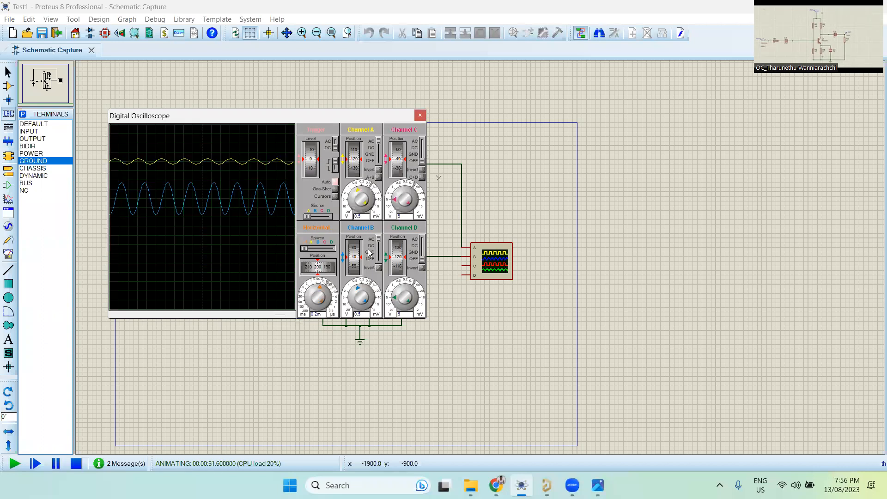
- Lower channel B's trace to position -50 on the oscilloscope, keep the trigger on Auto, and briefly uncover the amplifier circuit behind its window
left_click_drag(358, 259, 357, 280)
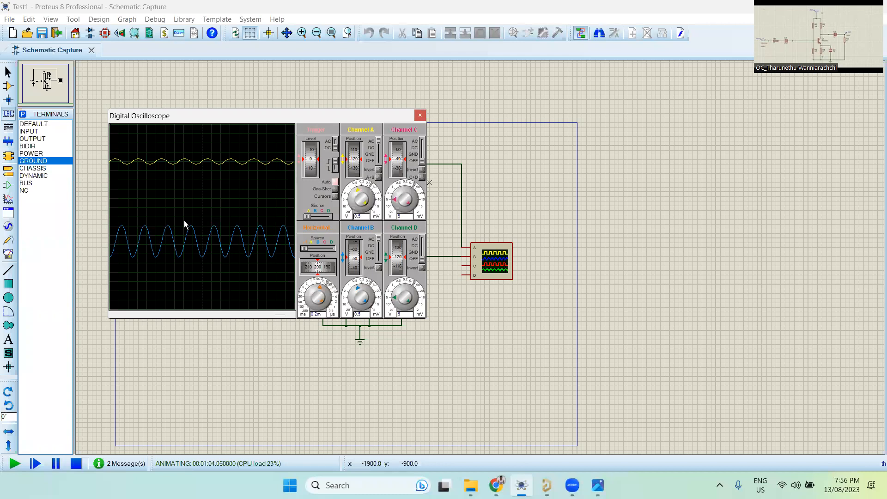
left_click(335, 182)
left_click_drag(307, 117, 623, 81)
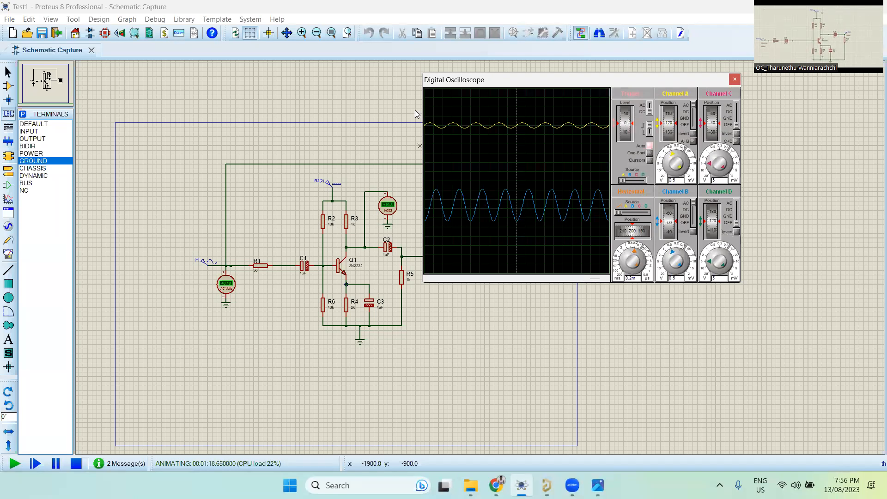
left_click_drag(608, 83, 415, 110)
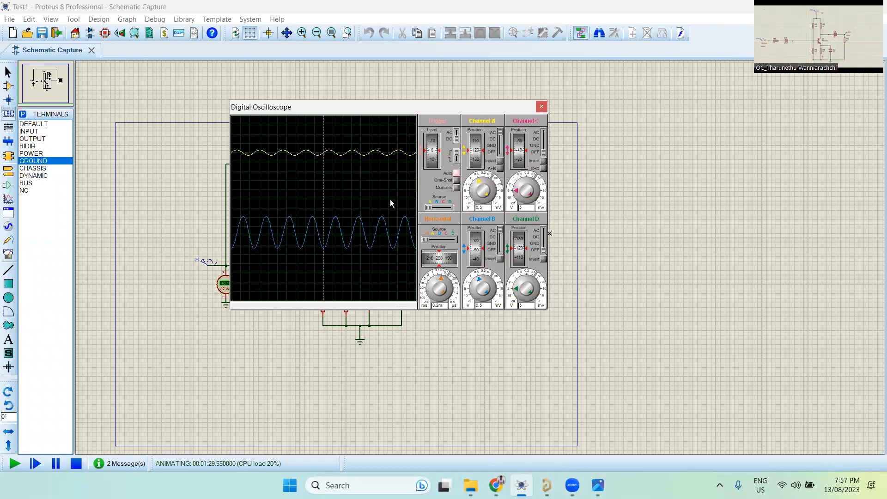
- Shift the oscilloscope window across the schematic to view the input side beside the waveforms, and stop the simulation
left_click(79, 469)
left_click(300, 112)
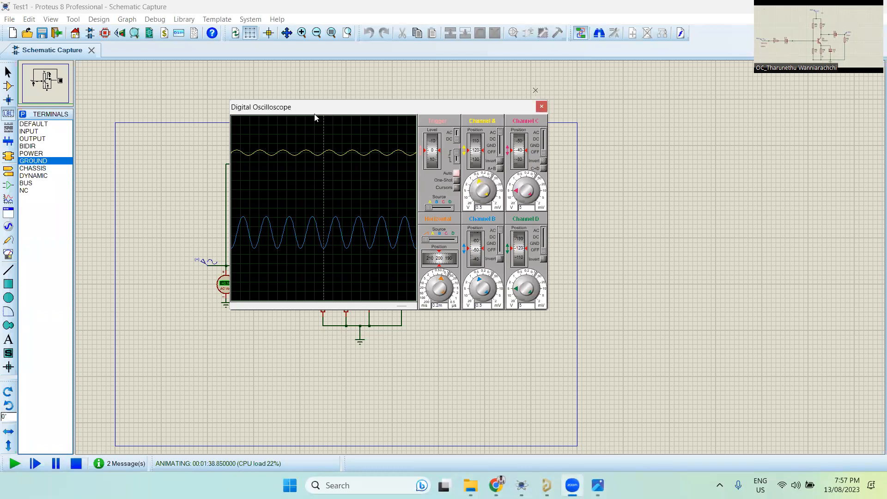
left_click_drag(300, 107, 381, 121)
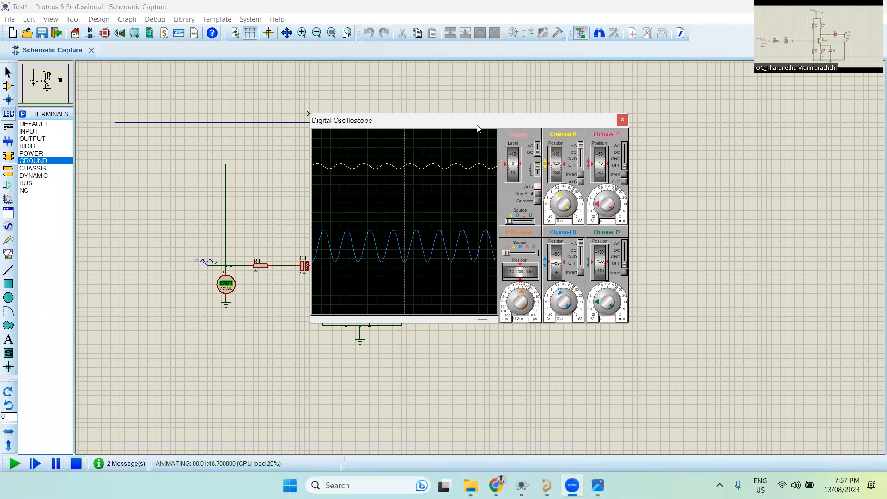
left_click_drag(466, 123, 414, 124)
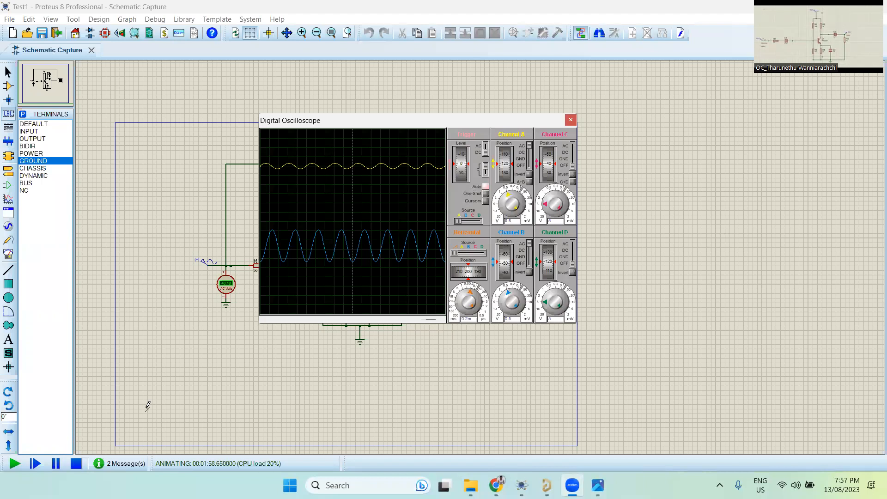
left_click(77, 464)
- Examine the amplifier schematic around transistor Q1, its resistors and capacitors, and the connections to oscilloscope channels A and B
scroll(470, 195, "up", 2)
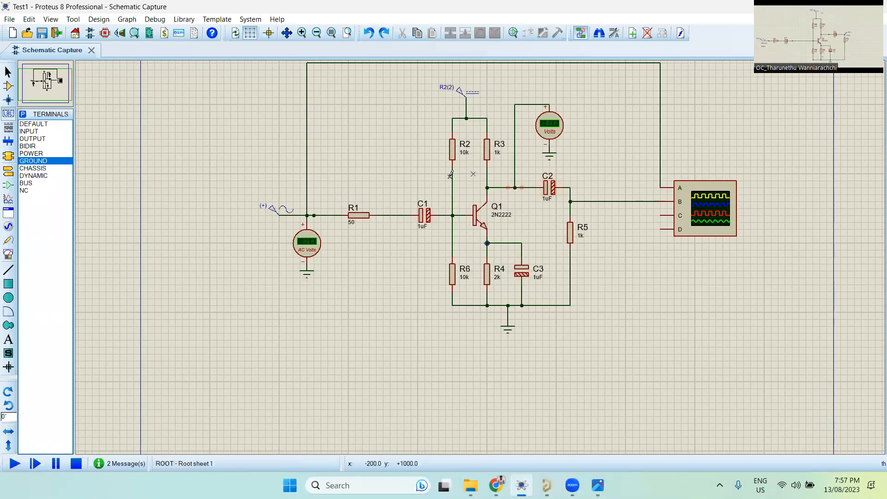
scroll(570, 228, "down", 1)
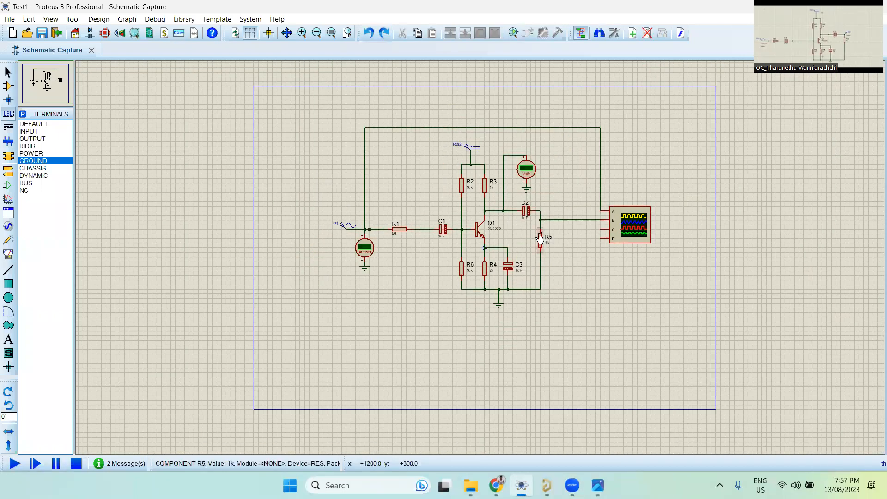
scroll(539, 239, "up", 1)
scroll(427, 222, "down", 1)
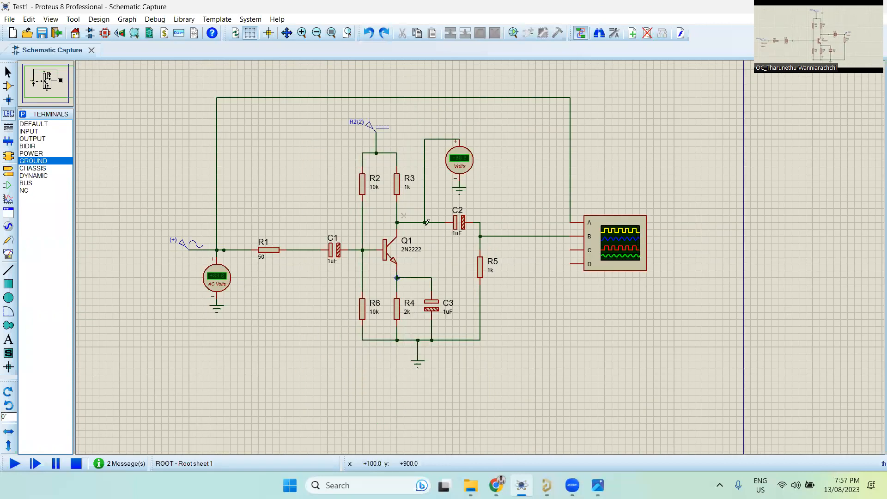
scroll(238, 250, "up", 1)
scroll(375, 209, "down", 2)
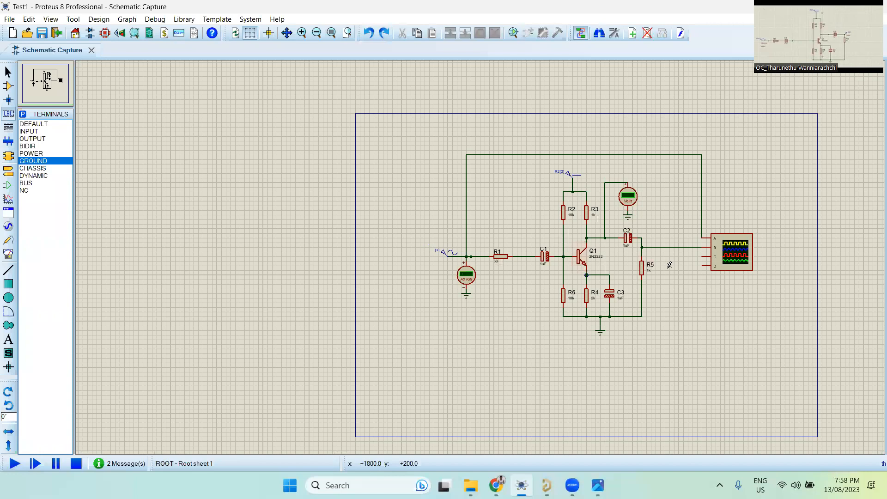
scroll(437, 242, "up", 1)
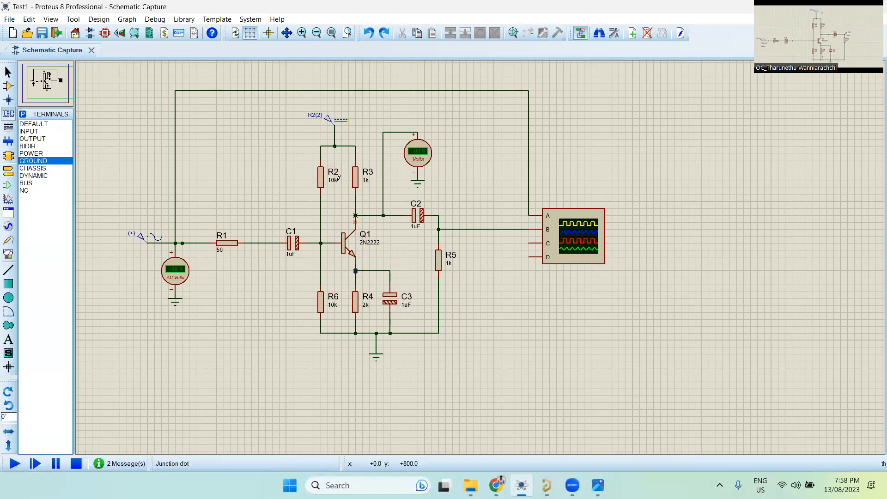
scroll(478, 261, "down", 1)
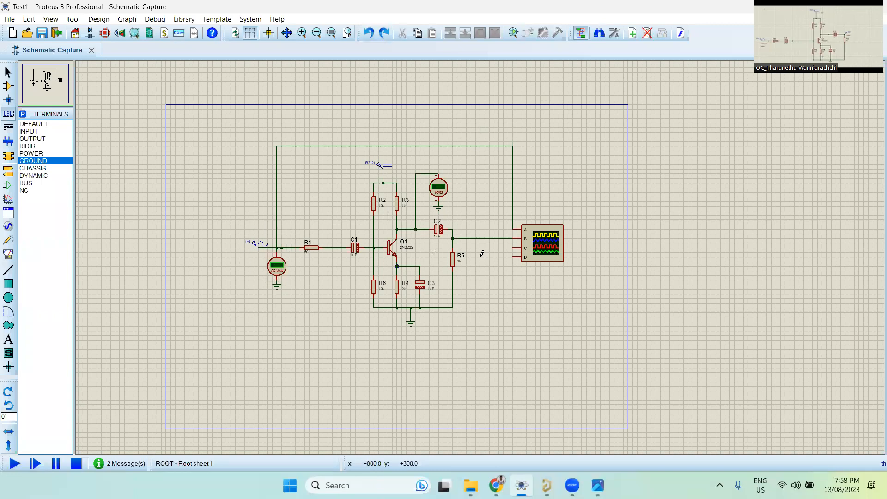
scroll(481, 254, "up", 1)
scroll(479, 255, "up", 1)
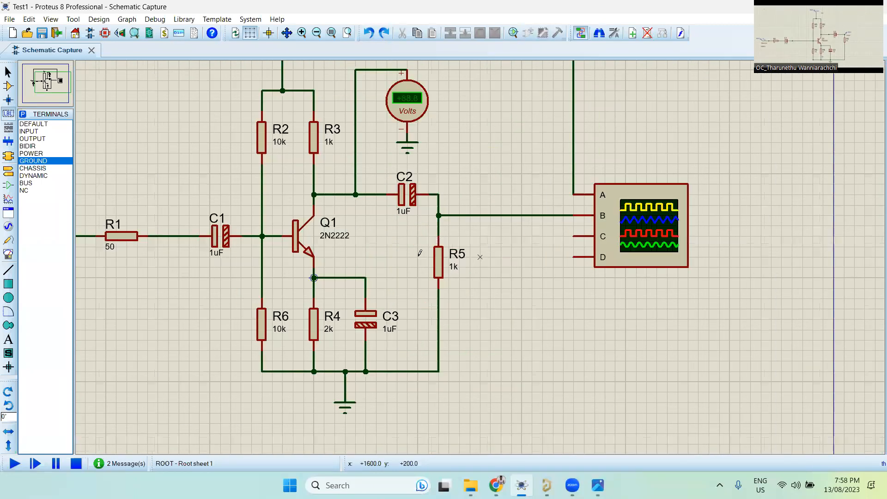
scroll(480, 257, "down", 1)
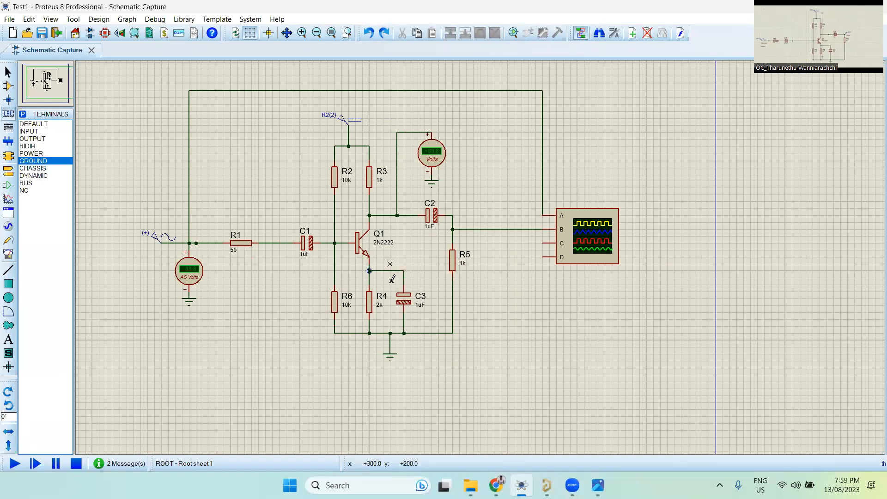
- Point out the coupling capacitors by selecting input capacitor C1 and output capacitor C2 alternately
scroll(467, 260, "up", 1)
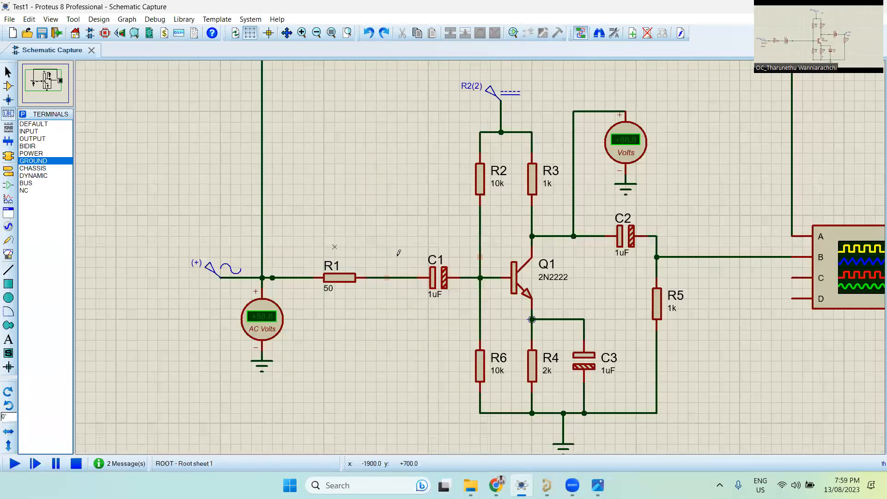
left_click(432, 285)
left_click(633, 240)
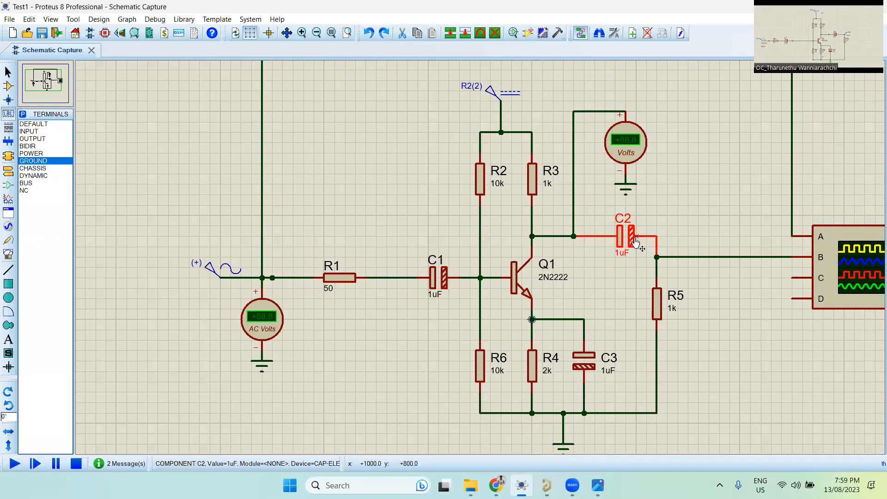
left_click(438, 279)
left_click(624, 244)
left_click(438, 286)
left_click(616, 244)
left_click(438, 279)
left_click(623, 237)
left_click(438, 278)
left_click(625, 238)
- Examine emitter bypass capacitor C3 up close, and compare C1 and C2 again by selecting each in turn
scroll(480, 254, "down", 1)
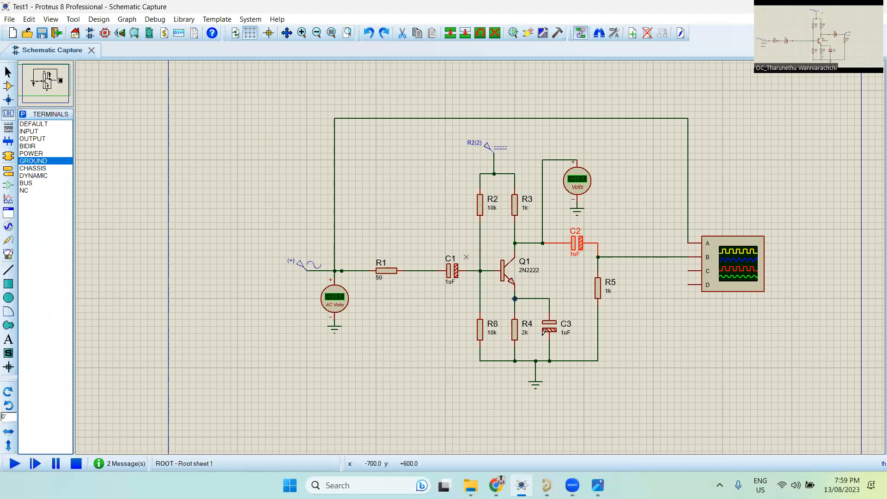
scroll(543, 332, "up", 1)
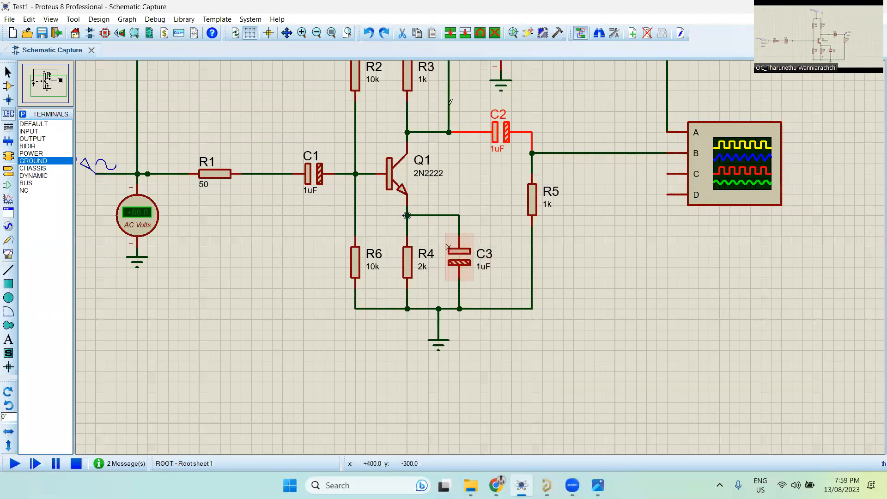
scroll(507, 149, "down", 1)
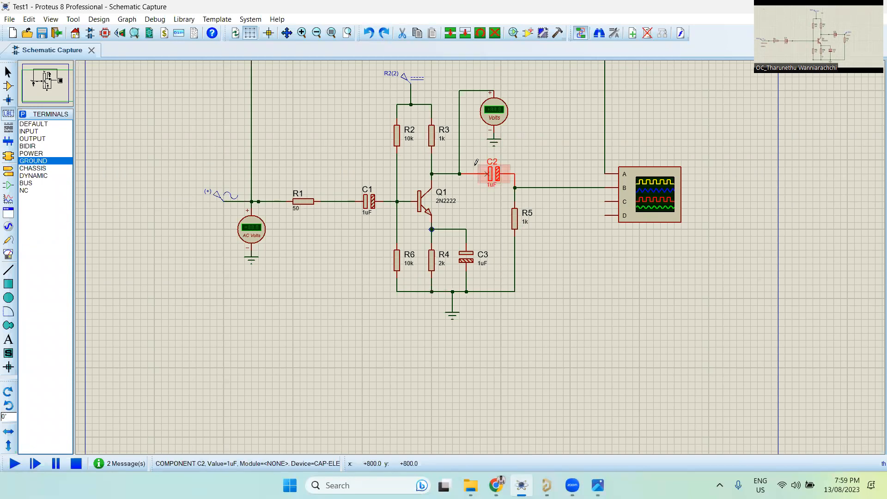
left_click(369, 202)
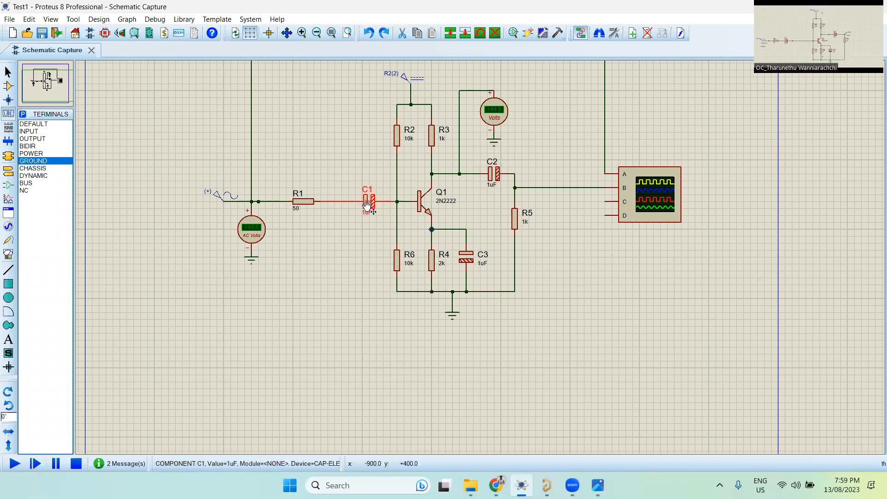
left_click(501, 183)
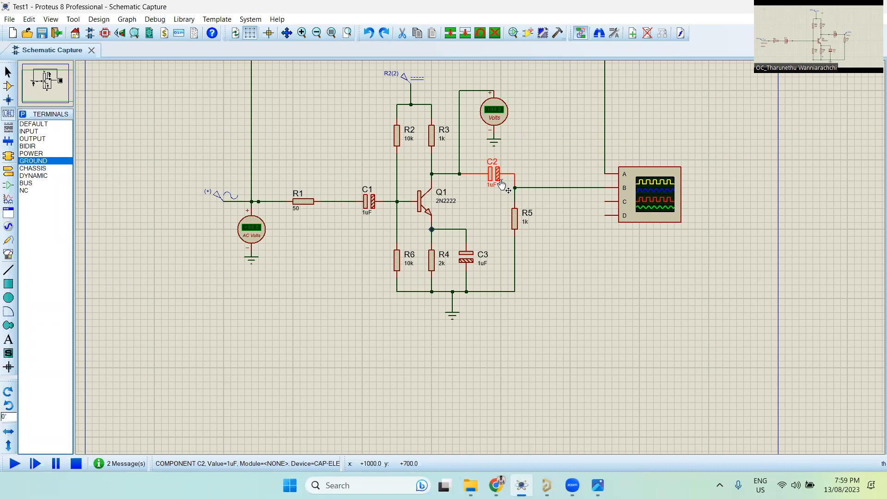
left_click(369, 203)
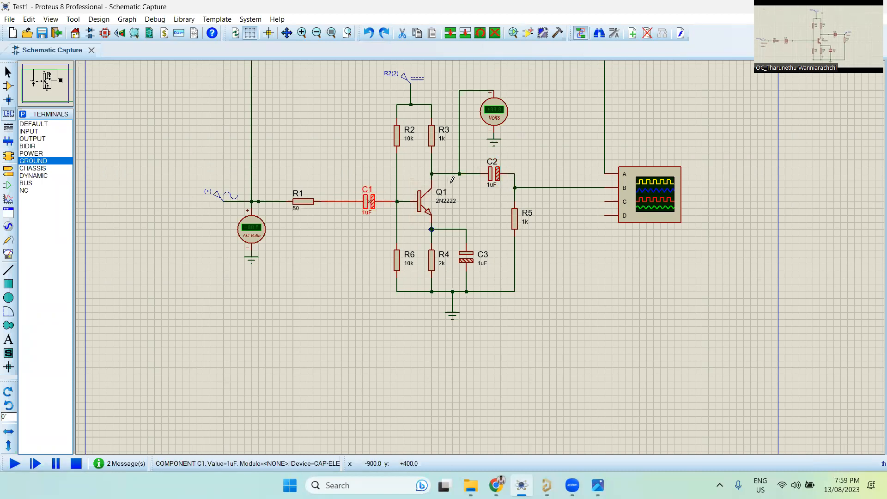
left_click(493, 174)
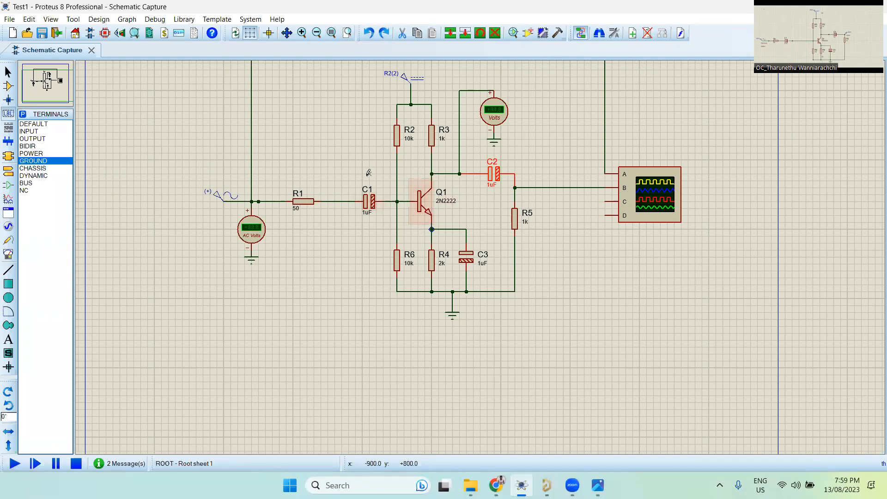
left_click(369, 201)
left_click(493, 173)
- Inspect the component properties of output capacitor C2, close them, and briefly highlight C1
double_click(494, 174)
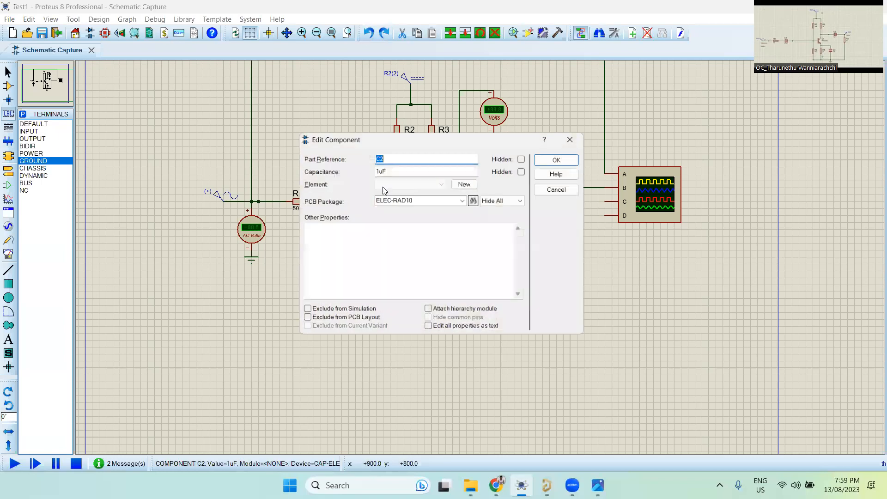
left_click(573, 137)
left_click(372, 203)
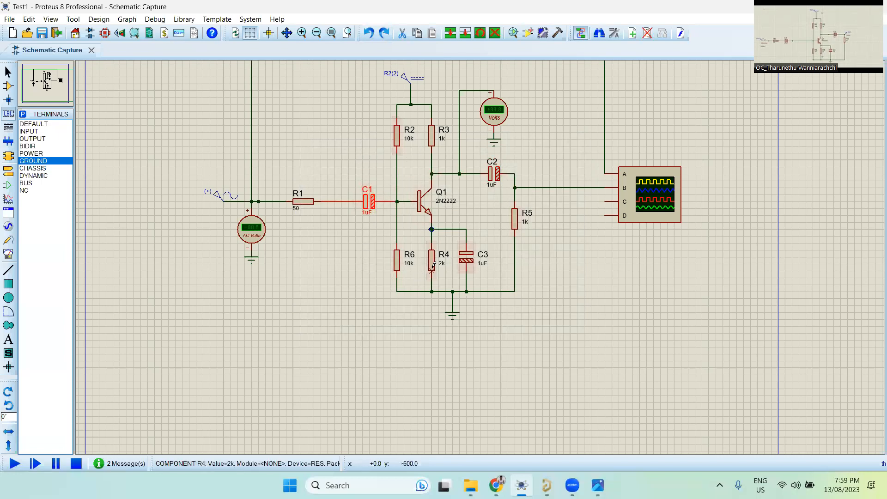
left_click(342, 239)
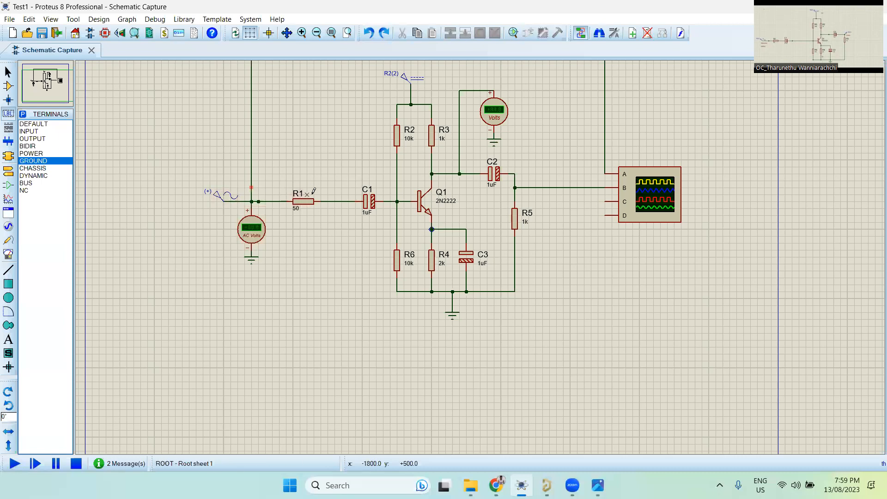
- Inspect the component properties of input capacitor C1 and close them
left_click(366, 200)
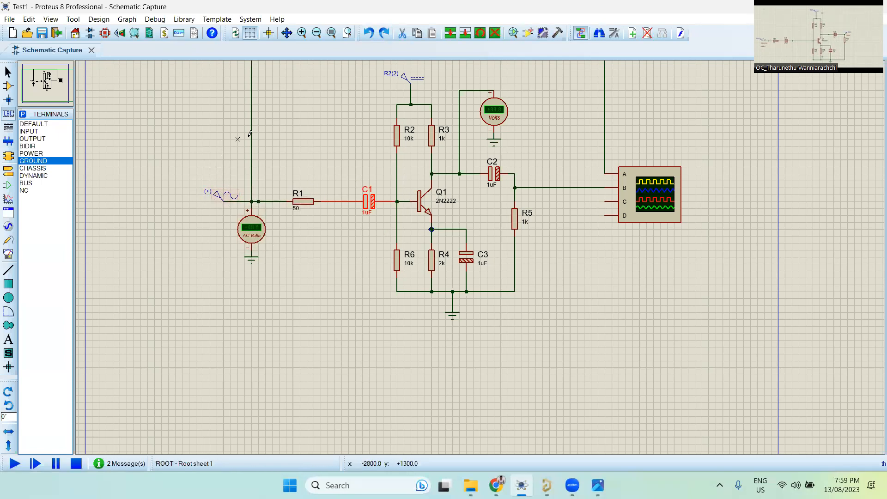
double_click(367, 187)
double_click(368, 211)
left_click(544, 110)
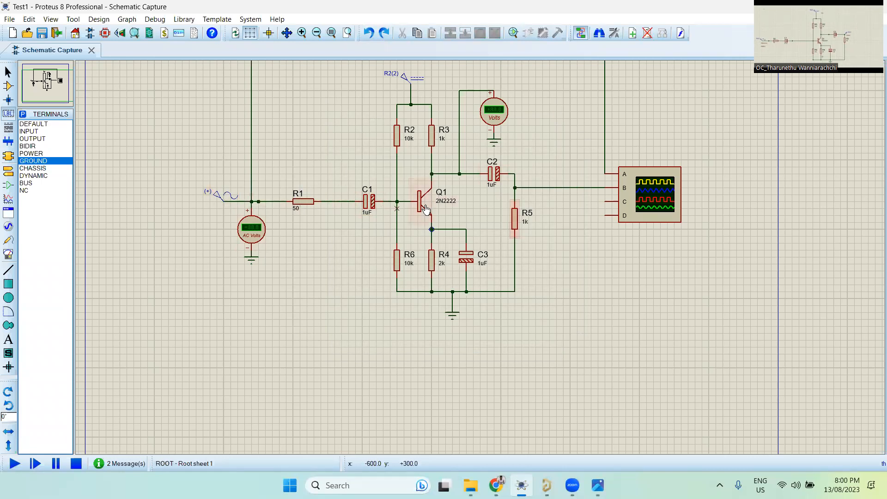
scroll(459, 201, "up", 1)
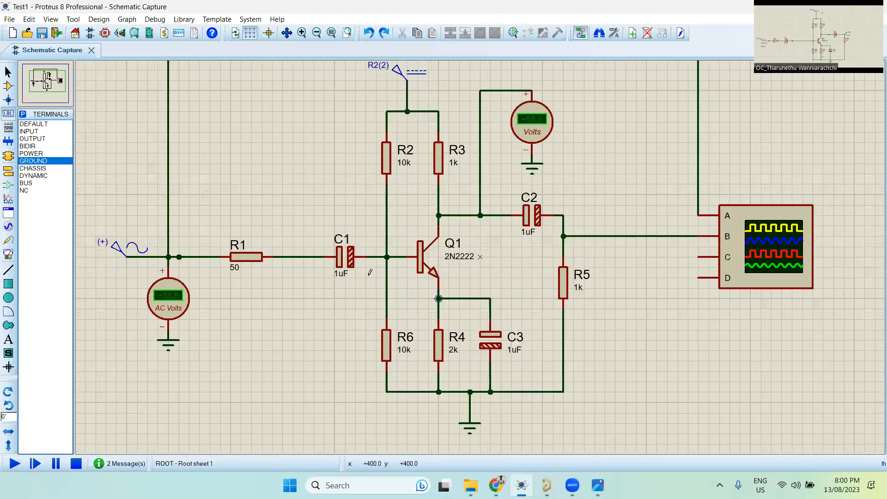
double_click(346, 266)
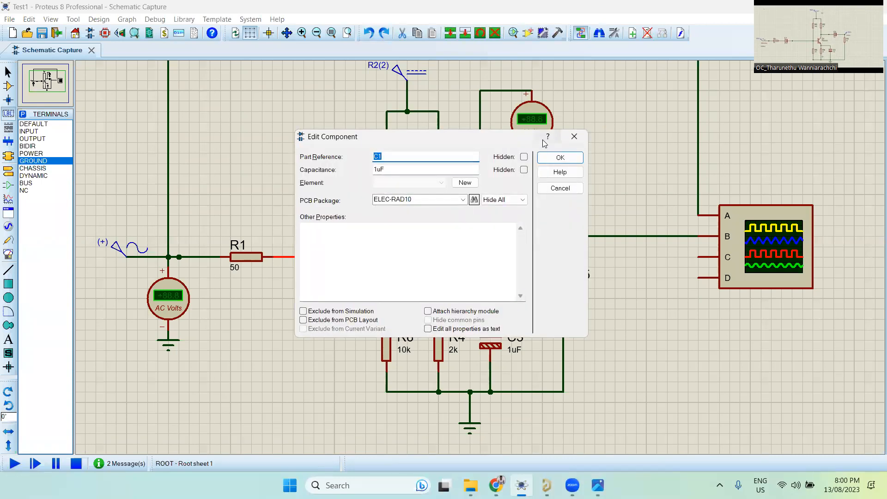
left_click(574, 137)
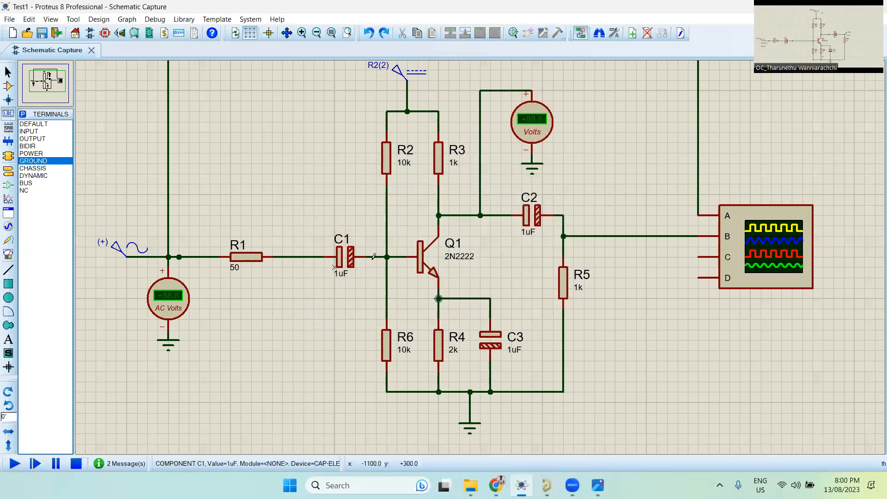
- Inspect the component properties of output capacitor C2, close them, and clear the selection
left_click(528, 217)
left_click(529, 218)
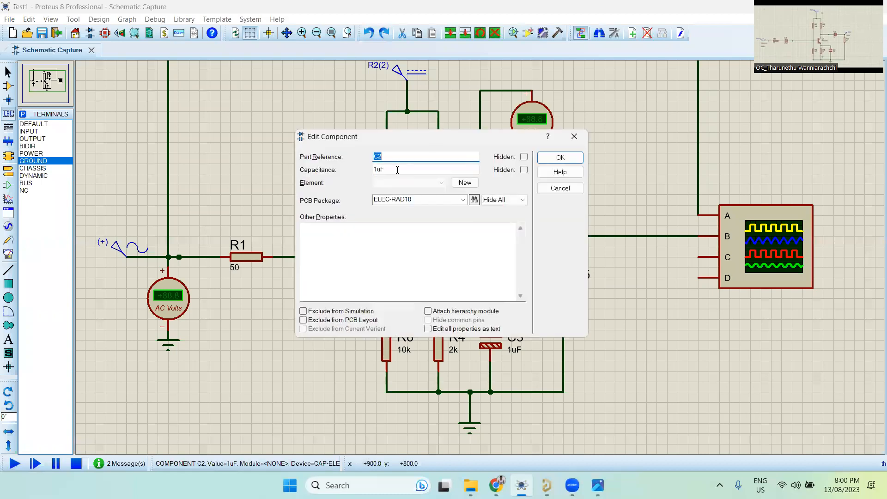
left_click(574, 136)
scroll(522, 305, "down", 2)
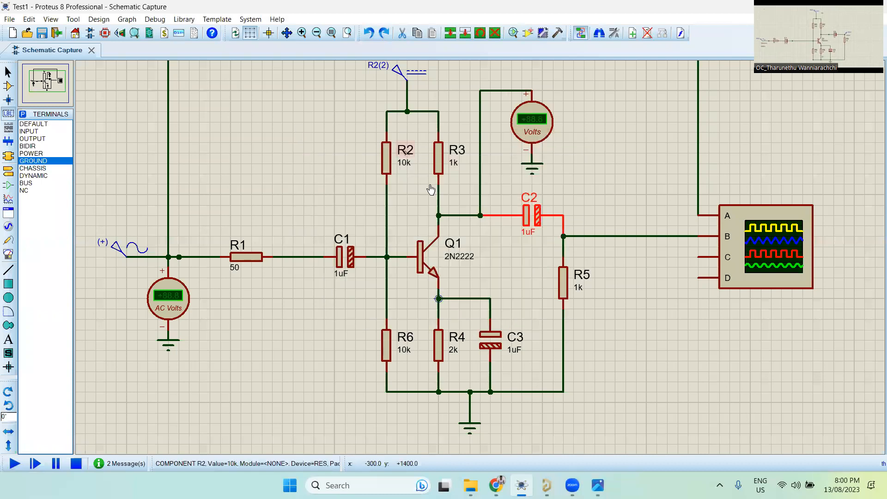
left_click(573, 318)
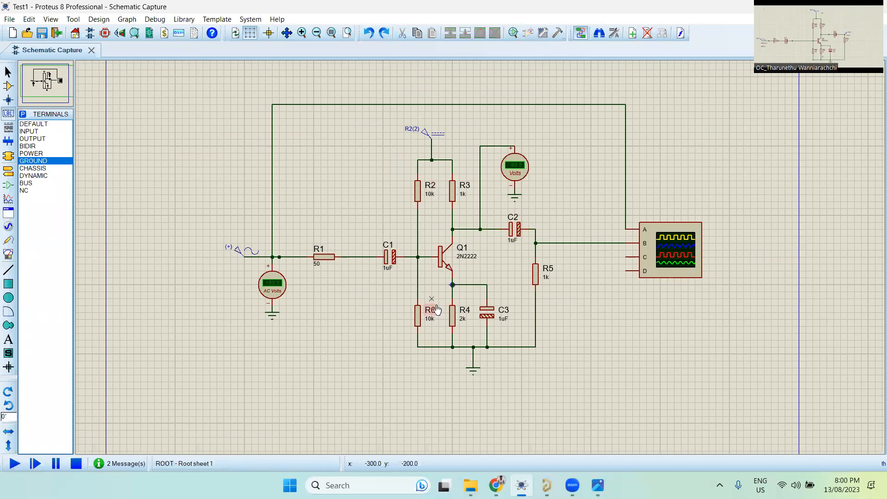
- Point out emitter bypass capacitor C3 by highlighting it up close, and clear the selection
scroll(570, 320, "up", 1)
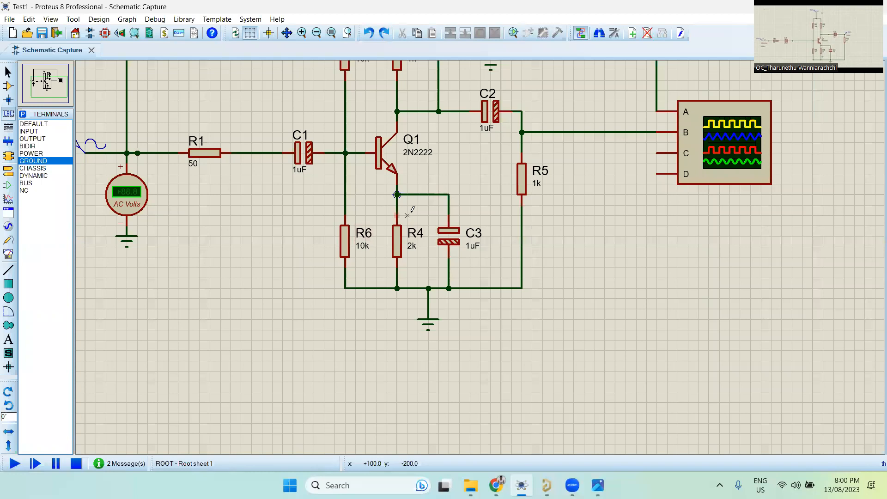
left_click(446, 235)
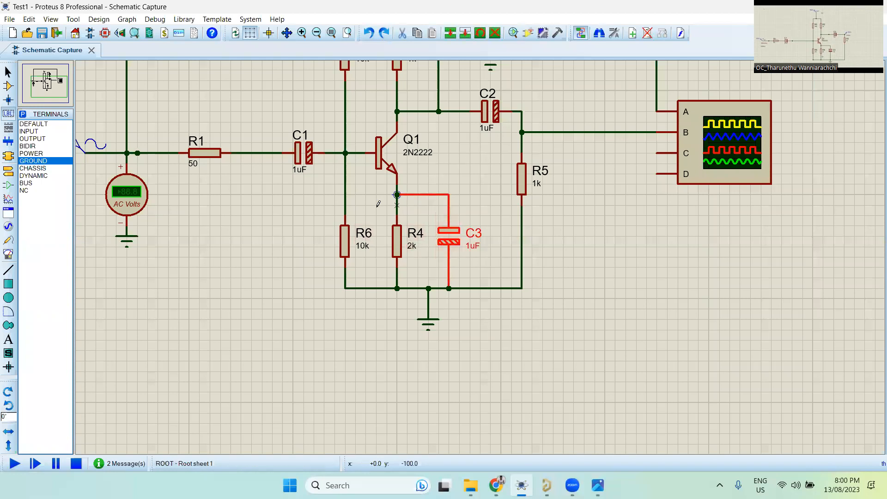
left_click(605, 255)
scroll(517, 335, "down", 2)
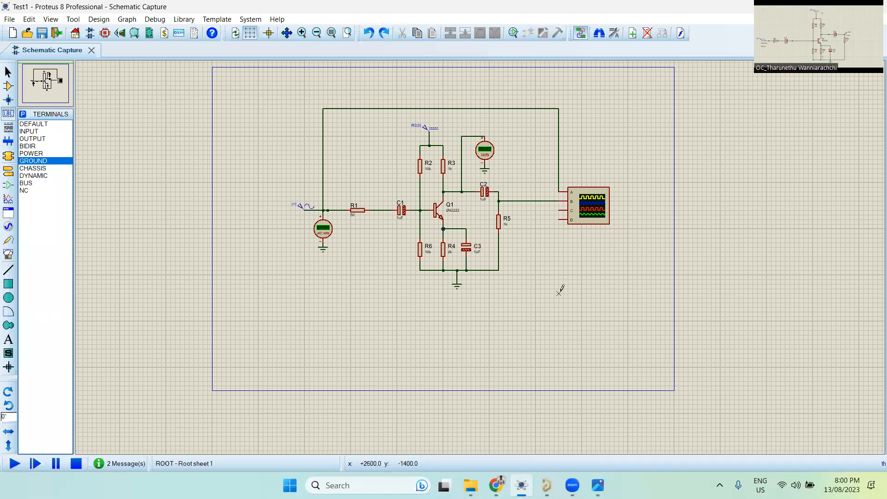
- Examine the whole amplifier circuit and the Q1 stage up close, including its bias resistors and capacitors
scroll(480, 255, "up", 1)
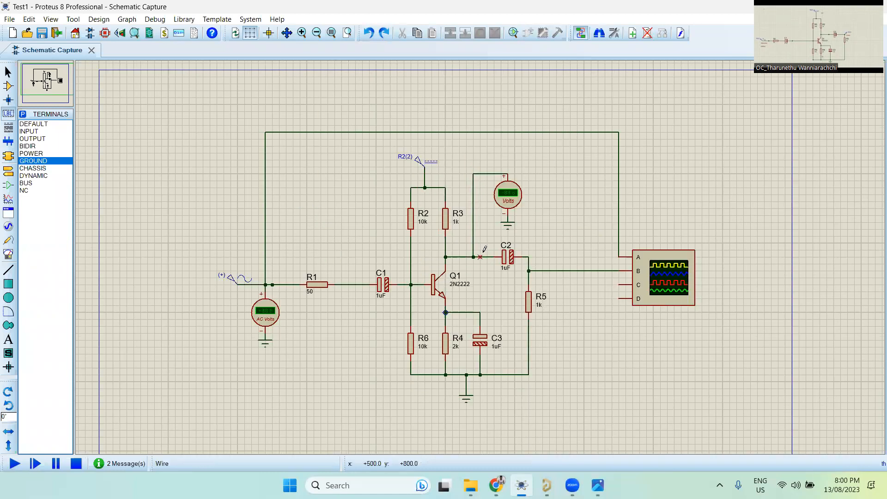
scroll(421, 212, "up", 1)
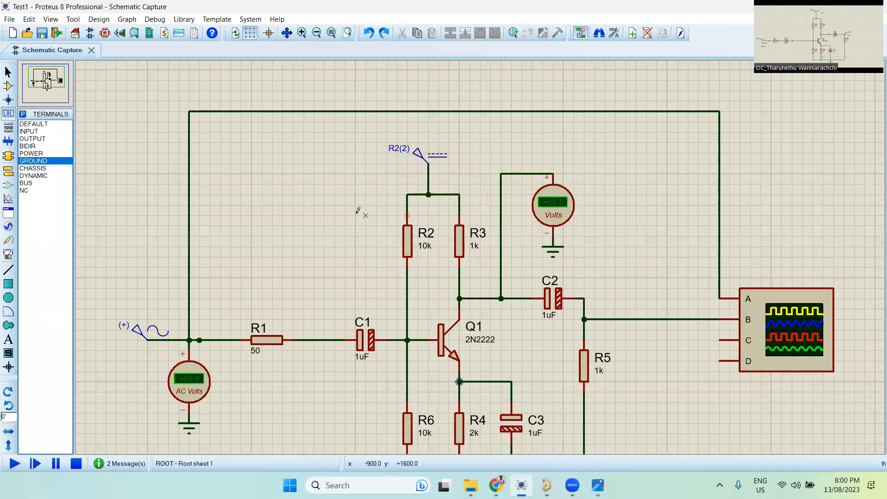
scroll(358, 211, "down", 3)
scroll(405, 179, "up", 2)
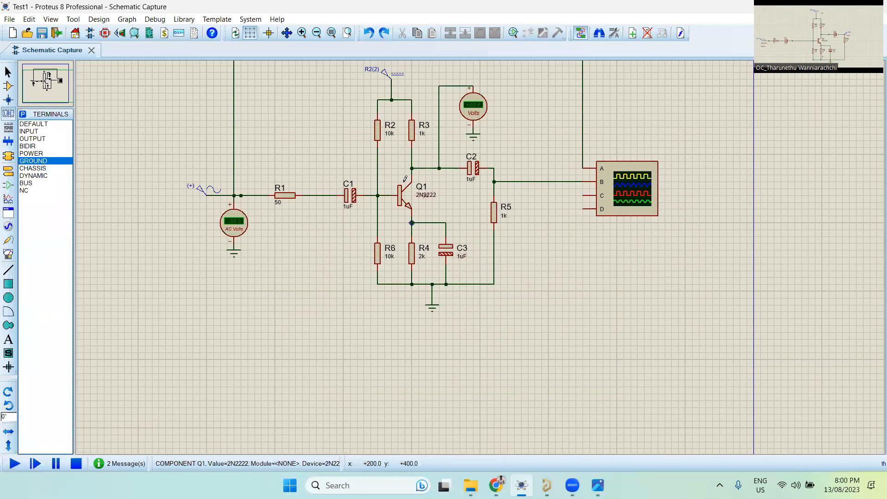
scroll(407, 234, "up", 1)
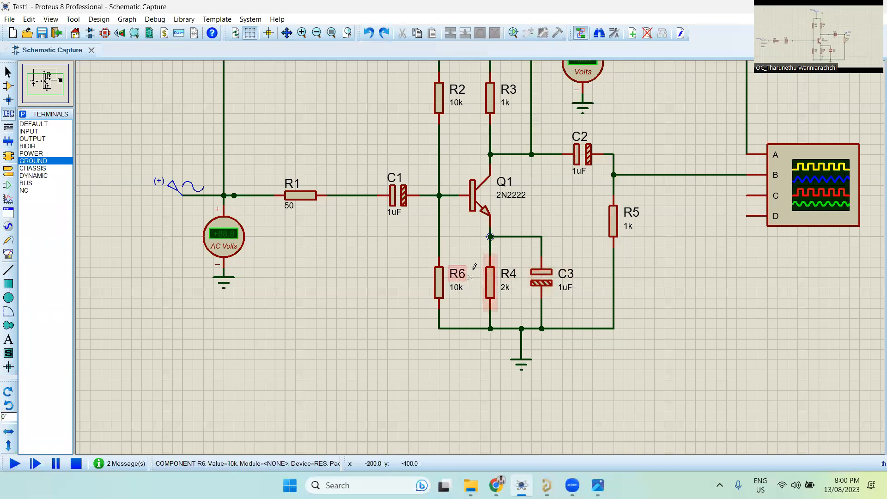
scroll(459, 272, "down", 1)
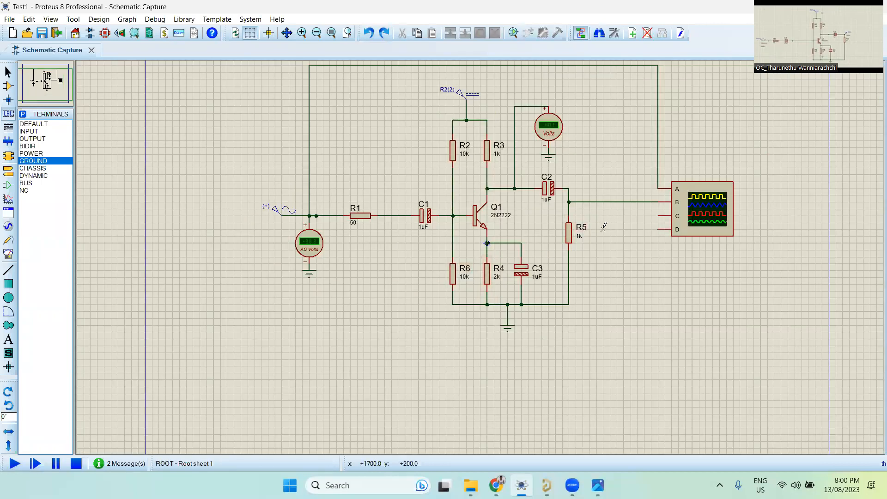
scroll(589, 207, "up", 1)
scroll(478, 257, "down", 2)
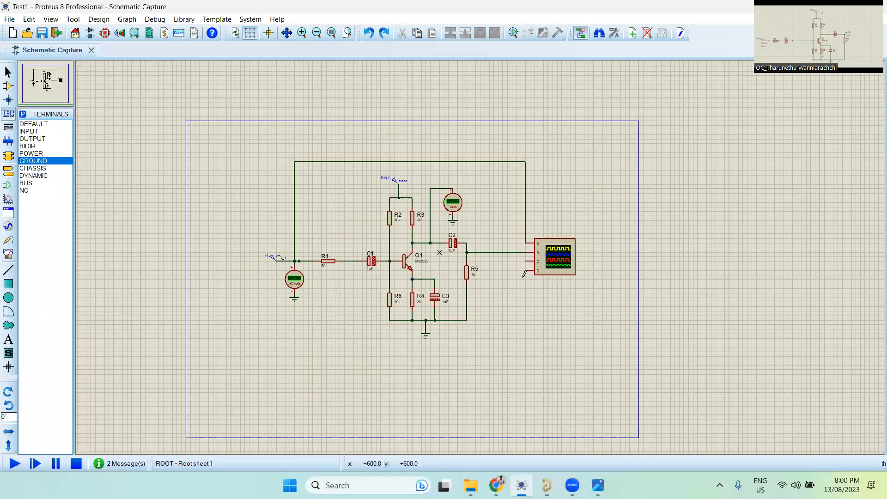
scroll(482, 254, "up", 1)
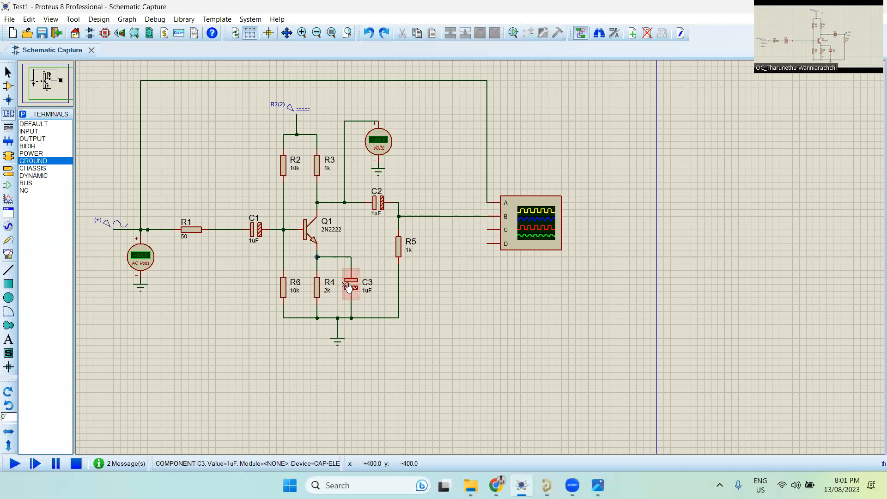
- Check the properties of bypass capacitor C3 and the frequency setting of the input sine generator, leaving both unchanged
double_click(349, 287)
key("Escape")
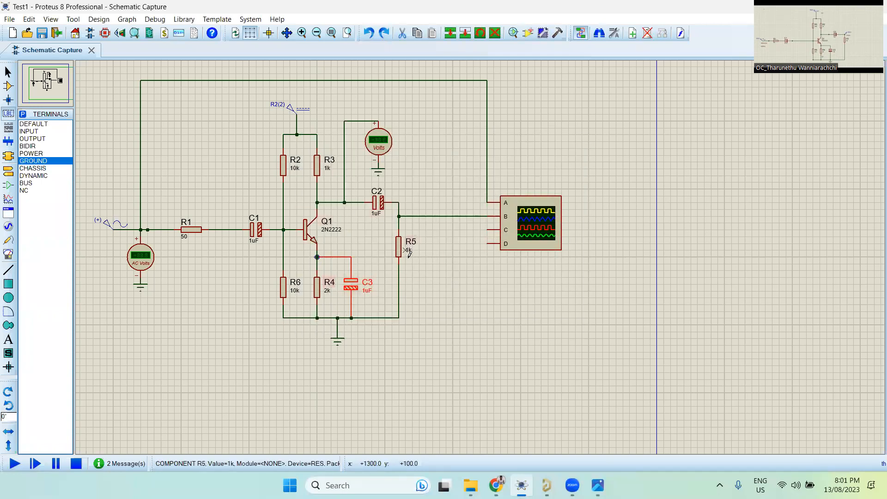
double_click(109, 231)
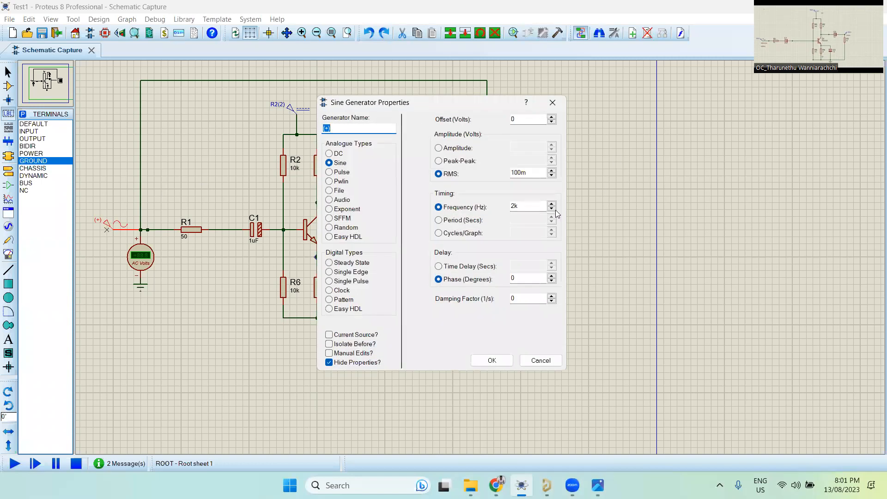
double_click(517, 205)
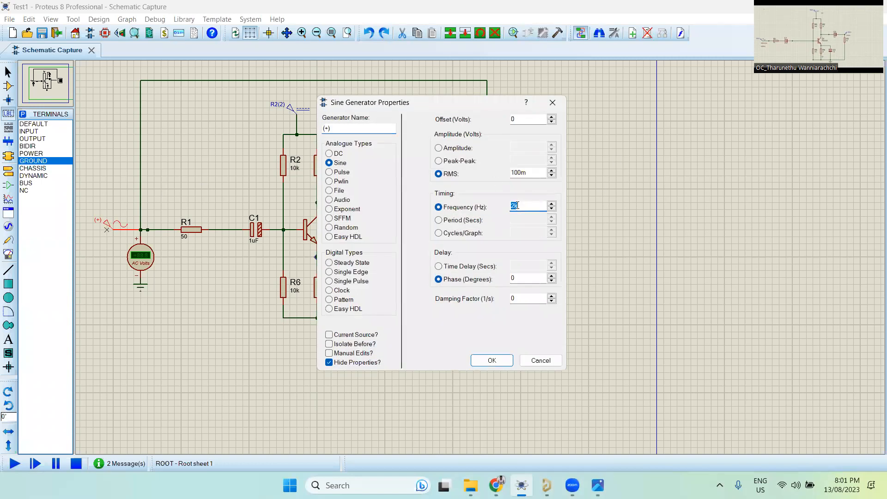
left_click(553, 104)
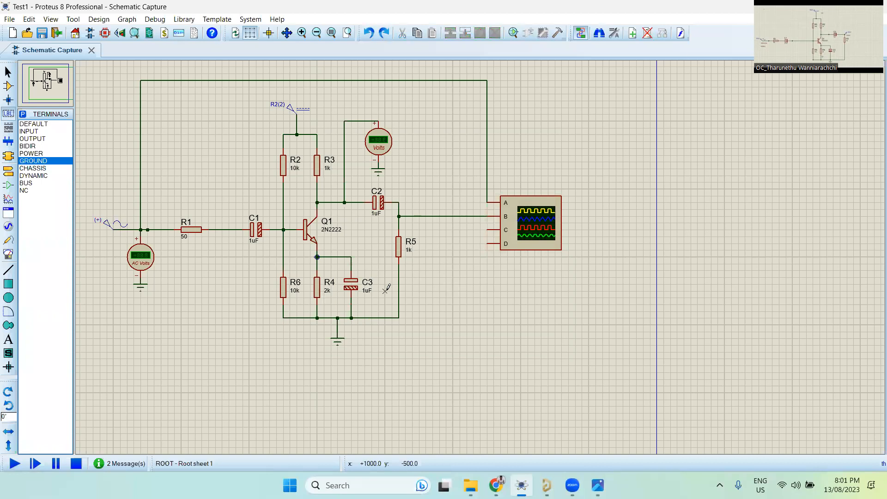
- Set the capacitance of emitter bypass capacitor C3 to 10uF
double_click(349, 294)
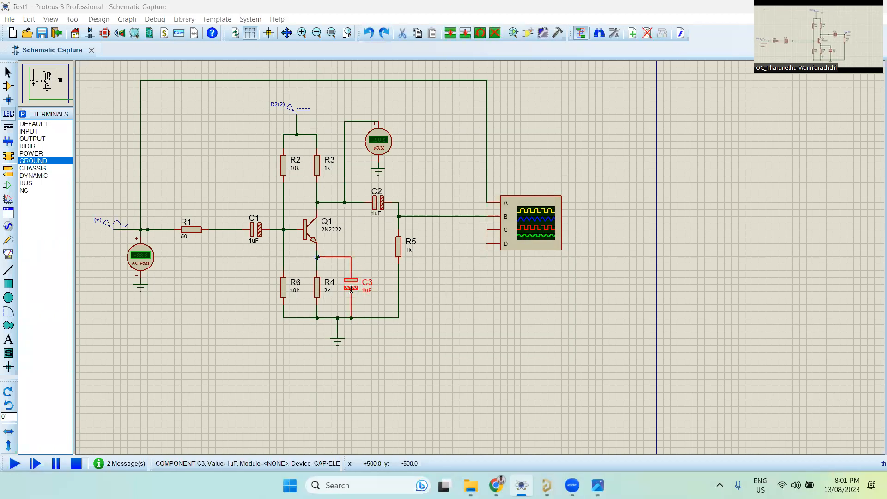
key("Tab")
type("10")
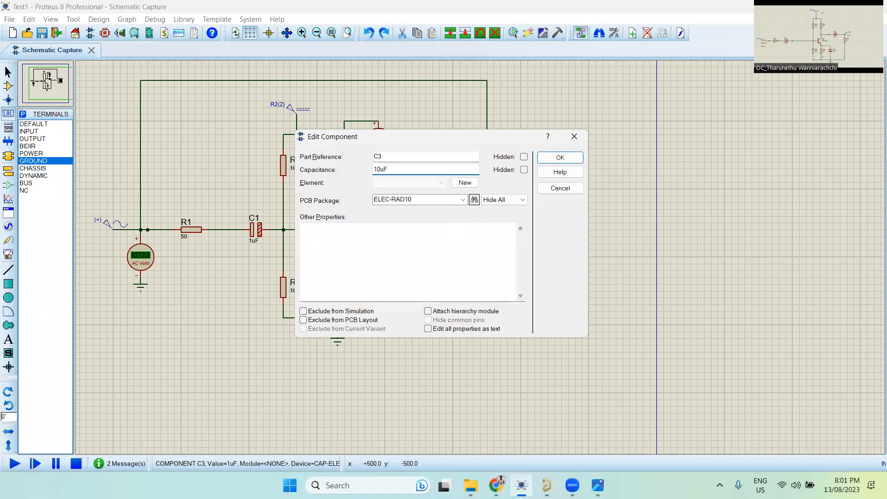
left_click(559, 157)
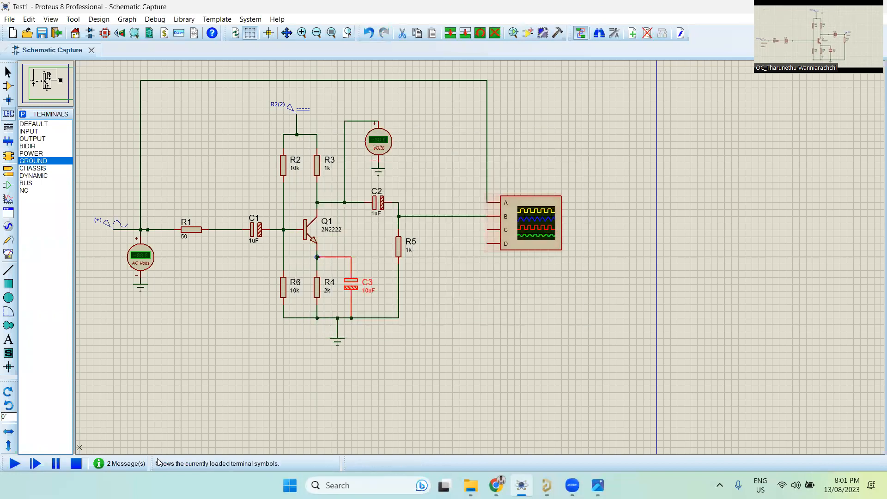
- Run the simulation, shift the channel B trace up, move the oscilloscope clear of the transistor stage, and stop the simulation
left_click(18, 462)
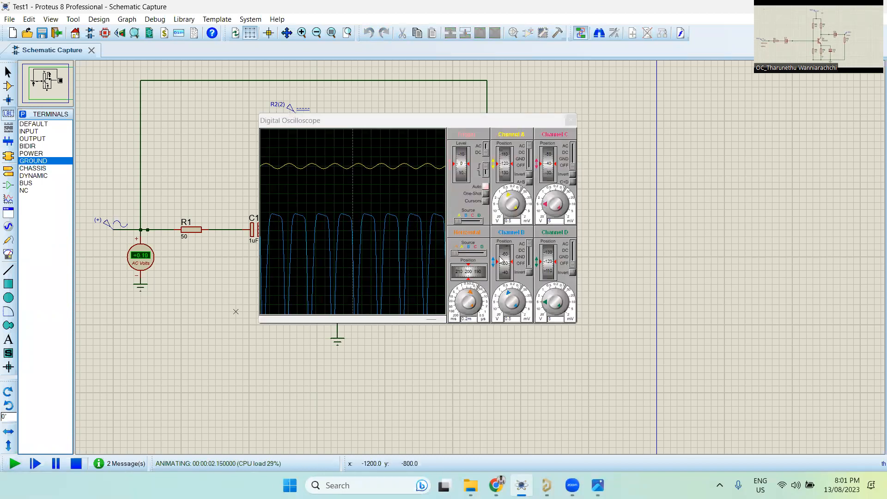
scroll(505, 263, "up", 6)
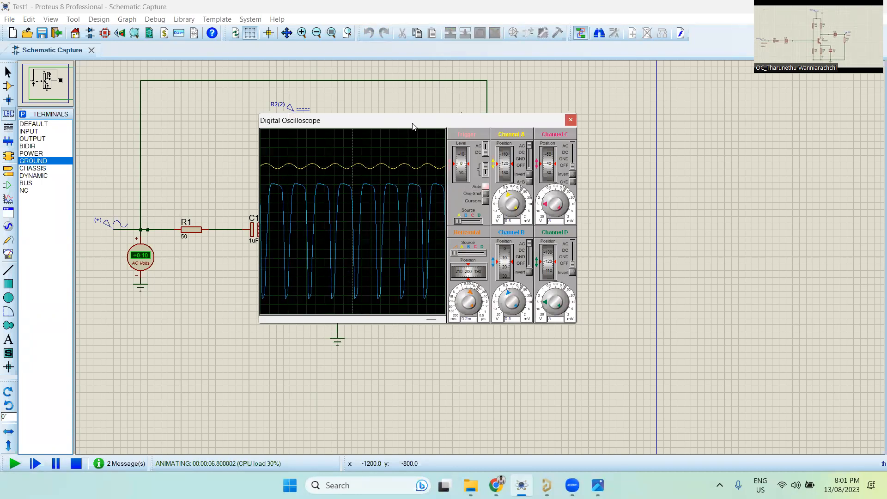
left_click_drag(412, 126, 515, 101)
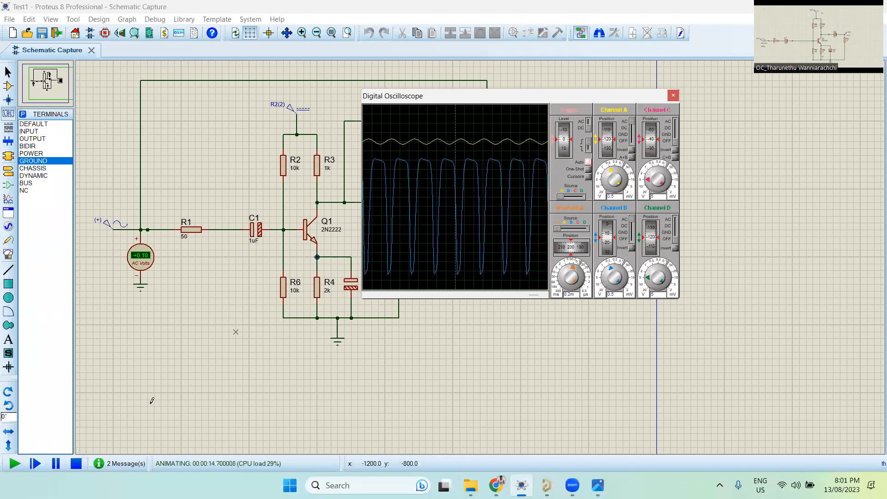
left_click(77, 464)
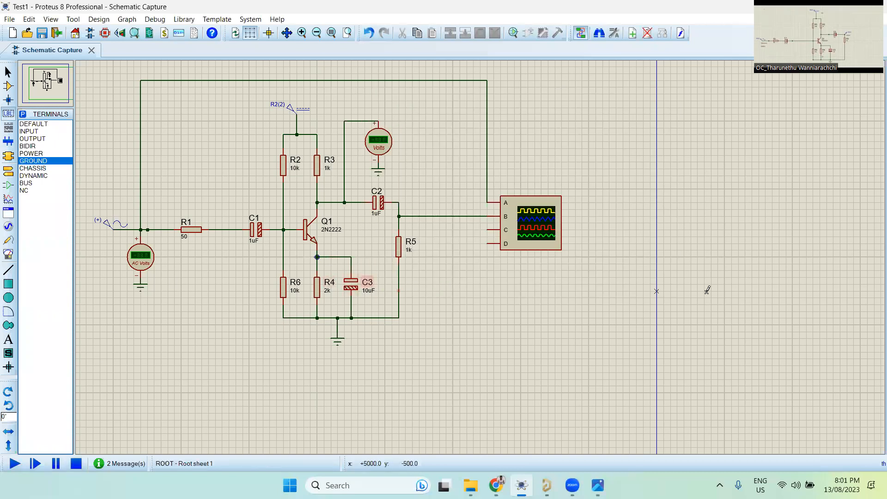
- Review the properties of bypass capacitor C3 and the simulation log, and return to the schematic
double_click(348, 286)
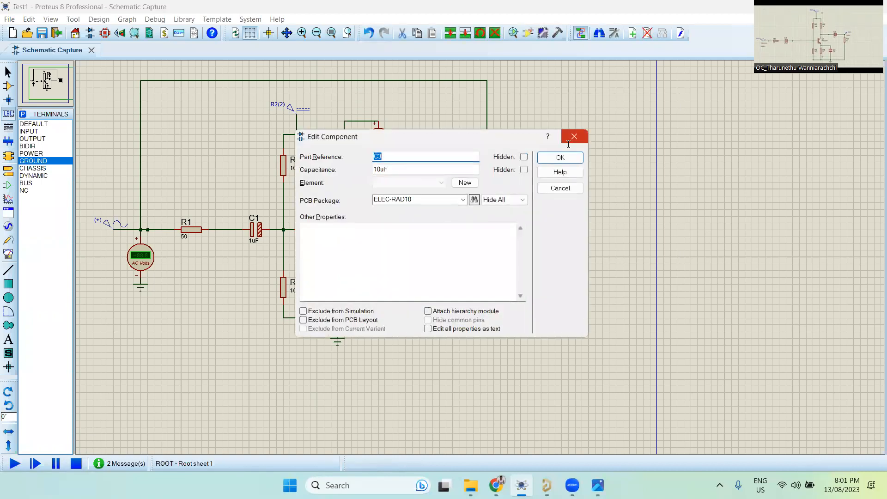
left_click(574, 137)
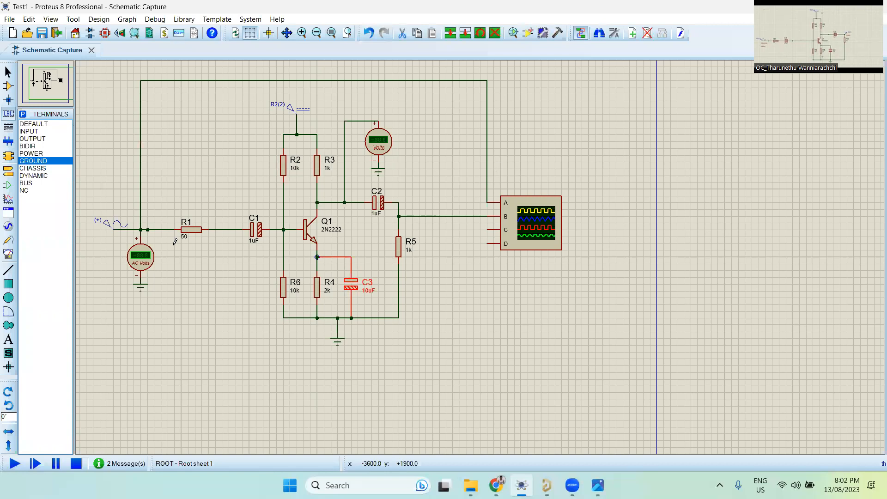
left_click(119, 462)
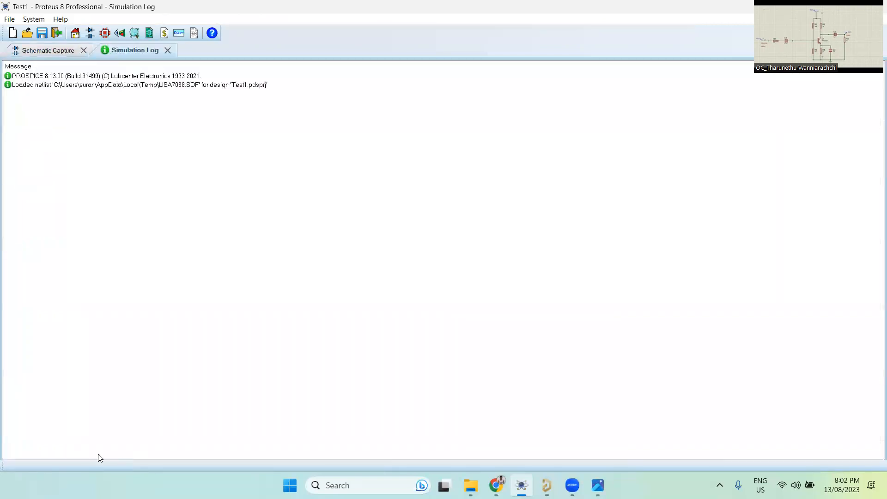
left_click(40, 51)
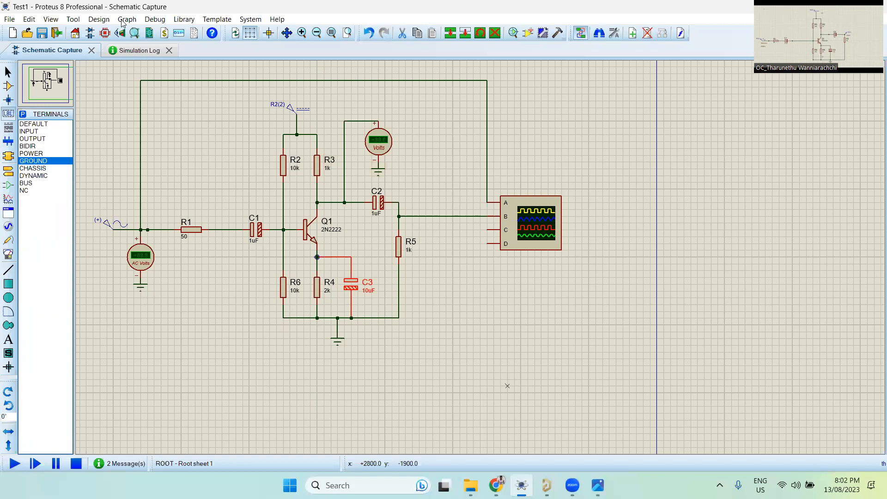
- Bring up the project file commands
left_click(10, 20)
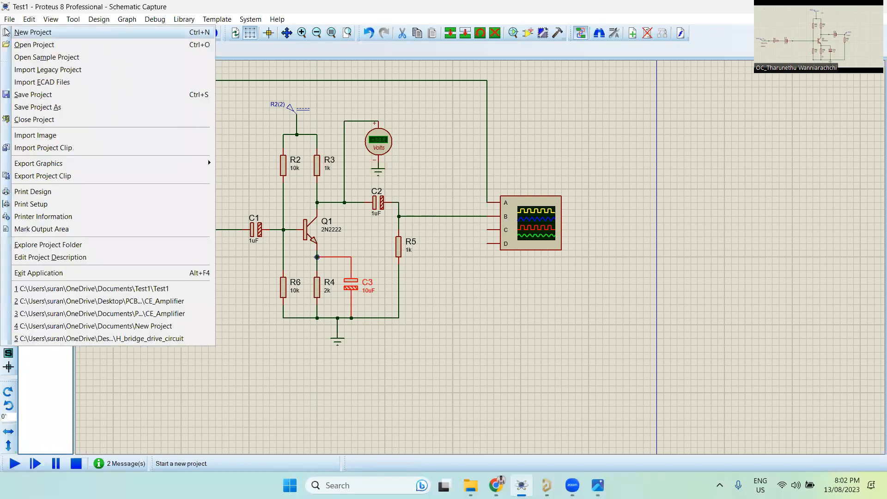
- Start a new project, saving the changes to the current one, and dismiss the New Project Wizard
left_click(6, 32)
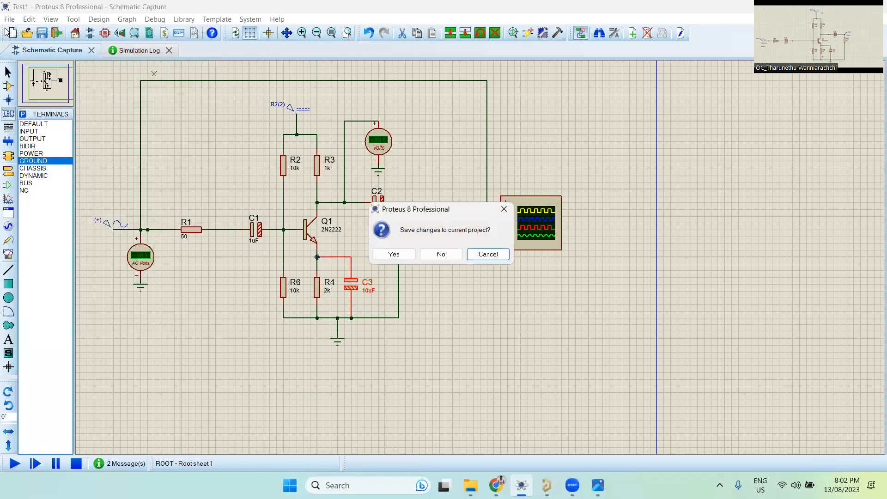
left_click(386, 254)
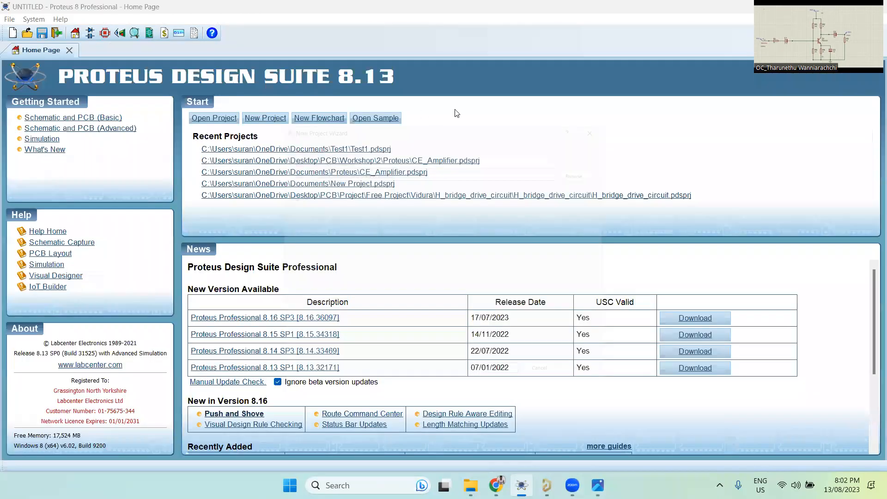
left_click(613, 113)
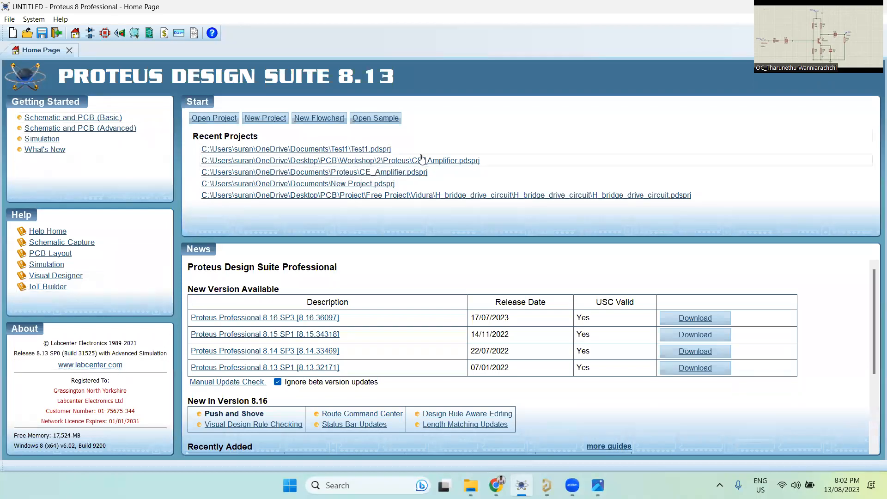
- Reopen the recent project Test1.pdsprj from the home page
scroll(214, 309, "down", 5)
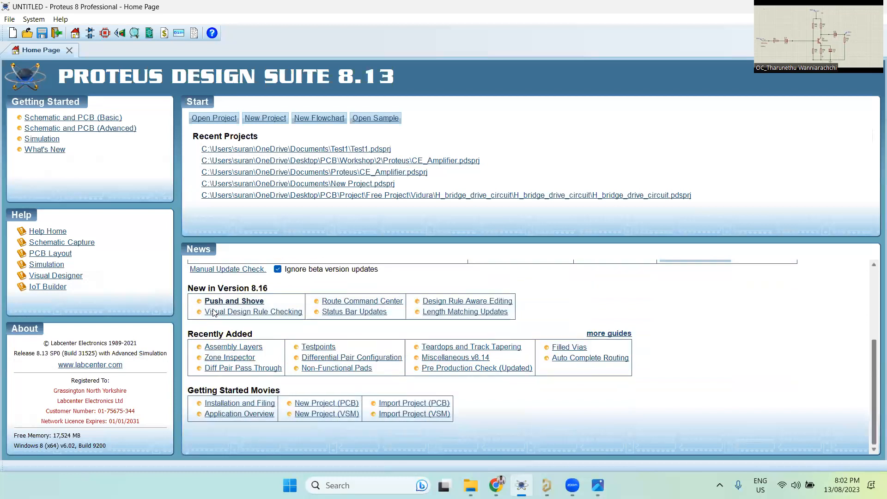
scroll(213, 312, "up", 5)
left_click(323, 149)
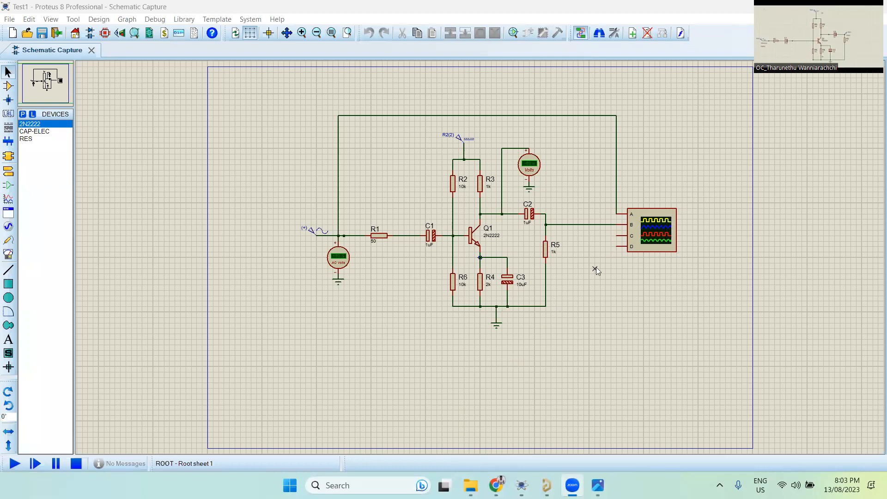
- Examine the amplifier schematic, focusing on the sine source and the AC voltmeter at its input
scroll(689, 211, "up", 1)
scroll(480, 256, "down", 2)
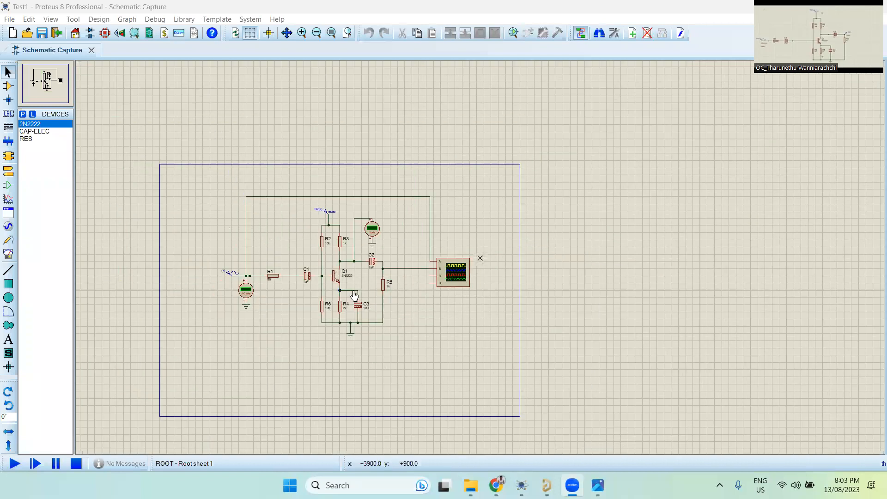
scroll(360, 317, "up", 1)
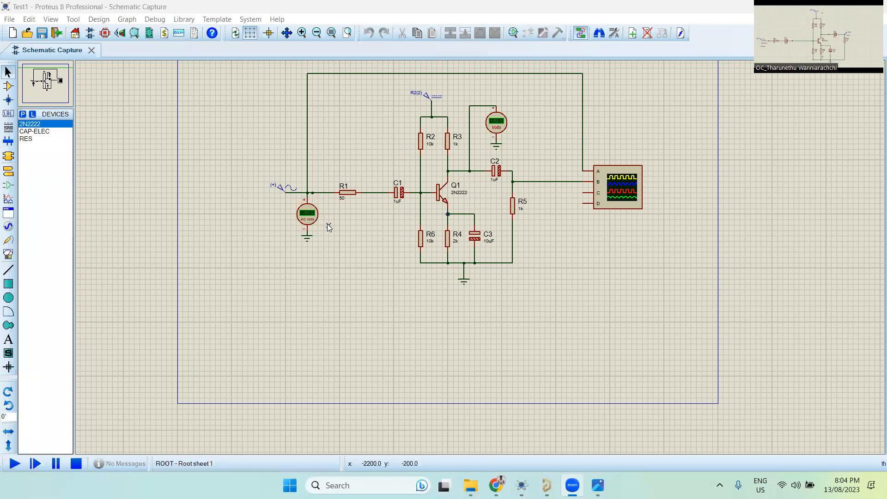
scroll(335, 221, "down", 2)
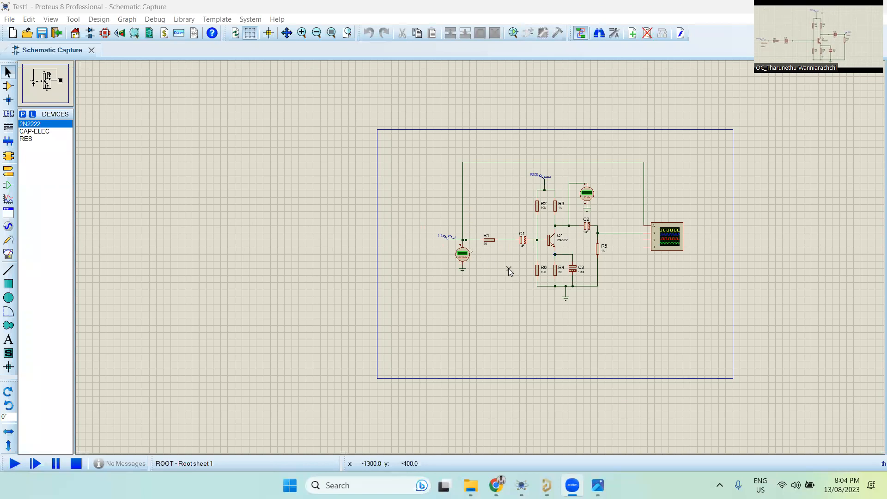
scroll(480, 261, "up", 3)
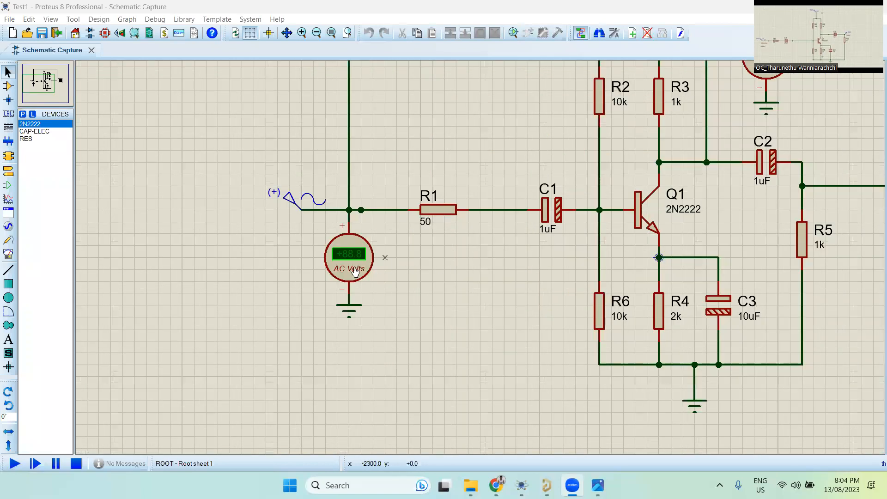
left_click(355, 274)
mouse_move(354, 274)
left_mouse_down()
mouse_move(372, 257)
mouse_move(355, 277)
mouse_move(334, 277)
mouse_move(346, 277)
left_mouse_up()
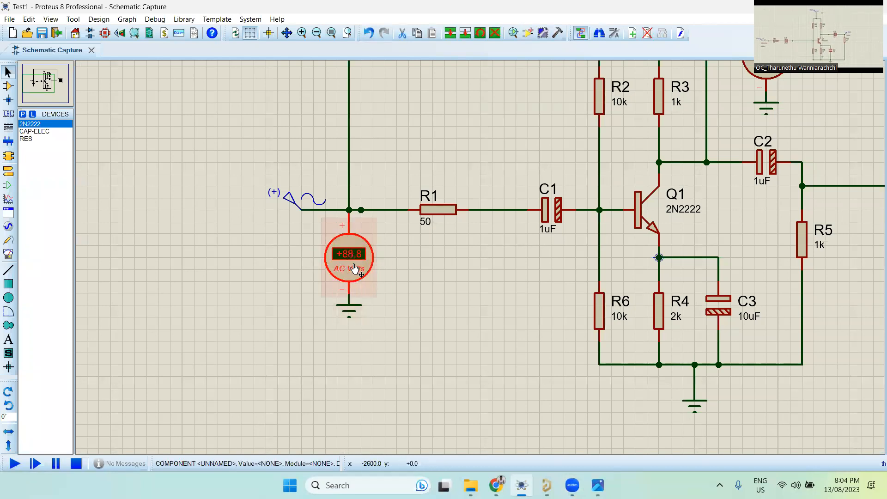
scroll(398, 254, "down", 2)
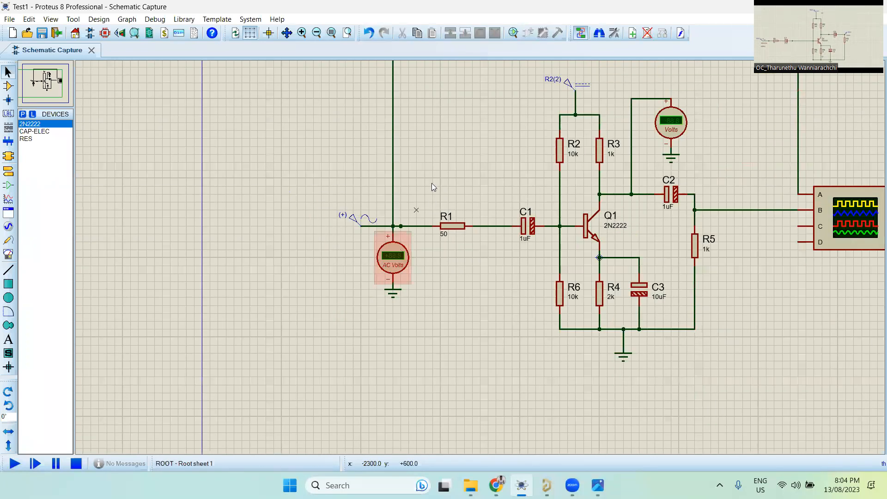
scroll(443, 237, "up", 2)
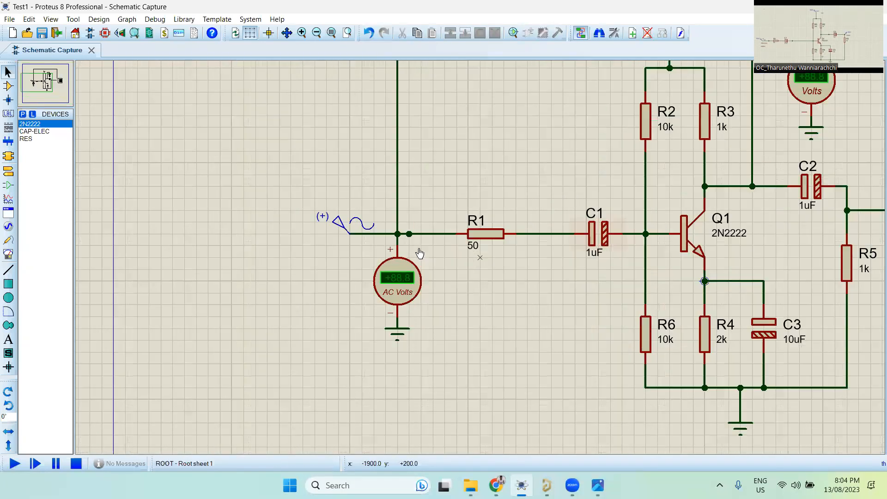
scroll(416, 236, "up", 1)
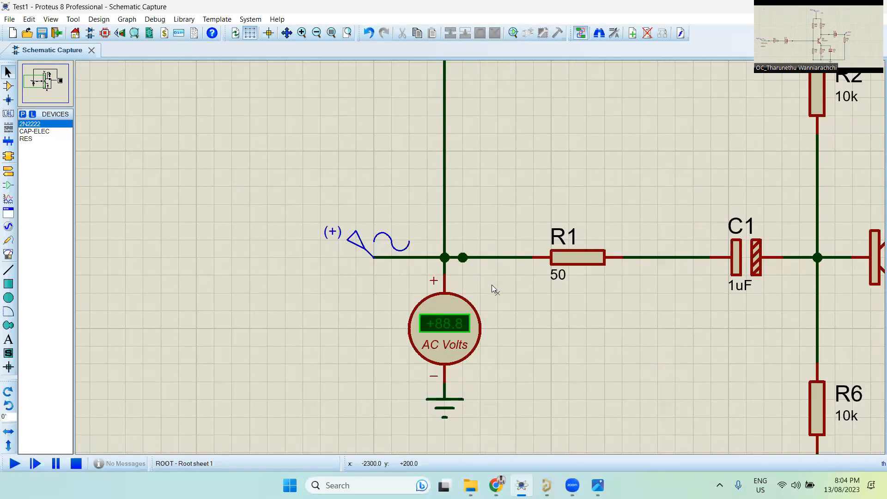
scroll(460, 247, "down", 2)
- Examine the wire linking the input signal to oscilloscope channel A, within the whole amplifier circuit
scroll(460, 247, "down", 2)
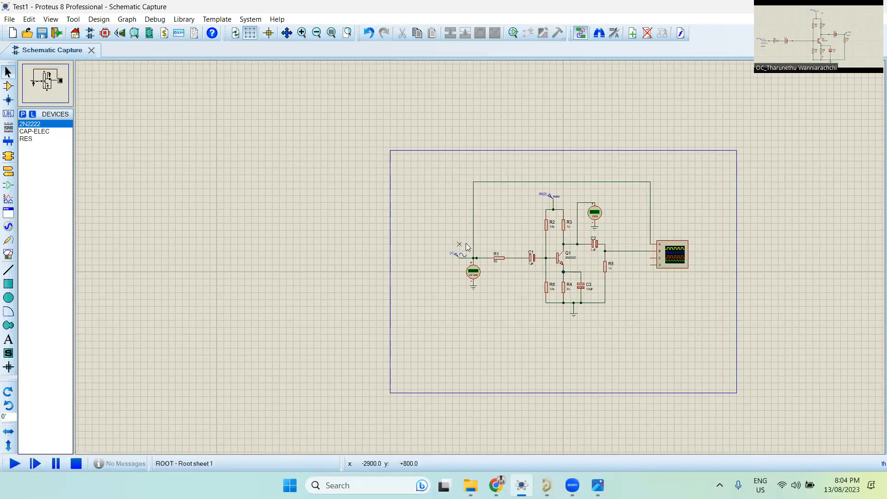
scroll(645, 226, "up", 1)
scroll(477, 250, "up", 1)
left_click(488, 234)
left_click_drag(488, 233, 448, 240)
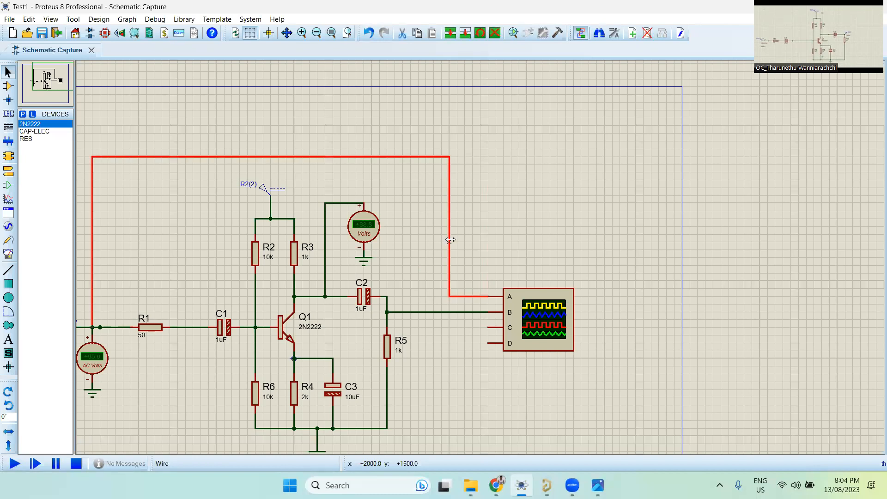
left_click(497, 215)
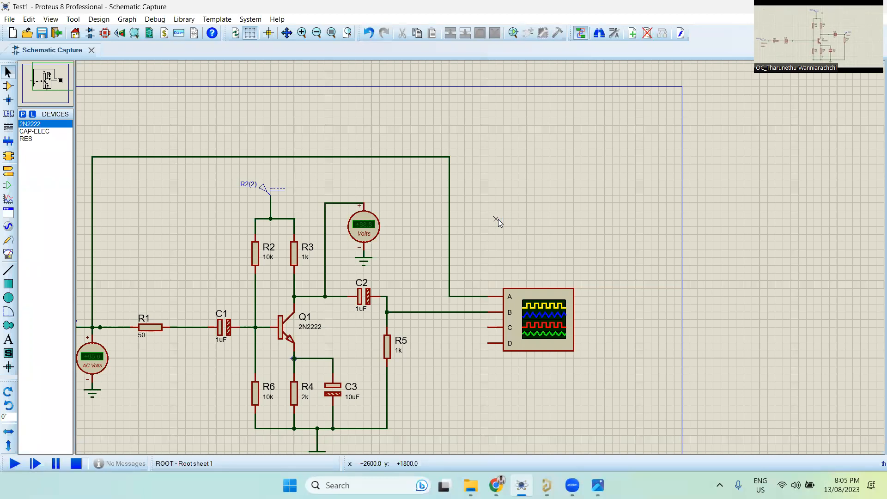
scroll(437, 322, "down", 4)
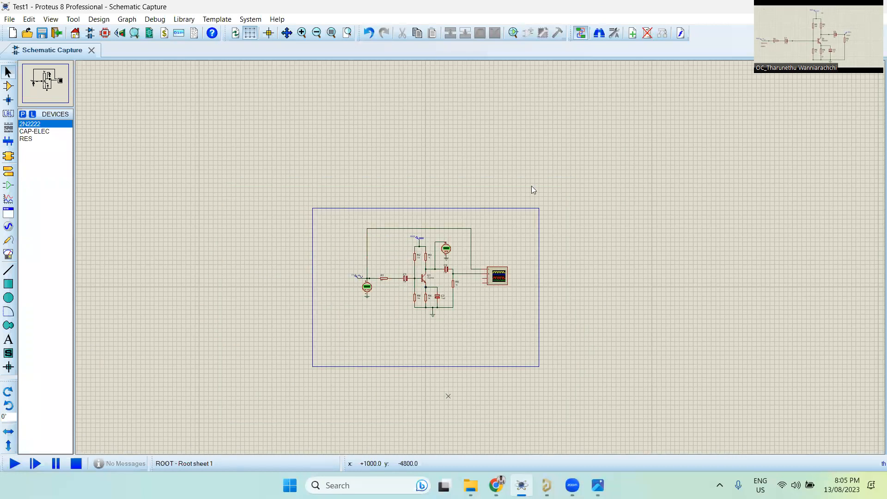
scroll(481, 256, "up", 2)
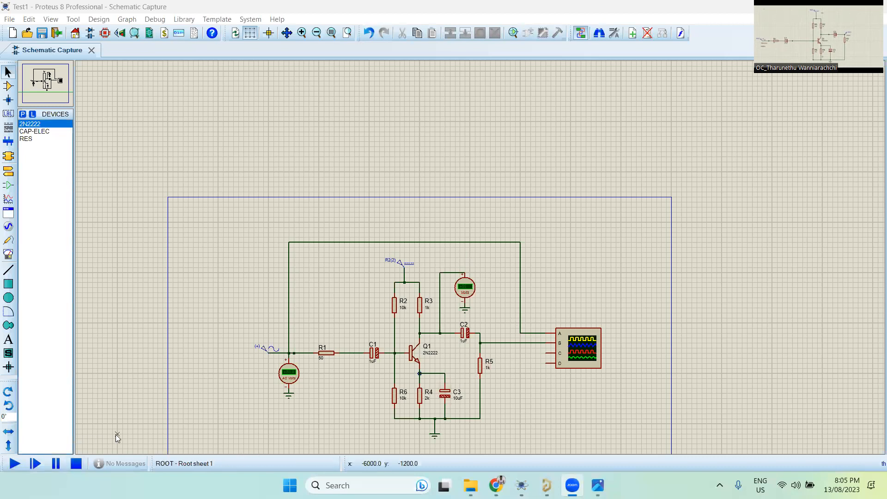
- Run the simulation, move the oscilloscope window around to compare its channel A and B waveforms with the circuit, and stop the run
left_click(79, 466)
left_click(14, 463)
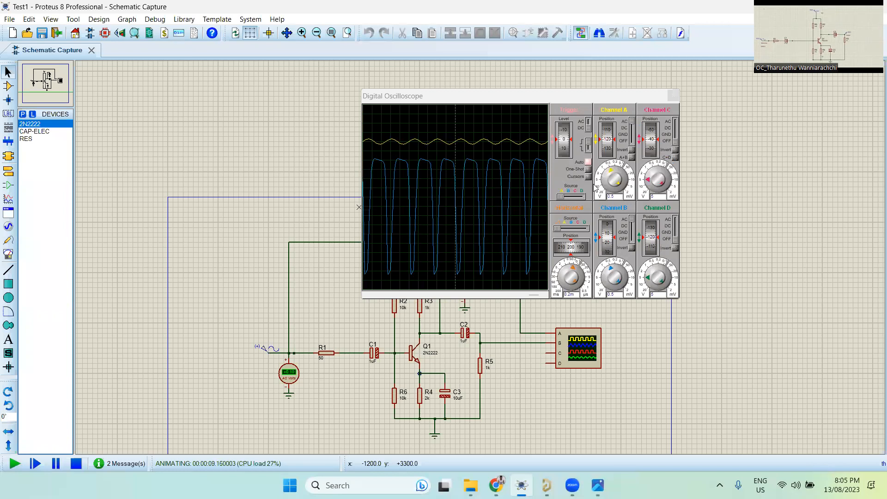
left_click(583, 97)
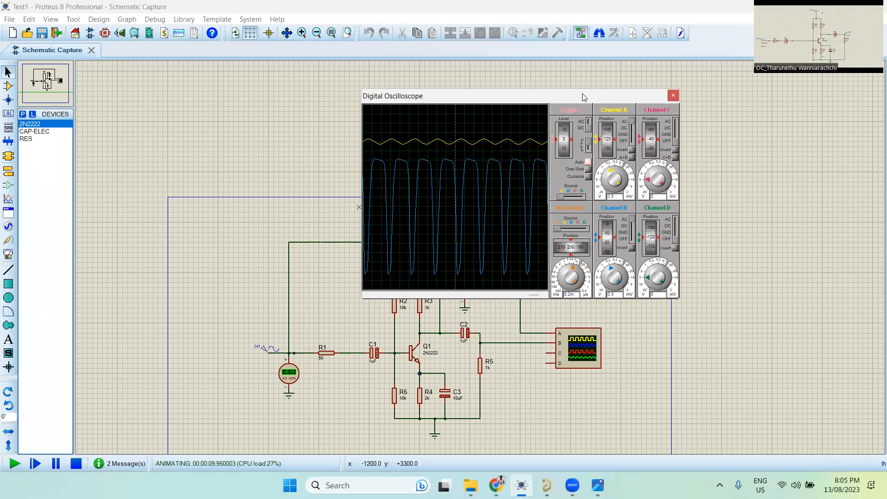
left_click_drag(596, 96, 415, 94)
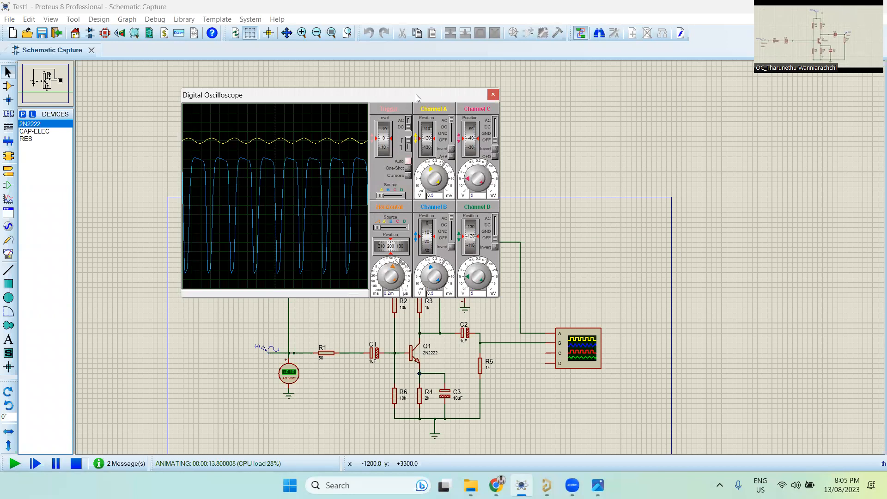
left_click_drag(416, 94, 310, 92)
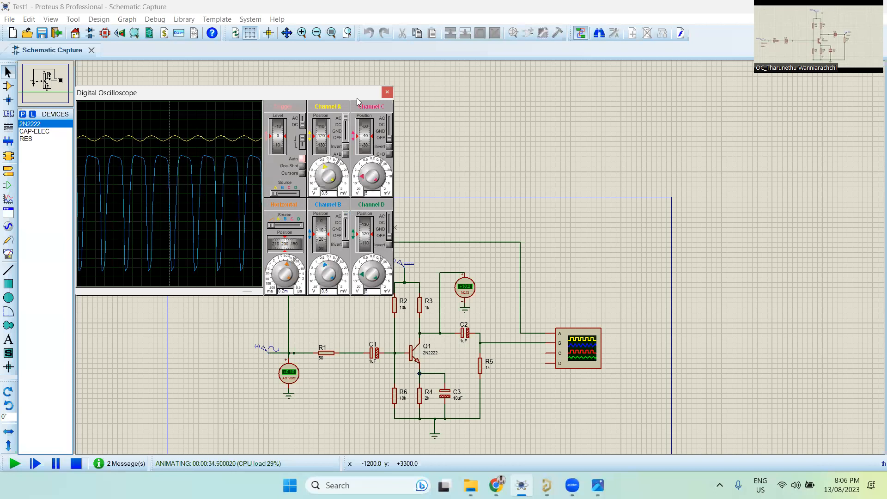
left_click_drag(357, 98, 468, 112)
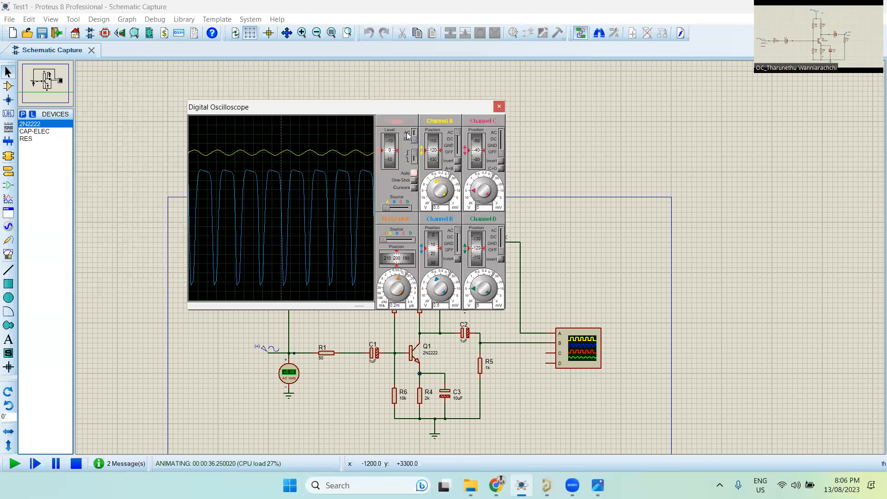
left_click(76, 464)
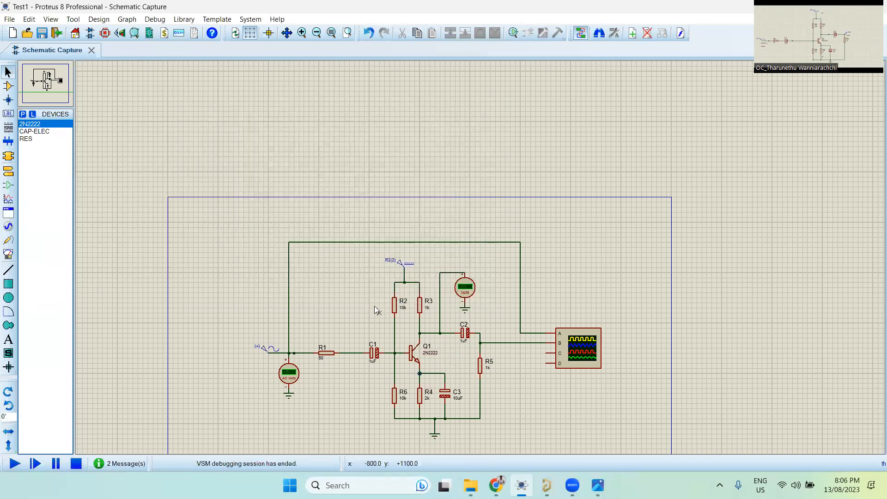
- Set the voltage of the DC generator R2(2) above R2 and R3 to 0 V
scroll(430, 326, "down", 1)
scroll(480, 250, "up", 1)
scroll(475, 186, "down", 1)
scroll(479, 261, "up", 1)
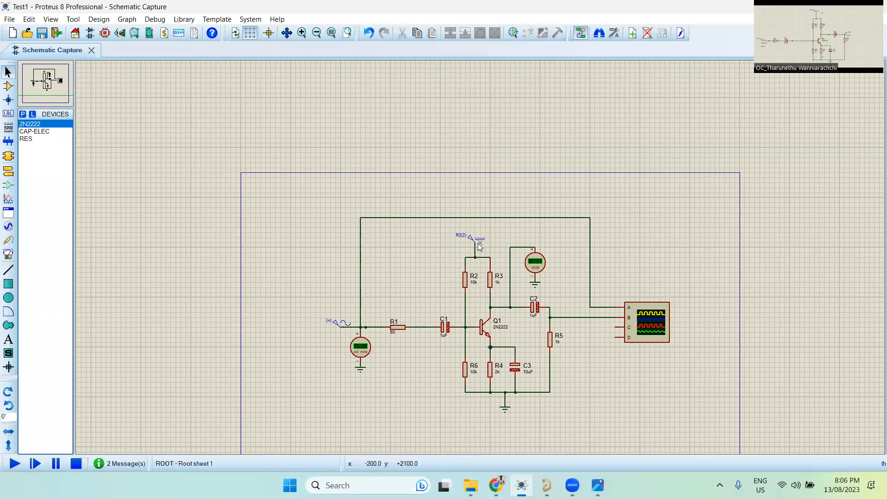
left_click(470, 238)
left_click(470, 237)
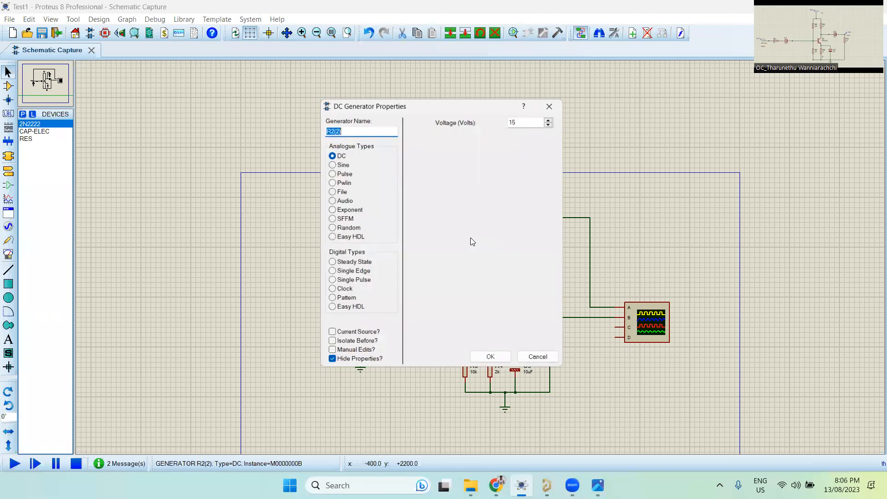
double_click(518, 121)
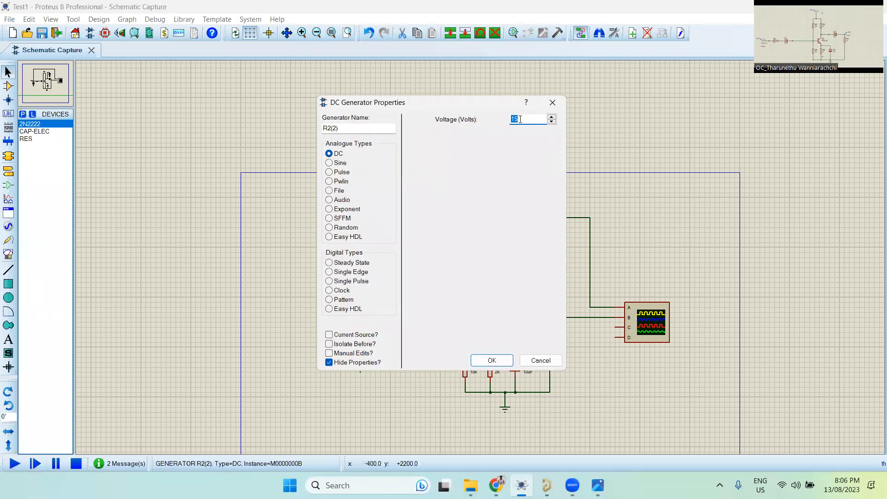
left_click(482, 362)
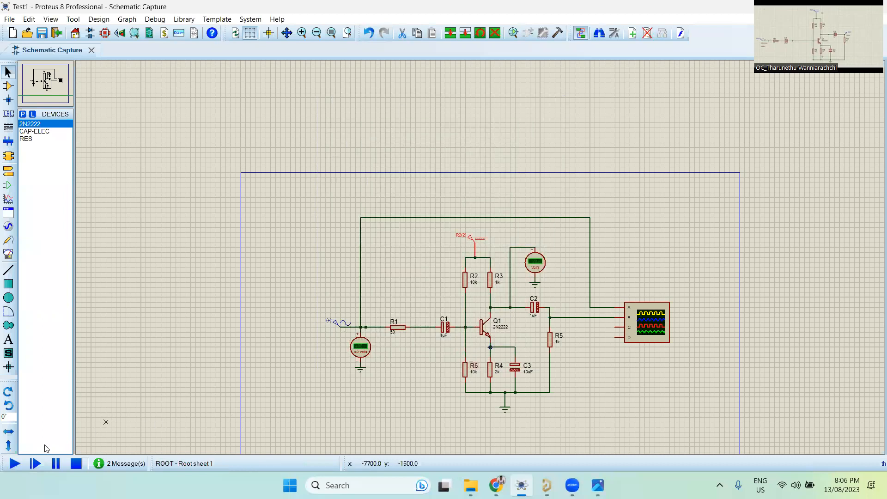
- Simulate the circuit with the 0 V supply, move the oscilloscope window clear of the schematic, and stop the simulation
left_click(14, 464)
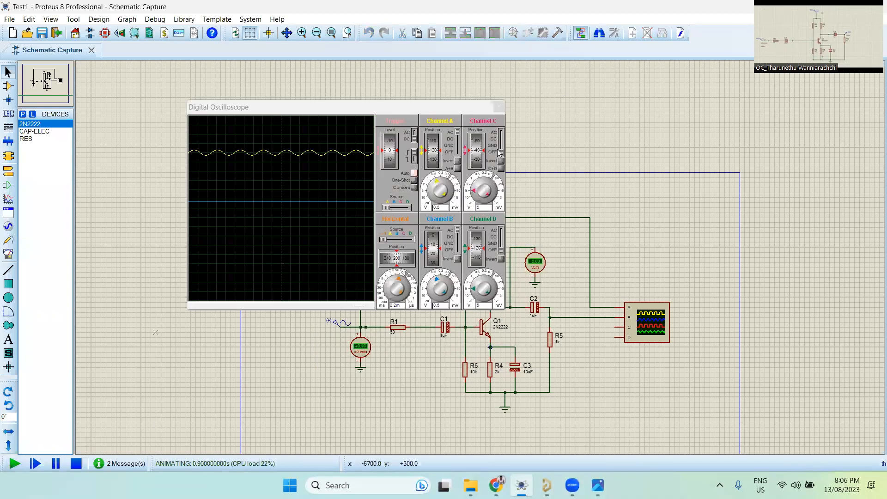
left_click_drag(438, 111, 299, 103)
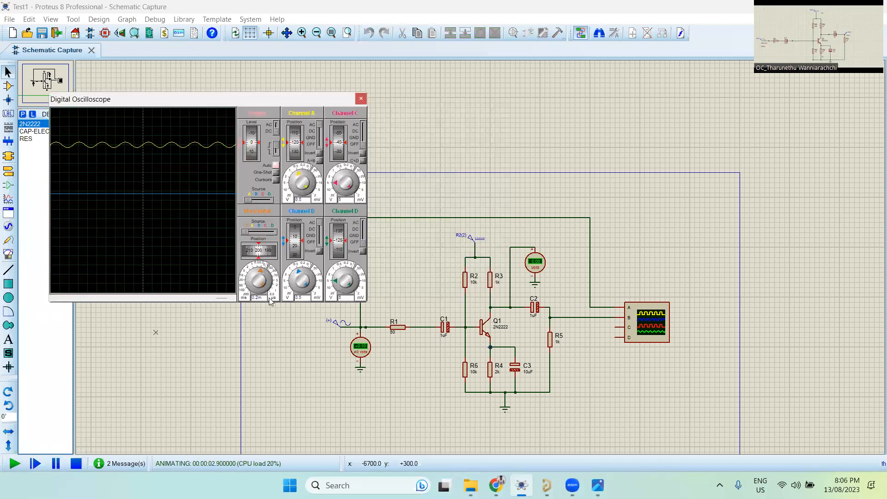
left_click(76, 463)
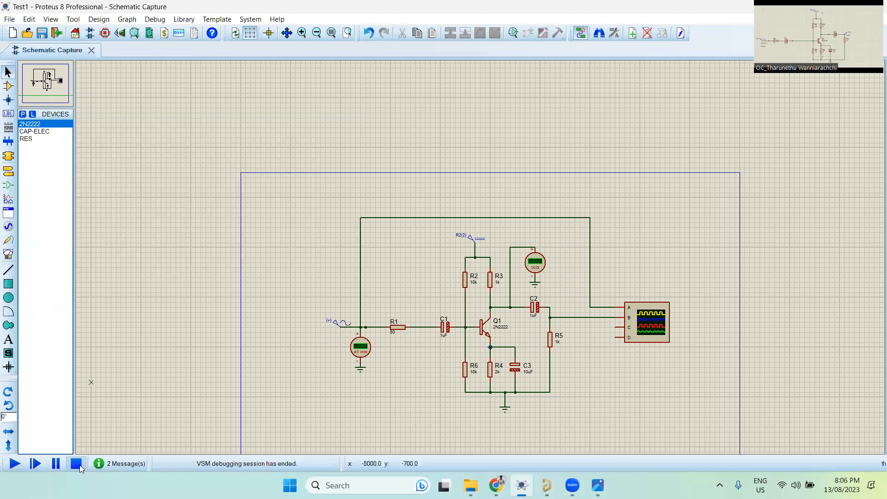
- Set the DC generator R2(2) to 12 V and briefly run the simulation to check the oscilloscope waveforms
double_click(469, 239)
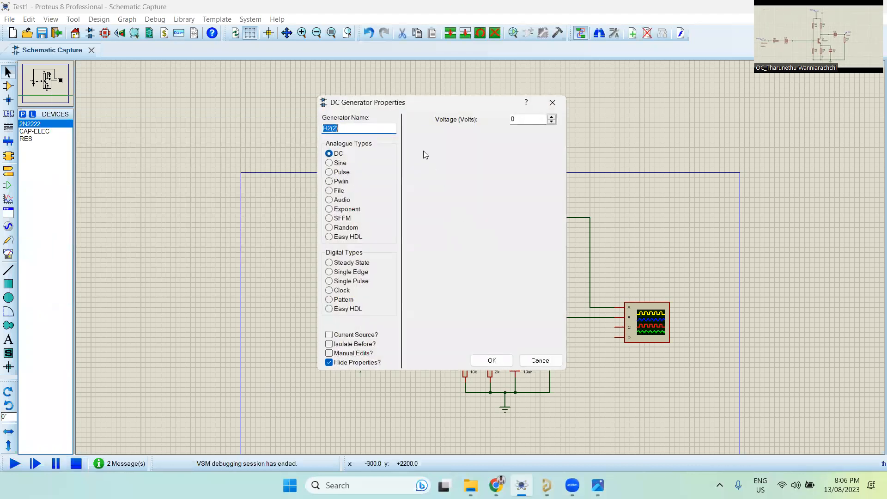
double_click(529, 123)
type("12")
key("Return")
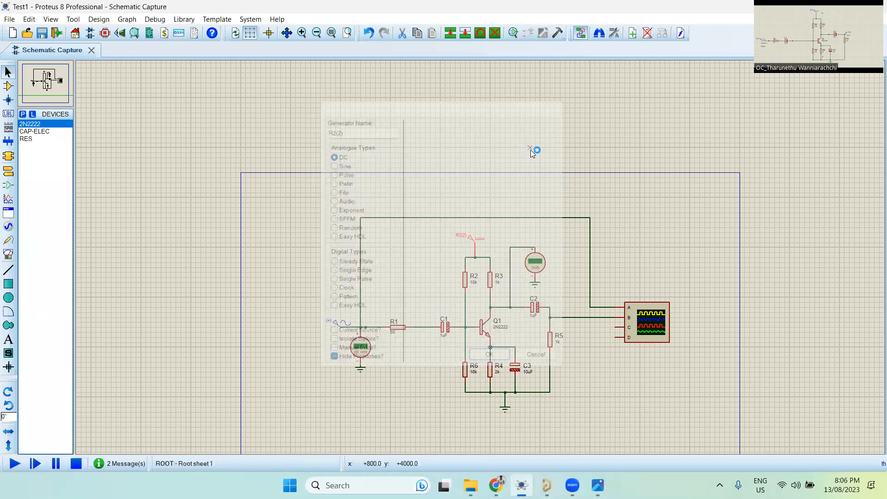
left_click(14, 464)
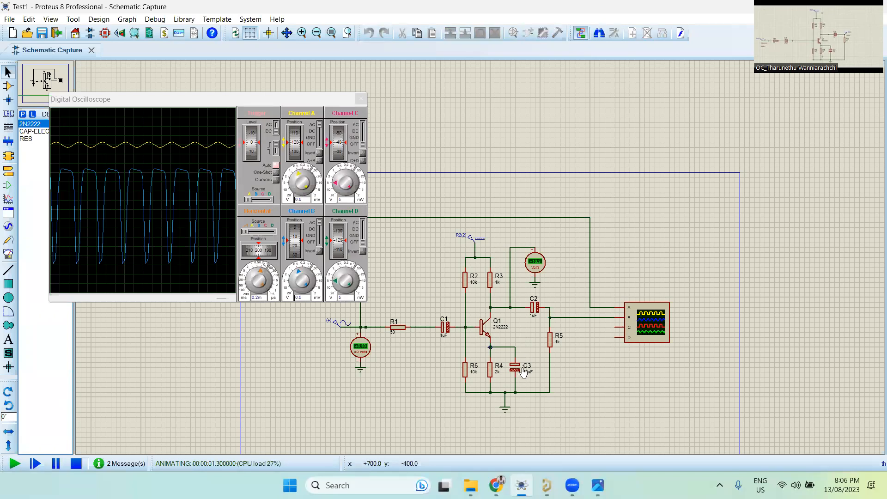
left_click(76, 463)
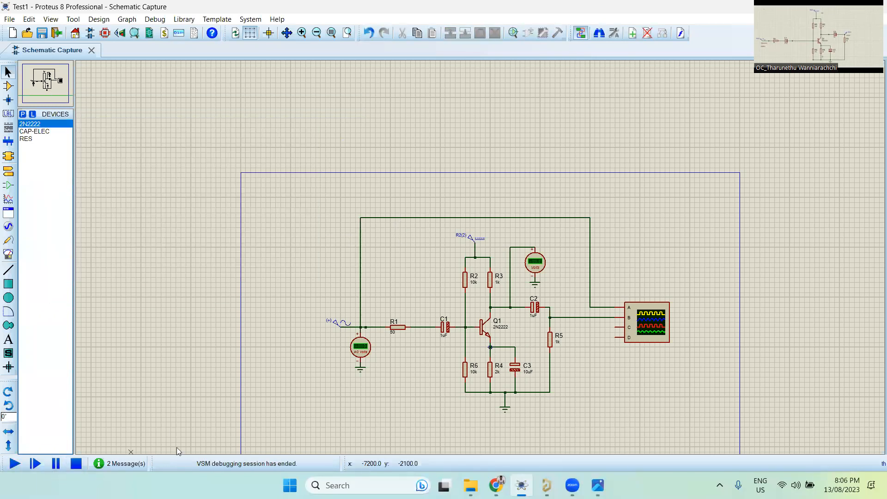
- Set the capacitance of the emitter bypass capacitor C3 to 1uF
double_click(526, 366)
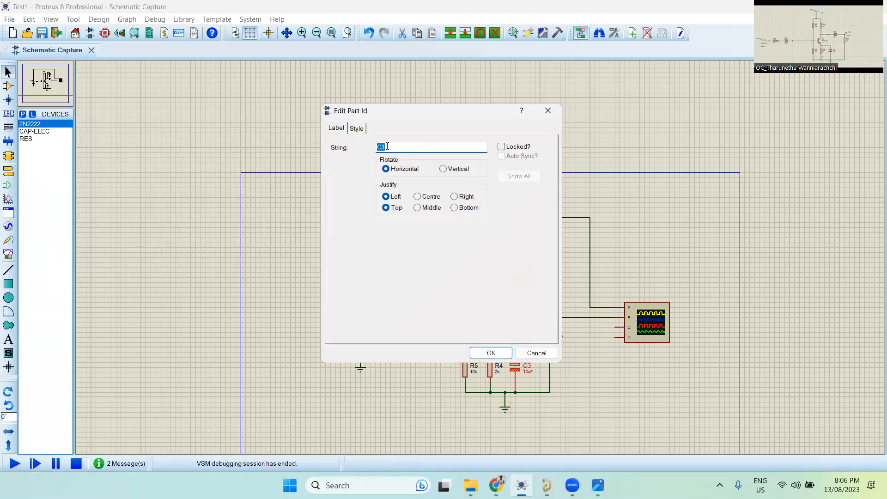
left_click(547, 110)
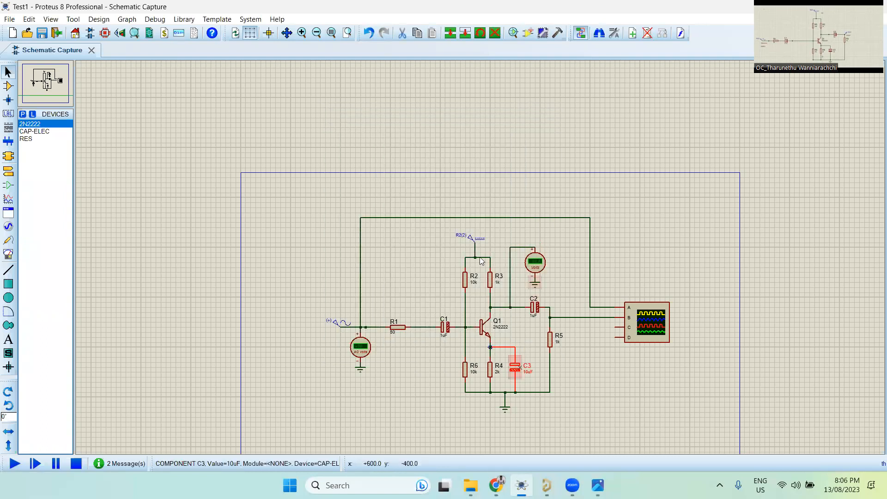
scroll(515, 367, "up", 2)
double_click(474, 253)
double_click(387, 170)
type("1")
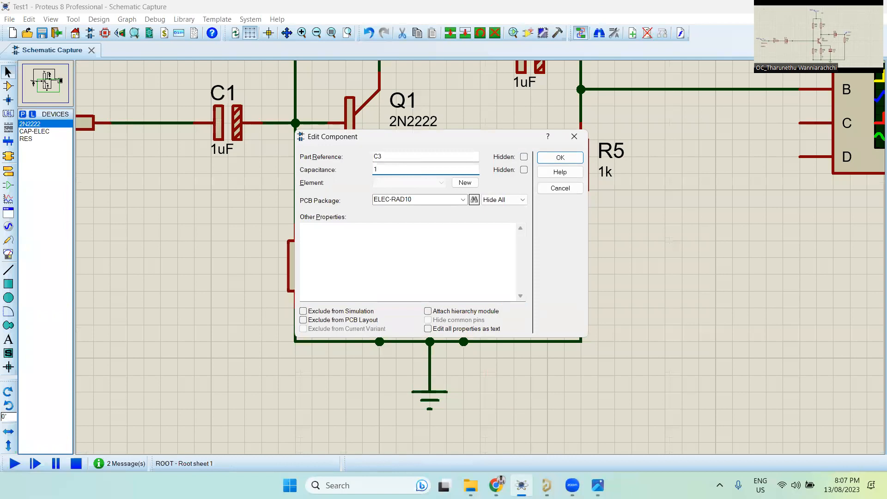
type("uF")
key("Return")
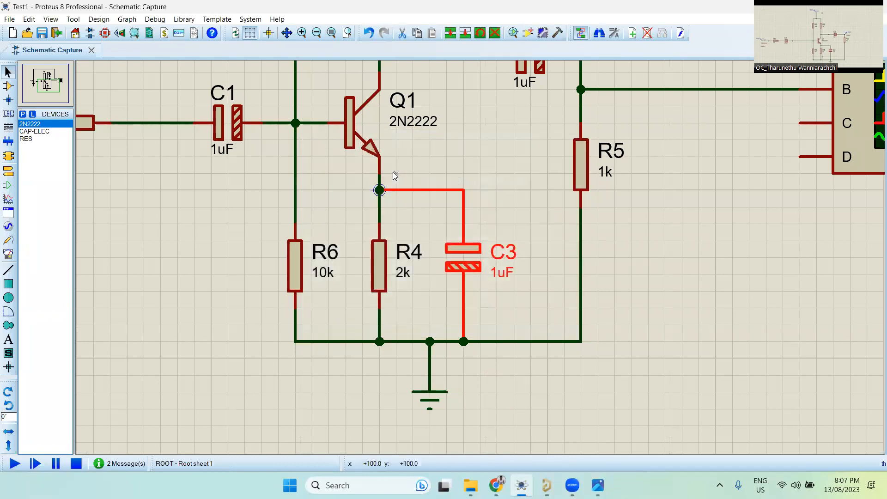
- Run the simulation with the changed C3, check the channel A and B waveforms on the oscilloscope, and stop the run
left_click(20, 467)
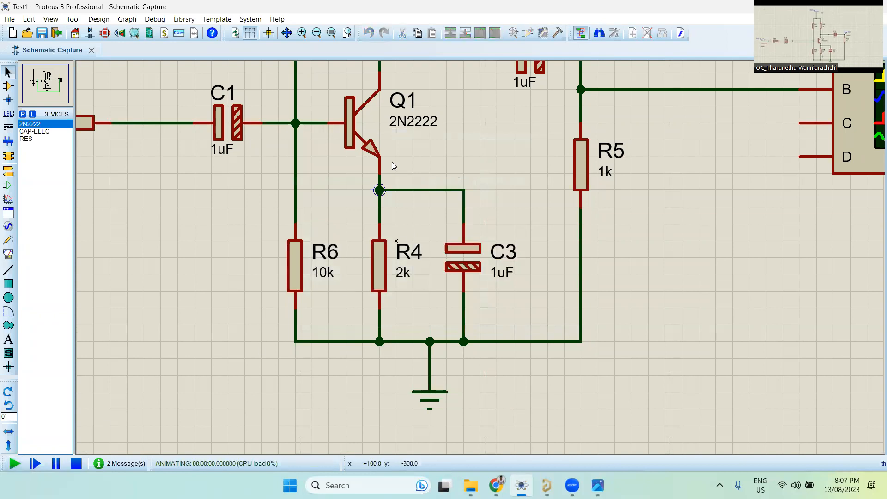
middle_click(536, 142)
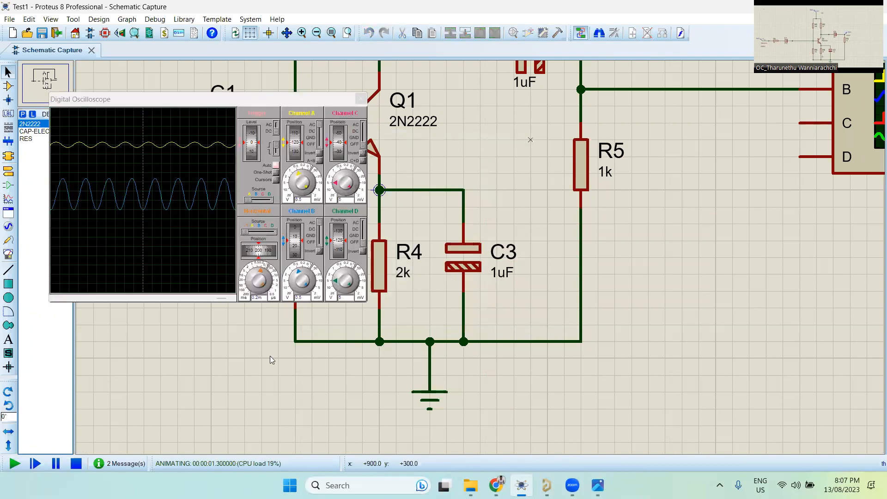
left_click(76, 464)
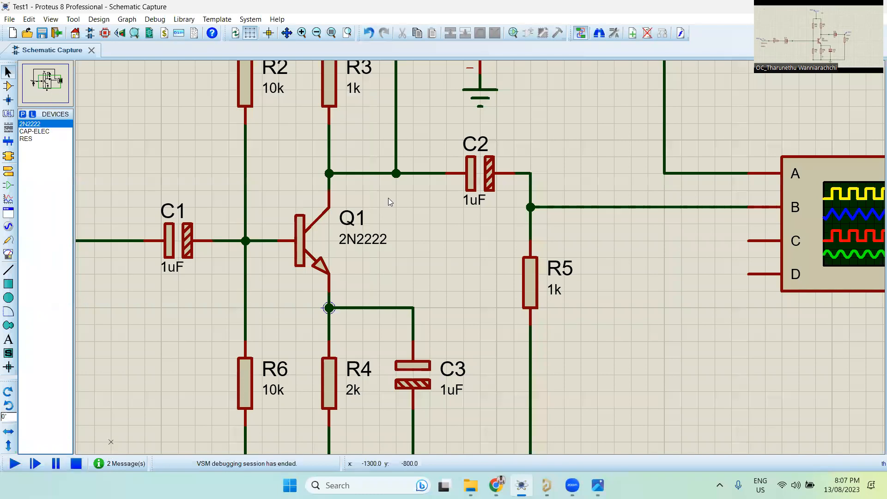
- Move capacitor C1 along its wire closer to R1 and deselect it
scroll(387, 198, "down", 2)
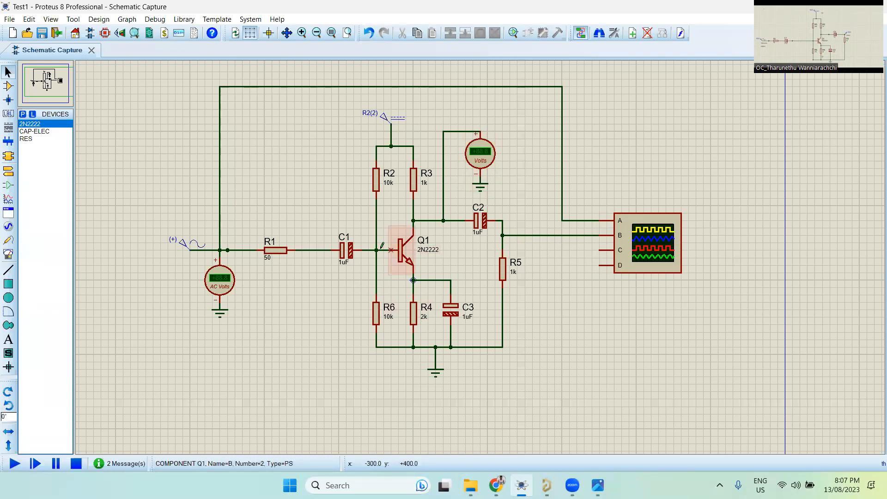
left_click_drag(344, 250, 316, 243)
left_click(356, 208)
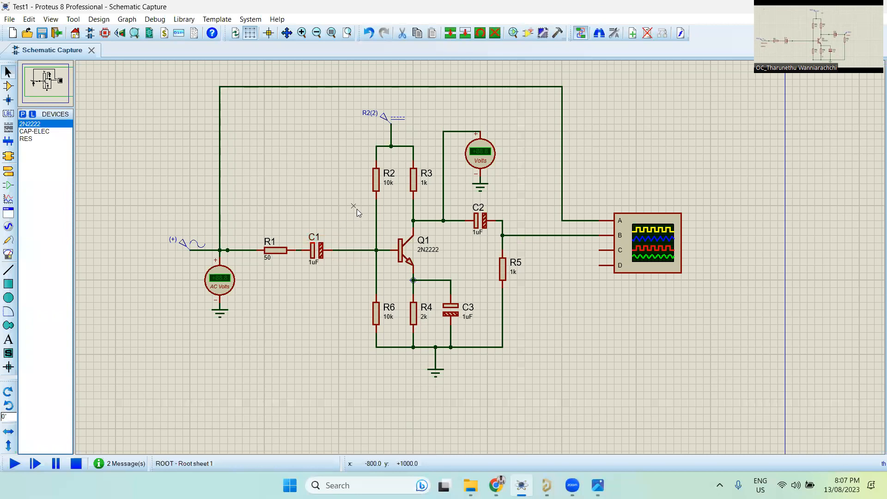
scroll(391, 247, "down", 2)
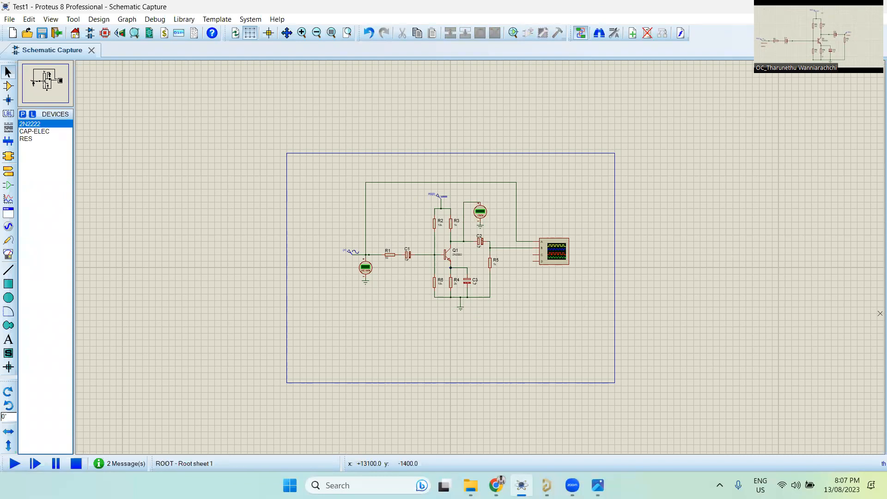
key("alt+Tab")
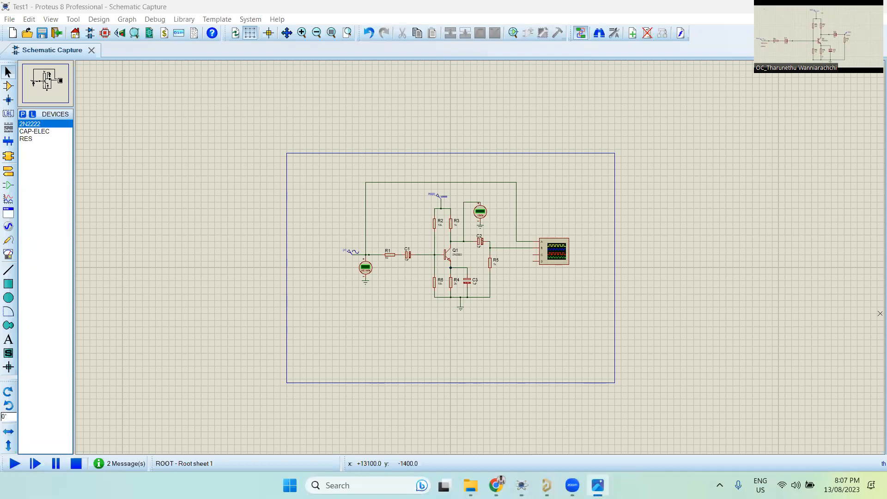
key("alt+Tab")
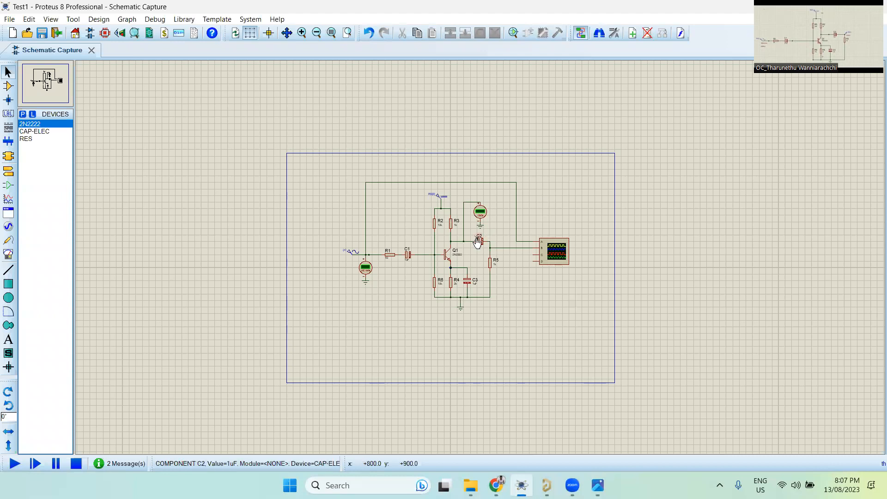
scroll(480, 241, "up", 1)
scroll(480, 259, "up", 1)
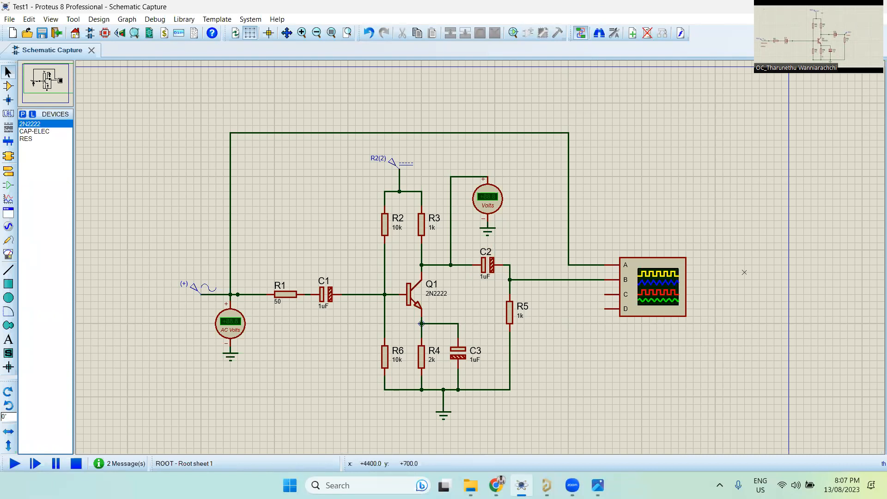
scroll(567, 399, "down", 1)
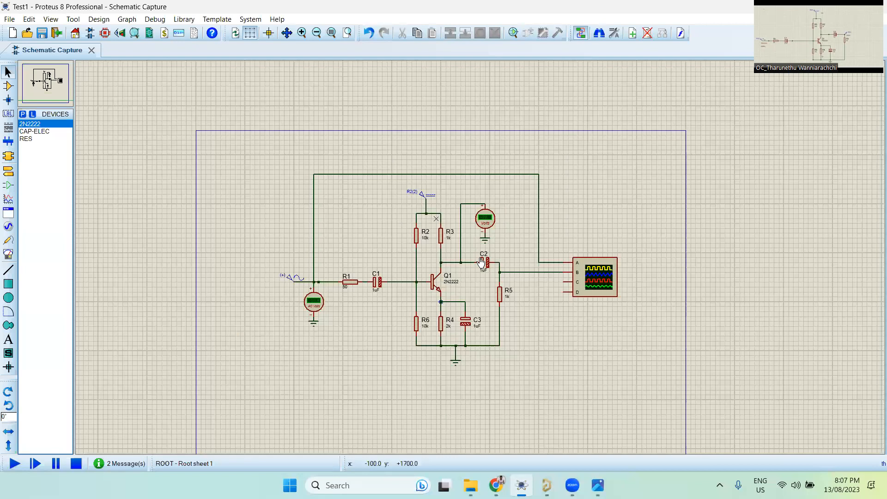
middle_click(569, 233)
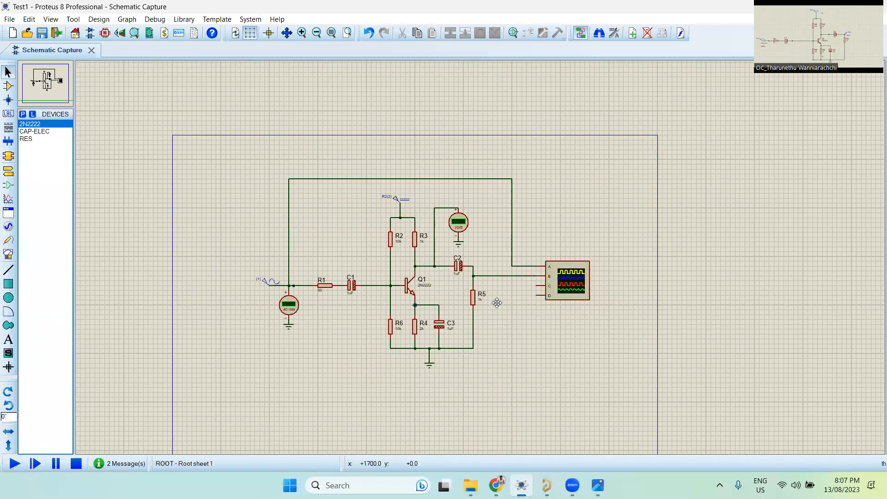
left_click(496, 303)
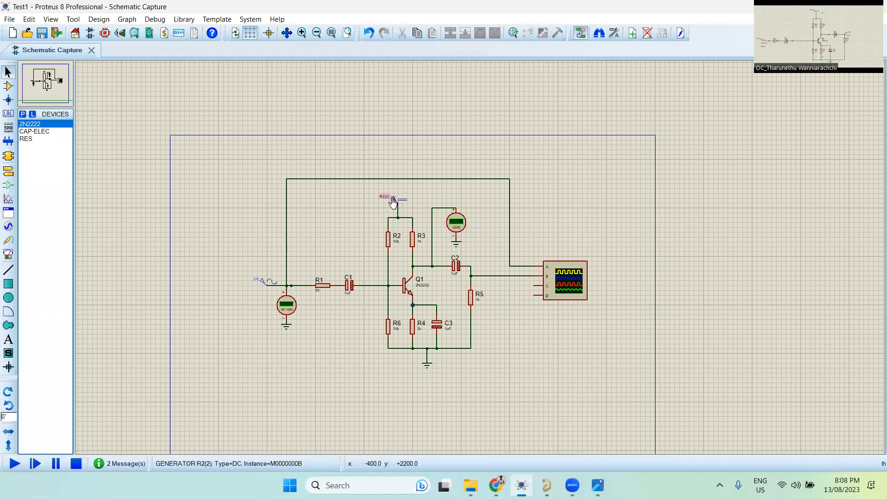
scroll(392, 202, "up", 3)
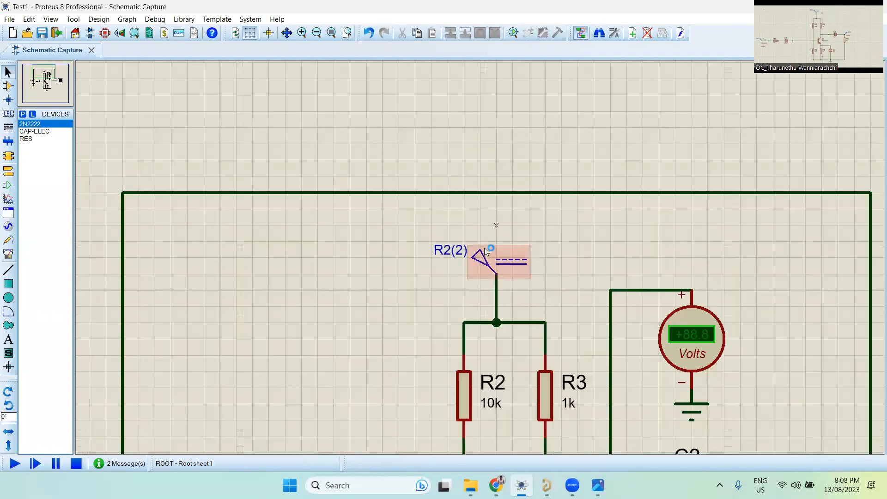
scroll(485, 252, "down", 4)
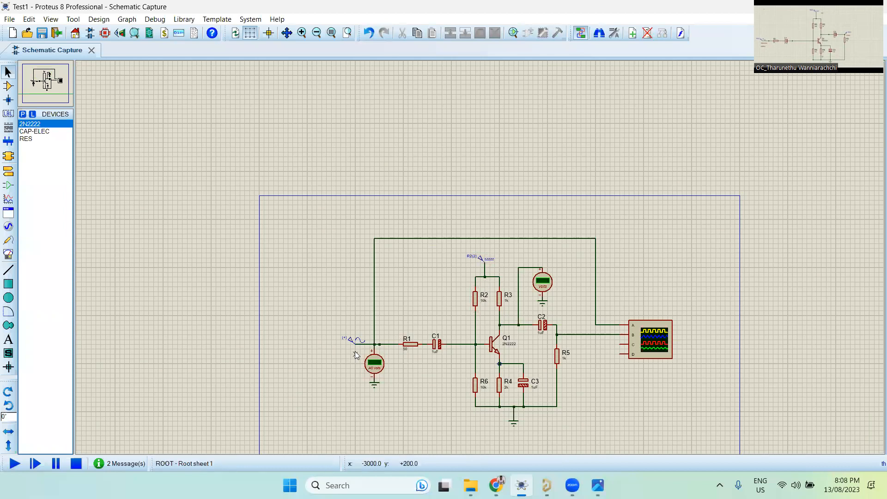
- Try an RMS amplitude of 2 and the frequency, period and cycles-per-graph options in the input sine generator's properties, and discard the changes
scroll(355, 354, "up", 2)
left_click(469, 224)
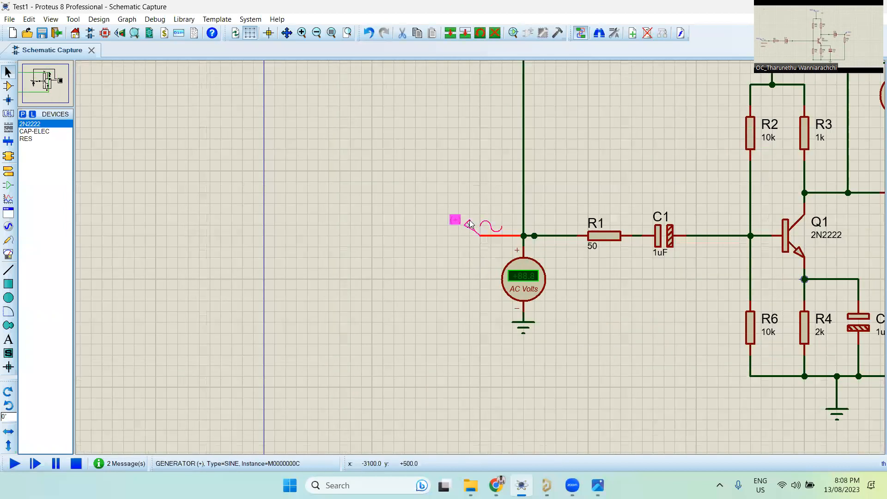
left_click(469, 224)
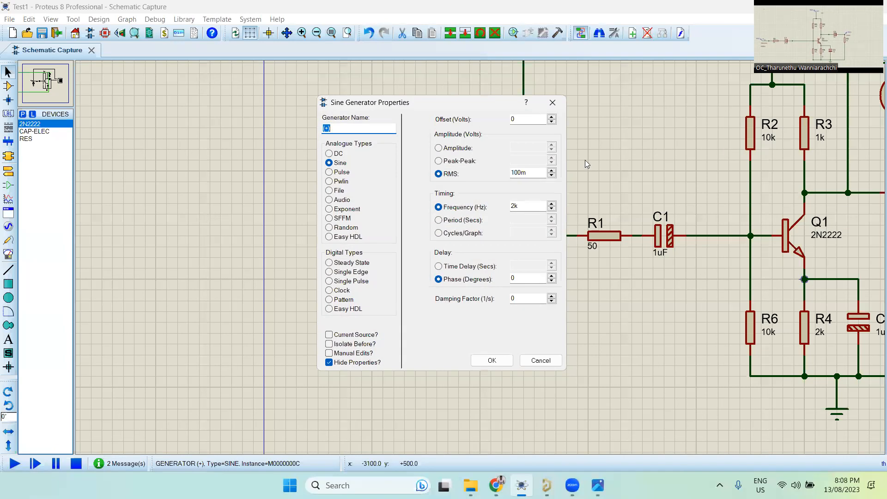
left_click(552, 103)
double_click(476, 229)
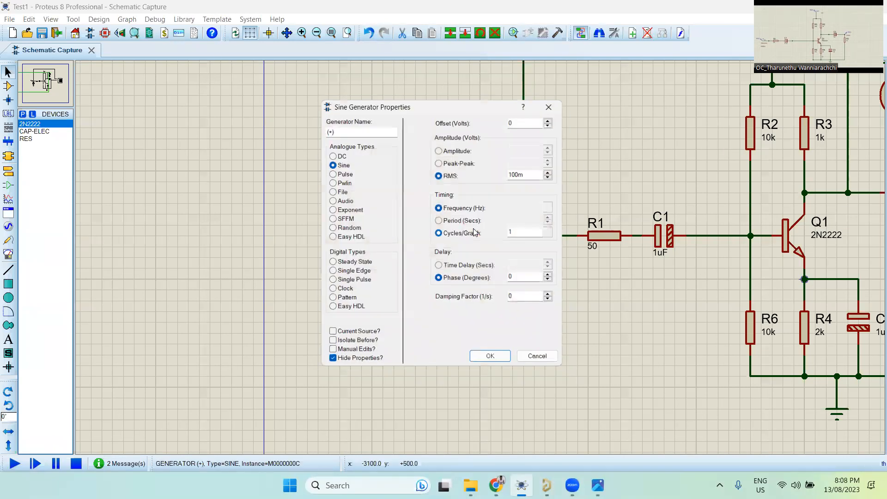
left_click_drag(440, 103, 357, 87)
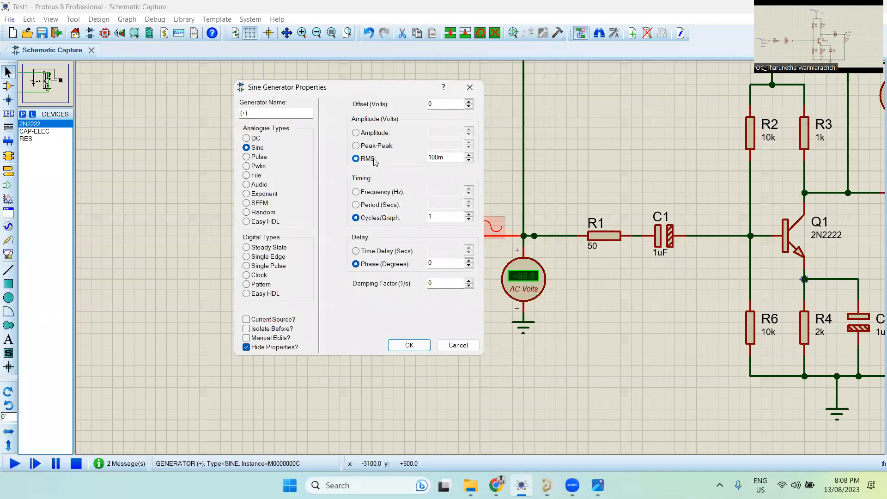
double_click(442, 158)
type("1")
left_click(357, 192)
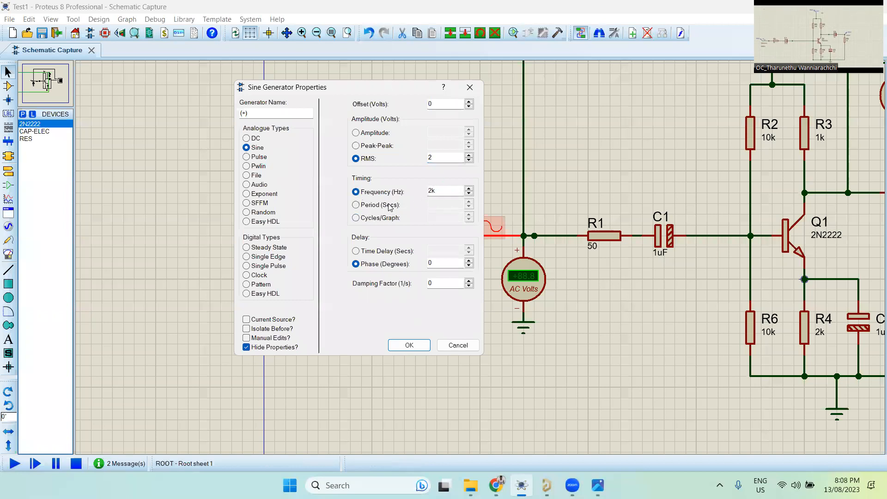
left_click(356, 204)
left_click(355, 217)
left_click(356, 192)
left_click(470, 87)
double_click(468, 228)
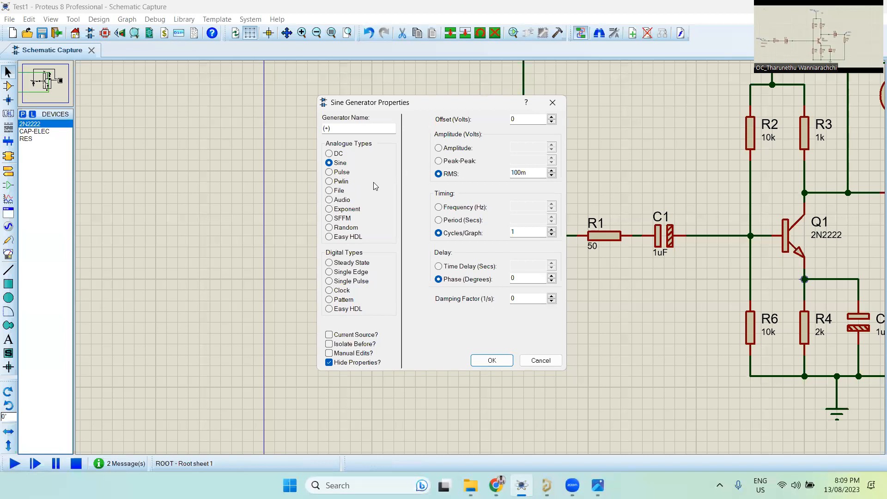
left_click(330, 173)
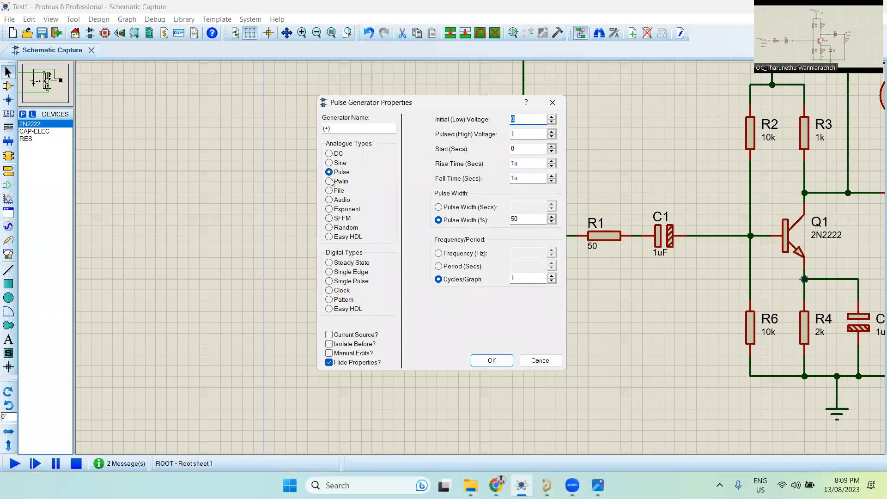
left_click(553, 102)
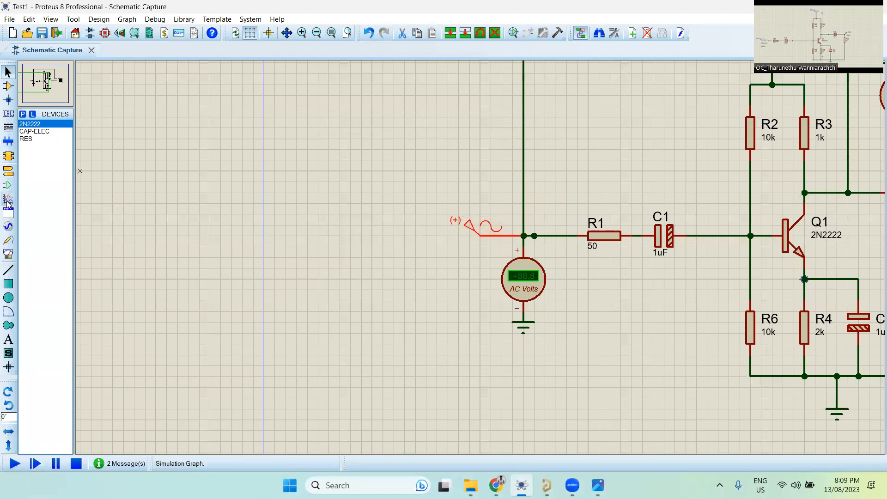
- Delete the sine generator at the amplifier input and place a PULSE generator near the AC voltmeter in its place
left_click(9, 227)
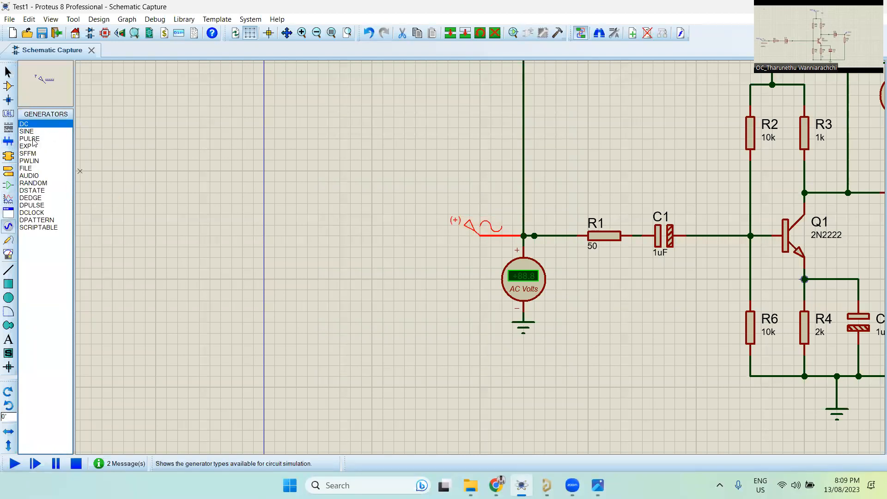
left_click(29, 139)
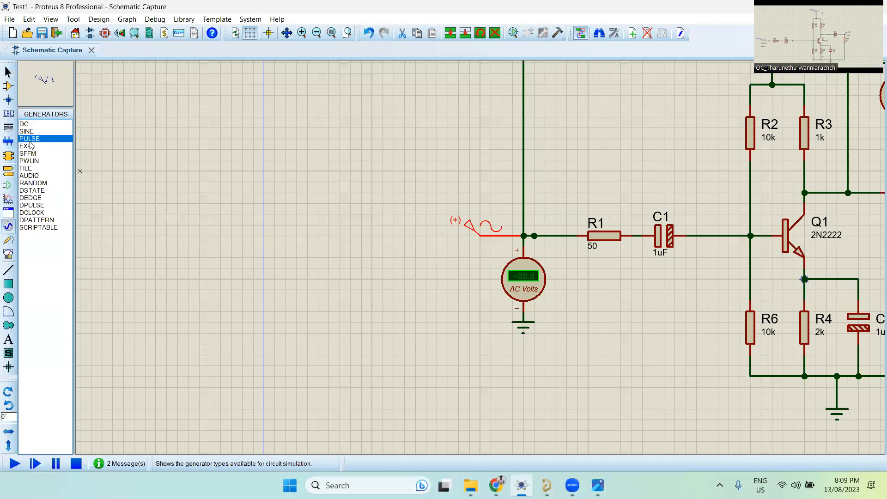
left_click(415, 254)
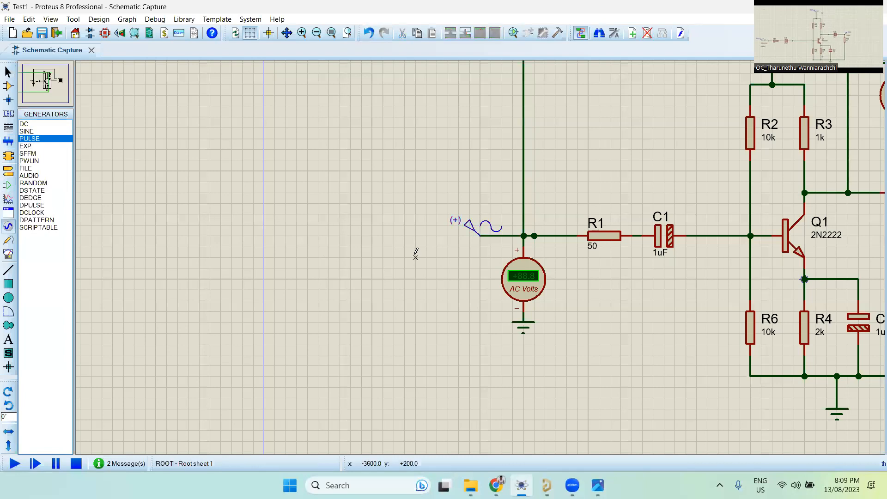
left_click(467, 231)
key("Delete")
left_click(405, 238)
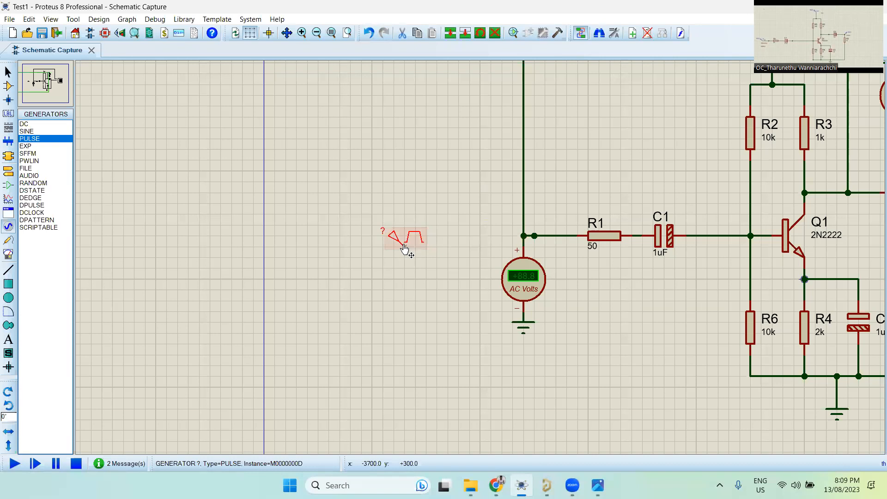
mouse_move(403, 237)
left_mouse_down()
mouse_move(448, 224)
mouse_move(448, 204)
left_mouse_up()
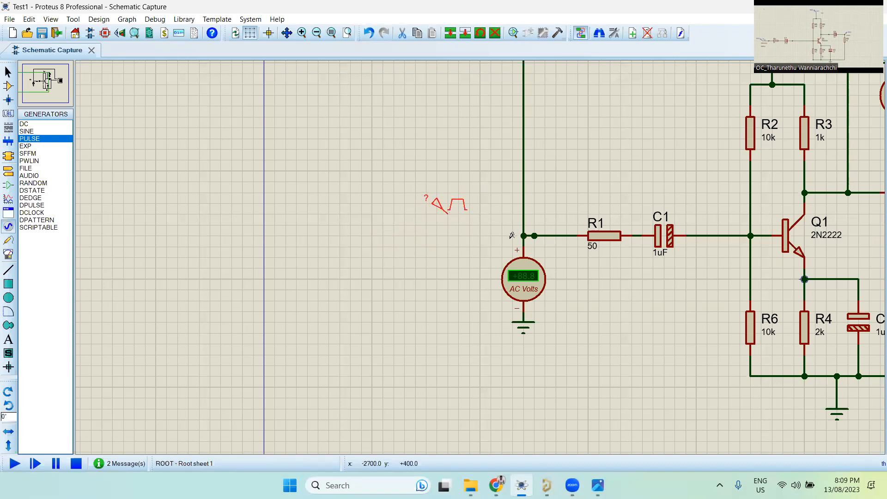
- Wire the pulse generator to the input node above the AC voltmeter
left_click(523, 235)
left_click(458, 213)
left_click(447, 214)
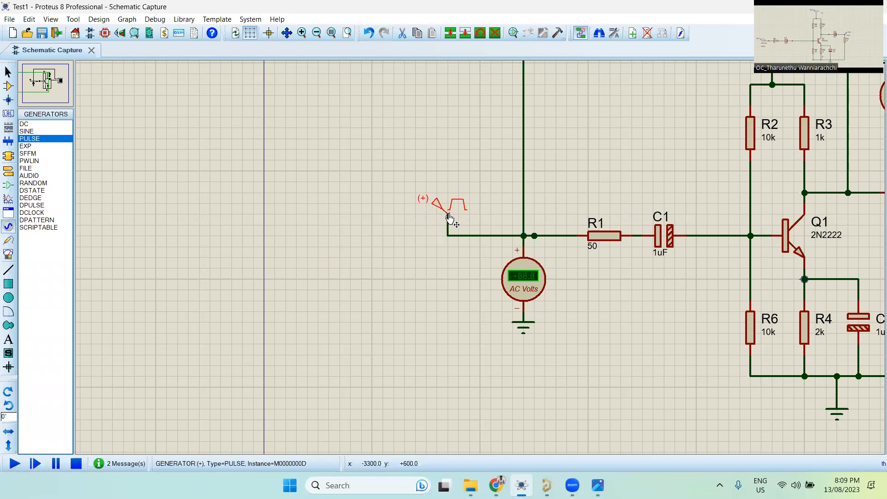
- Give the pulse generator a pulse width of 500m seconds and a frequency of 2k Hz, and run the simulation
double_click(438, 208)
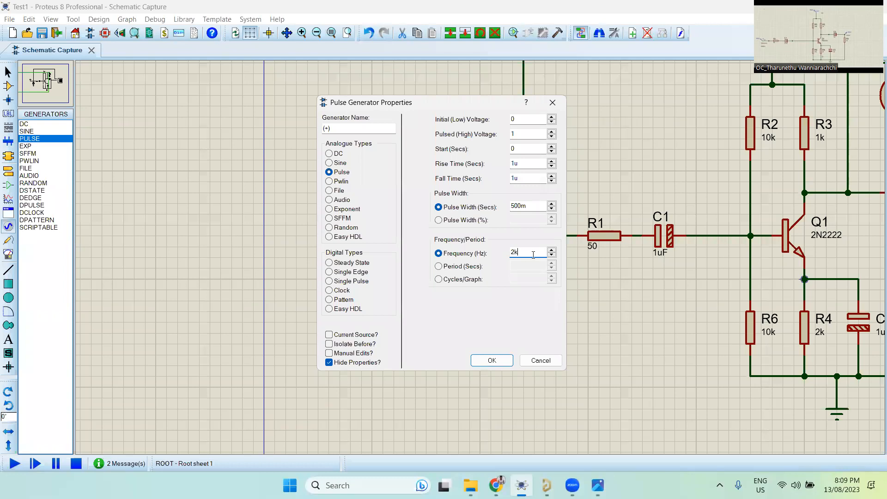
left_click(491, 361)
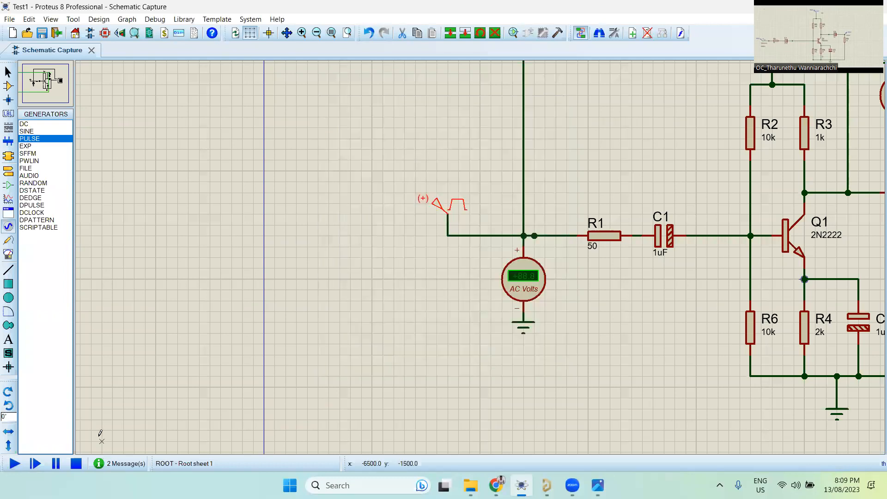
left_click(23, 462)
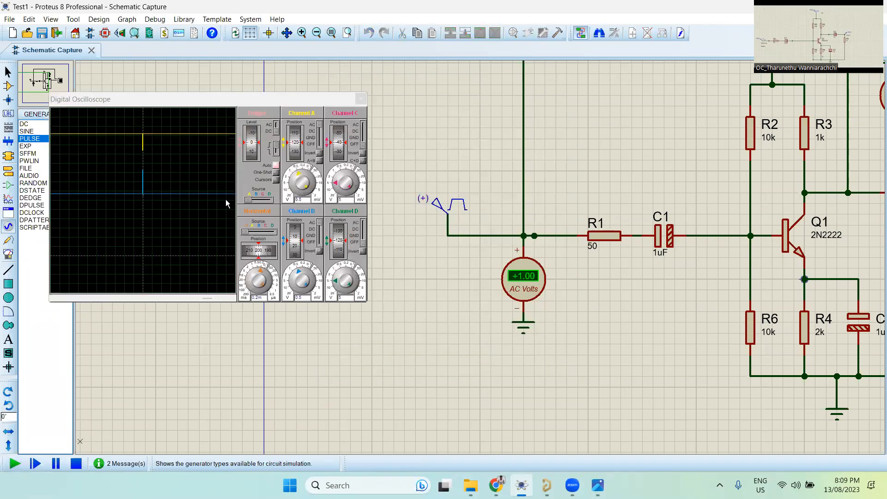
- Slow the oscilloscope's horizontal timebase to 0.2 s per division to view the pulse waveforms
left_click(248, 277)
left_click_drag(246, 275, 207, 293)
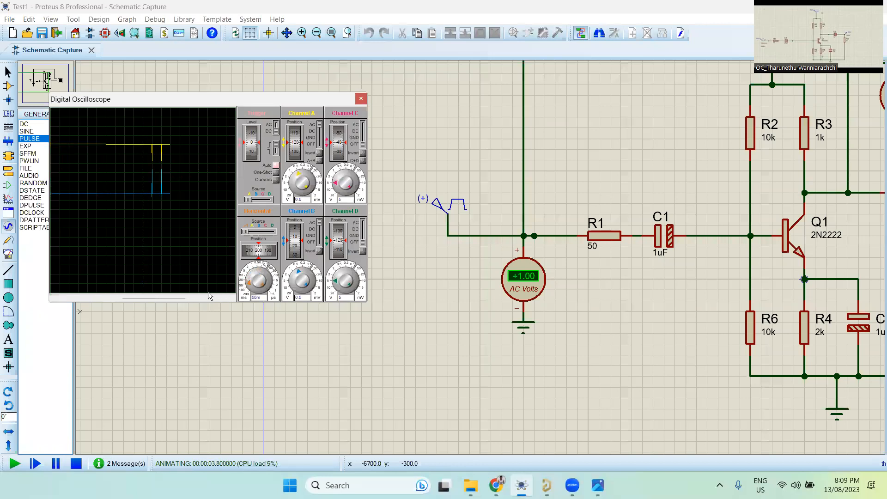
left_click(248, 285)
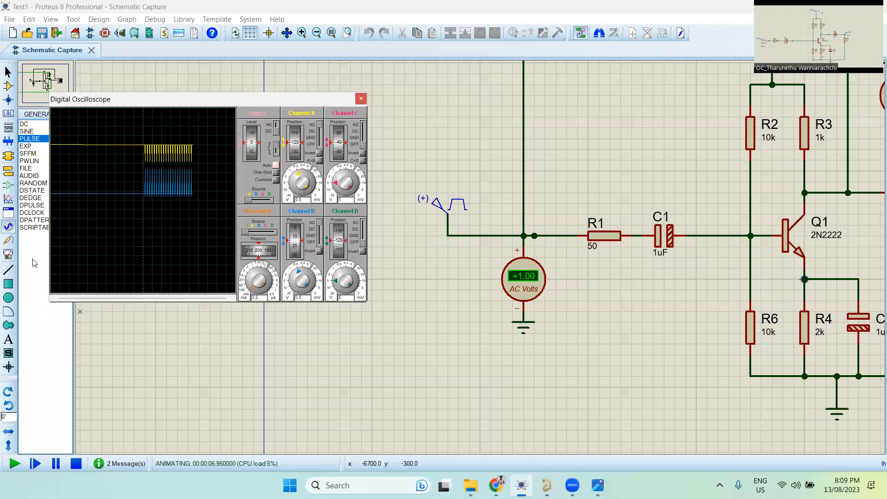
- Shift the oscilloscope's channel B trace down to a position of about -130 and stop the simulation
left_click_drag(296, 234, 302, 278)
left_click(302, 278)
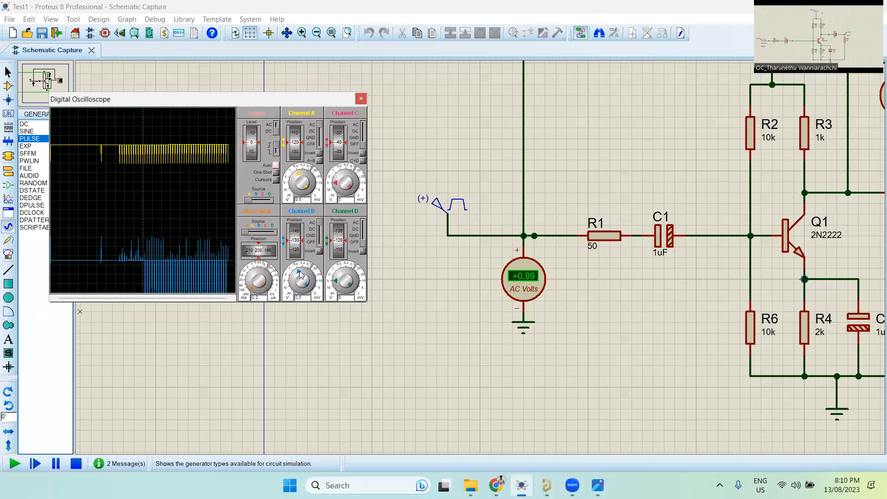
left_click(300, 274)
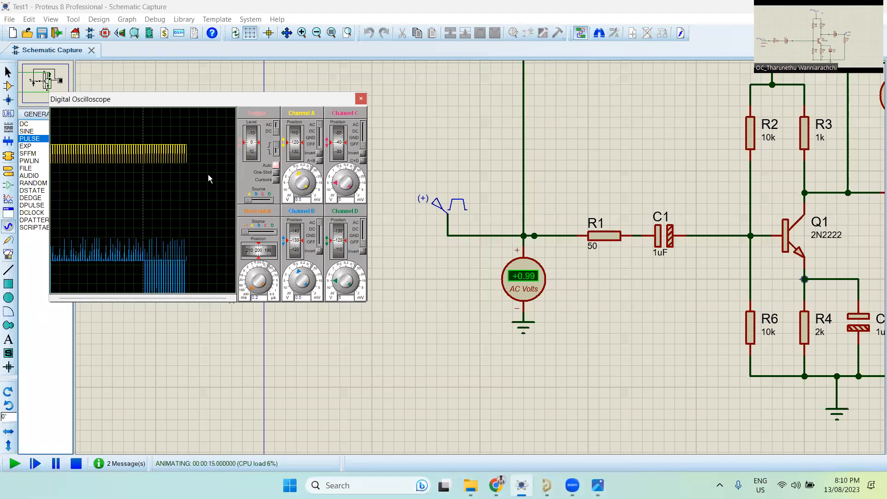
left_click(78, 463)
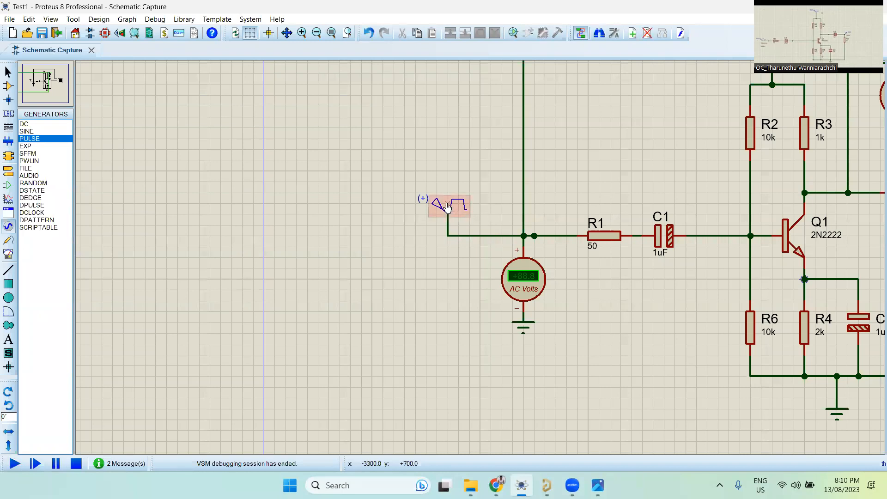
- Move the pulse generator into line with the horizontal input wire of the amplifier and clear the selection
left_click(454, 203)
left_click_drag(454, 203, 422, 226)
left_click(445, 168)
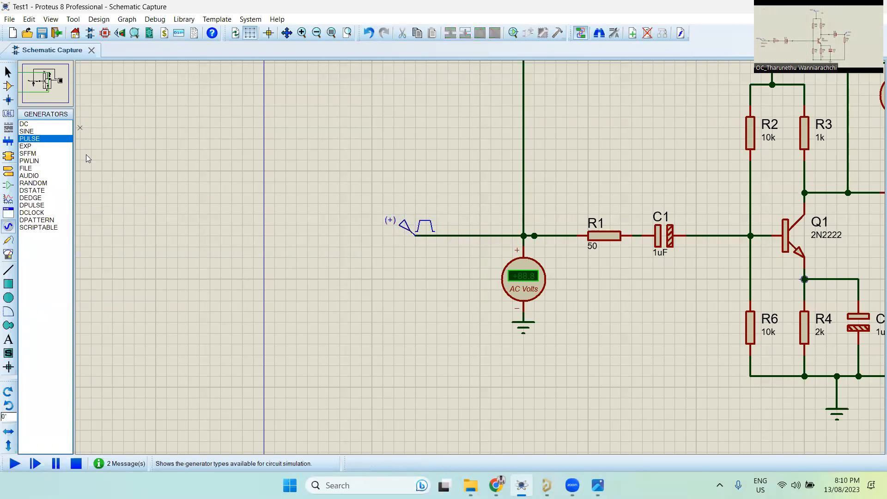
left_click(423, 202)
right_click(421, 203)
- Undo the pulse generator's move, wiring and placement until the original sine generator is restored at the amplifier input
key("ctrl+z")
key("ctrl+z")
key("ctrl+z")
key("ctrl+z")
key("ctrl+z")
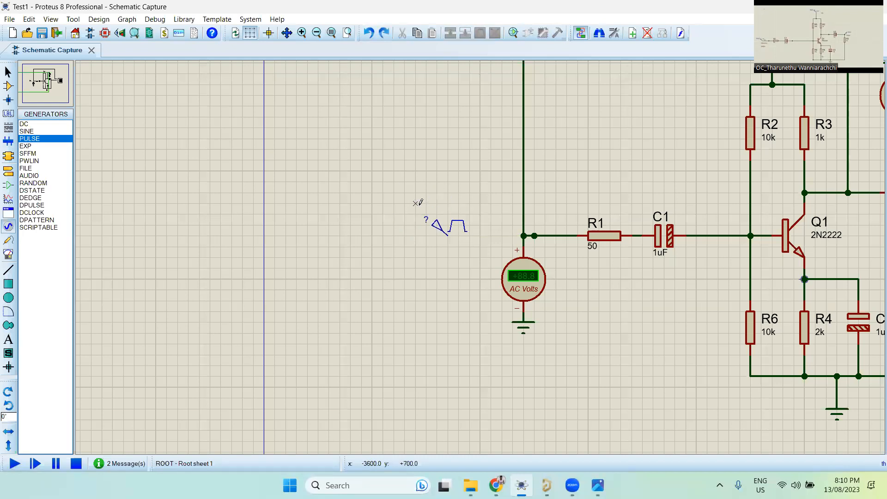
key("ctrl+z")
- Review the whole amplifier schematic, from the input sine generator and DC supply to the oscilloscope
scroll(482, 253, "down", 3)
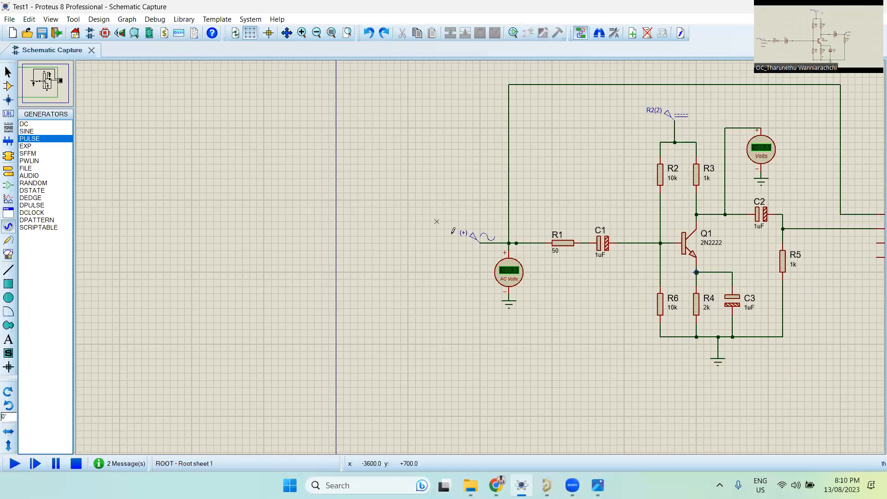
scroll(482, 253, "up", 2)
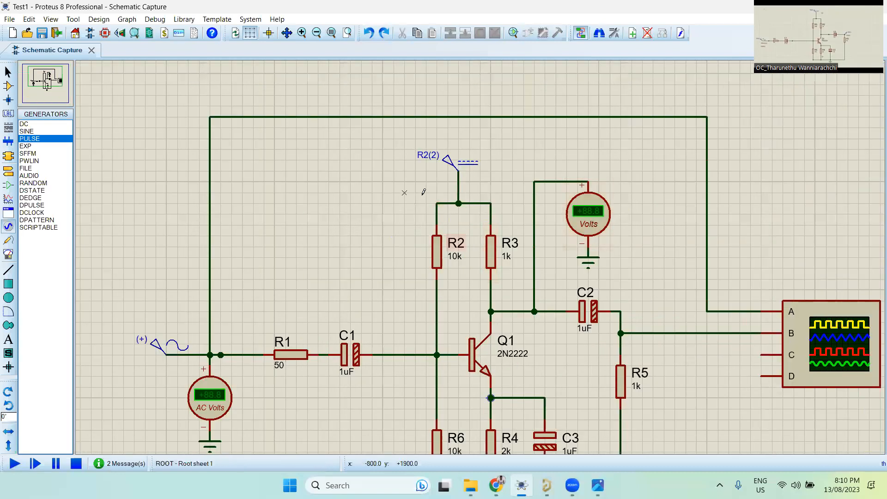
scroll(423, 192, "down", 1)
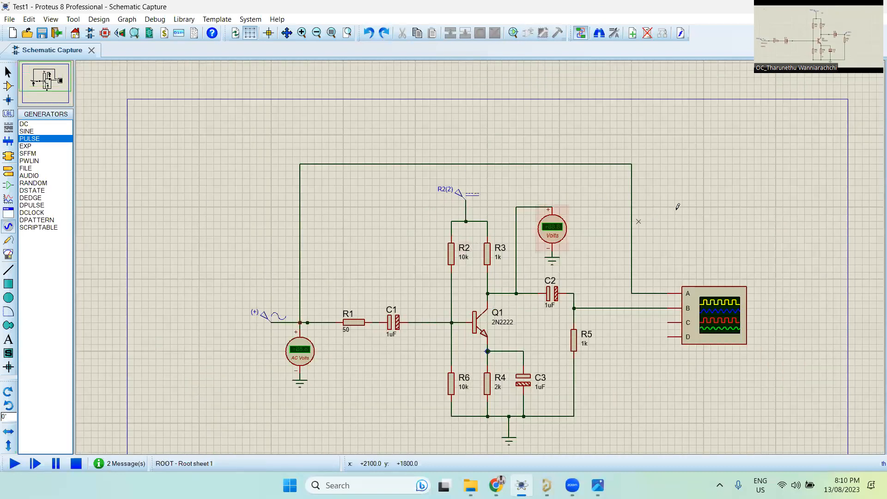
scroll(480, 256, "up", 1)
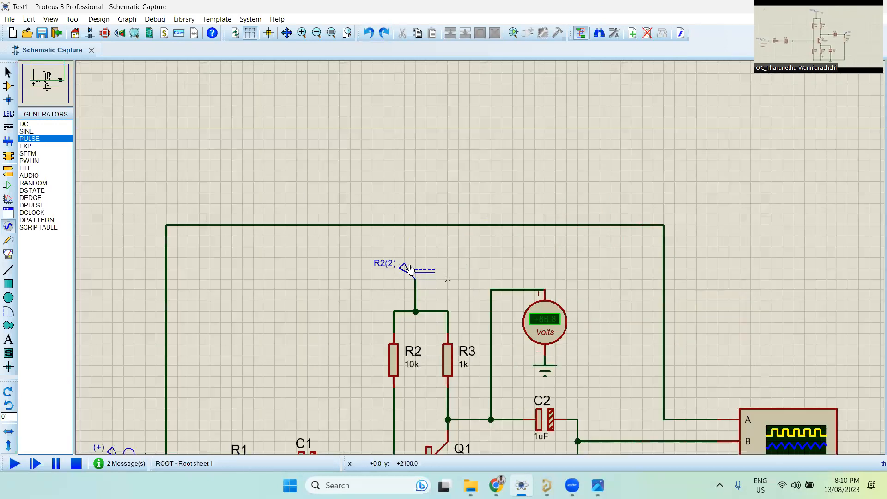
scroll(454, 243, "down", 2)
scroll(479, 253, "up", 1)
scroll(453, 230, "down", 2)
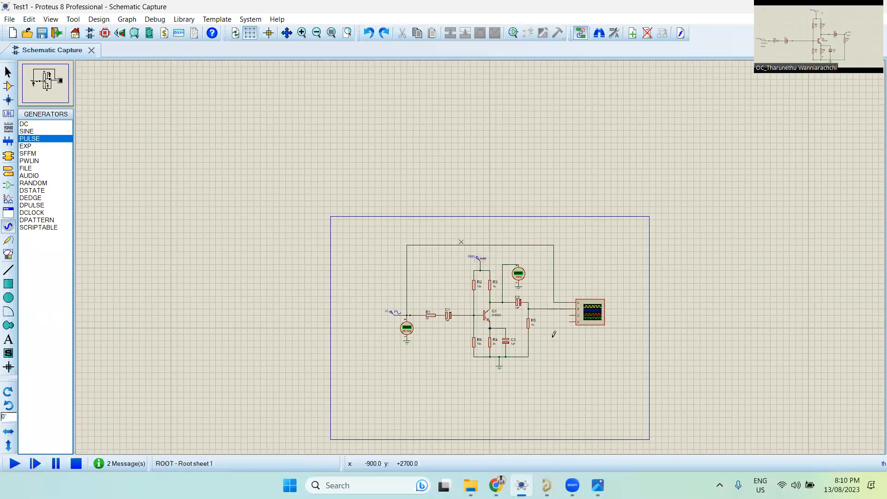
scroll(479, 254, "up", 1)
scroll(485, 254, "up", 1)
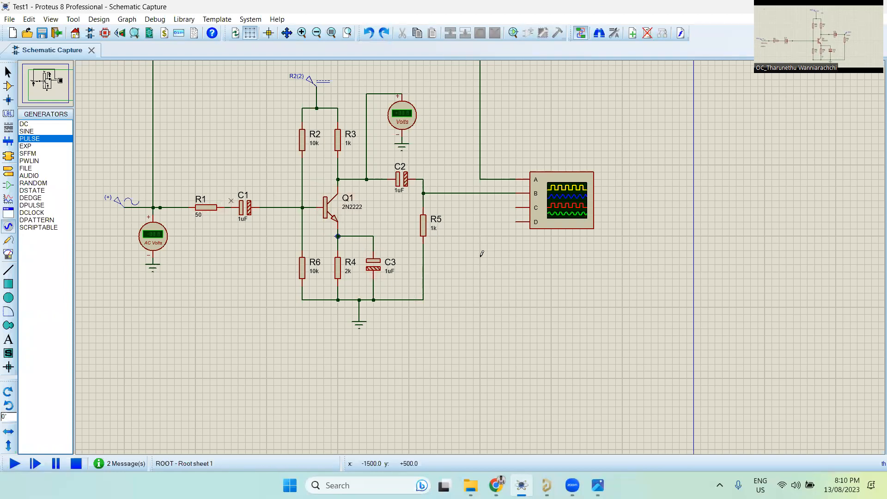
scroll(503, 229, "up", 1)
scroll(446, 211, "down", 1)
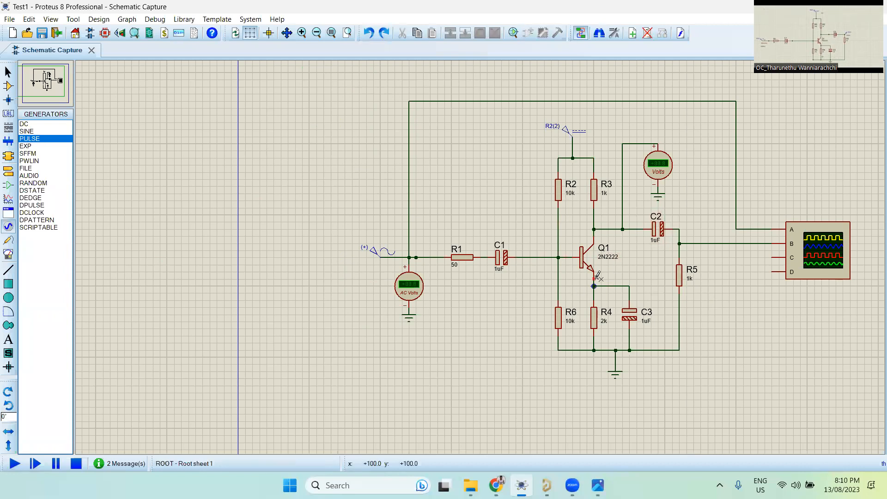
- Examine transistor Q1 and its base voltage-divider resistors R2 and R6 by highlighting them in turn
left_click(585, 255)
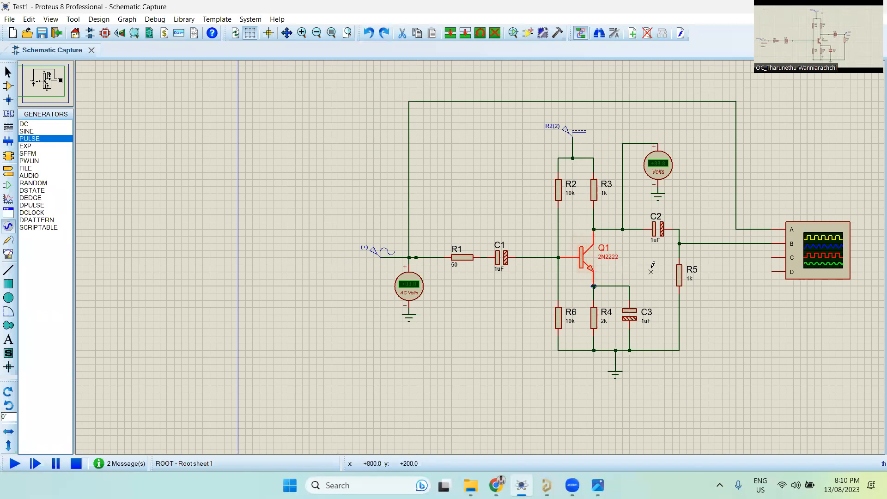
scroll(482, 253, "up", 1)
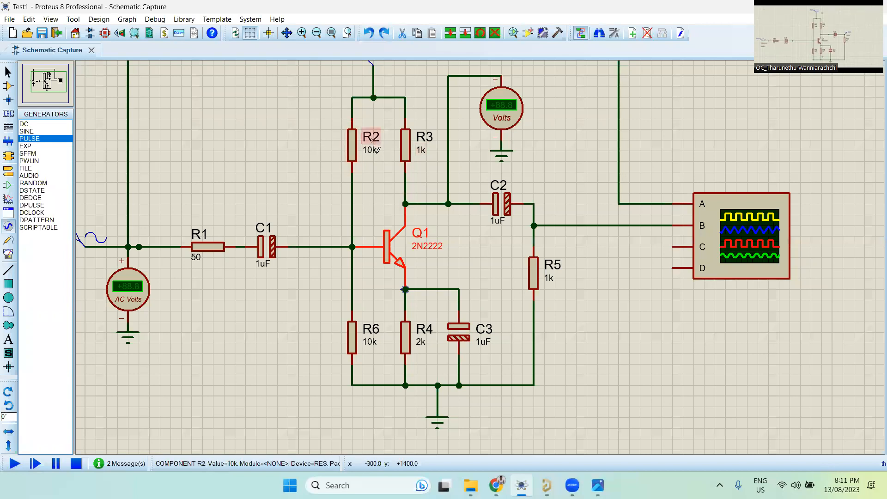
left_click(328, 144)
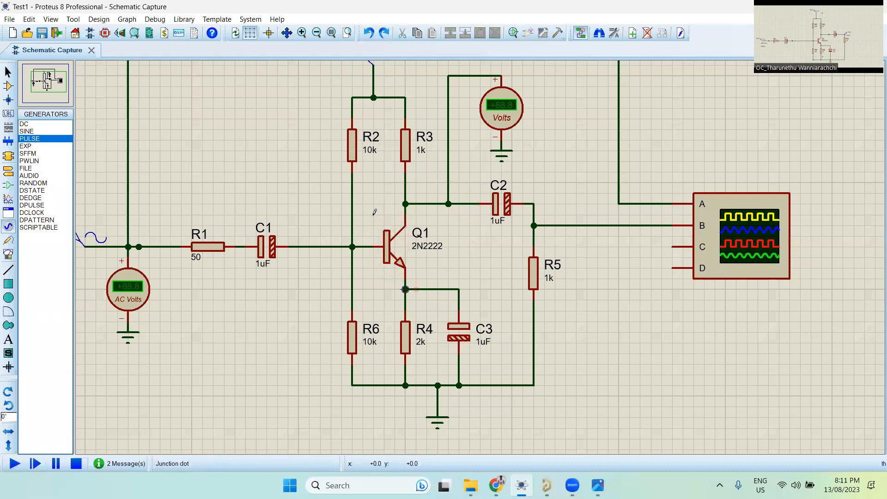
left_click(355, 149)
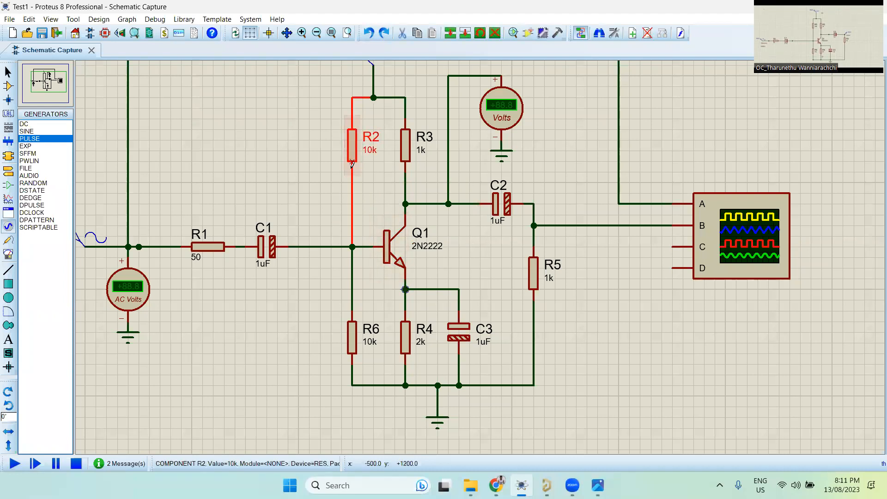
left_click(354, 341)
left_click(354, 158)
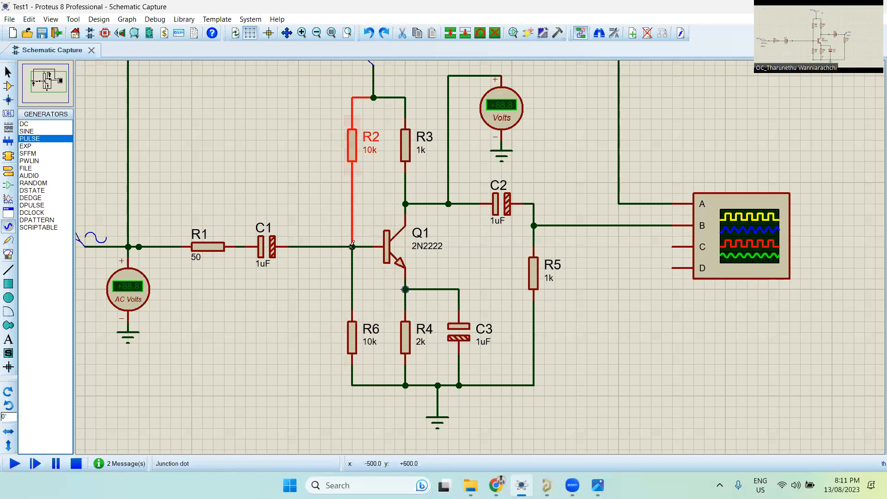
left_click(355, 341)
left_click(360, 152)
left_click(354, 158)
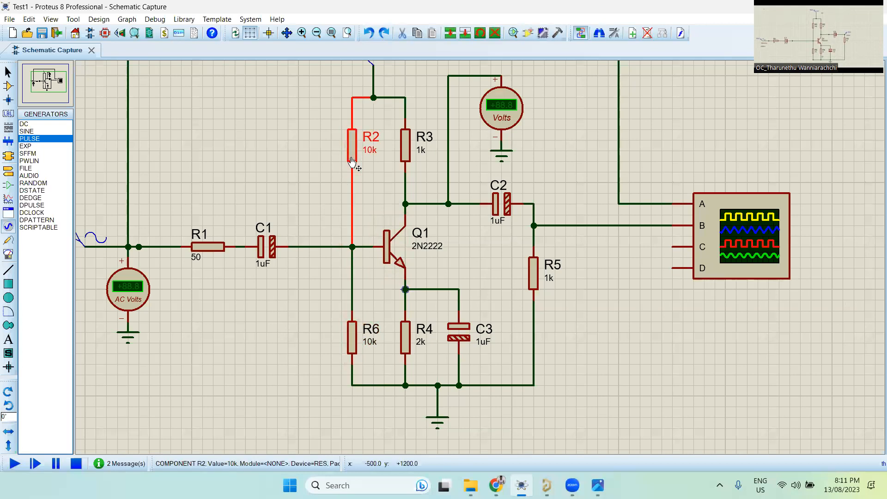
left_click(355, 338)
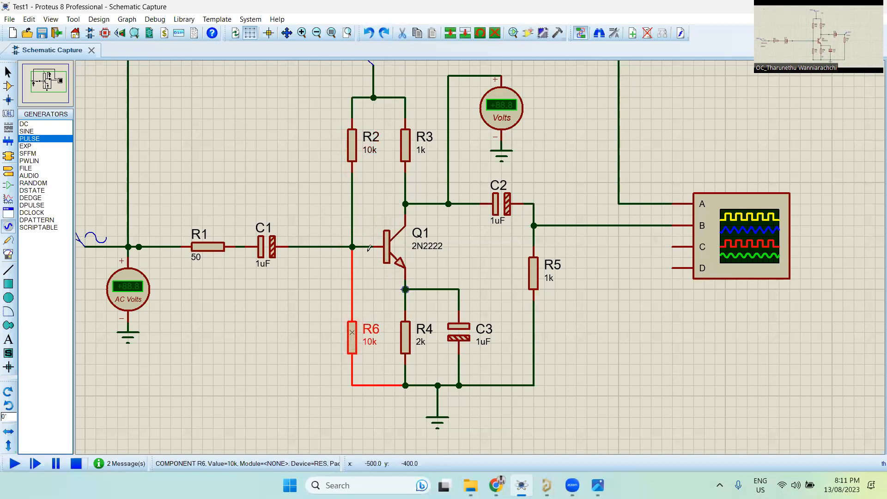
left_click(352, 148)
left_click(353, 330)
left_click(398, 244)
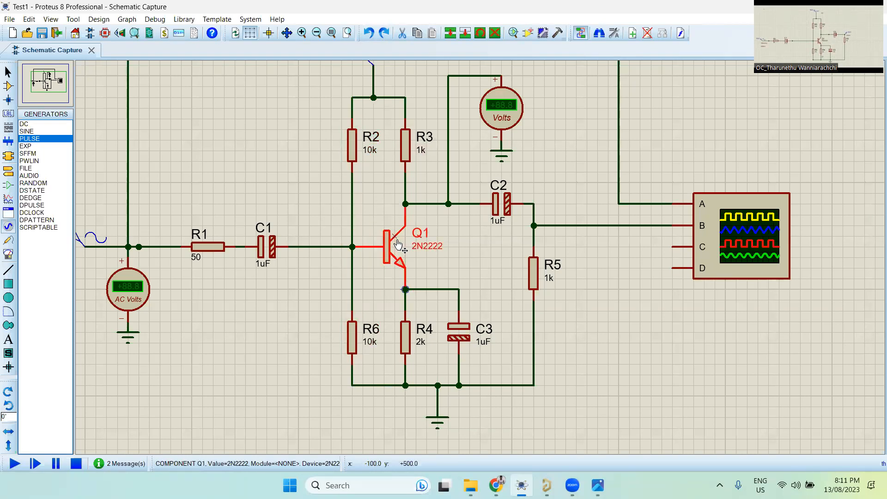
- Examine collector resistor R3, emitter resistor R4, coupling capacitors C1 and C2, and emitter capacitor C3 by highlighting them in turn
left_click(408, 140)
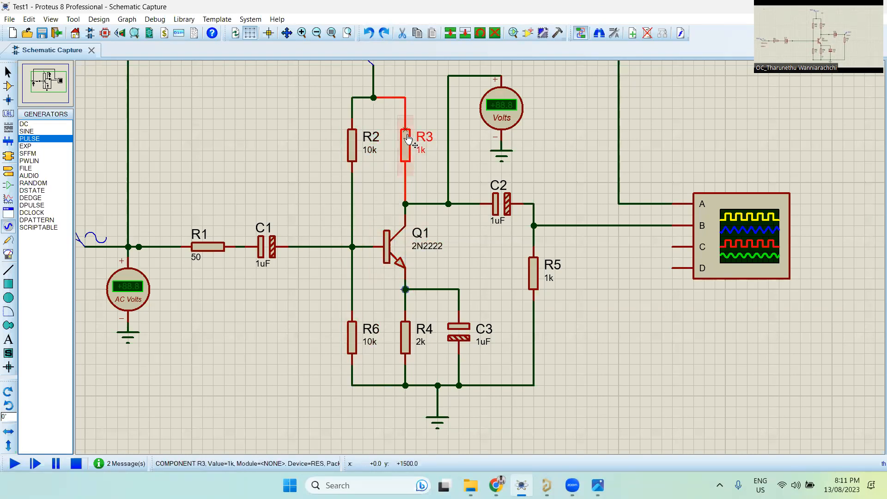
left_click(405, 332)
left_click(503, 206)
left_click(266, 247)
left_click(516, 200)
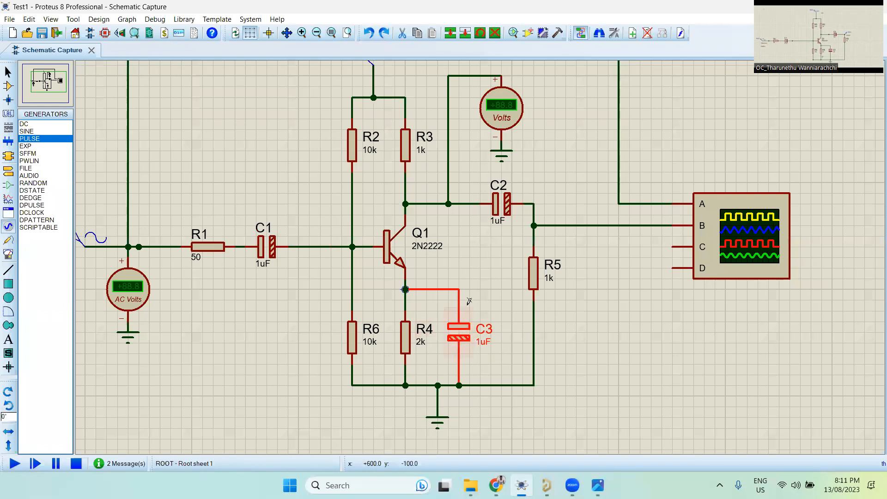
double_click(467, 339)
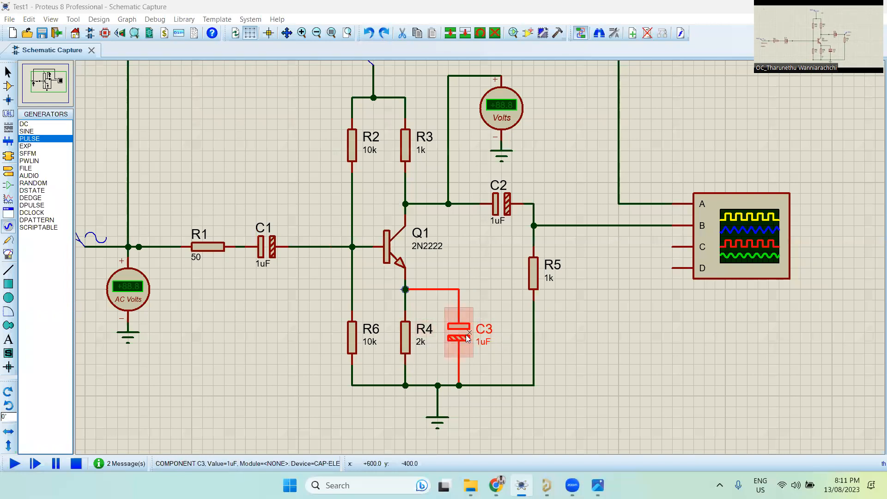
left_click(574, 137)
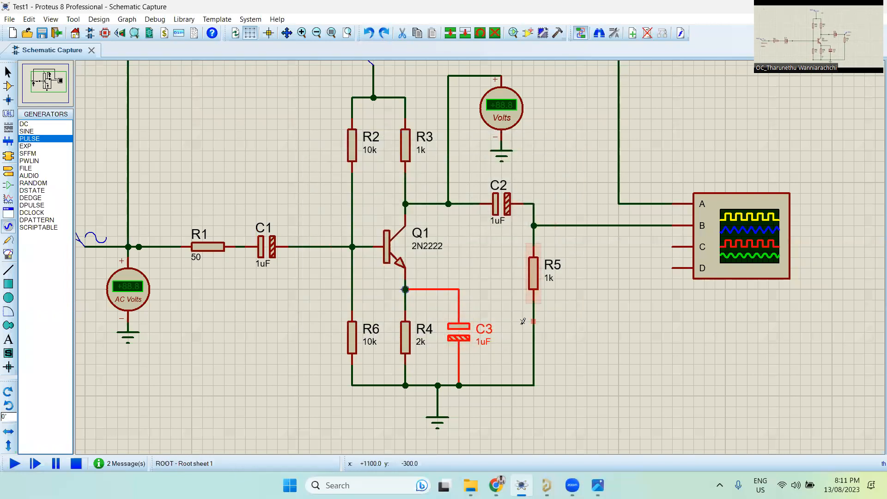
double_click(452, 329)
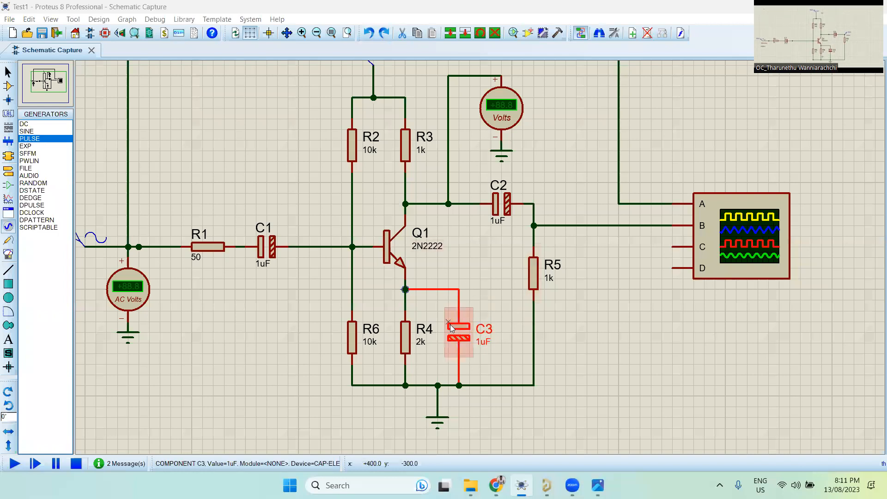
left_click(560, 157)
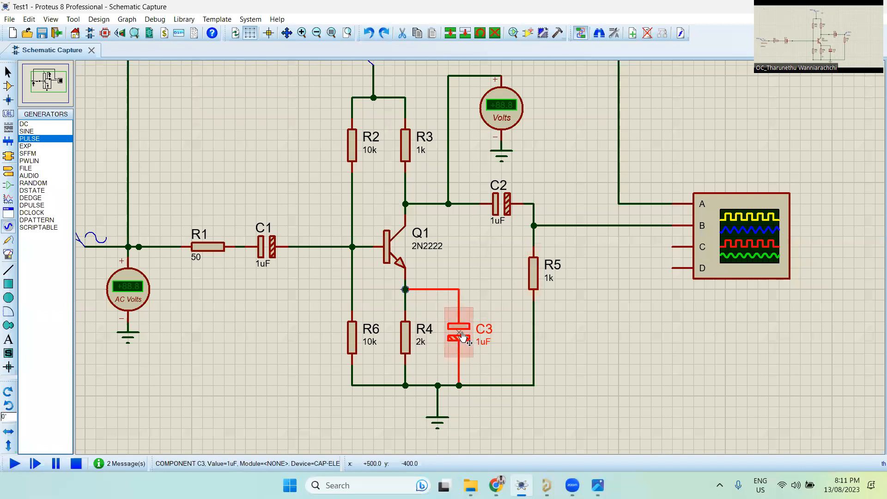
- Compare the input and output coupling capacitors C1 and C2, highlight transistor Q1 again, and clear the selection
left_click(269, 246)
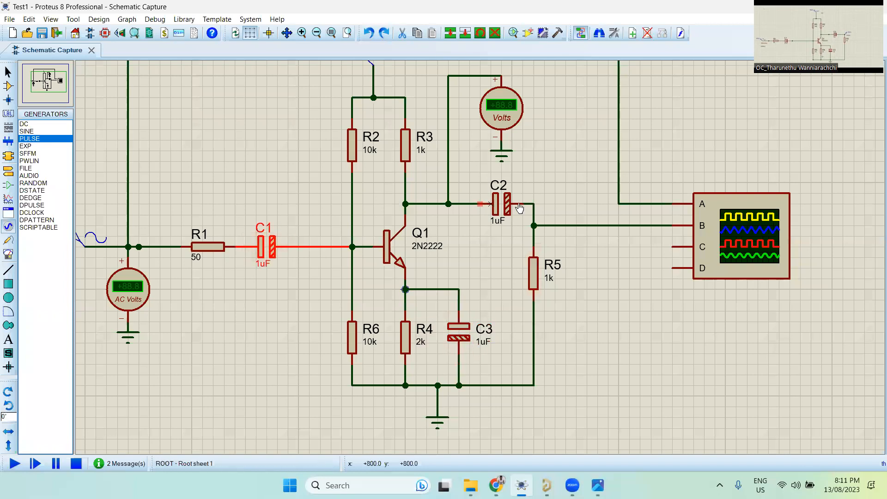
left_click(507, 213)
left_click(272, 246)
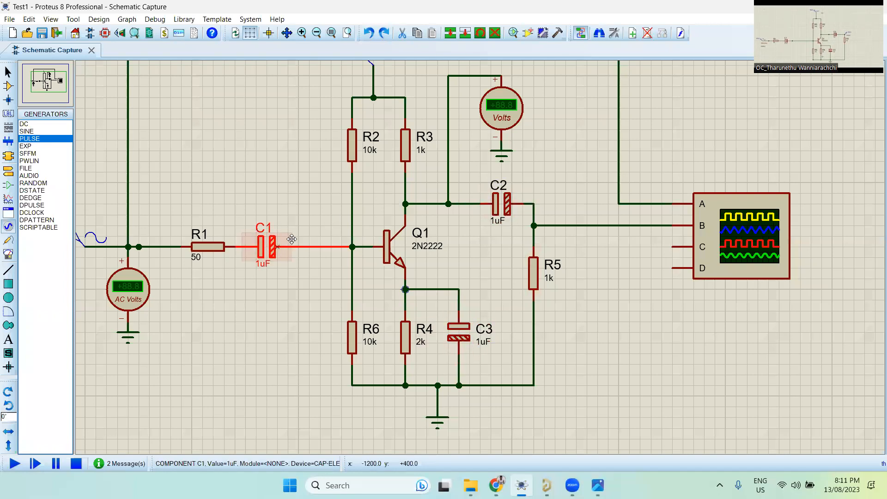
left_click(504, 205)
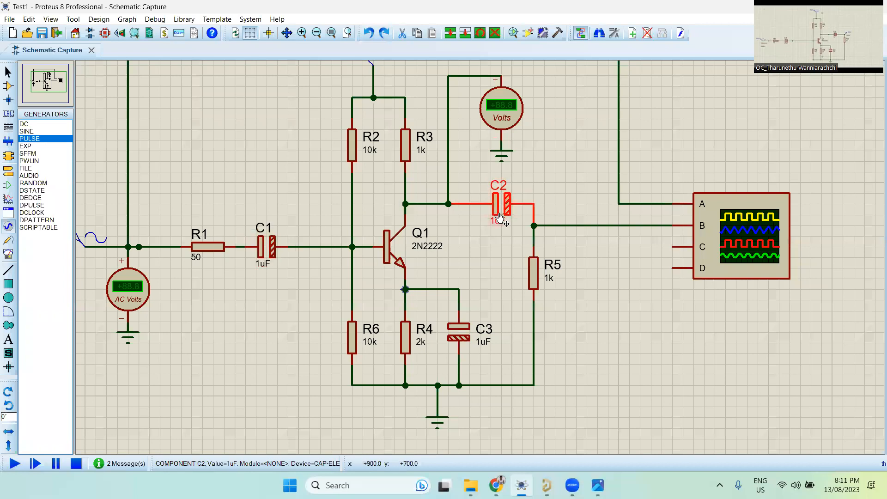
left_click(546, 158)
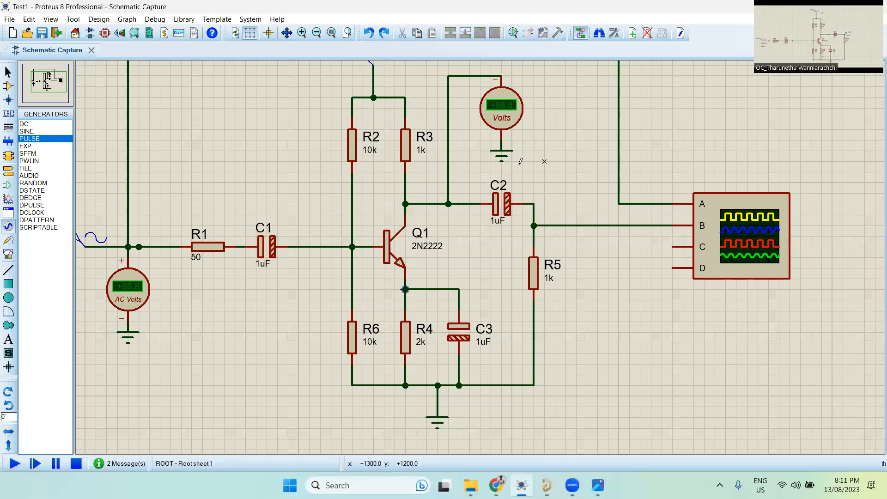
left_click(387, 239)
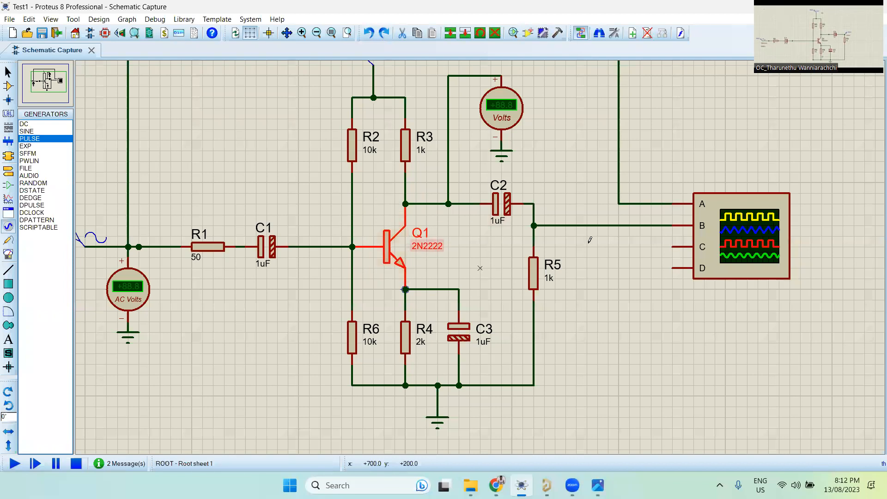
left_click(619, 320)
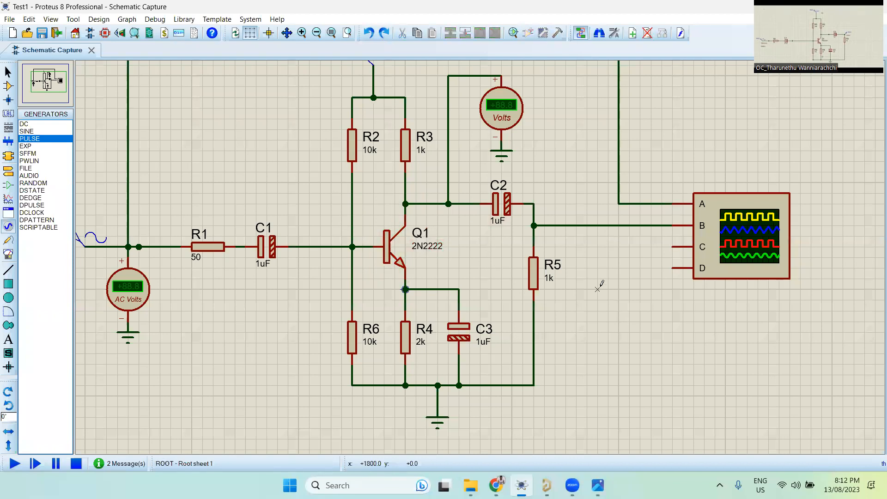
scroll(397, 208, "down", 2)
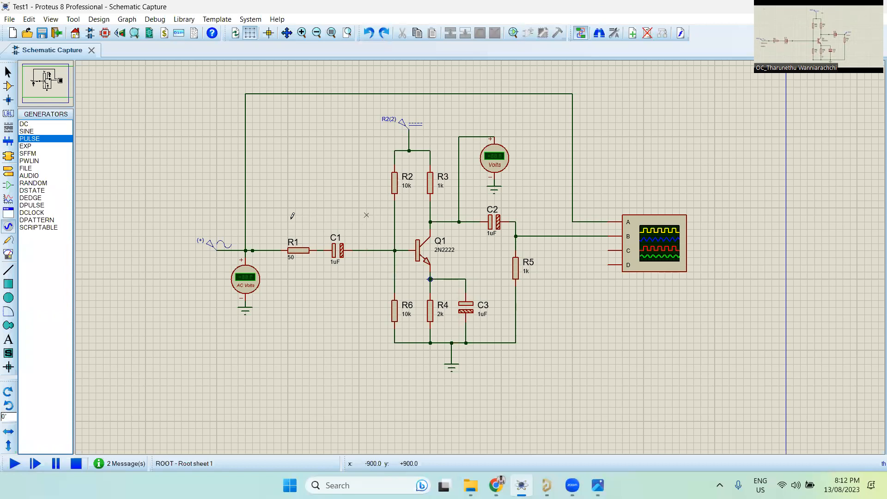
key("F6")
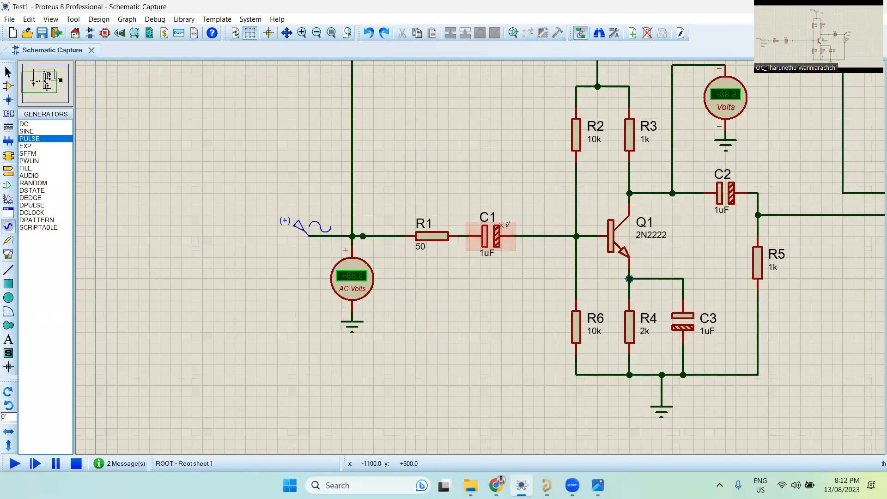
scroll(508, 225, "down", 1)
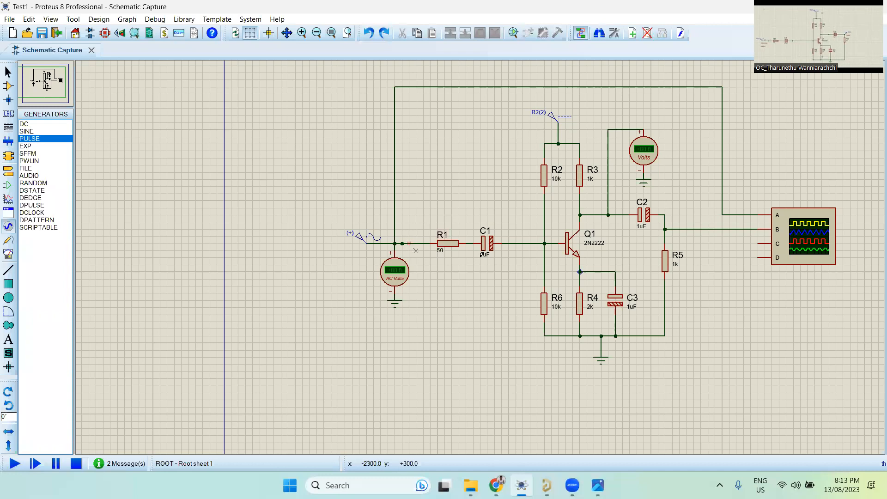
scroll(483, 253, "up", 1)
scroll(446, 234, "down", 1)
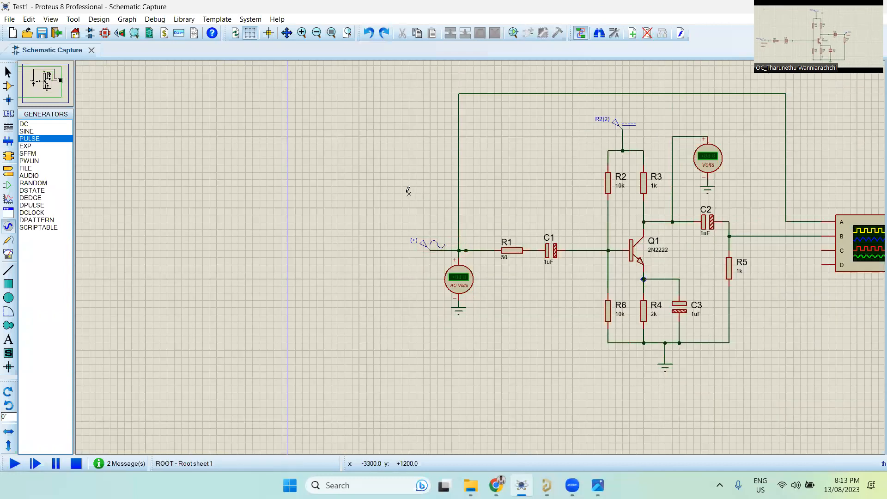
scroll(432, 213, "down", 1)
scroll(427, 236, "up", 1)
scroll(388, 244, "down", 2)
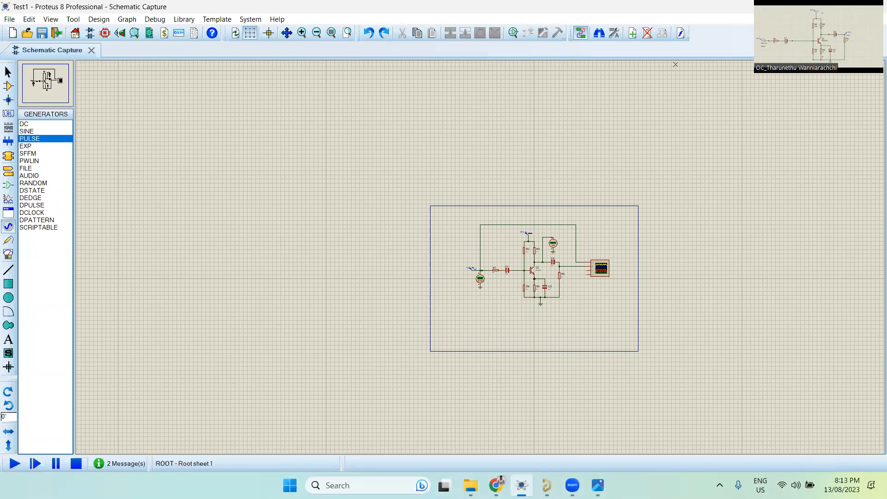
- Switch to File Explorer and open the Crack folder of Proteus Professional 8.9 SP0 Build 27865, inside the Software folder
left_click(470, 486)
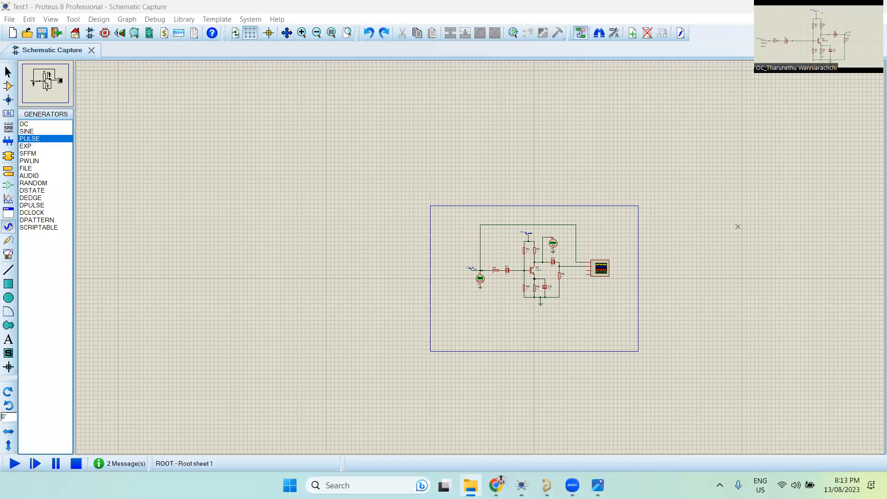
double_click(310, 88)
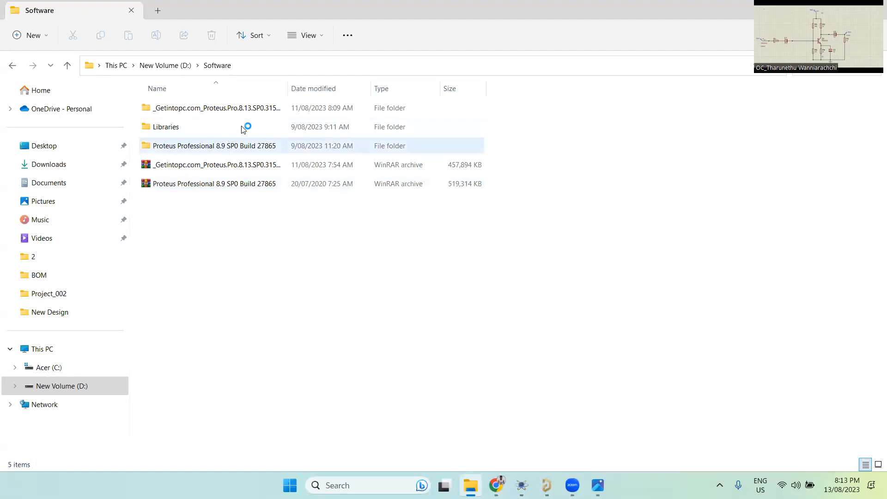
double_click(233, 145)
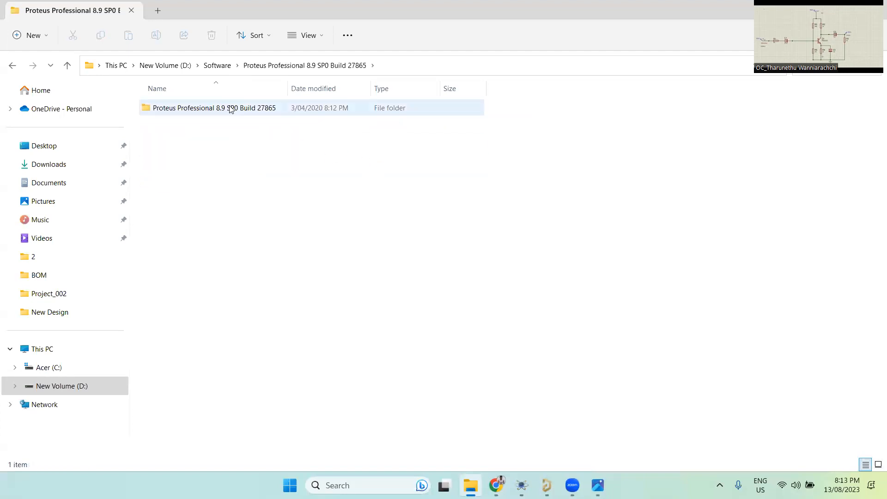
double_click(231, 109)
left_click(187, 109)
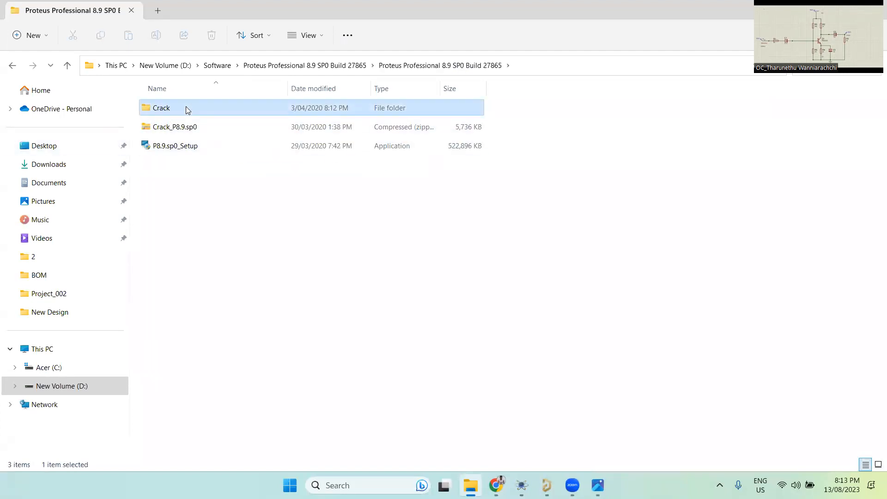
double_click(187, 109)
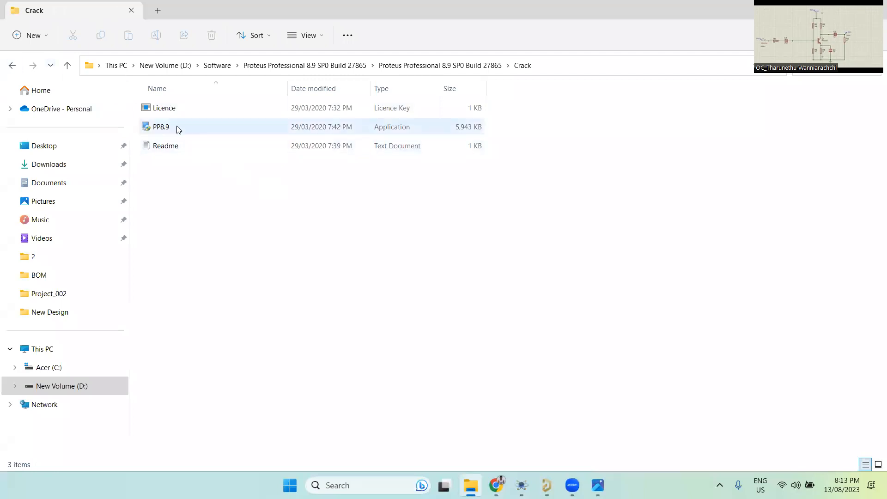
- Open the Readme text file, highlight installation steps 4 to 6 while reading it, and close it
left_click(170, 128)
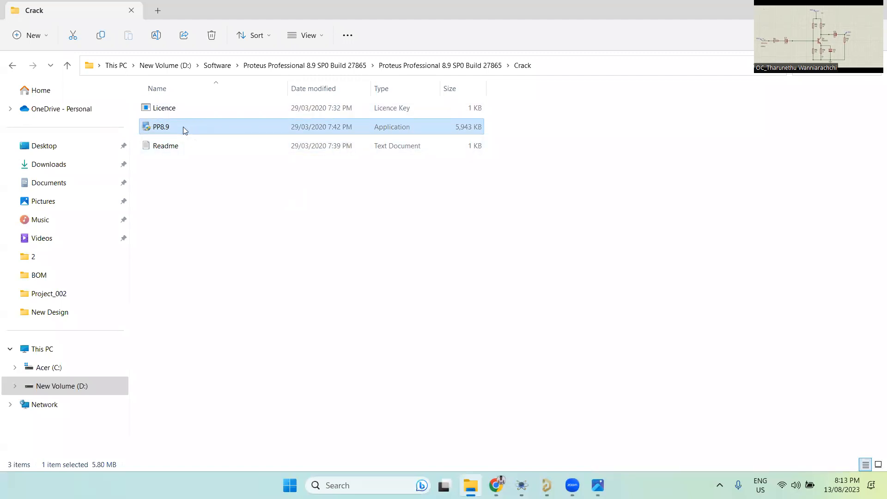
double_click(176, 144)
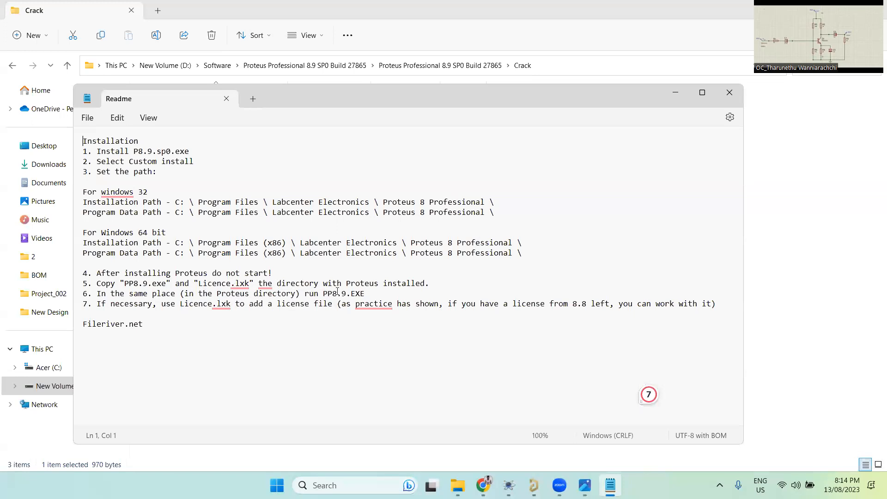
mouse_move(95, 285)
left_mouse_down()
mouse_move(393, 292)
mouse_move(84, 274)
mouse_move(102, 272)
left_mouse_up()
left_click(372, 298)
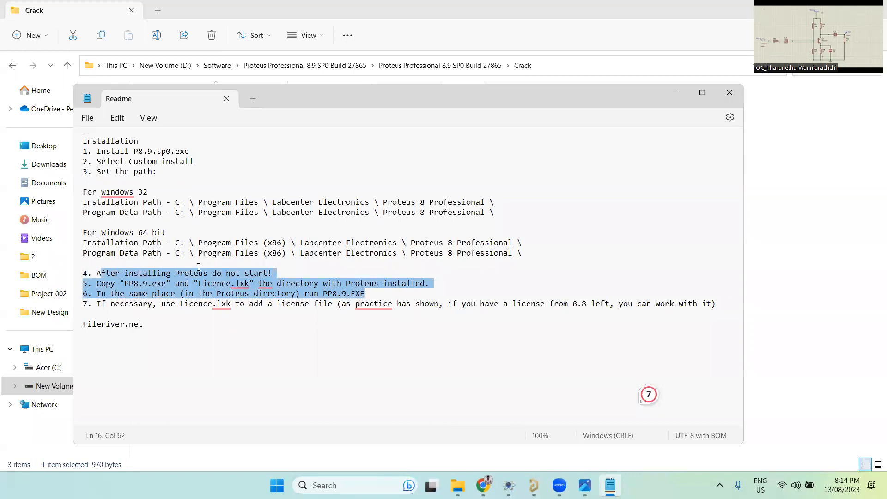
left_click(167, 284)
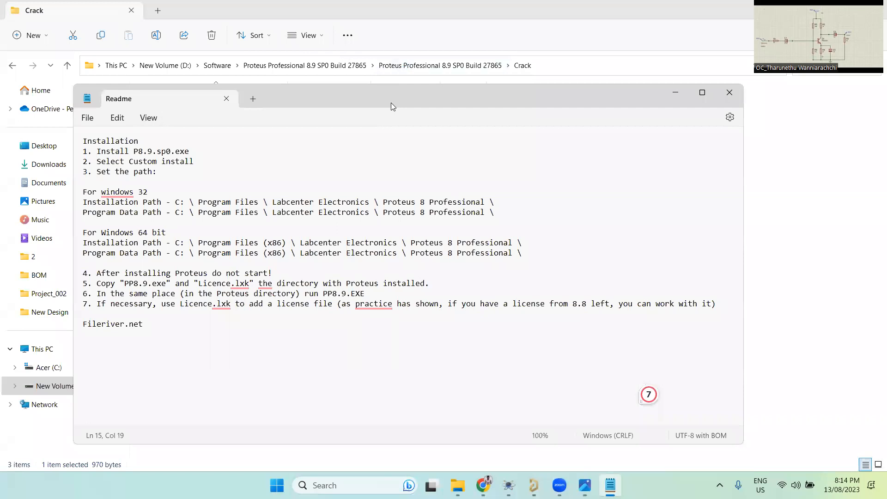
left_click_drag(391, 105, 430, 110)
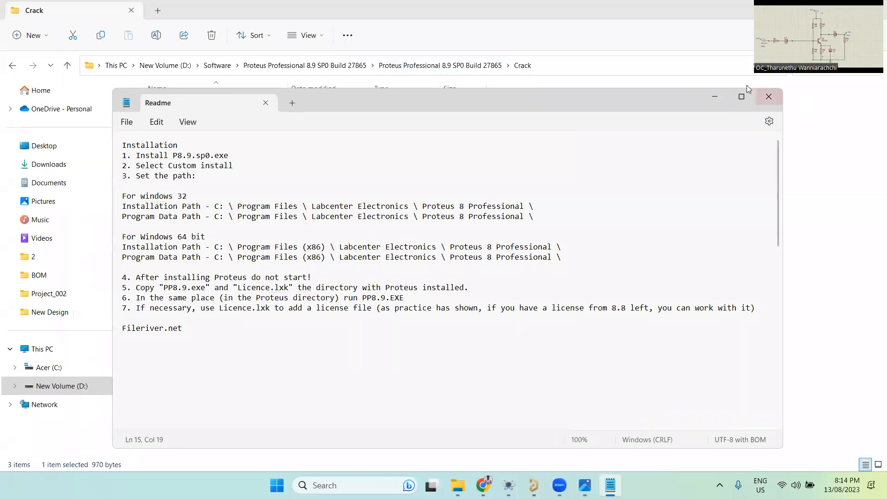
left_click(769, 97)
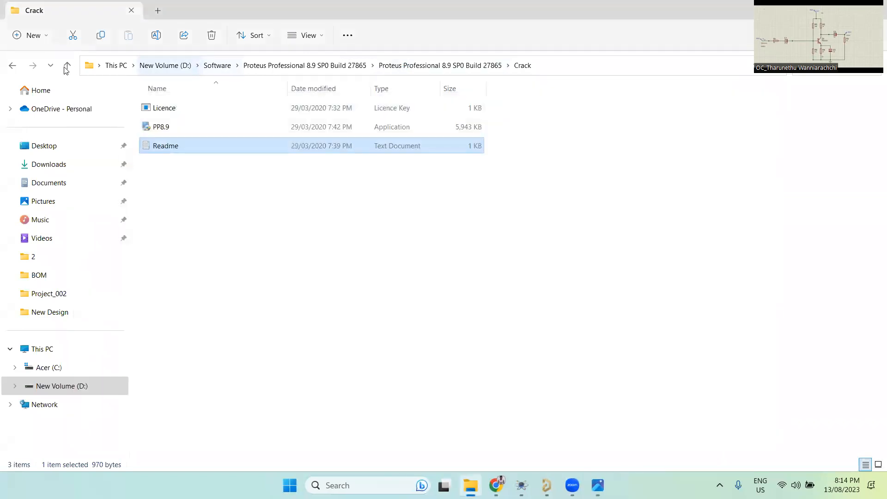
- Read the ReadME text file in the Proteus.Pro.8.13.SP0.31525 installer folder, then close it
left_click(14, 67)
left_click(15, 67)
left_click(16, 69)
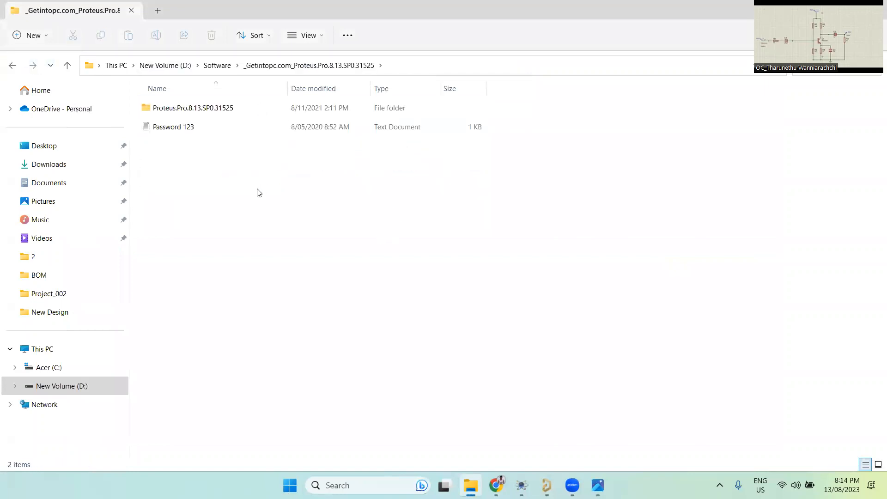
double_click(222, 112)
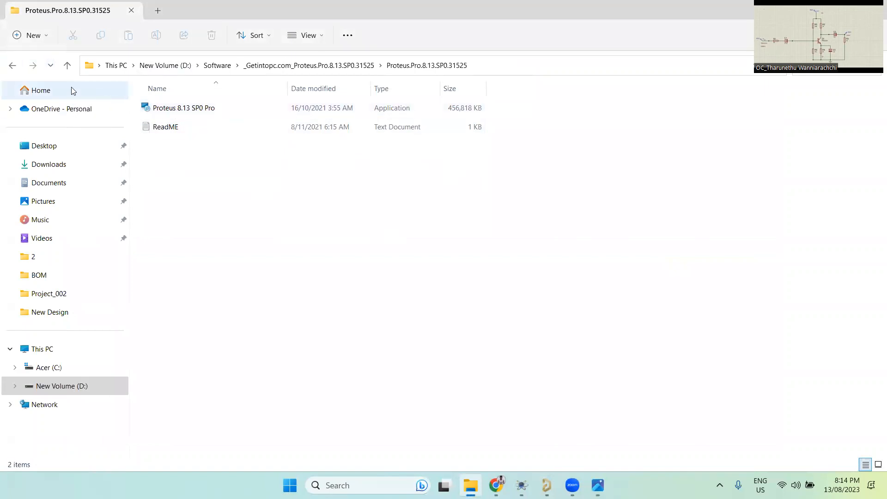
left_click(13, 65)
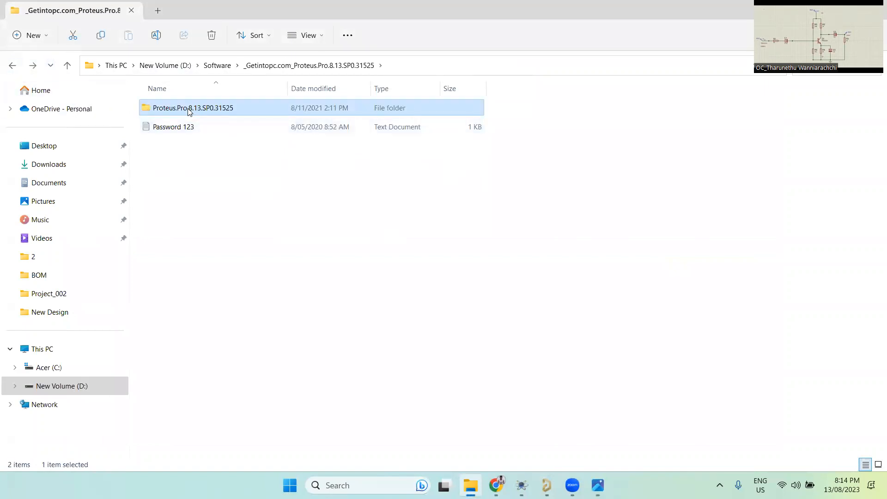
double_click(226, 109)
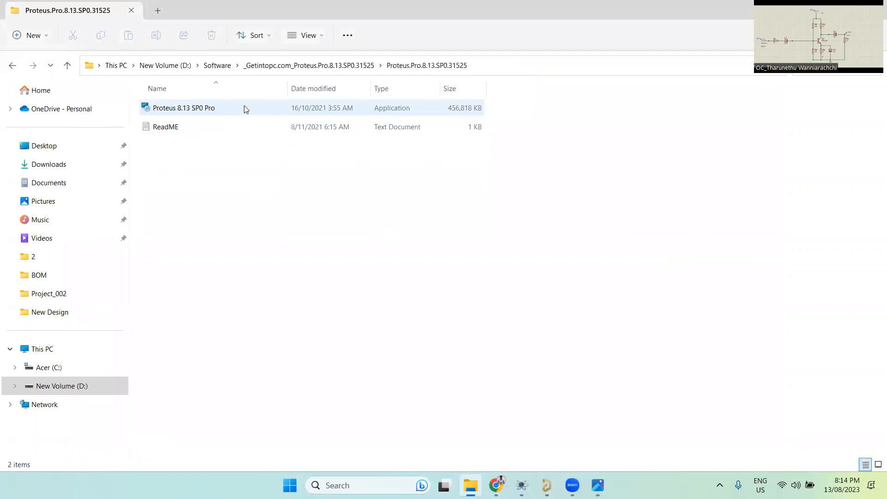
double_click(185, 127)
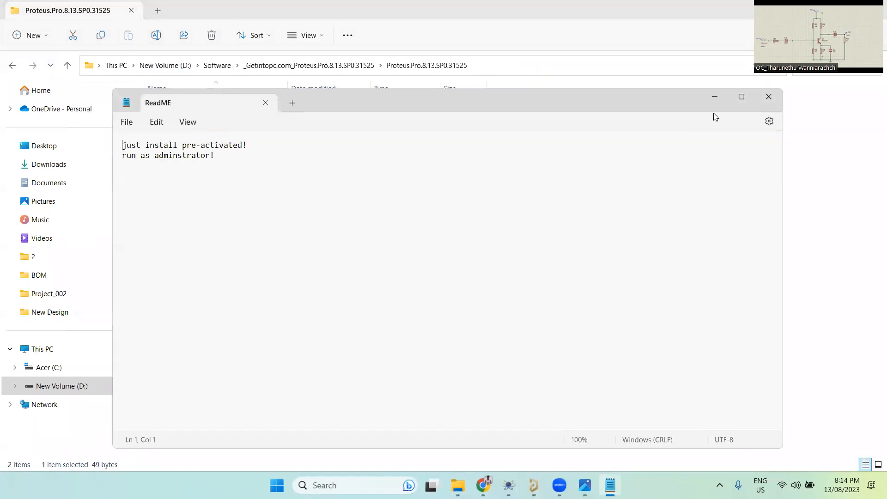
left_click(765, 99)
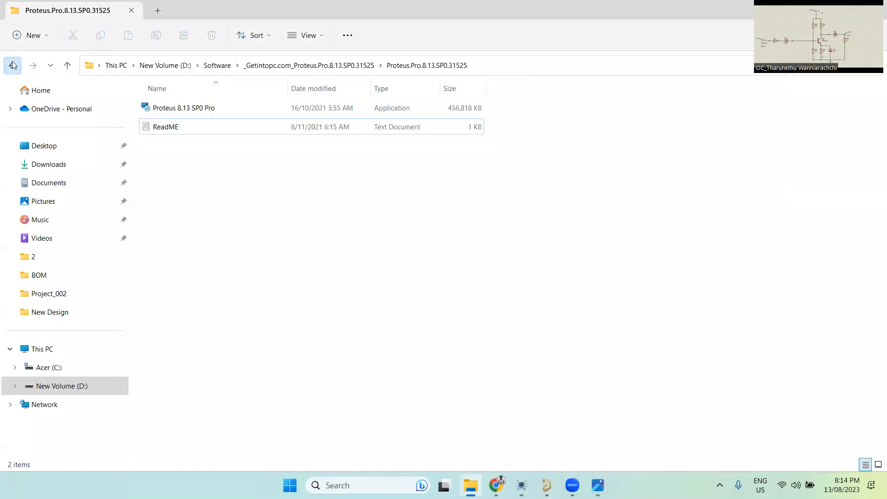
- Leave the installer folders and open the Acer (C:) drive from This PC
left_click(13, 65)
left_click(12, 65)
left_click(13, 65)
left_click(12, 65)
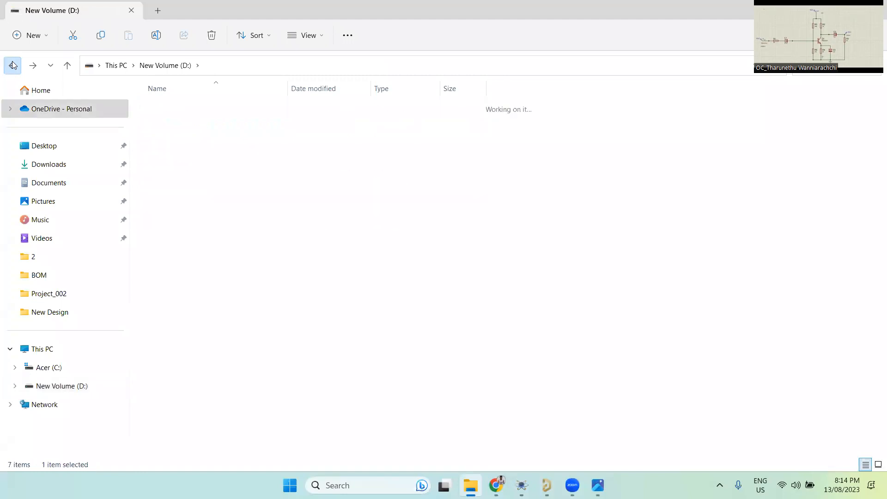
left_click(13, 65)
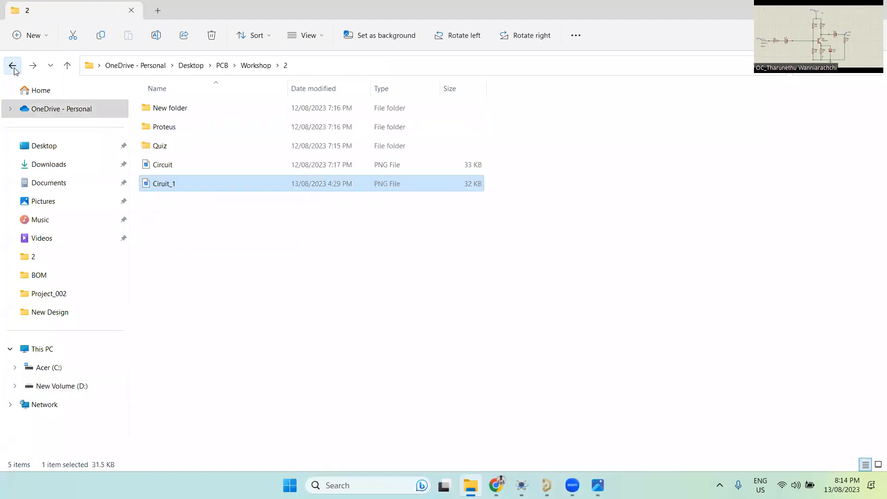
left_click(62, 353)
double_click(246, 101)
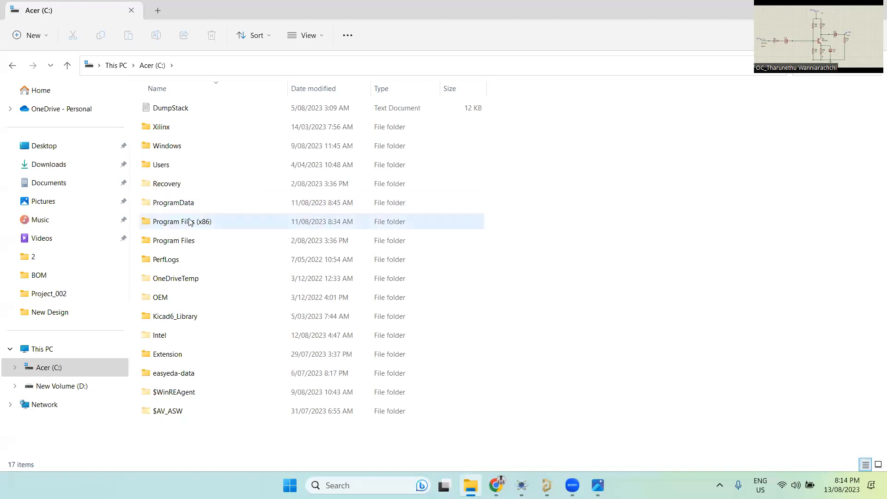
- Look through the ProgramData and Program Files (x86) folders on the C: drive and return to This PC
double_click(202, 207)
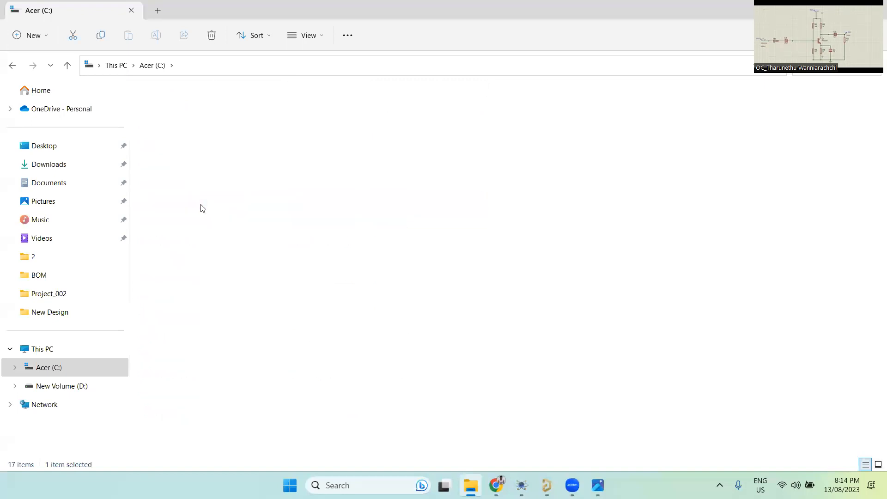
left_click(13, 67)
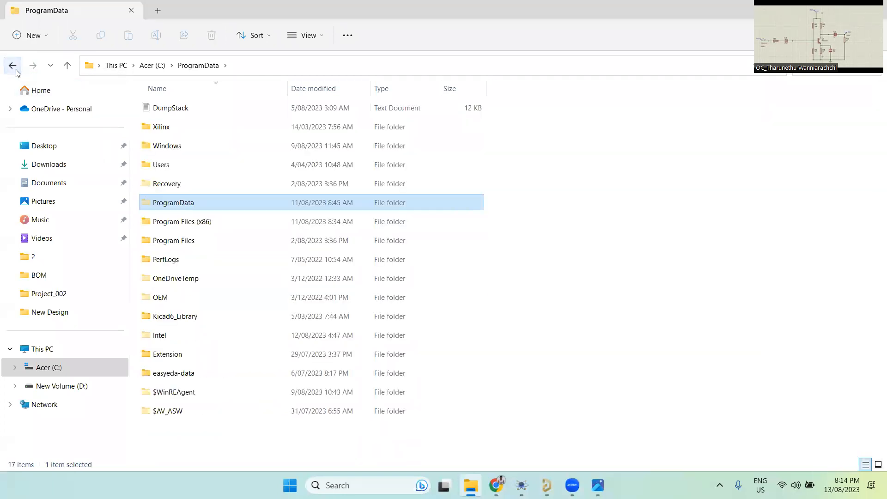
double_click(207, 224)
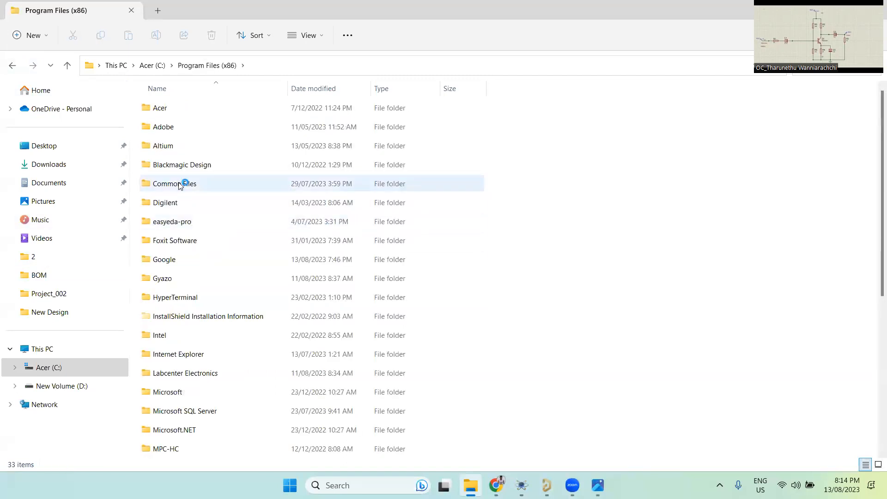
scroll(194, 184, "down", 5)
scroll(180, 201, "up", 5)
left_click(14, 67)
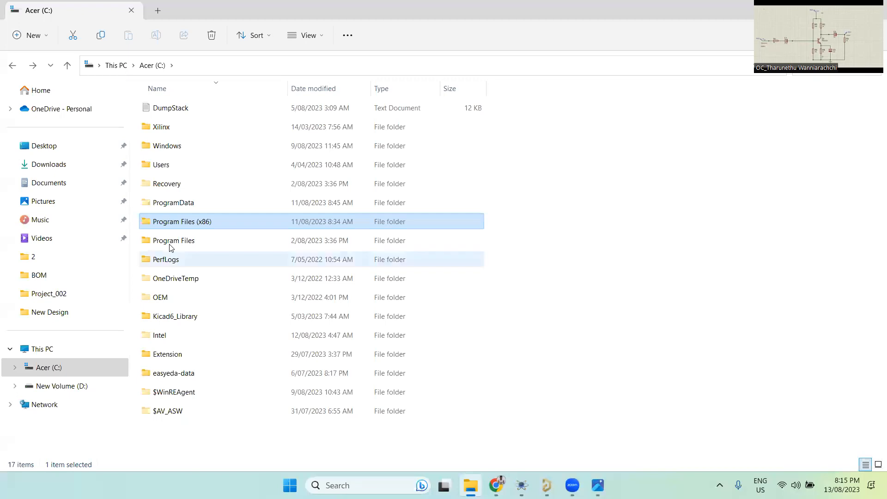
left_click(13, 66)
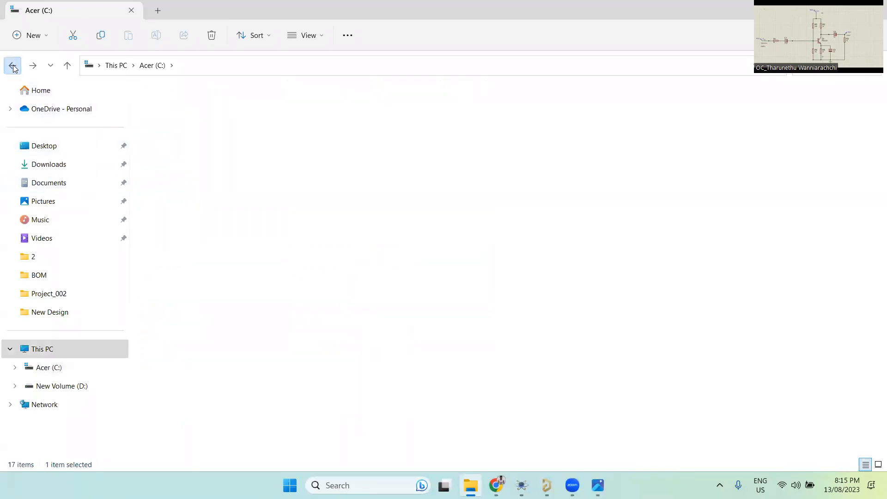
- Open the Proteus 8 Professional folder under ProgramData, Labcenter Electronics, on the C: drive
double_click(199, 118)
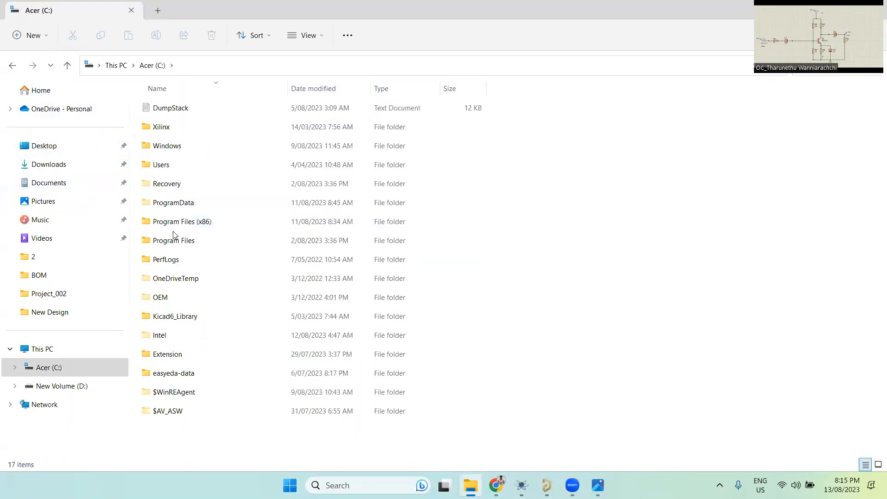
double_click(184, 203)
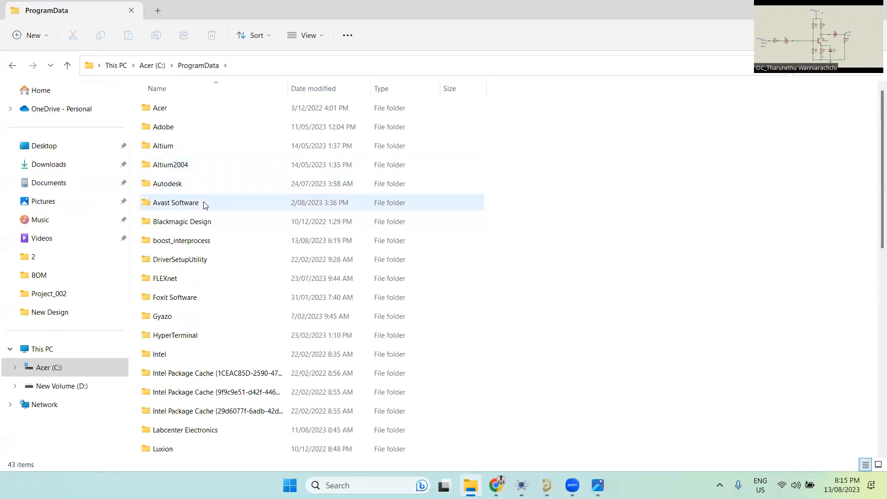
scroll(205, 204, "down", 2)
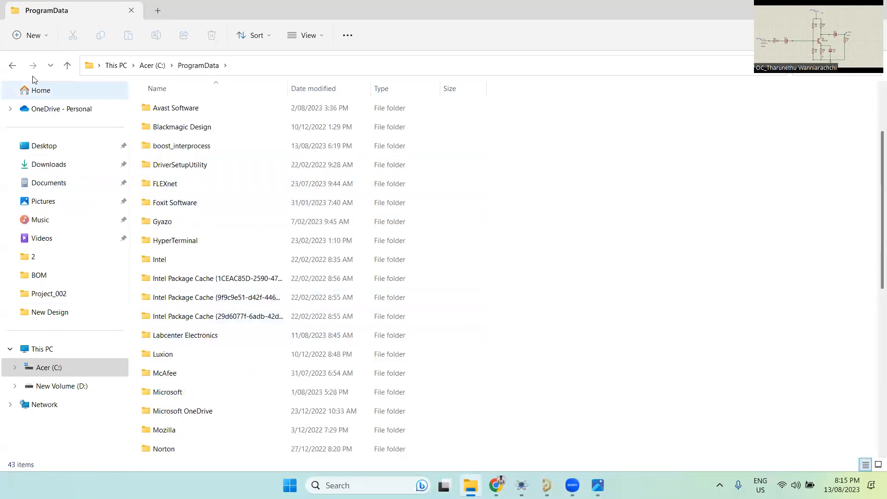
double_click(165, 337)
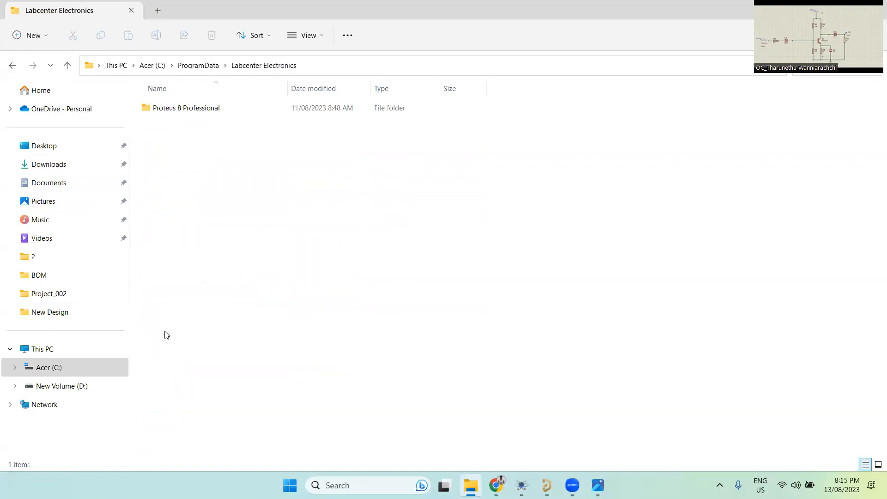
double_click(243, 106)
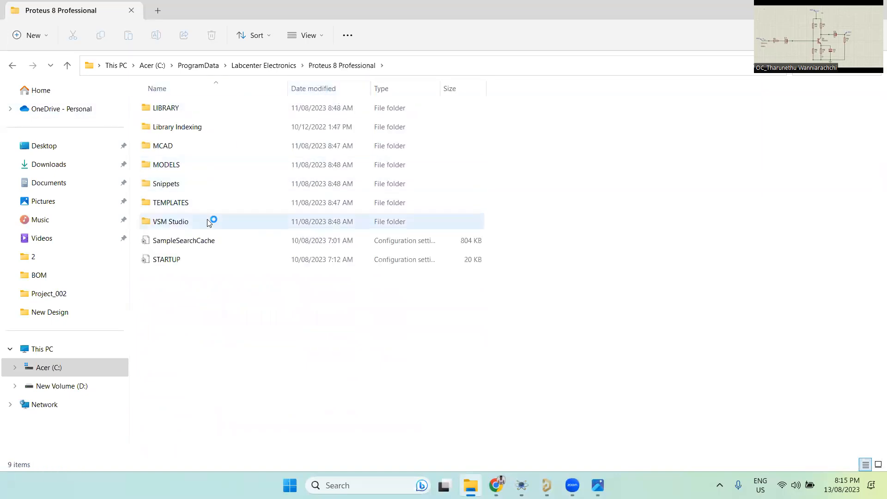
left_click(481, 66)
left_click(223, 350)
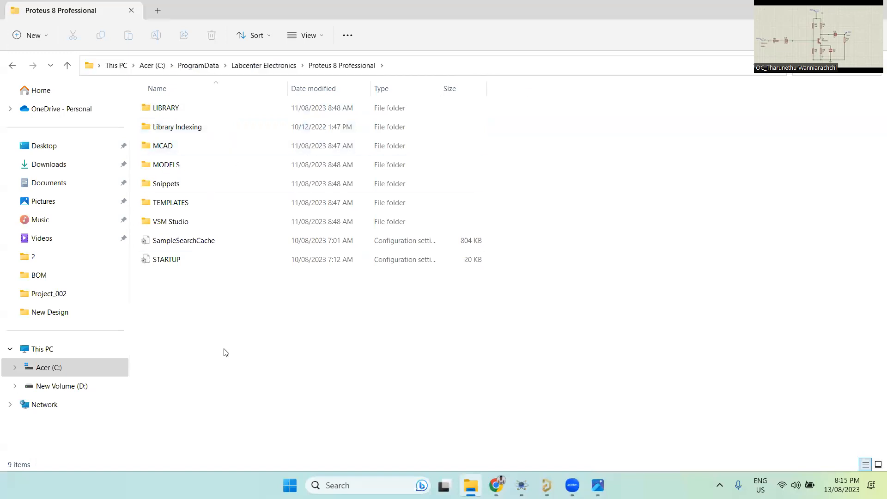
- Display the full path of the Proteus 8 Professional folder, look inside its LIBRARY subfolder and return
left_click(475, 68)
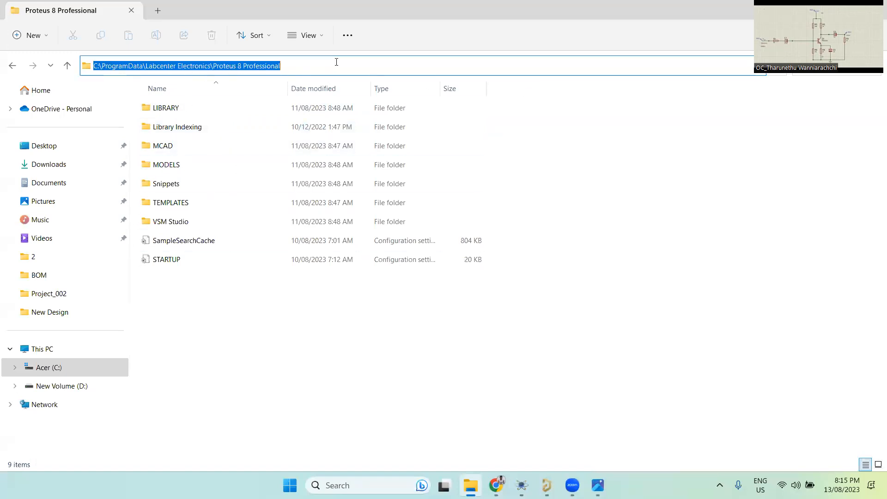
double_click(242, 113)
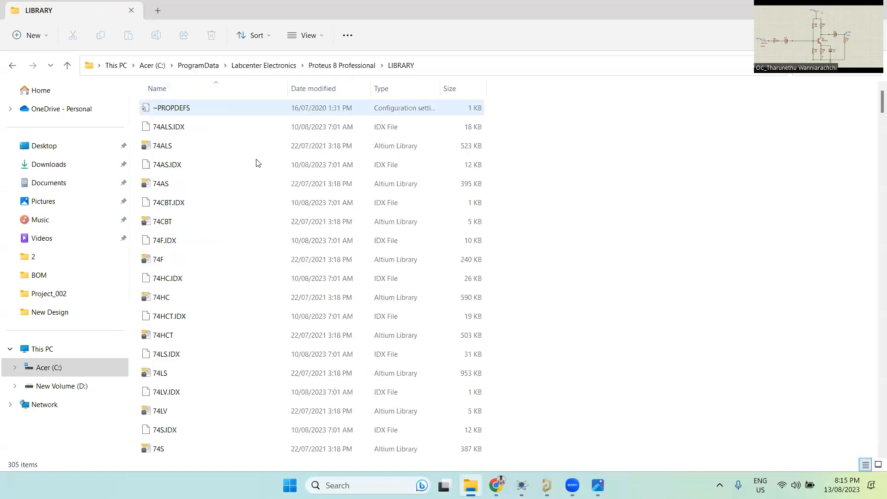
left_click(14, 65)
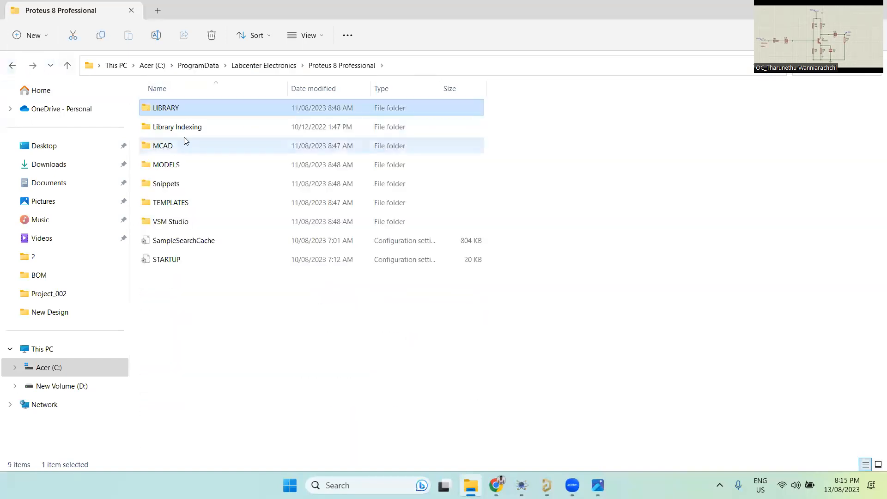
- Point out the subfolders and configuration files in the Proteus 8 Professional folder, ending on the LIBRARY folder
left_click(206, 124)
left_click(194, 146)
left_click(182, 185)
left_click(181, 203)
left_click(182, 222)
left_click(186, 272)
left_click(186, 261)
left_click(214, 125)
left_click(211, 109)
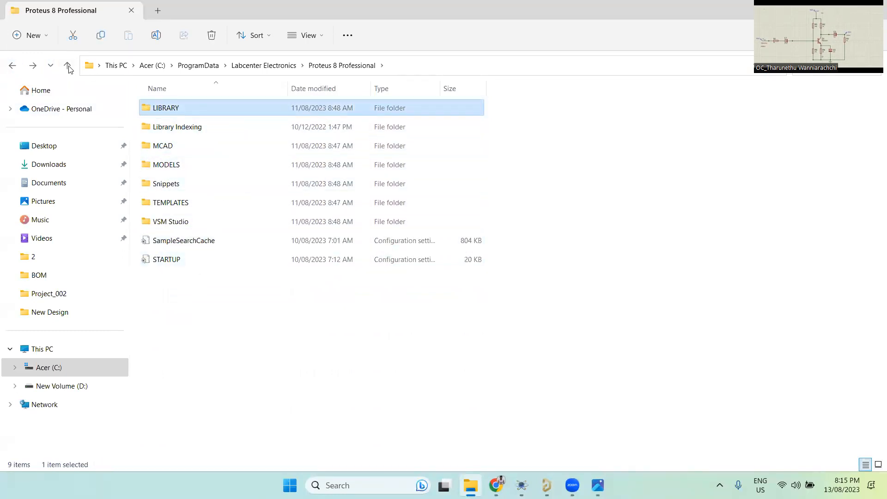
- Go back to the ProgramData folder and switch to the Test1 schematic in Proteus
left_click(13, 65)
left_click(11, 65)
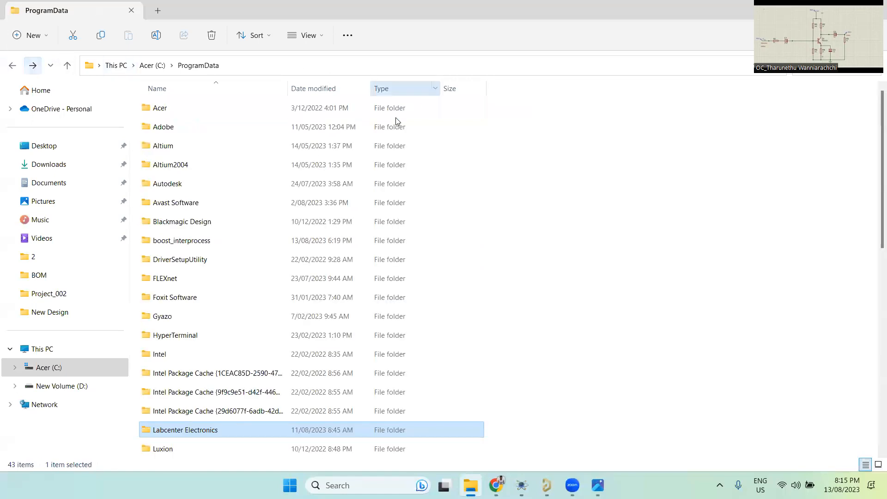
key("alt+Tab")
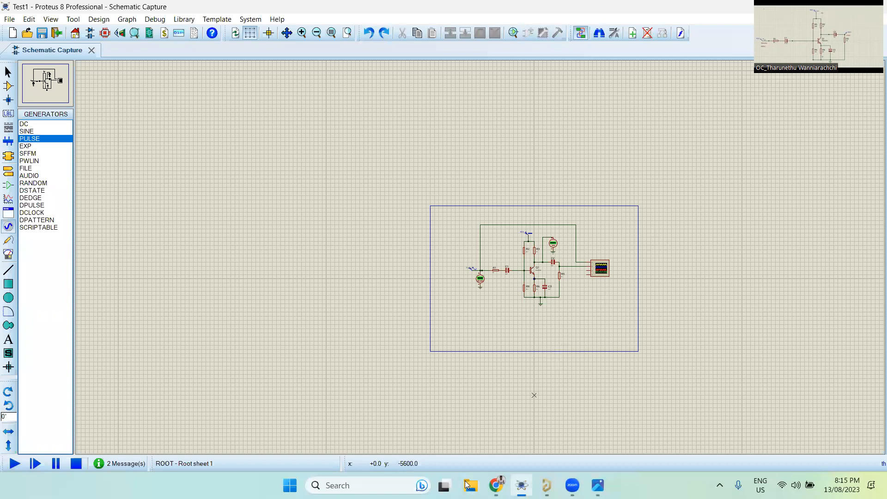
- Switch to File Explorer, look into the Proteus Professional 8.9 SP0 Build 27865 folder under Software on drive D:, and return to Software
key("alt+Tab")
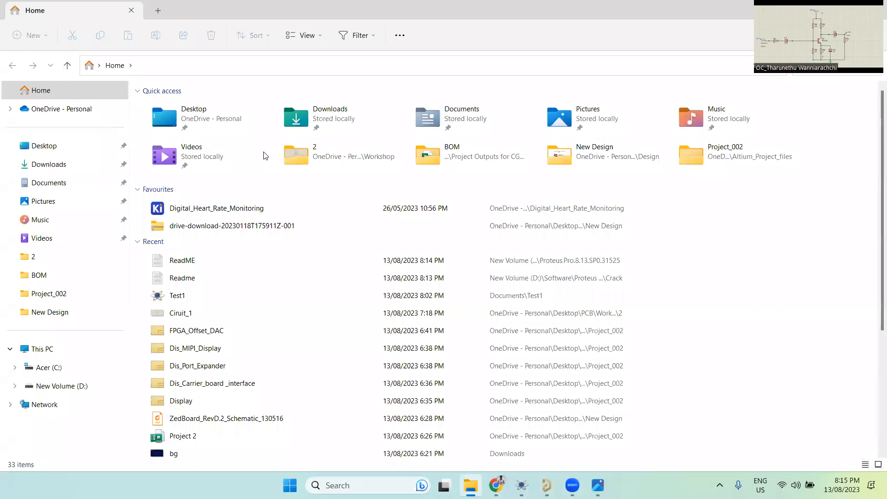
left_click(61, 385)
left_click(64, 373)
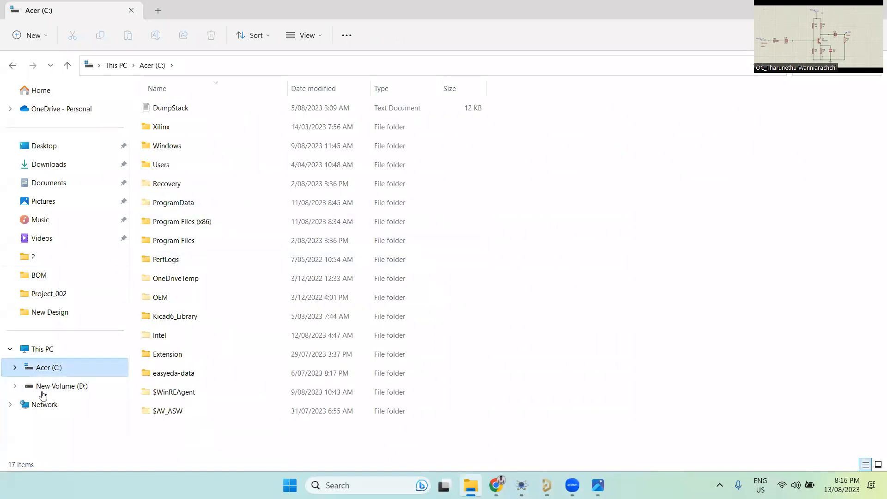
left_click(49, 388)
double_click(175, 208)
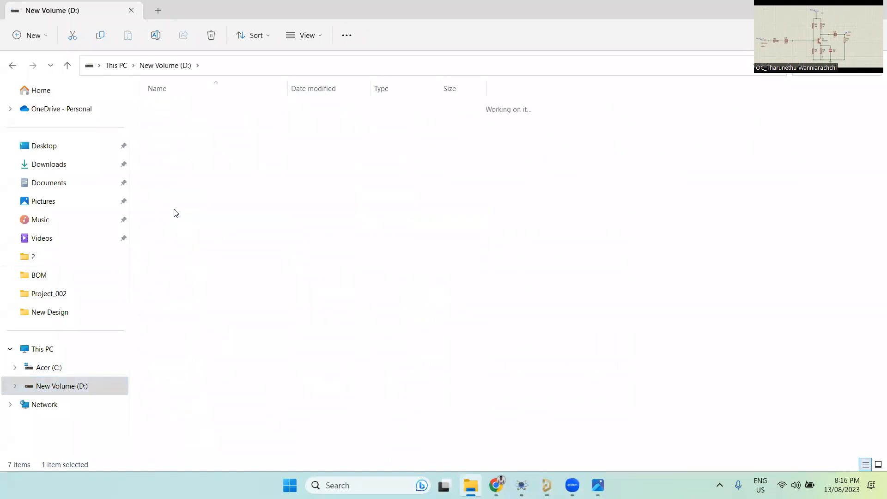
double_click(259, 153)
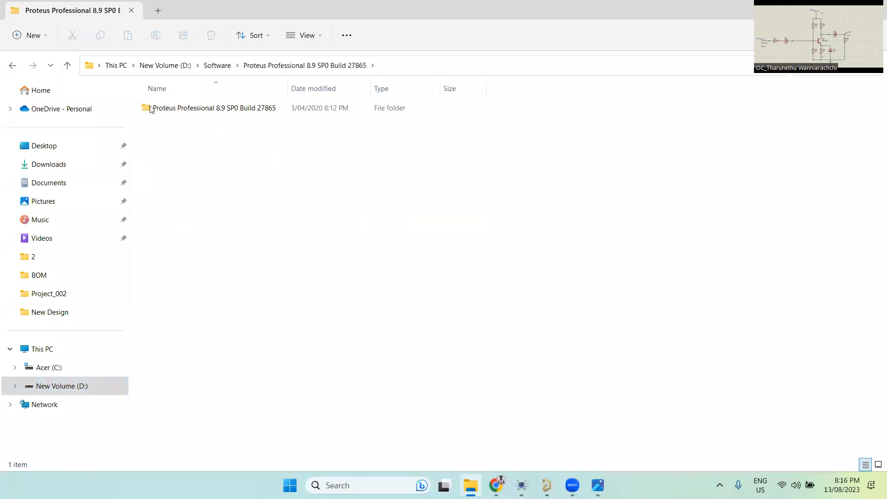
left_click(12, 65)
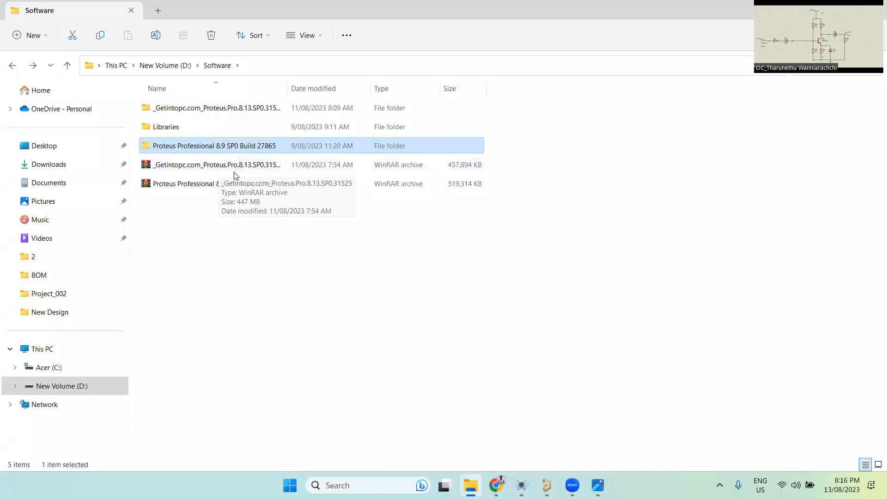
- Leave the Software folder and return to the amplifier schematic in Proteus
left_click(476, 396)
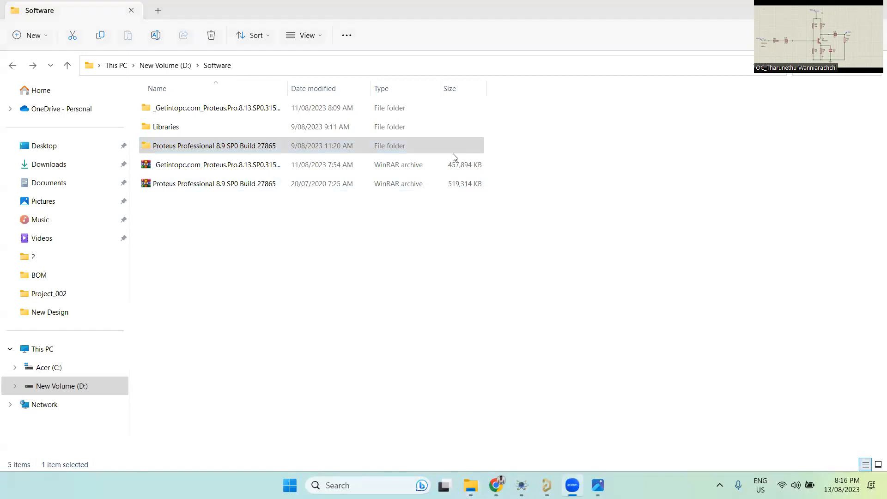
left_click(820, 7)
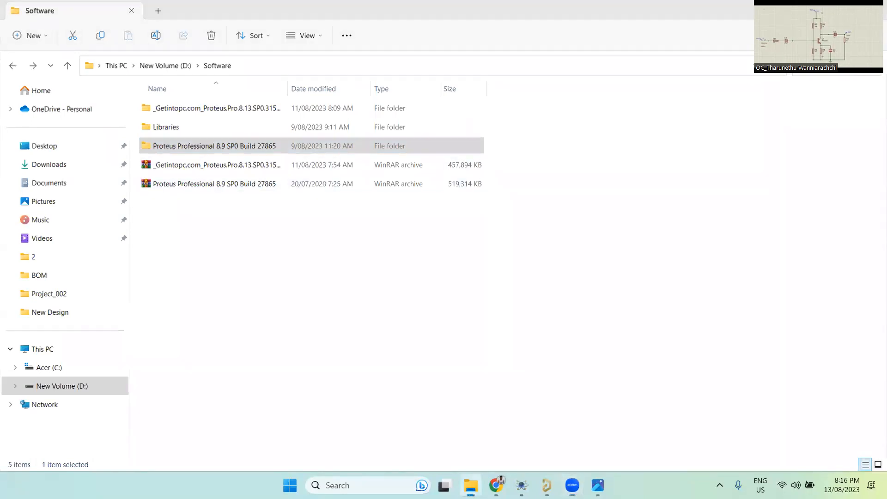
scroll(410, 223, "up", 1)
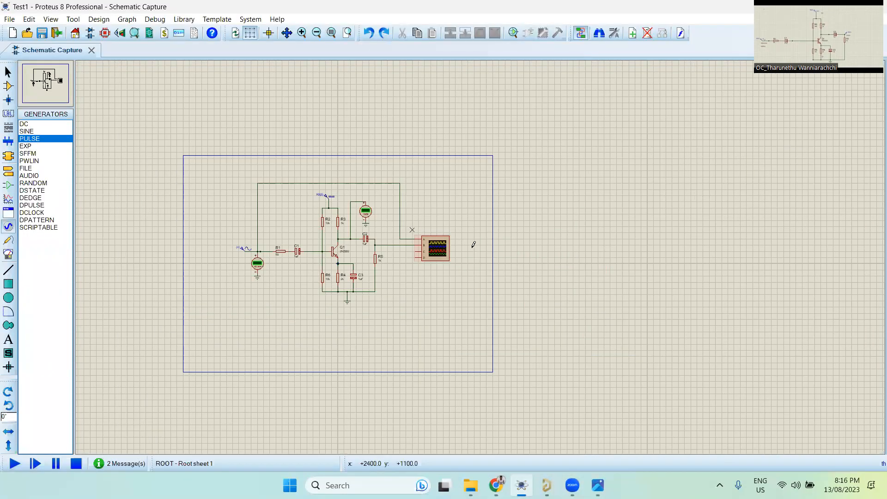
scroll(534, 383, "up", 1)
left_click(496, 485)
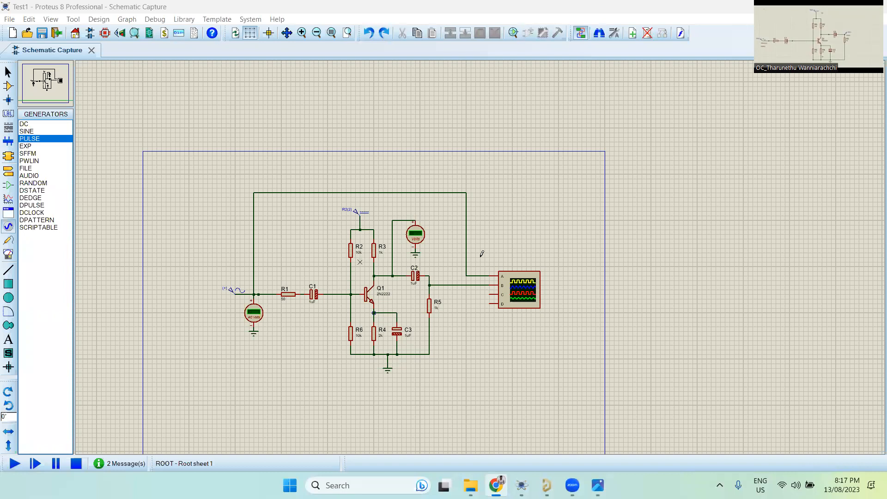
- Review the part reference and resistance of resistor R2 in its component properties, then close them without changes
scroll(360, 259, "up", 1)
scroll(480, 257, "up", 1)
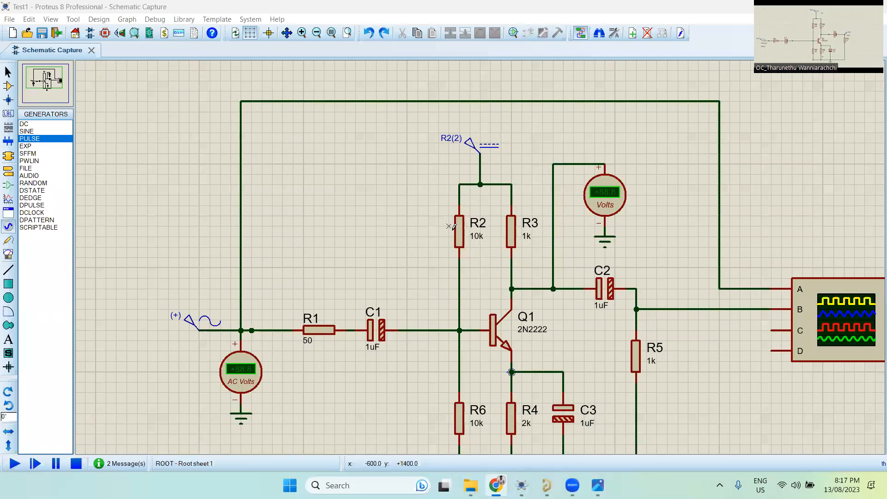
double_click(460, 242)
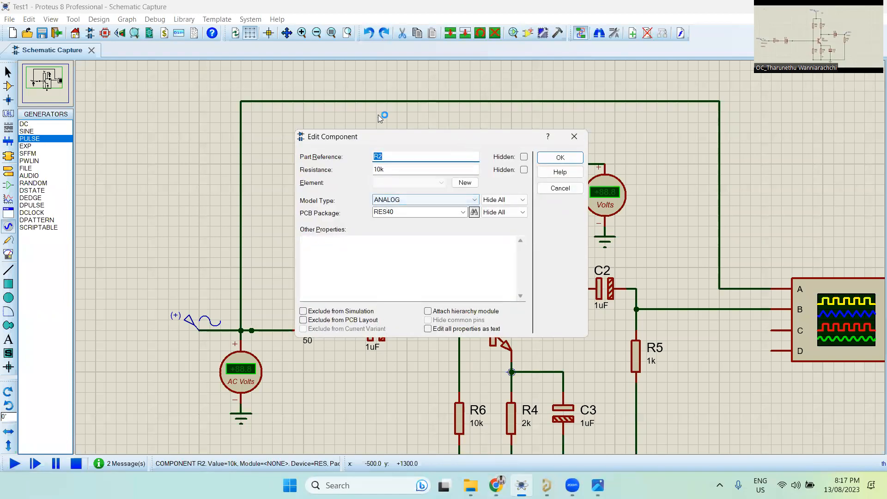
left_click_drag(400, 137, 176, 60)
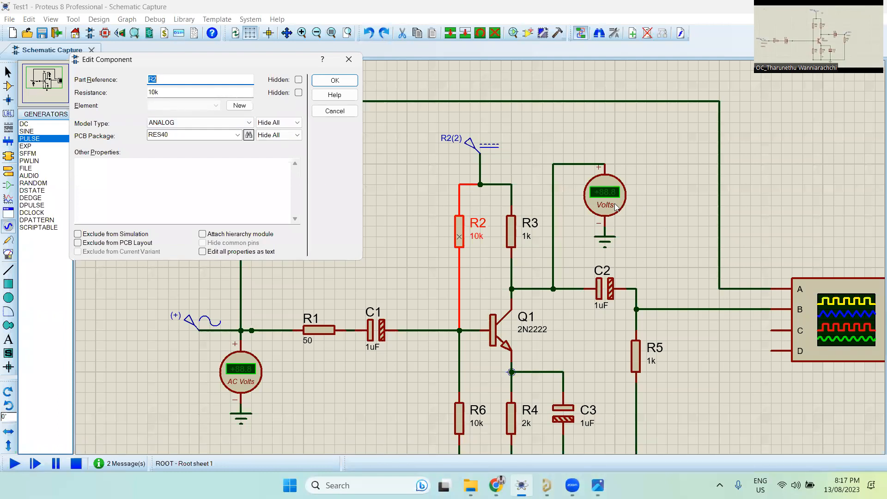
key("Tab")
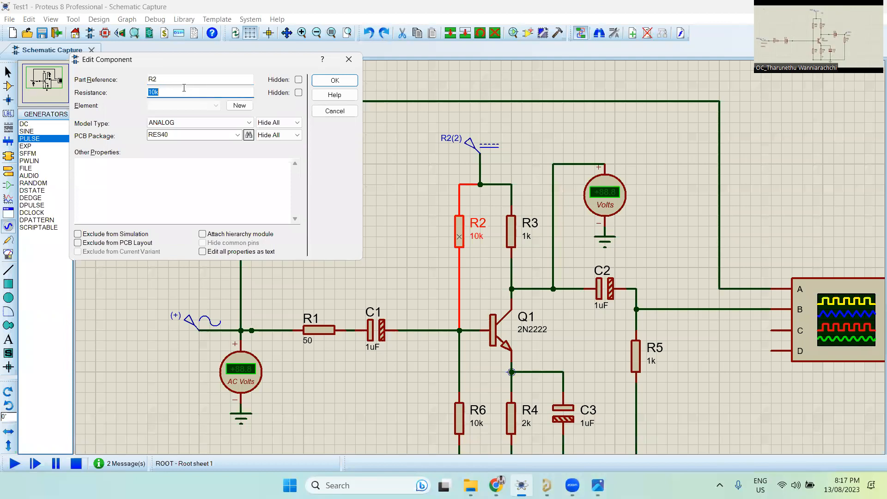
double_click(156, 76)
left_click(160, 91)
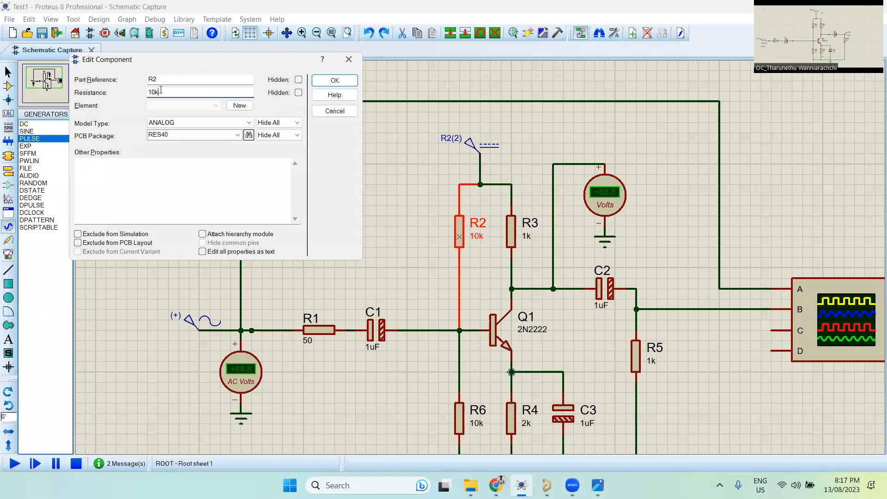
left_click(349, 60)
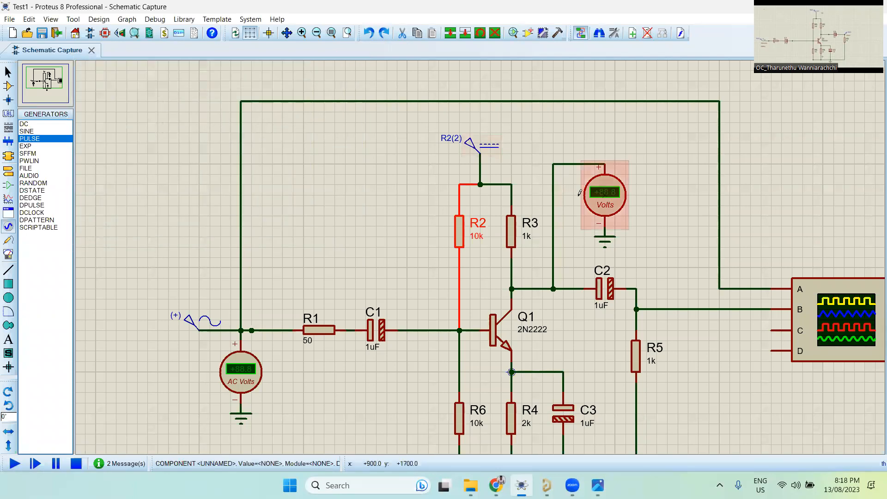
- Review the DC type and voltage of the supply generator above R2 and R3, then close its properties
scroll(614, 196, "down", 1)
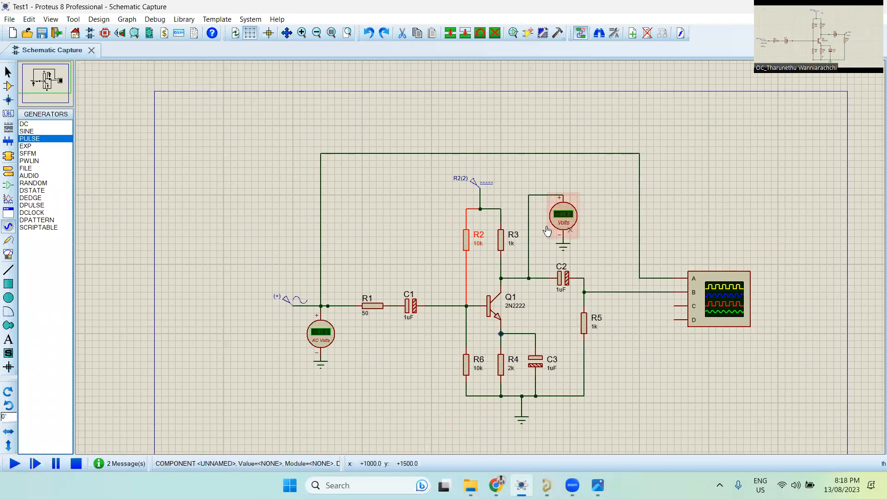
double_click(481, 178)
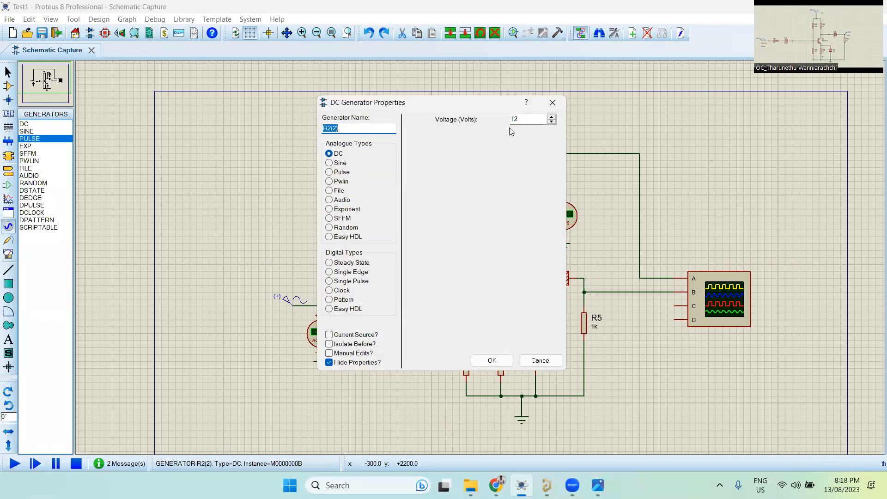
left_click(331, 155)
left_click(527, 119)
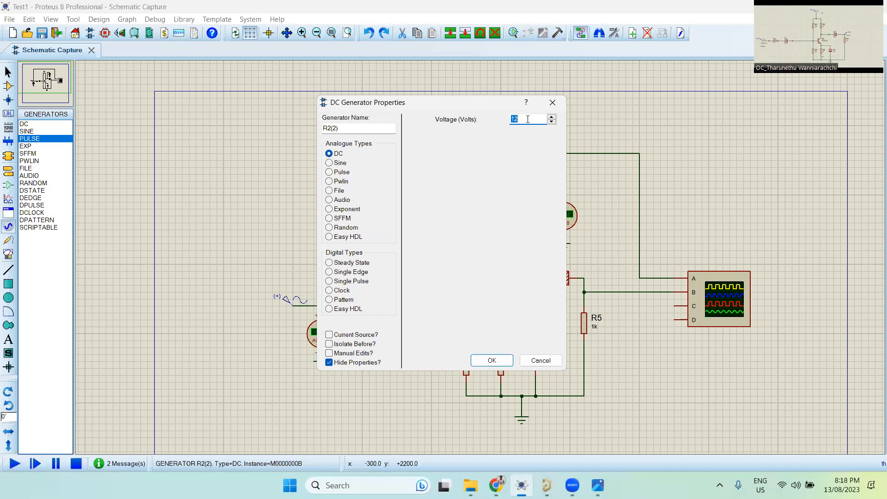
left_click(498, 359)
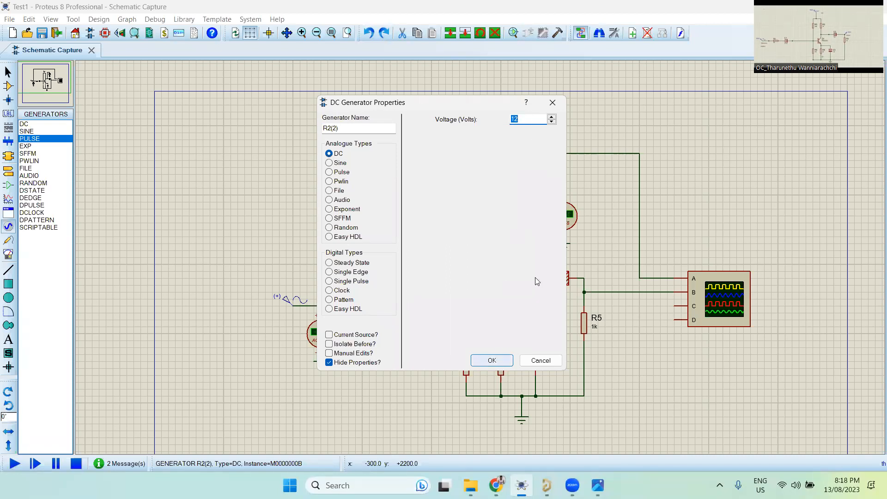
left_click(534, 118)
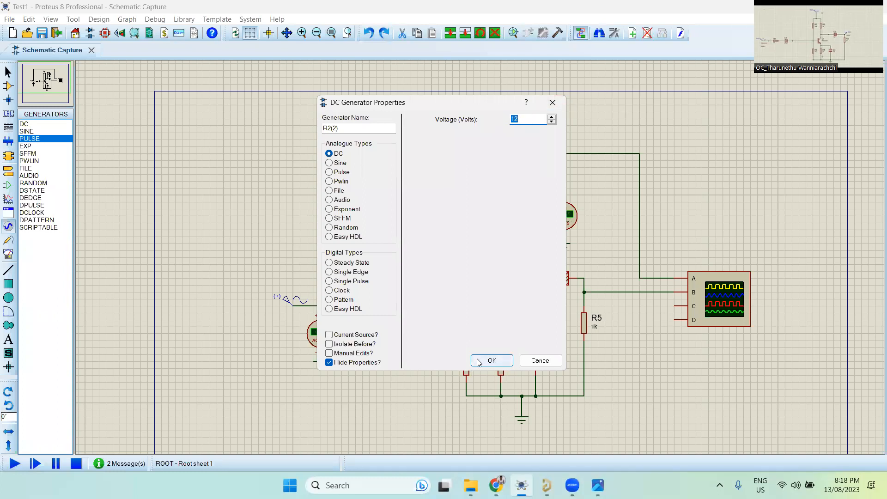
left_click(491, 360)
- Inspect the component properties of resistor R2 and capacitor C1, closing each without changes
scroll(560, 174, "down", 1)
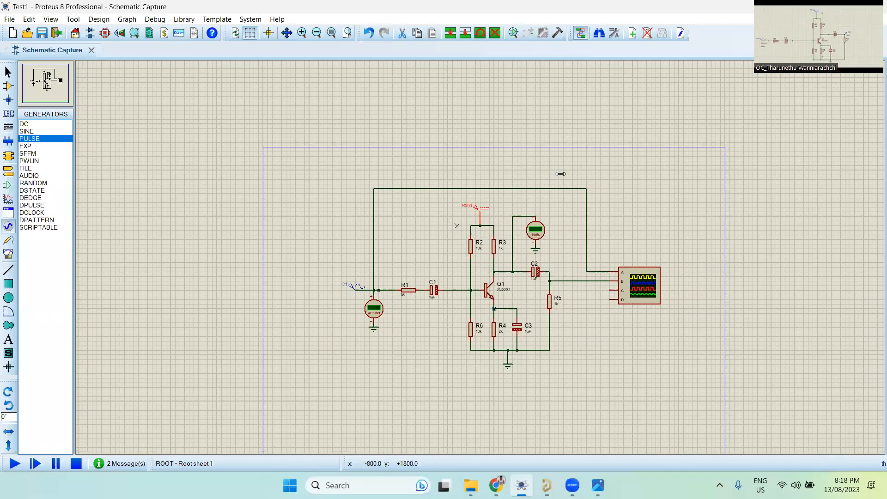
key("alt+Tab")
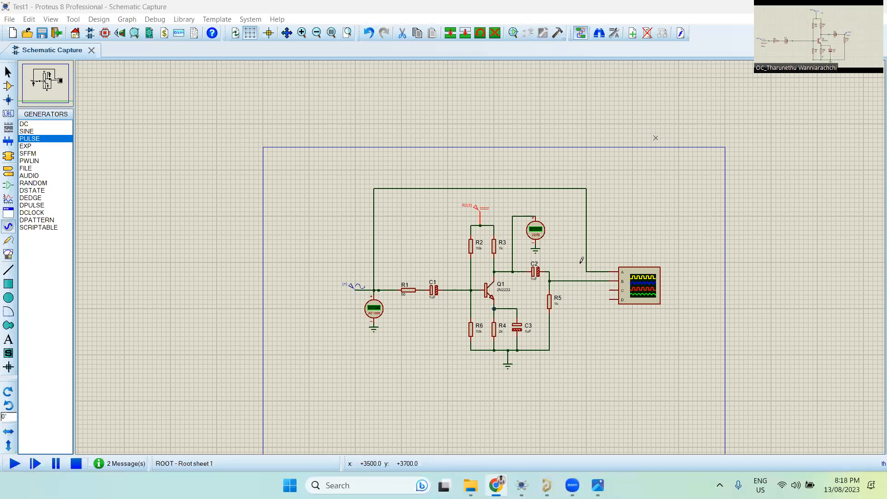
scroll(457, 246, "up", 2)
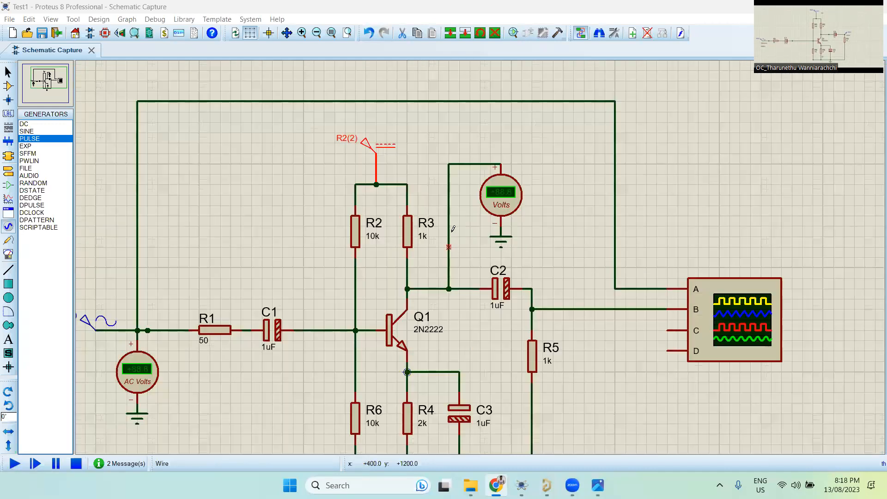
double_click(356, 231)
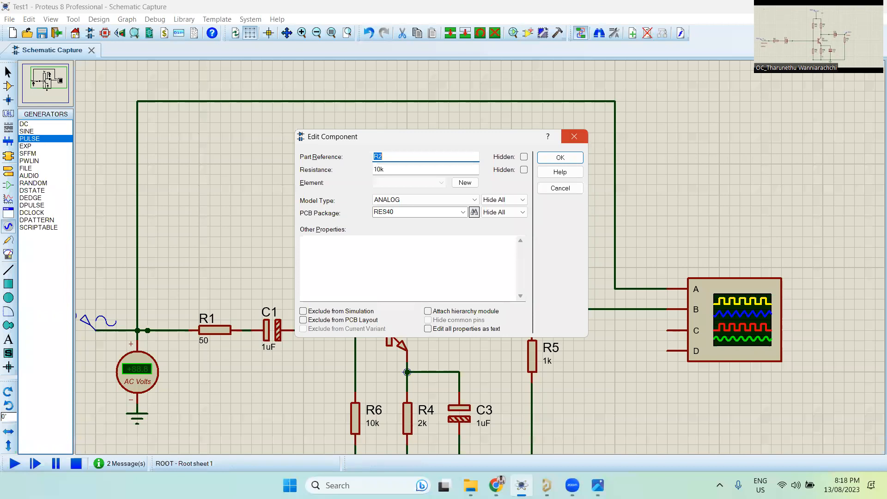
left_click(569, 139)
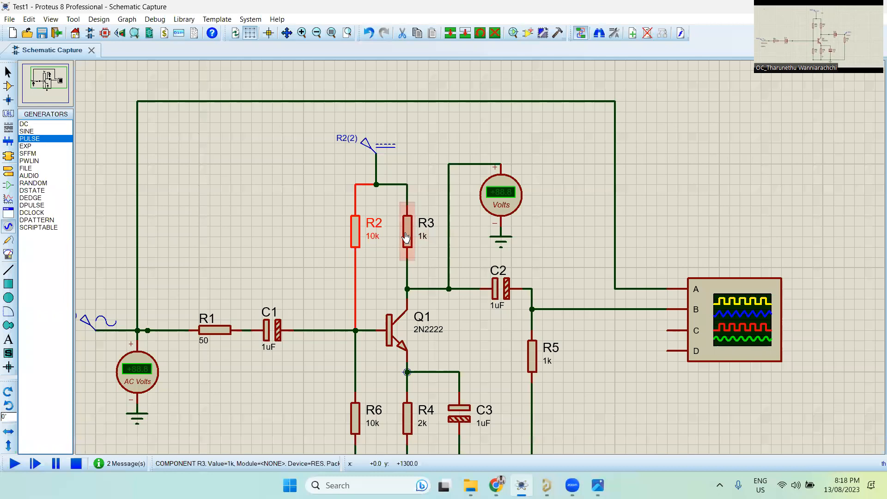
double_click(277, 339)
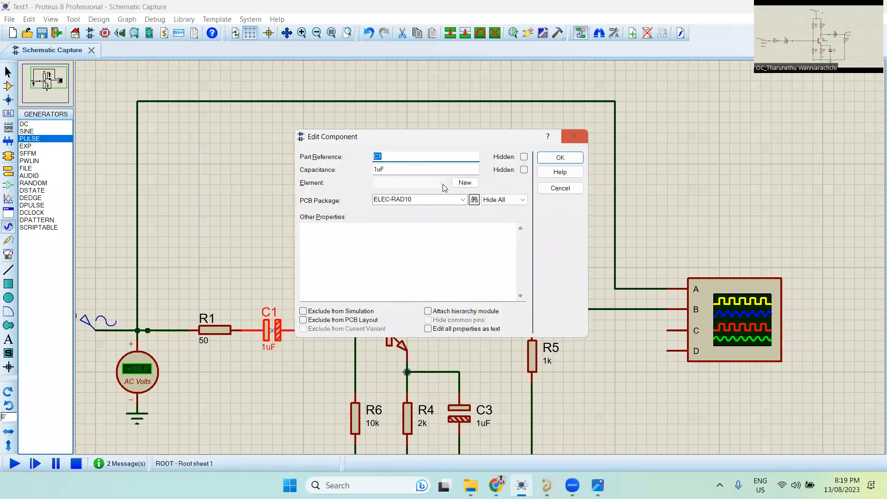
left_click(573, 136)
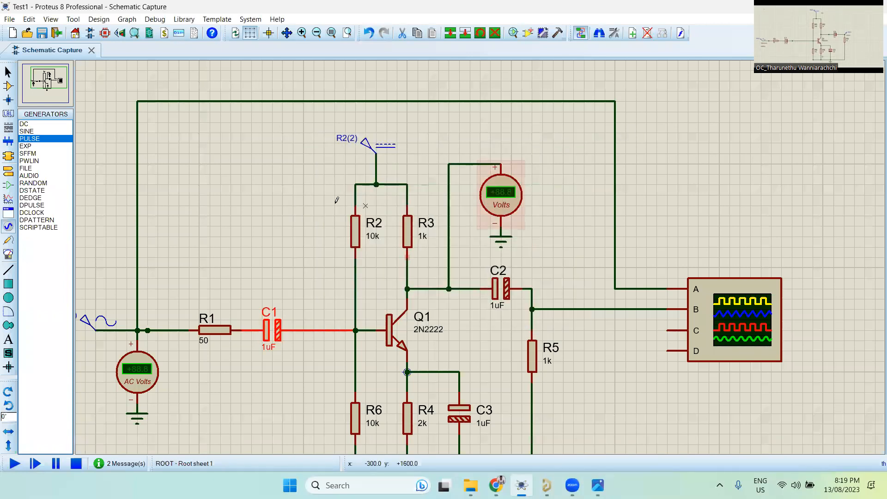
scroll(445, 305, "down", 1)
scroll(444, 305, "down", 1)
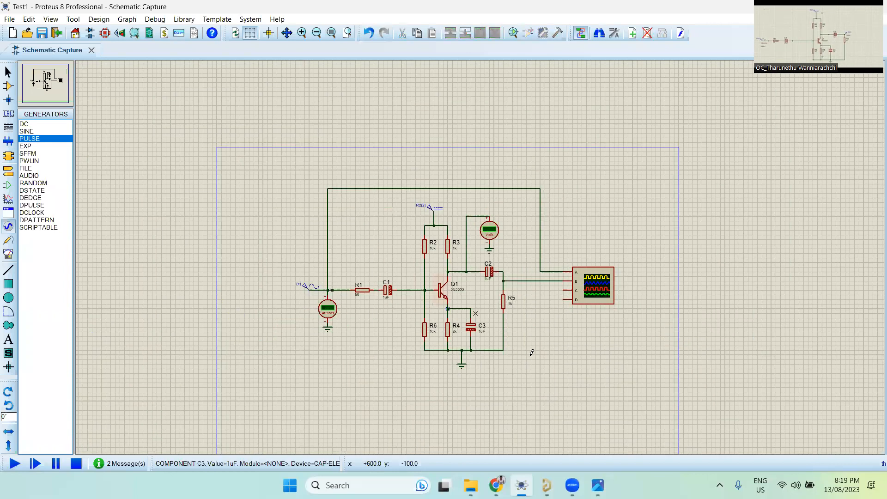
scroll(531, 353, "up", 1)
scroll(293, 117, "down", 1)
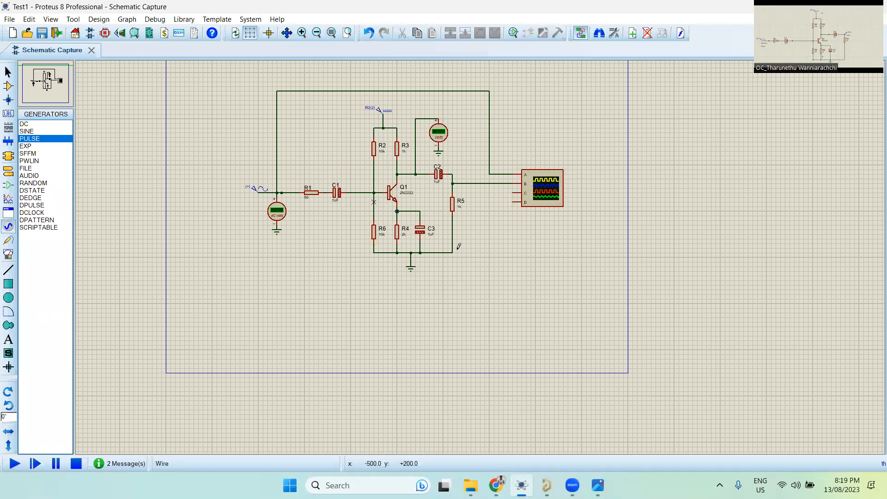
- Search the device library for "1uf" and look through the capacitor sub-categories offered for it
scroll(427, 250, "up", 1)
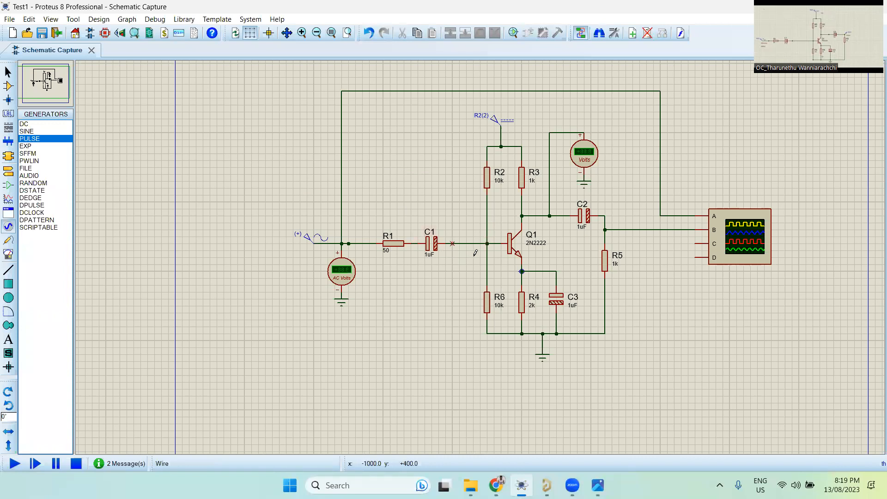
scroll(480, 253, "up", 1)
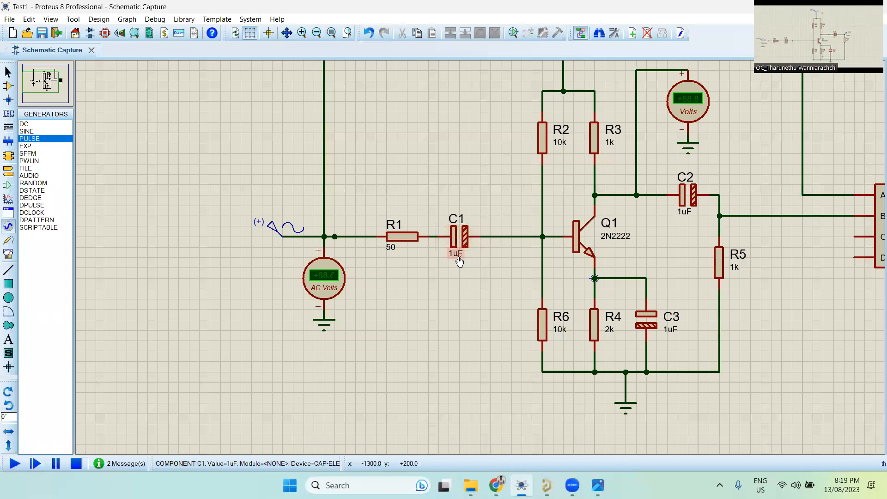
left_click(8, 86)
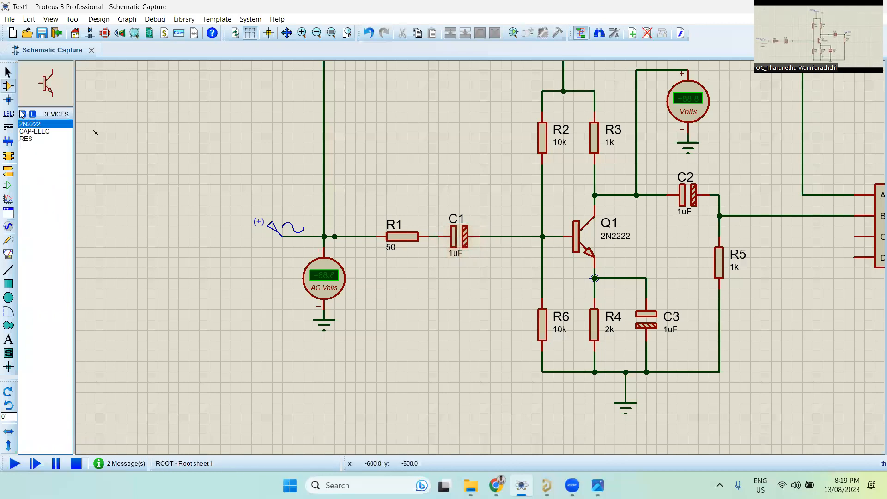
left_click(22, 114)
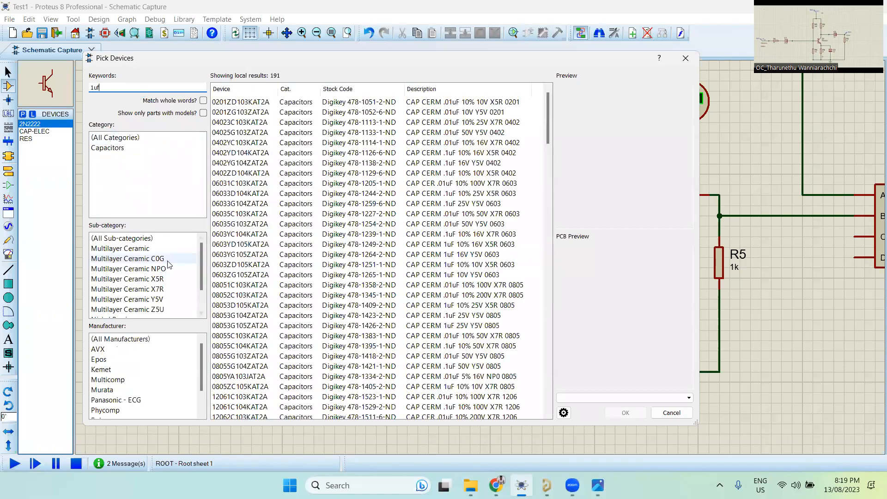
scroll(147, 263, "down", 2)
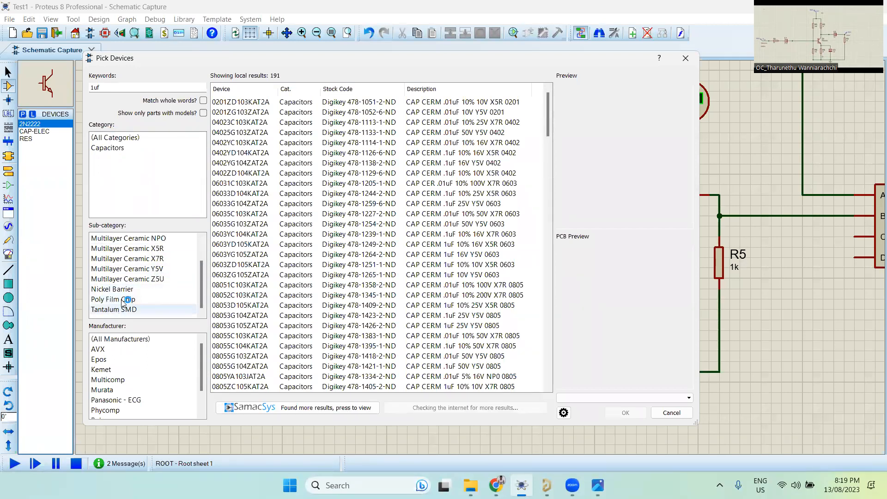
scroll(127, 263, "up", 3)
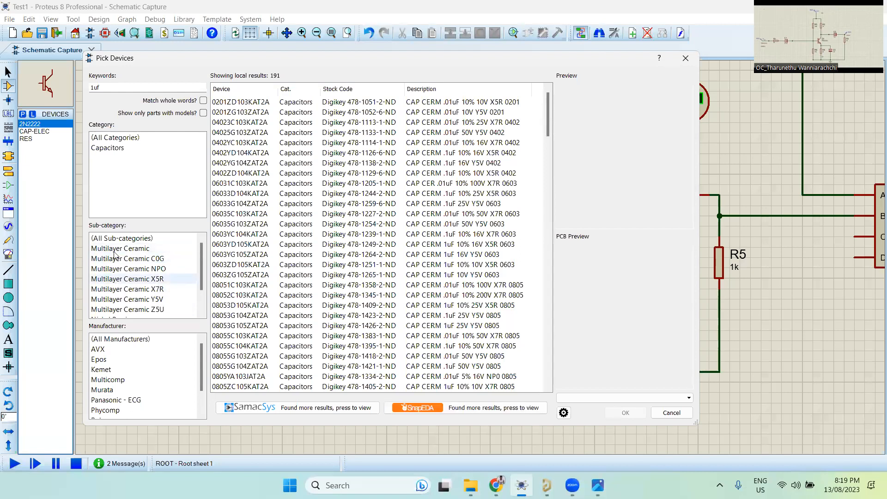
scroll(126, 254, "down", 1)
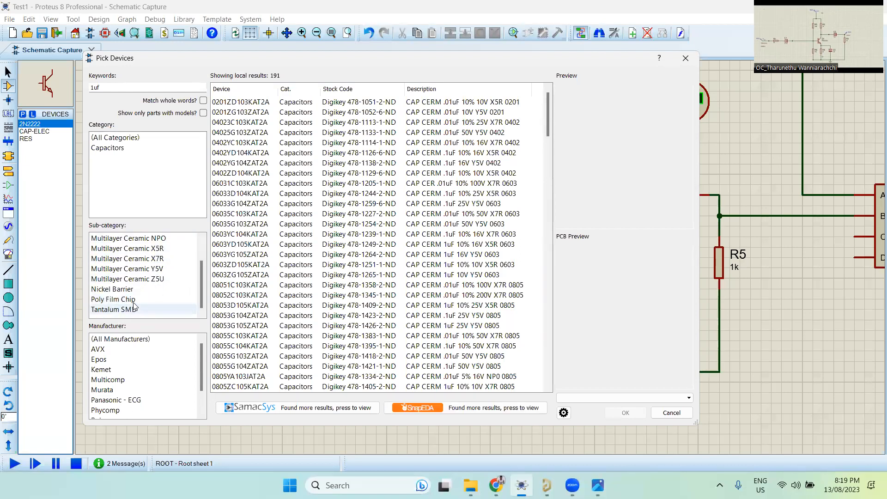
scroll(148, 287, "up", 1)
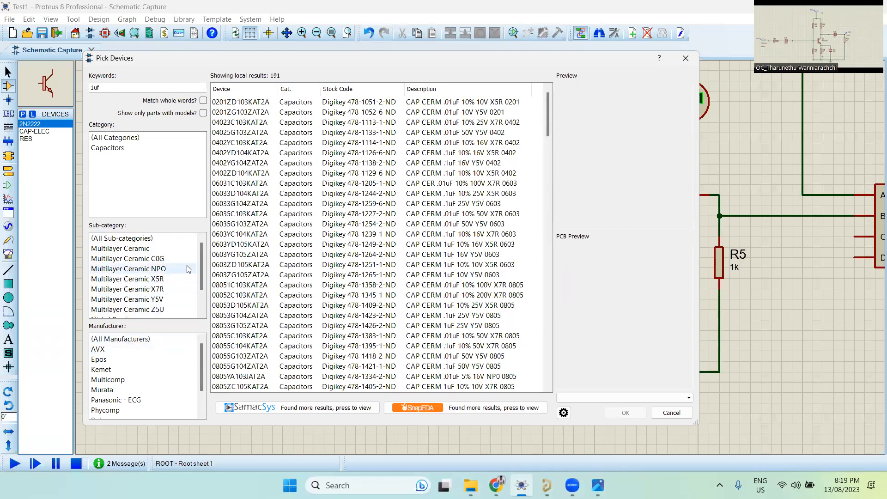
- Browse the 1uf parts in capacitor sub-categories such as Multilayer Ceramic X5R, Nickel Barrier and Poly Film Chip
left_click(95, 253)
left_click(124, 258)
left_click(127, 279)
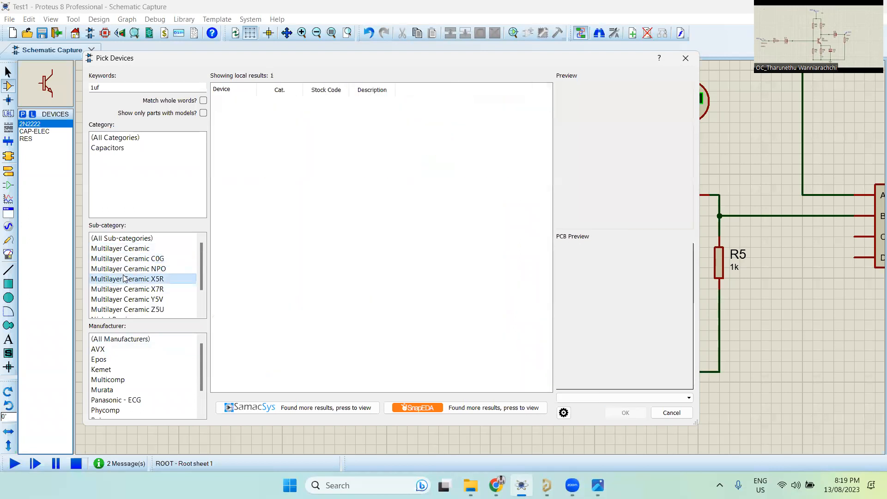
scroll(124, 291, "down", 1)
left_click(148, 289)
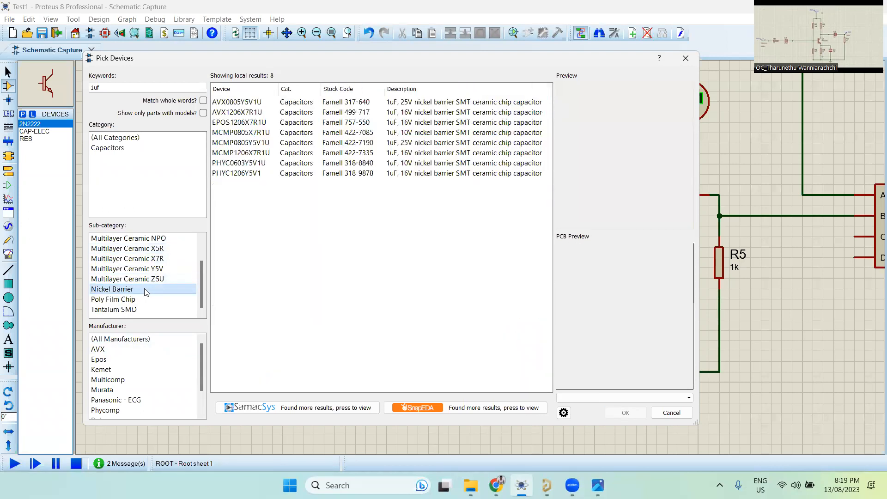
left_click(122, 300)
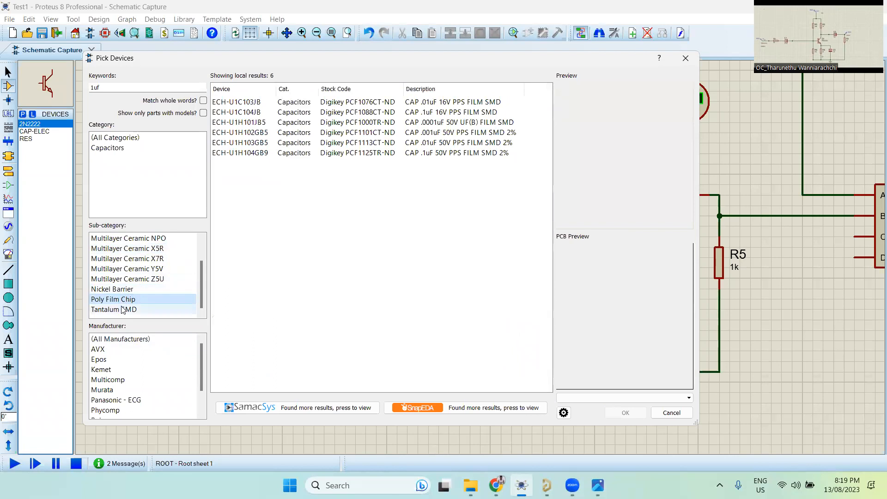
scroll(154, 262, "up", 1)
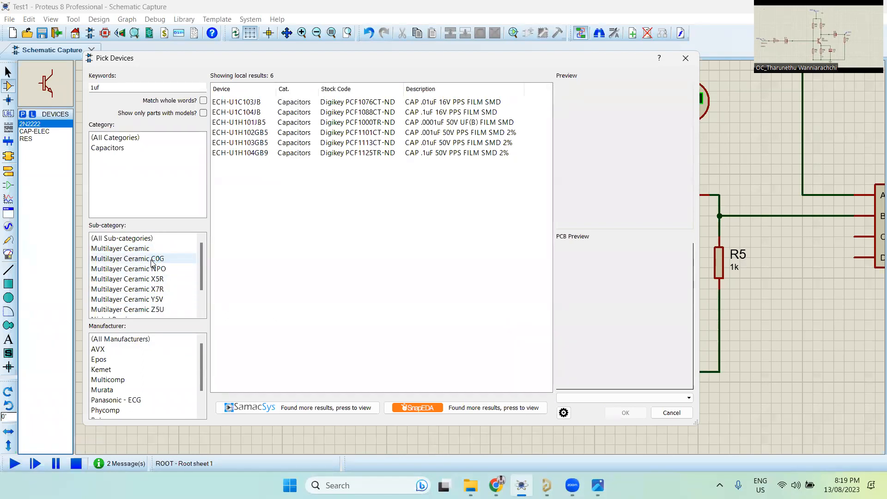
- Filter the 1uf search to the Capacitors category and the Tantalum SMD sub-category
left_click(127, 150)
scroll(126, 286, "down", 2)
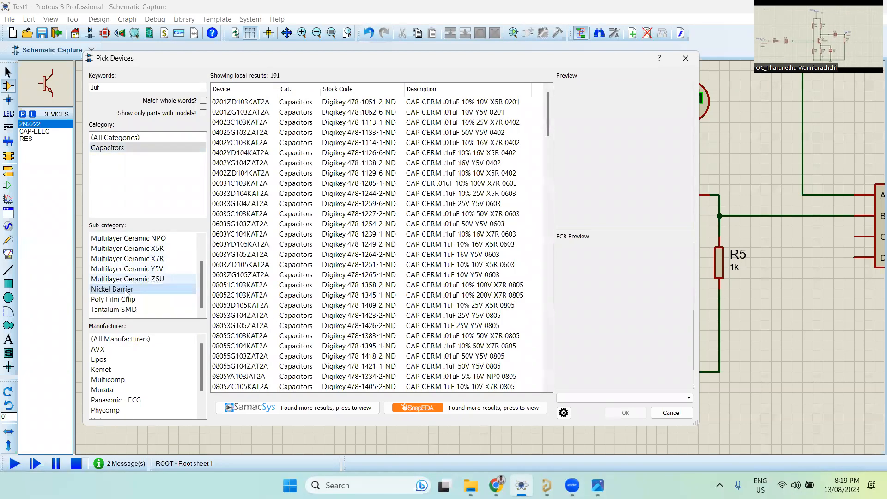
left_click(127, 309)
scroll(138, 278, "up", 1)
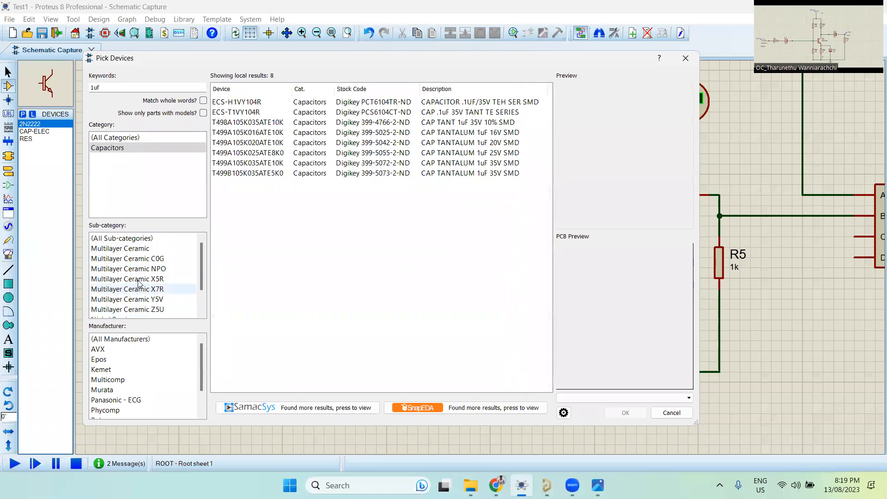
scroll(138, 282, "down", 1)
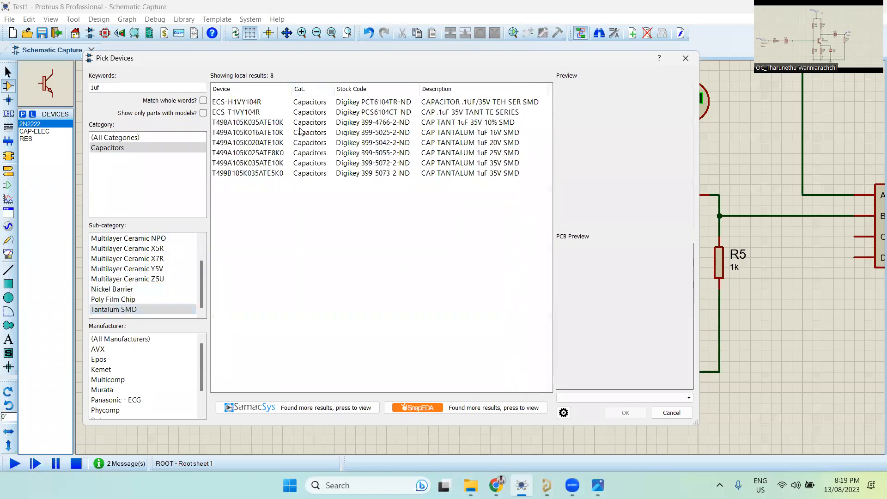
scroll(134, 266, "up", 1)
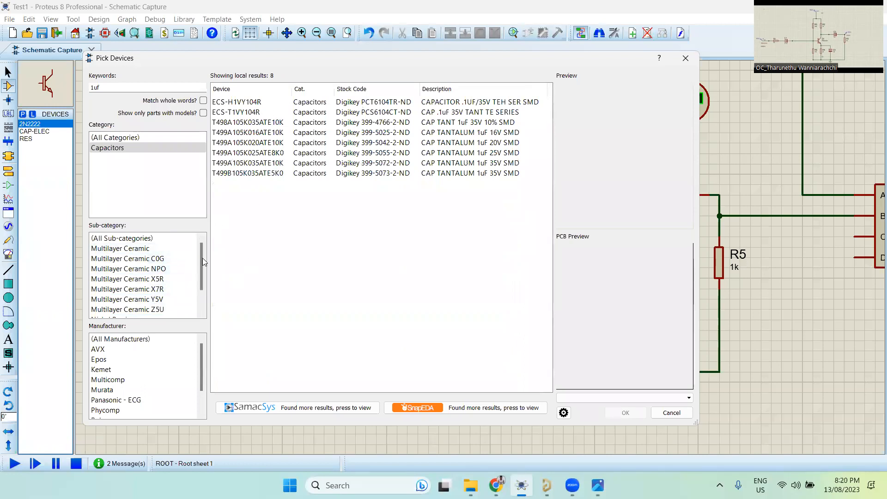
scroll(199, 273, "down", 1)
scroll(201, 259, "up", 1)
- Add the ECS-H1VY104R tantalum capacitor to the project's device list and close the device picker
left_click(355, 102)
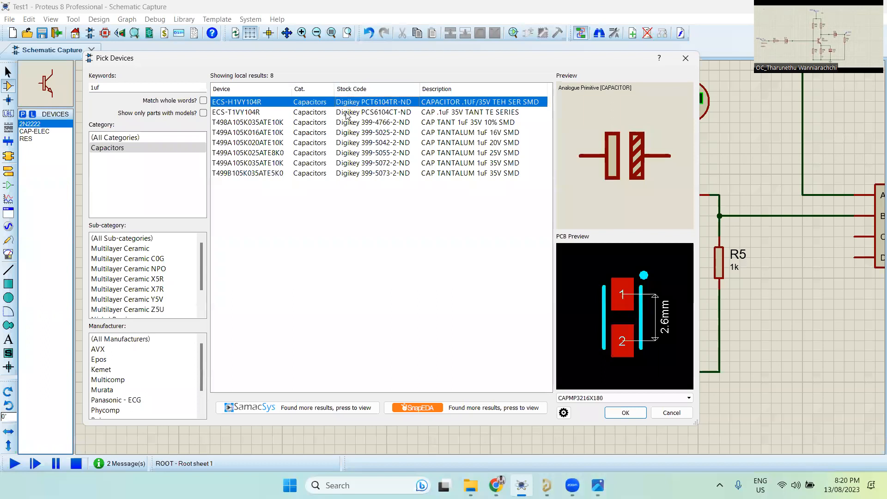
double_click(355, 103)
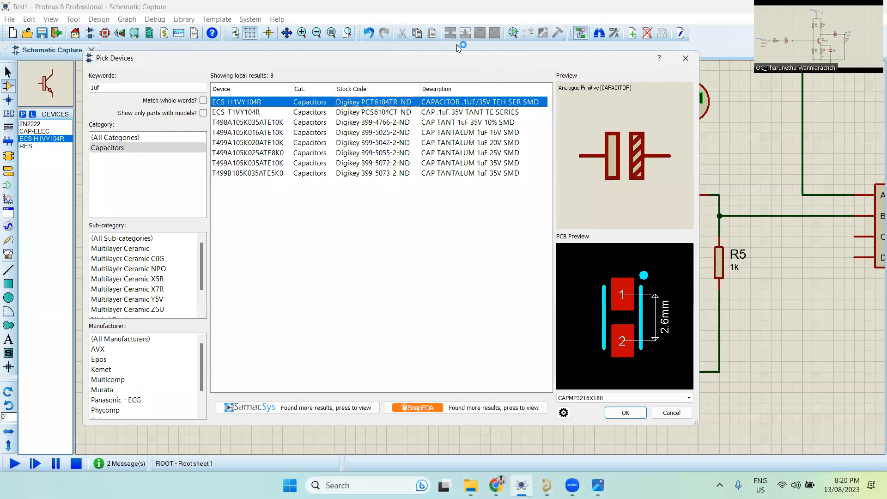
left_click(596, 398)
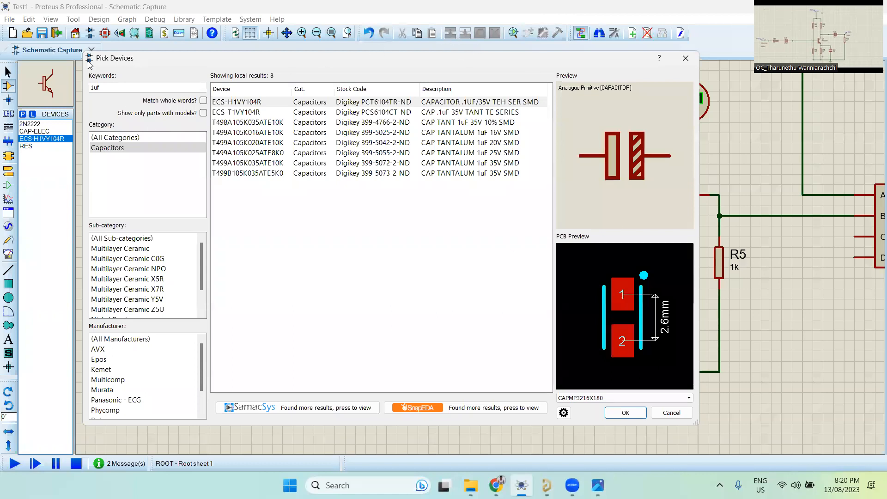
left_click(685, 59)
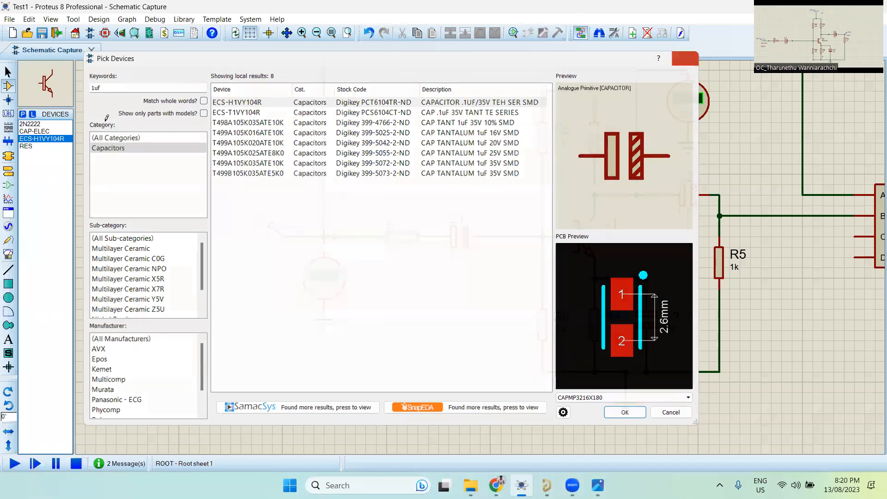
- Place a trial ECS-H1VY104R capacitor in the empty area above R1 and delete it from the schematic
double_click(67, 137)
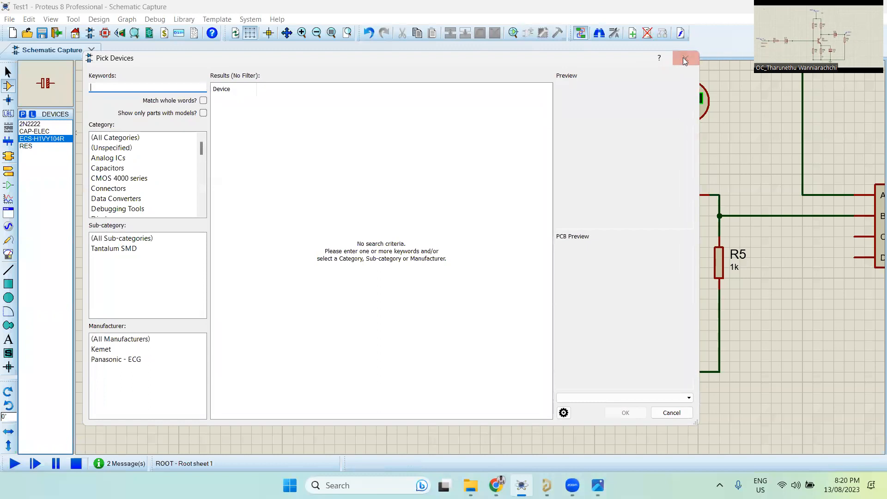
left_click(685, 59)
left_click(334, 143)
left_click(396, 142)
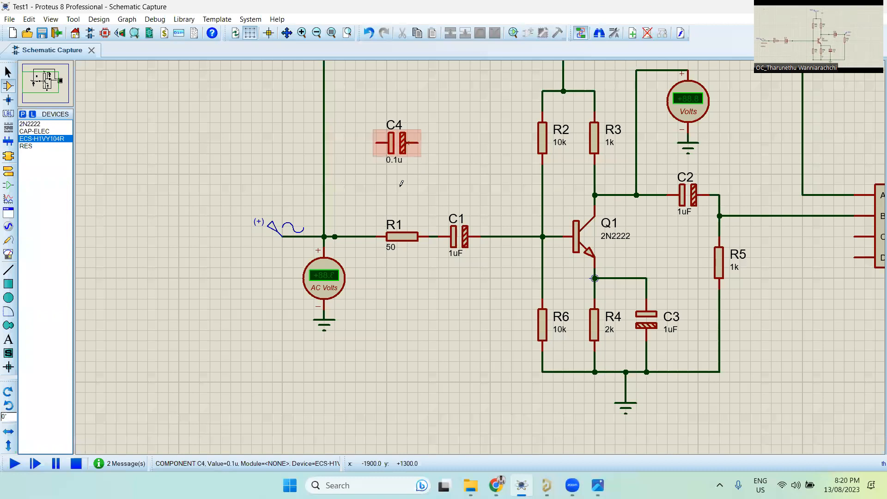
left_click(409, 141)
key("Delete")
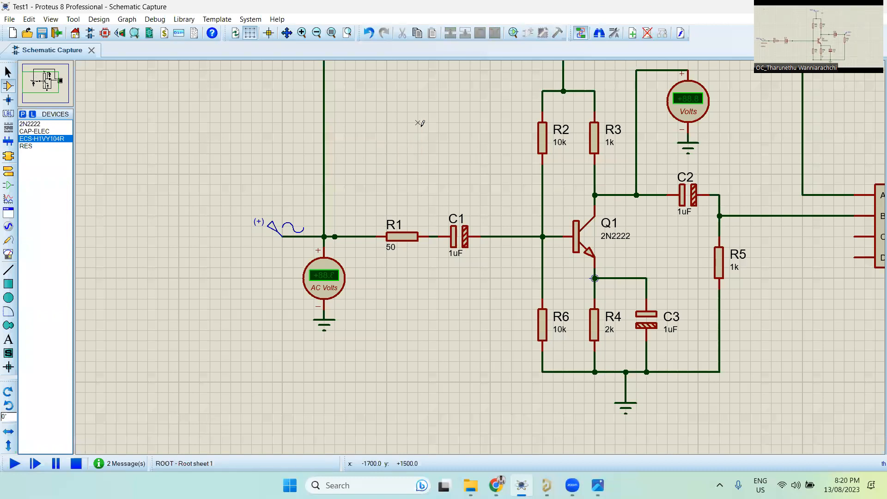
- Search the device library for "10k", filter to 0.6W Metal Film resistors, and add MINRES10K to the device list
left_click(23, 115)
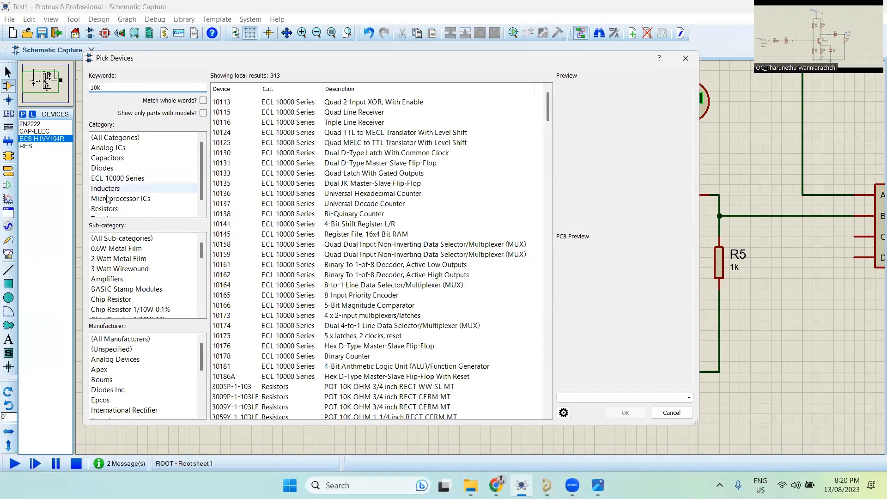
left_click(101, 210)
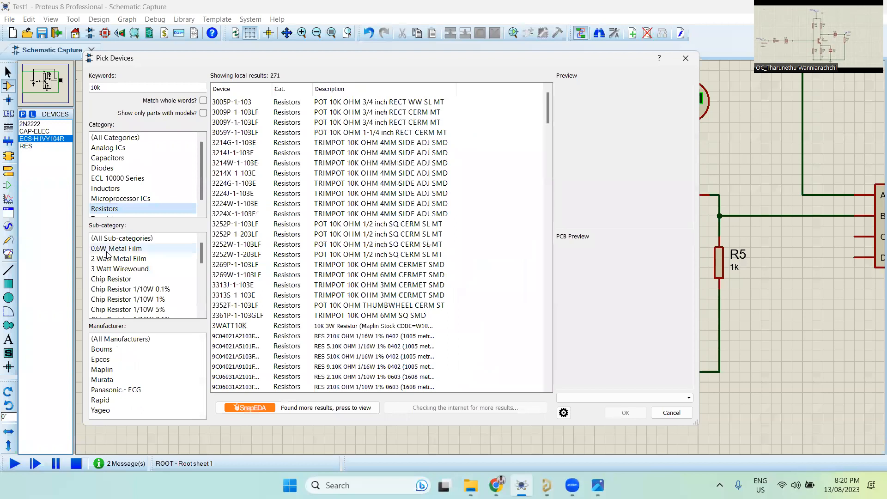
left_click(100, 250)
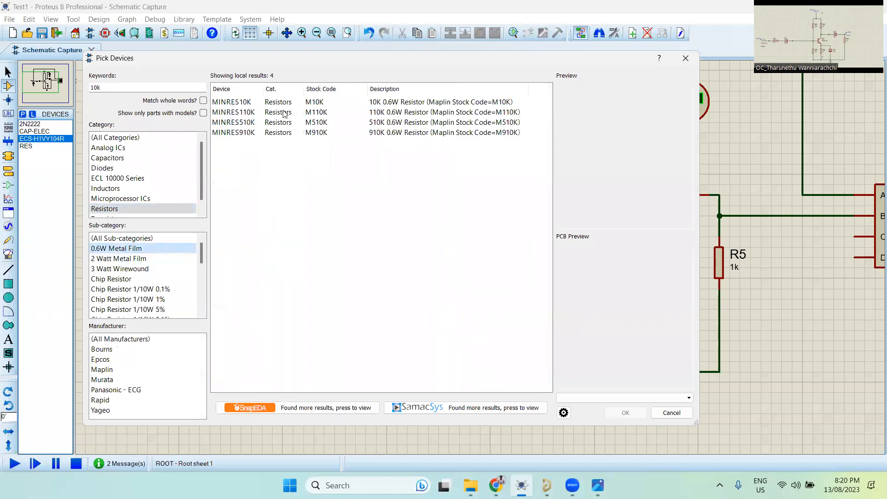
left_click(331, 102)
double_click(317, 104)
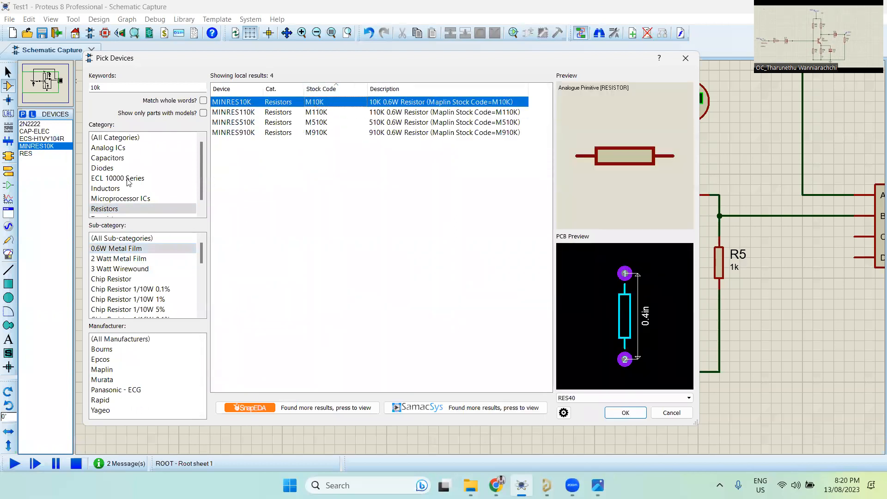
left_click(686, 58)
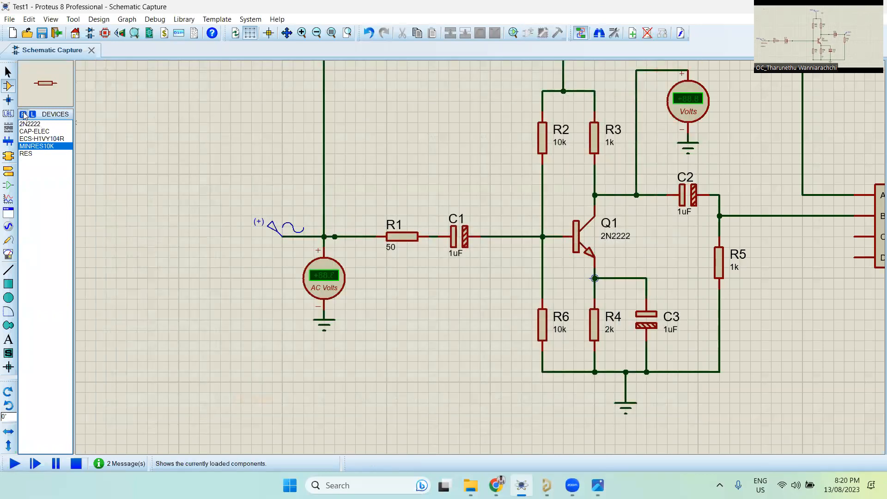
- Search the device library for "10uf" and filter to the Multilayer Ceramic X5R sub-category of Capacitors
left_click(23, 114)
type("10uf")
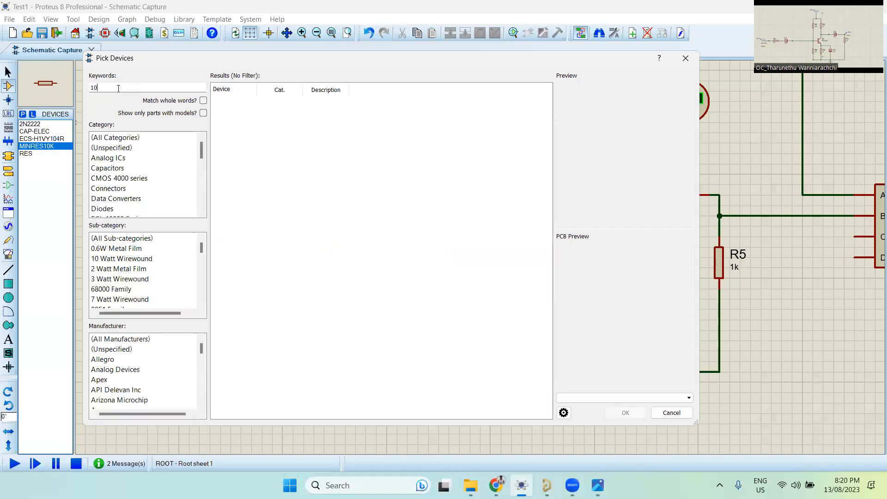
left_click(125, 148)
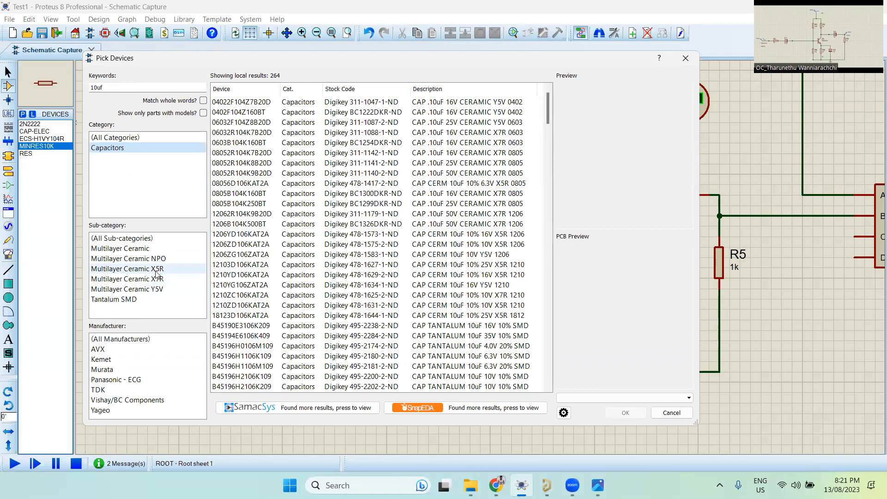
left_click(157, 269)
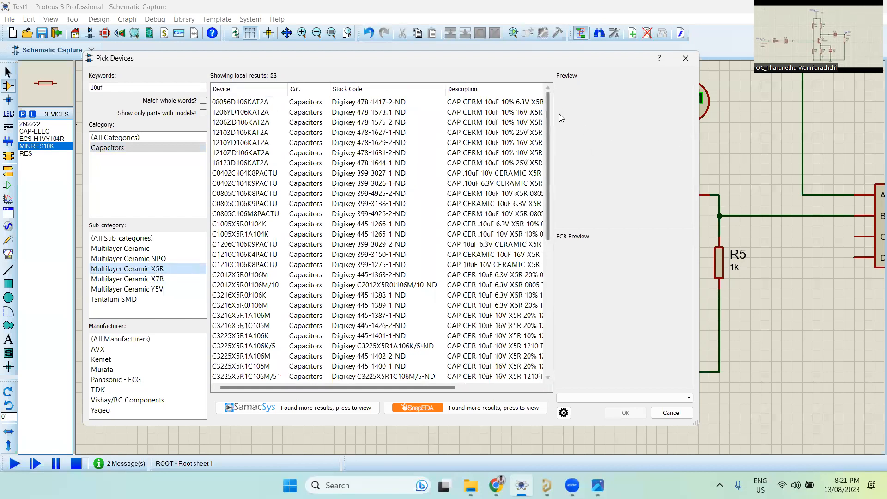
- Preview several 10uF X5R capacitors, add 08056D106KAT2A to the device list, and close the device picker
left_click(492, 122)
left_click(494, 163)
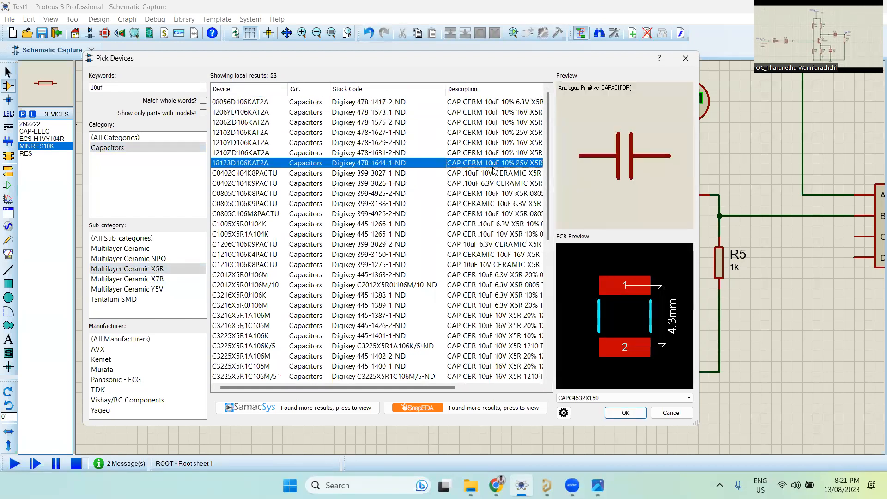
left_click(488, 105)
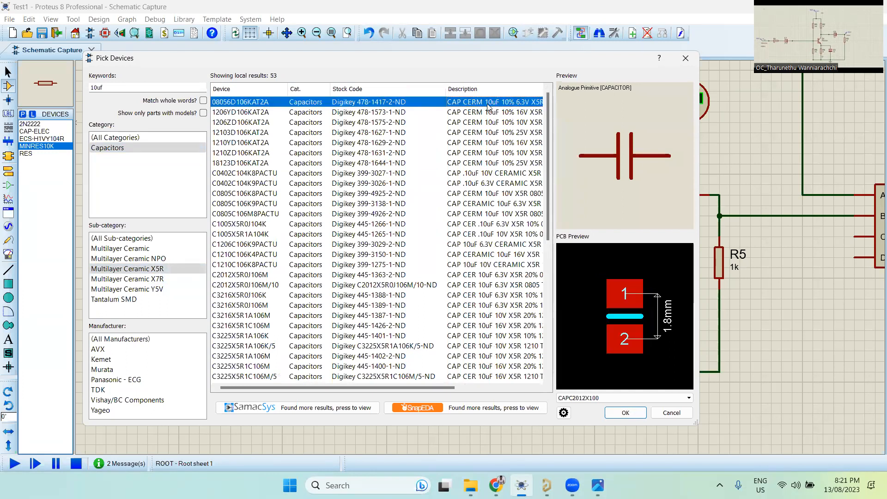
double_click(486, 105)
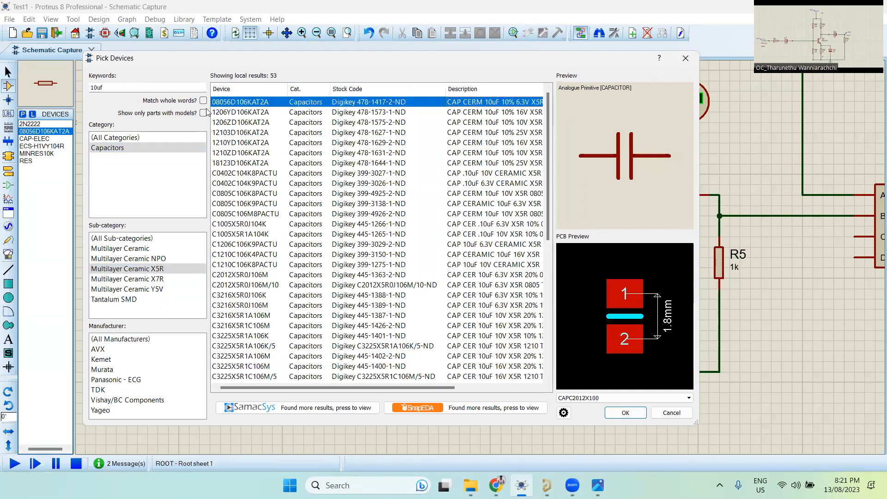
left_click(685, 58)
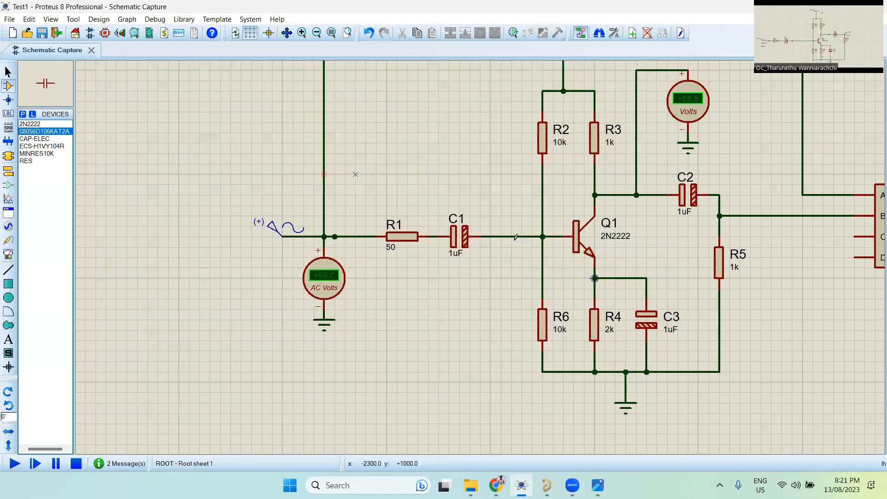
- Examine the amplifier schematic around R2, R3, and the DC supply, including the overall circuit layout
scroll(515, 237, "down", 3)
scroll(405, 133, "up", 2)
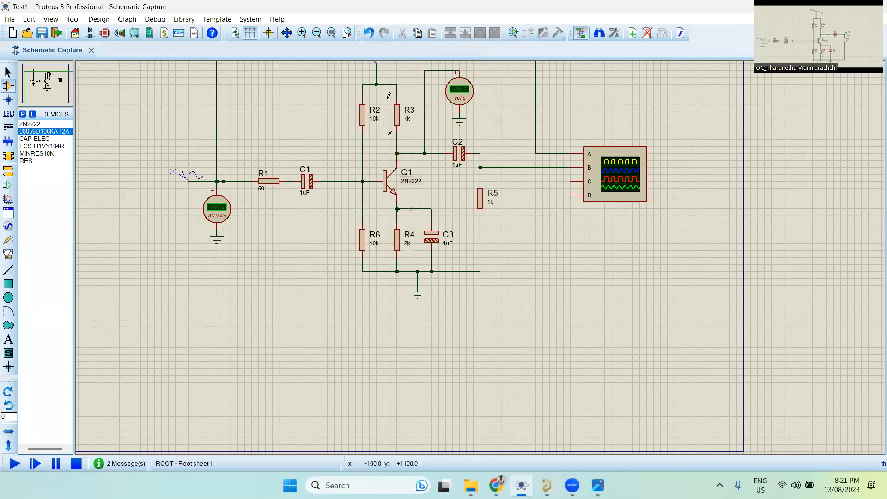
scroll(480, 256, "up", 1)
scroll(482, 253, "down", 1)
scroll(527, 264, "up", 2)
left_click(465, 259)
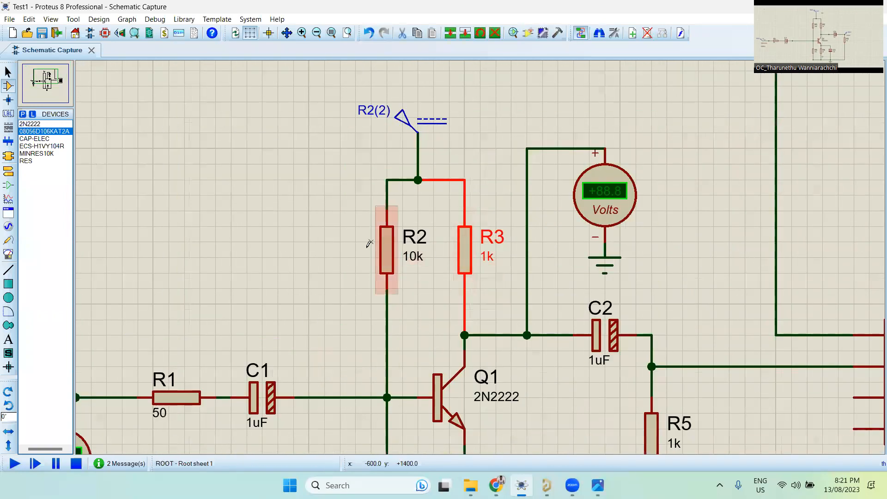
scroll(430, 231, "down", 3)
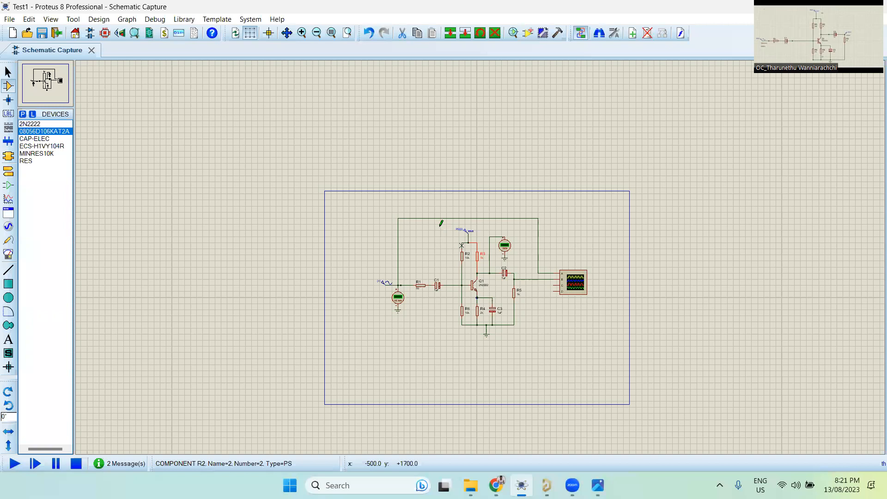
scroll(477, 323, "up", 3)
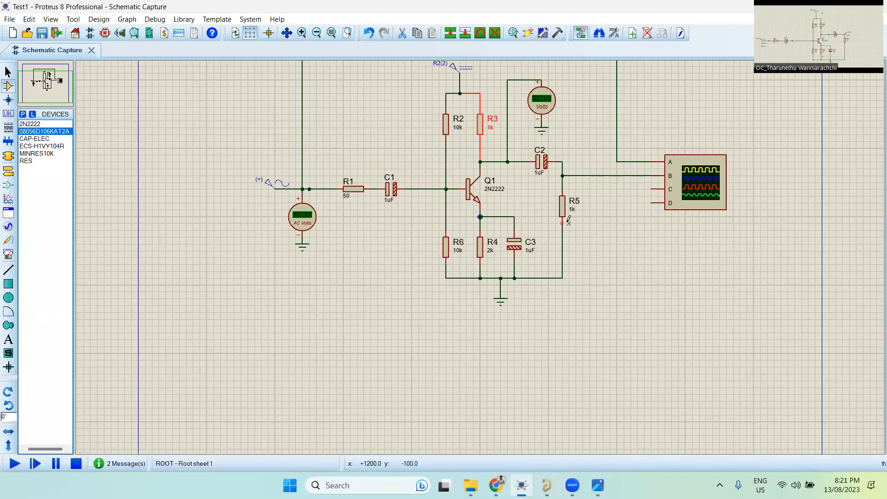
scroll(607, 240, "down", 1)
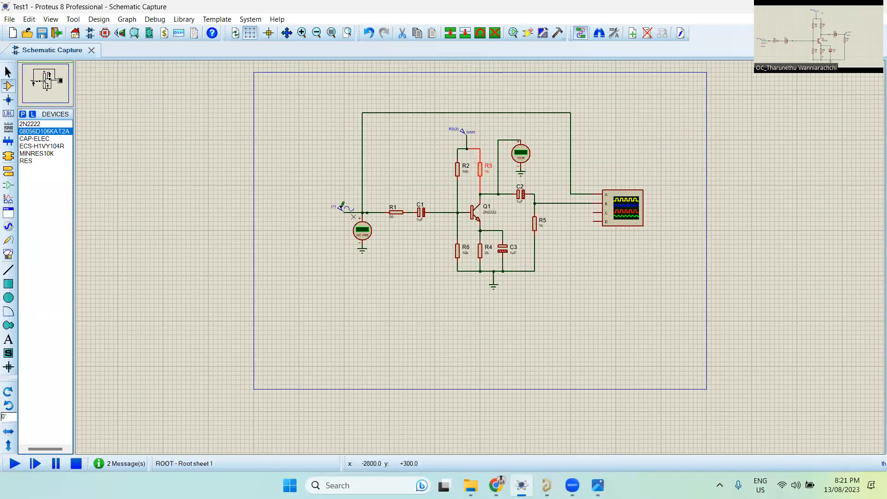
- Place a trial MINRES10K resistor rotated -90° in the empty area of the sheet above the sine source
left_click(48, 154)
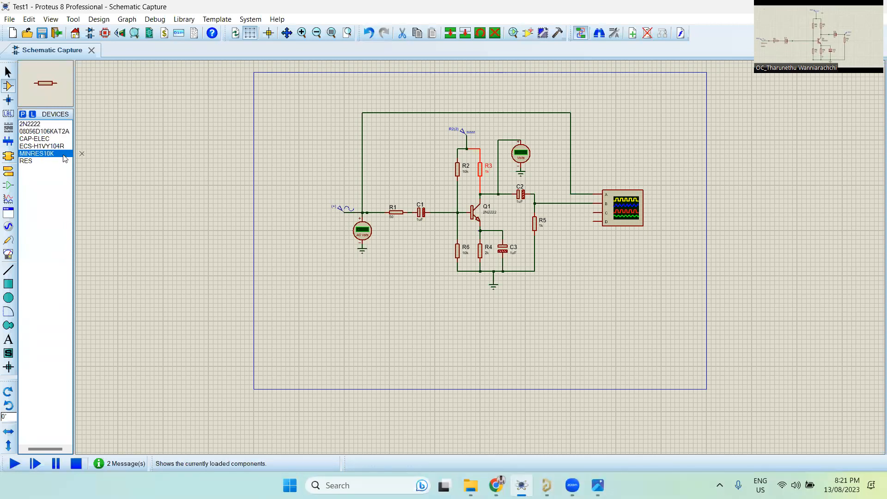
left_click(295, 131)
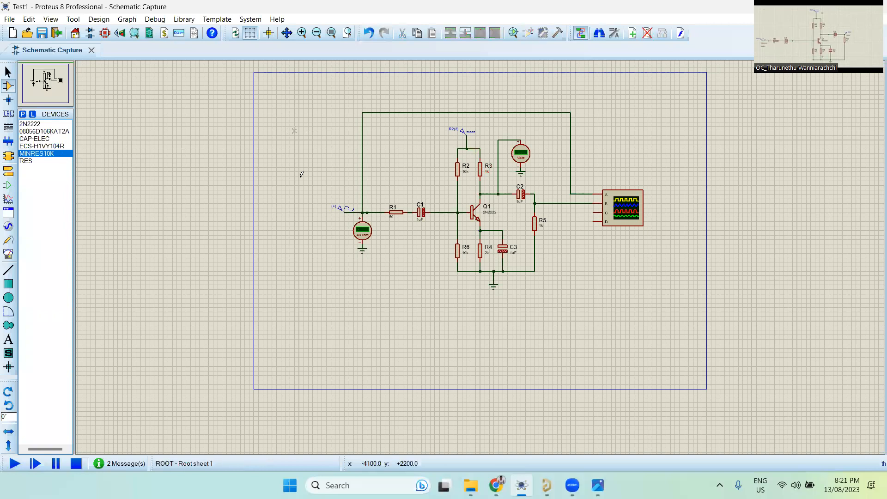
left_click(300, 171)
key("KP_Subtract")
scroll(303, 151, "up", 3)
left_click(480, 259)
scroll(481, 261, "down", 1)
scroll(483, 282, "up", 1)
- Inspect the component properties of the newly placed resistor R7, including its resistance and PCB package, and close them without changes
double_click(471, 240)
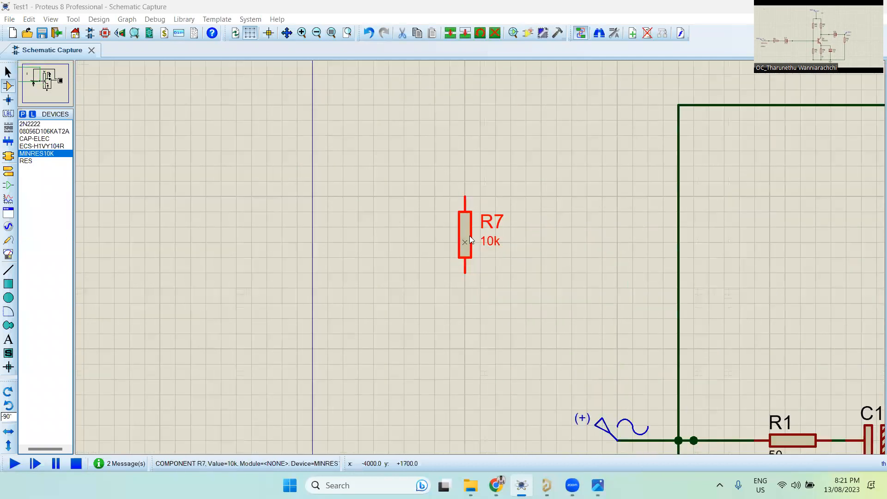
left_click(574, 138)
scroll(480, 256, "down", 1)
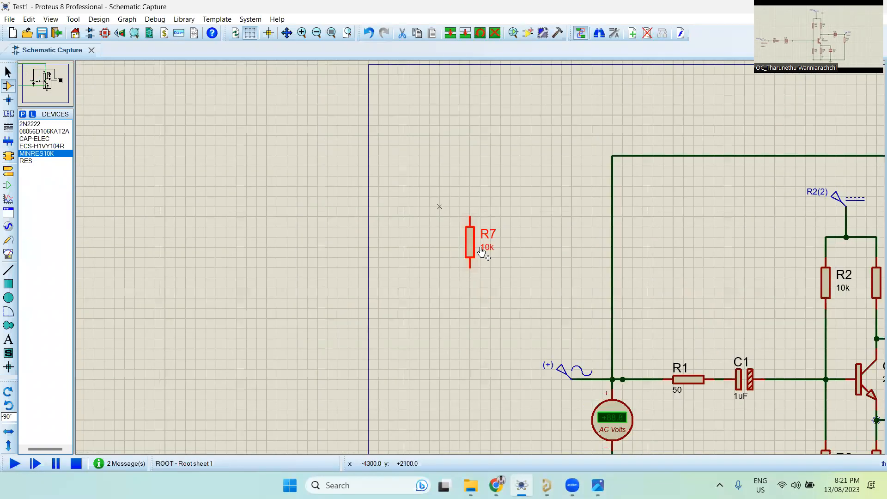
scroll(482, 252, "up", 1)
left_click(554, 207)
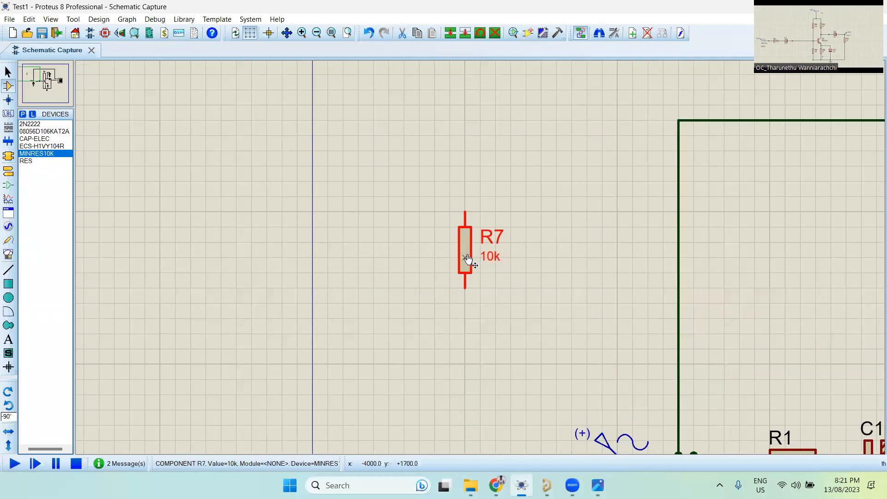
double_click(466, 254)
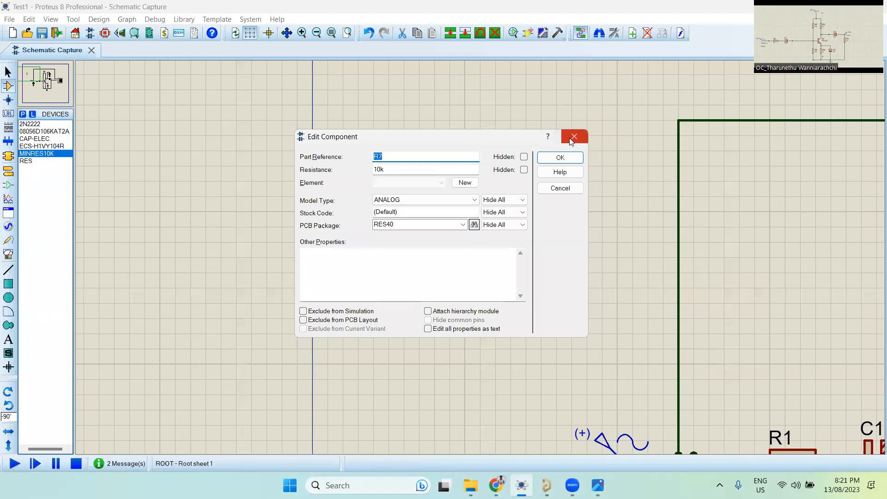
left_click(543, 187)
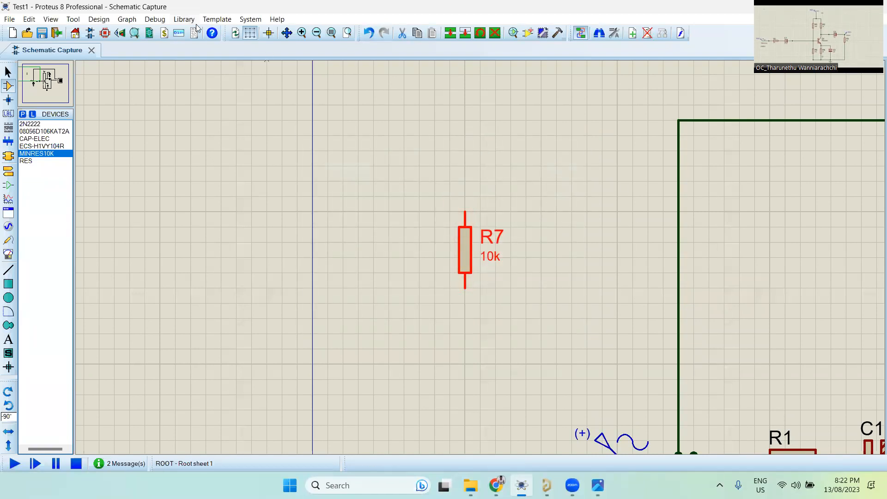
left_click(464, 250)
left_click(465, 242)
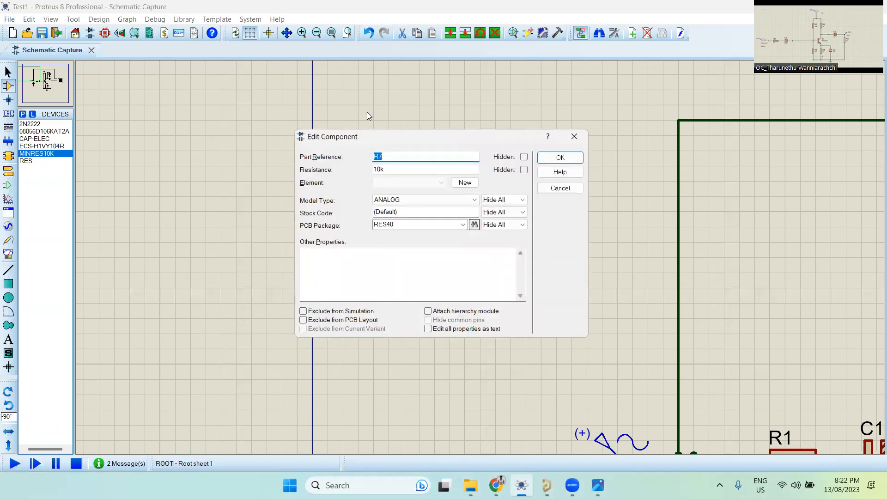
left_click(573, 136)
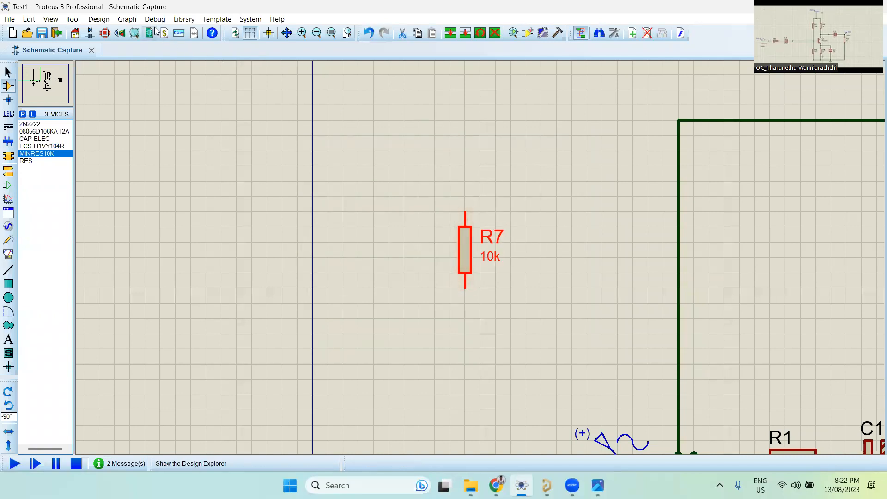
- Box-select resistor R7, move it slightly upward in the empty area, and clear the selection
left_click(551, 196)
scroll(565, 268, "down", 1)
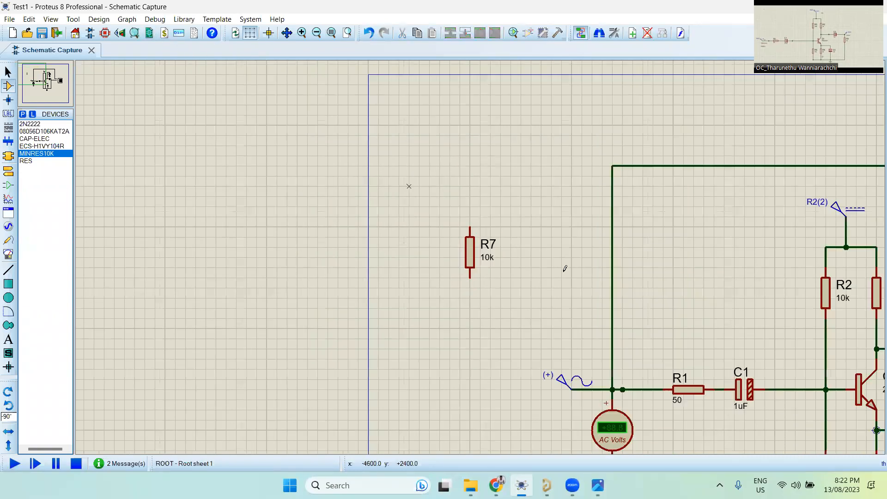
left_click_drag(531, 197, 419, 338)
left_click_drag(469, 236, 469, 196)
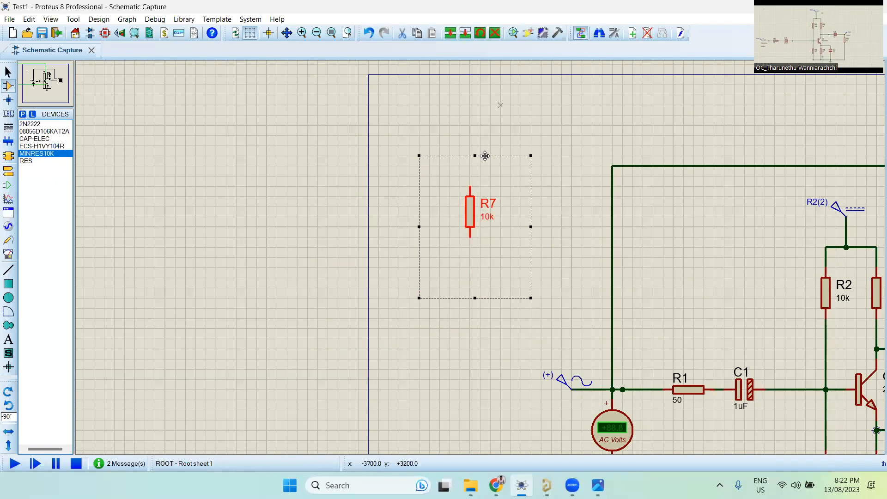
left_click(571, 125)
- Select the trial resistor R7 and delete it from the schematic
left_click_drag(399, 328, 541, 146)
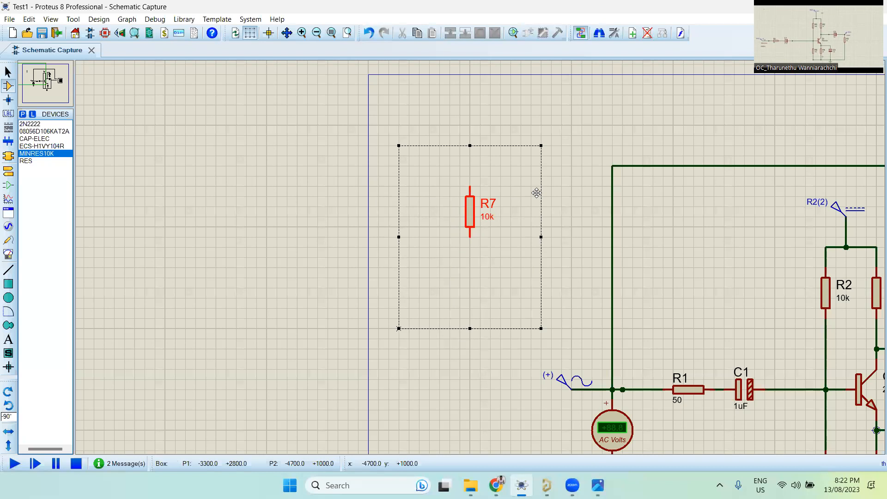
scroll(529, 234, "down", 2)
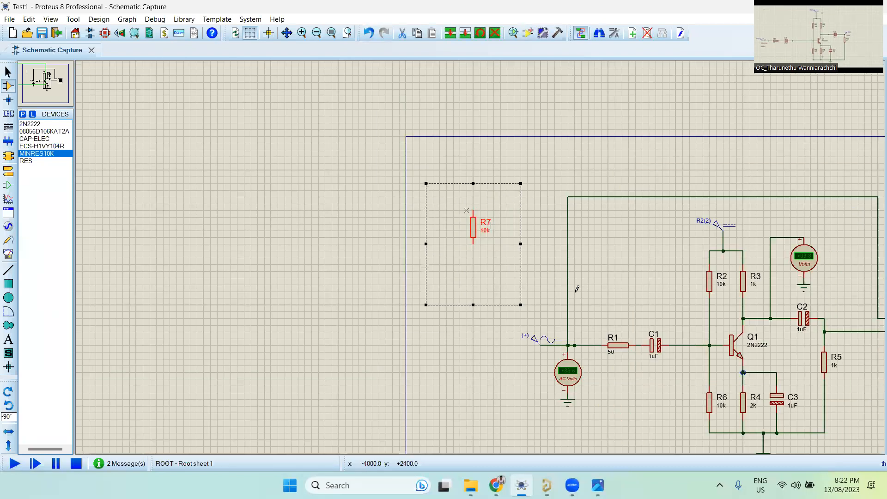
scroll(269, 157, "up", 2)
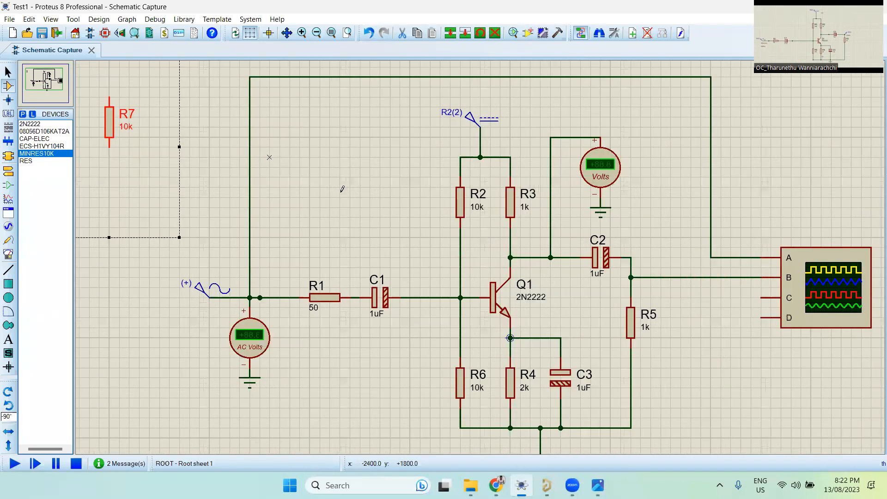
scroll(342, 189, "down", 1)
left_click_drag(301, 190, 180, 138)
key("Delete")
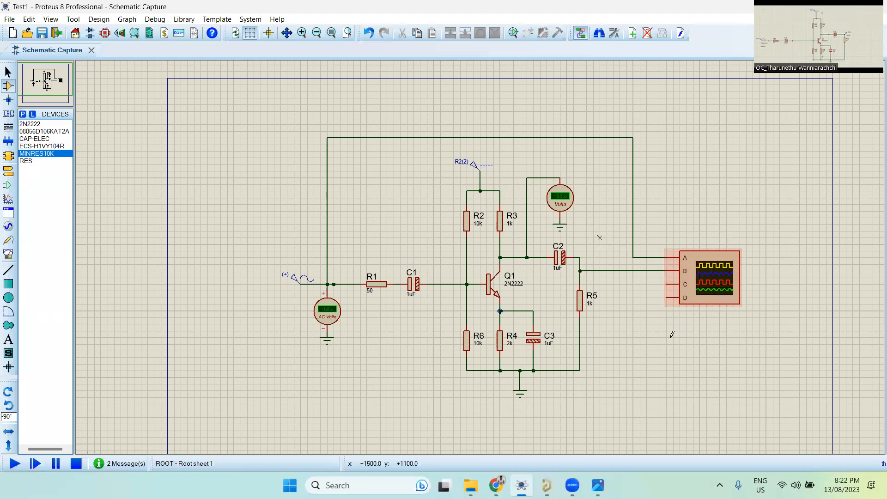
scroll(672, 333, "down", 1)
scroll(660, 316, "up", 1)
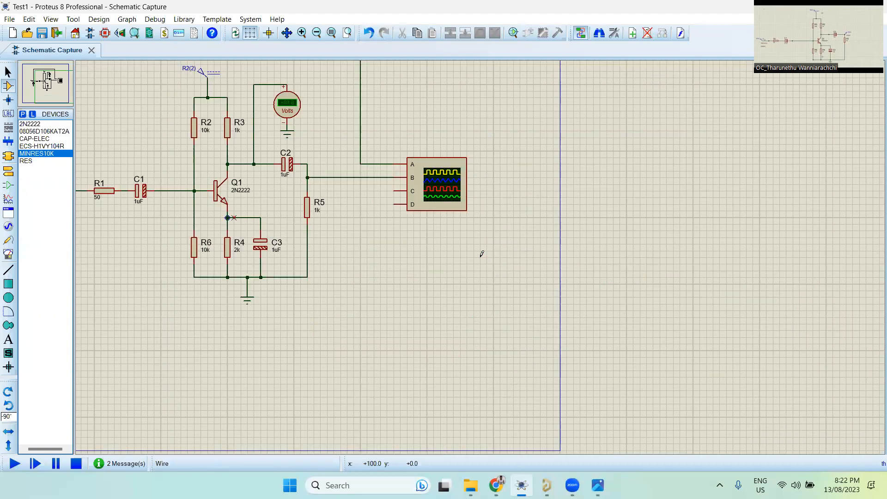
scroll(482, 253, "up", 2)
scroll(396, 222, "down", 2)
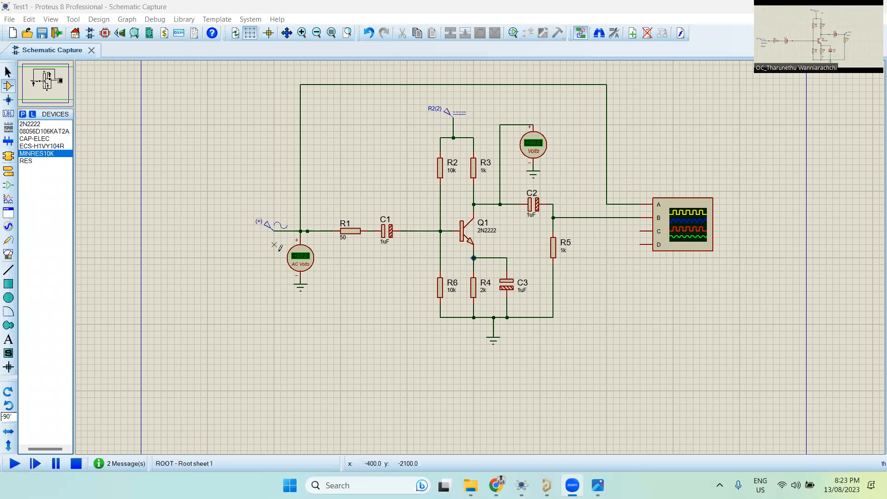
- Inspect the component properties of the AC voltmeter at the amplifier input, including its display range, and close them without changes
left_click(302, 261)
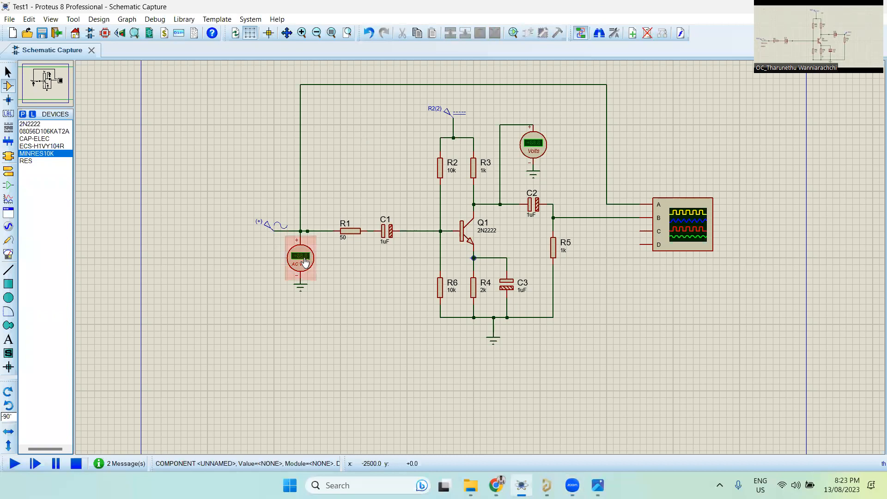
double_click(301, 257)
left_click(572, 138)
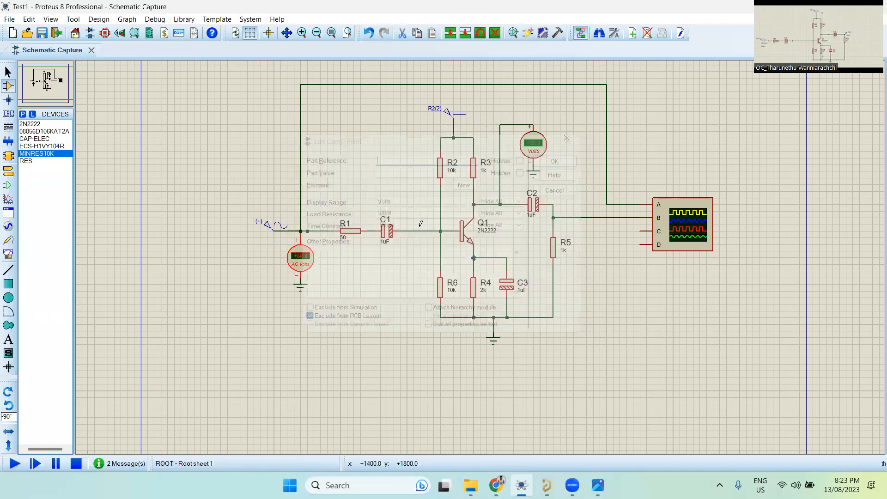
double_click(294, 270)
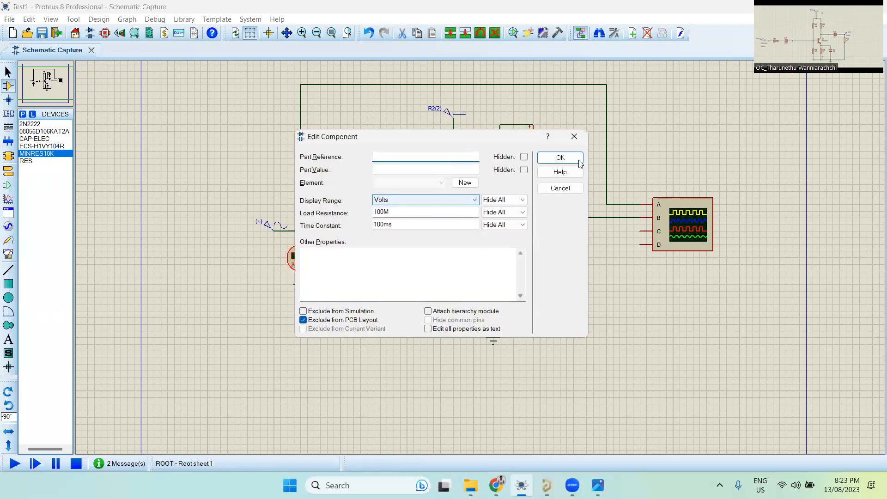
left_click(578, 137)
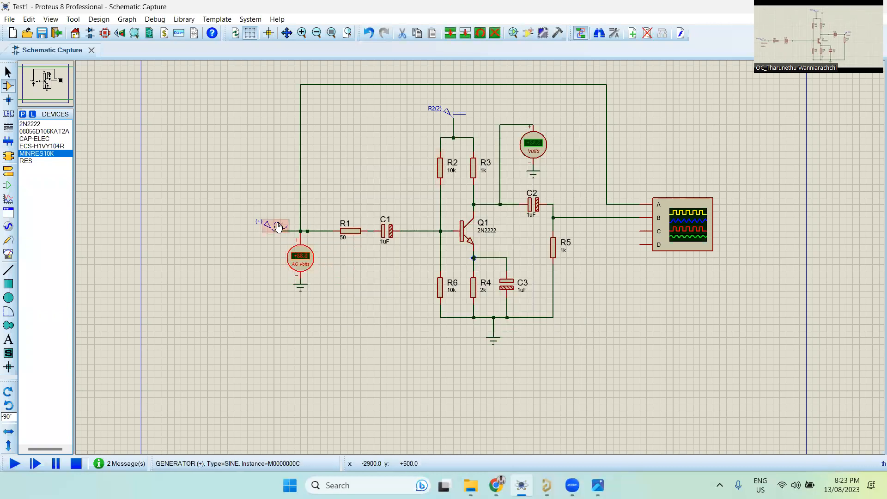
- Review the input sine generator's RMS amplitude and frequency settings, and close its properties without changes
double_click(274, 225)
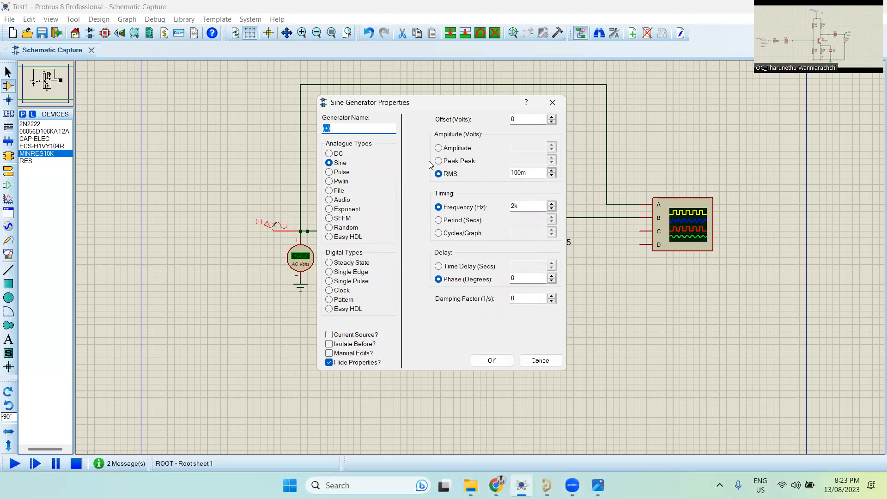
left_click_drag(470, 103, 371, 100)
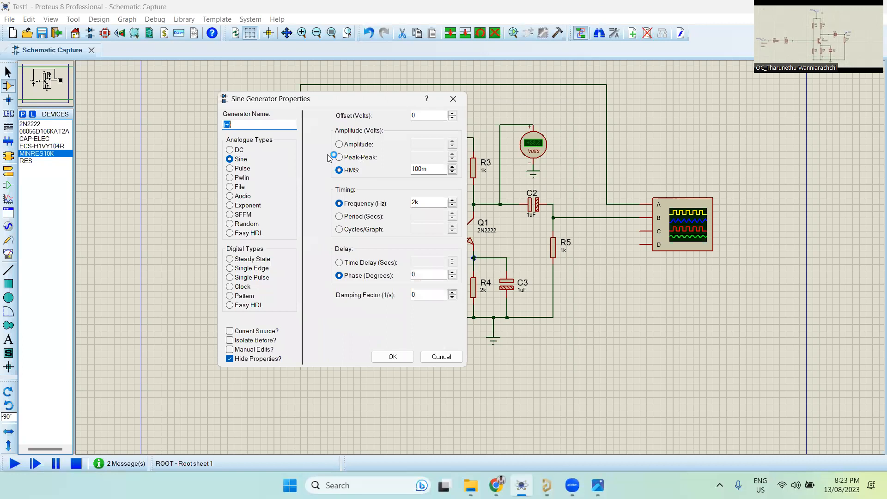
double_click(424, 170)
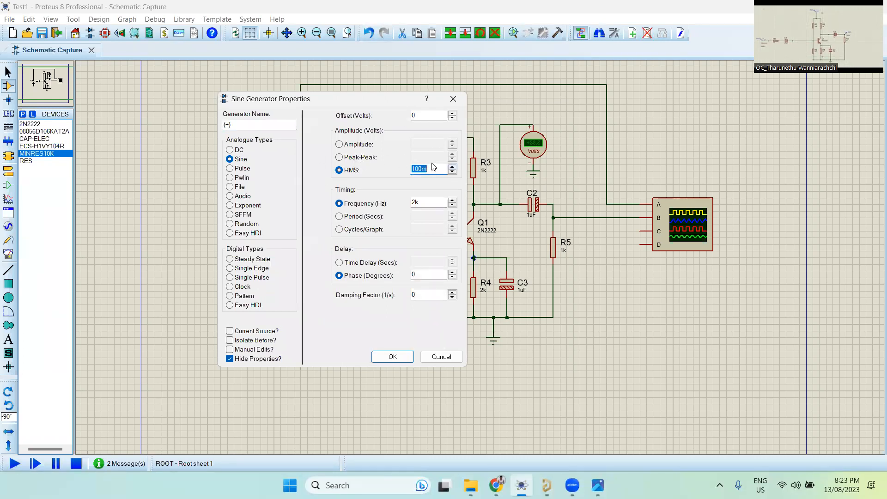
double_click(425, 201)
left_click(453, 99)
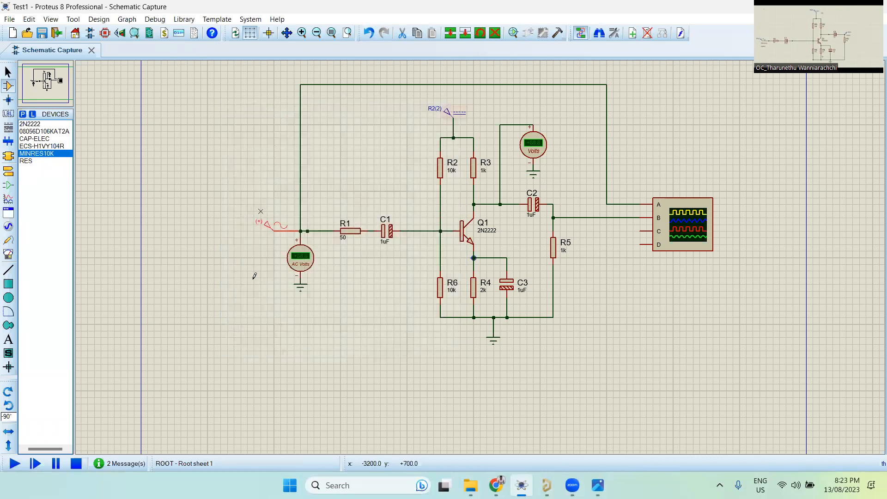
double_click(267, 225)
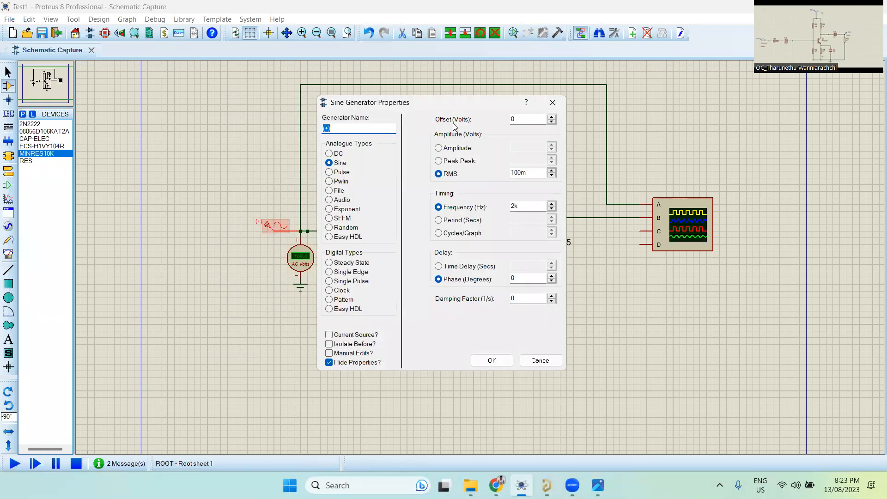
left_click(547, 103)
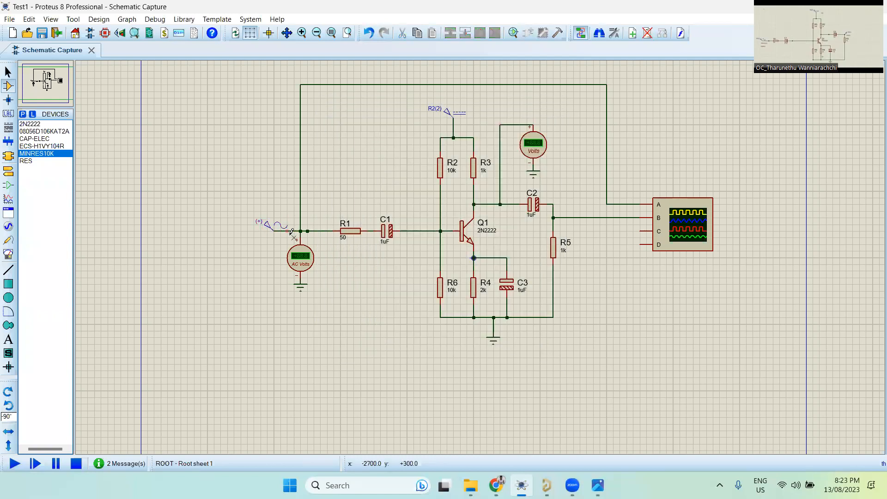
double_click(277, 224)
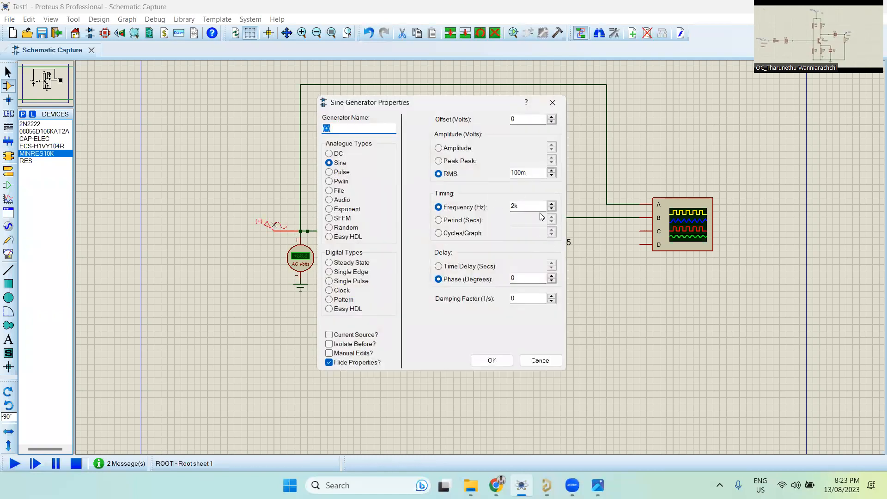
left_click(553, 102)
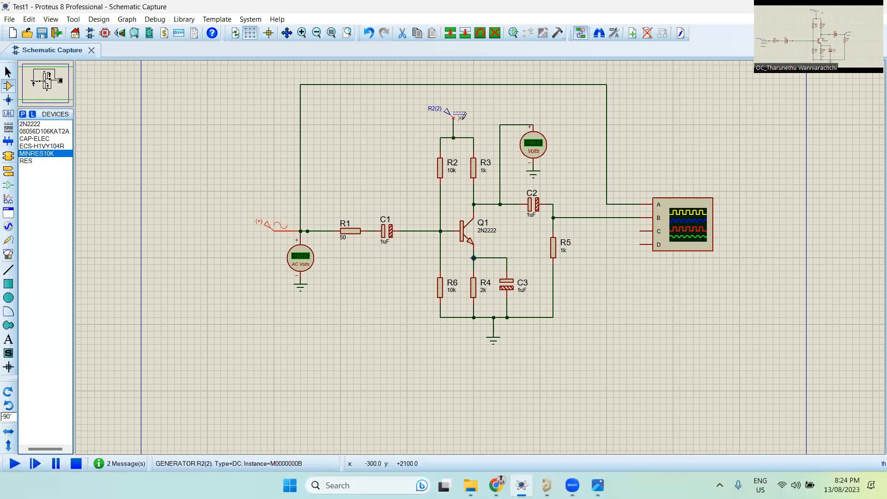
- Open the DC supply generator's properties above R2 and R3, try a voltage of 15 V, and close them without applying
scroll(463, 130, "up", 1)
scroll(464, 130, "up", 2)
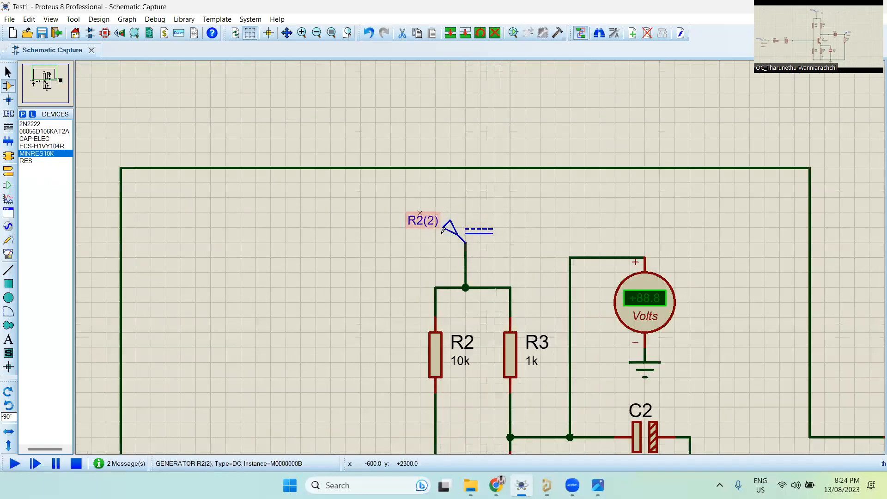
double_click(481, 230)
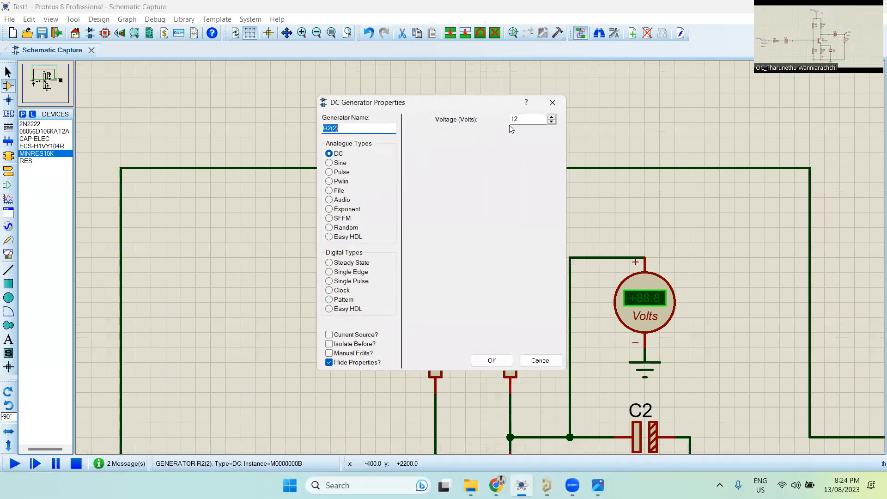
double_click(523, 123)
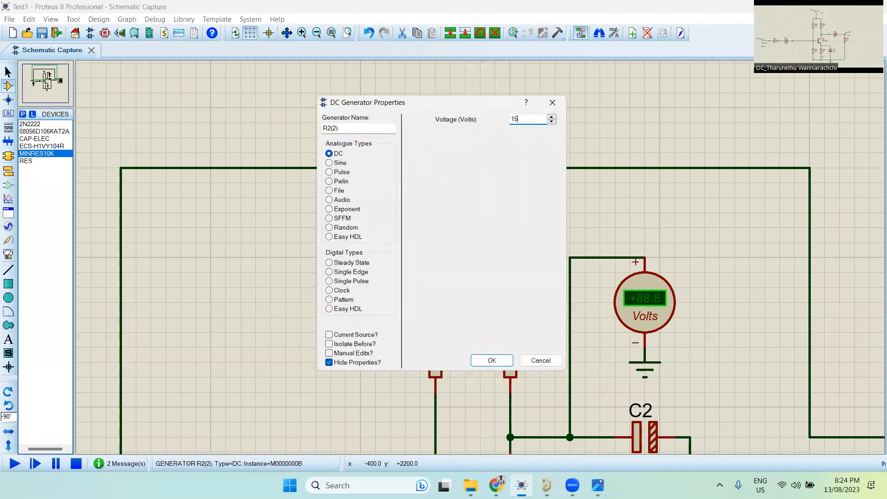
left_click(554, 103)
- Set the input sine generator's RMS amplitude to 5 V and apply the change
scroll(422, 295, "down", 2)
scroll(446, 218, "up", 2)
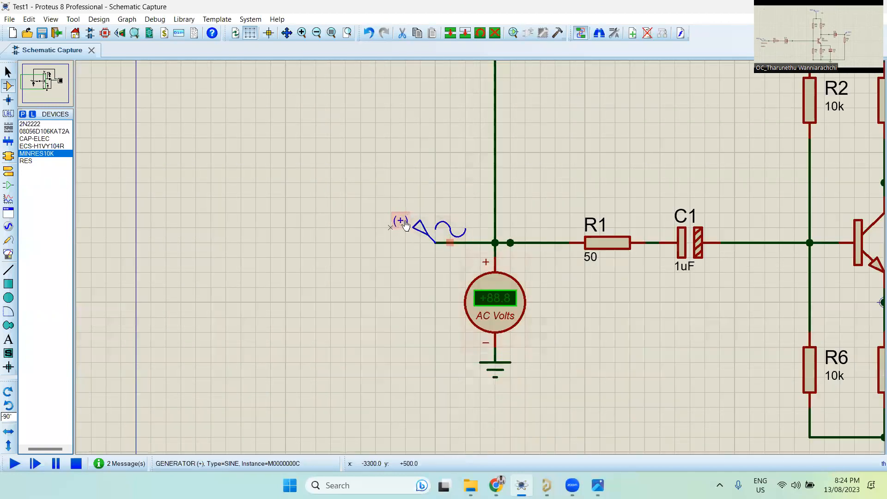
double_click(421, 229)
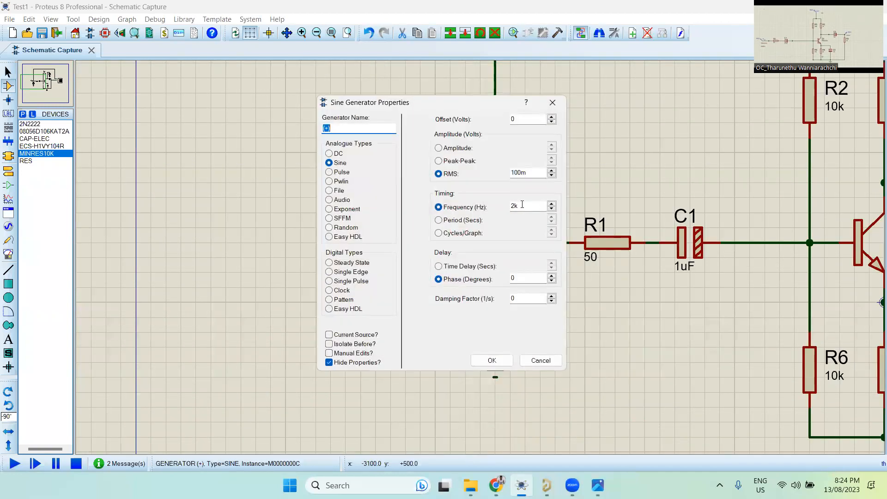
double_click(535, 174)
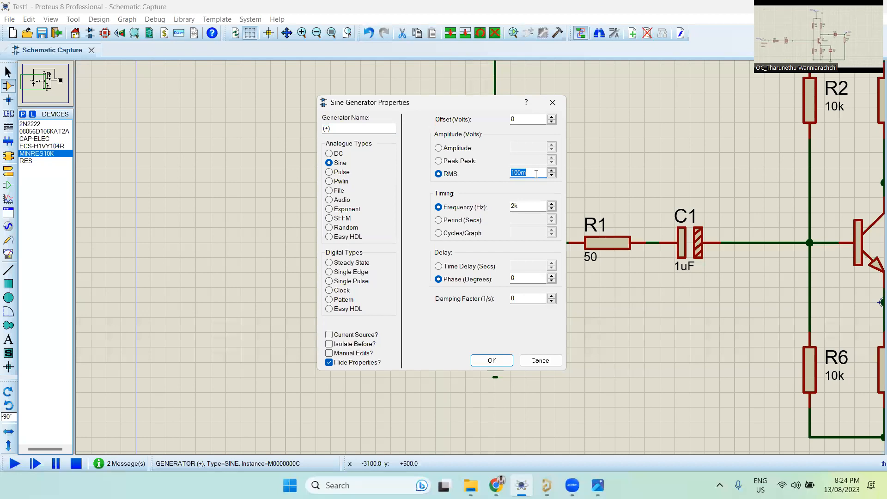
type("5")
left_click(490, 360)
- Run the simulation and scale the oscilloscope to 2 V per division on channel A and 0.5 V per division on channel B
scroll(467, 214, "down", 3)
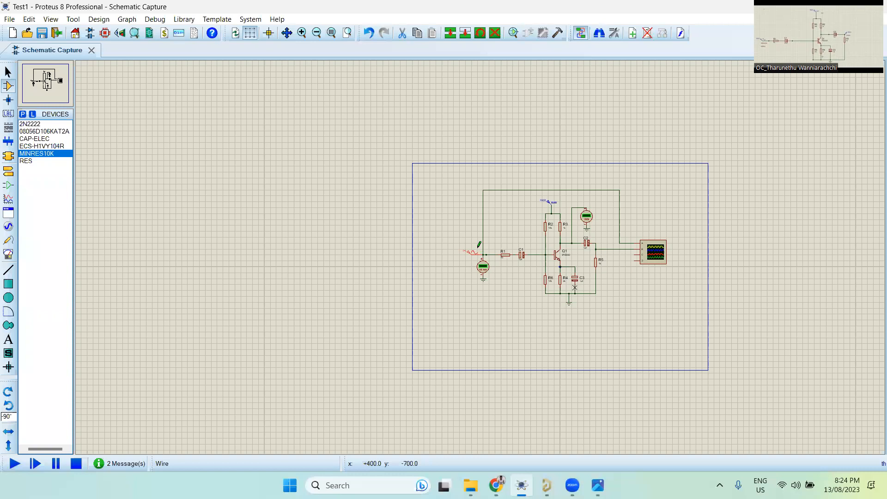
scroll(478, 247, "up", 3)
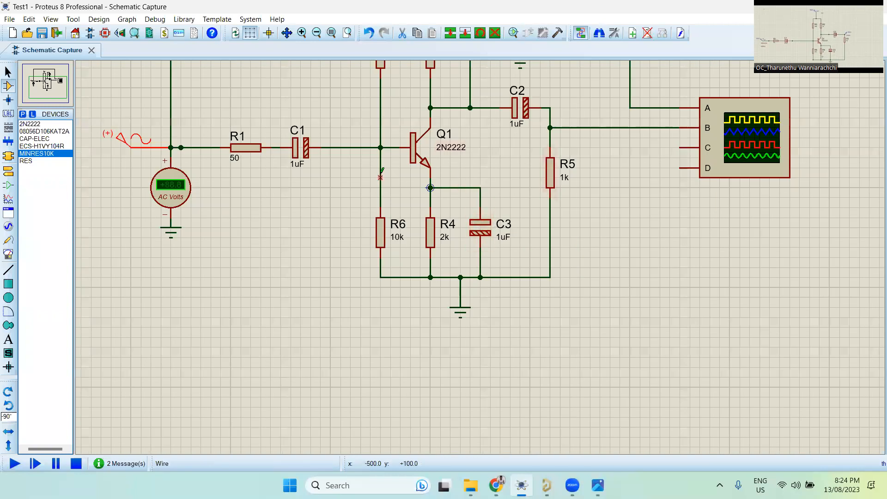
scroll(380, 174, "down", 1)
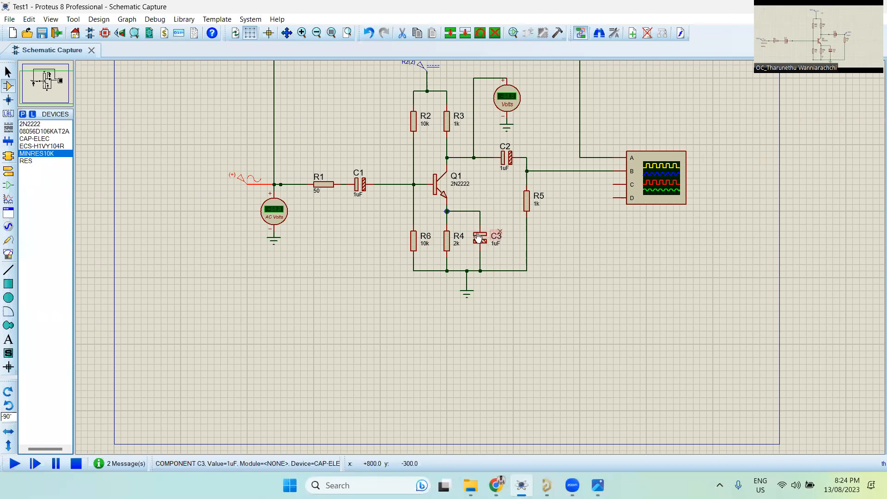
scroll(478, 237, "up", 1)
scroll(480, 259, "down", 2)
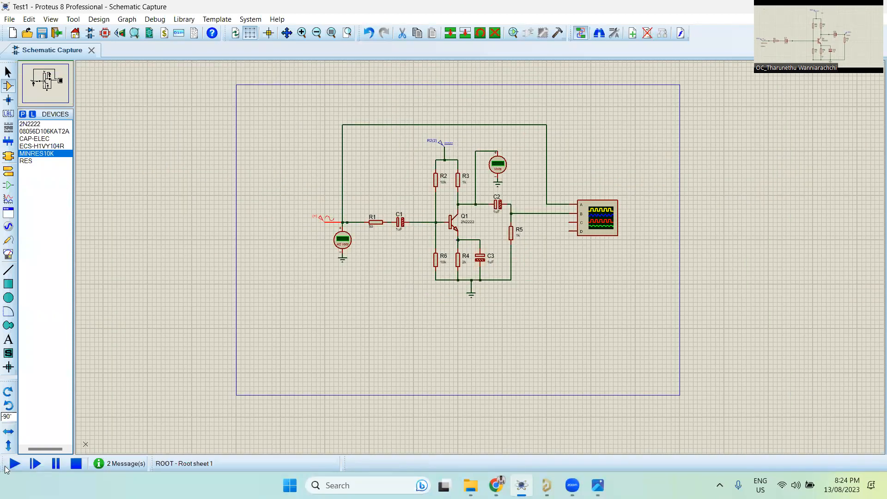
left_click(13, 464)
scroll(149, 227, "down", 3)
scroll(149, 226, "up", 2)
scroll(150, 226, "up", 1)
left_click_drag(298, 175, 292, 180)
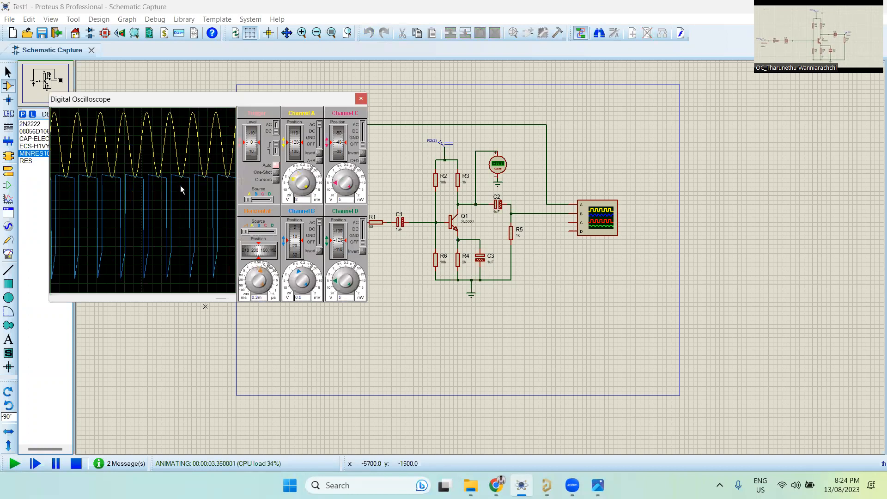
- Set oscilloscope channel A to 10 V per division and channel B to 1 V per division, and stop the simulation
scroll(224, 178, "down", 2)
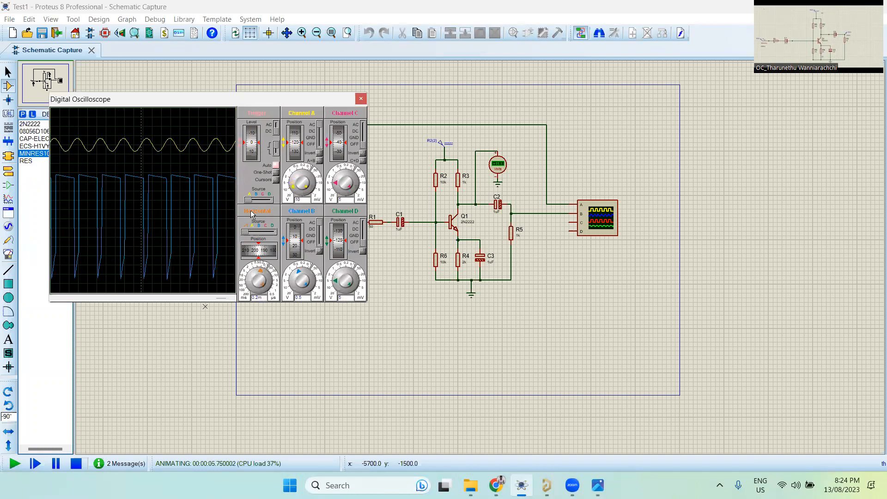
scroll(298, 269, "down", 1)
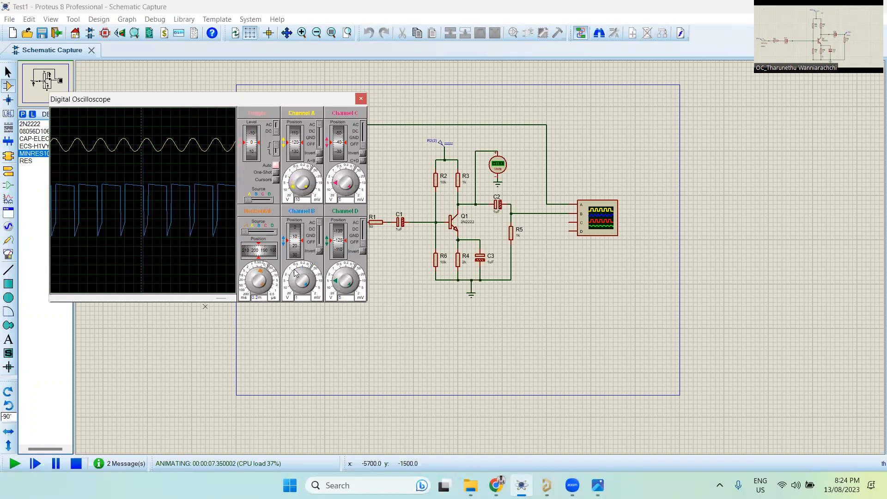
left_click(77, 463)
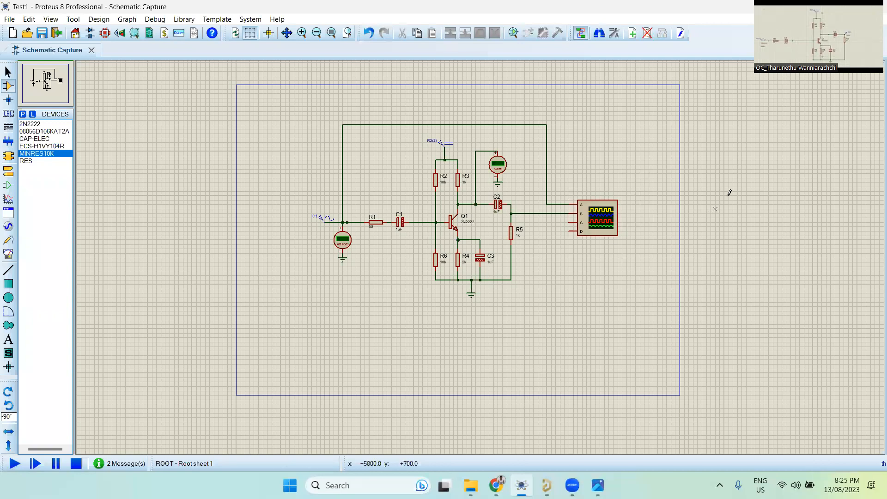
- Run the simulation to read the input AC voltmeter, moving the oscilloscope window clear of the generator and meter, and stop it
scroll(440, 221, "up", 1)
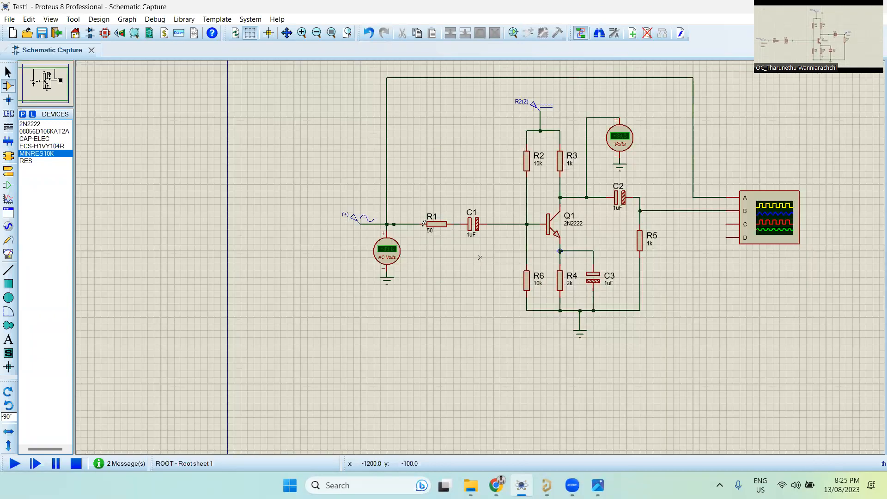
scroll(591, 247, "down", 1)
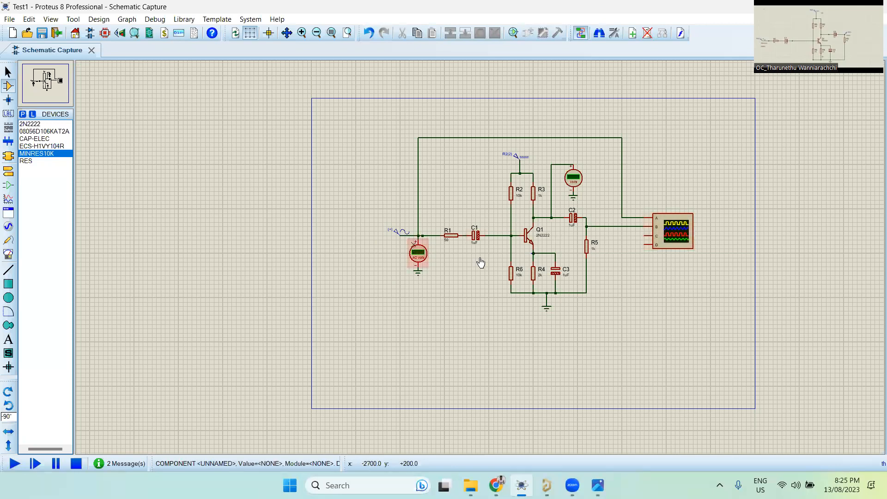
scroll(480, 262, "up", 3)
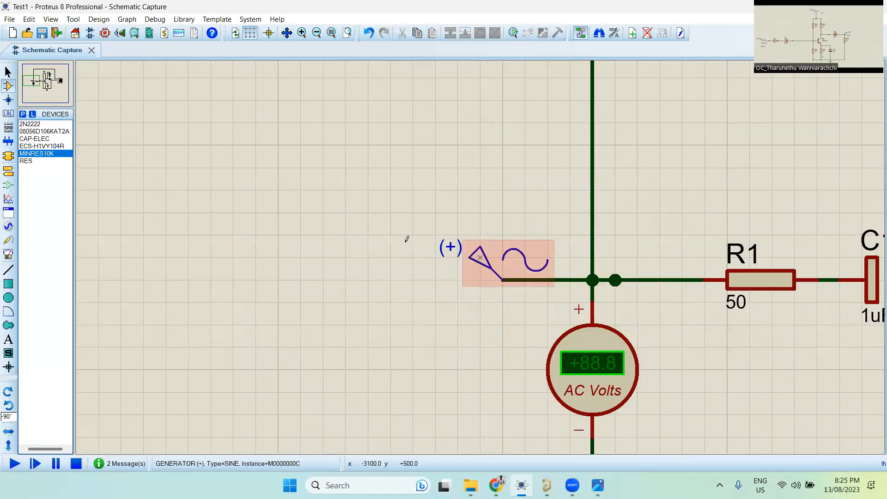
scroll(462, 239, "down", 2)
scroll(480, 262, "up", 3)
left_click(74, 465)
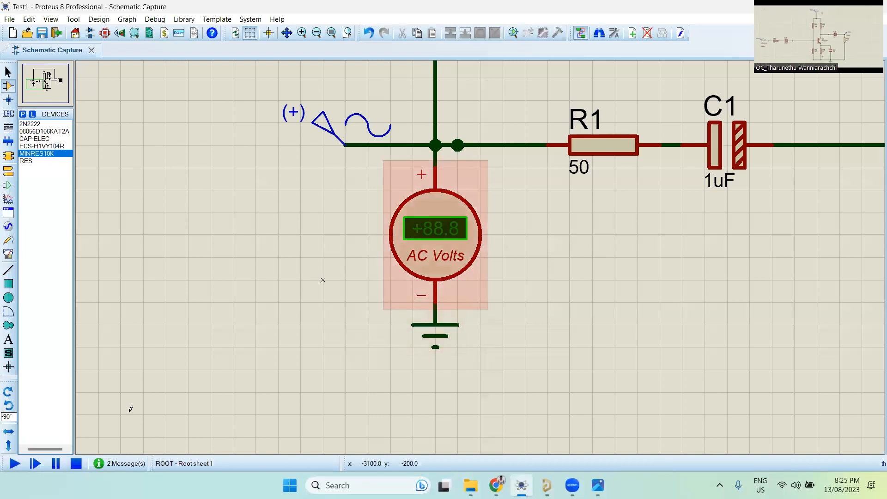
key("F12")
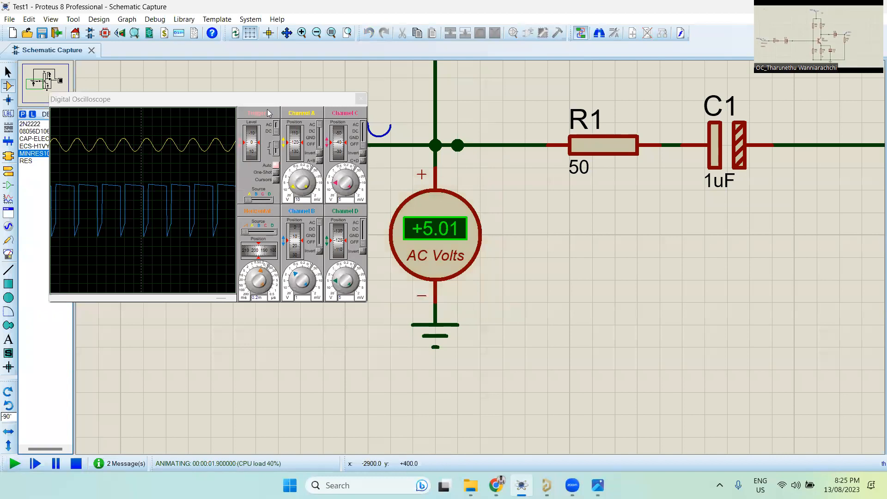
left_click_drag(270, 102, 218, 186)
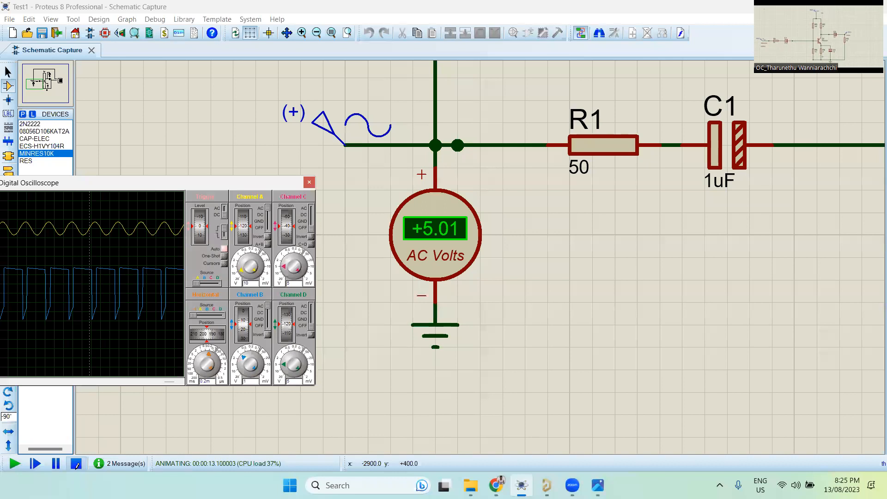
left_click(76, 464)
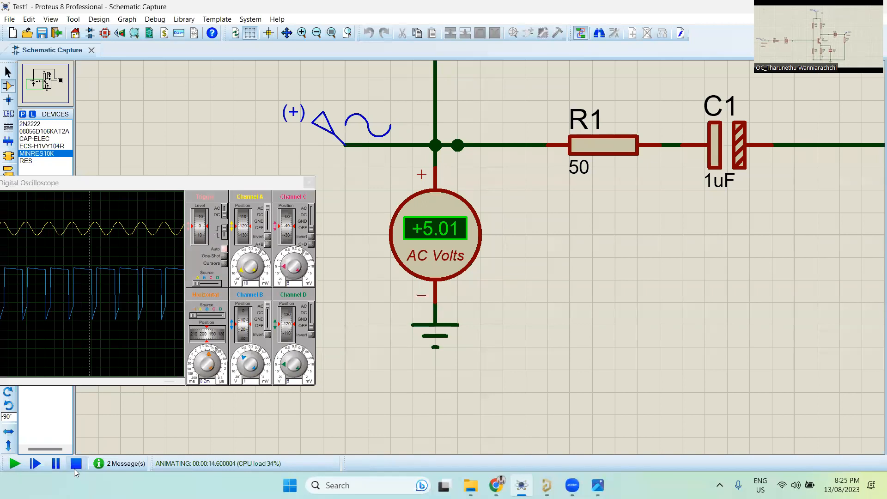
- Set the input sine generator's RMS amplitude to 1 V, run the simulation to check the input voltmeter, and stop it
double_click(348, 139)
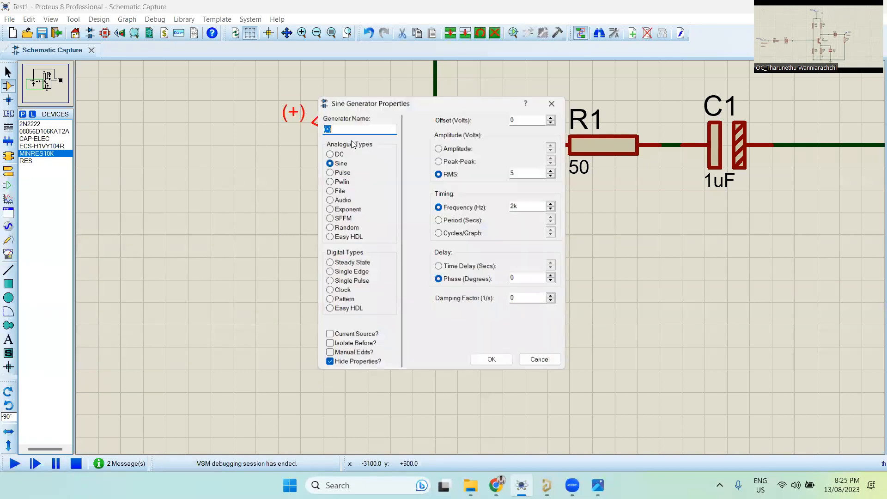
double_click(522, 172)
type("1")
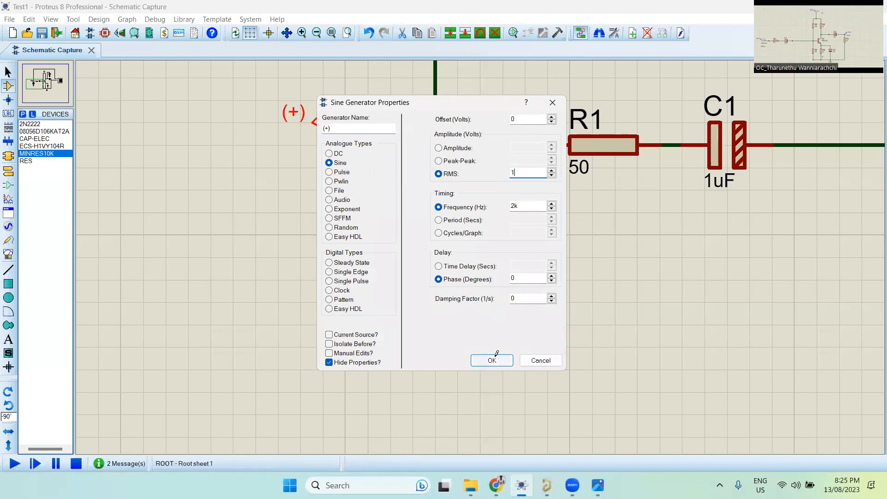
left_click(486, 361)
left_click(17, 463)
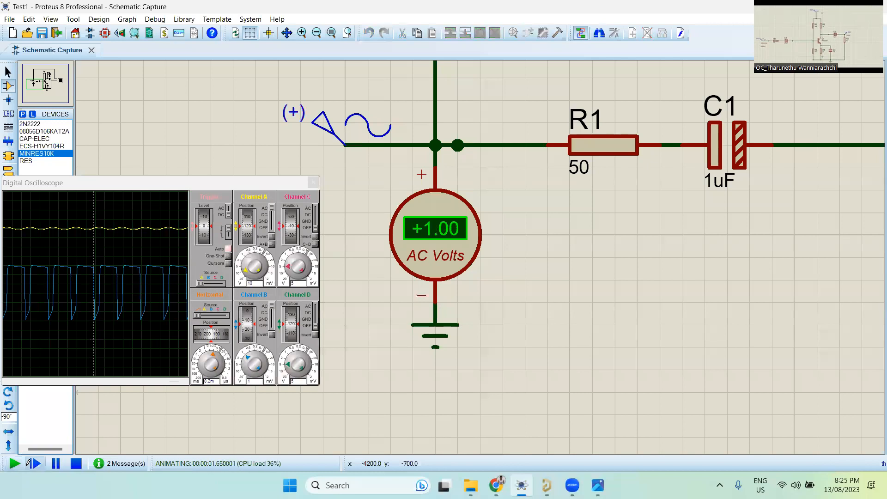
left_click(77, 463)
- Run the simulation again, move the oscilloscope window clear of the input AC voltmeter, and turn on the oscilloscope cursors
scroll(450, 248, "down", 4)
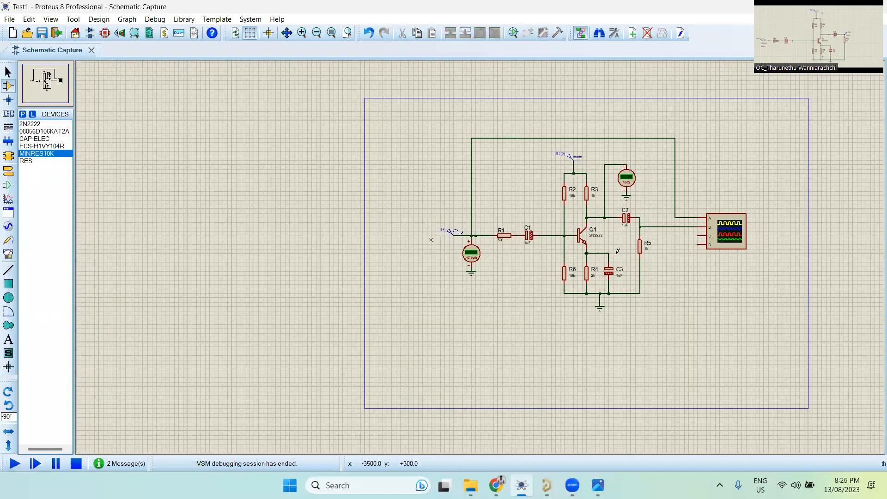
scroll(280, 220, "up", 4)
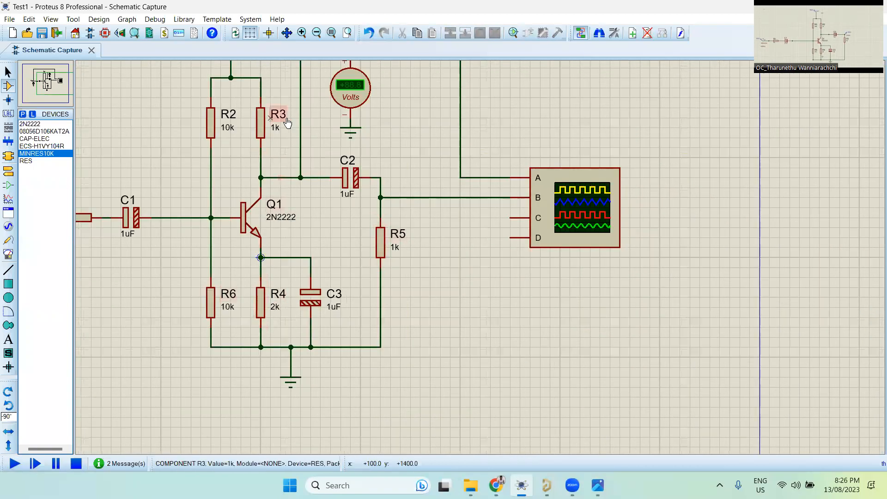
scroll(383, 171, "down", 1)
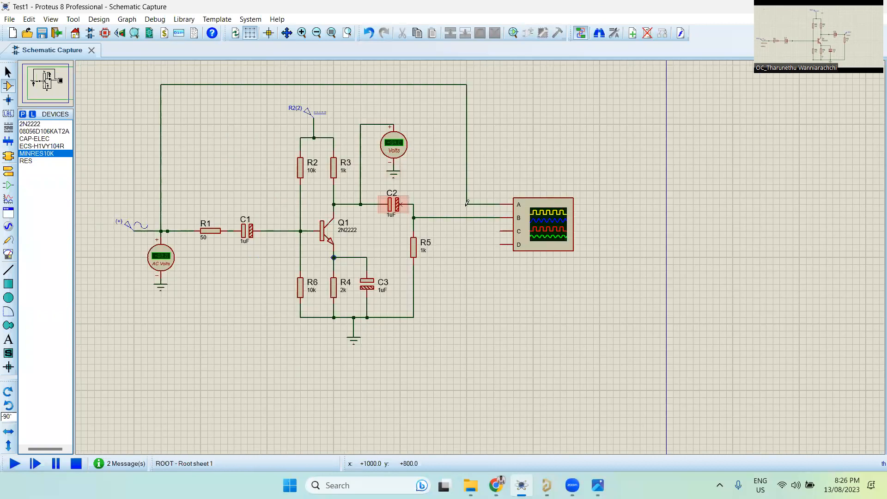
left_click(14, 463)
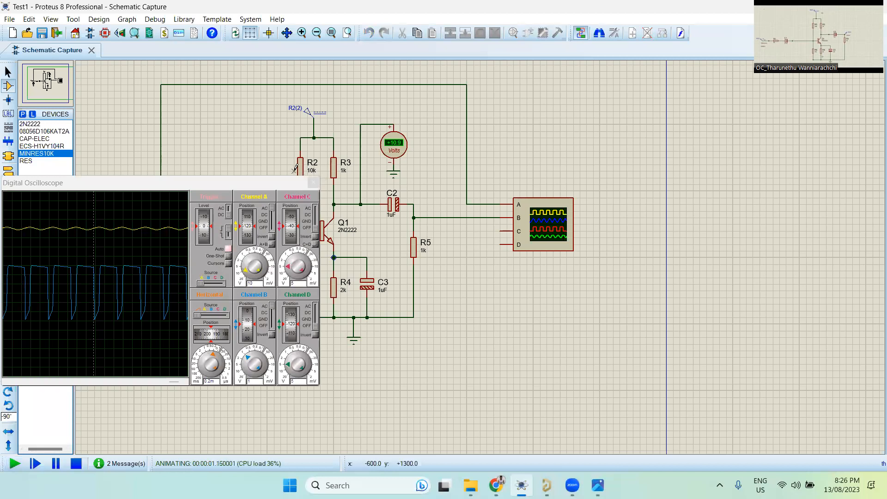
left_click_drag(292, 185, 616, 105)
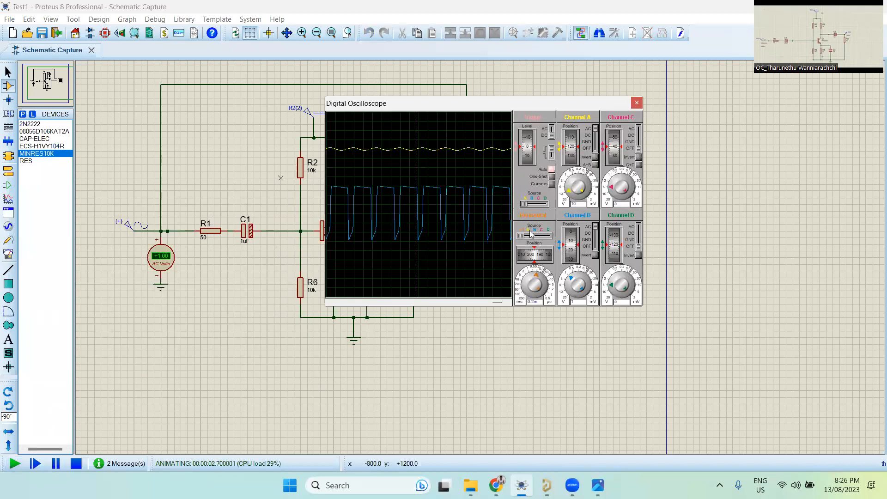
left_click(551, 184)
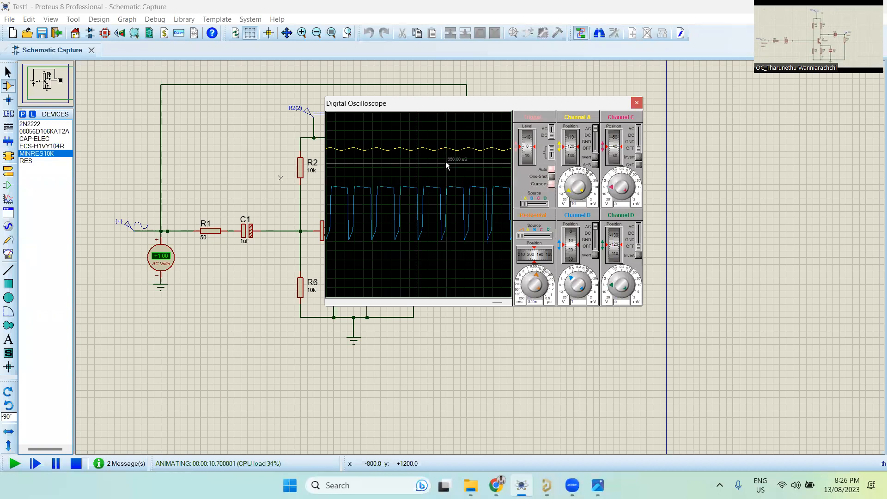
- Examine the channel A input waveform with the cursor, shifting the horizontal position and setting the timebase to 0.1 ms per division
scroll(425, 152, "up", 2)
scroll(425, 152, "down", 5)
scroll(421, 151, "up", 2)
scroll(421, 152, "up", 1)
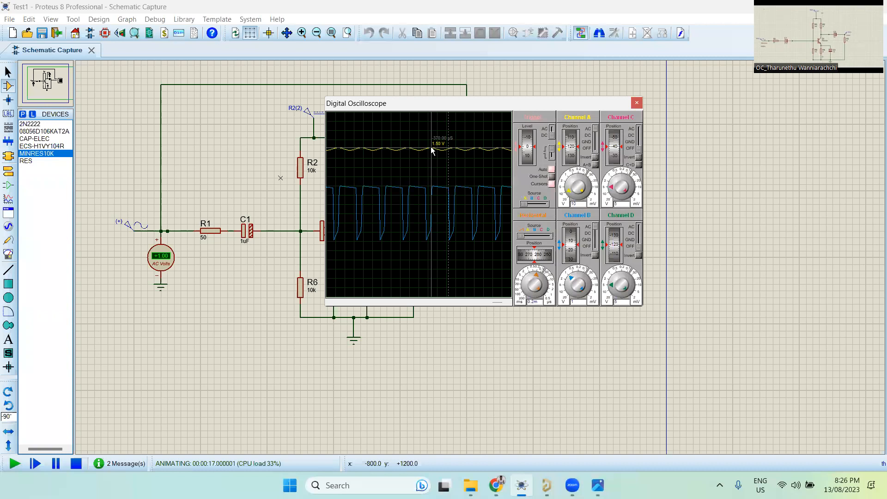
scroll(433, 188, "up", 1)
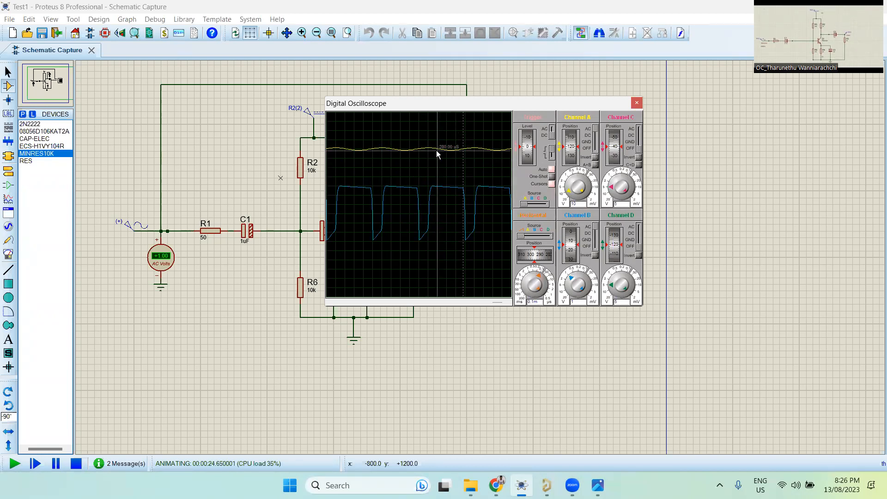
- Pause the simulation and set the oscilloscope timebase to 0.2 ms per division and channel A to 1 V per division
scroll(437, 148, "up", 1)
scroll(433, 153, "down", 2)
scroll(433, 153, "down", 1)
key("Pause")
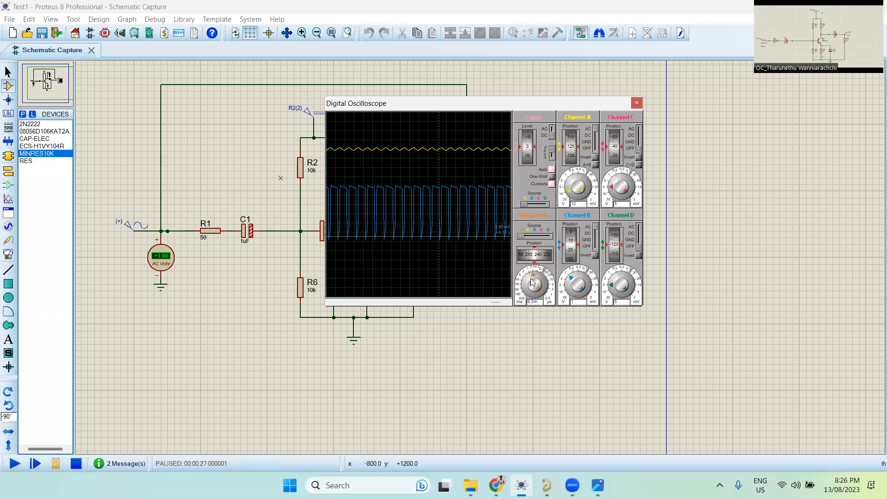
scroll(531, 278, "up", 1)
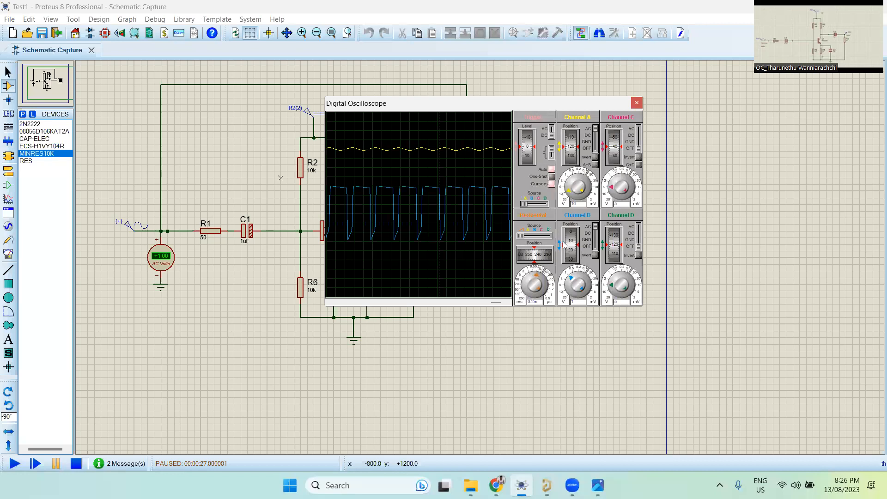
scroll(568, 183, "up", 3)
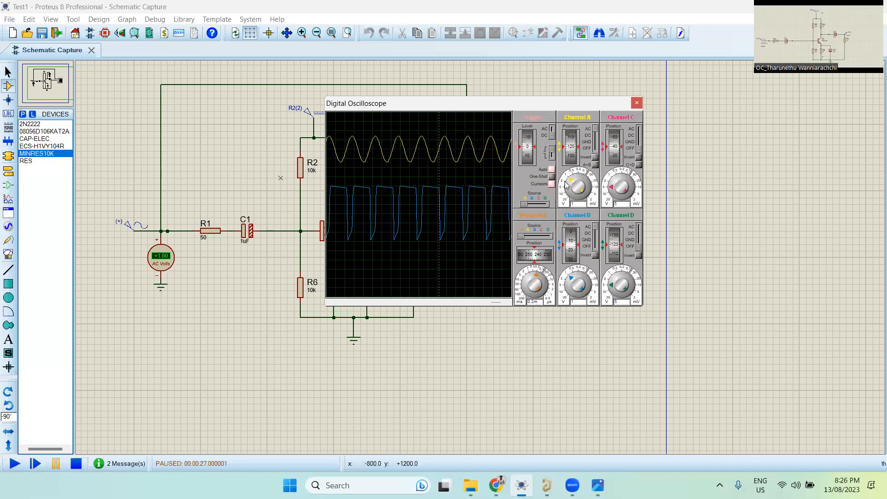
- Examine the channel A and B waveform peaks with the cursor at a 20 µs per division timebase, and stop the simulation
left_click_drag(571, 179, 571, 177)
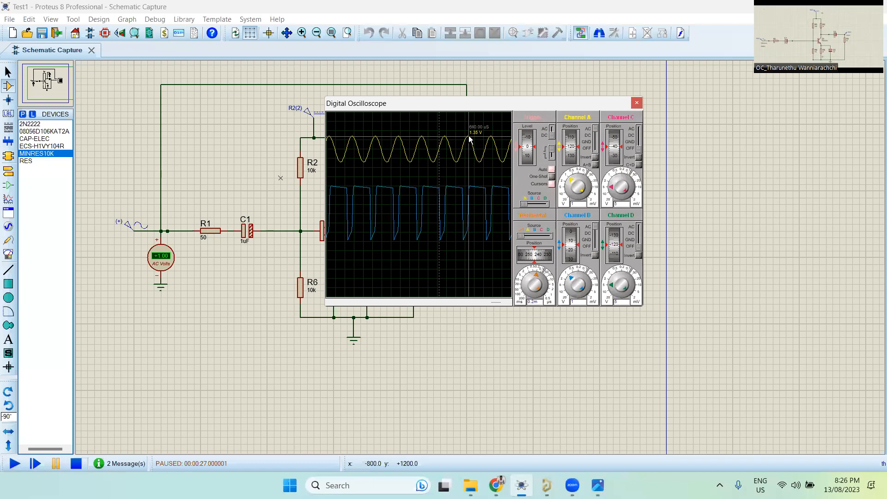
scroll(468, 139, "up", 3)
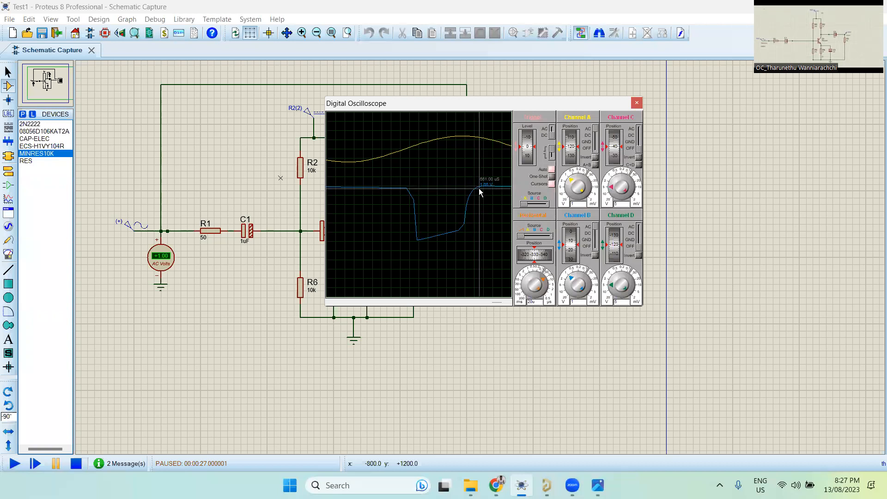
key("Escape")
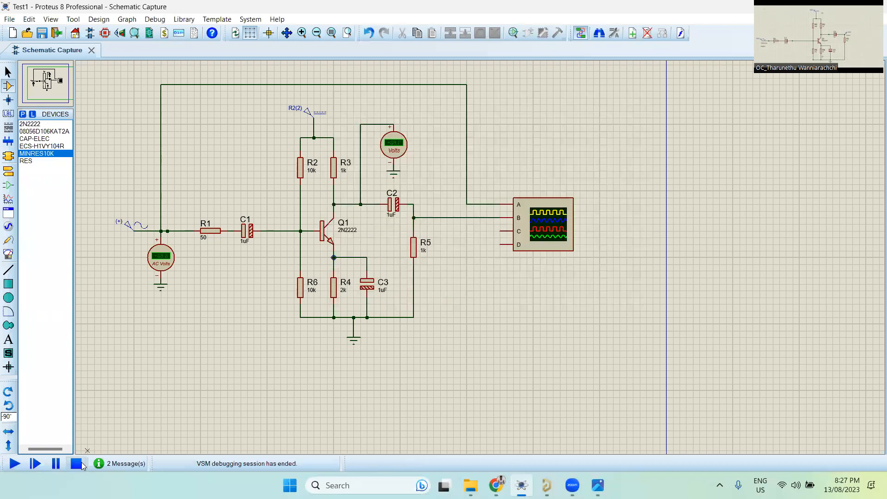
- Rerun the simulation with the oscilloscope cursors turned off and the timebase set to 0.2 ms per division, and stop it
scroll(333, 372, "down", 1)
scroll(546, 307, "down", 1)
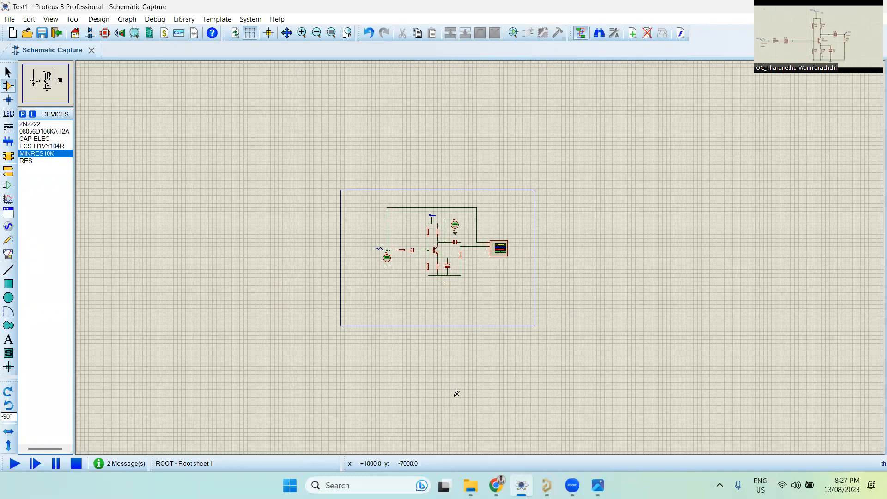
left_click(14, 463)
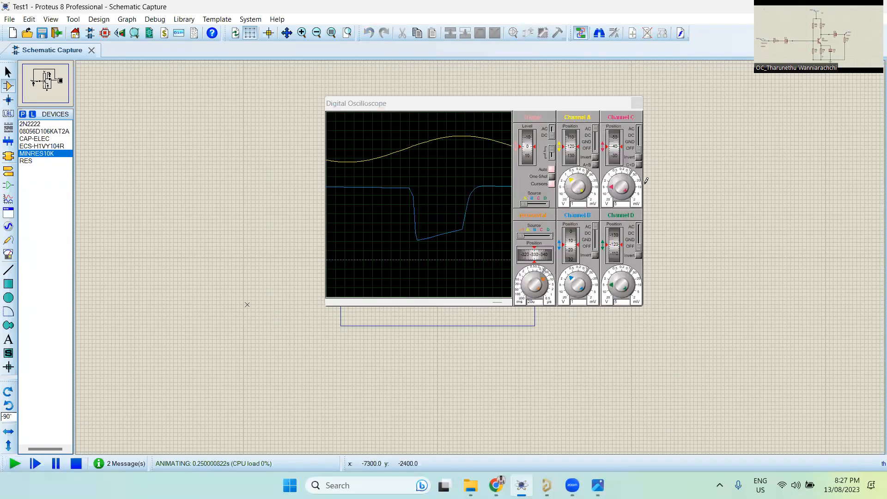
left_click(551, 186)
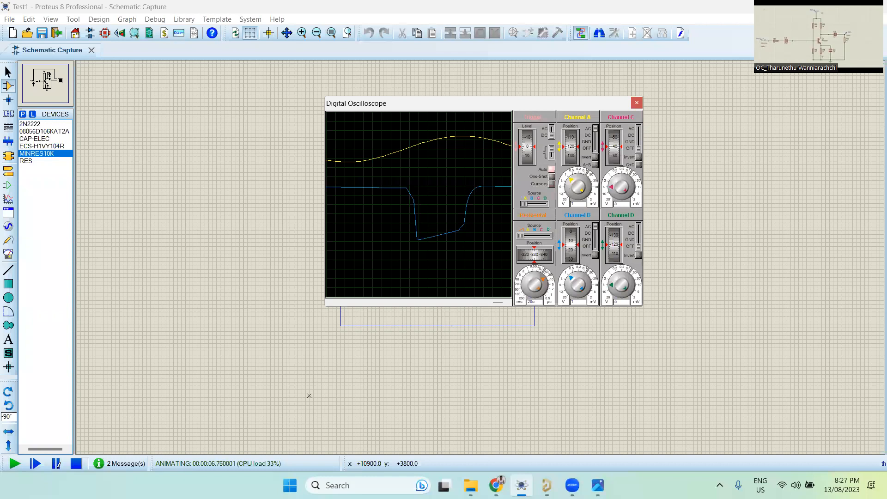
scroll(472, 209, "down", 4)
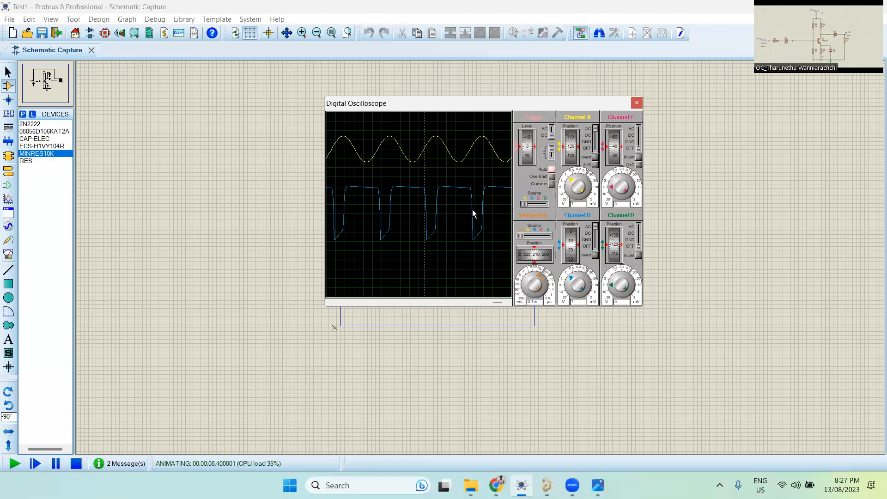
scroll(448, 154, "up", 1)
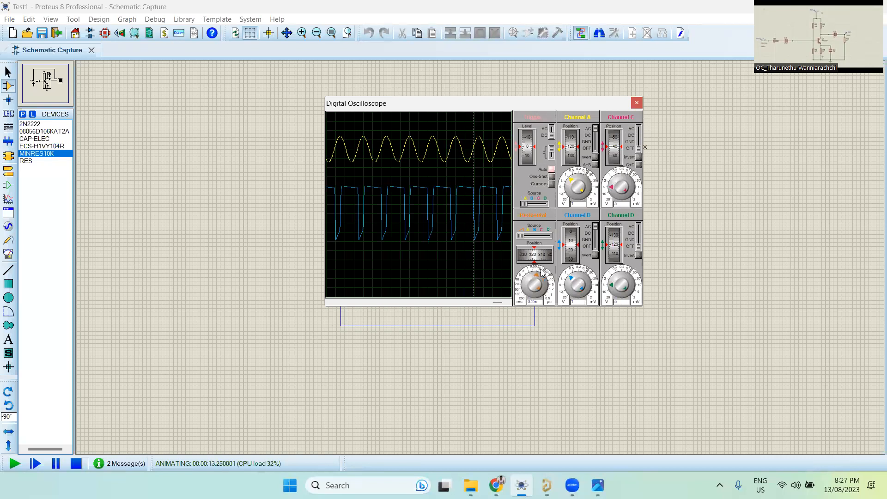
left_click(75, 464)
scroll(510, 106, "up", 1)
scroll(510, 106, "up", 1)
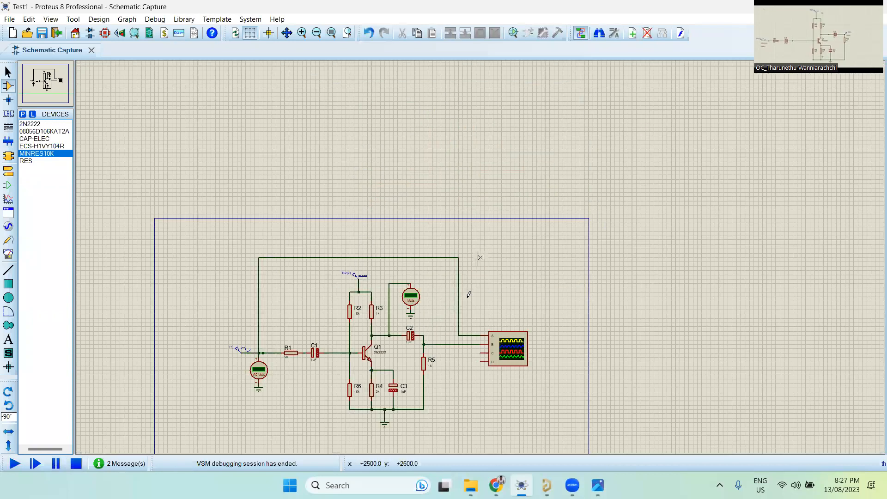
scroll(435, 367, "down", 1)
scroll(516, 165, "up", 2)
scroll(497, 197, "down", 1)
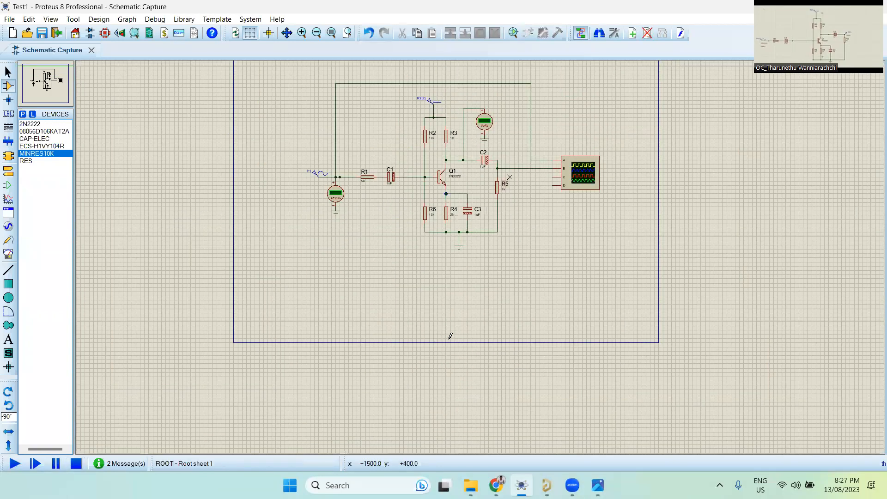
scroll(523, 141, "up", 1)
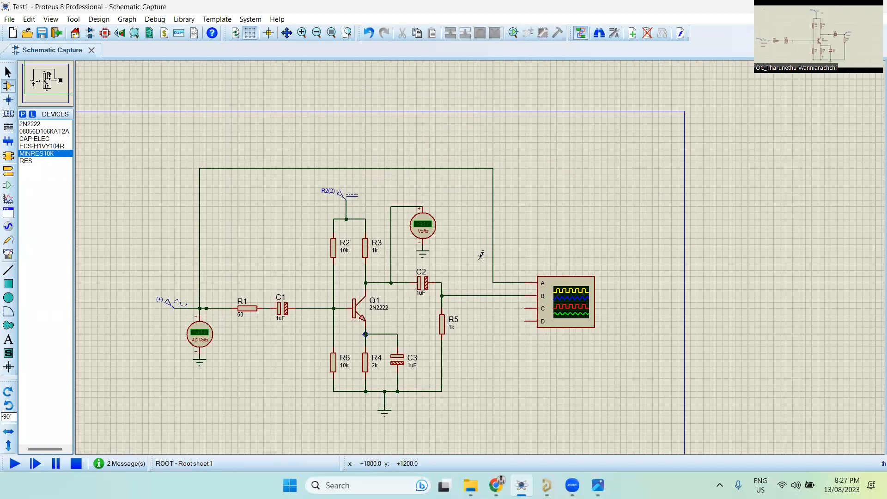
scroll(480, 257, "down", 1)
scroll(476, 206, "up", 1)
scroll(475, 217, "down", 1)
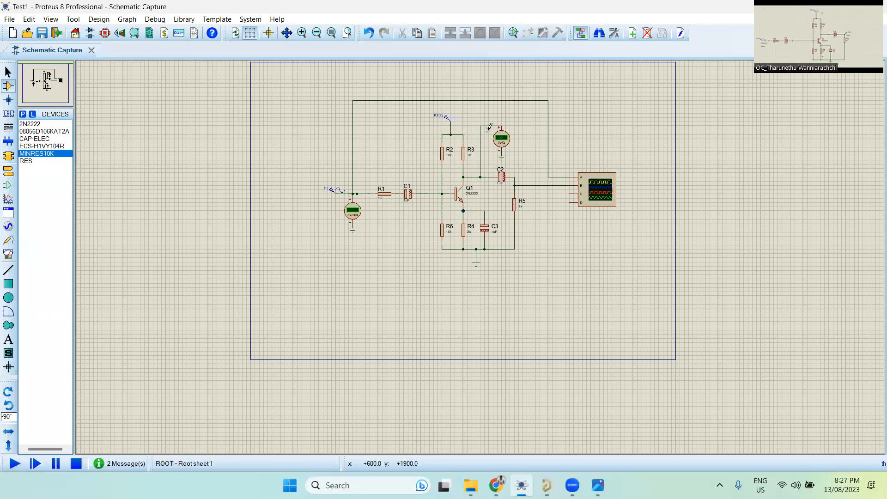
scroll(489, 130, "up", 1)
scroll(480, 257, "down", 1)
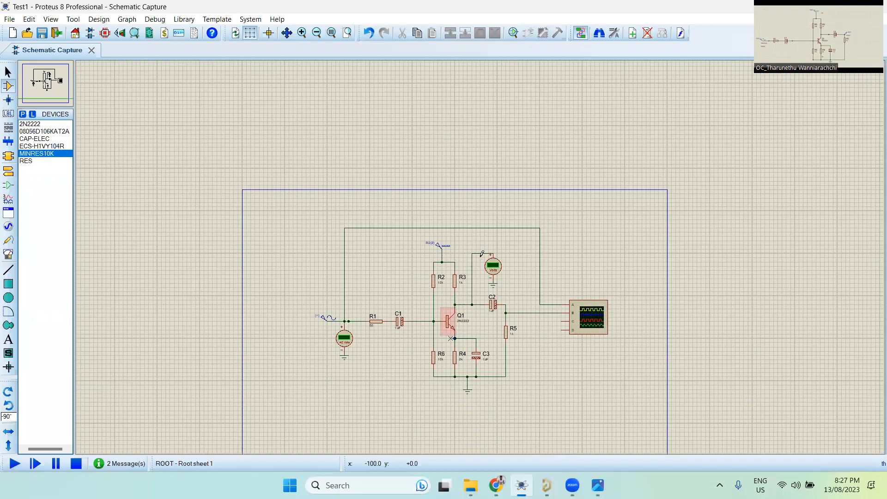
scroll(450, 336, "up", 1)
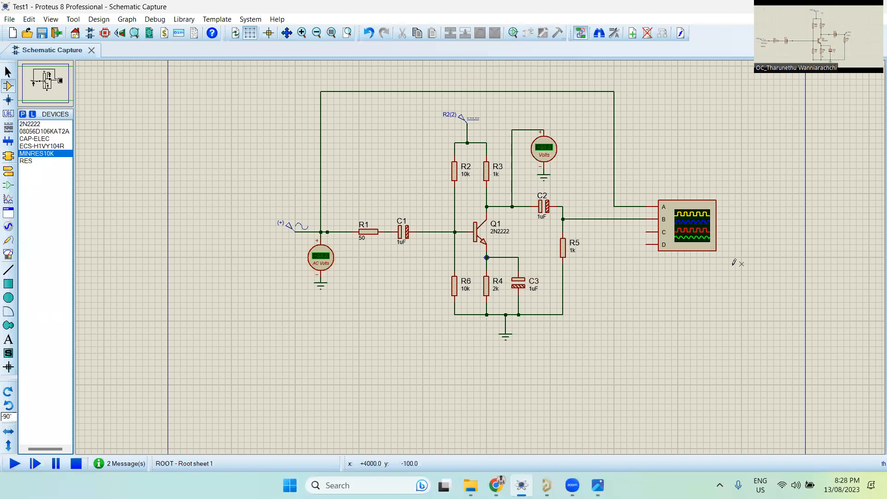
scroll(563, 299, "up", 2)
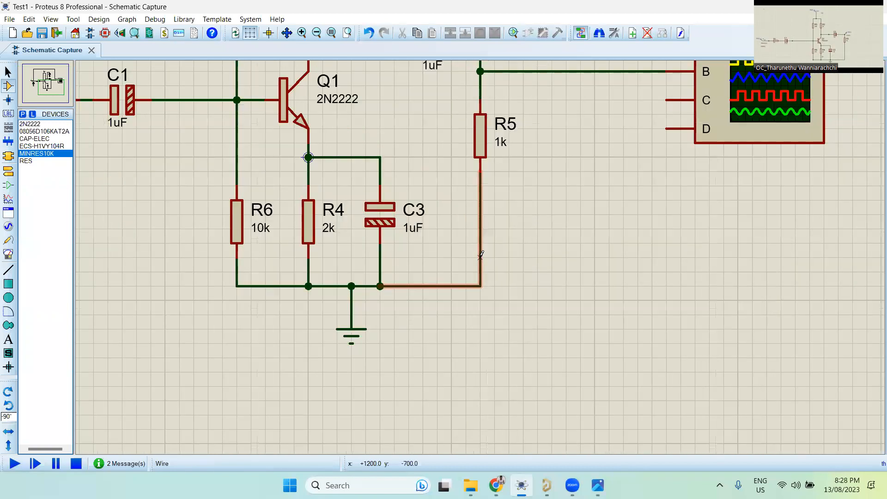
scroll(480, 257, "down", 2)
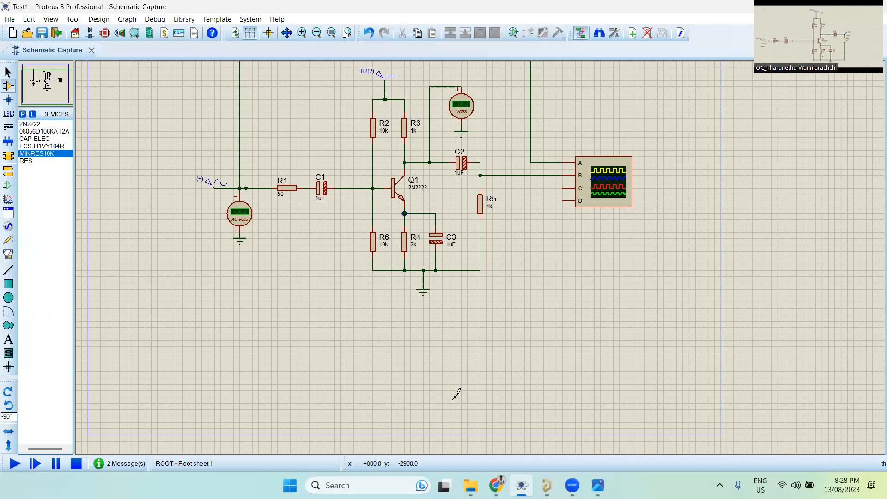
scroll(499, 219, "down", 3)
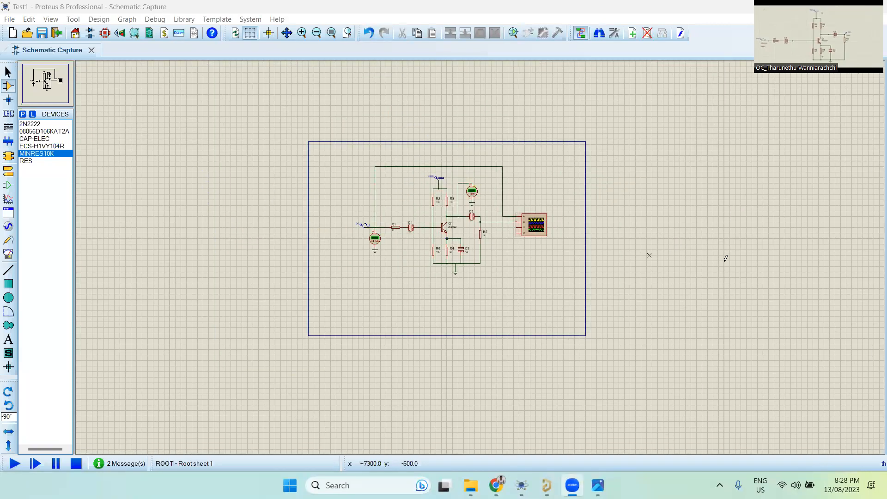
scroll(481, 254, "up", 3)
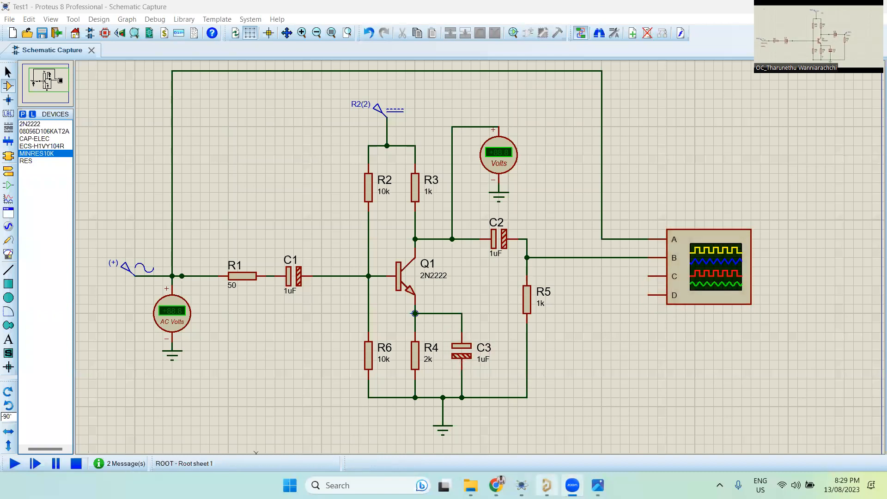
mouse_move(522, 485)
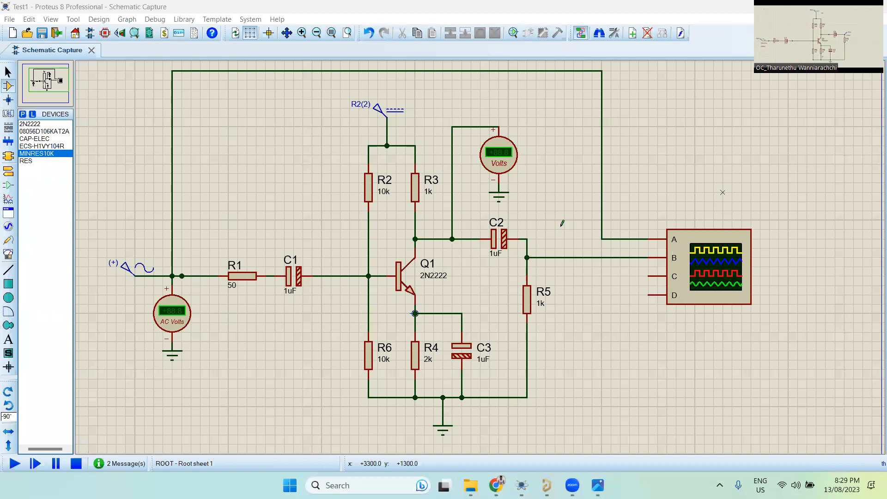
scroll(457, 212, "down", 1)
scroll(481, 254, "down", 1)
scroll(481, 254, "up", 1)
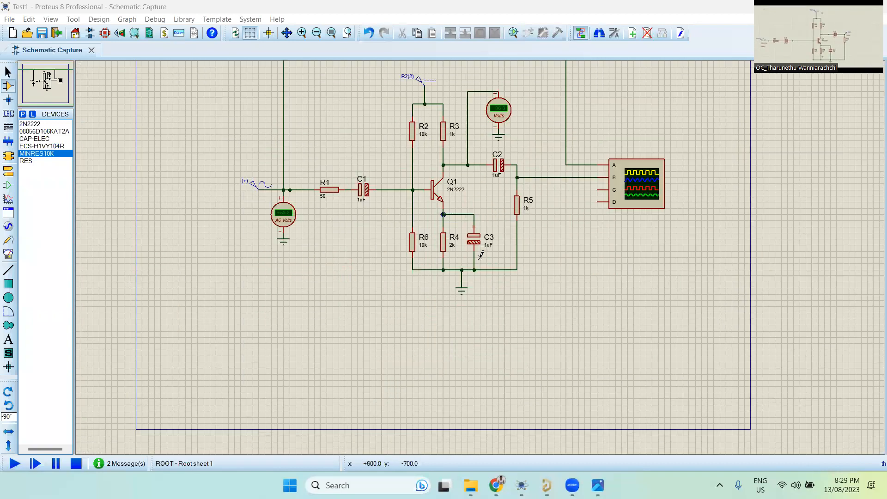
scroll(480, 255, "down", 1)
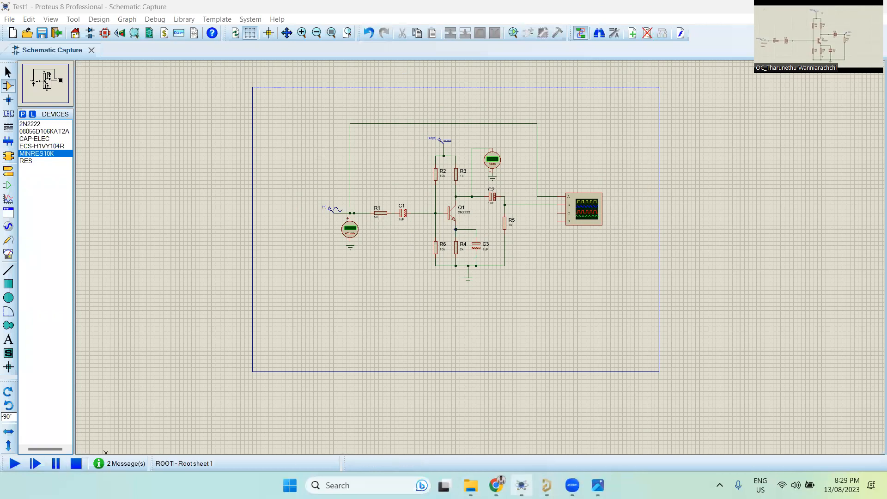
left_click(572, 484)
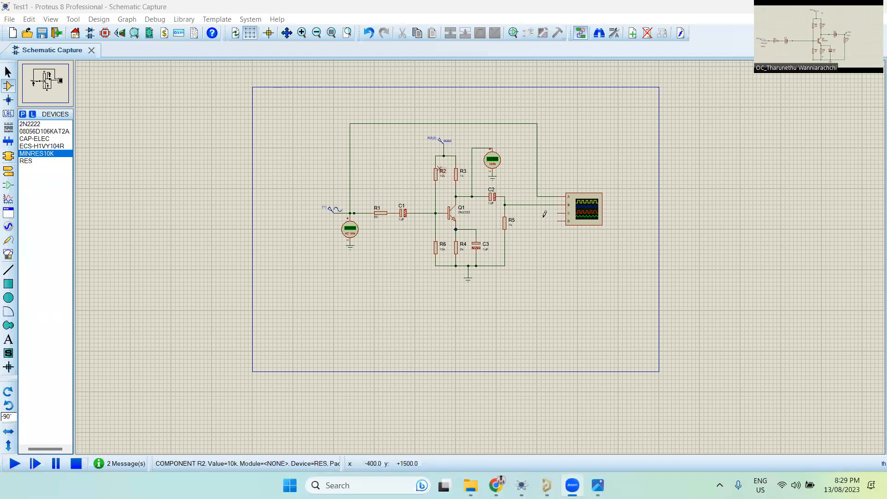
scroll(541, 214, "up", 1)
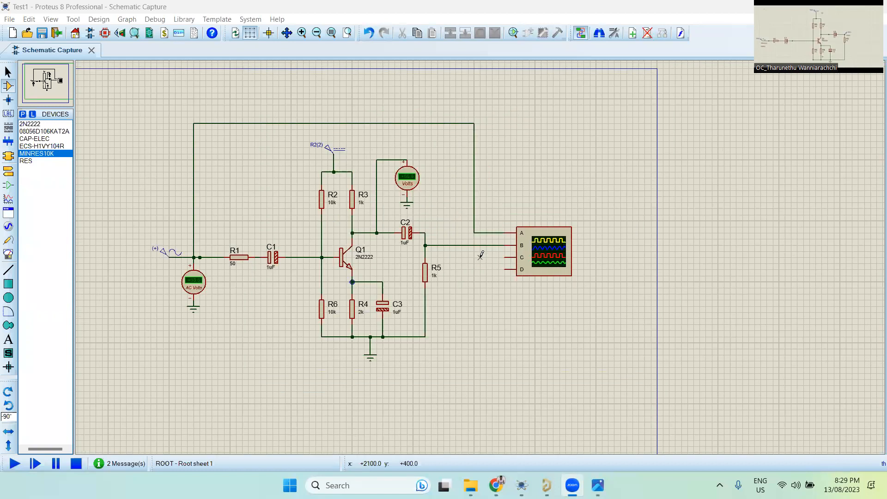